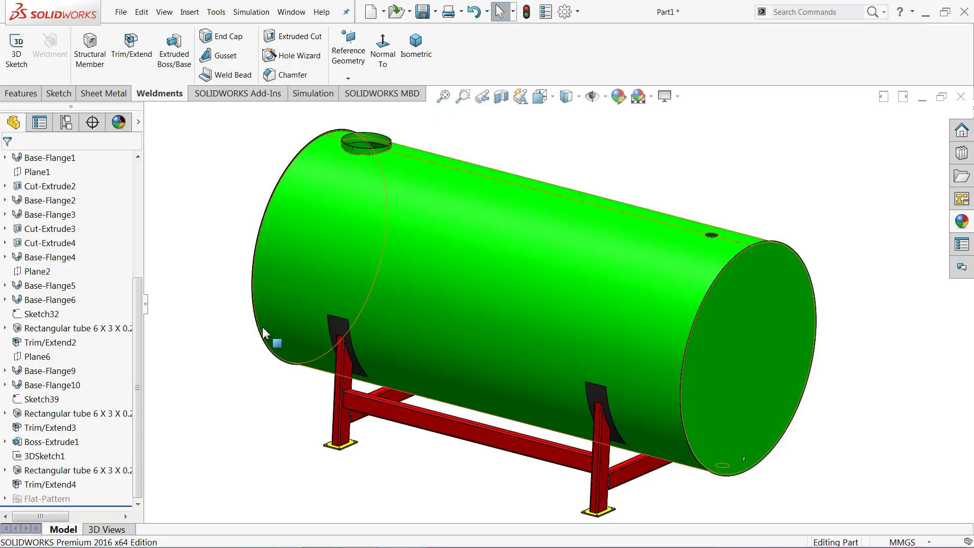
- Orbit and zoom around the finished green tank on its red stand
mouse_move(250, 393)
middle_down()
mouse_move(406, 431)
mouse_move(474, 370)
mouse_move(498, 272)
mouse_move(488, 368)
mouse_move(359, 392)
mouse_move(261, 344)
mouse_move(233, 289)
mouse_move(237, 272)
mouse_move(236, 340)
mouse_move(232, 311)
mouse_move(261, 317)
mouse_move(221, 317)
mouse_move(269, 311)
mouse_move(295, 192)
mouse_move(273, 307)
mouse_move(228, 328)
mouse_move(252, 325)
mouse_move(260, 351)
middle_up()
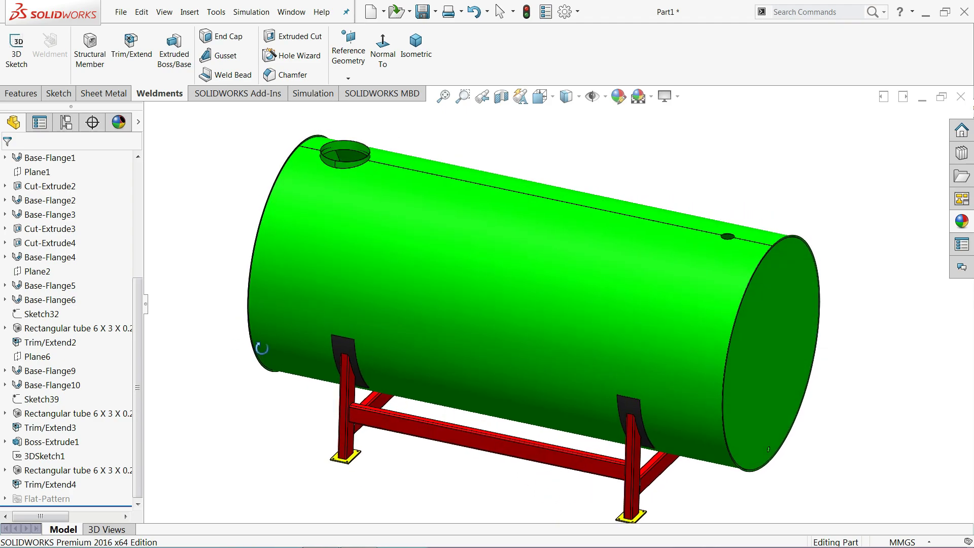
scroll(565, 341, up, 2)
scroll(611, 327, down, 1)
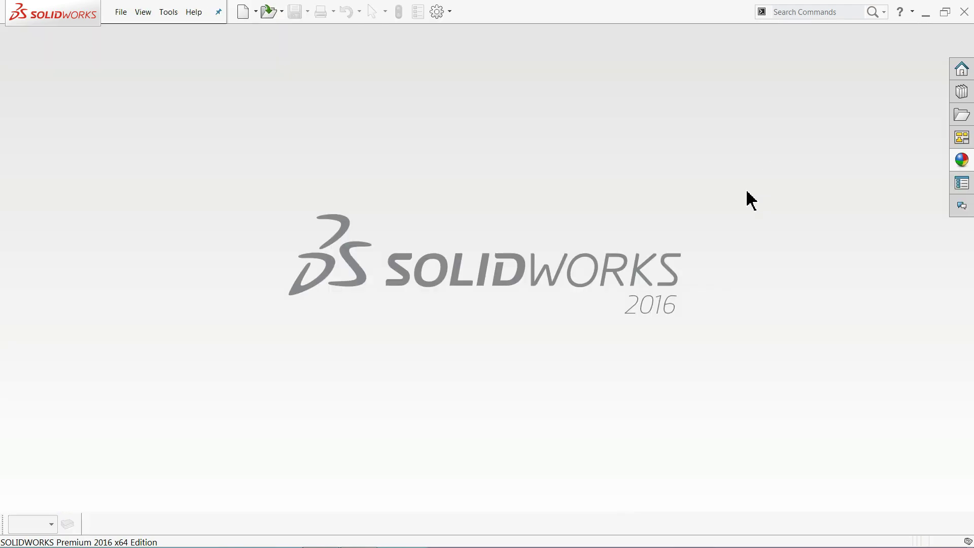
- Create a new part and give it a plain white background scene
click(126, 15)
click(132, 34)
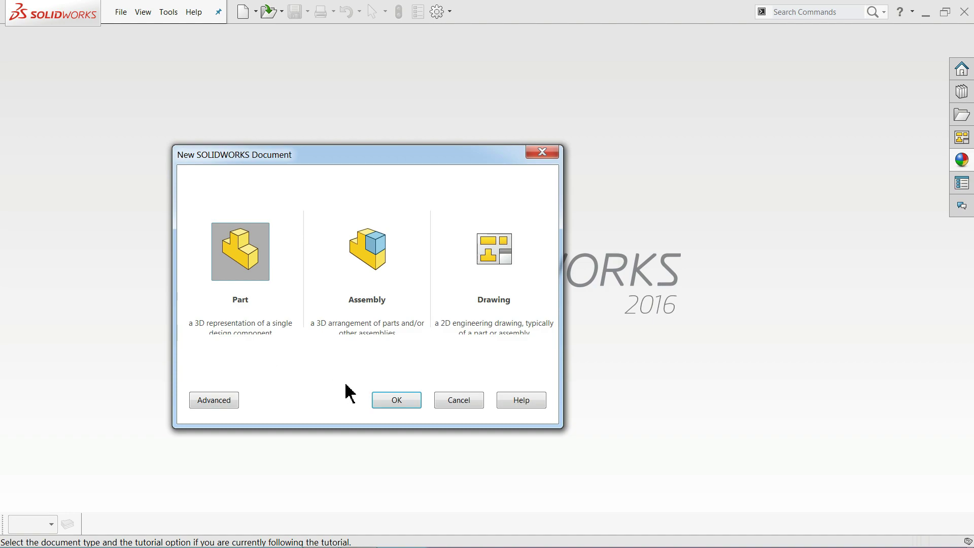
click(385, 399)
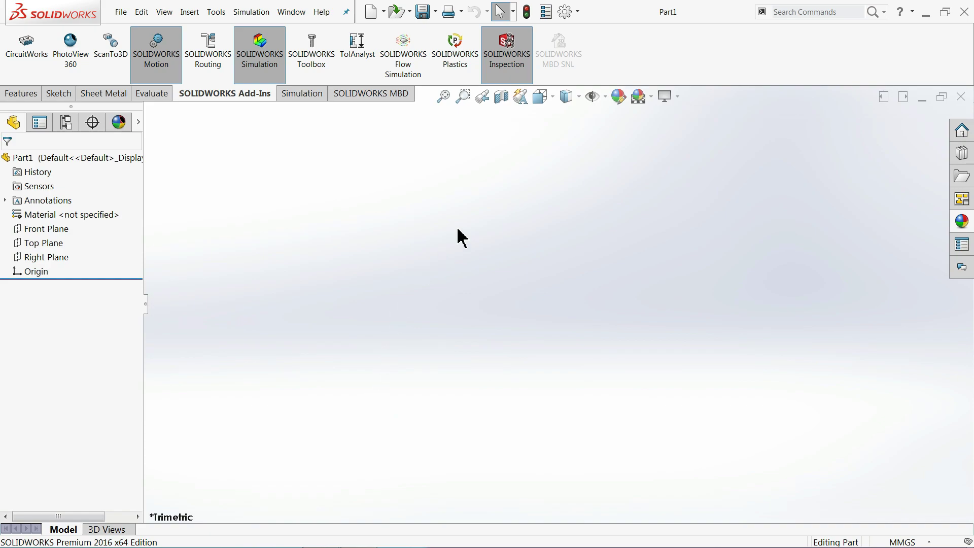
click(652, 98)
click(671, 37)
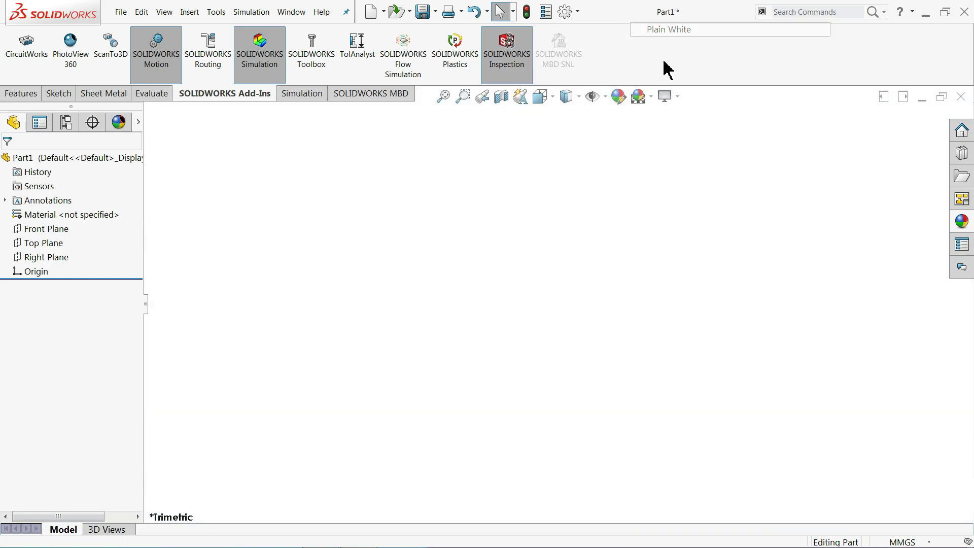
- Set shaded and wireframe image quality to maximum in Document Properties
click(563, 15)
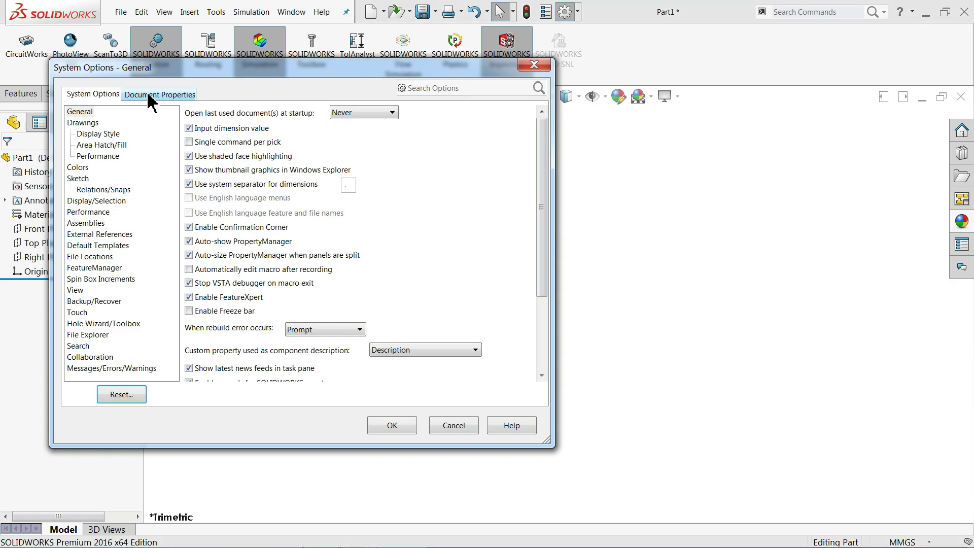
click(160, 94)
click(96, 237)
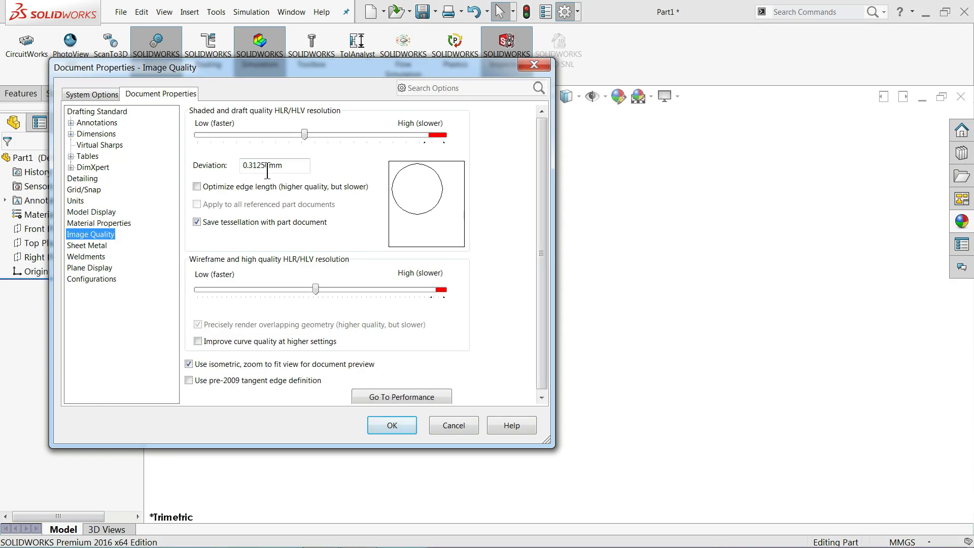
drag(428, 143, 439, 145)
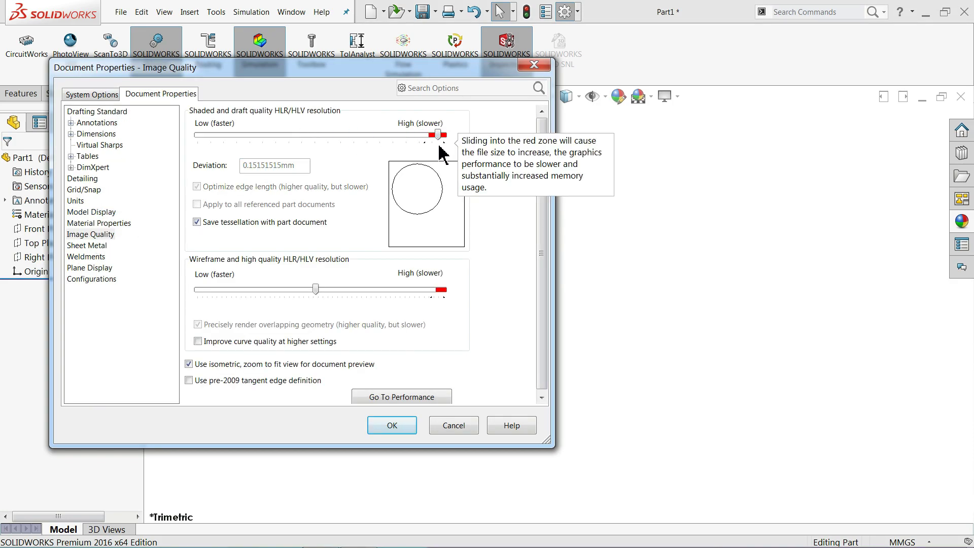
drag(316, 290, 443, 291)
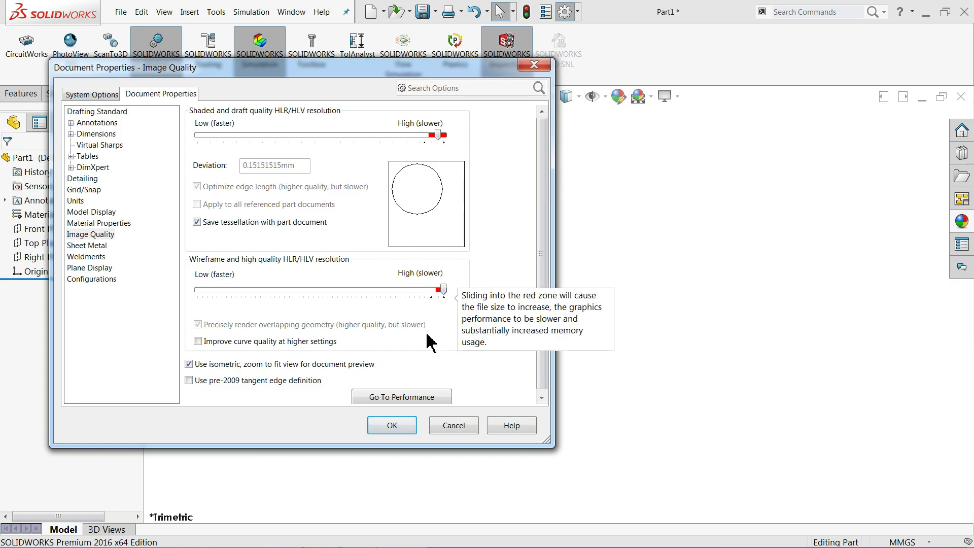
click(392, 426)
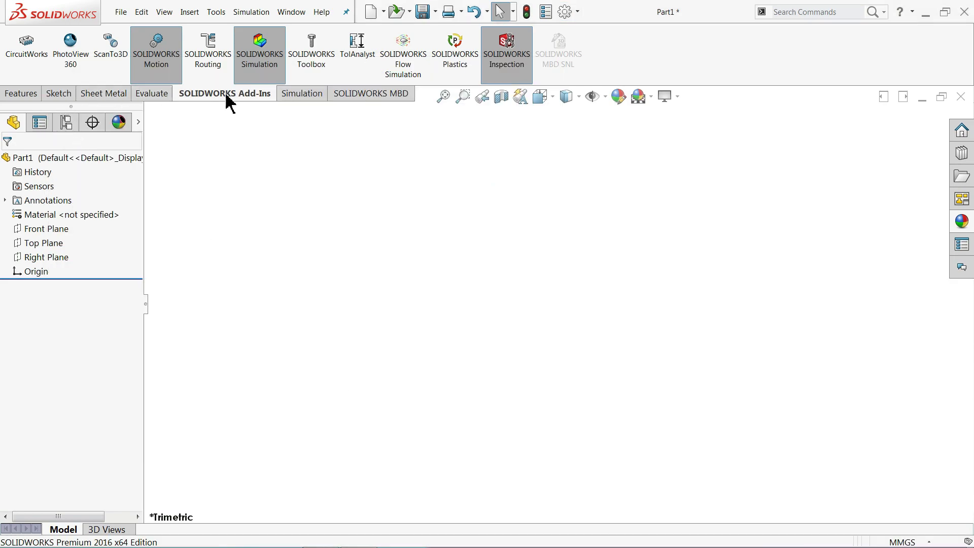
- Start a sketch on the Right Plane and draw a circle centred on the origin
click(29, 93)
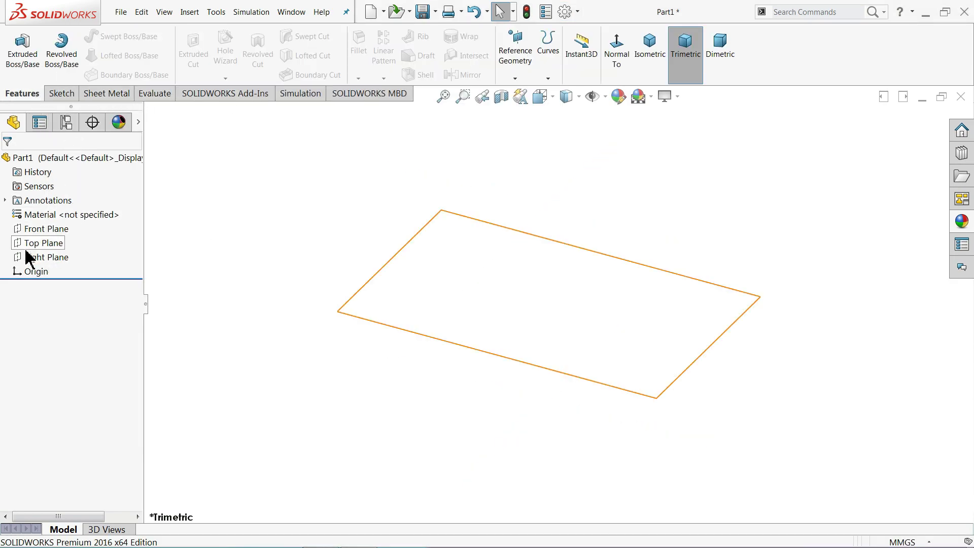
click(41, 259)
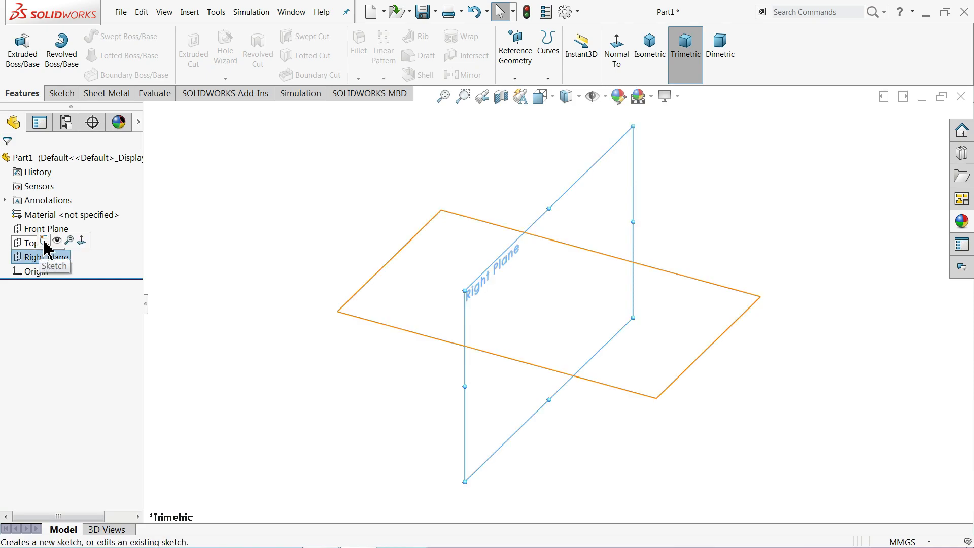
click(44, 241)
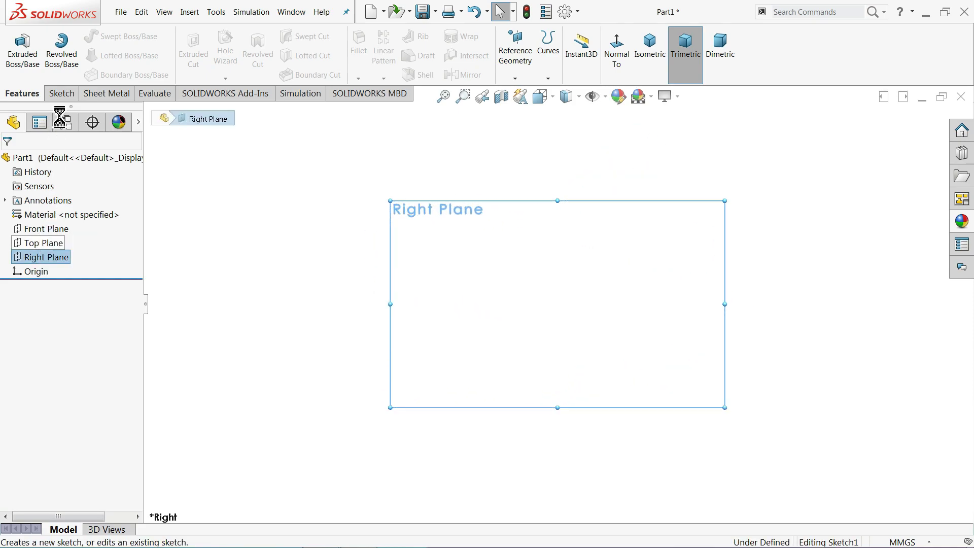
click(109, 38)
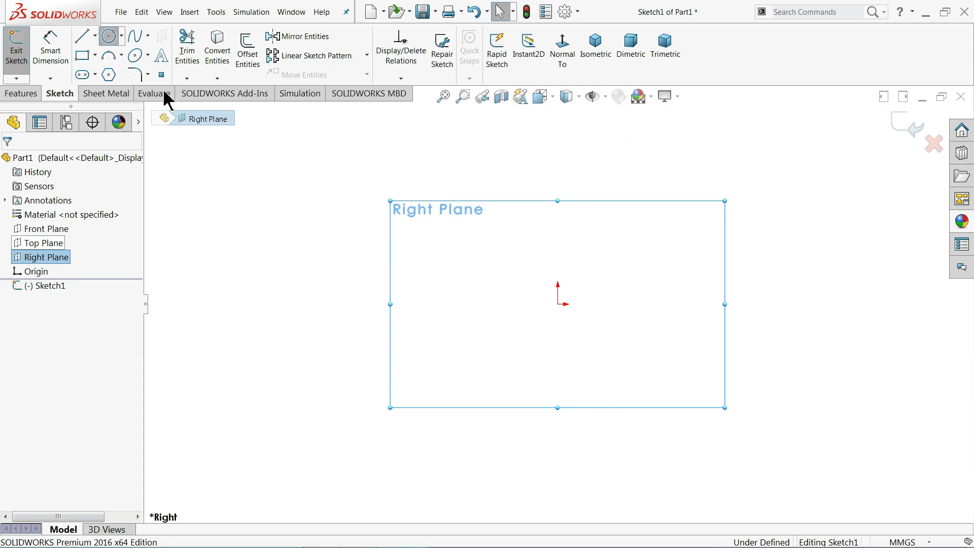
click(558, 304)
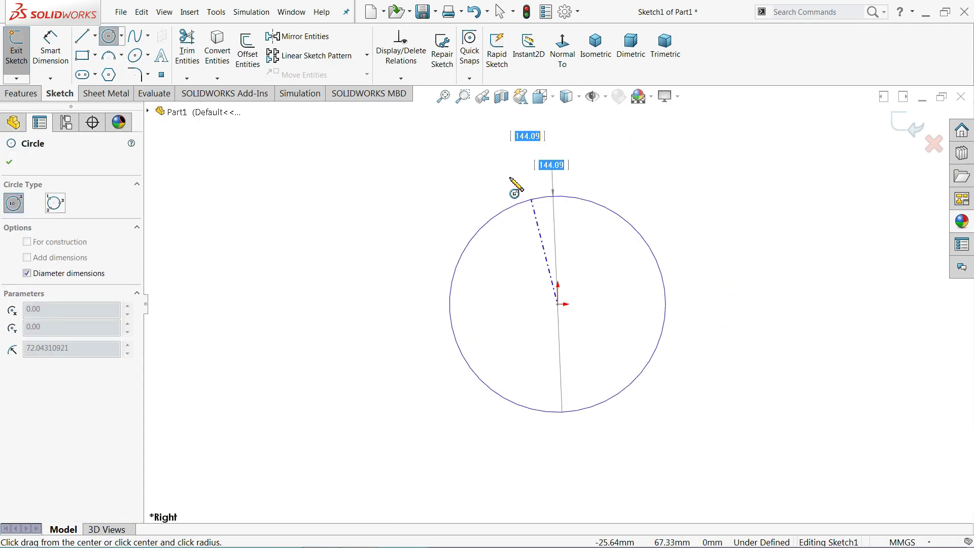
click(450, 163)
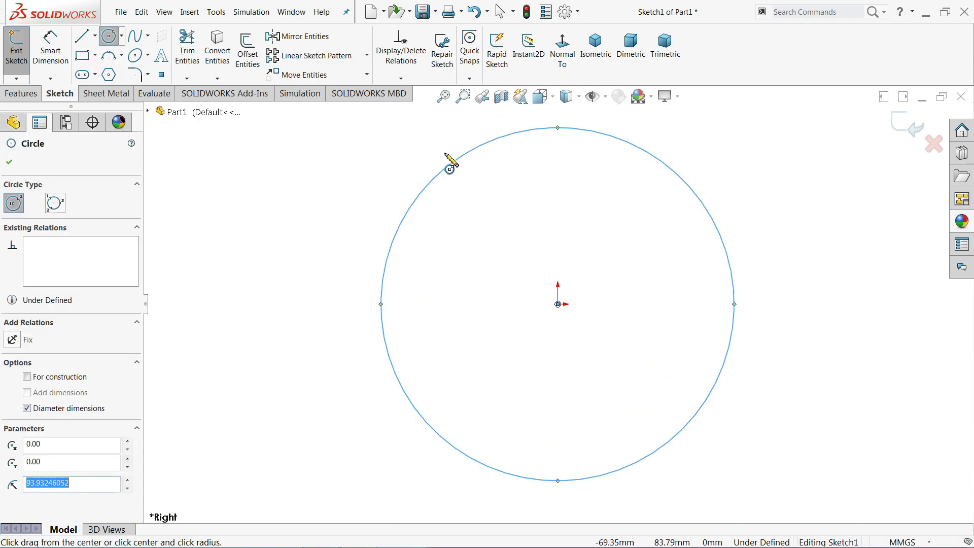
- Draw a slanted centerline to the origin and a vertical centerline up to the circle top
click(95, 37)
click(108, 65)
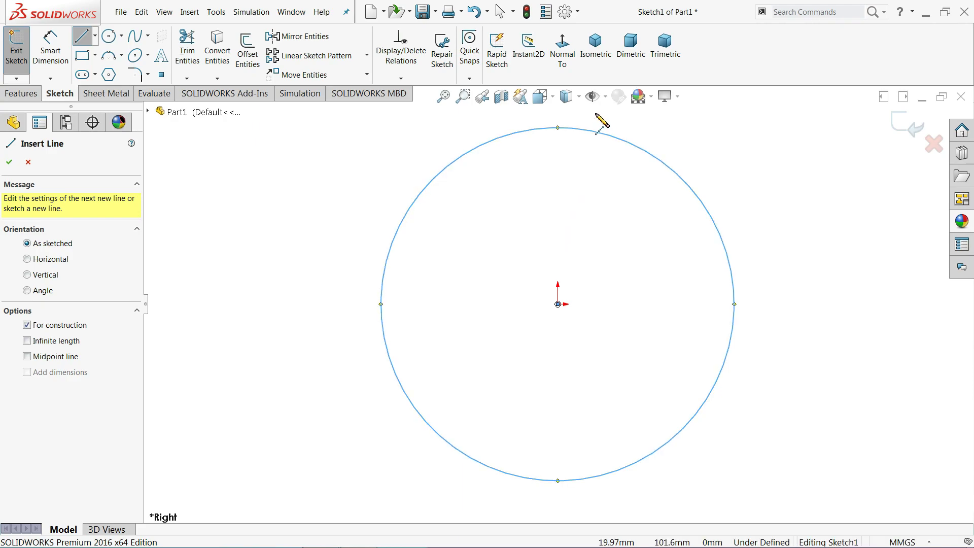
click(595, 113)
click(558, 304)
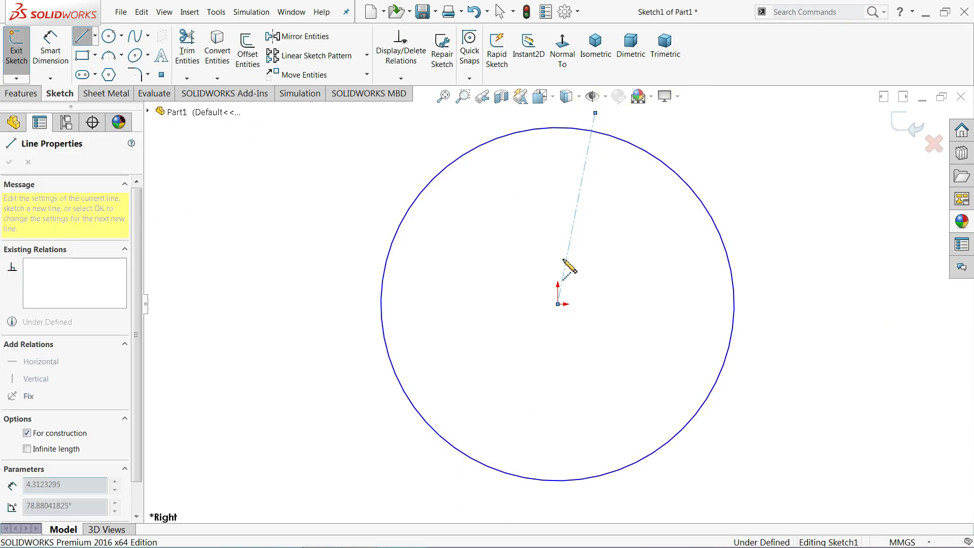
click(558, 128)
right_click(450, 135)
click(479, 147)
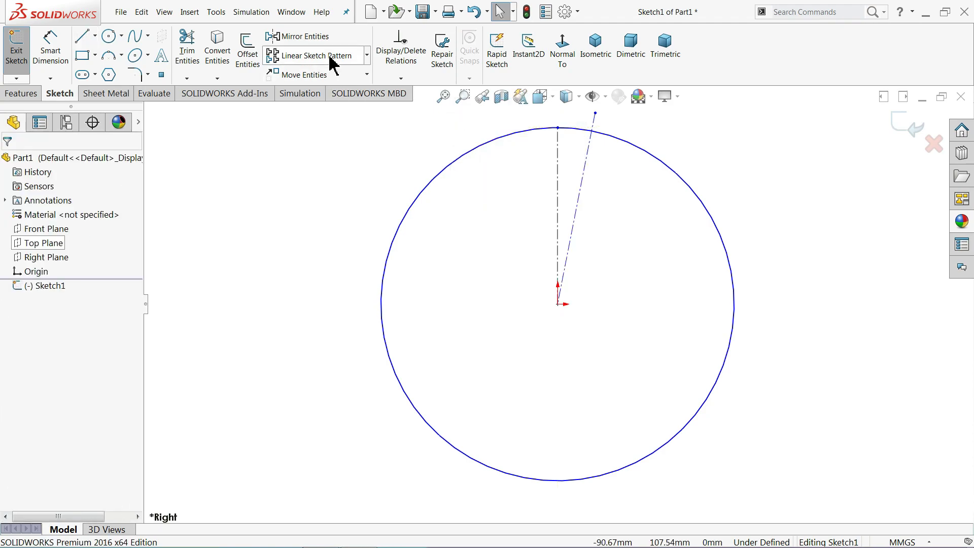
- Mirror the slanted centerline about the vertical centerline
click(330, 43)
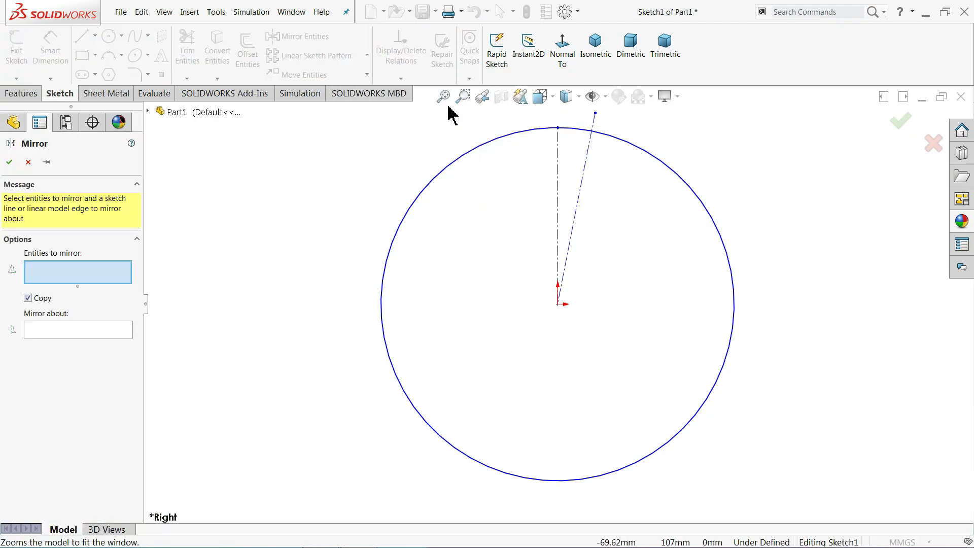
click(583, 180)
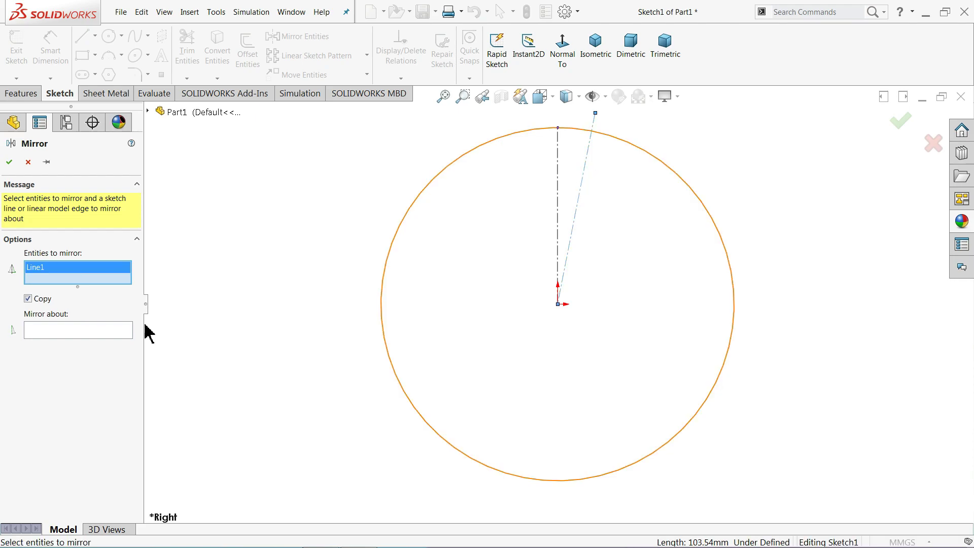
click(105, 332)
click(558, 250)
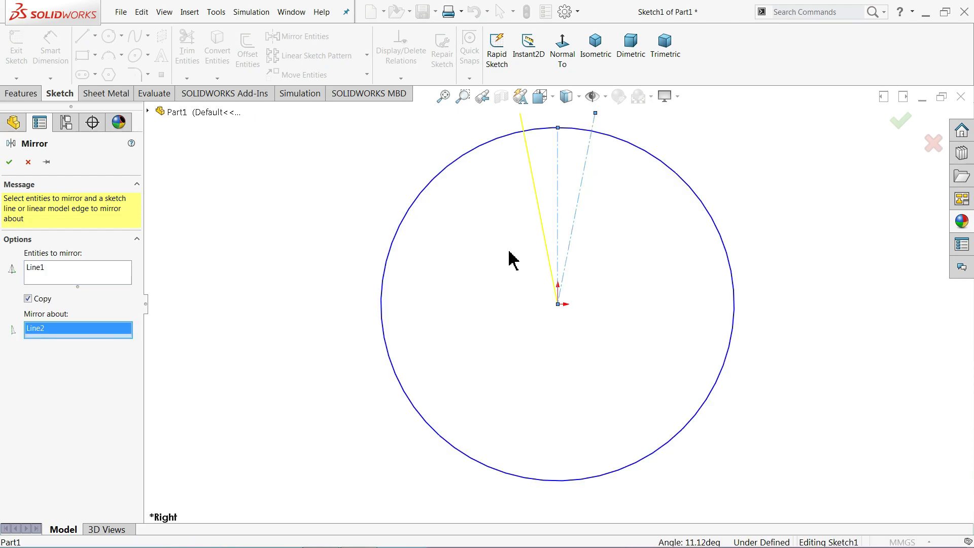
click(9, 162)
click(50, 48)
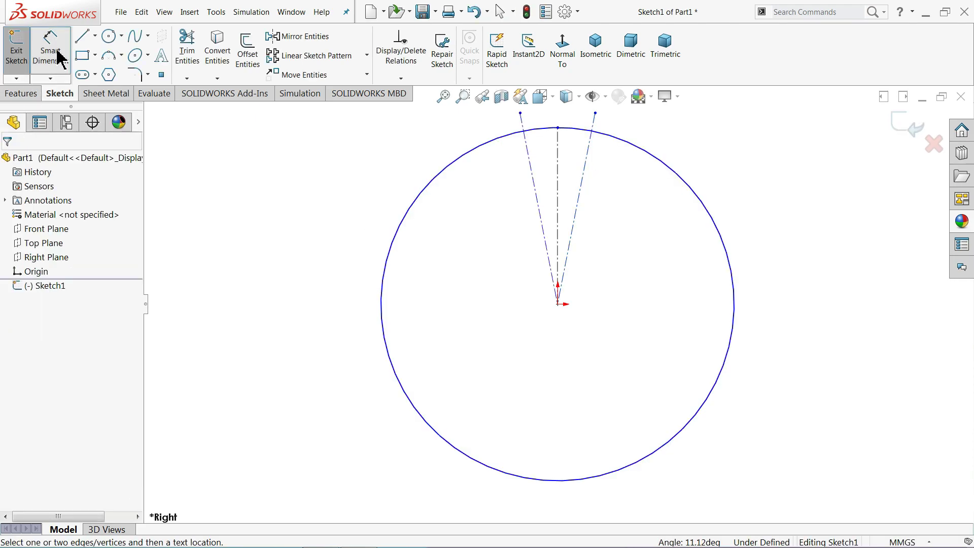
- Dimension the circle to a 1900 mm diameter
click(383, 286)
click(319, 289)
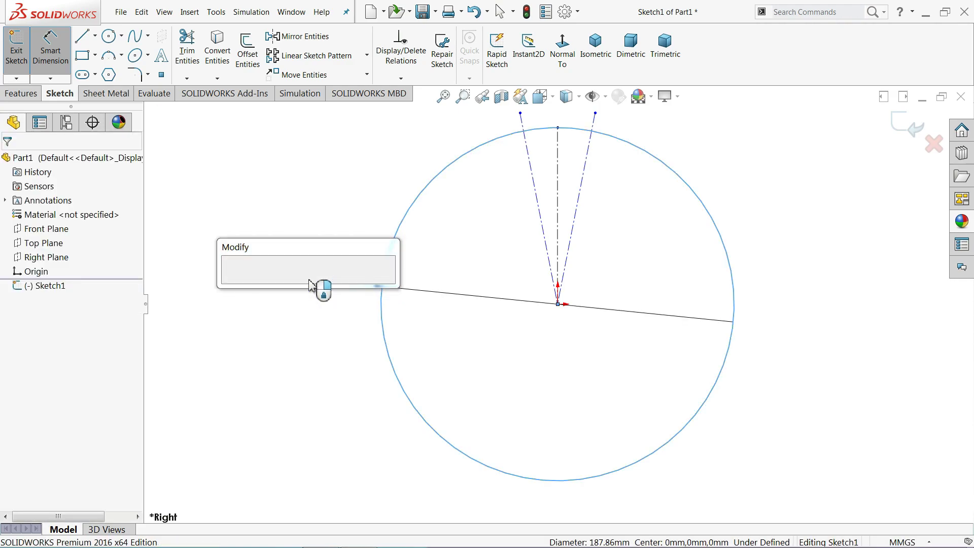
text(1900)
click(231, 284)
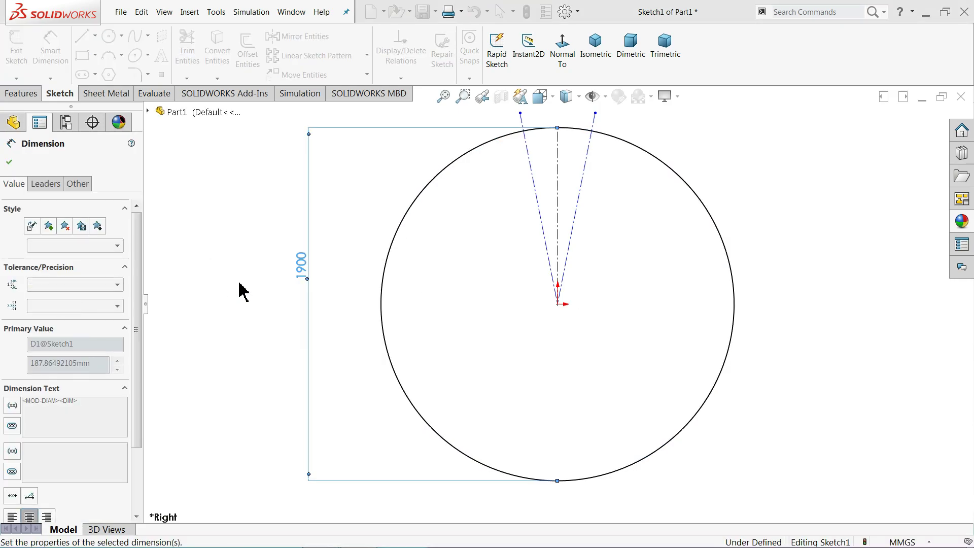
scroll(578, 213, down, 4)
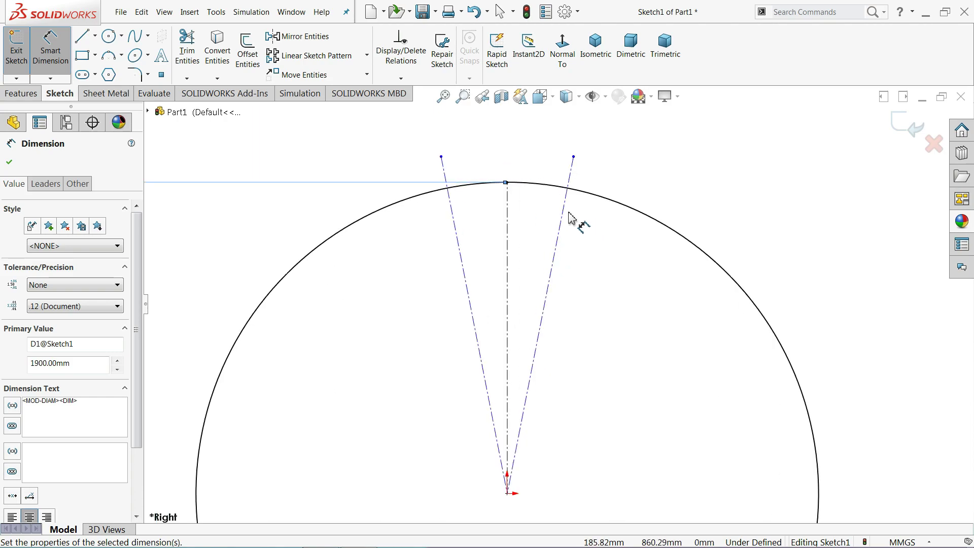
- Try an angle dimension between the two construction lines, then cancel it
click(564, 219)
click(456, 228)
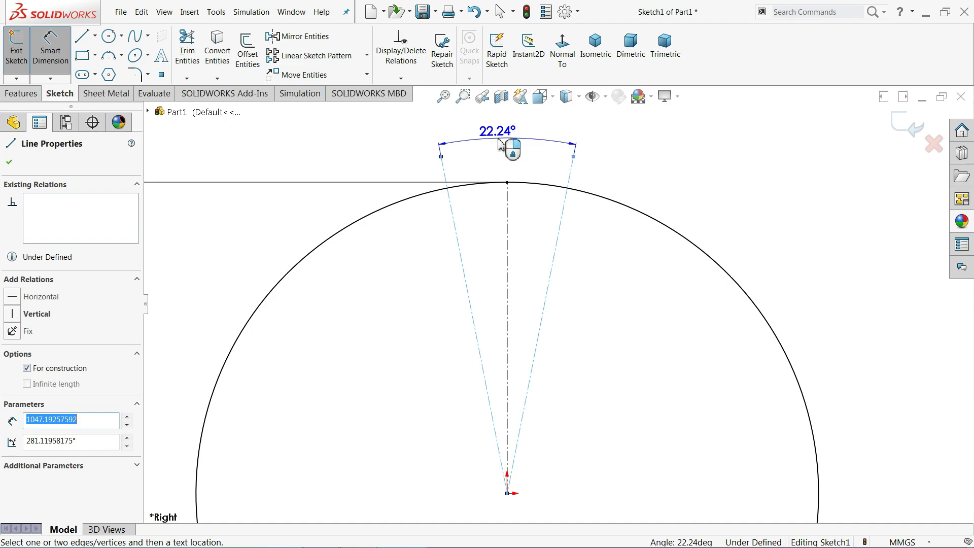
click(505, 150)
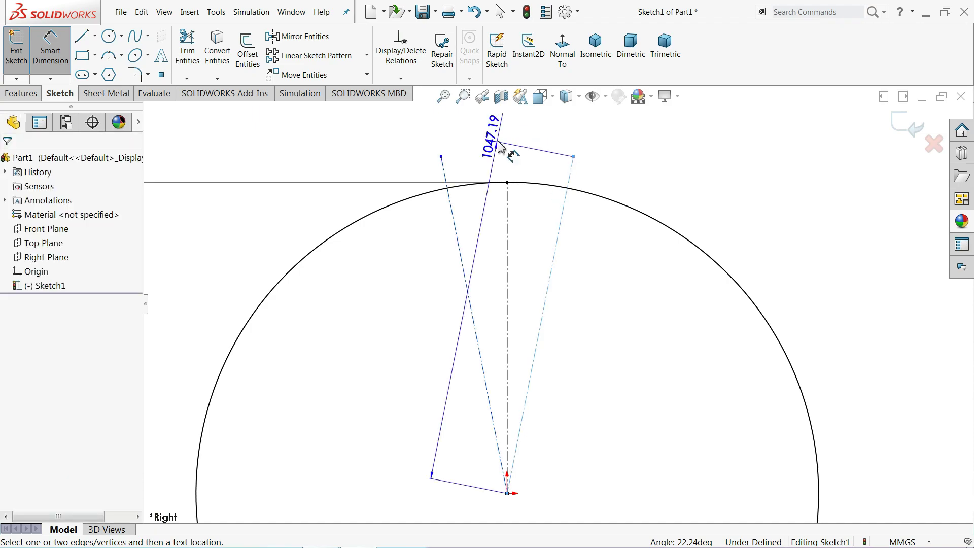
key(Escape)
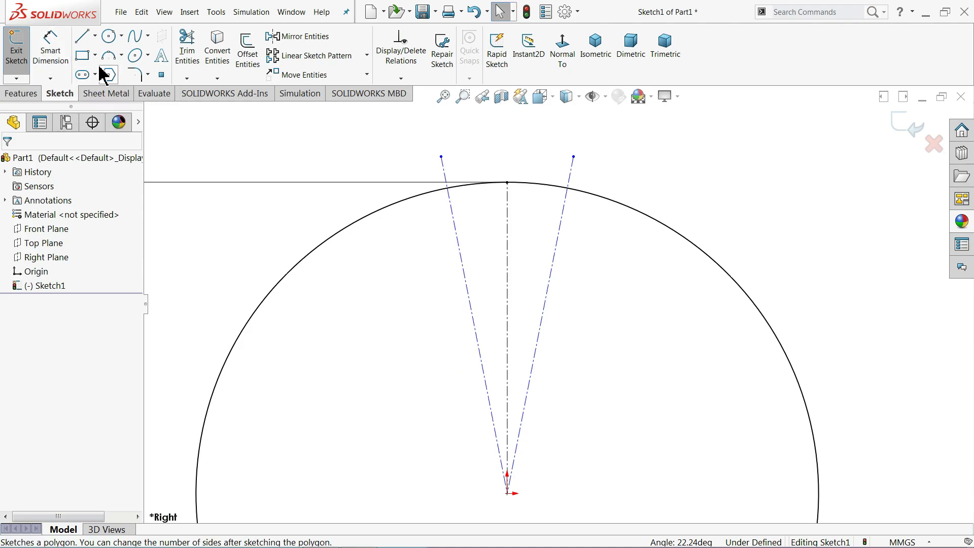
- Trim away the circle's arc between the two construction lines
click(198, 63)
drag(479, 168, 479, 207)
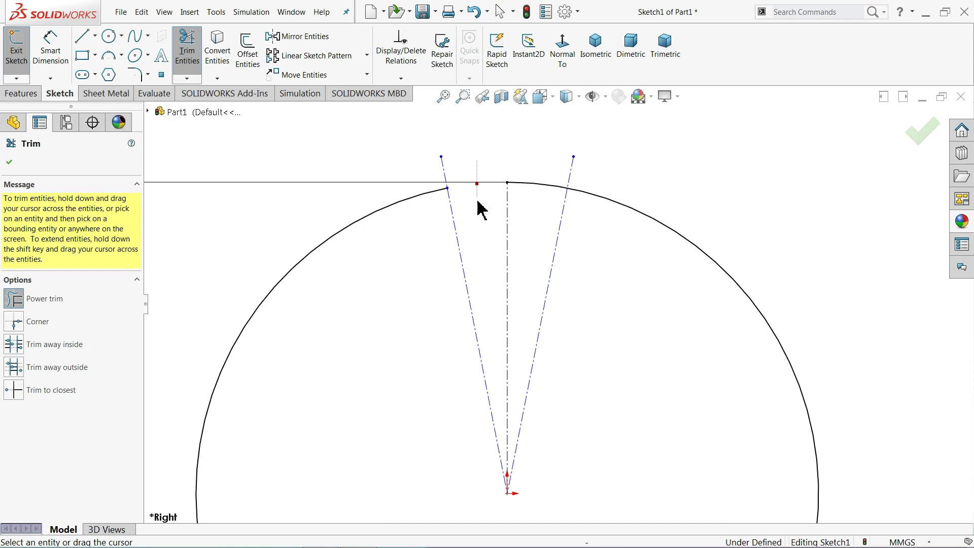
drag(538, 164, 535, 211)
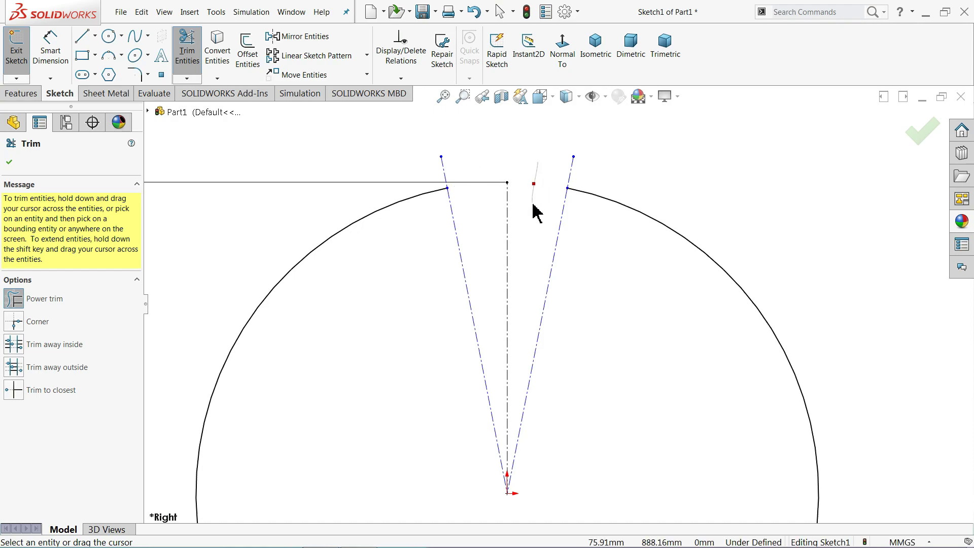
click(10, 163)
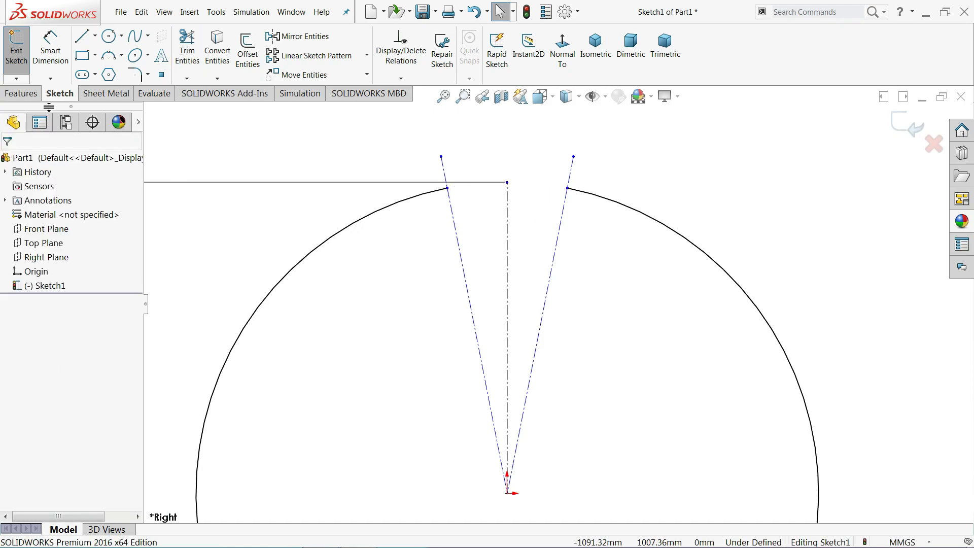
- Dimension the gap between the arc endpoints to 1 mm
click(55, 66)
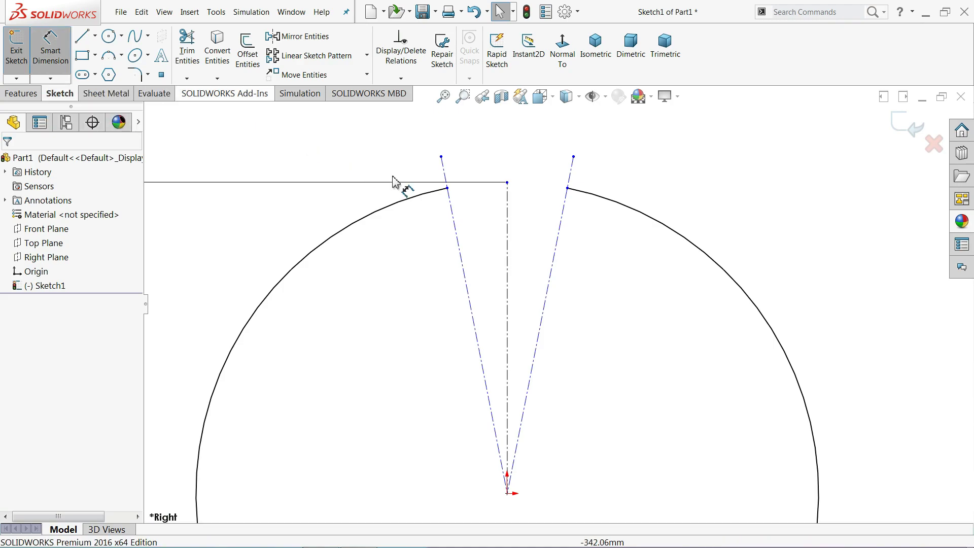
click(447, 188)
click(568, 188)
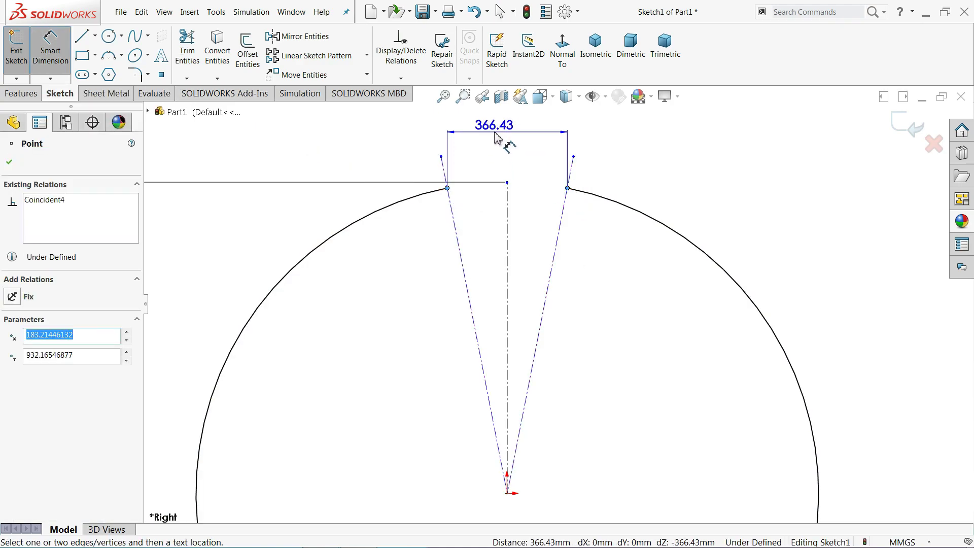
click(500, 140)
text(1)
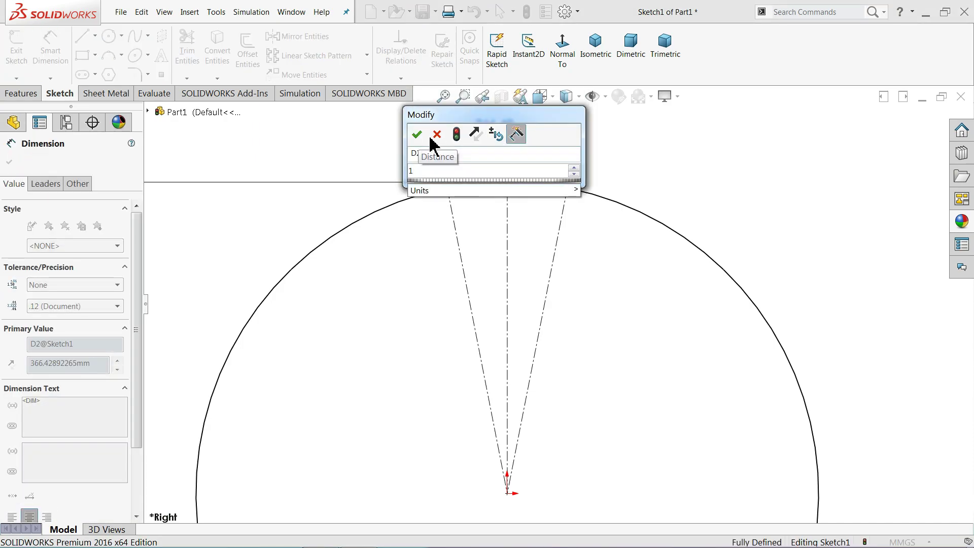
click(417, 134)
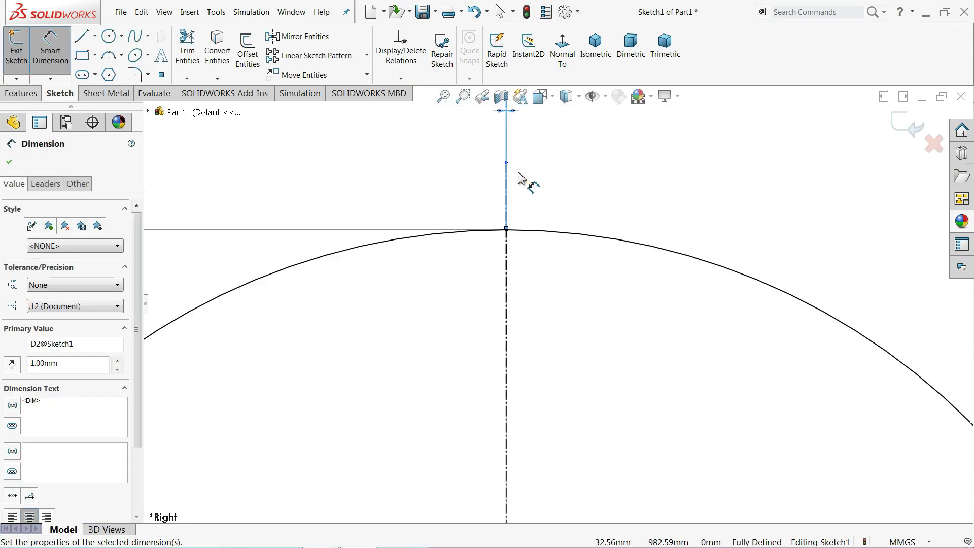
scroll(516, 272, down, 3)
scroll(543, 336, down, 3)
scroll(548, 355, down, 3)
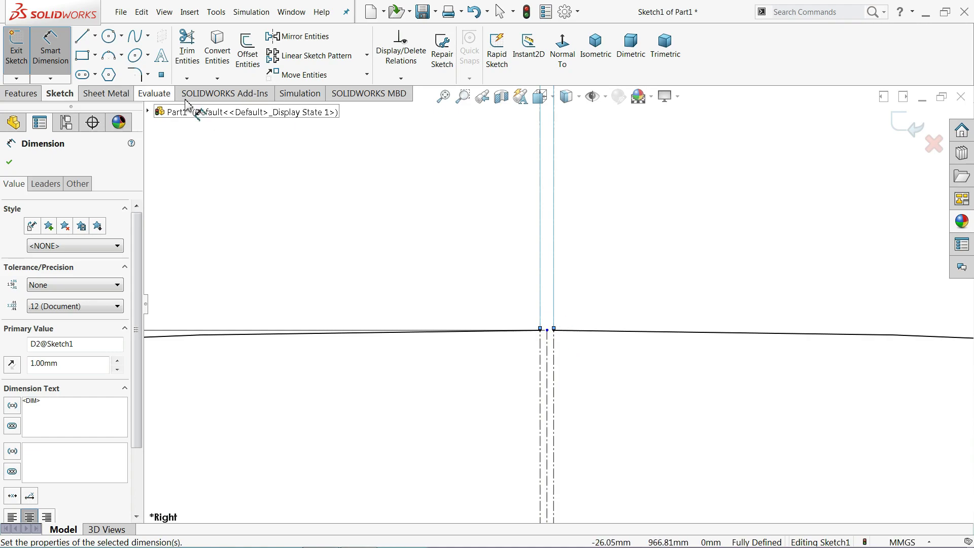
- Create a Mid Plane sheet-metal base flange 4150 mm long from the open circle sketch
click(103, 95)
right_click(102, 95)
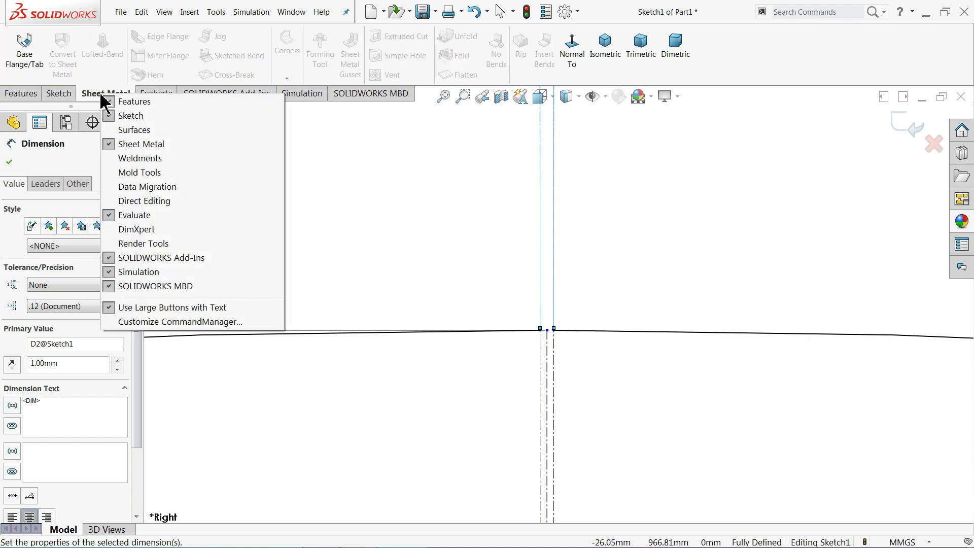
click(27, 61)
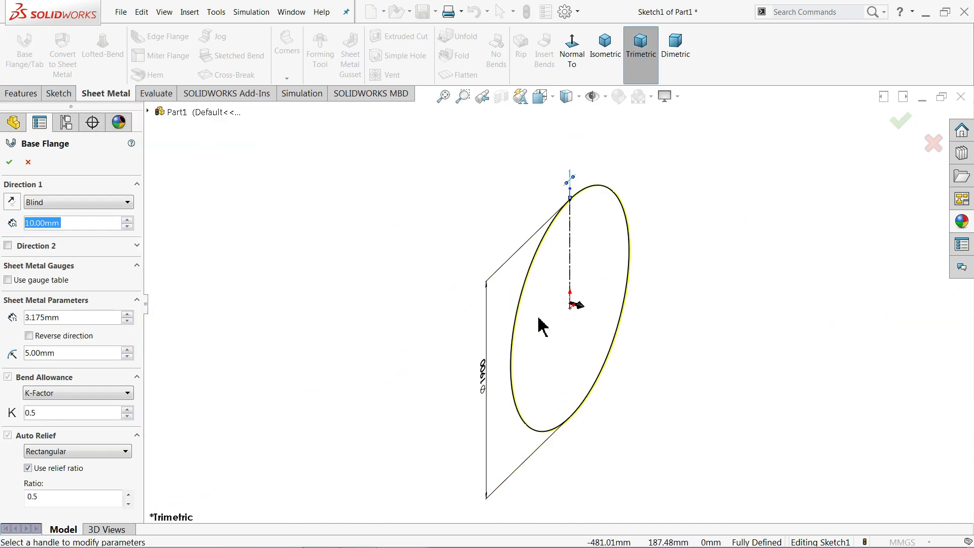
click(609, 60)
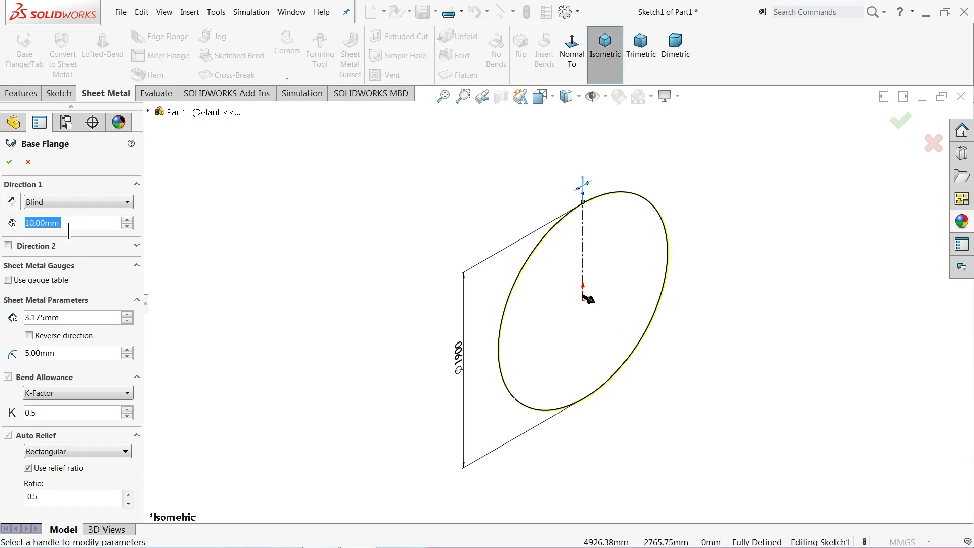
click(68, 203)
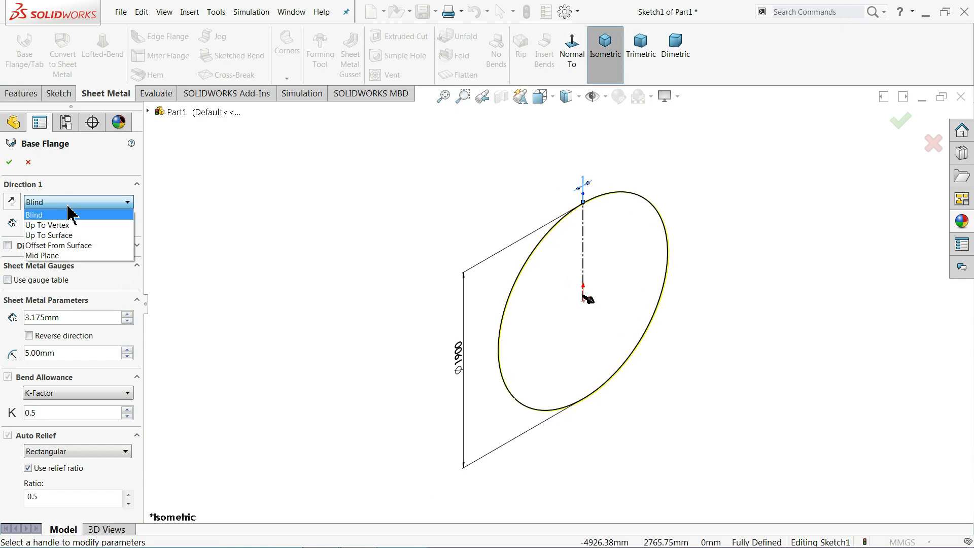
click(71, 255)
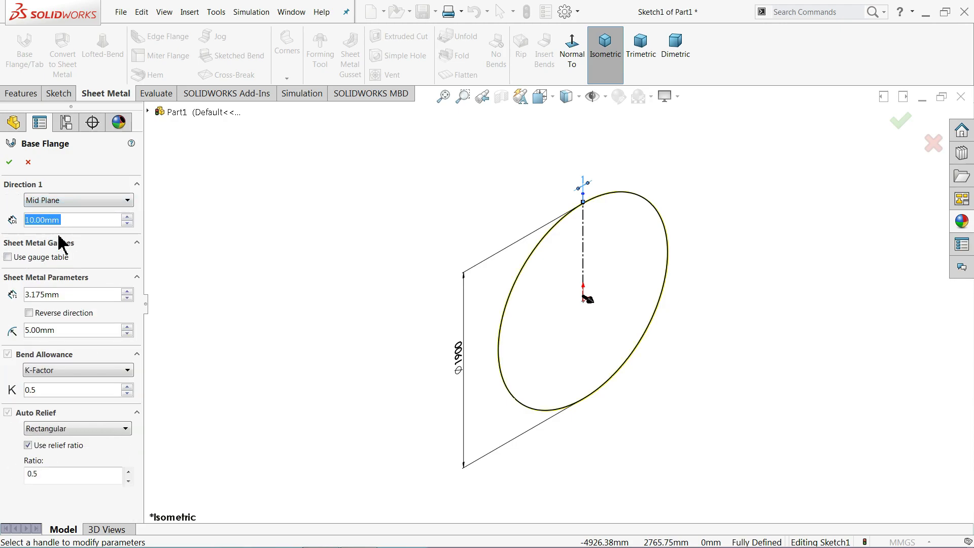
text(4150)
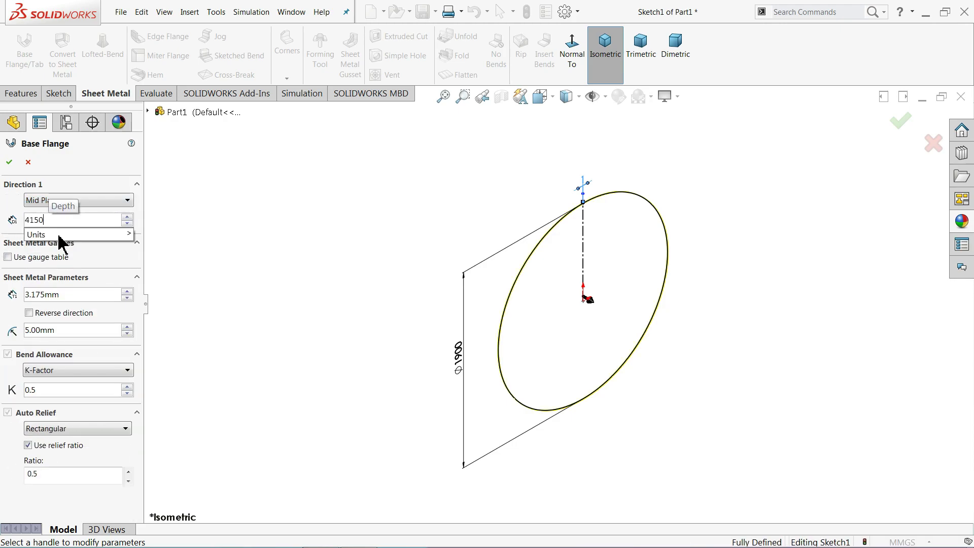
key(Return)
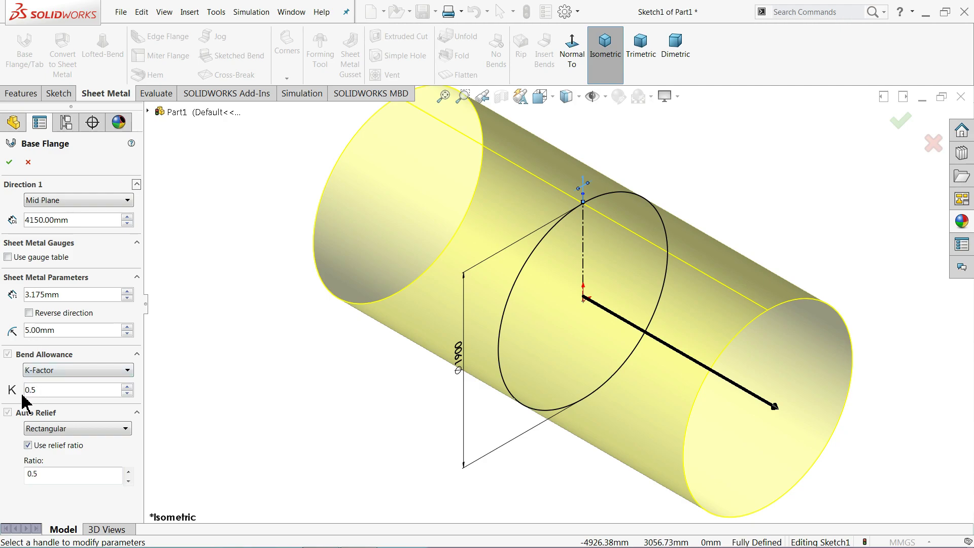
click(9, 163)
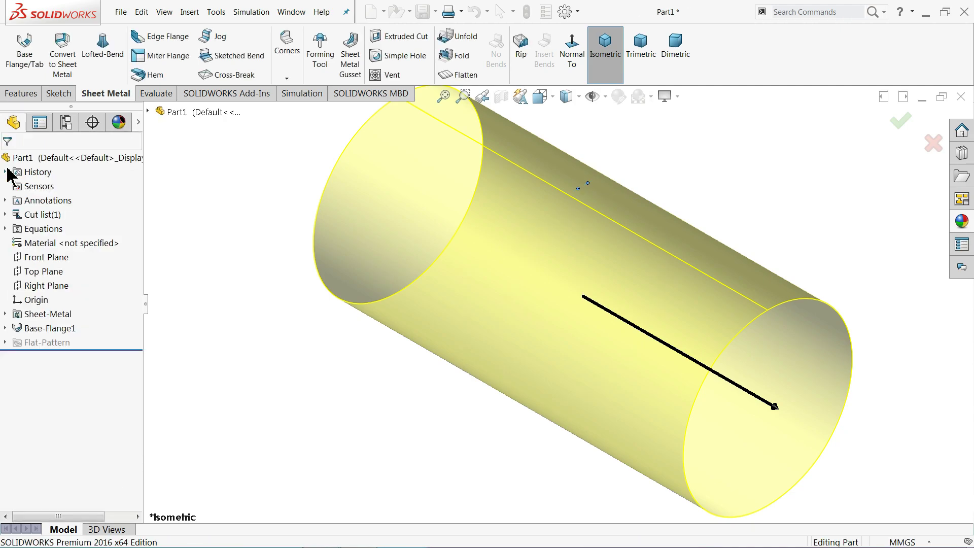
- Apply a bright green appearance to Base-Flange1
click(49, 329)
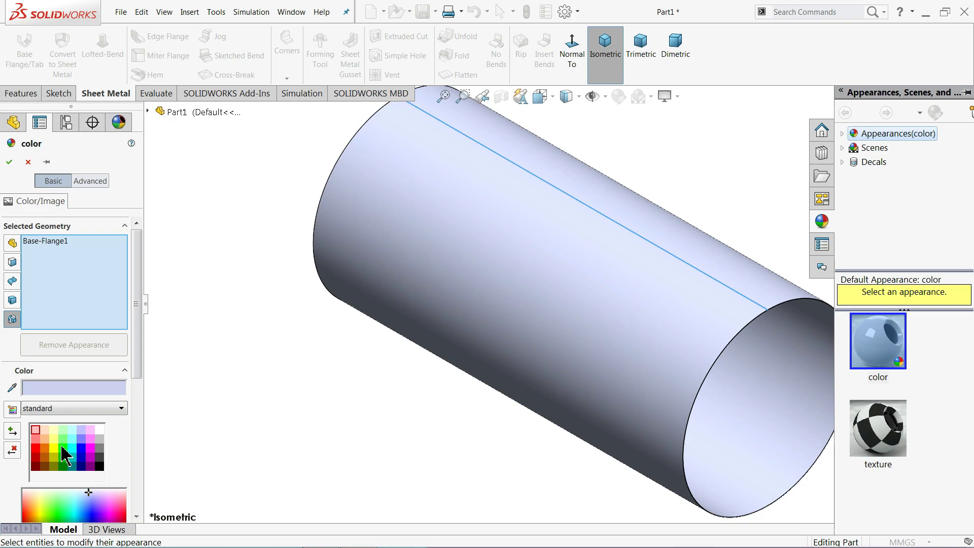
click(63, 448)
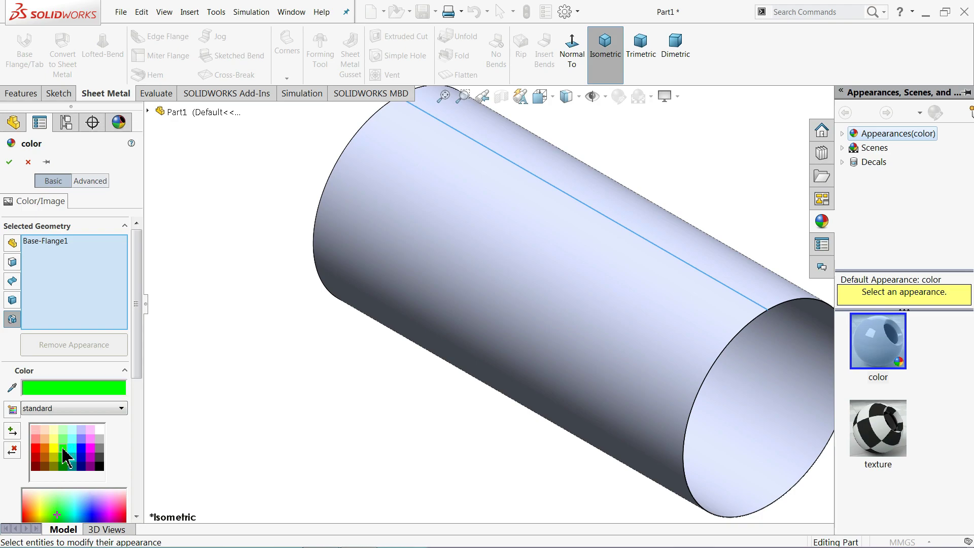
click(526, 244)
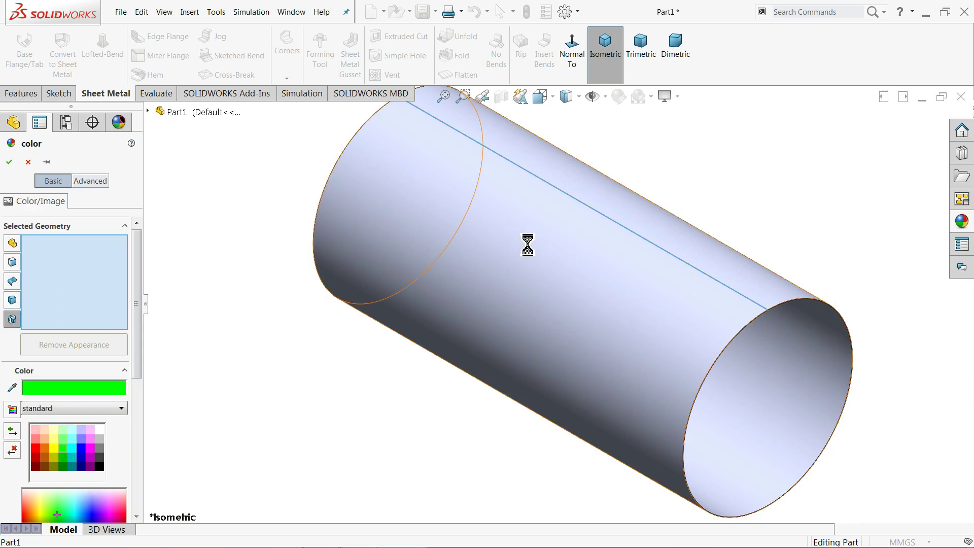
click(7, 164)
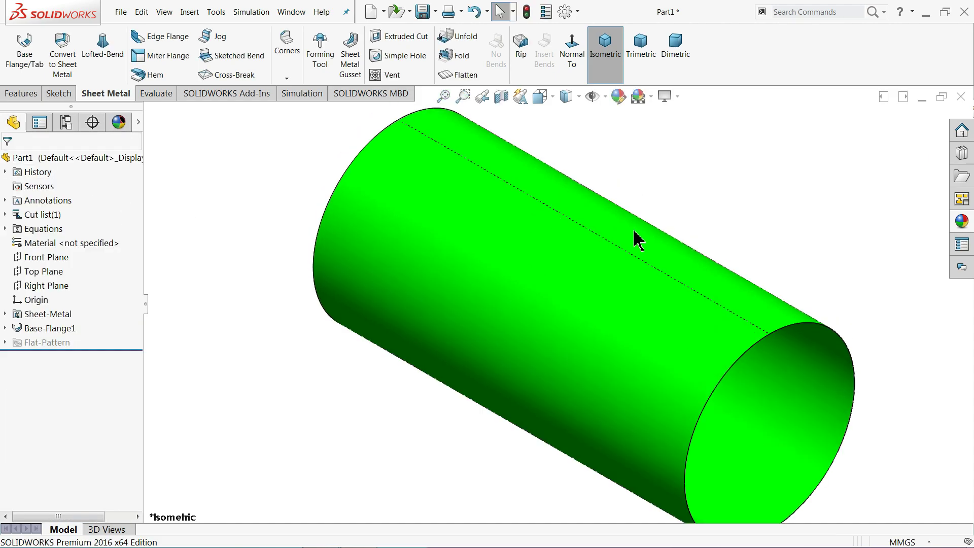
- Start a new reference plane with the Top Plane as first reference
click(41, 272)
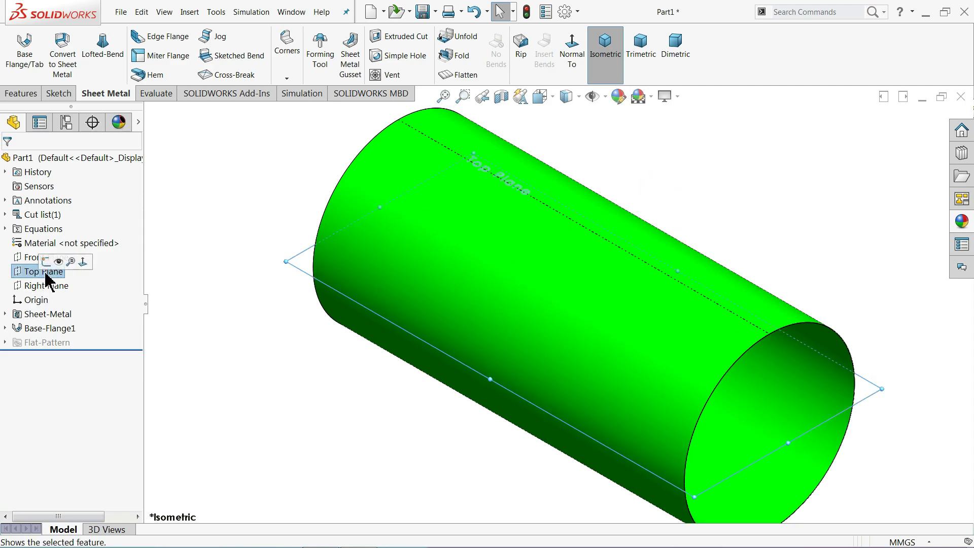
click(21, 93)
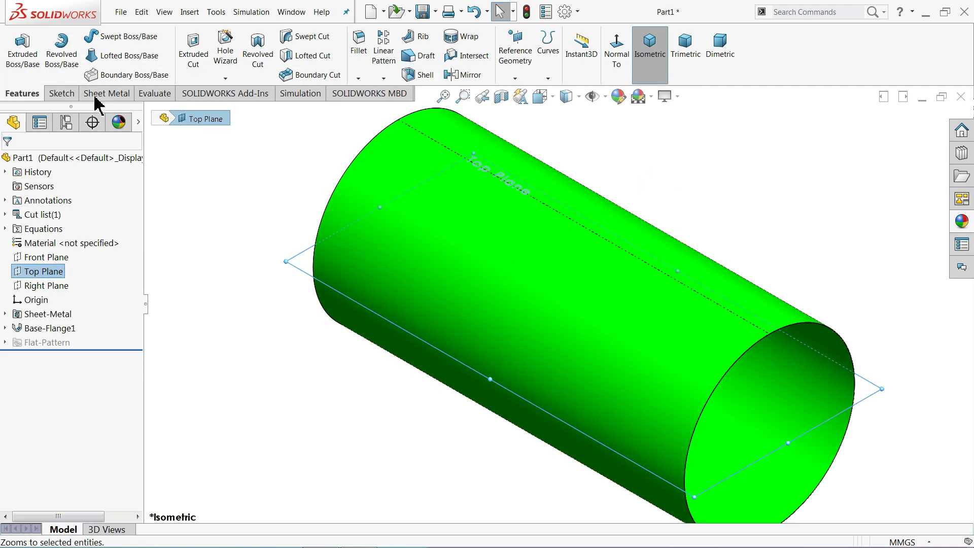
click(515, 78)
click(523, 92)
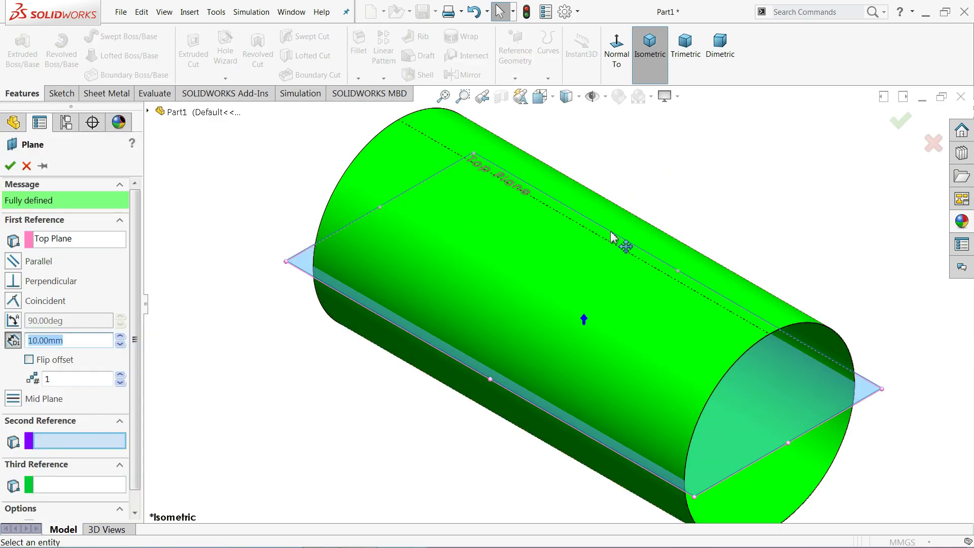
scroll(718, 287, down, 3)
scroll(730, 325, down, 2)
scroll(713, 391, down, 3)
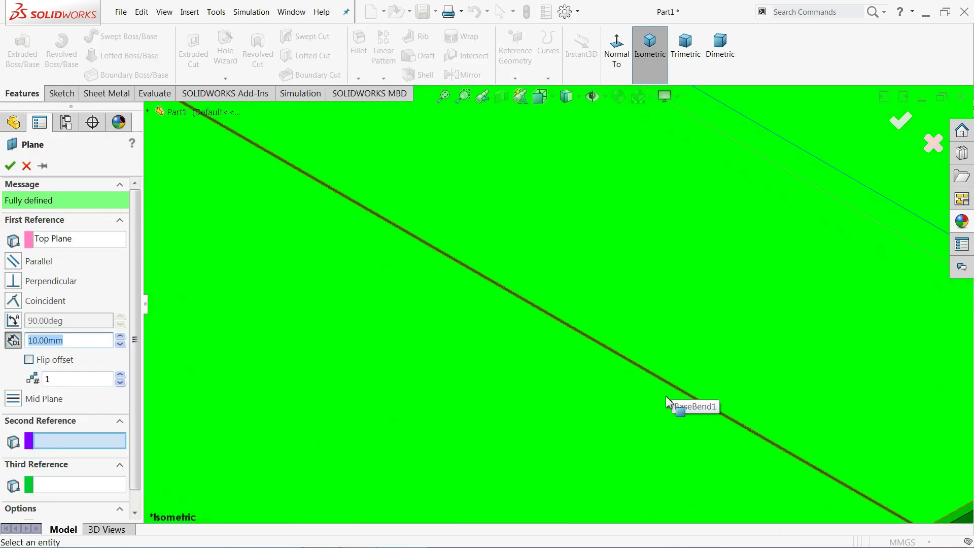
scroll(670, 403, down, 2)
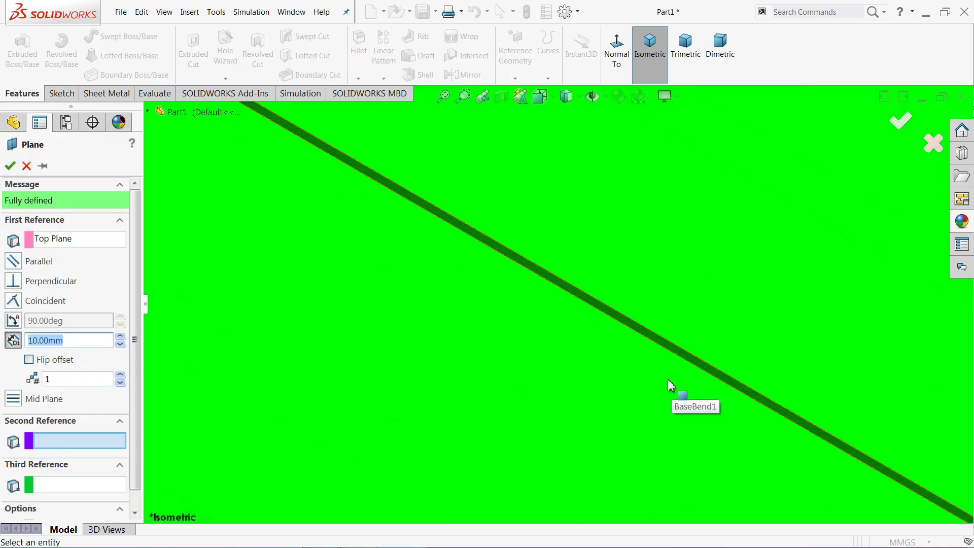
- Add the cylinder's top edge as second reference, set Parallel, and accept Plane1
click(693, 359)
scroll(548, 342, up, 2)
scroll(548, 341, up, 2)
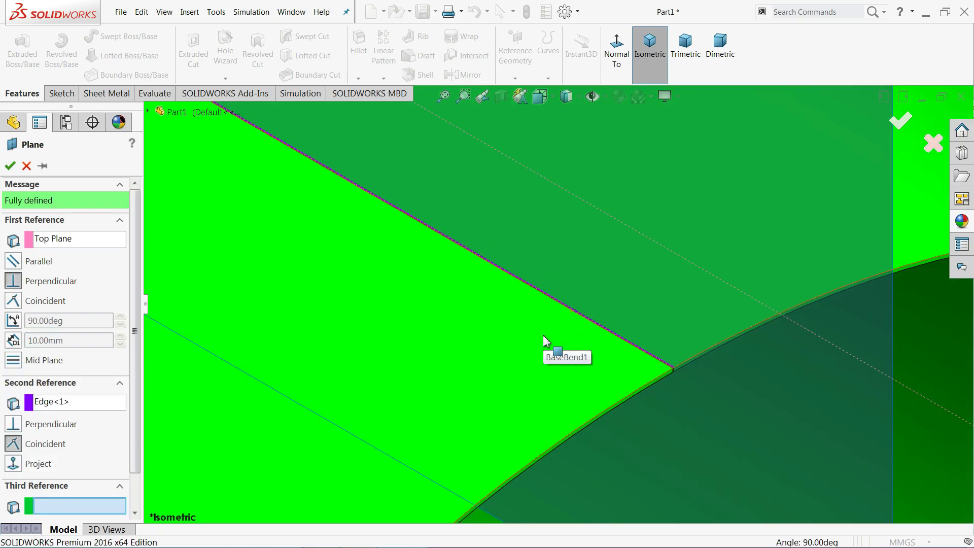
scroll(546, 340, up, 3)
scroll(544, 340, up, 3)
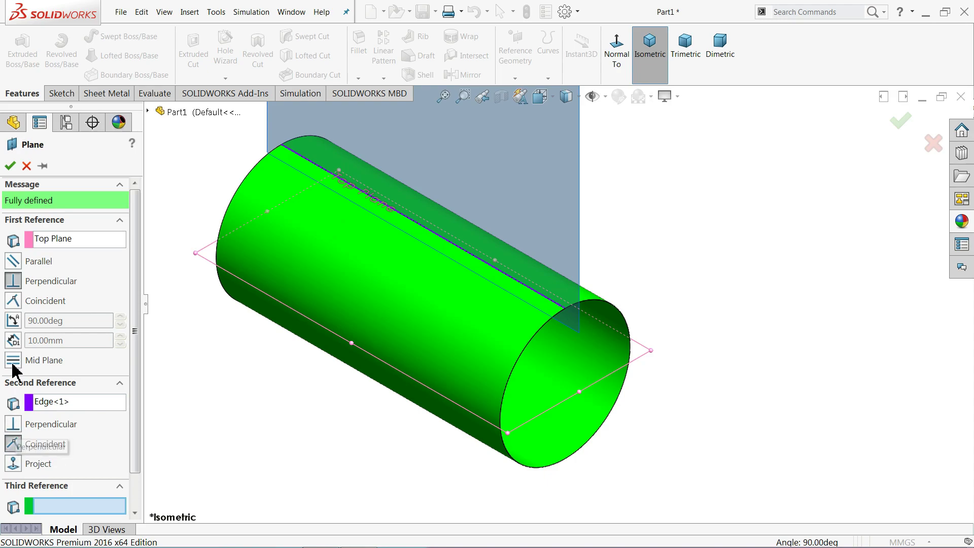
click(14, 262)
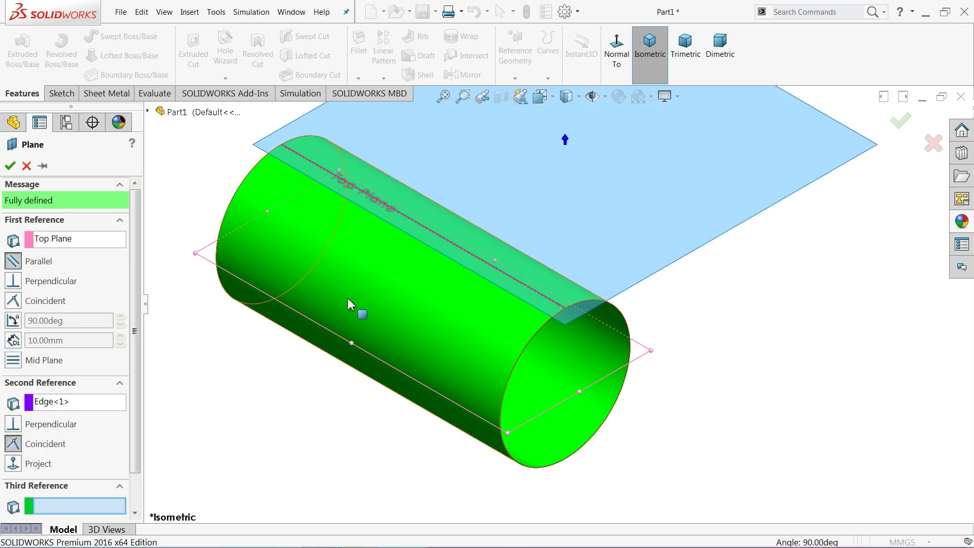
scroll(547, 246, down, 2)
scroll(550, 249, up, 3)
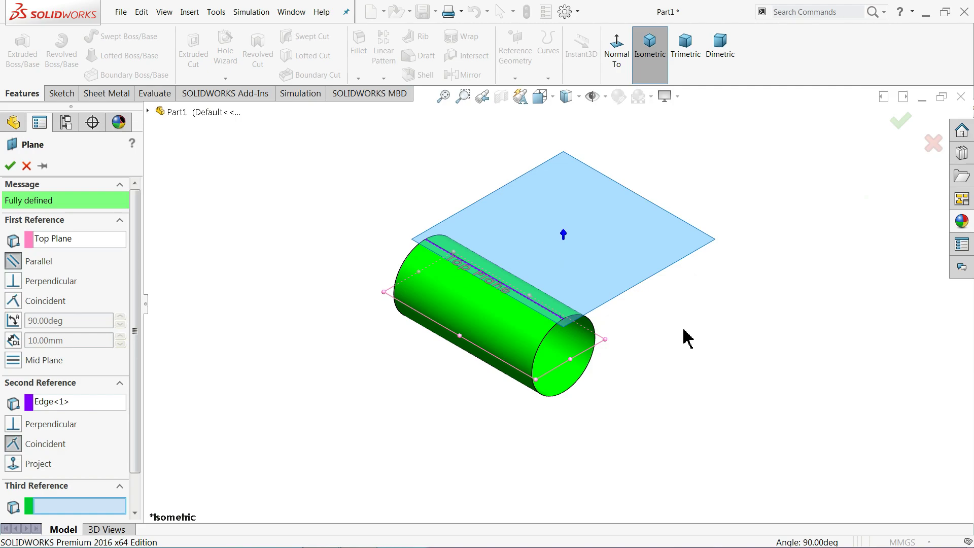
middle_drag(688, 337, 702, 313)
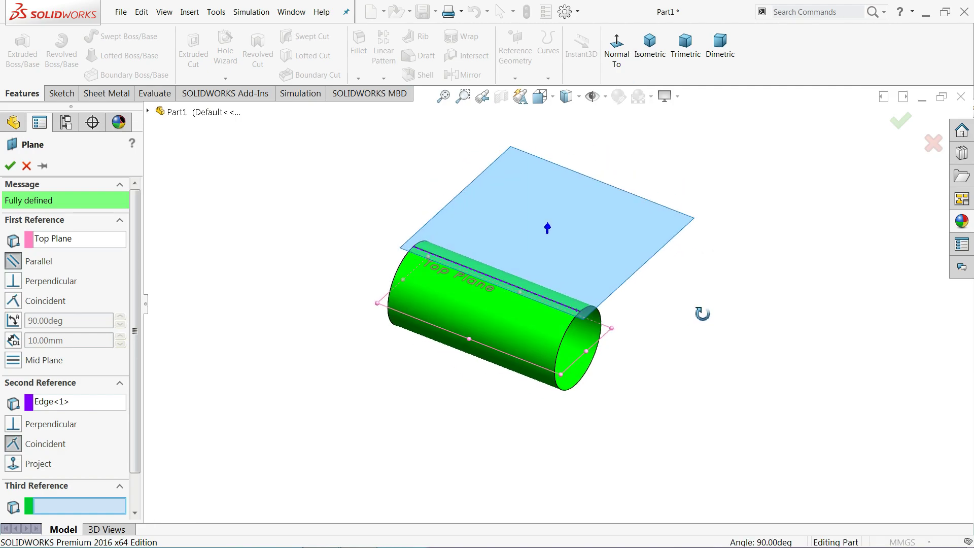
key(f)
click(8, 170)
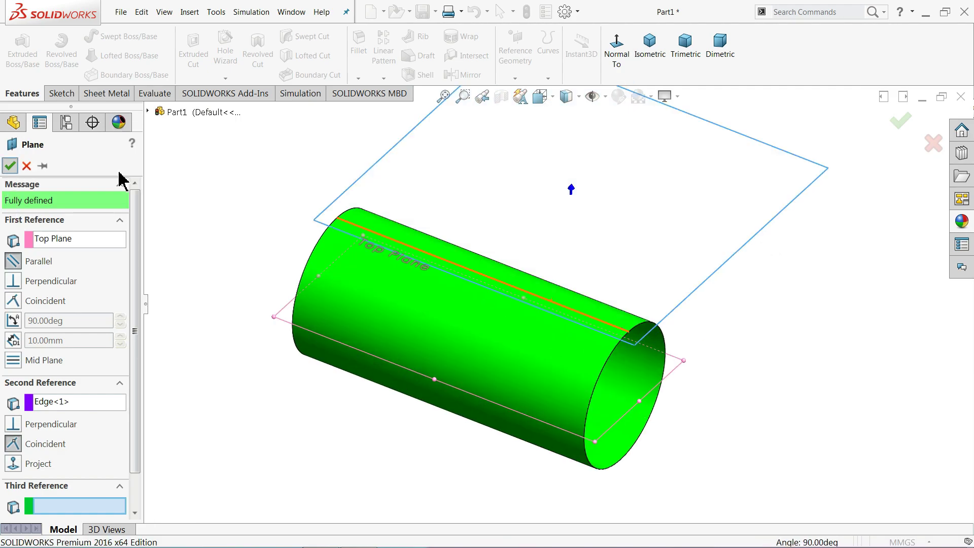
click(48, 94)
- Sketch on Plane1 a large circle near the right end and a small circle near the left
click(16, 51)
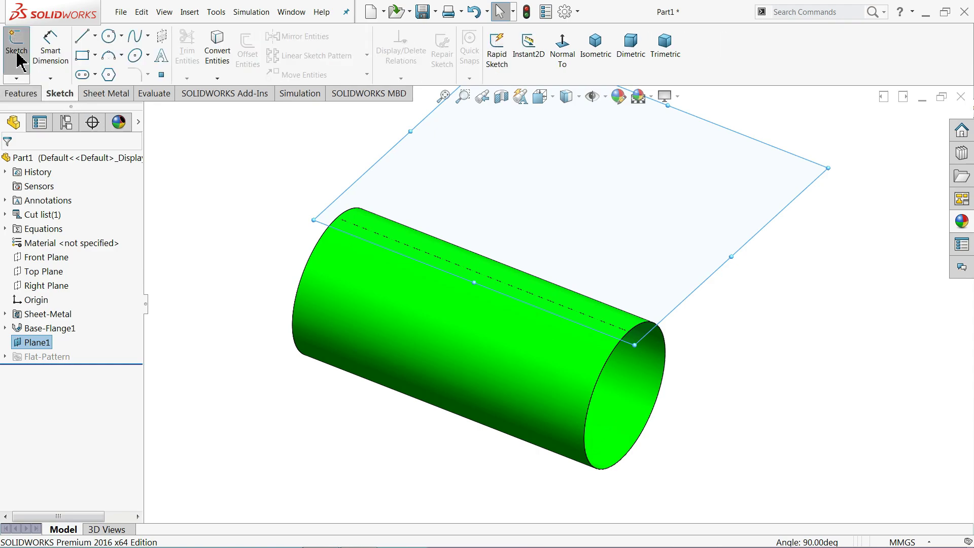
click(562, 48)
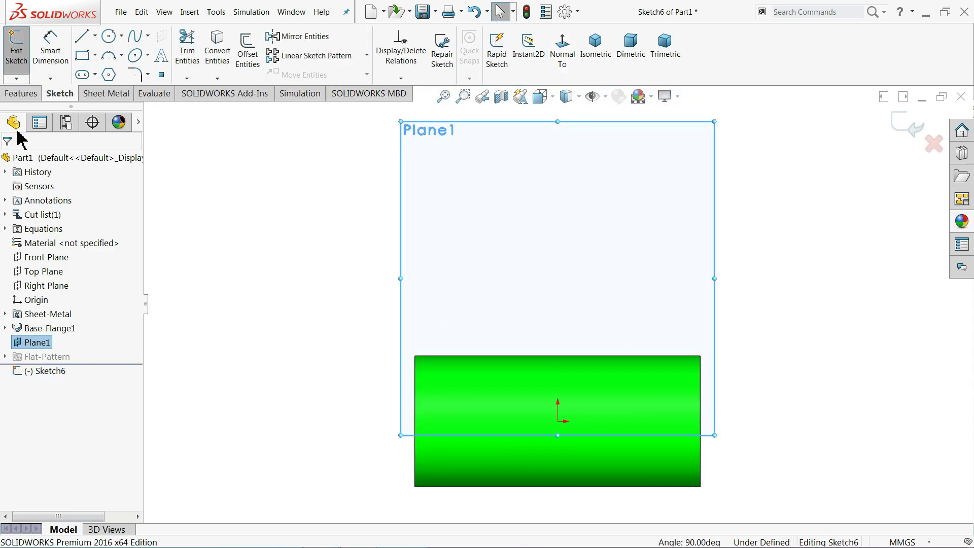
click(110, 45)
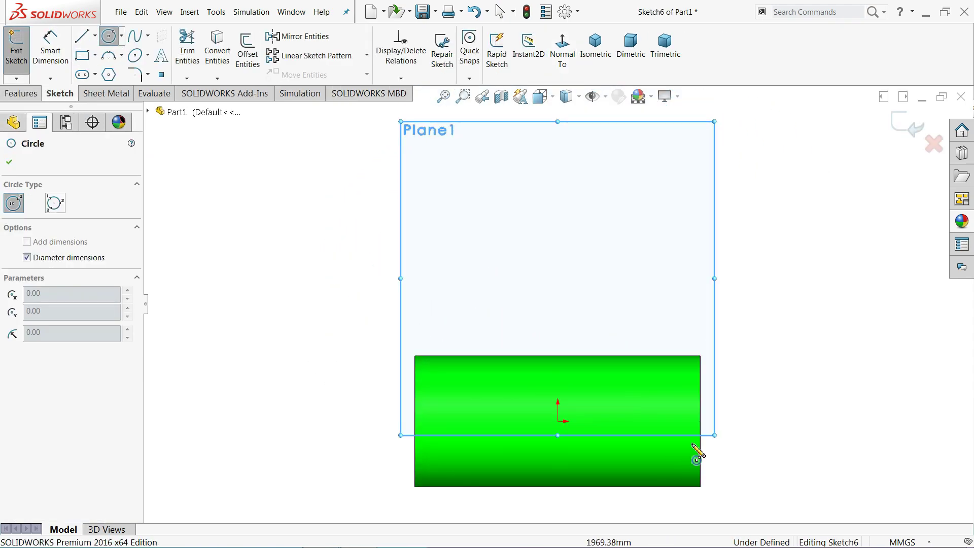
scroll(700, 452, down, 3)
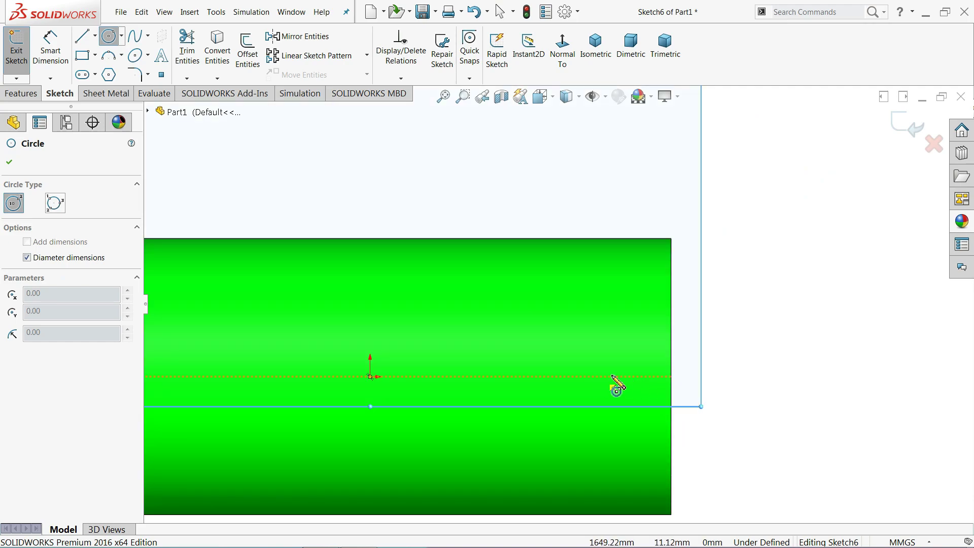
click(609, 361)
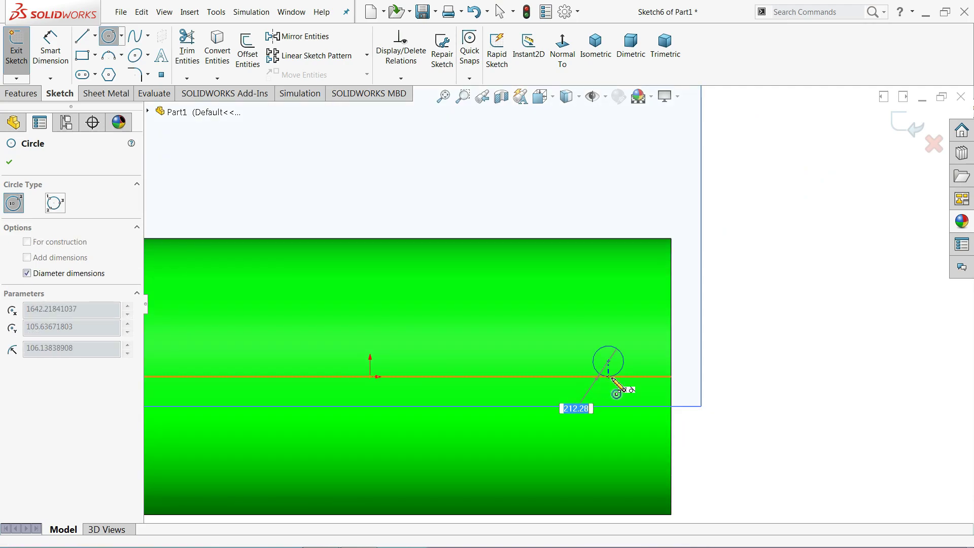
click(620, 397)
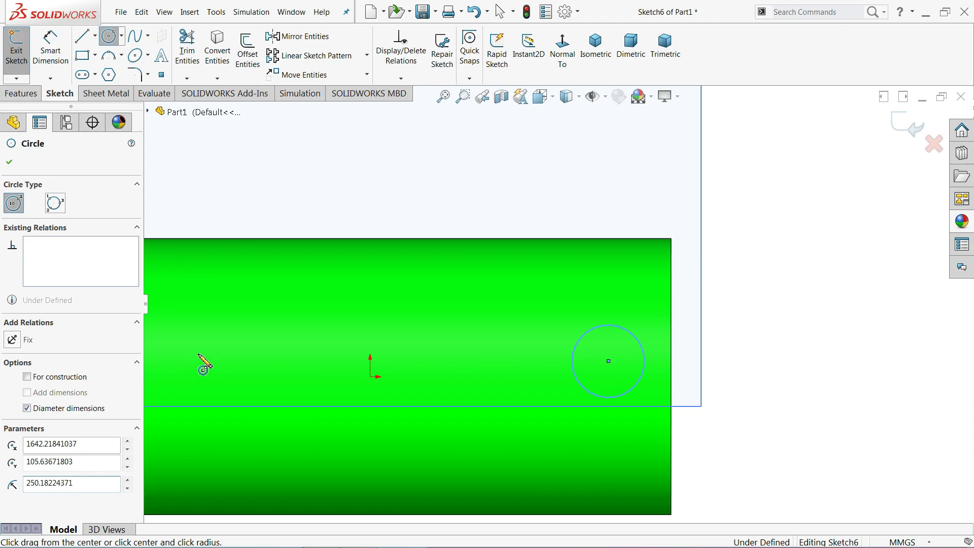
click(198, 353)
right_click(284, 201)
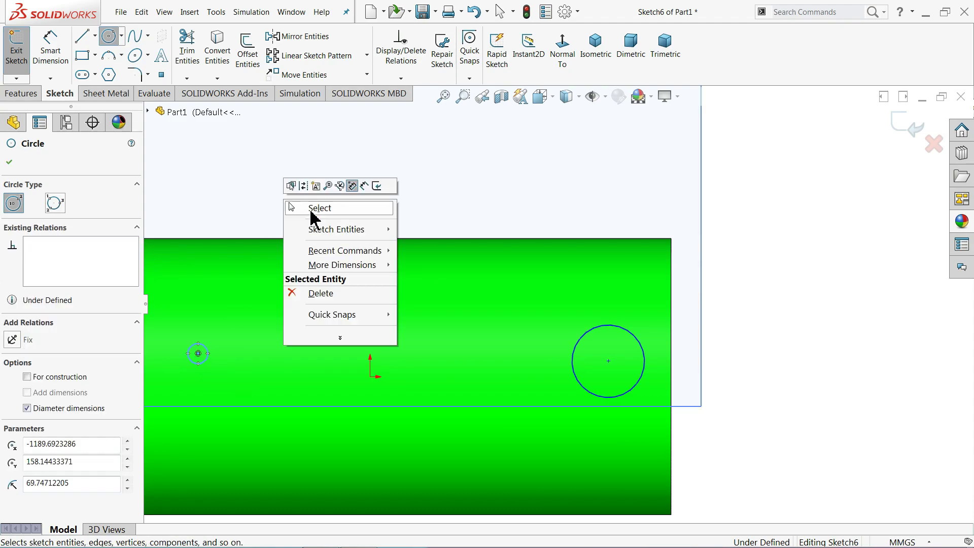
click(320, 211)
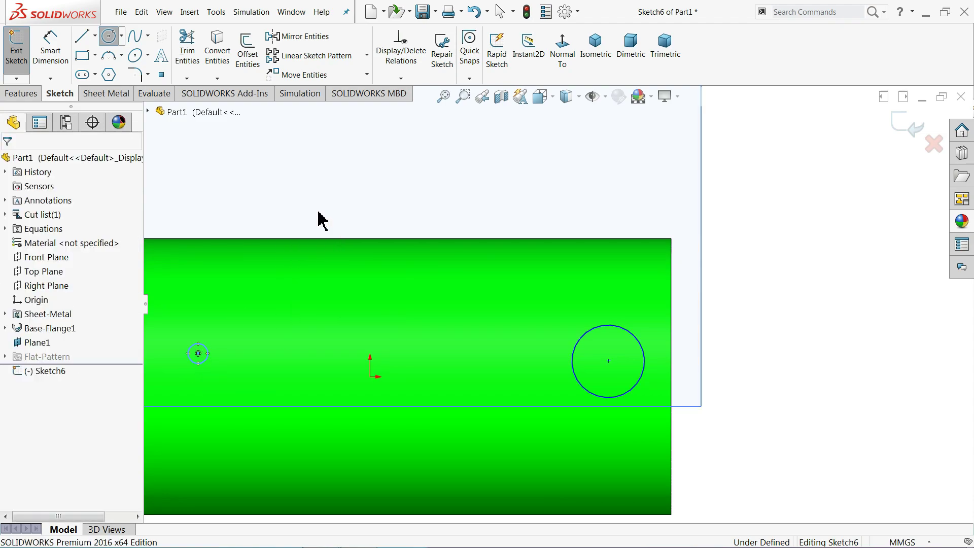
- Align both circle centres horizontally with the sketch origin
click(370, 377)
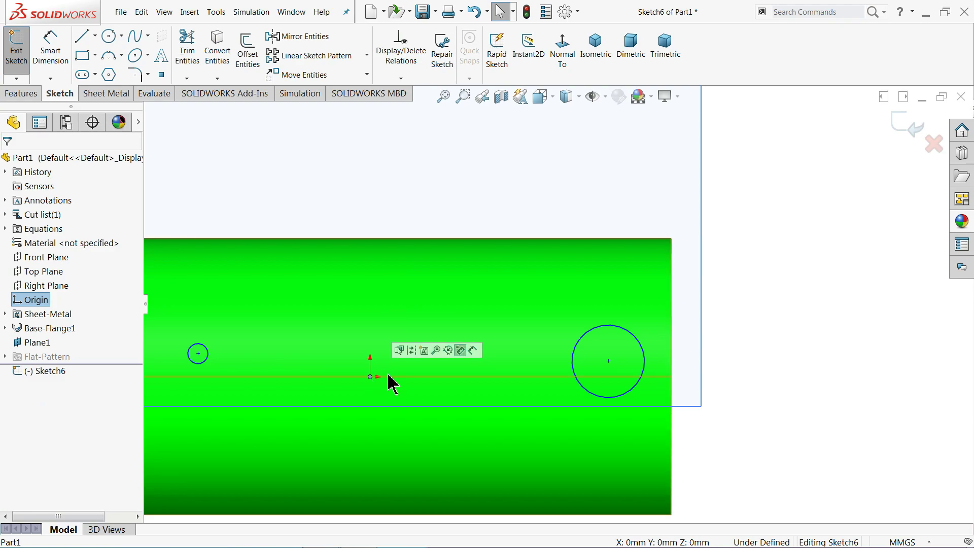
ctrl+click(609, 361)
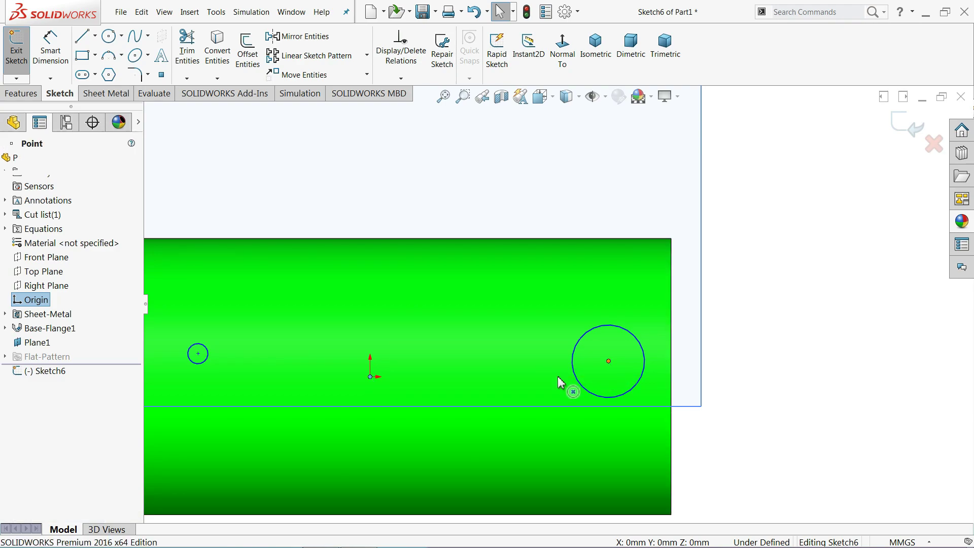
ctrl+click(198, 354)
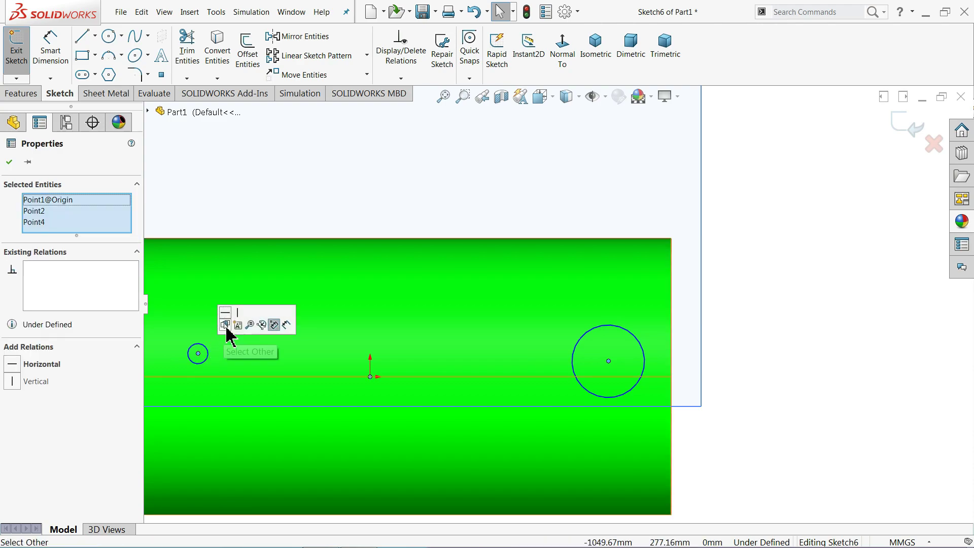
click(227, 322)
click(358, 215)
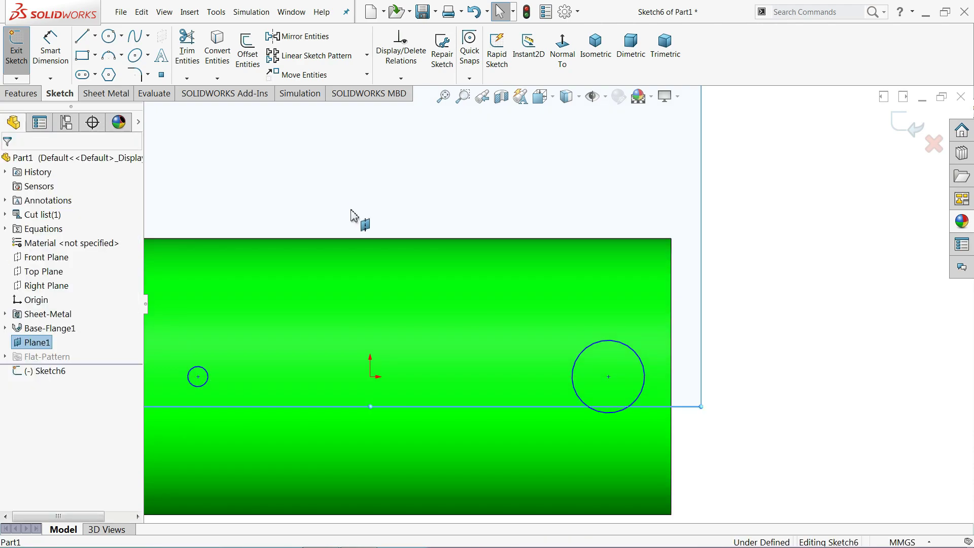
key(f)
scroll(381, 301, down, 2)
scroll(452, 386, down, 1)
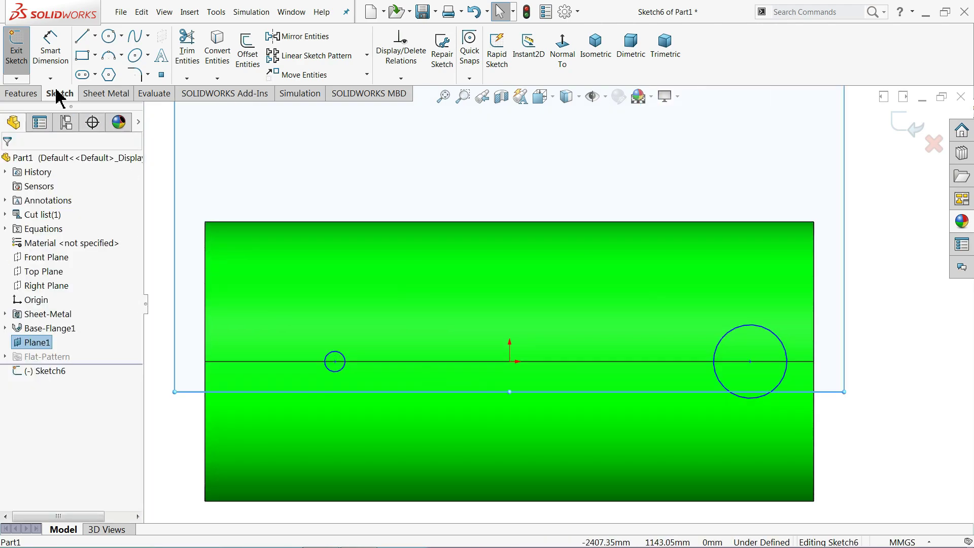
- Dimension the small circle's centre 400 mm from the tank's left end
click(50, 48)
scroll(366, 446, down, 1)
scroll(345, 450, down, 1)
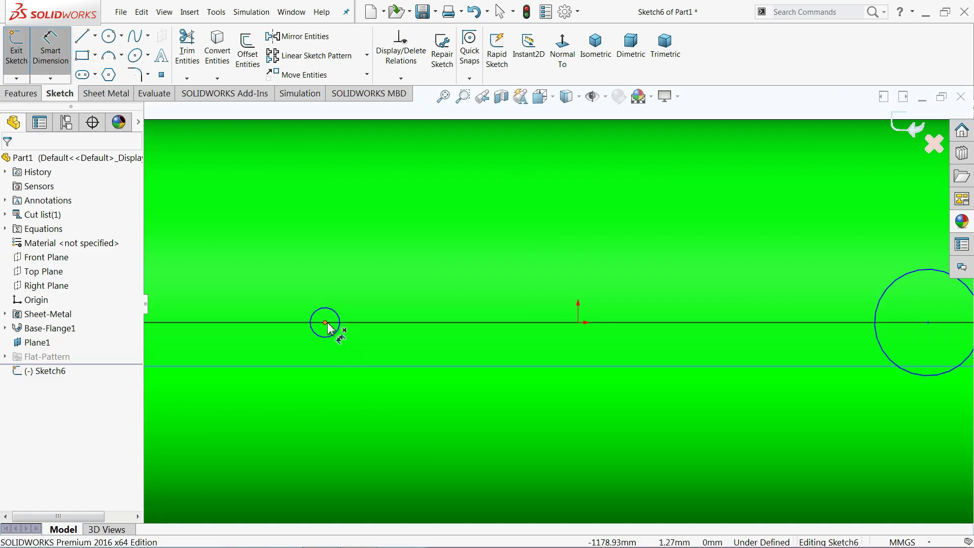
click(325, 322)
key(f)
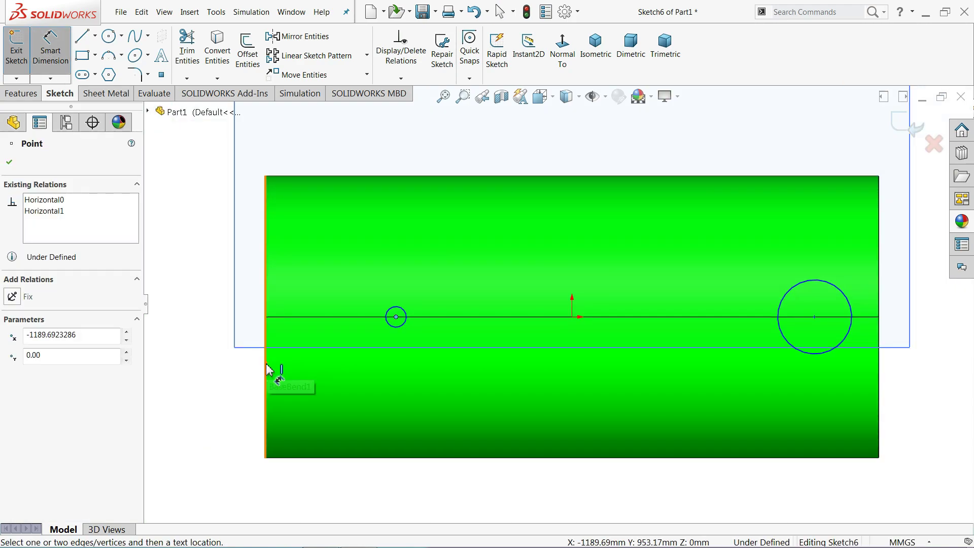
click(267, 370)
click(356, 147)
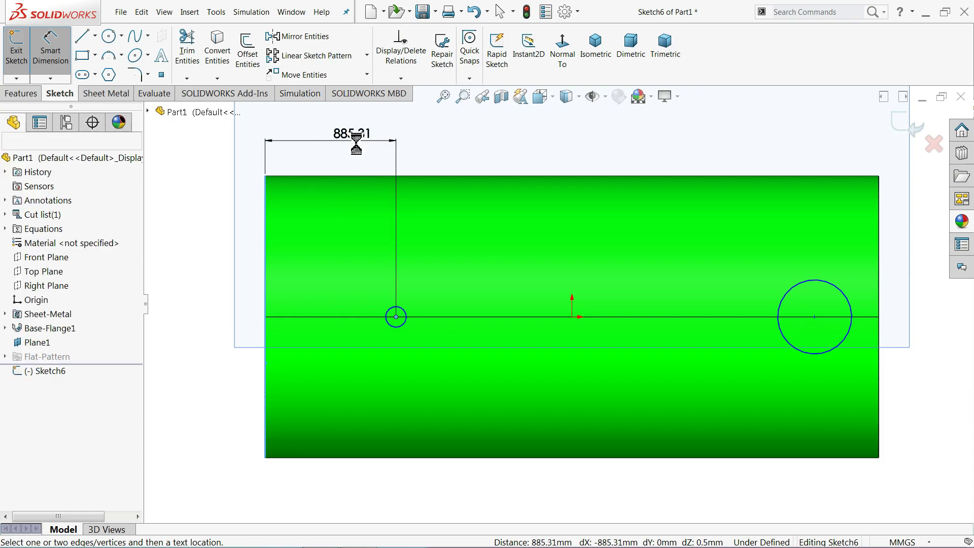
click(277, 142)
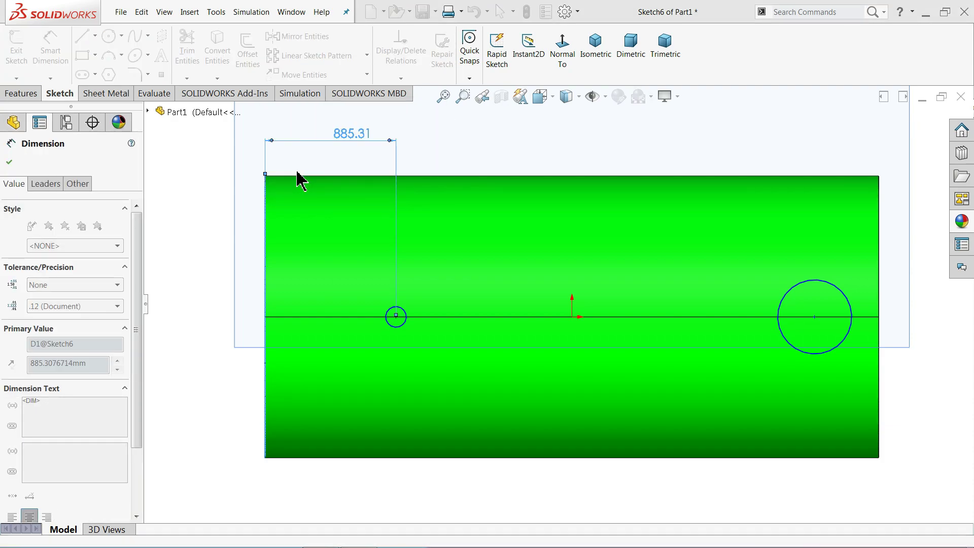
scroll(325, 317, down, 2)
scroll(356, 319, down, 2)
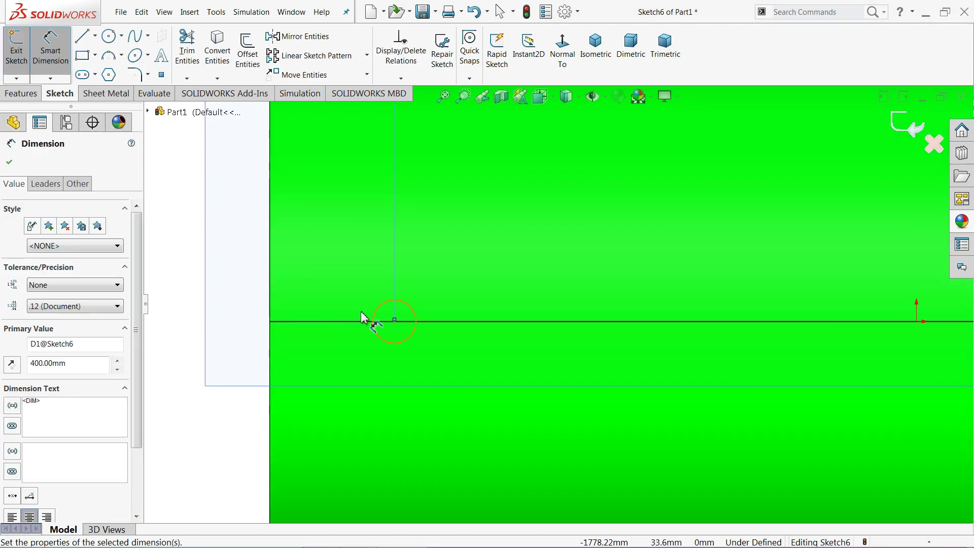
- Dimension the small circle to Ø108 and the large circle to Ø400
click(375, 318)
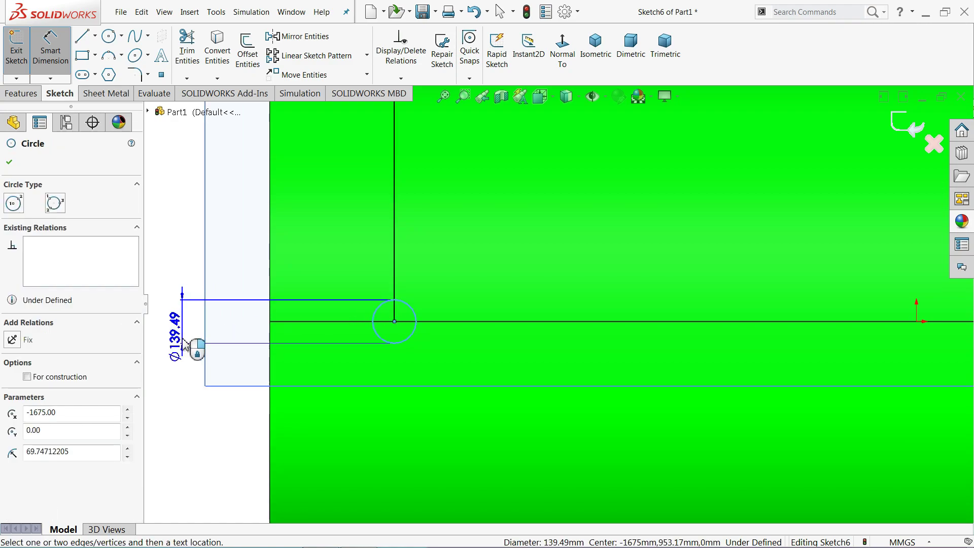
click(186, 345)
text(108)
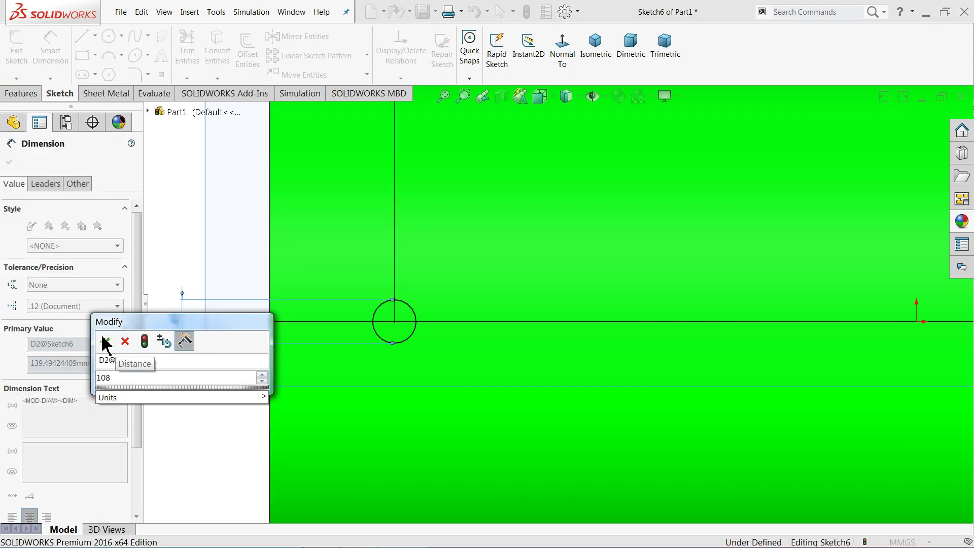
click(105, 341)
key(f)
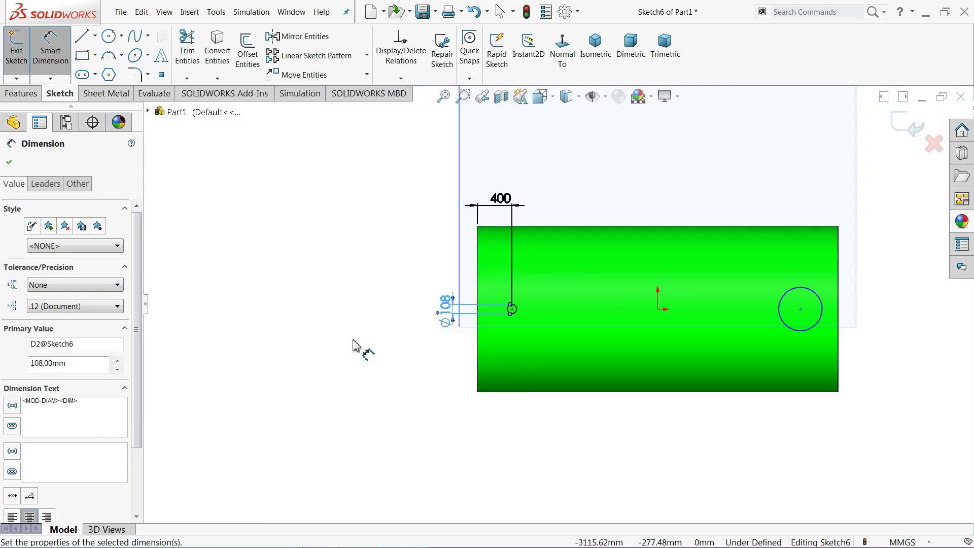
scroll(760, 304, down, 4)
scroll(717, 304, down, 2)
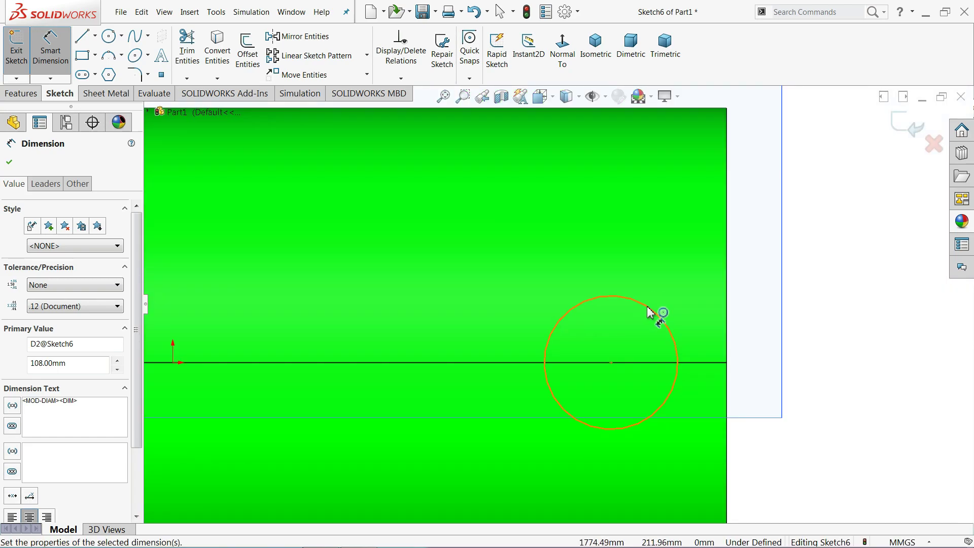
click(644, 309)
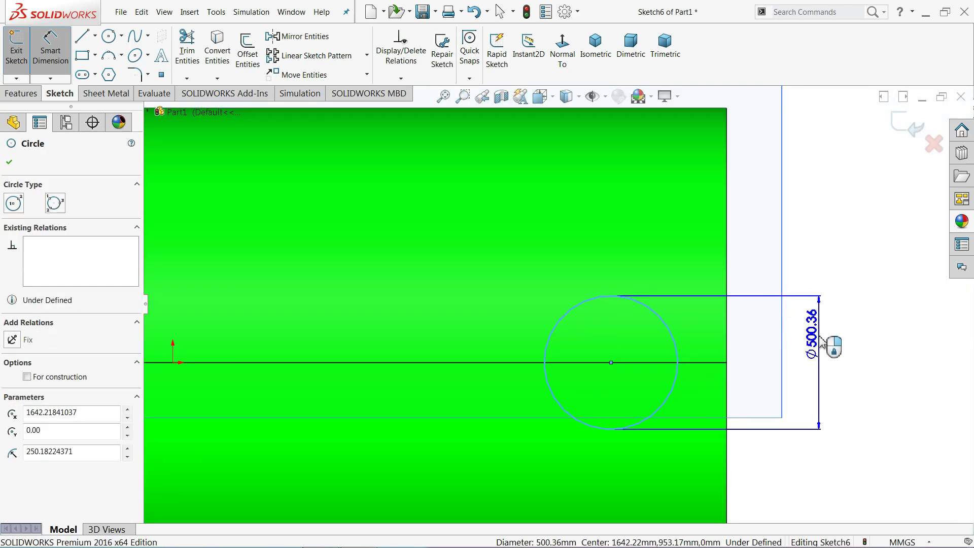
click(811, 346)
click(741, 338)
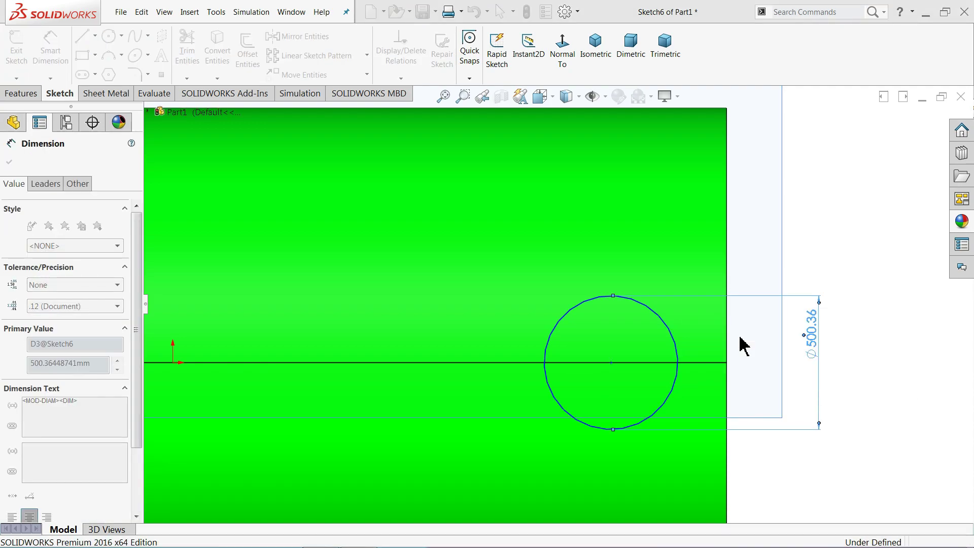
- Dimension the large circle's centre 400 mm from the tank's right end
click(611, 363)
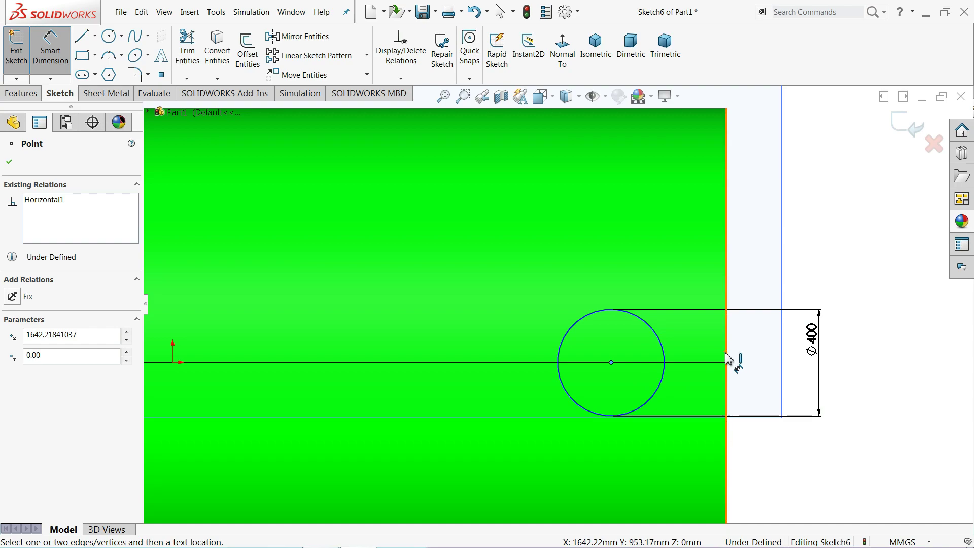
click(732, 363)
click(756, 254)
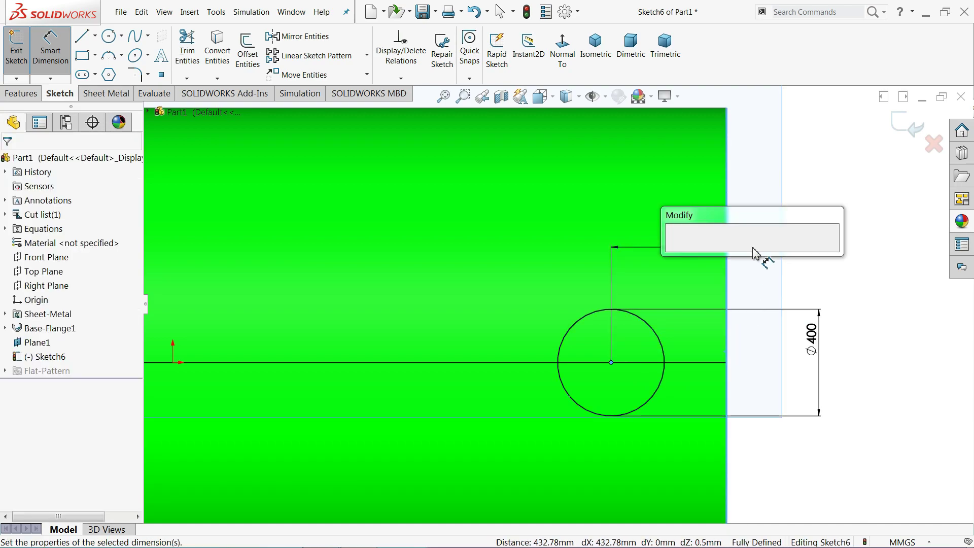
text(400)
click(672, 250)
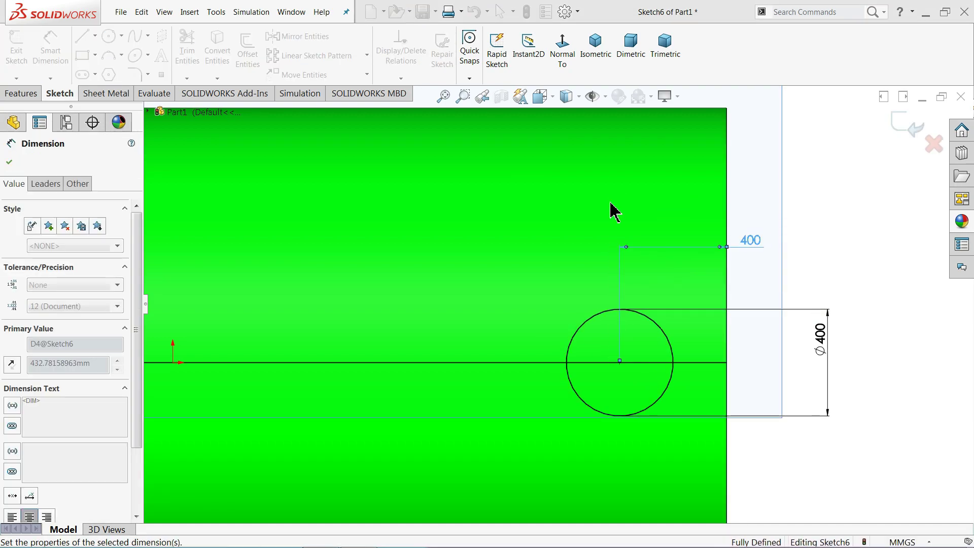
click(595, 48)
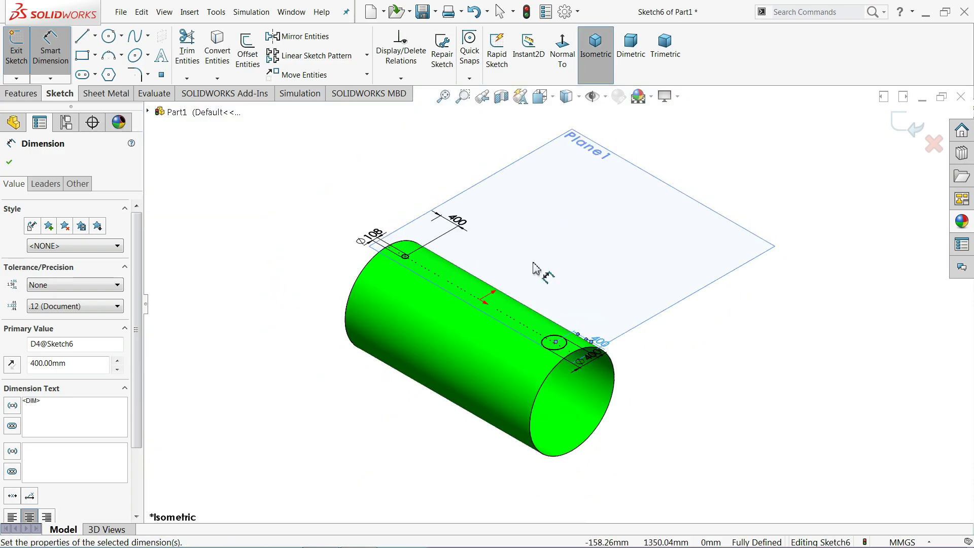
- Cut the Ø400 and Ø108 holes through the cylinder top as a 50 mm blind cut
scroll(476, 314, down, 3)
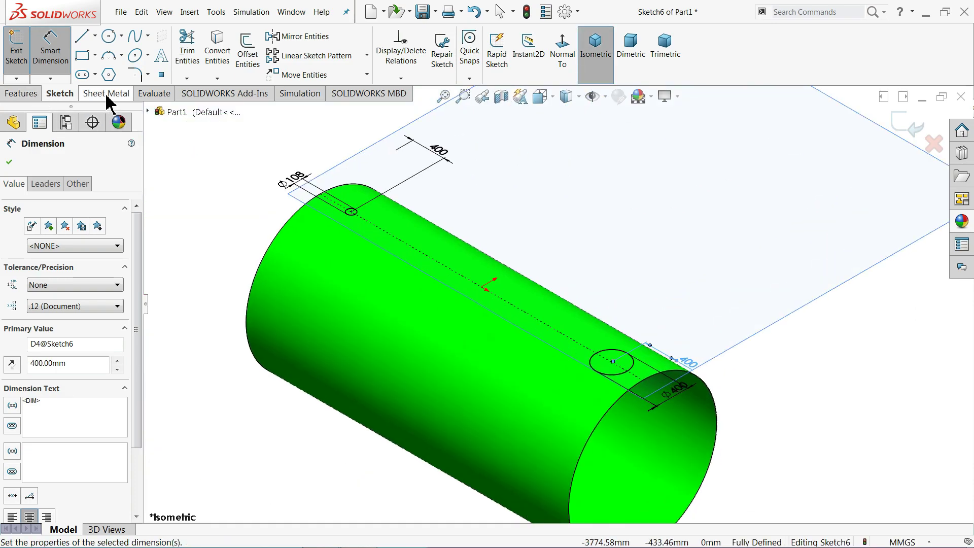
click(110, 95)
click(394, 41)
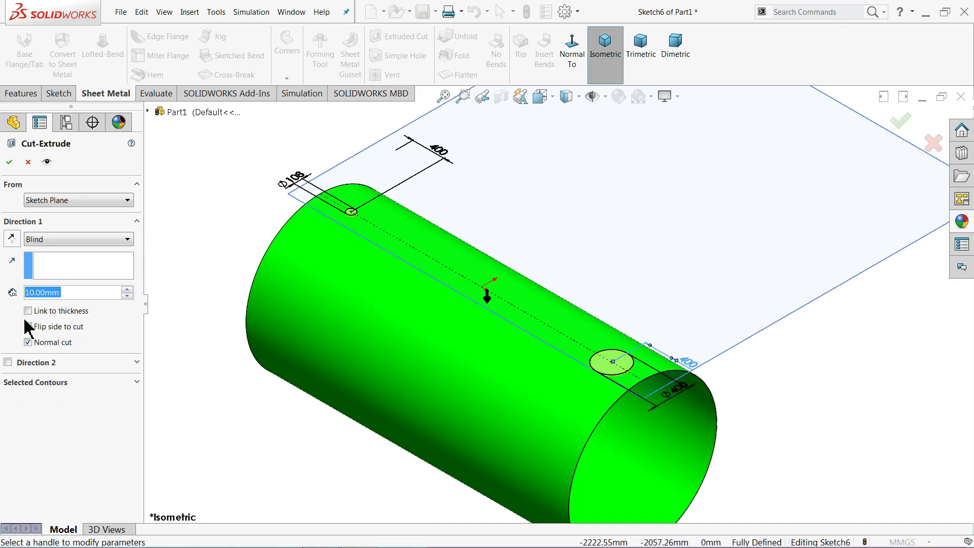
click(28, 311)
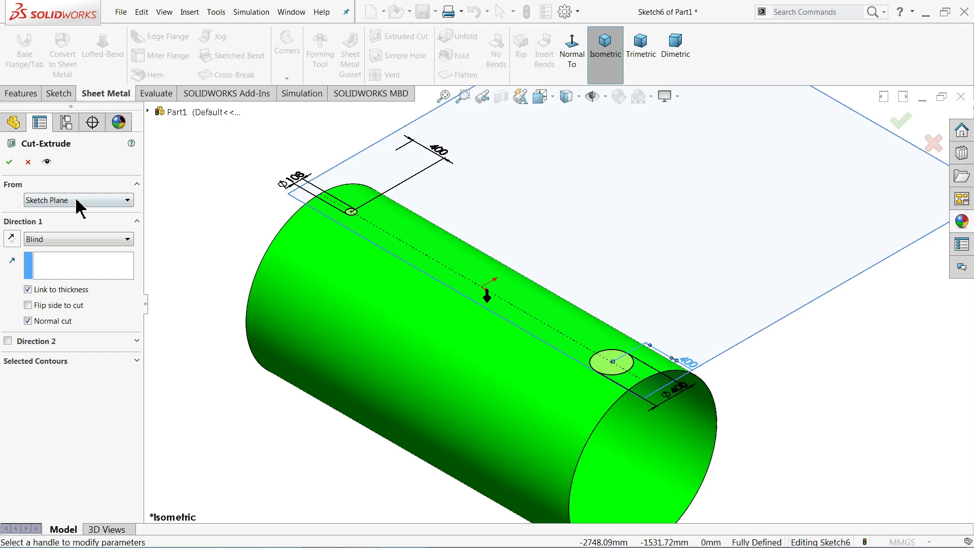
click(9, 162)
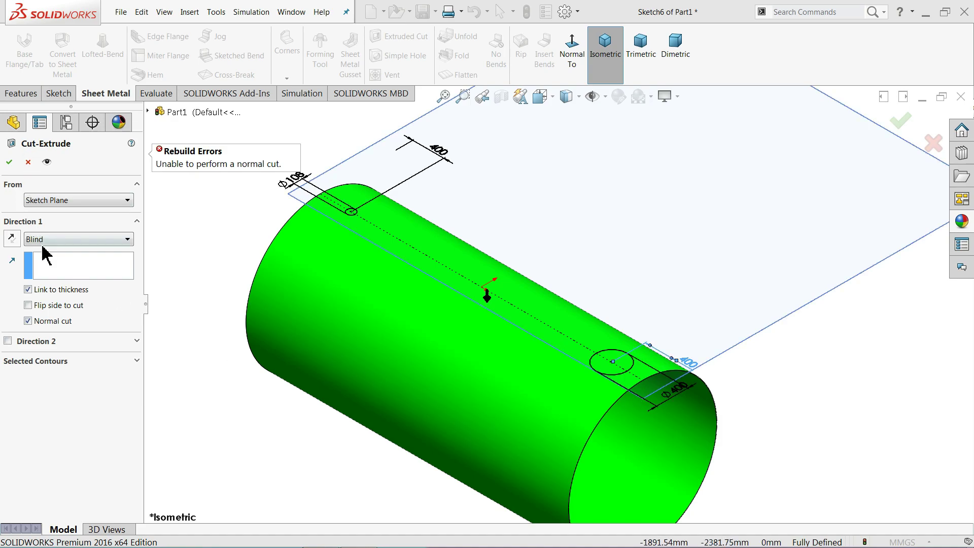
click(27, 290)
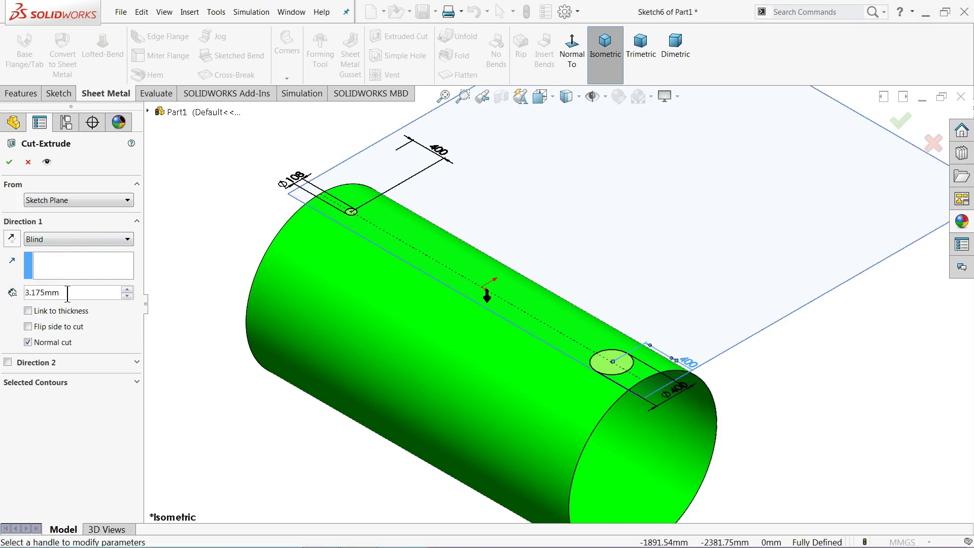
text(20)
key(Return)
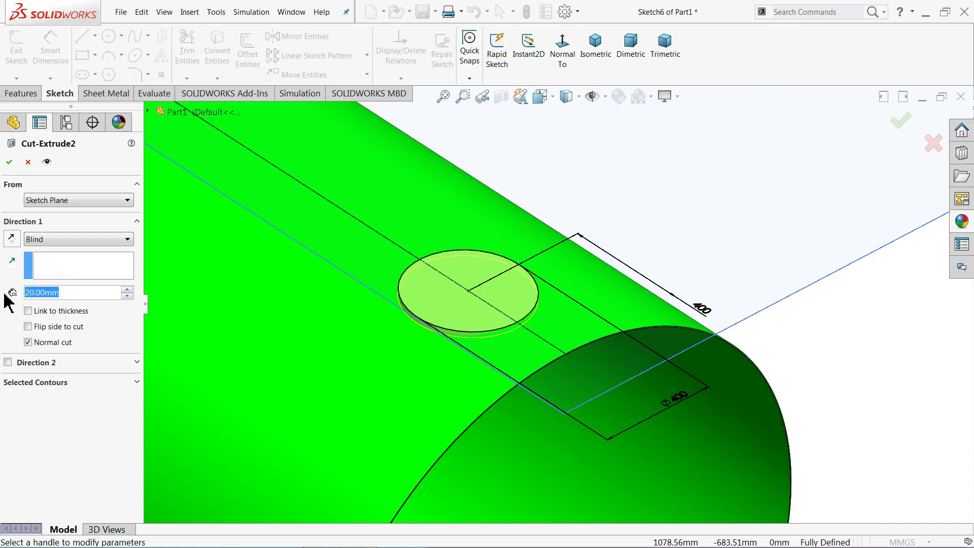
text(50)
key(Return)
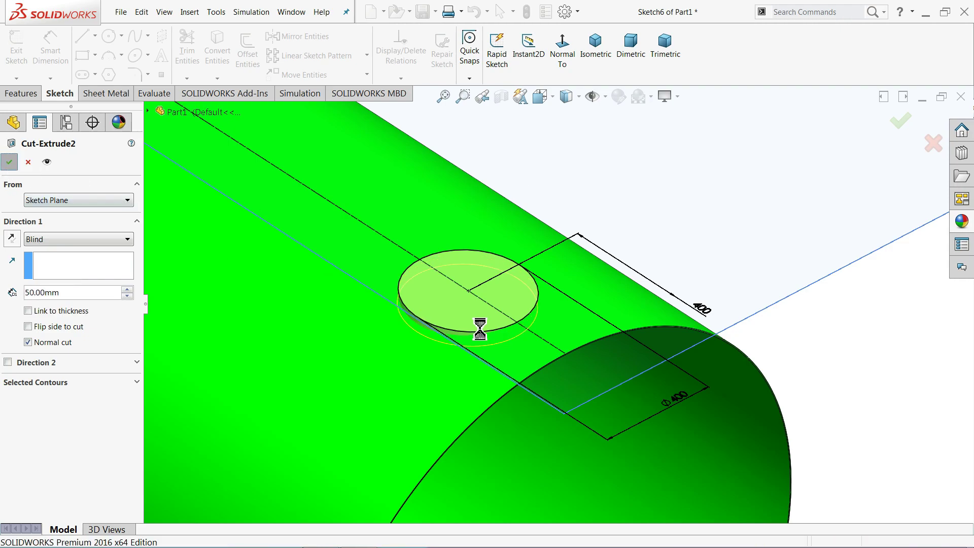
key(Return)
- Hide Plane1, then view the cut hole and zoom to the cylinder's end edge
mouse_move(476, 325)
middle_down()
mouse_move(483, 337)
mouse_move(456, 381)
middle_up()
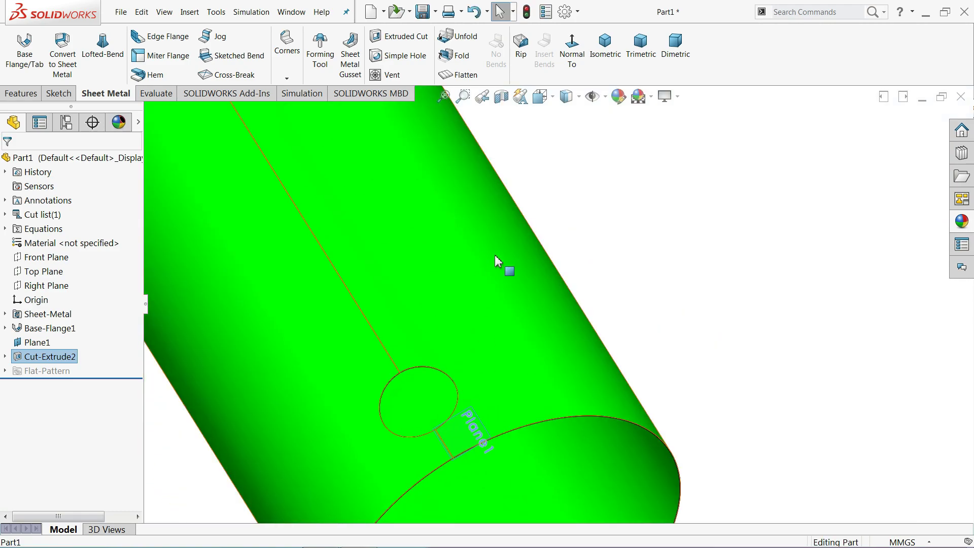
scroll(517, 269, up, 5)
scroll(541, 282, up, 3)
middle_drag(649, 284, 702, 190)
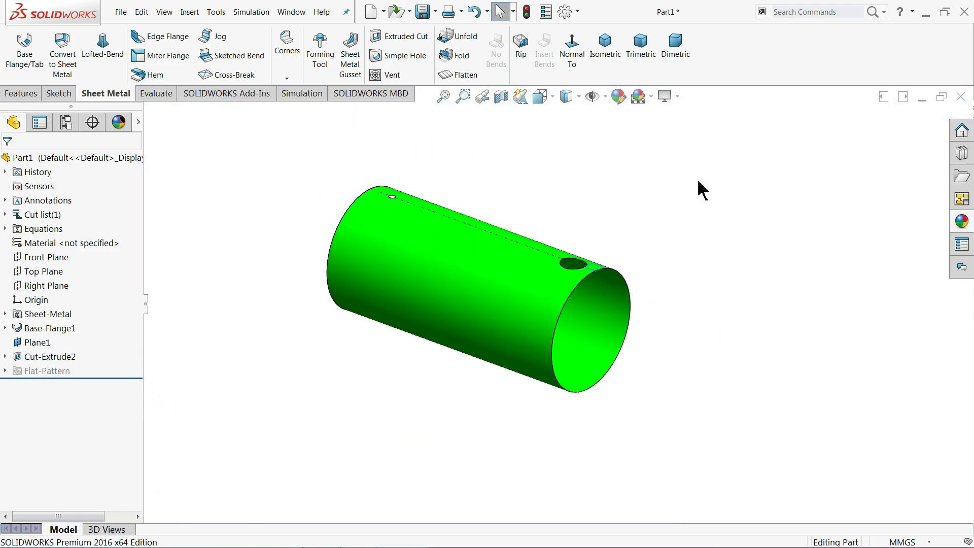
scroll(611, 269, down, 4)
scroll(606, 325, down, 4)
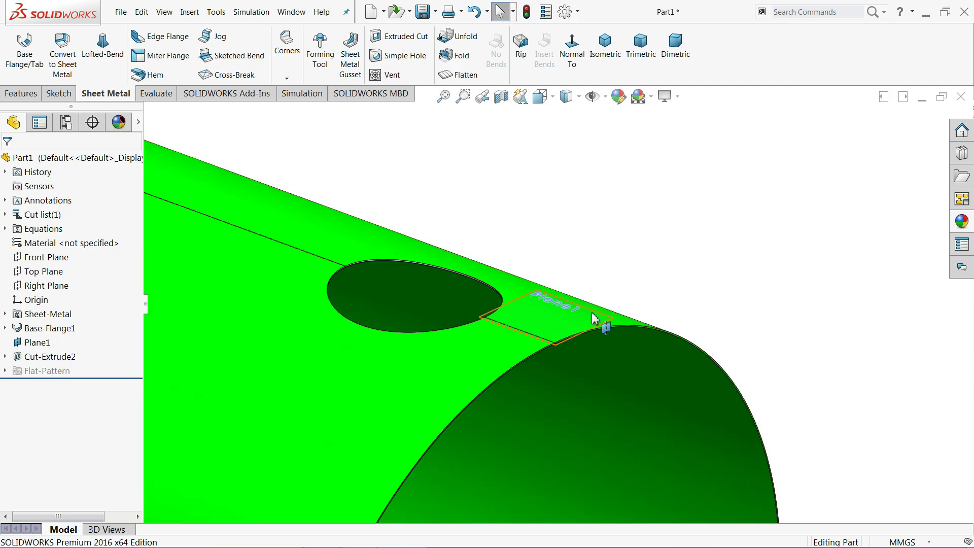
click(31, 343)
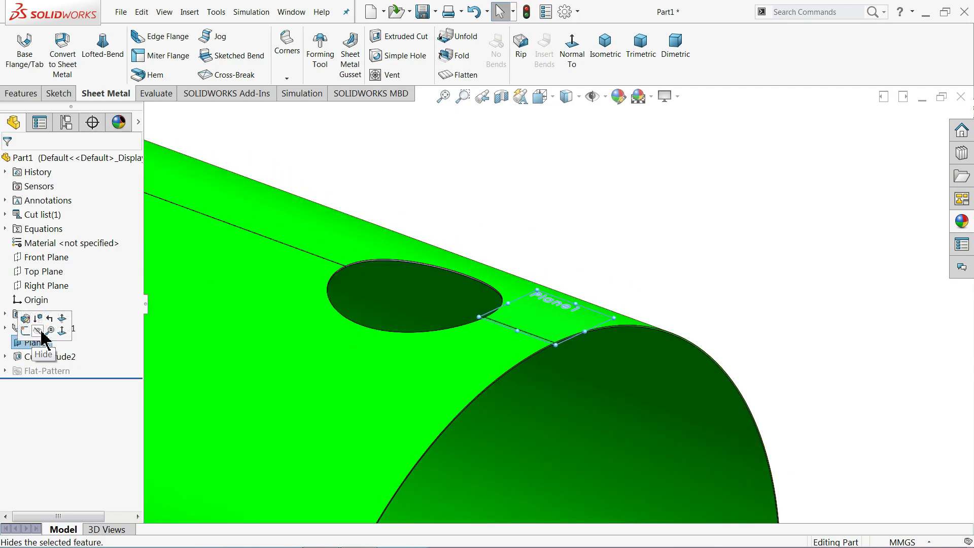
click(37, 331)
click(431, 254)
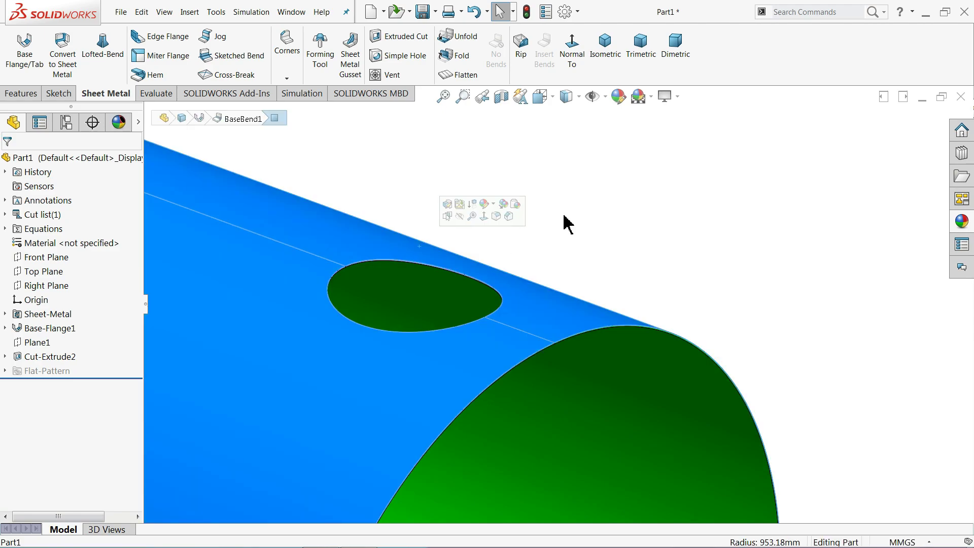
middle_drag(565, 222, 603, 261)
click(603, 261)
scroll(555, 358, down, 2)
scroll(543, 311, down, 3)
scroll(611, 272, down, 3)
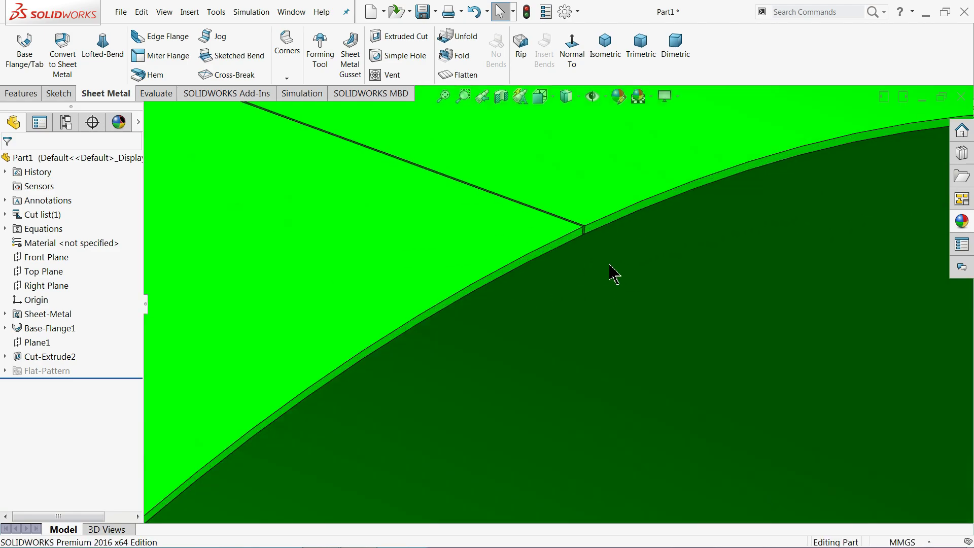
scroll(557, 259, down, 2)
- On the tank's end face, draw an origin-centred circle dimensioned Ø1930 mm, then start an extrusion
click(547, 243)
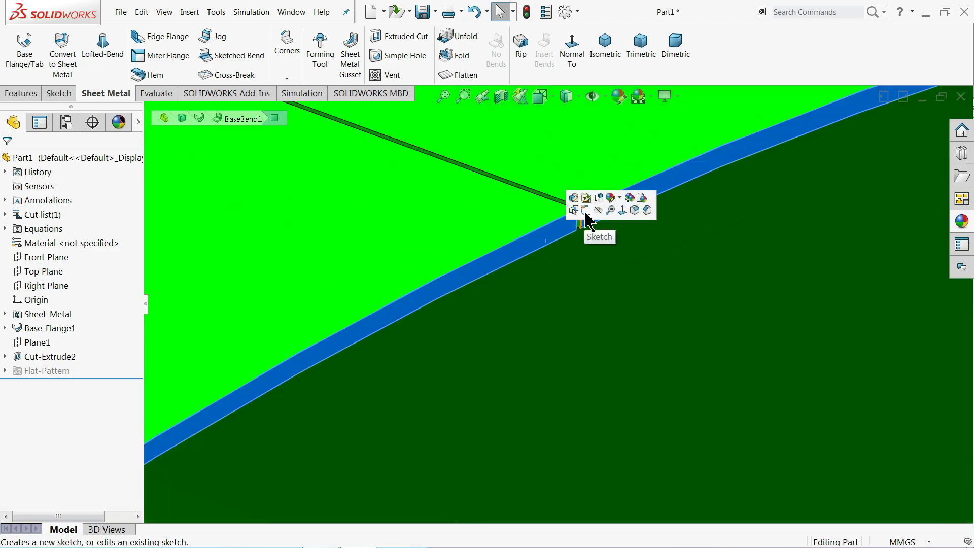
click(585, 212)
click(567, 59)
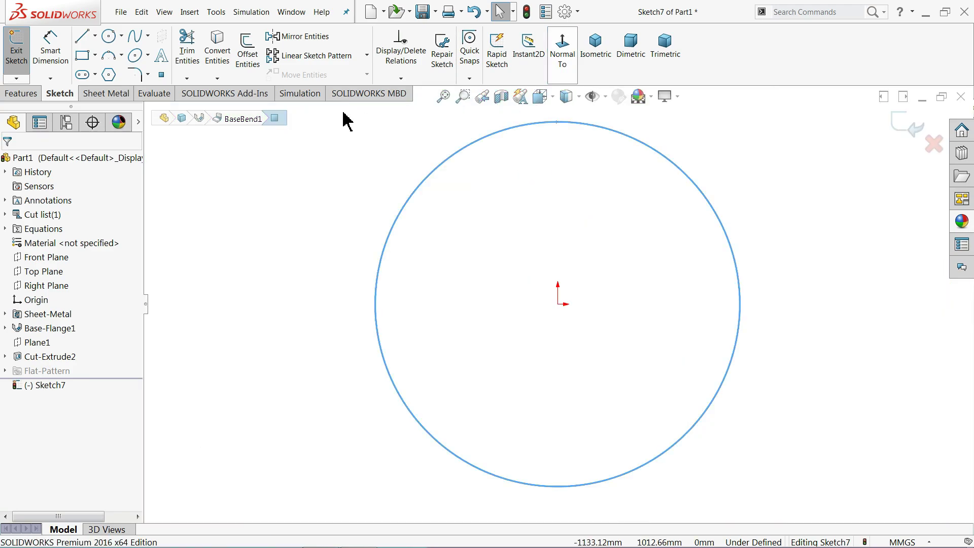
click(109, 36)
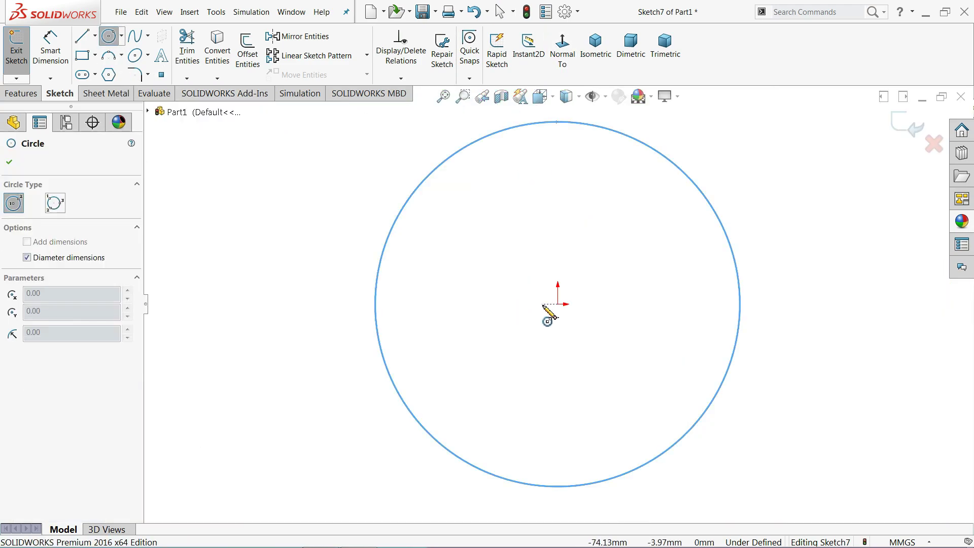
click(557, 304)
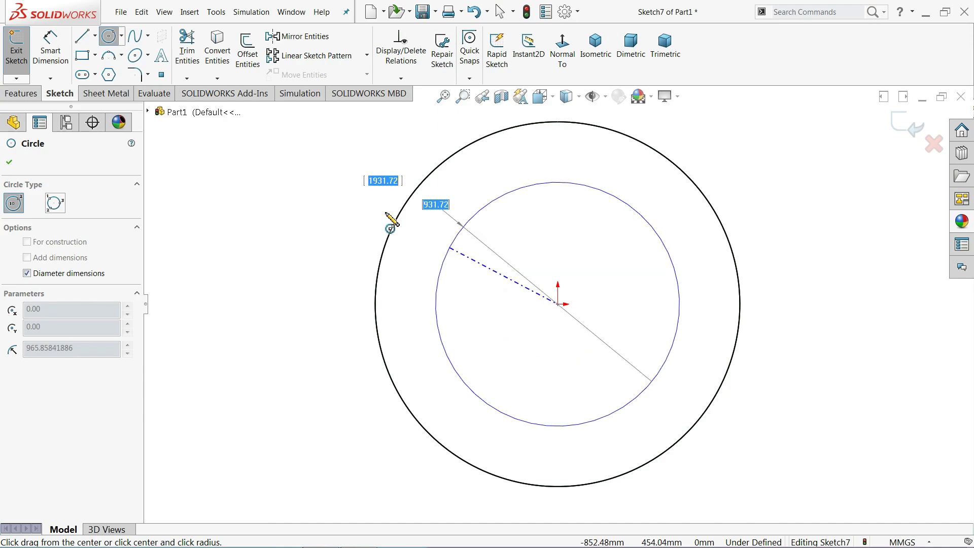
click(356, 202)
click(50, 50)
click(331, 304)
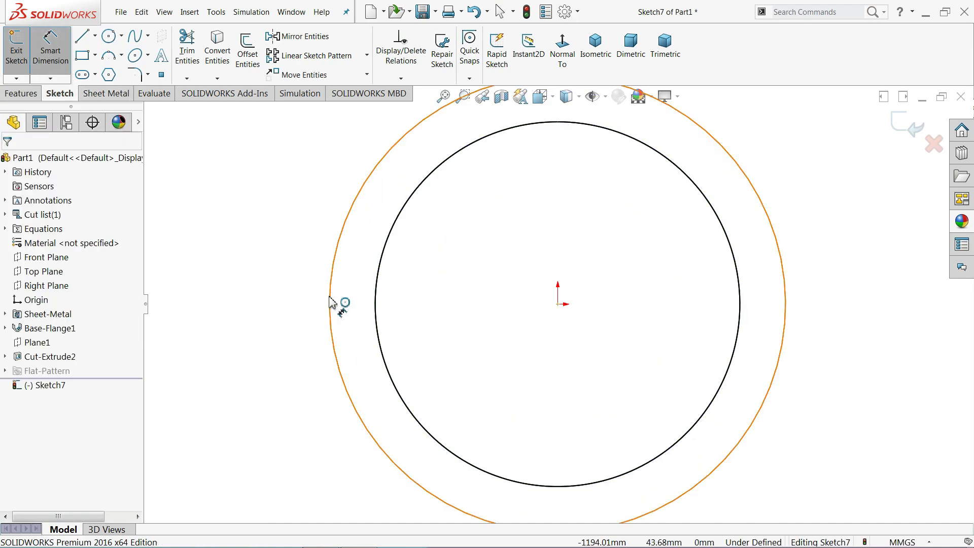
click(284, 310)
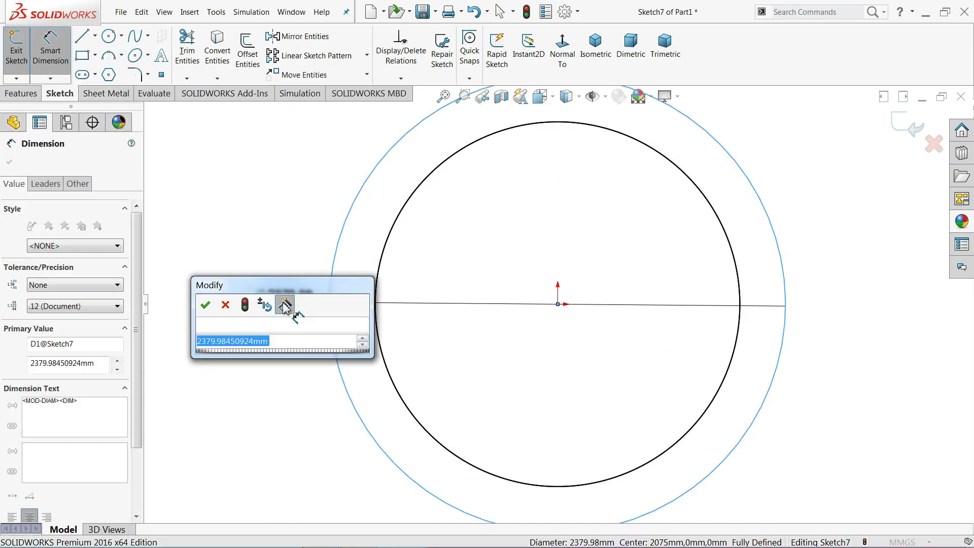
text(9)
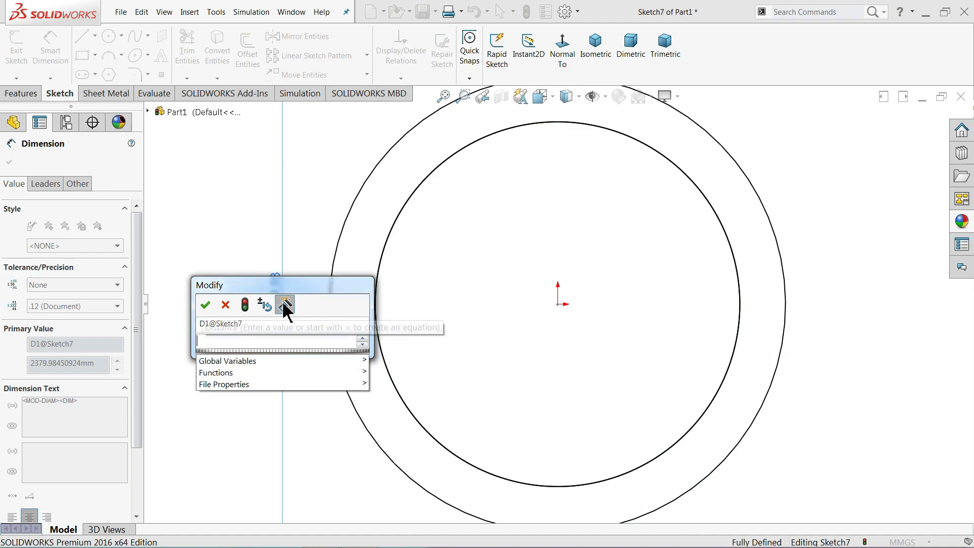
key(Escape)
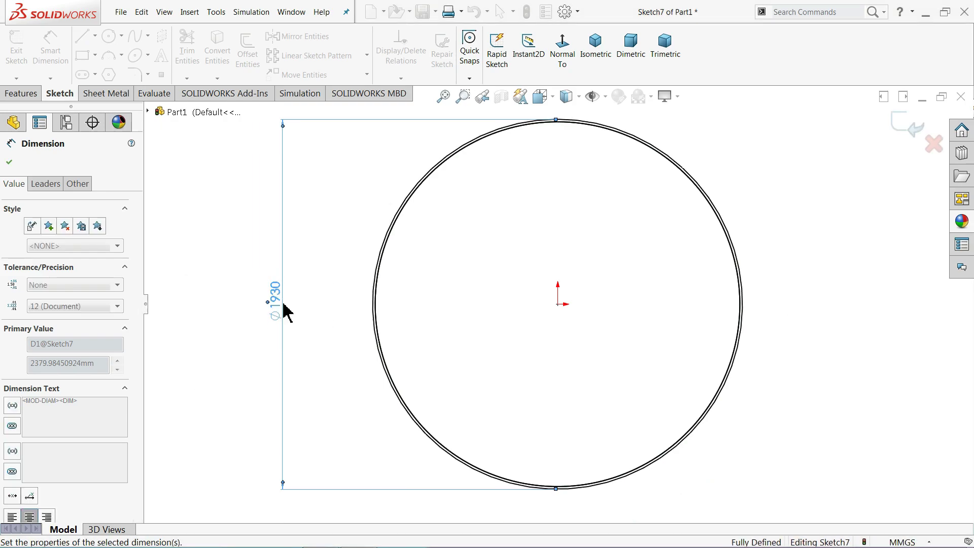
click(21, 93)
click(24, 58)
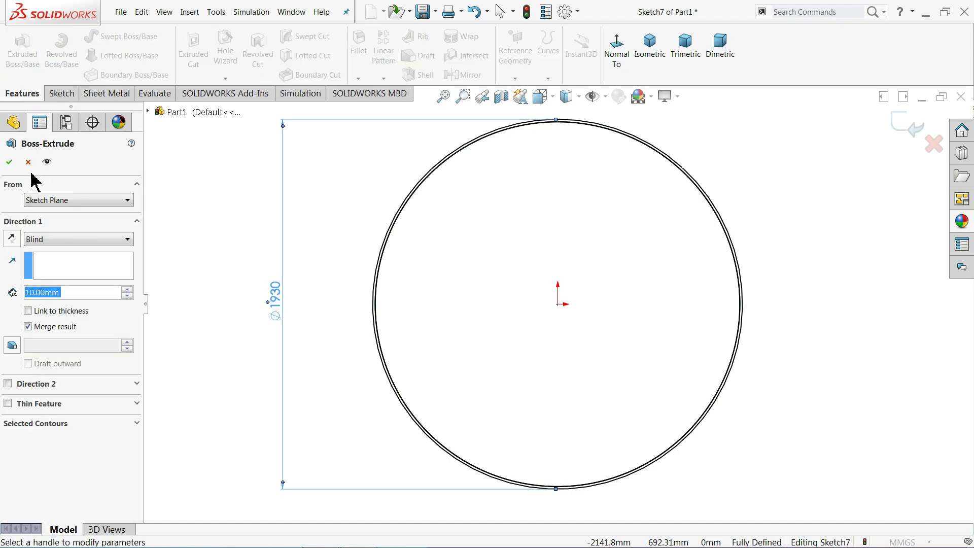
- Cancel the extrusion and start a sheet-metal Base Flange from the Ø1930 circle
click(28, 162)
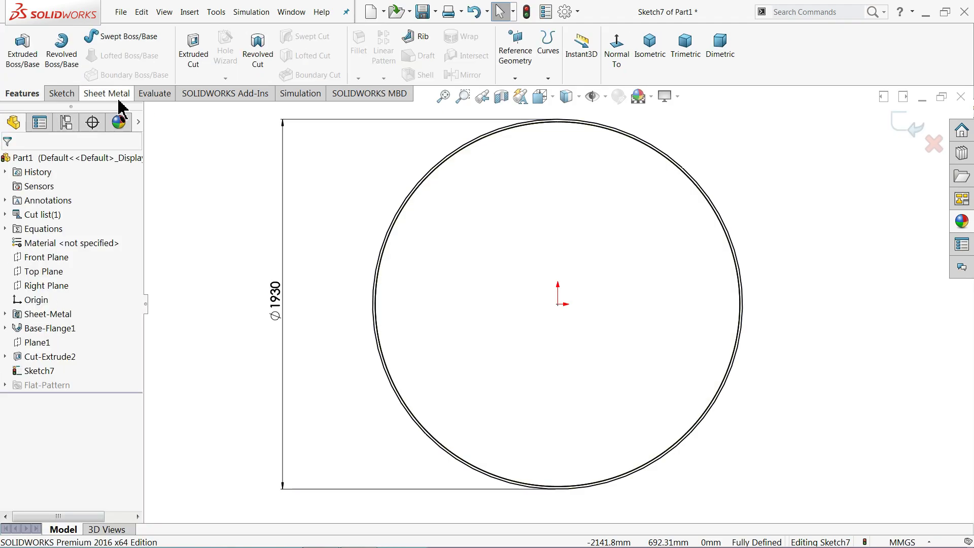
click(109, 94)
click(25, 51)
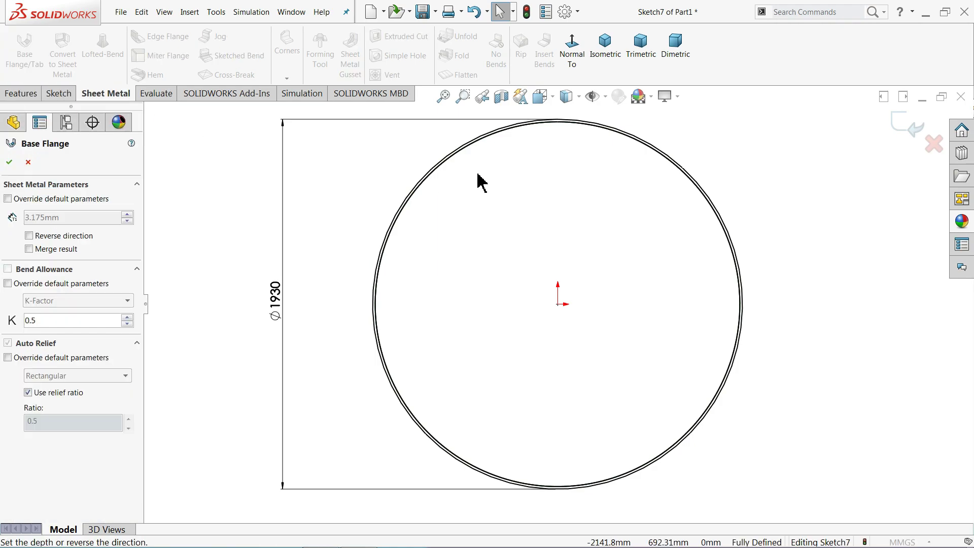
click(608, 56)
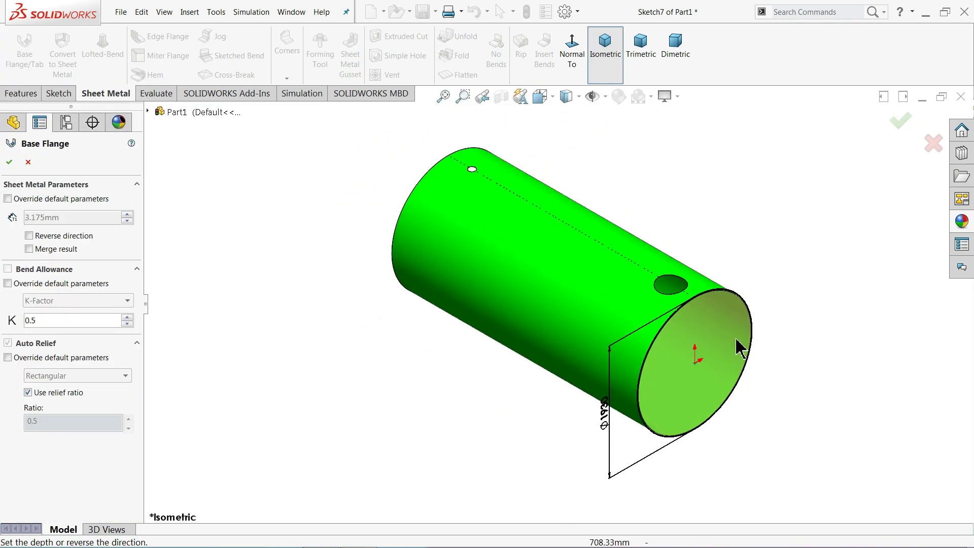
scroll(710, 365, down, 2)
scroll(627, 265, down, 3)
scroll(623, 261, down, 2)
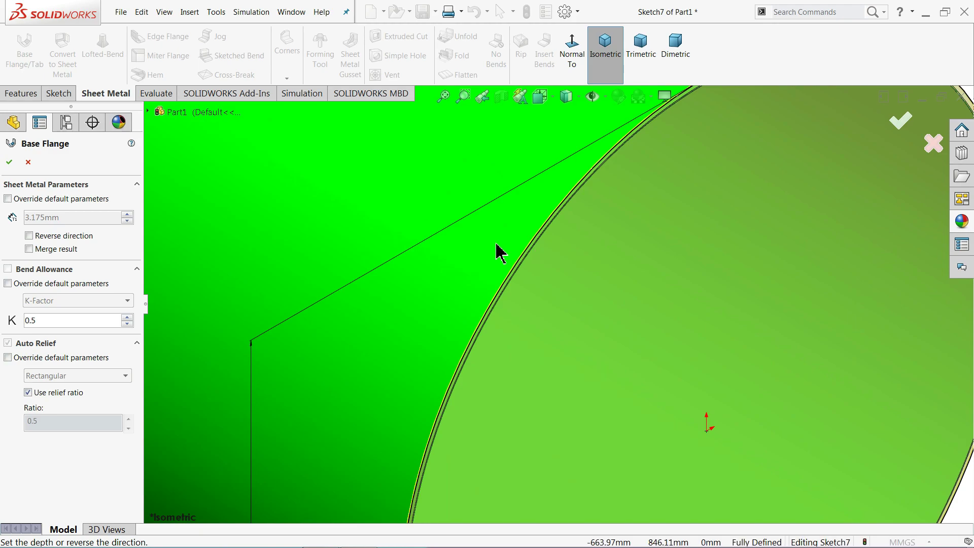
mouse_move(500, 252)
middle_down()
mouse_move(522, 251)
mouse_move(539, 265)
middle_up()
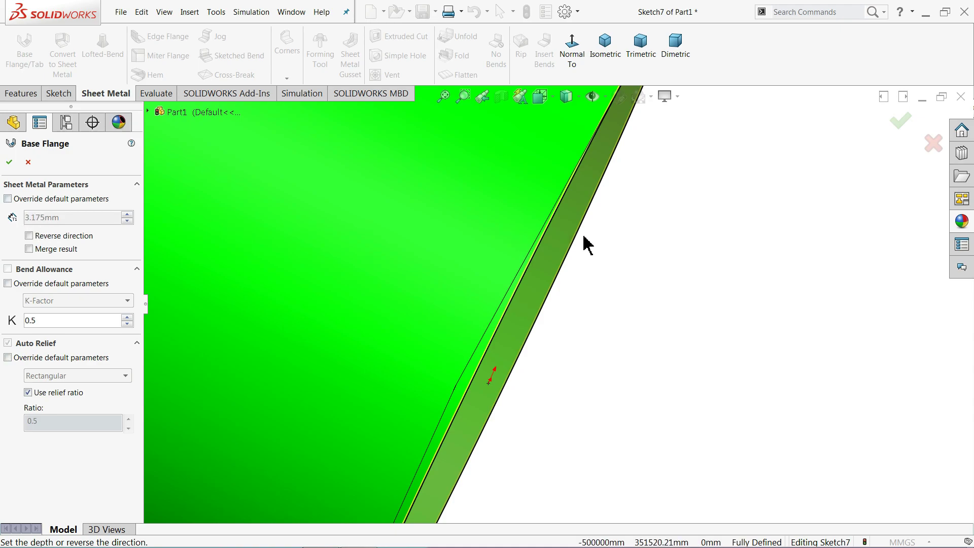
mouse_move(587, 245)
middle_down()
mouse_move(552, 337)
mouse_move(581, 239)
mouse_move(637, 203)
mouse_move(583, 223)
mouse_move(513, 305)
middle_up()
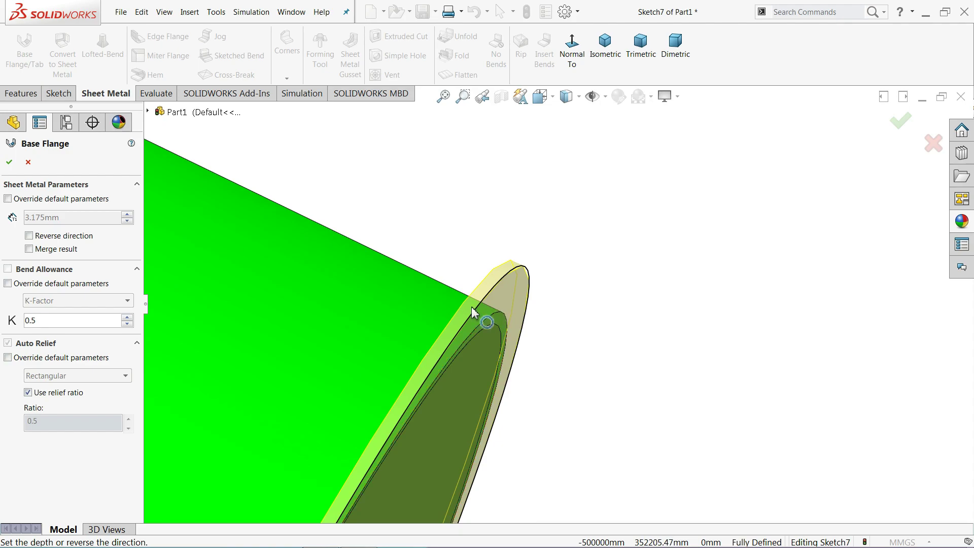
- Reverse the flange direction and accept it as the Base-Flange2 end cap
click(30, 235)
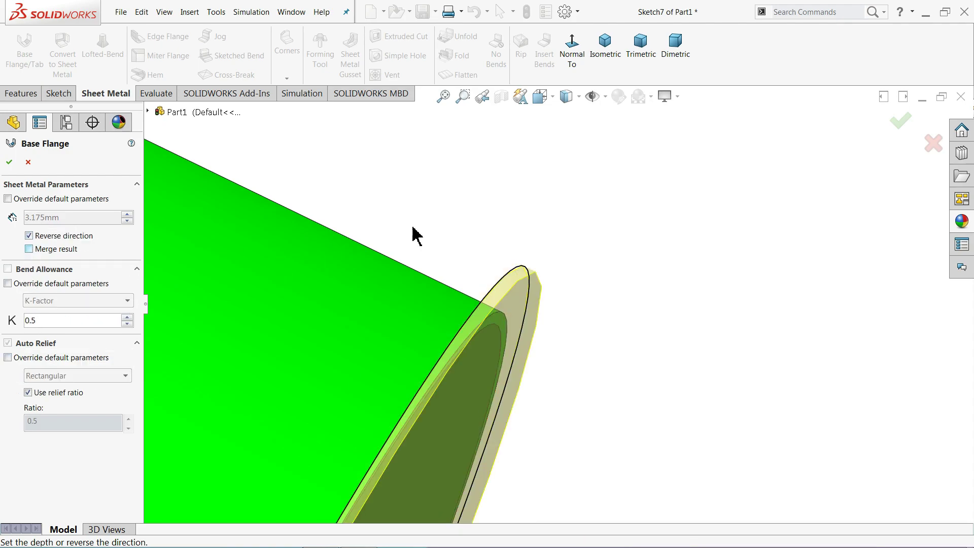
mouse_move(463, 206)
middle_down()
mouse_move(479, 207)
mouse_move(452, 191)
mouse_move(481, 199)
mouse_move(463, 191)
mouse_move(434, 233)
middle_up()
click(9, 162)
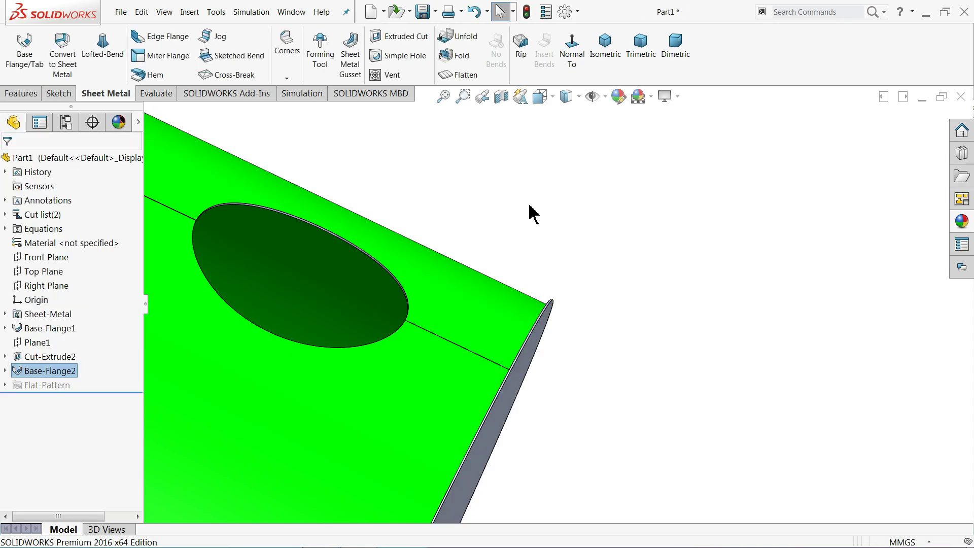
scroll(529, 211, up, 3)
scroll(532, 218, up, 4)
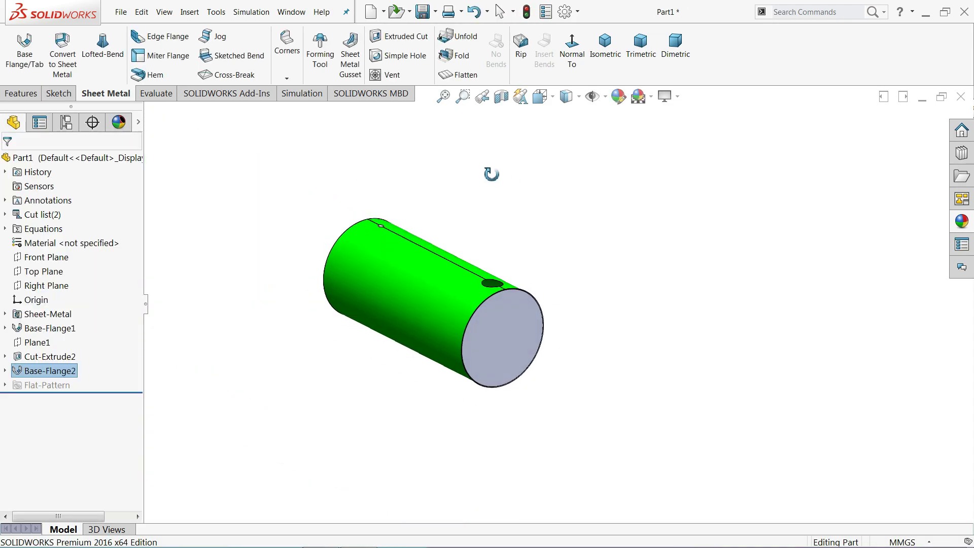
scroll(363, 290, down, 3)
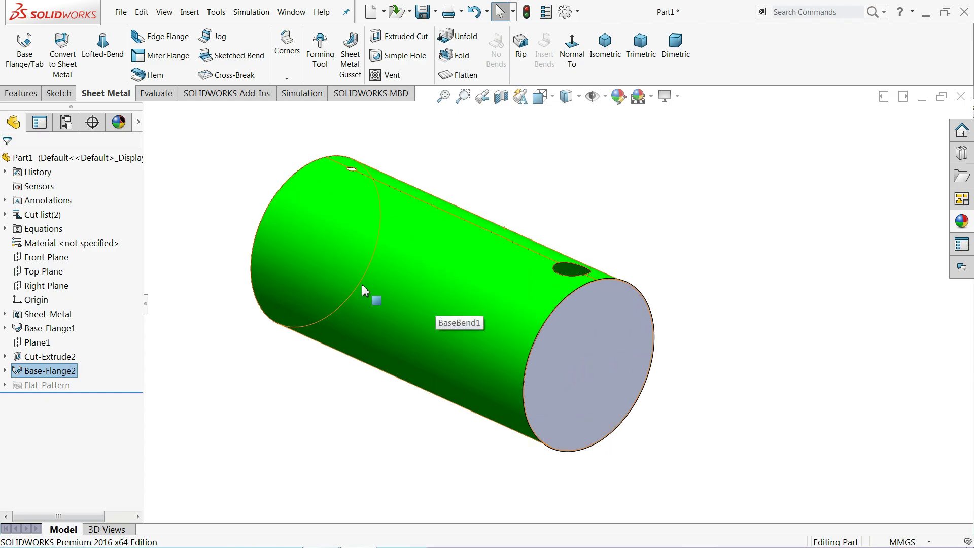
click(5, 215)
click(46, 231)
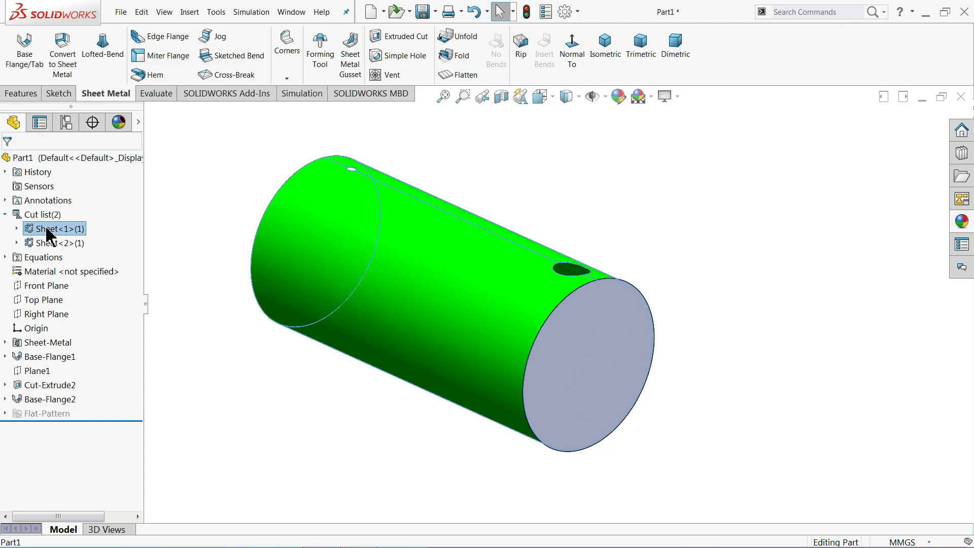
click(41, 245)
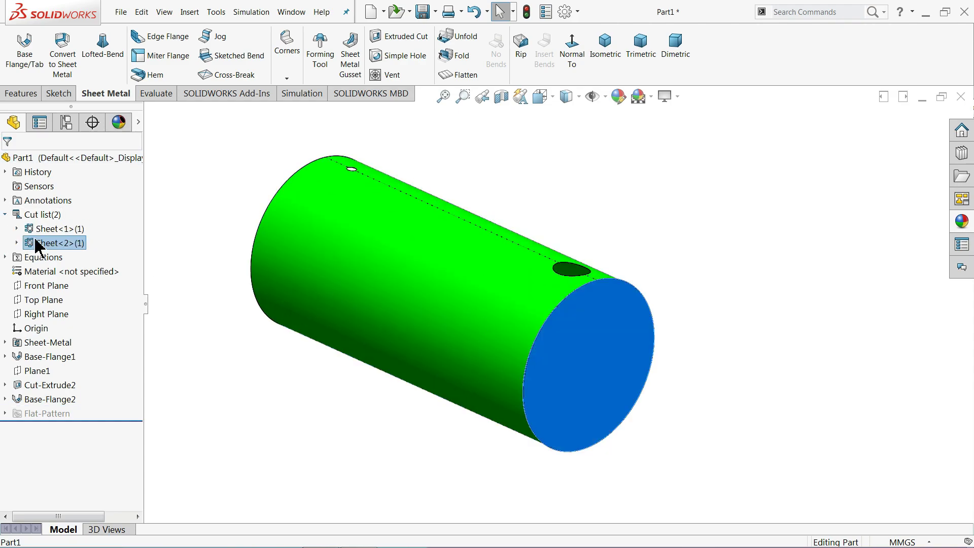
click(5, 215)
click(169, 192)
mouse_move(283, 272)
middle_down()
mouse_move(246, 219)
mouse_move(322, 263)
middle_up()
scroll(435, 211, down, 3)
scroll(500, 244, down, 3)
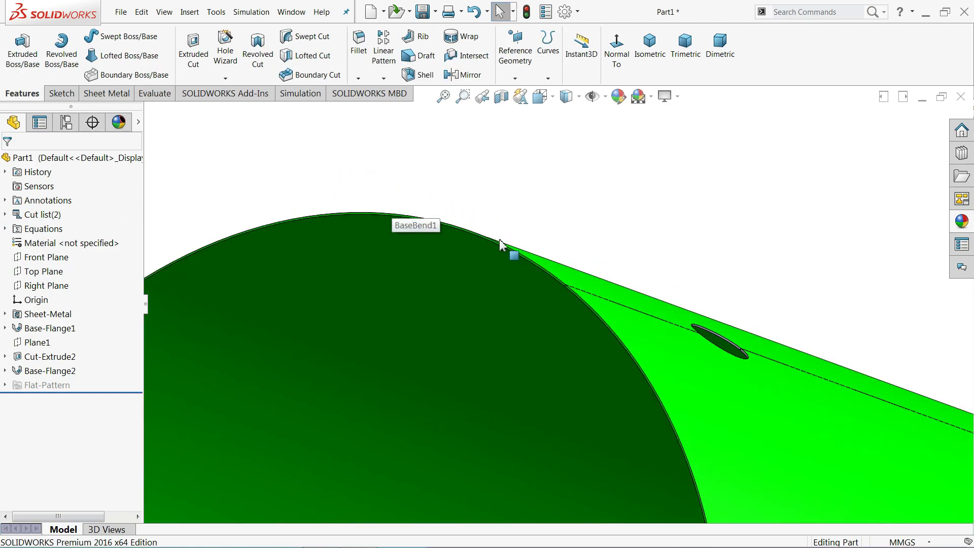
scroll(524, 276, down, 3)
- Sketch an origin-centred Ø1930 mm circle on the tank end face and start a Base Flange from it
click(524, 274)
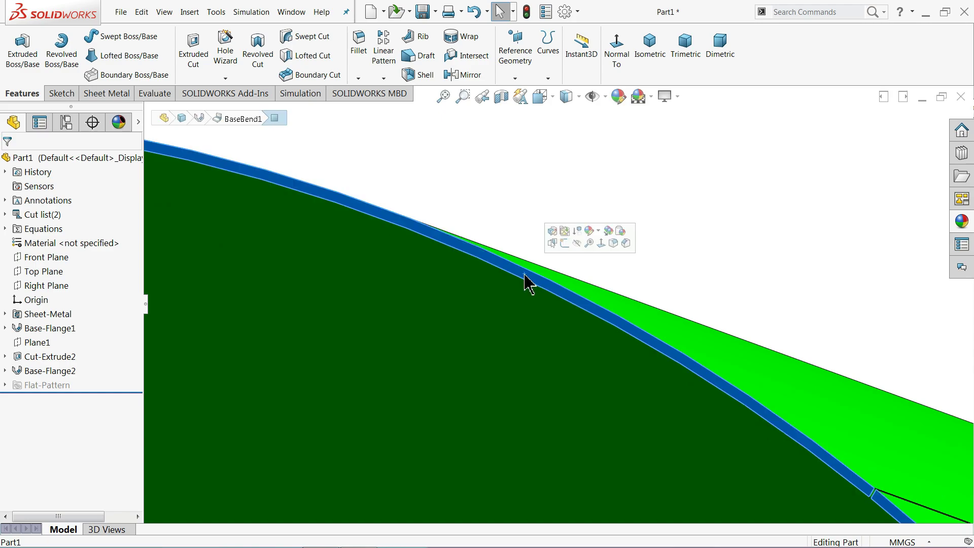
click(564, 246)
click(562, 55)
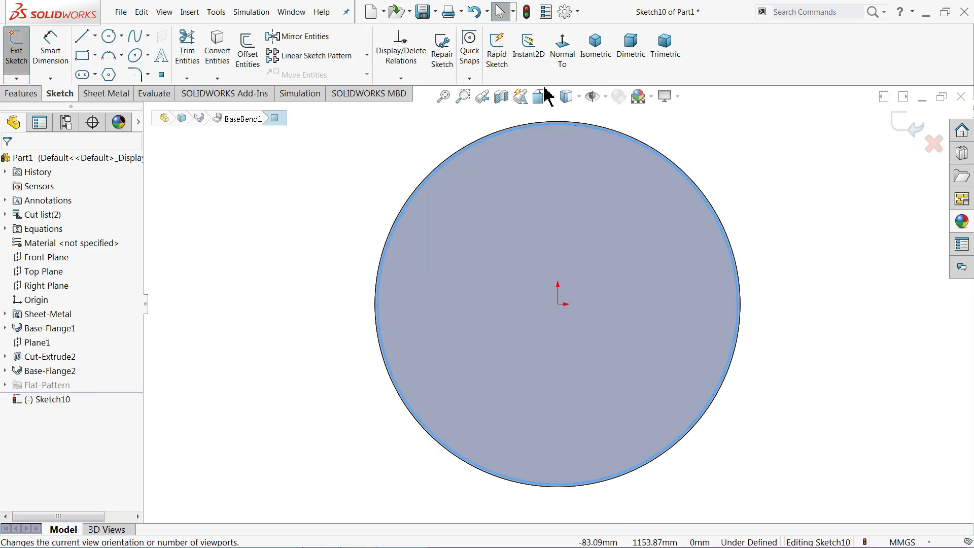
click(108, 37)
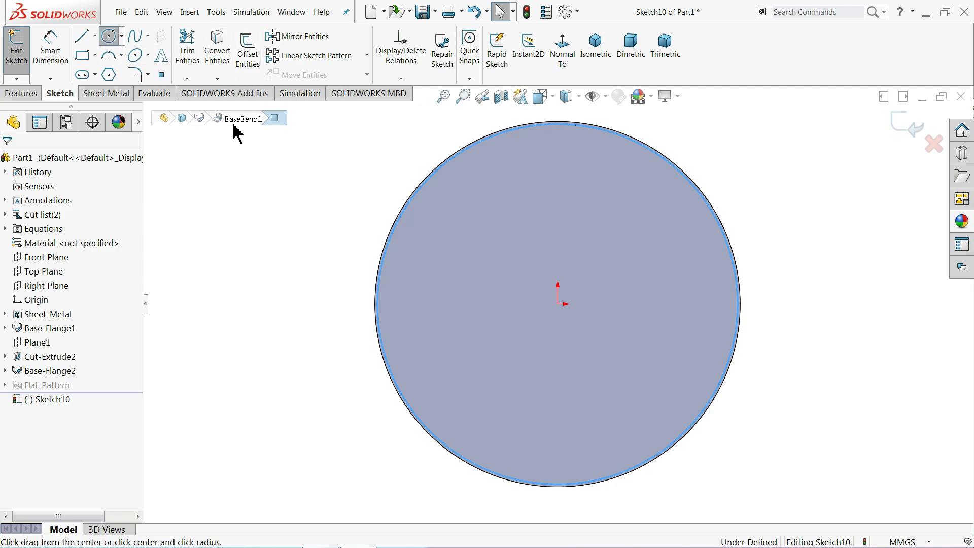
click(558, 303)
text(1930)
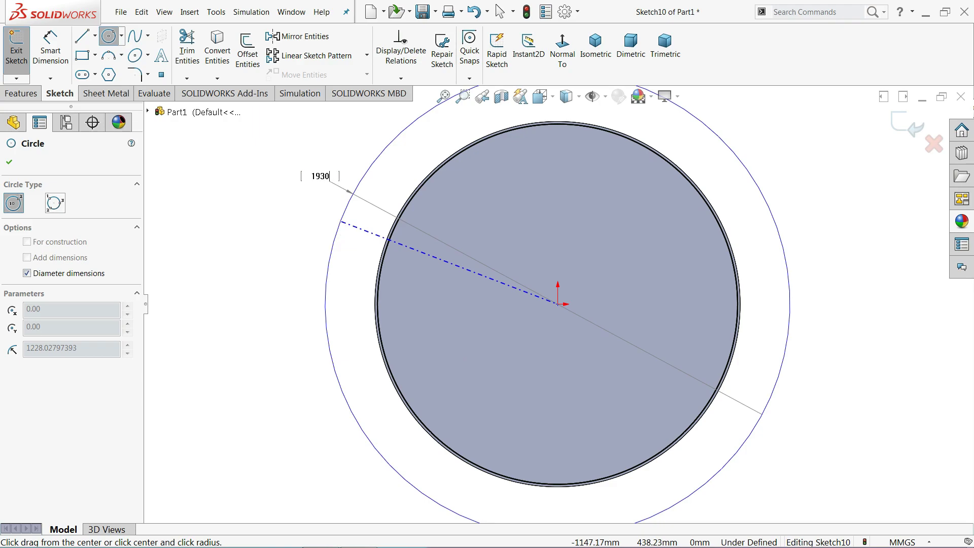
key(Return)
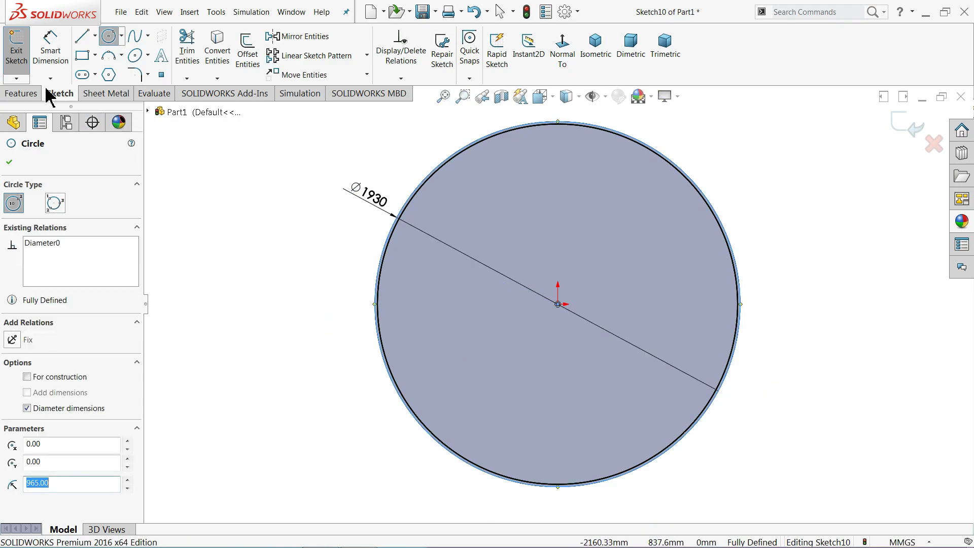
click(20, 93)
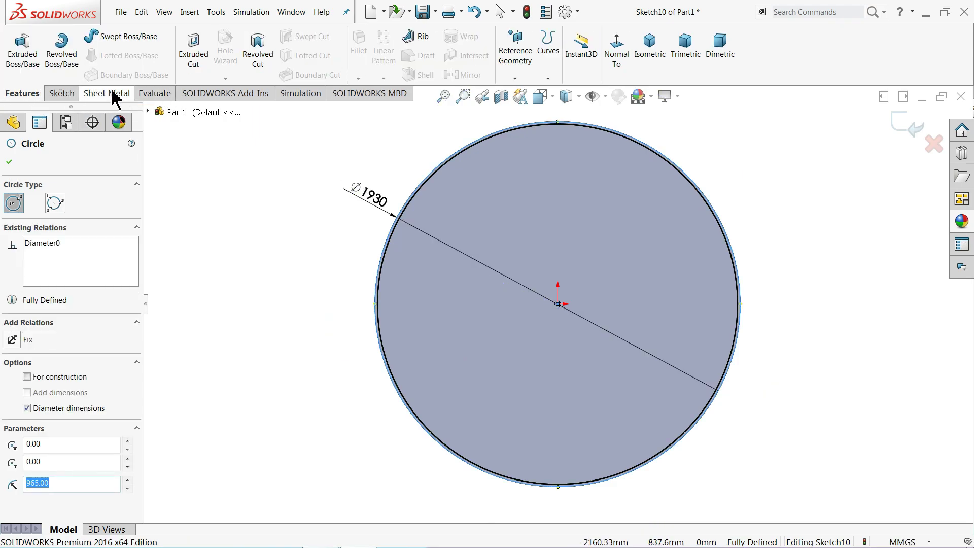
click(109, 93)
click(23, 47)
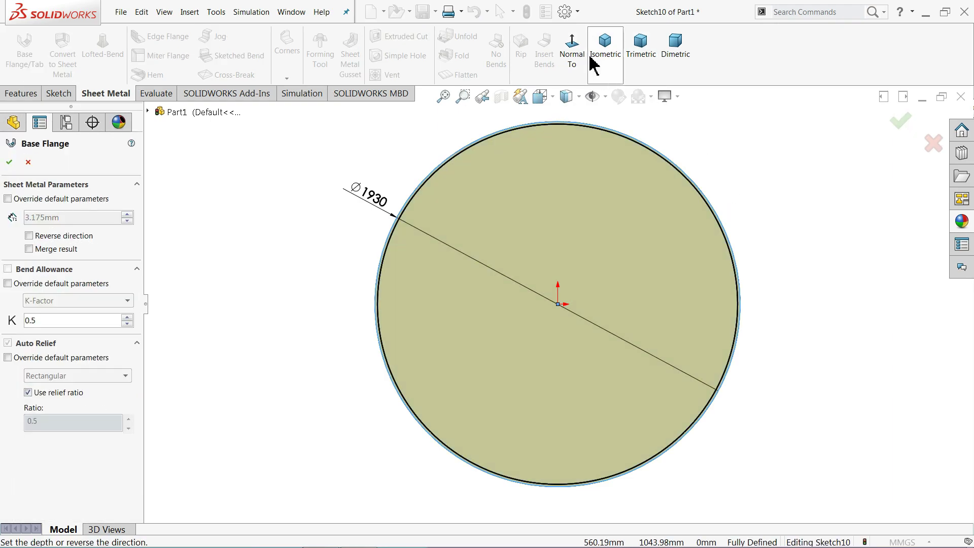
- Flip the flange thickness to the opposite side and accept Base-Flange3 as the end cap
click(594, 65)
scroll(452, 174, down, 3)
scroll(469, 219, down, 2)
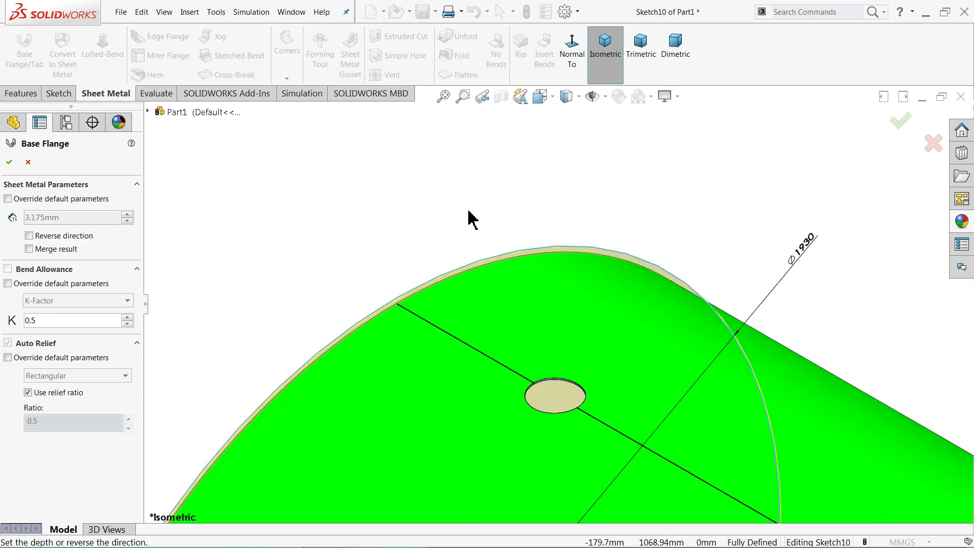
scroll(482, 250, down, 2)
mouse_move(487, 272)
middle_down()
mouse_move(547, 296)
mouse_move(491, 276)
middle_up()
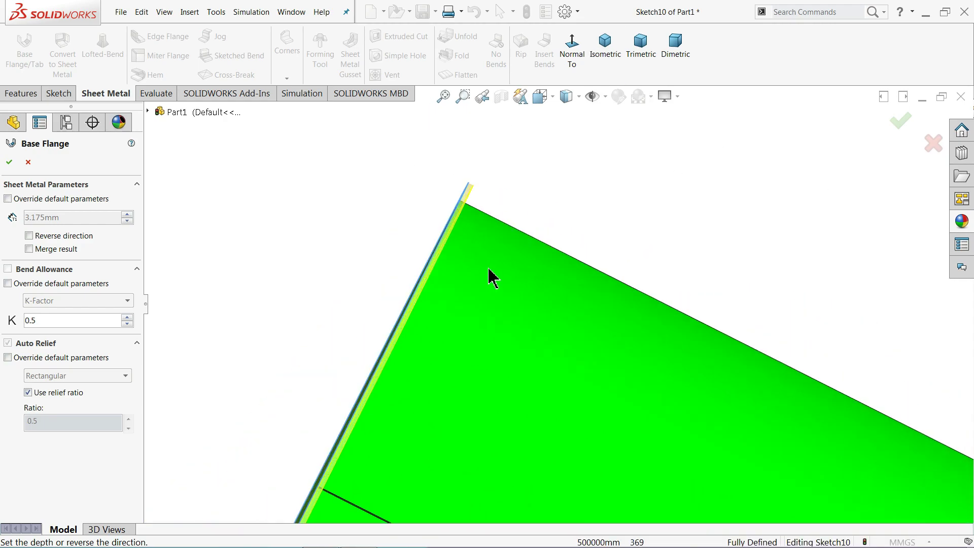
scroll(435, 250, down, 1)
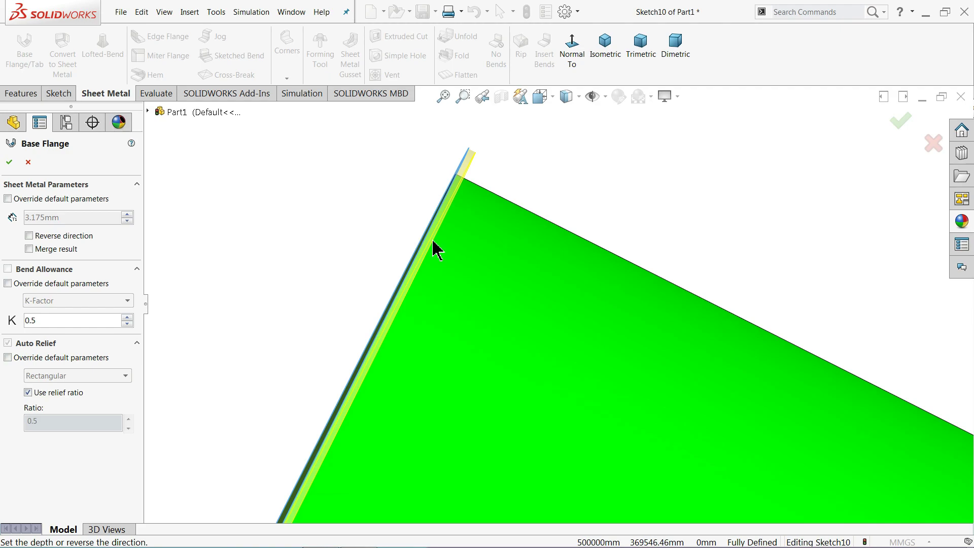
click(29, 236)
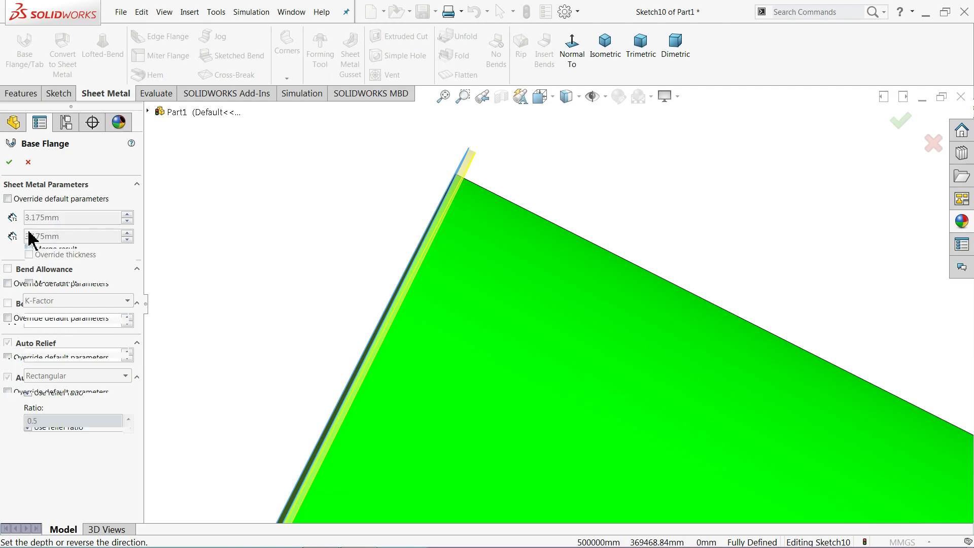
click(9, 163)
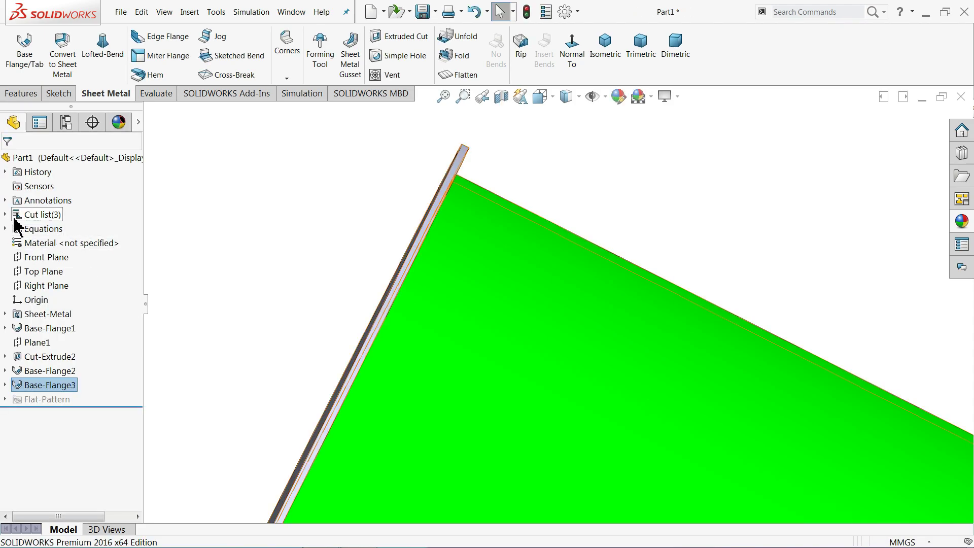
click(14, 217)
click(261, 228)
mouse_move(261, 229)
middle_down()
mouse_move(343, 267)
mouse_move(382, 259)
mouse_move(421, 289)
middle_up()
scroll(422, 296, up, 3)
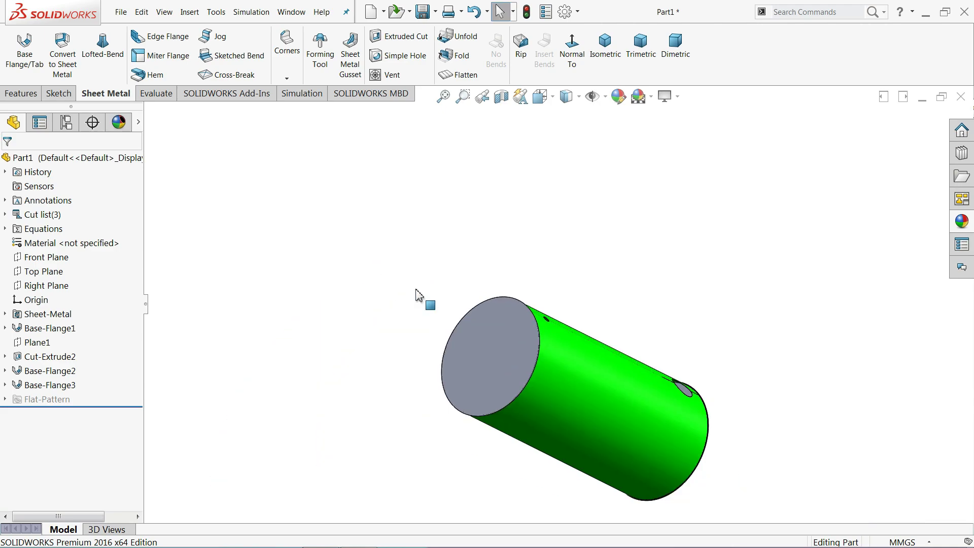
scroll(515, 366, down, 4)
- On the cylinder's end face, sketch a Ø45 mm circle near the bottom
click(497, 359)
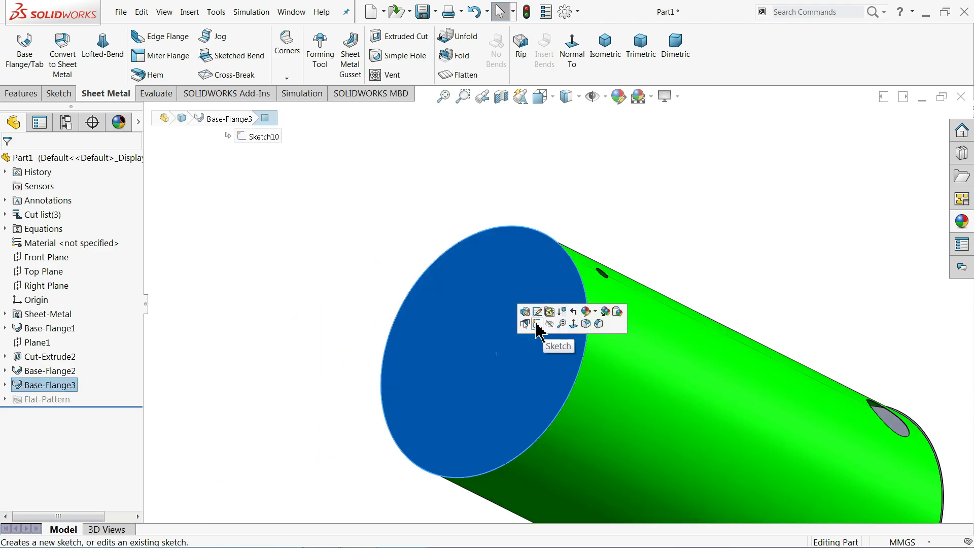
click(534, 325)
click(561, 72)
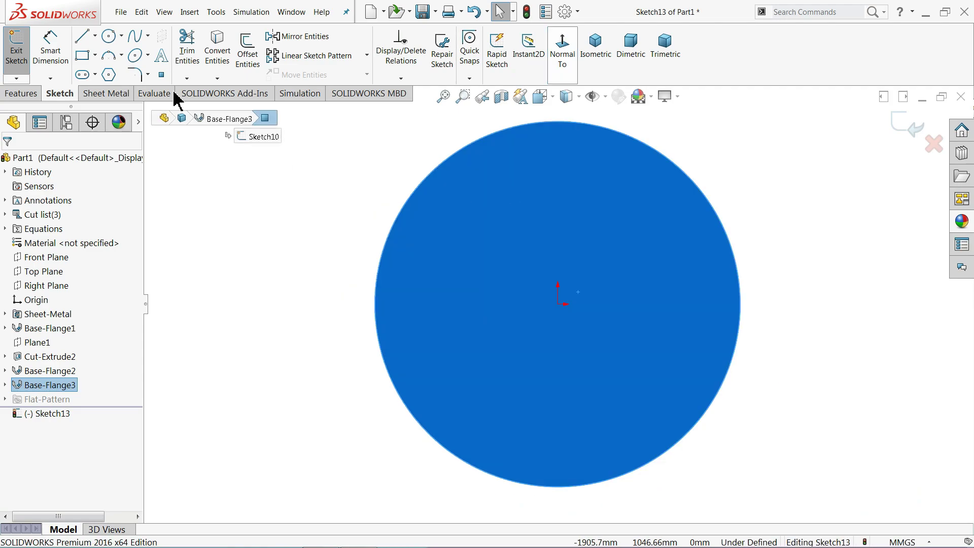
scroll(563, 487, down, 2)
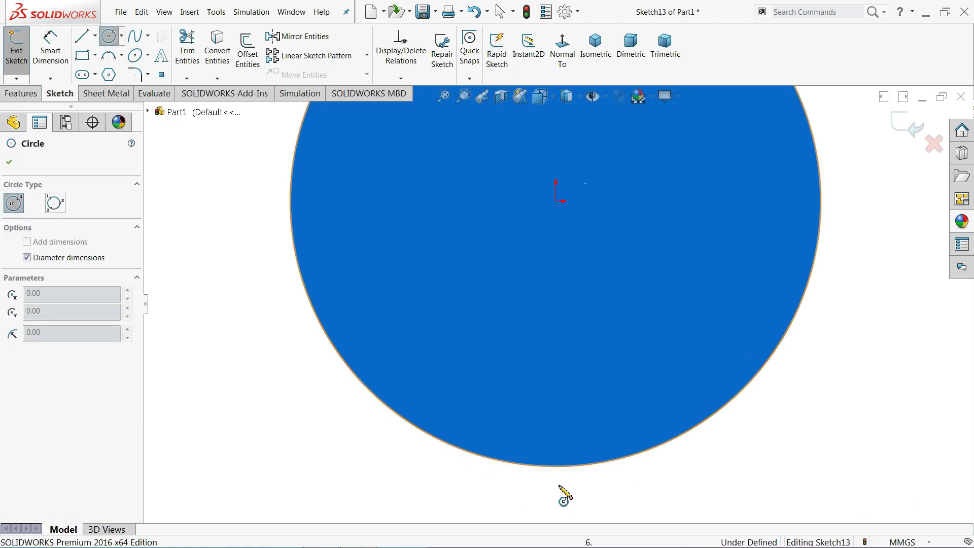
scroll(563, 396, down, 2)
click(556, 347)
text(4)
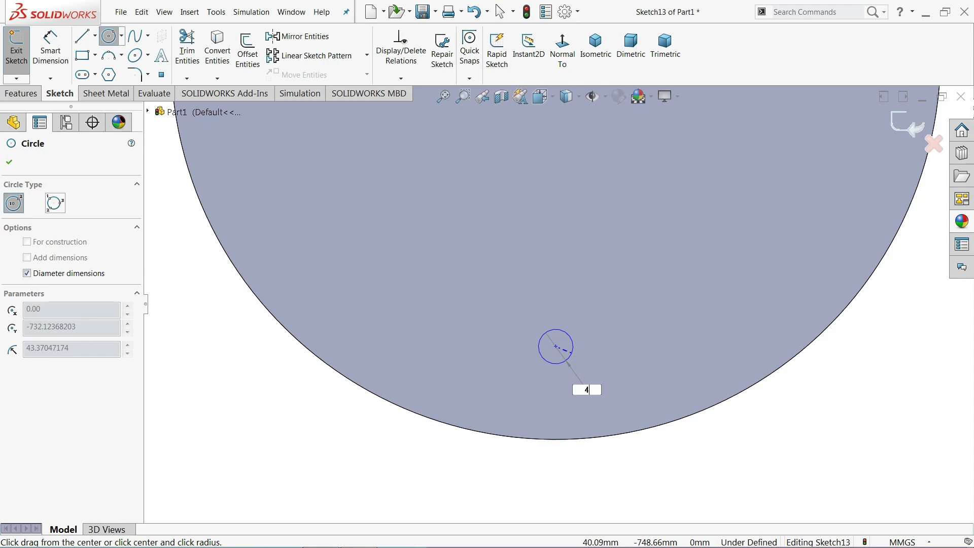
text(5)
key(Return)
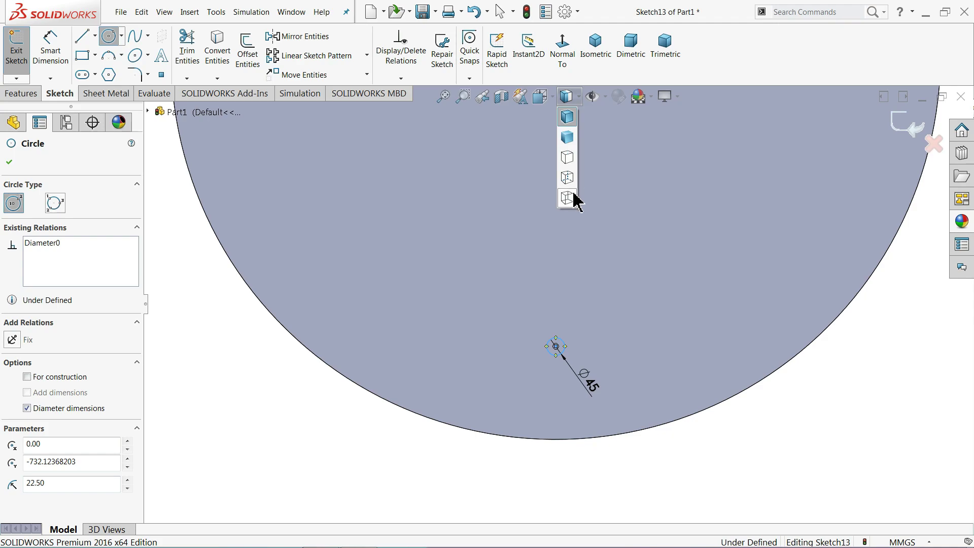
- In hidden-line view, dimension the circle centre 100 mm from the shell's bottom edge
click(569, 180)
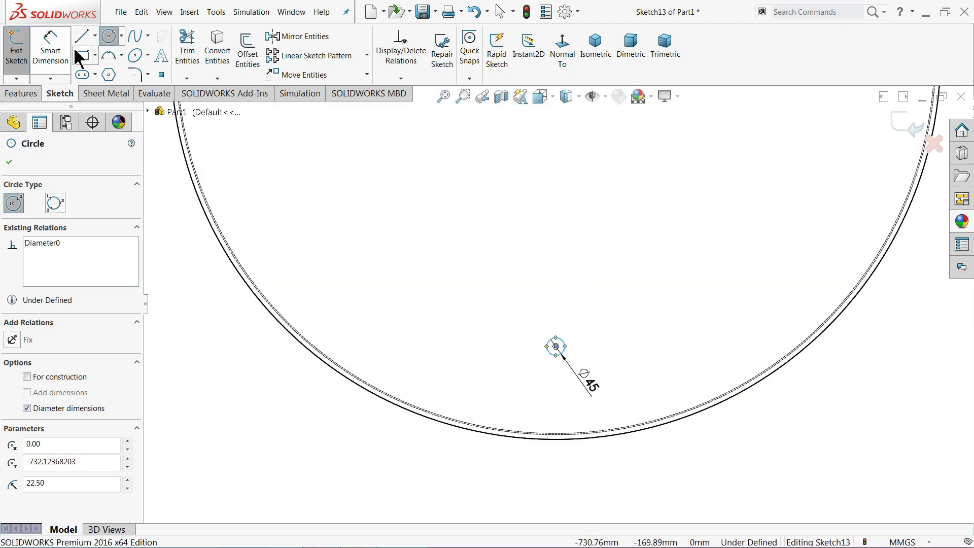
click(51, 49)
scroll(586, 391, down, 2)
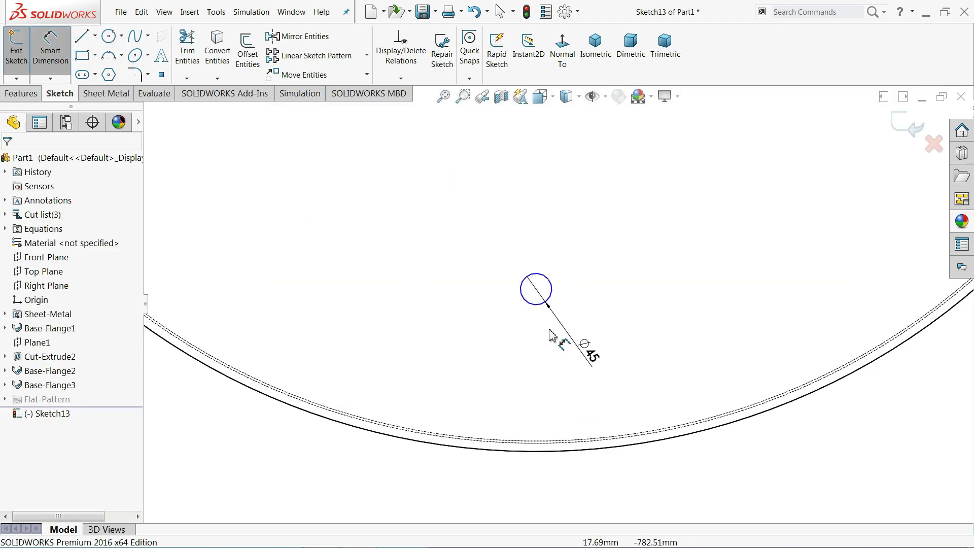
scroll(534, 421, down, 2)
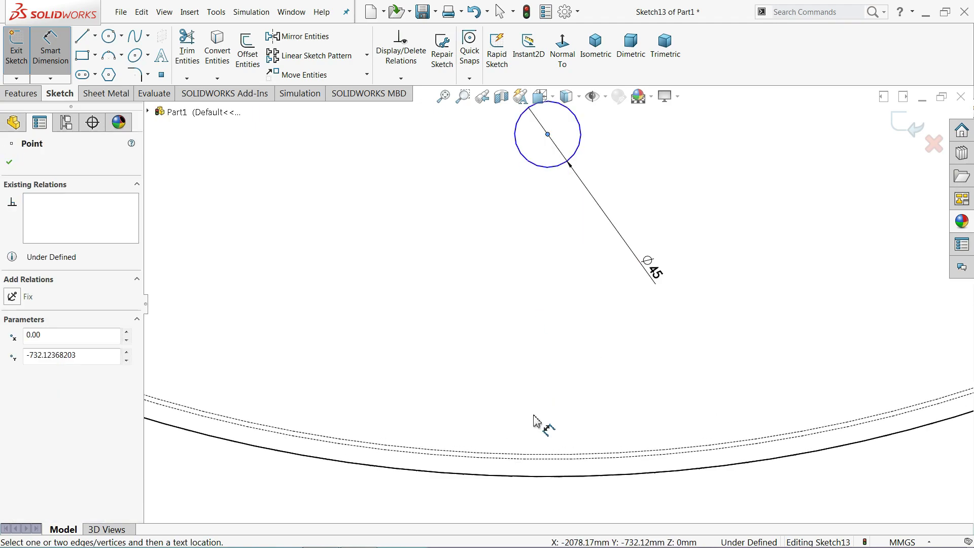
click(558, 459)
scroll(527, 350, up, 1)
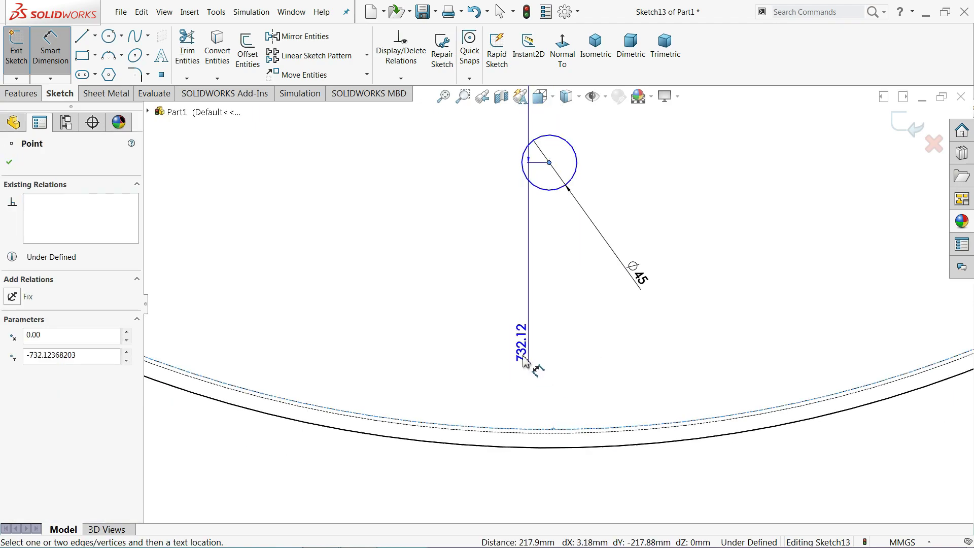
scroll(556, 307, up, 2)
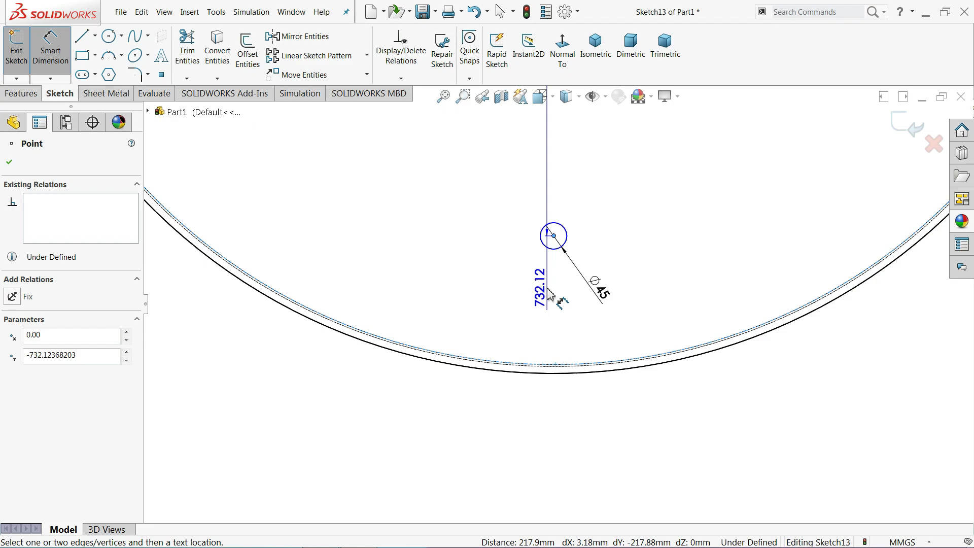
key(Escape)
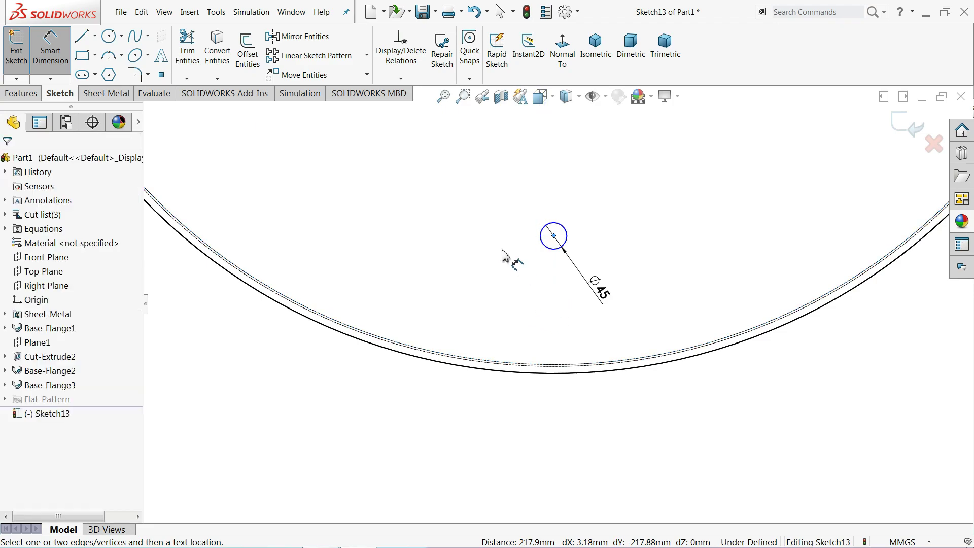
click(564, 361)
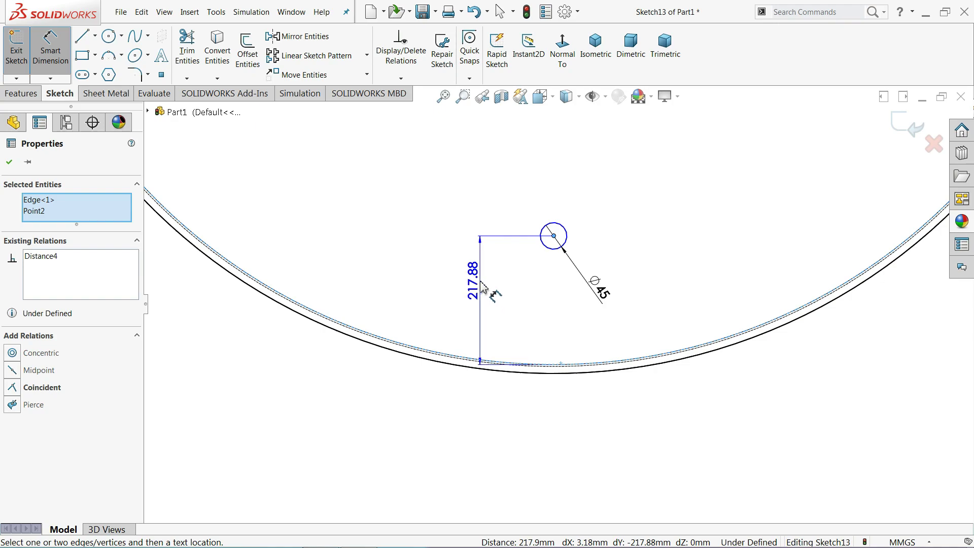
click(482, 287)
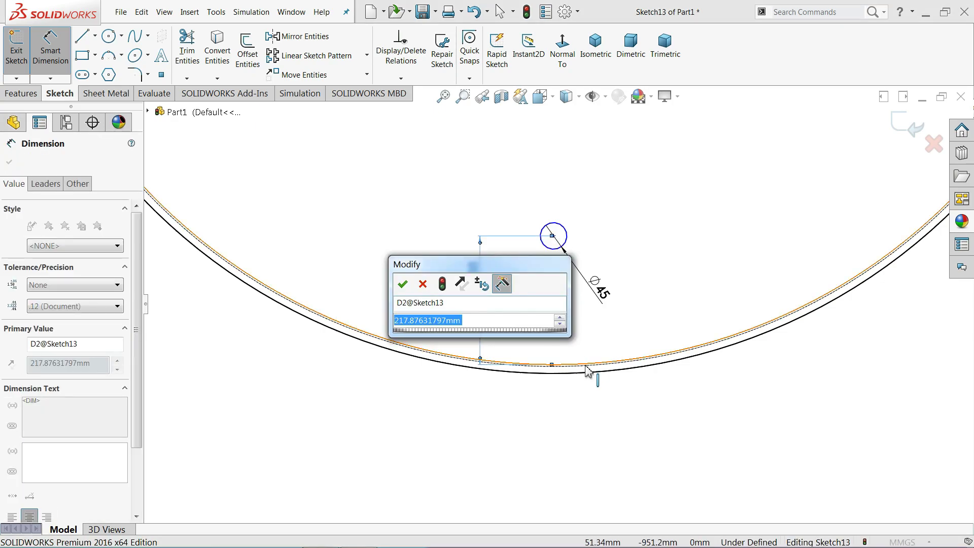
scroll(585, 371, down, 2)
scroll(565, 380, down, 2)
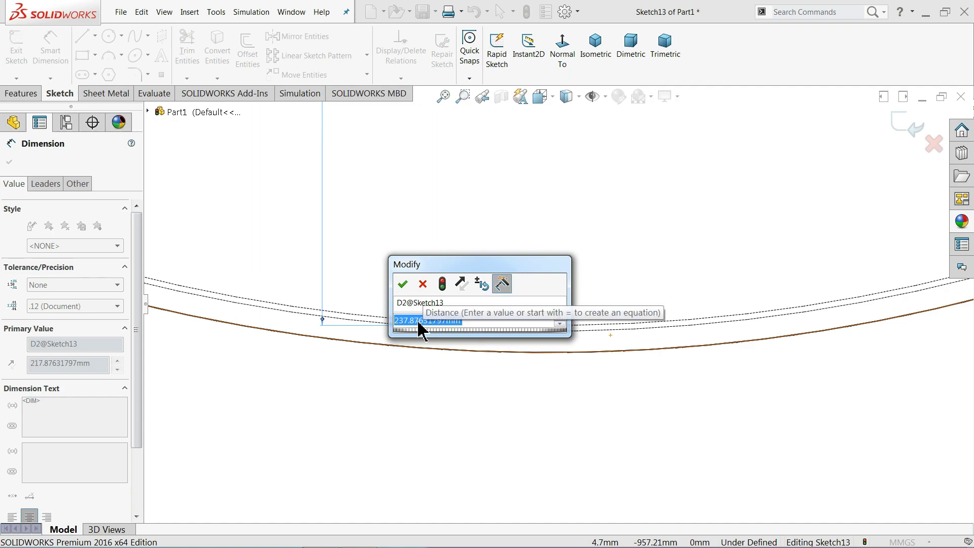
text(100)
key(Return)
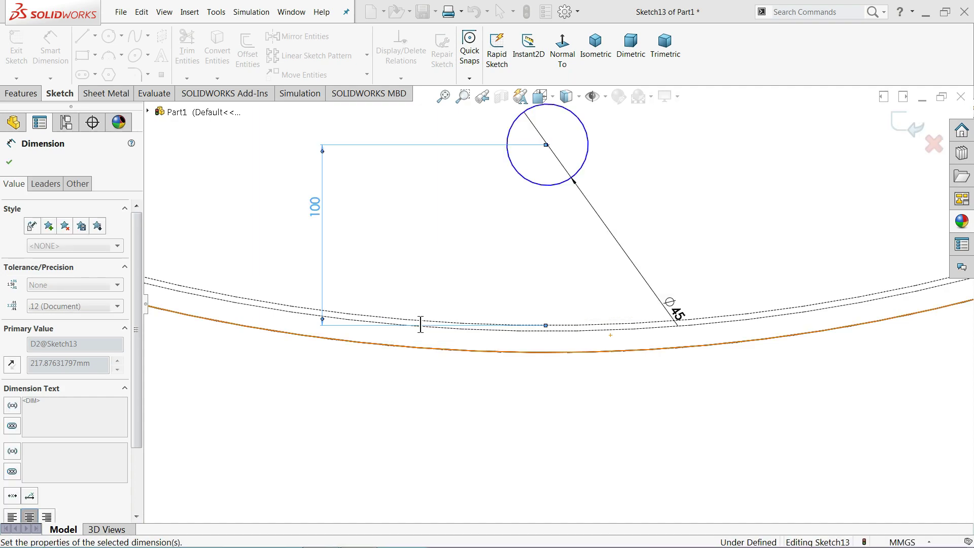
- Add a Vertical relation between the circle centre and the origin to fully define it
scroll(510, 282, up, 2)
scroll(436, 261, up, 2)
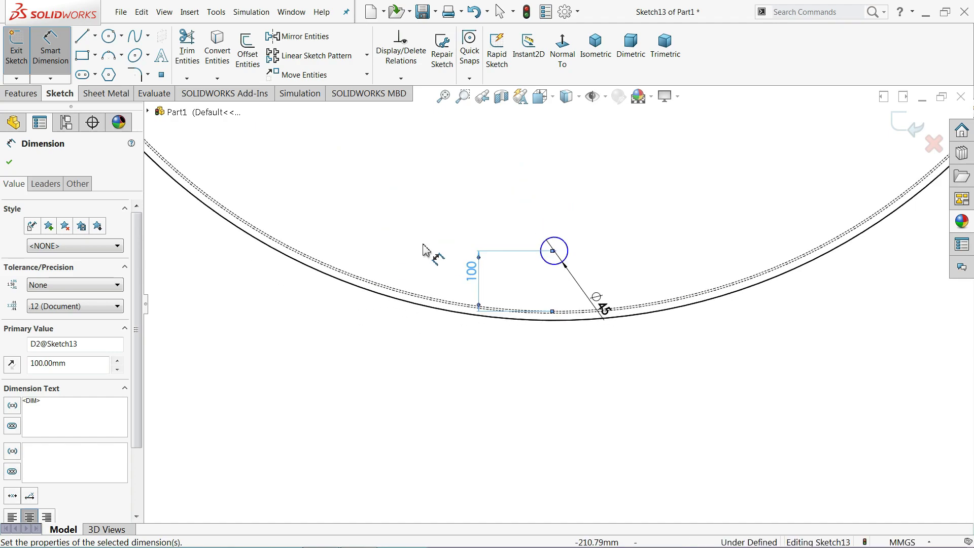
scroll(456, 261, up, 3)
scroll(460, 262, up, 2)
right_click(306, 271)
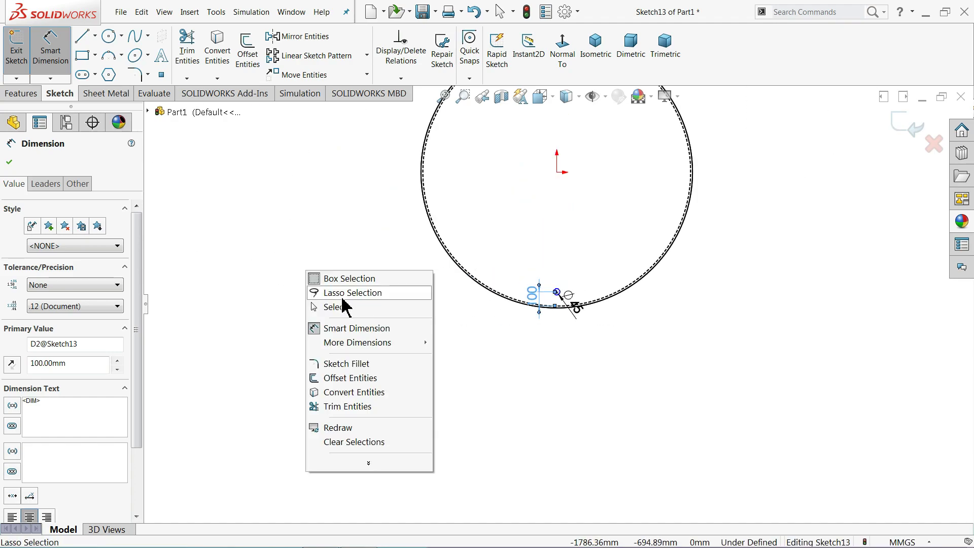
click(343, 307)
scroll(603, 150, down, 3)
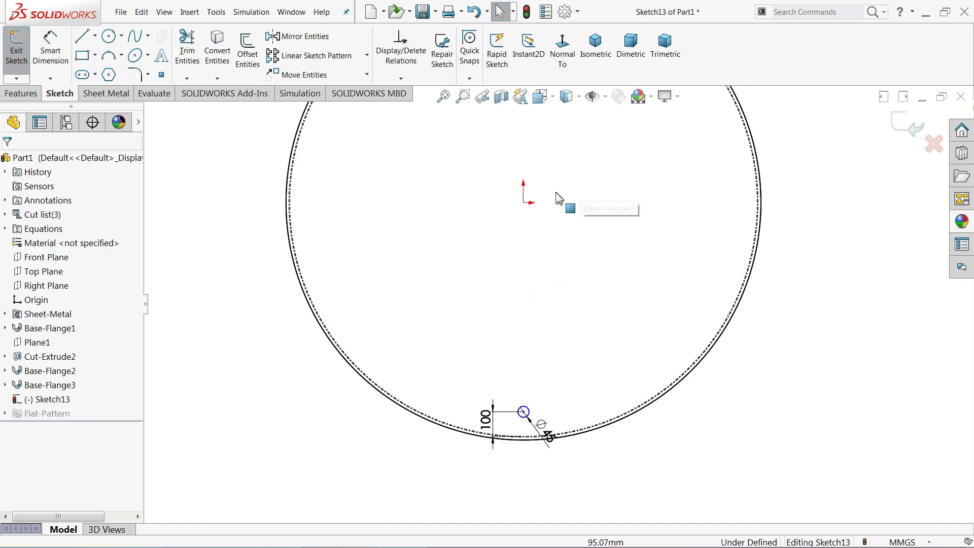
click(527, 207)
scroll(540, 401, down, 2)
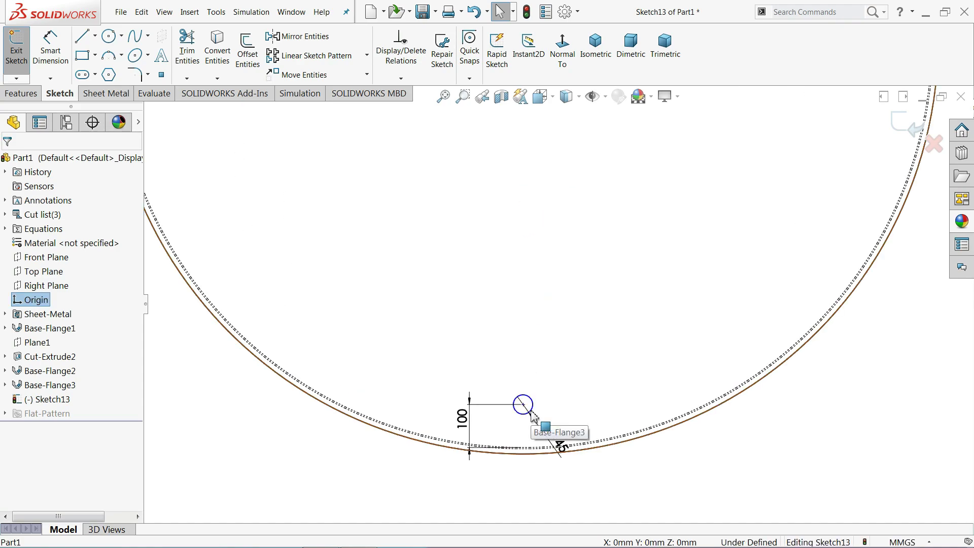
ctrl+click(523, 405)
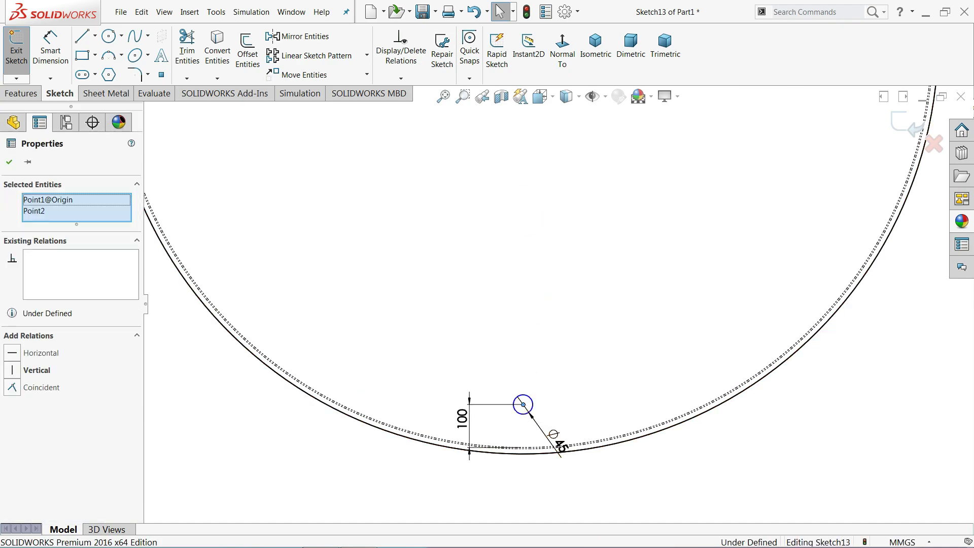
click(563, 361)
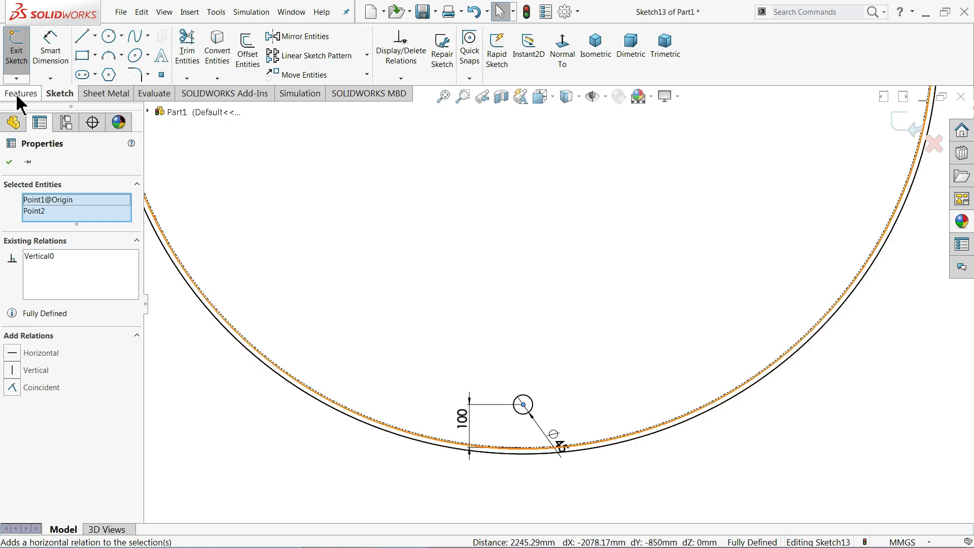
click(130, 96)
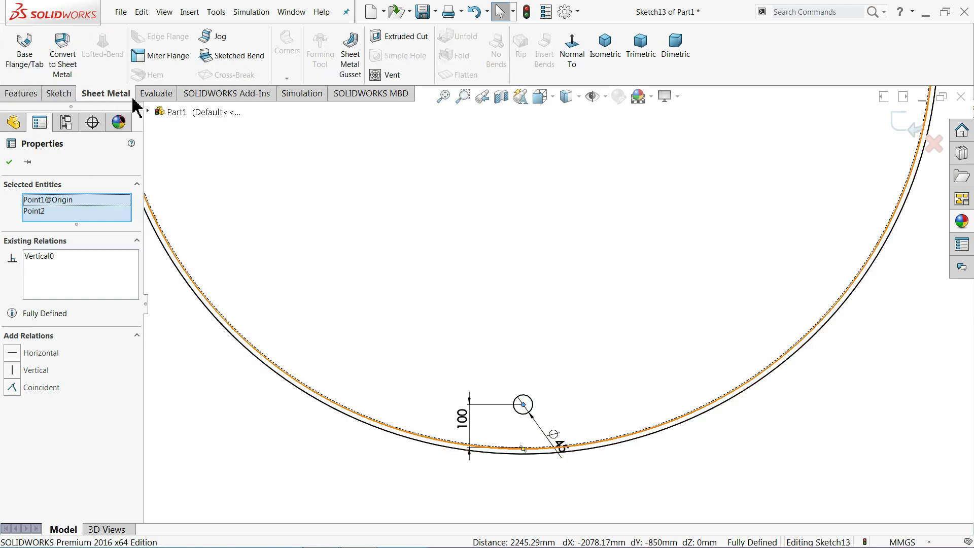
- Cut the Ø45 circle through the end cap as Cut-Extrude3, Blind with depth linked to thickness
click(391, 36)
click(578, 97)
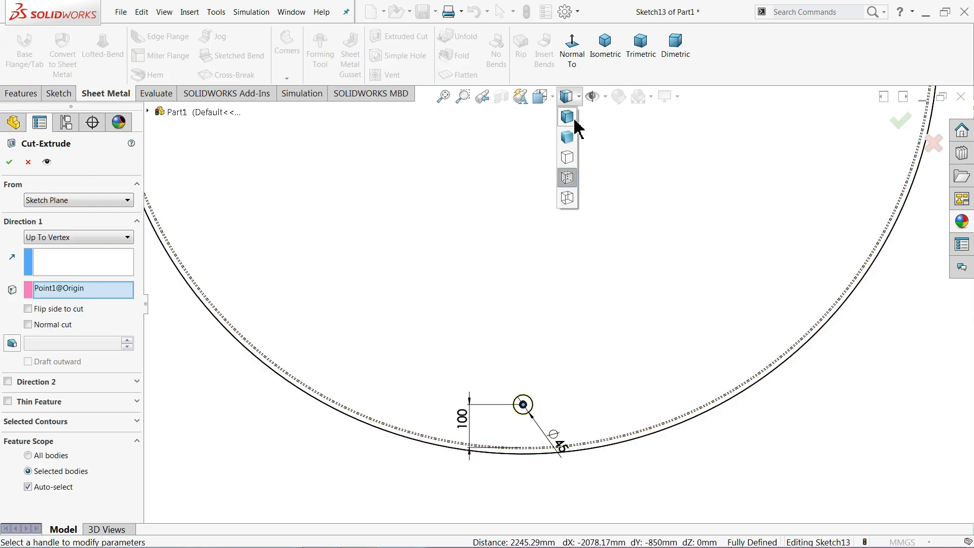
click(567, 124)
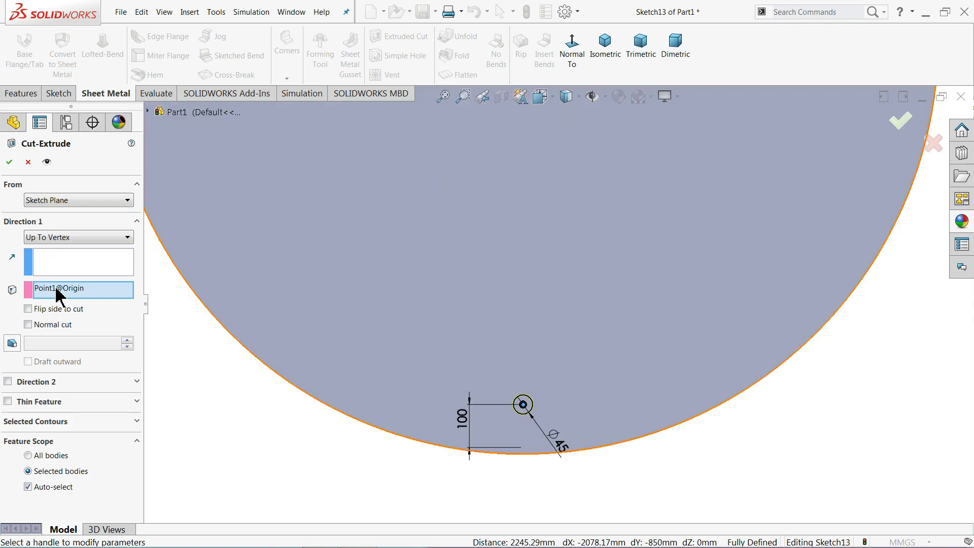
click(66, 238)
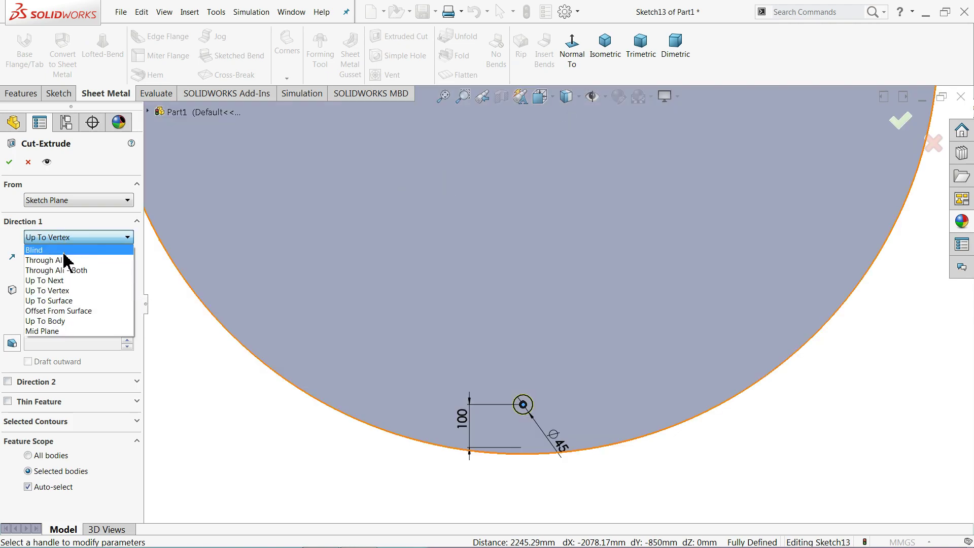
click(37, 250)
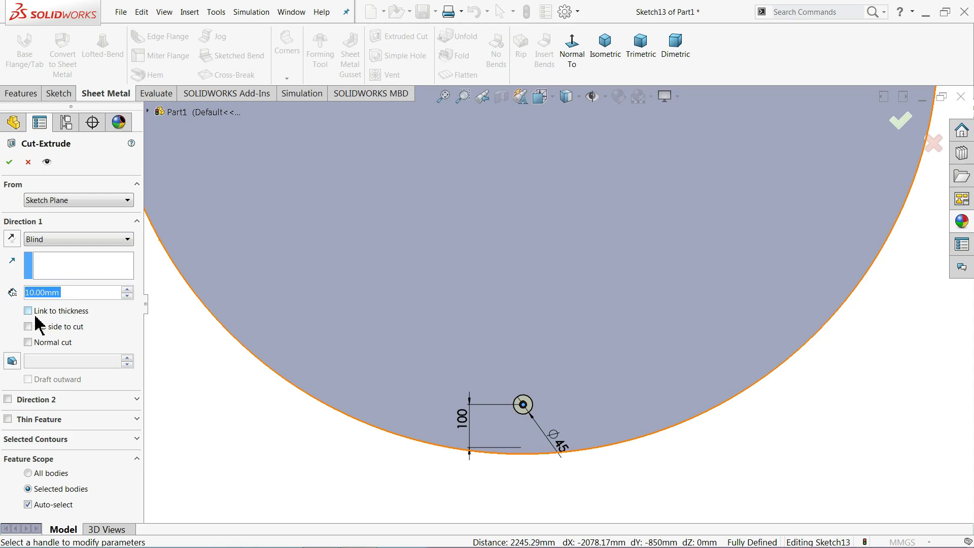
click(28, 312)
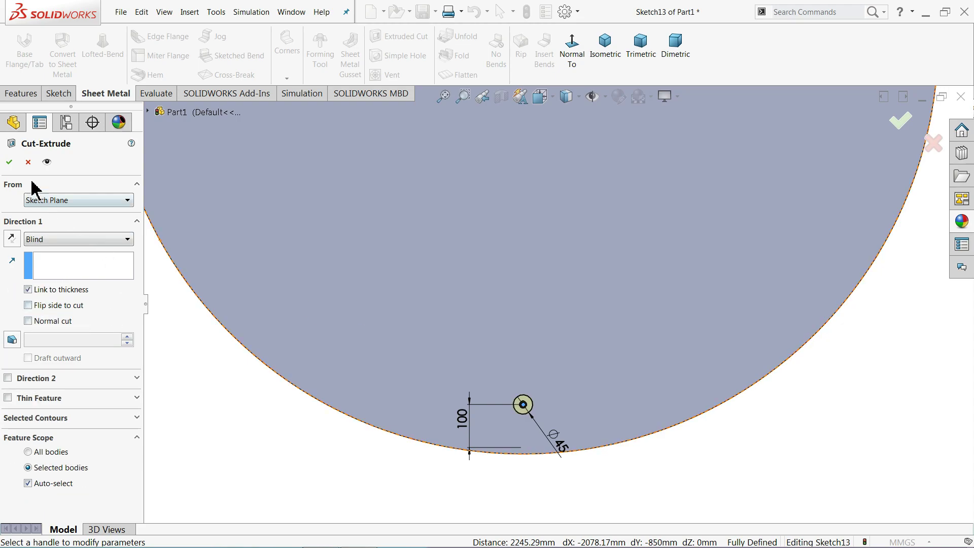
click(9, 162)
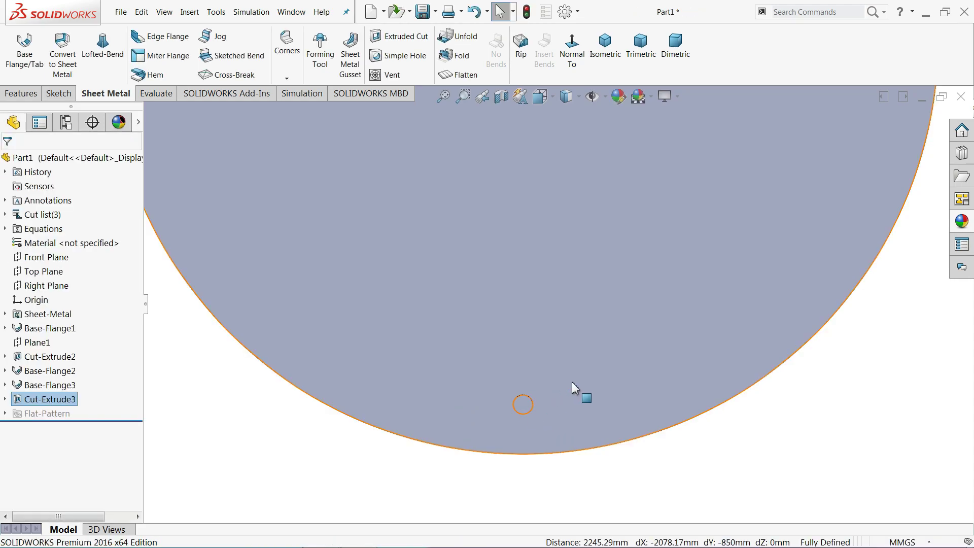
scroll(573, 395, up, 3)
middle_drag(565, 354, 457, 330)
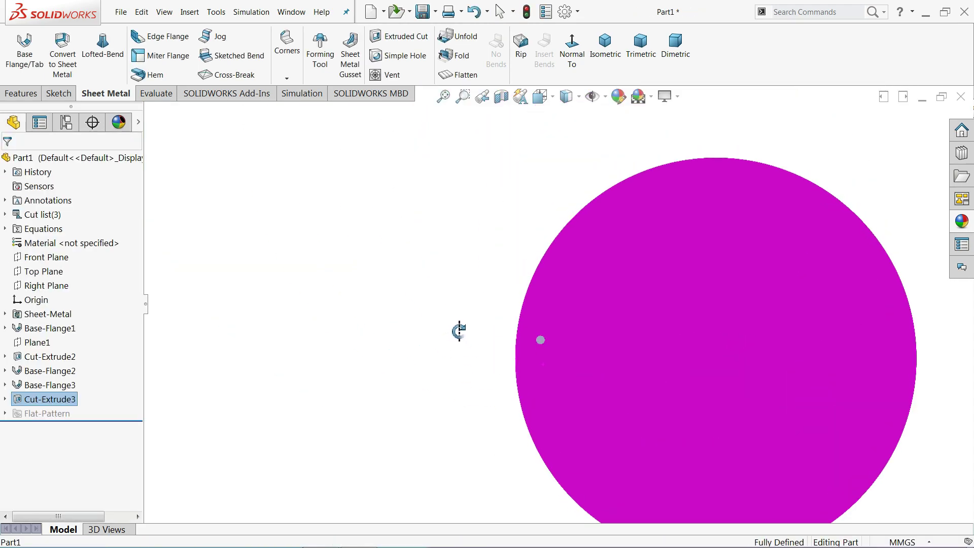
click(442, 341)
- Return to an isometric view of the whole tank and pick Top Plane for a new sketch
click(606, 48)
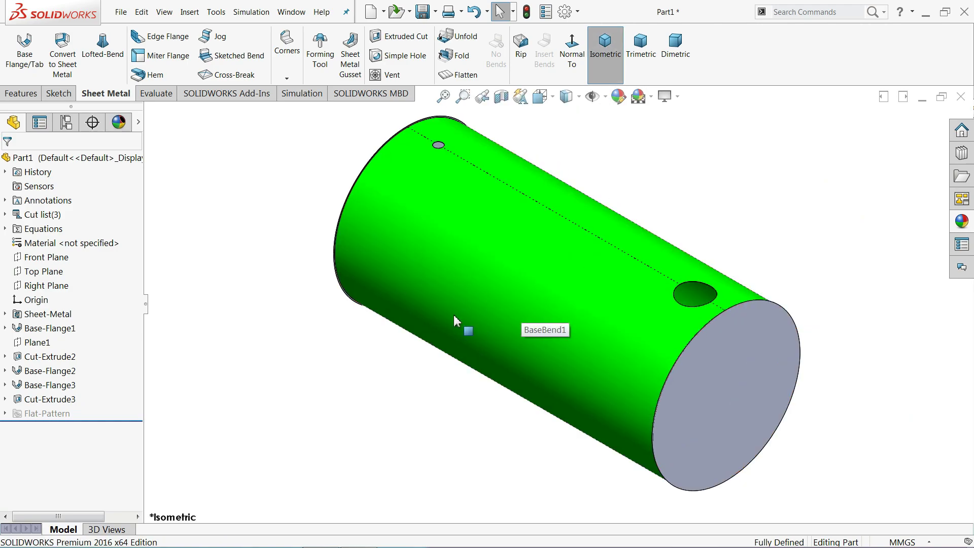
mouse_move(454, 314)
middle_down()
mouse_move(502, 280)
mouse_move(479, 329)
middle_up()
scroll(419, 198, down, 2)
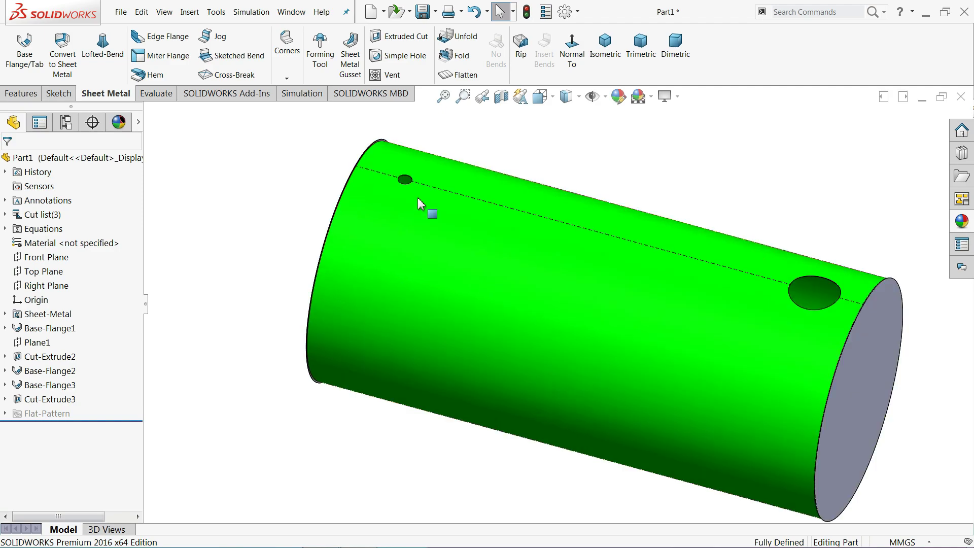
scroll(416, 188, down, 2)
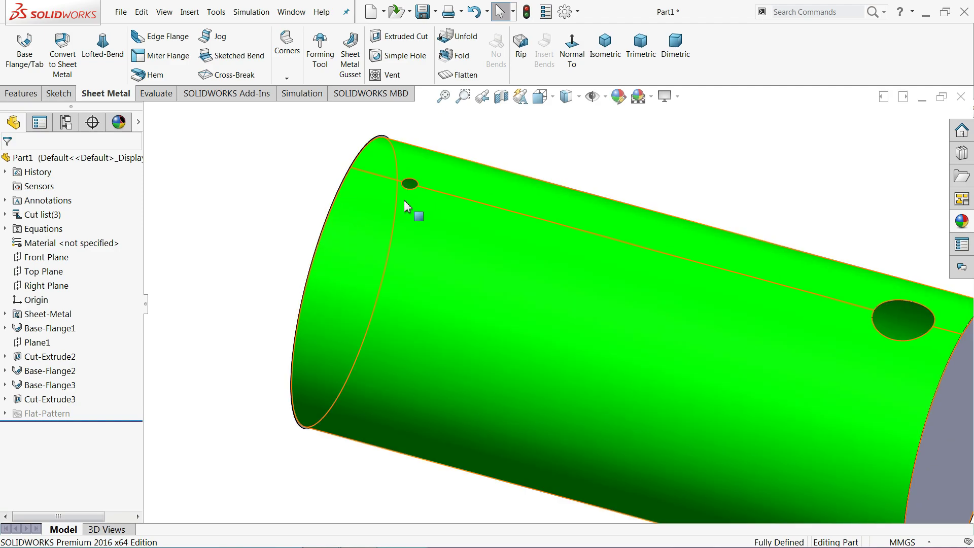
scroll(401, 233, up, 4)
scroll(387, 260, up, 1)
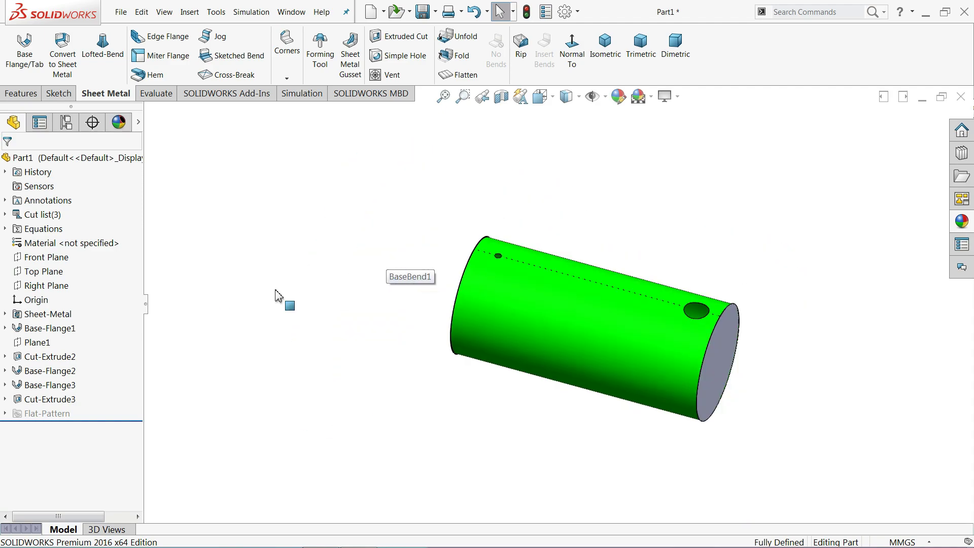
click(51, 272)
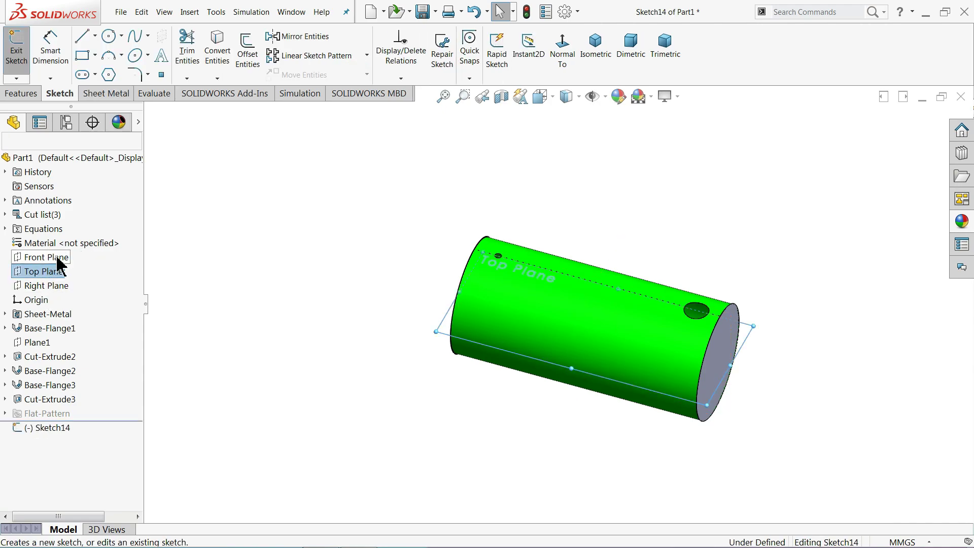
- Start a sketch on the Top Plane and draw a circle near the tank's left end
click(562, 48)
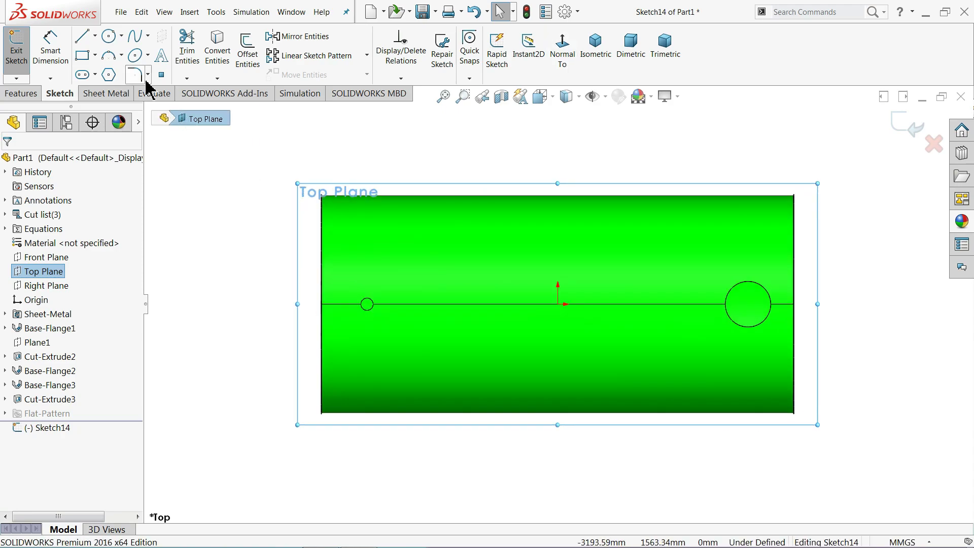
click(108, 35)
scroll(446, 288, down, 3)
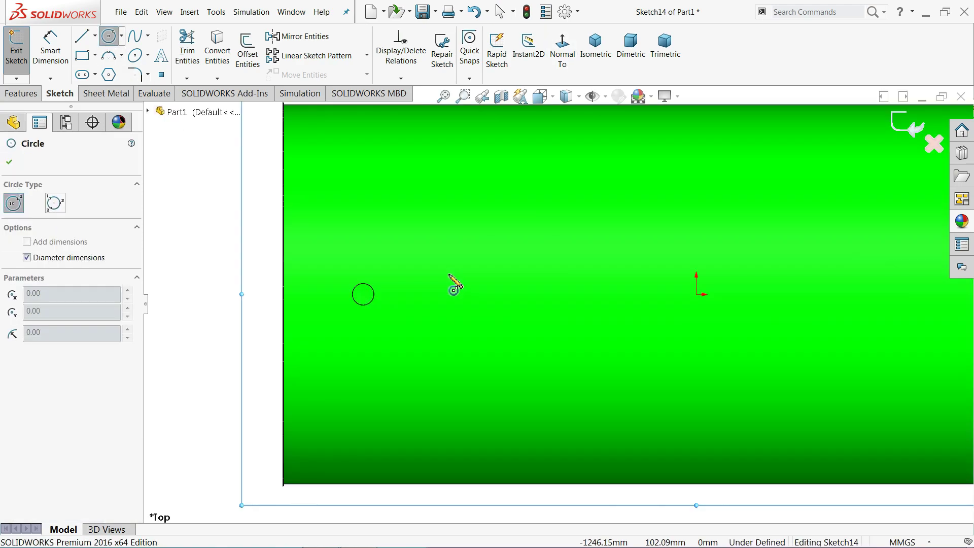
click(449, 274)
click(464, 295)
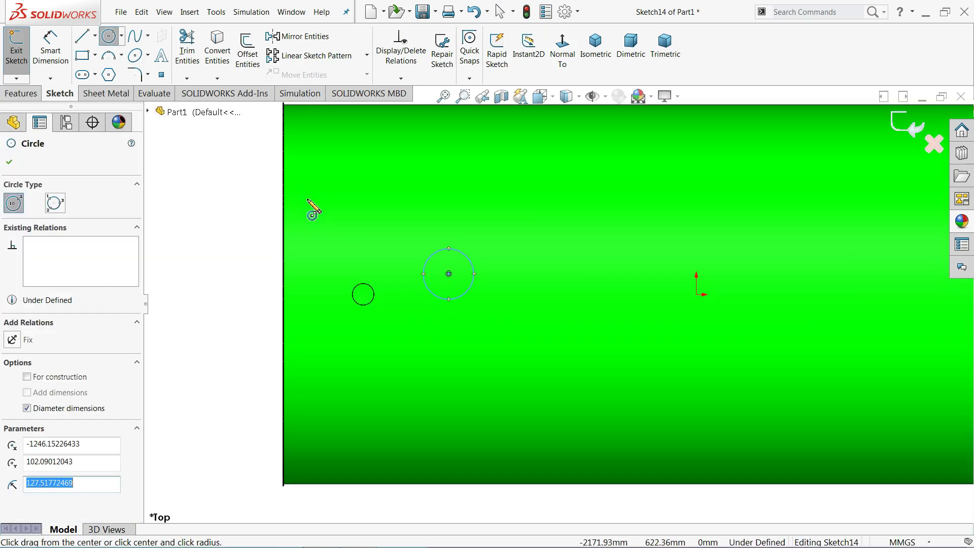
- Dimension the circle to Ø108, with its centre 200 mm from the tank's left end edge
click(50, 48)
click(425, 273)
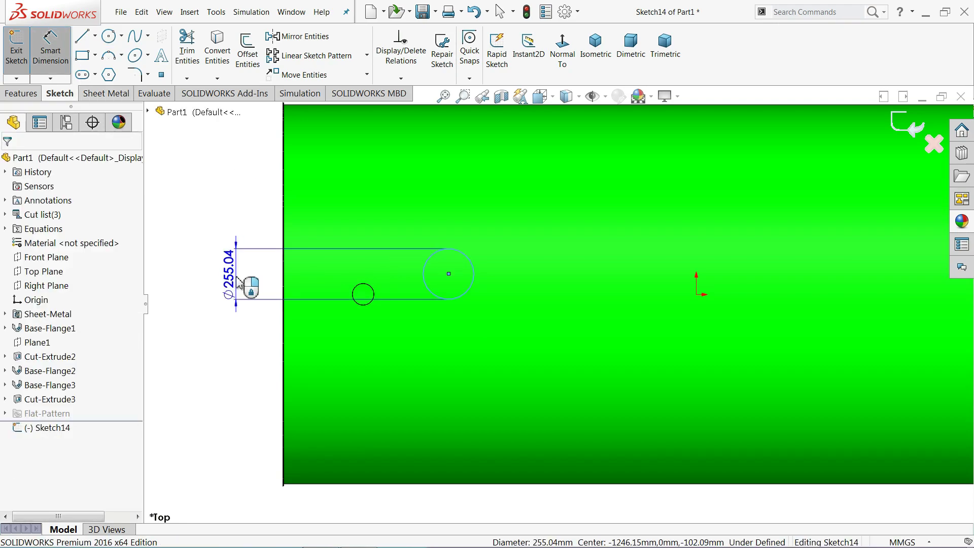
click(246, 283)
text(108)
key(Return)
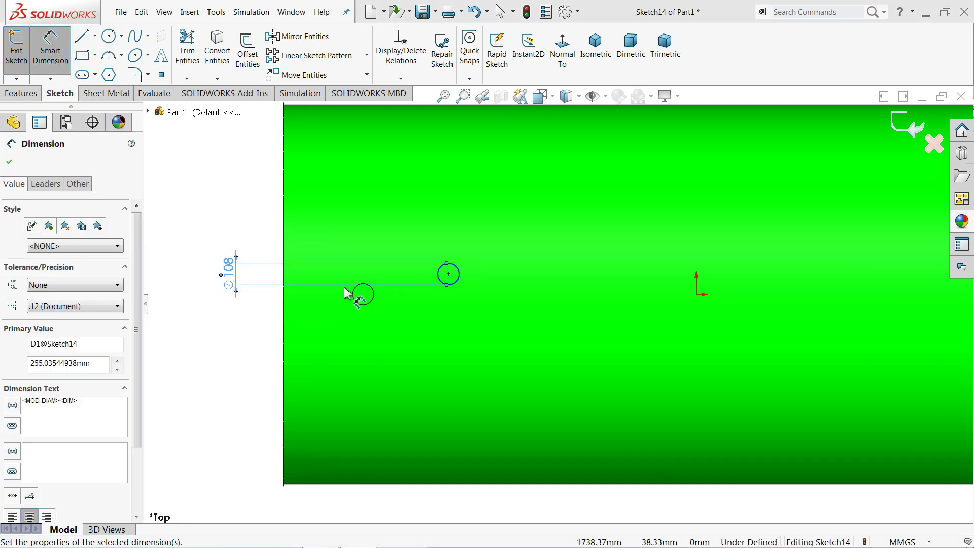
click(449, 275)
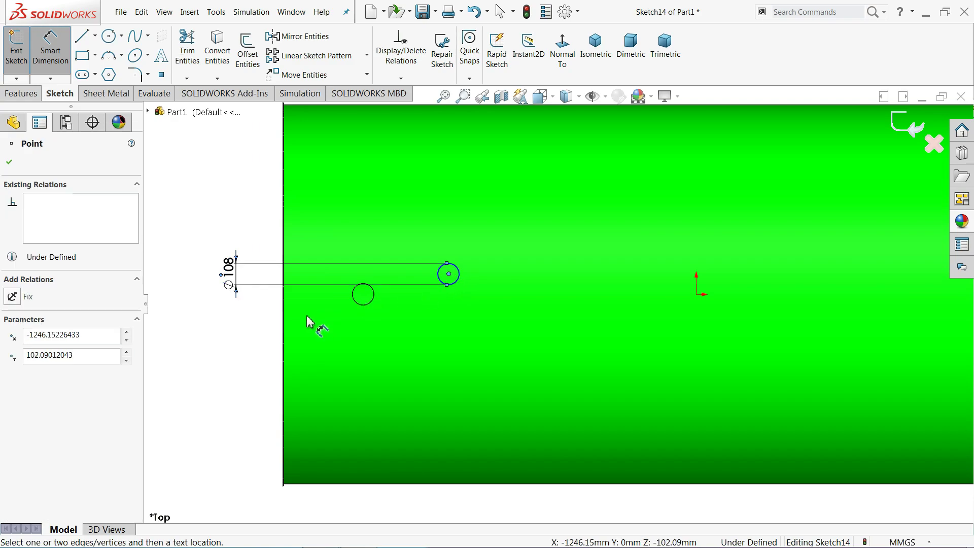
click(284, 345)
click(237, 373)
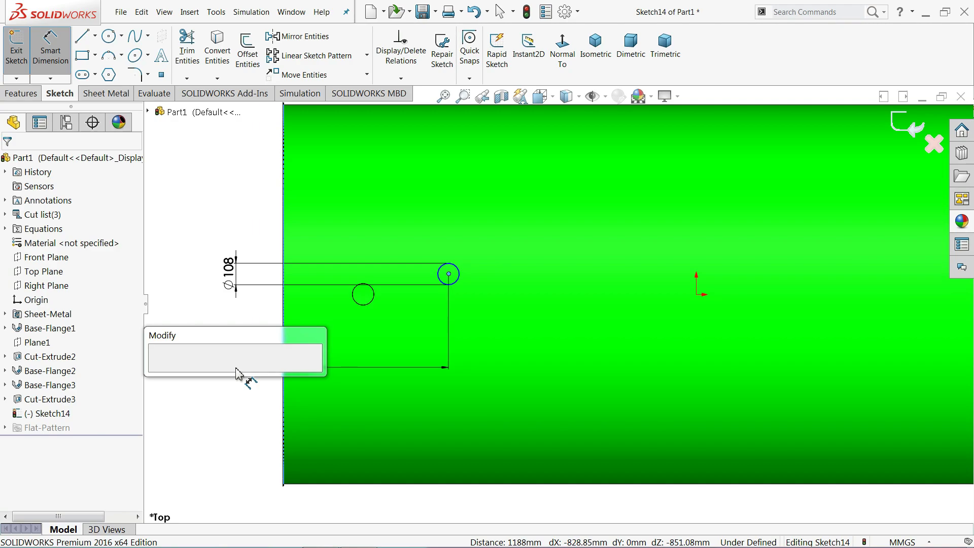
text(200)
click(157, 370)
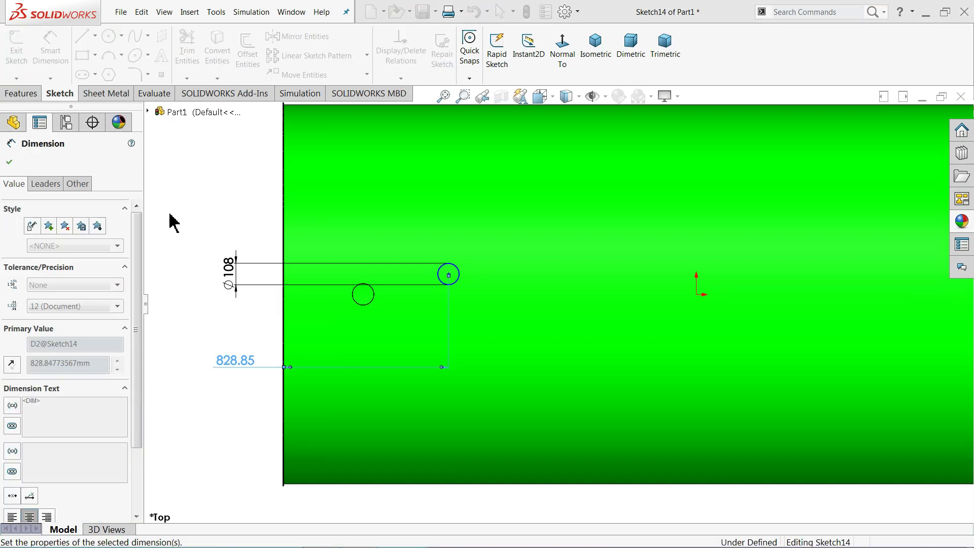
- Add a Horizontal relation between the circle centre and the origin, then view Isometric
right_click(175, 205)
click(206, 240)
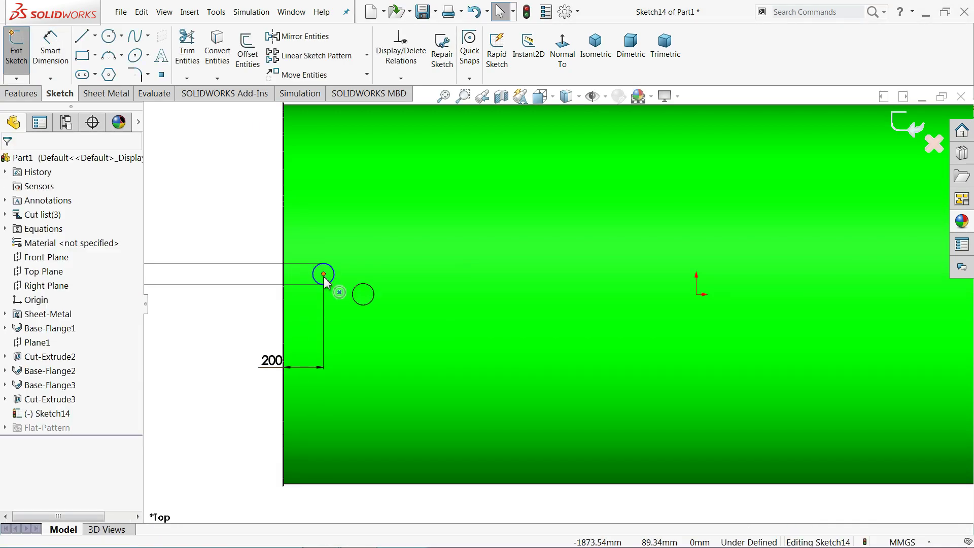
click(326, 277)
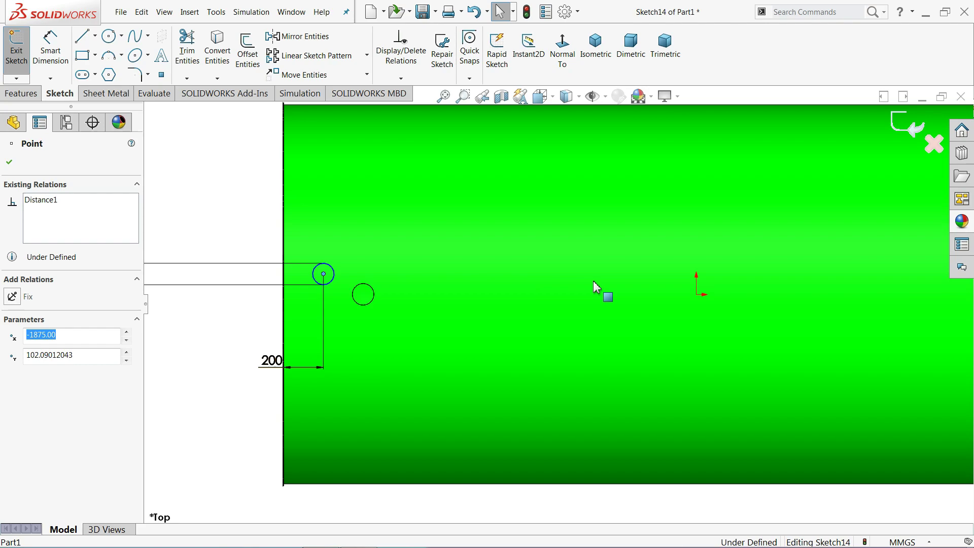
ctrl+click(697, 295)
click(725, 256)
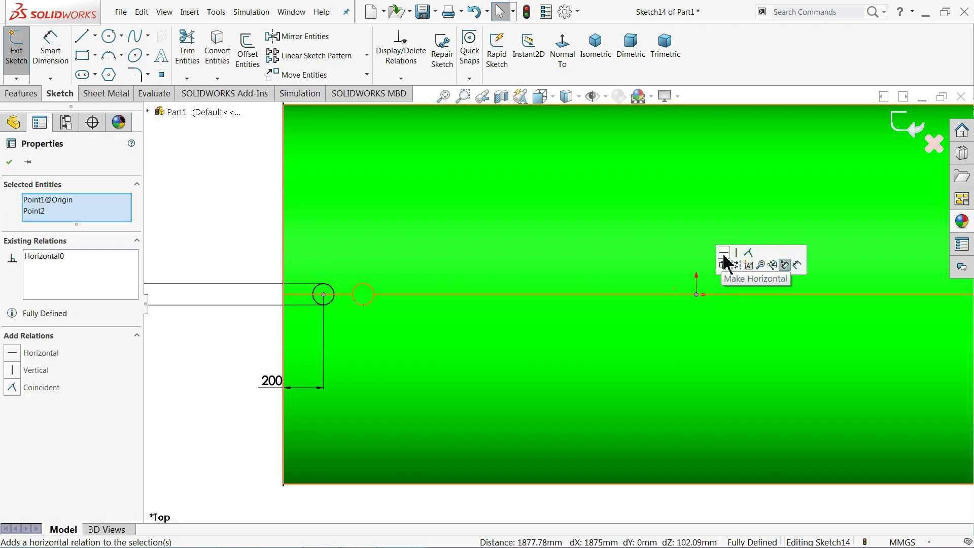
click(603, 59)
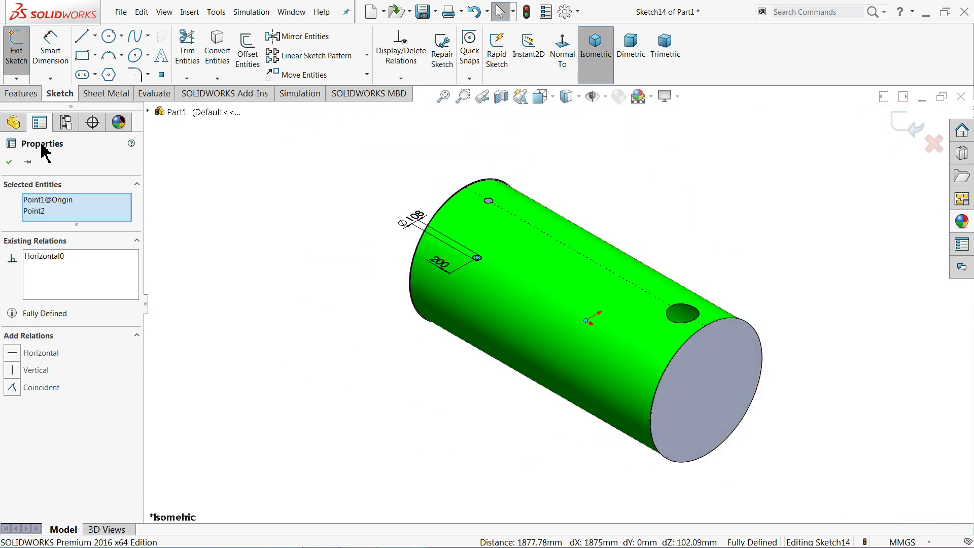
click(22, 93)
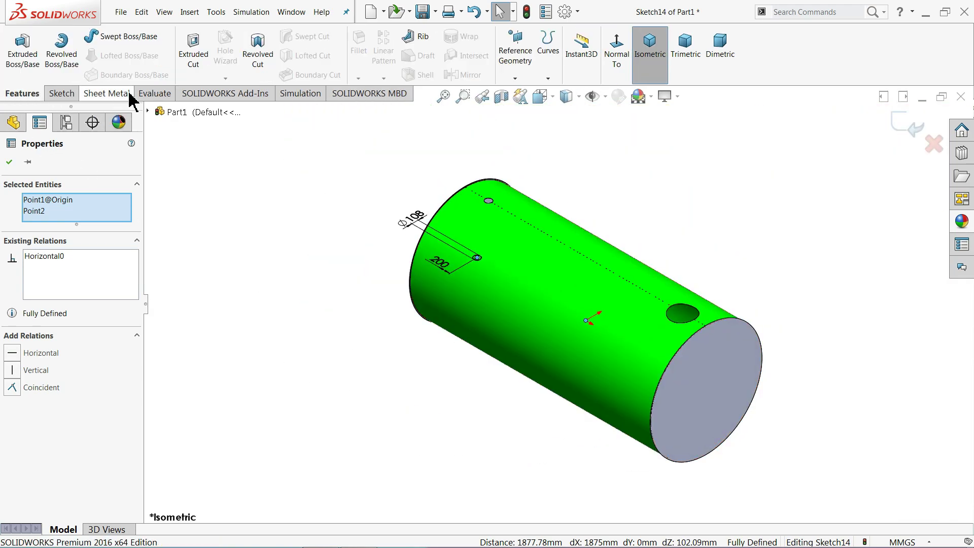
- Extruded-cut the Ø108 circle with a 1000 mm blind depth through the shell
click(106, 93)
click(400, 37)
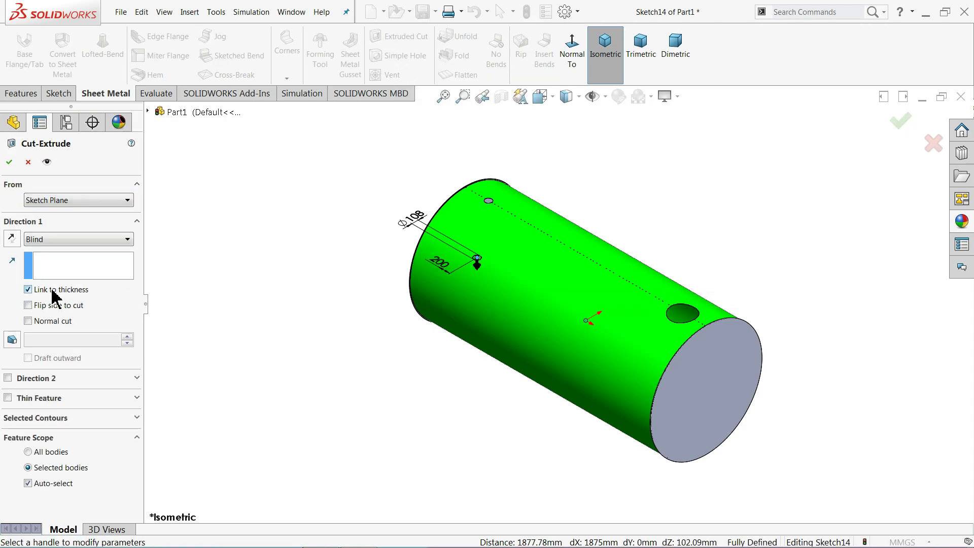
middle_drag(304, 320, 333, 285)
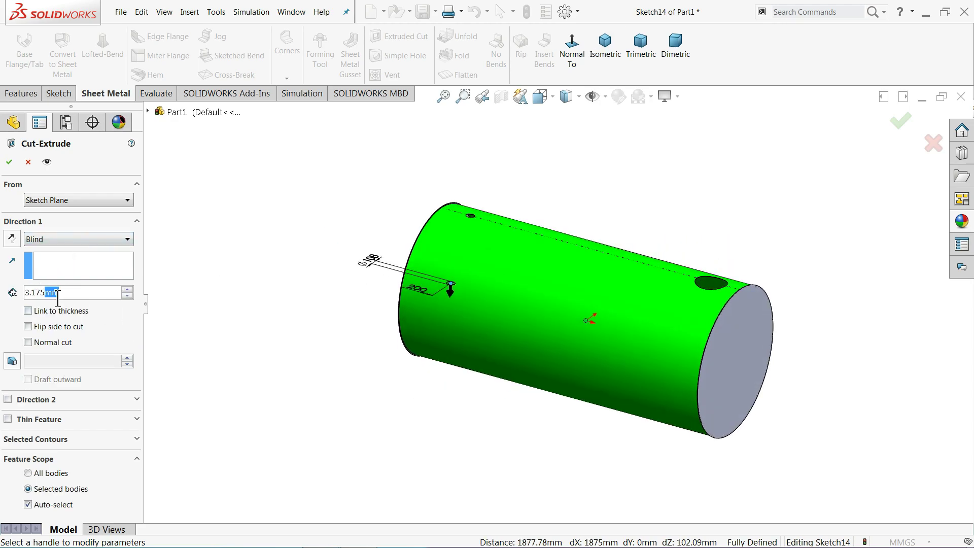
text(100)
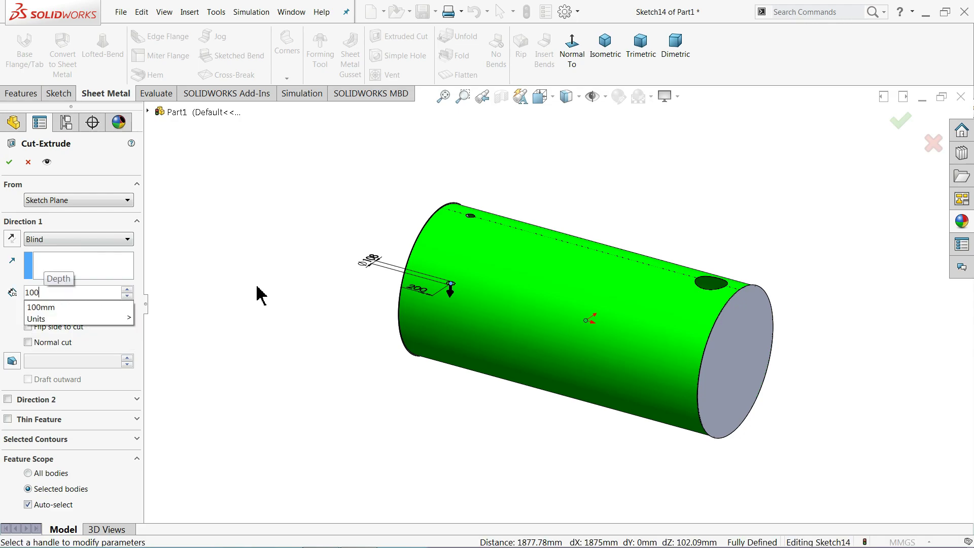
text(0)
key(Return)
mouse_move(265, 292)
middle_down()
mouse_move(348, 294)
mouse_move(387, 331)
middle_up()
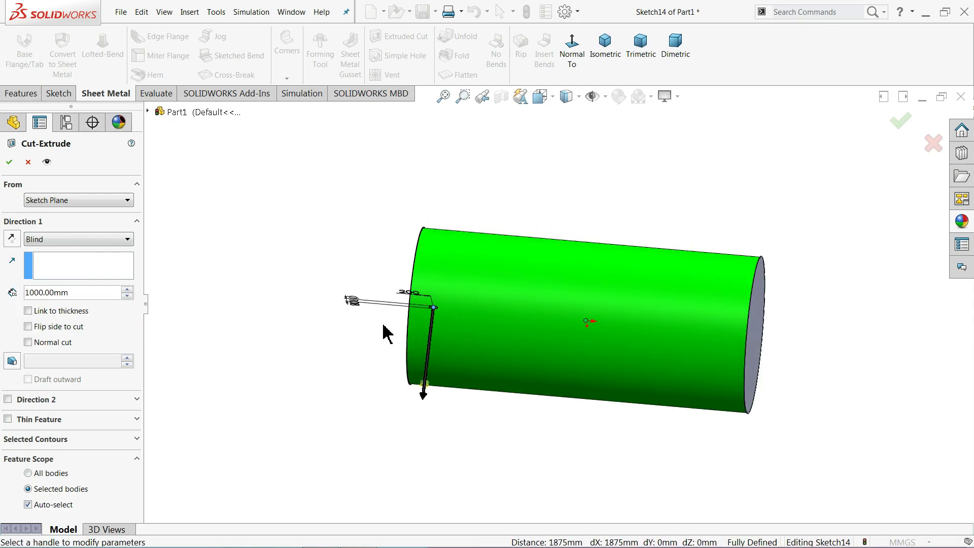
scroll(456, 387, down, 2)
scroll(397, 355, down, 2)
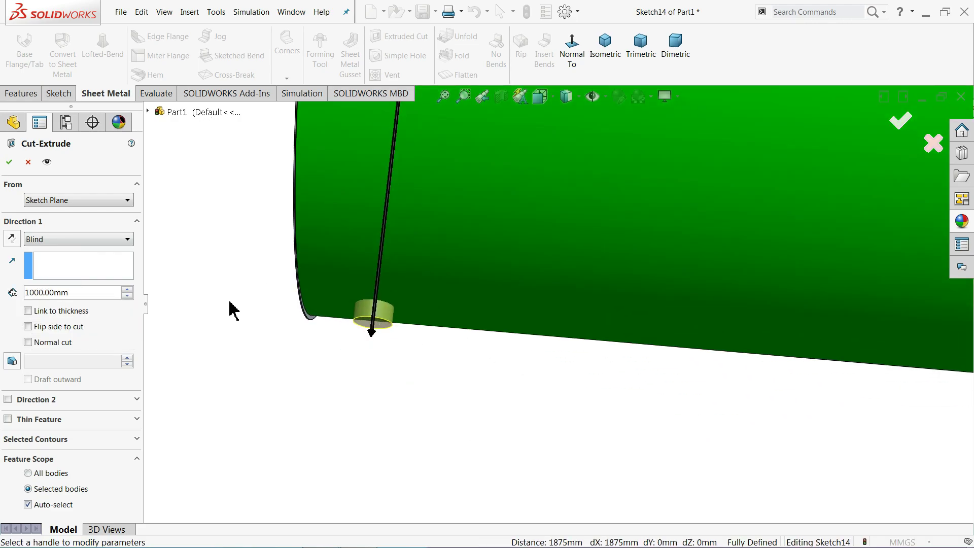
click(10, 161)
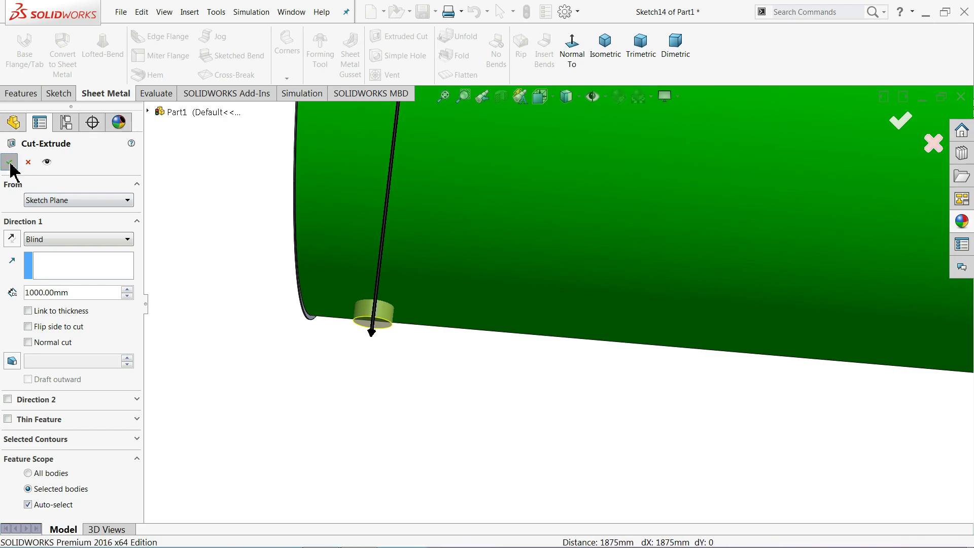
- Orbit the tank to show the new hole and select the Base-Flange2 end cap
mouse_move(235, 343)
middle_down()
mouse_move(265, 285)
mouse_move(268, 240)
mouse_move(259, 355)
mouse_move(235, 432)
mouse_move(241, 426)
middle_up()
scroll(343, 401, down, 5)
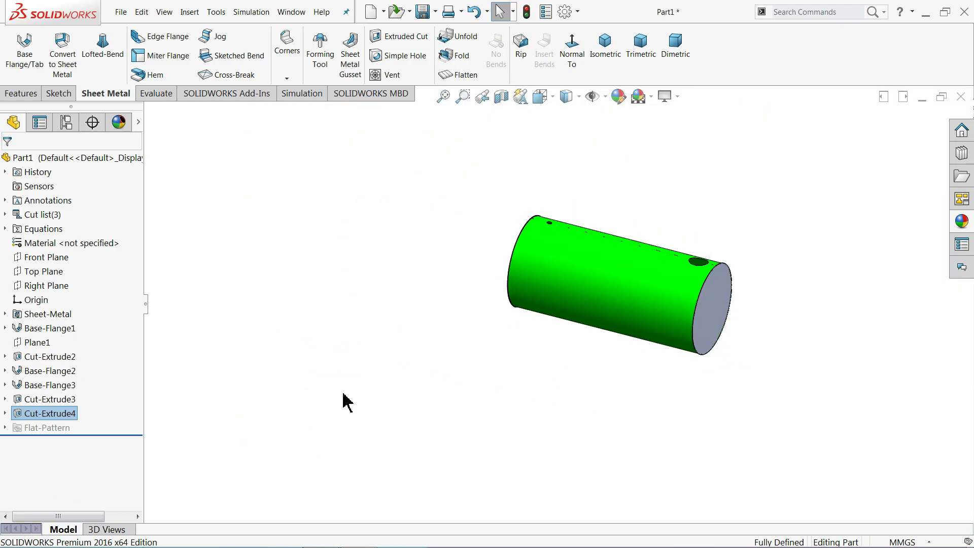
scroll(715, 284, down, 1)
scroll(612, 271, down, 4)
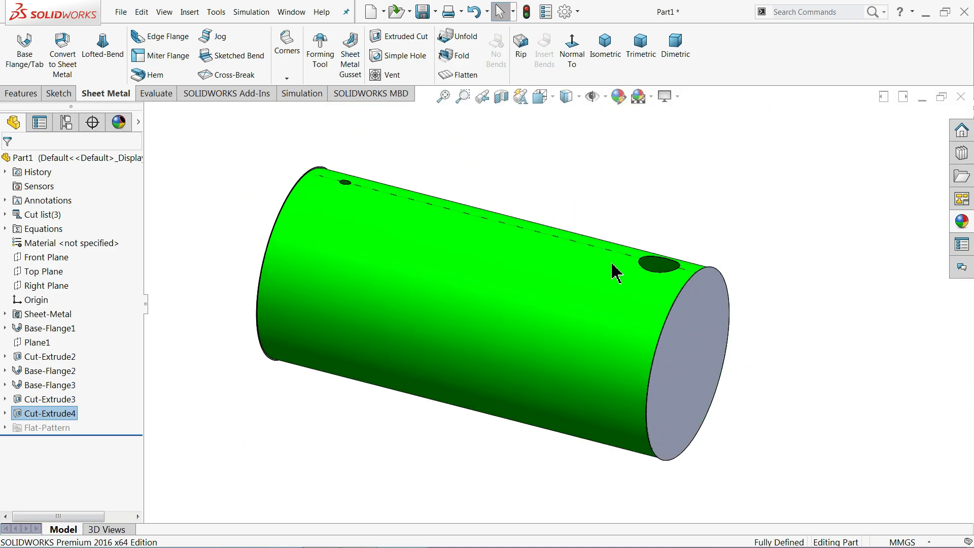
click(31, 376)
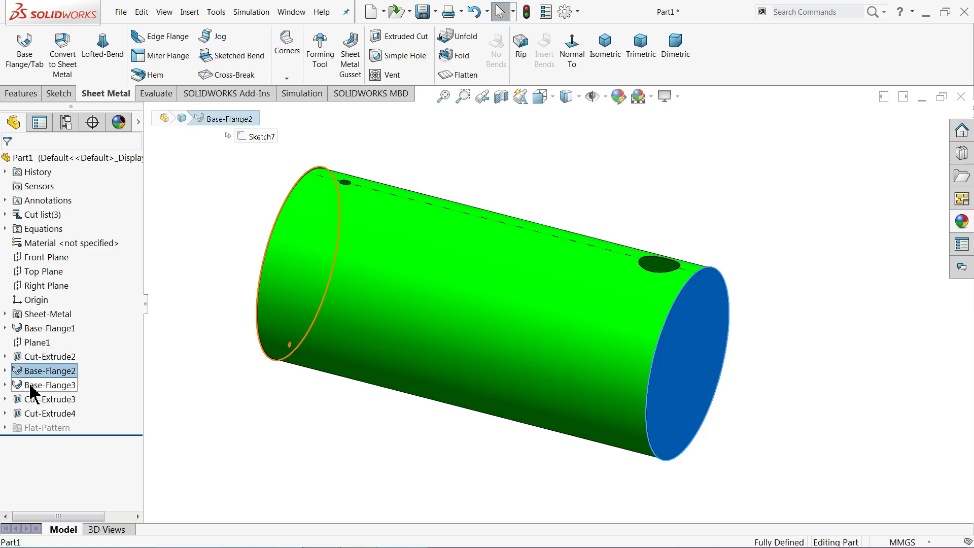
- Apply the bright green swatch appearance to both Base-Flange2 and Base-Flange3
ctrl+click(33, 387)
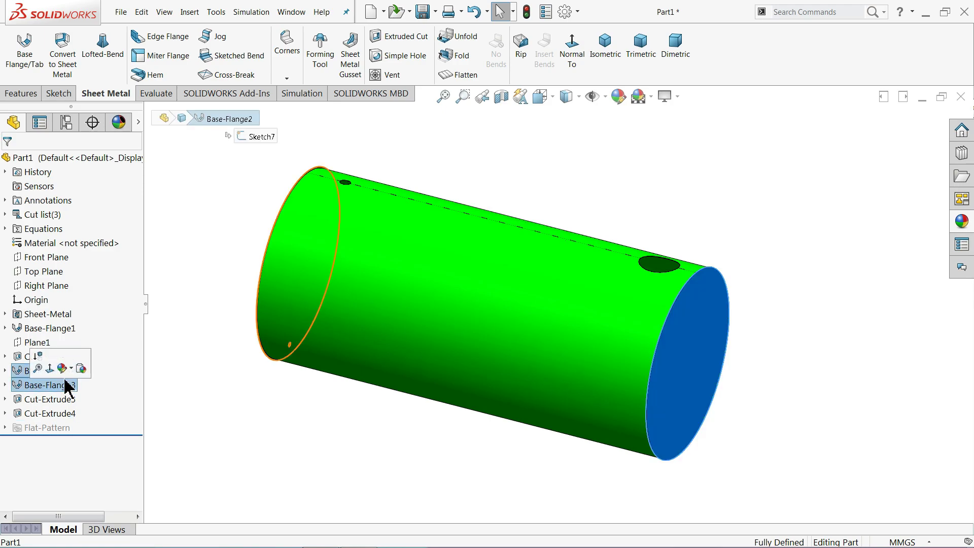
click(624, 95)
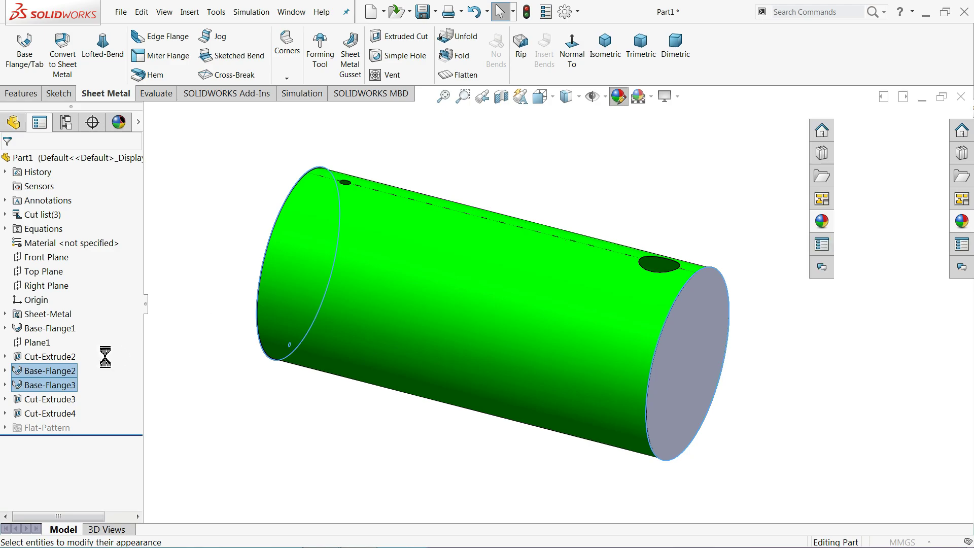
click(62, 450)
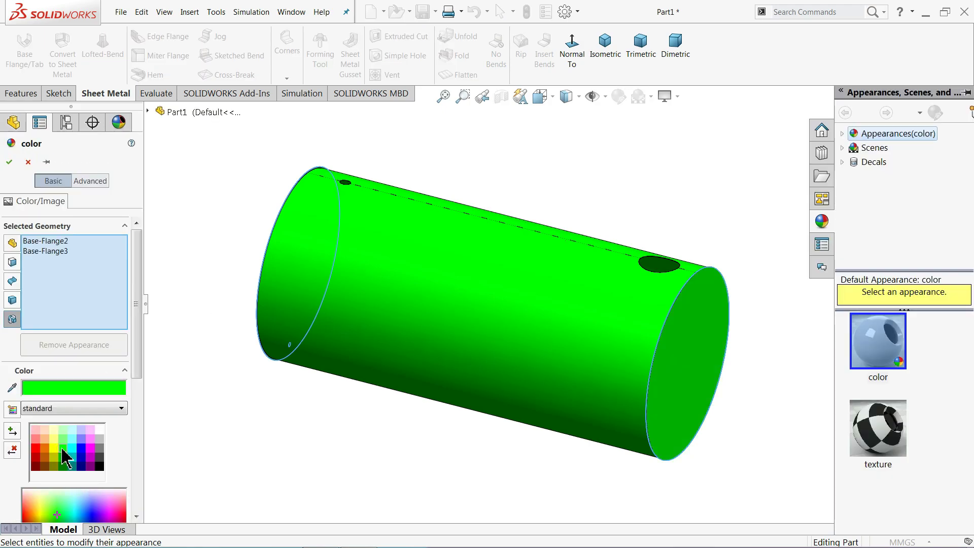
click(10, 161)
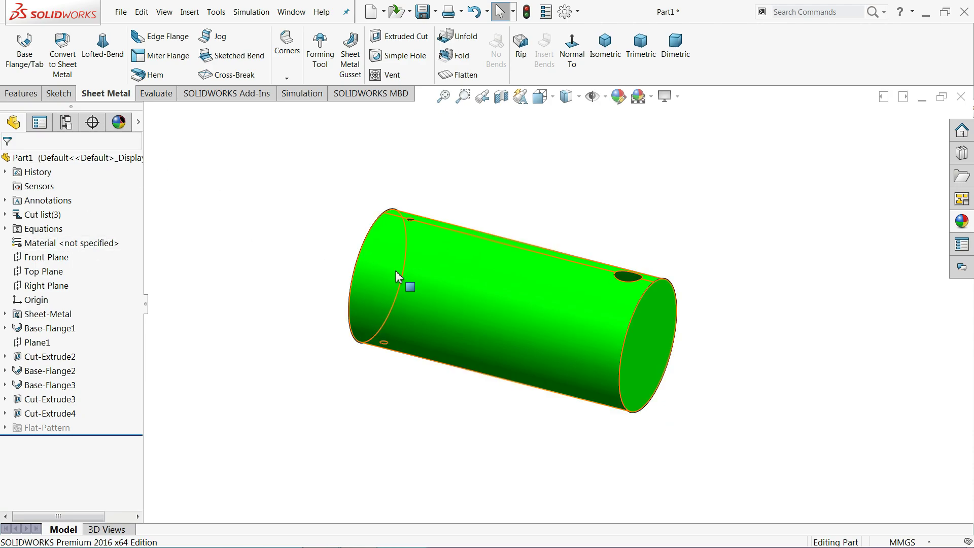
scroll(541, 298, down, 2)
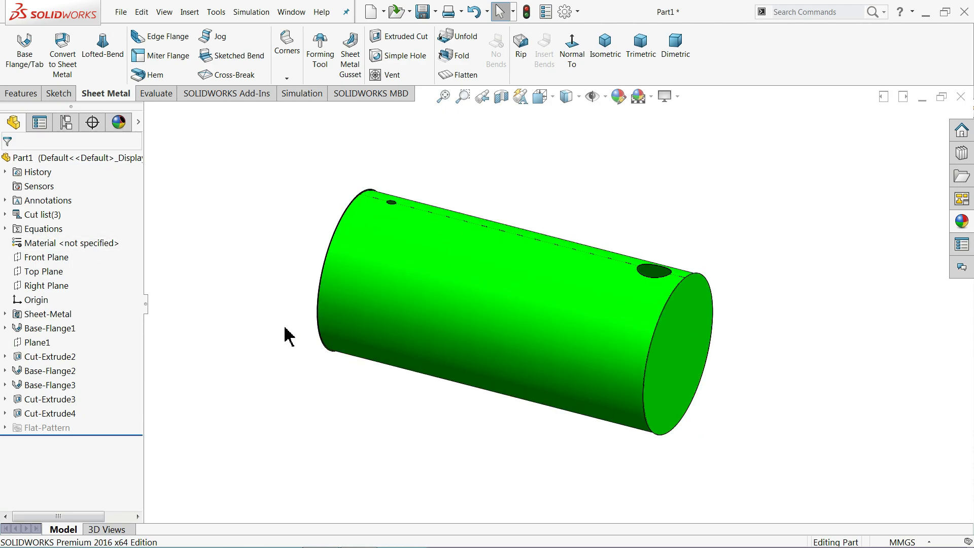
scroll(659, 278, down, 2)
scroll(637, 294, down, 1)
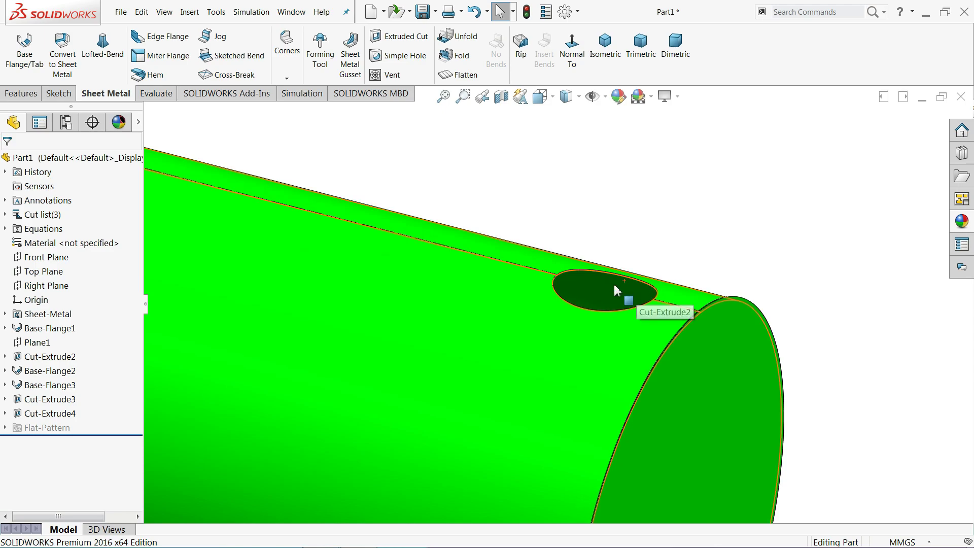
- Start a sketch on Plane1 and draw a circle centred on the nozzle hole
click(31, 347)
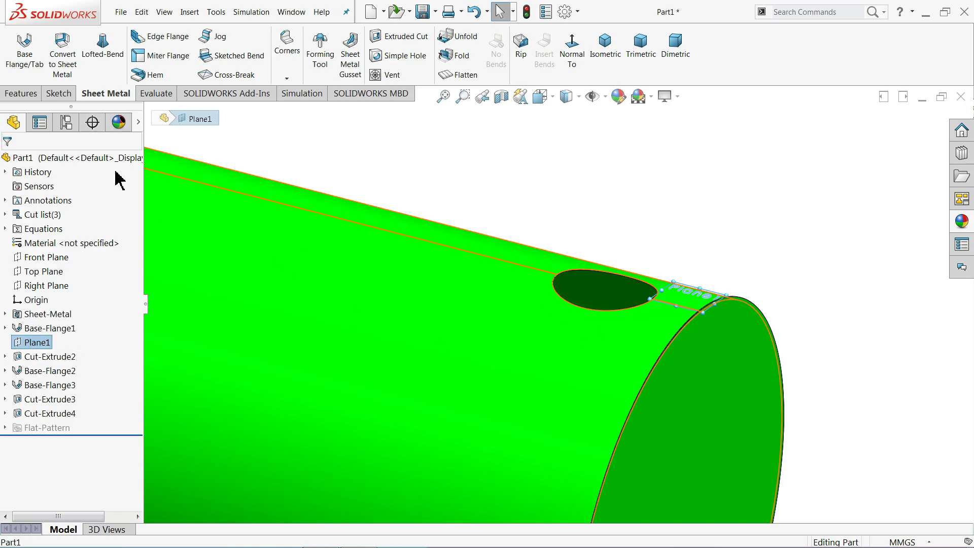
click(60, 94)
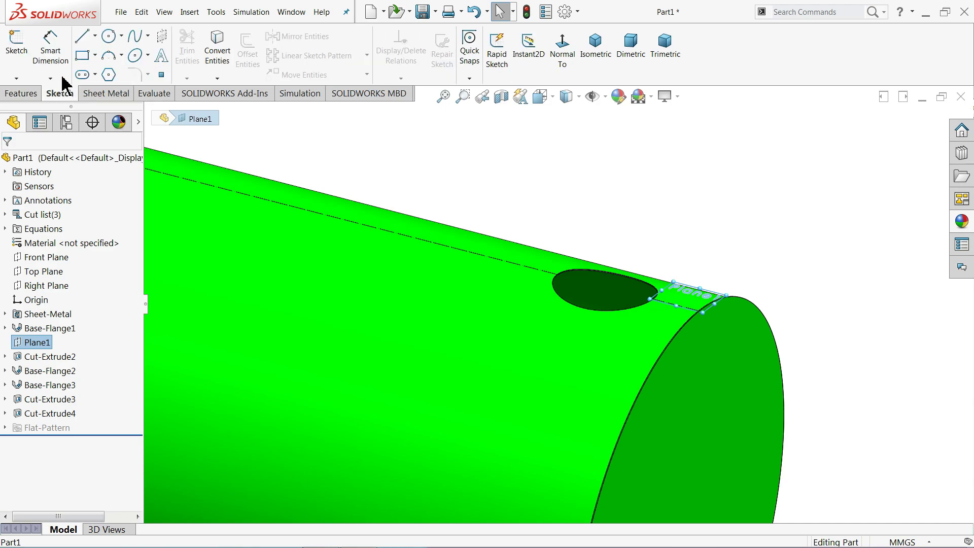
click(22, 57)
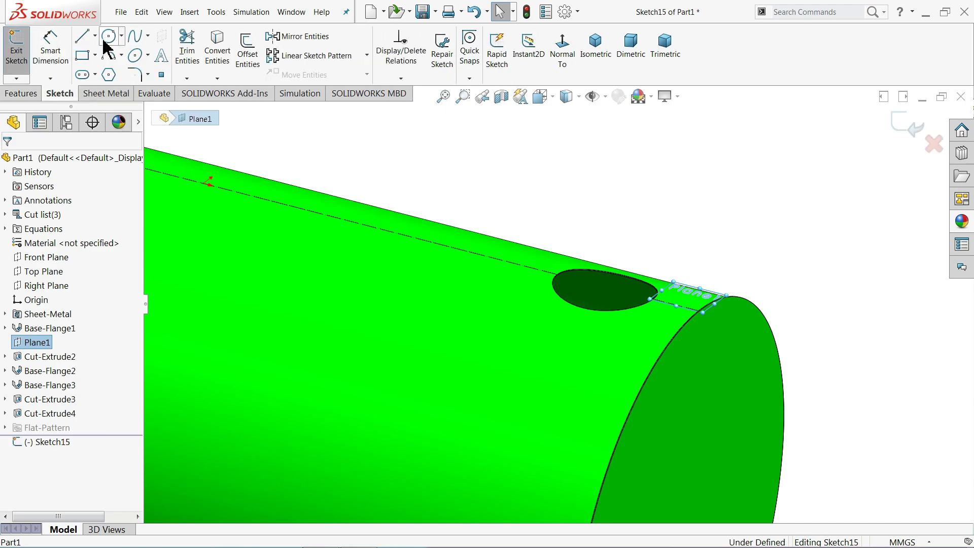
click(562, 49)
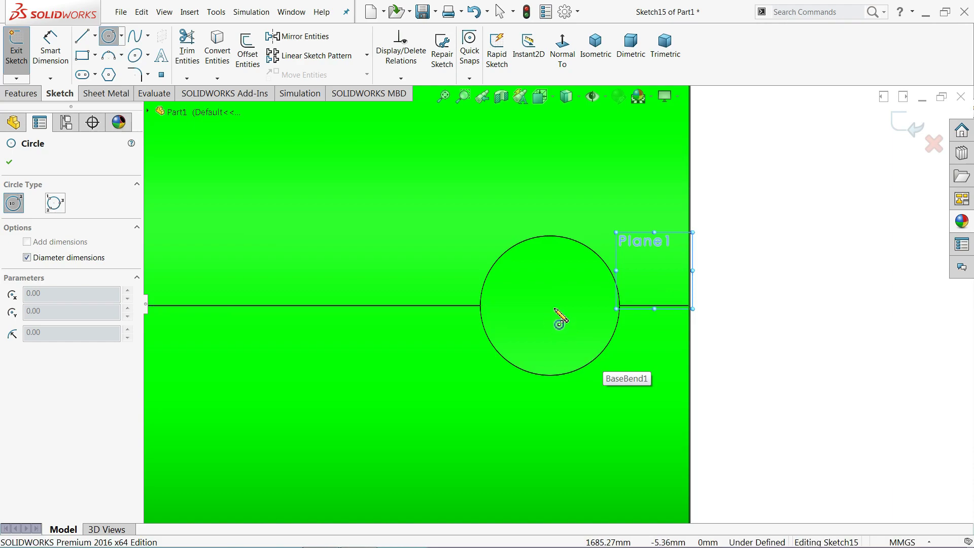
click(551, 306)
click(565, 217)
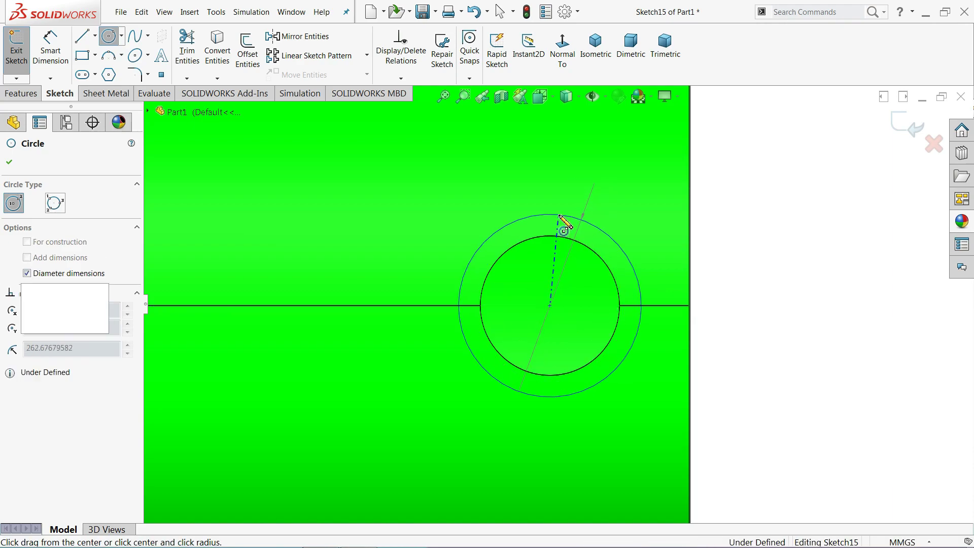
- Dimension the new circle's diameter to 400 mm
click(50, 48)
click(471, 261)
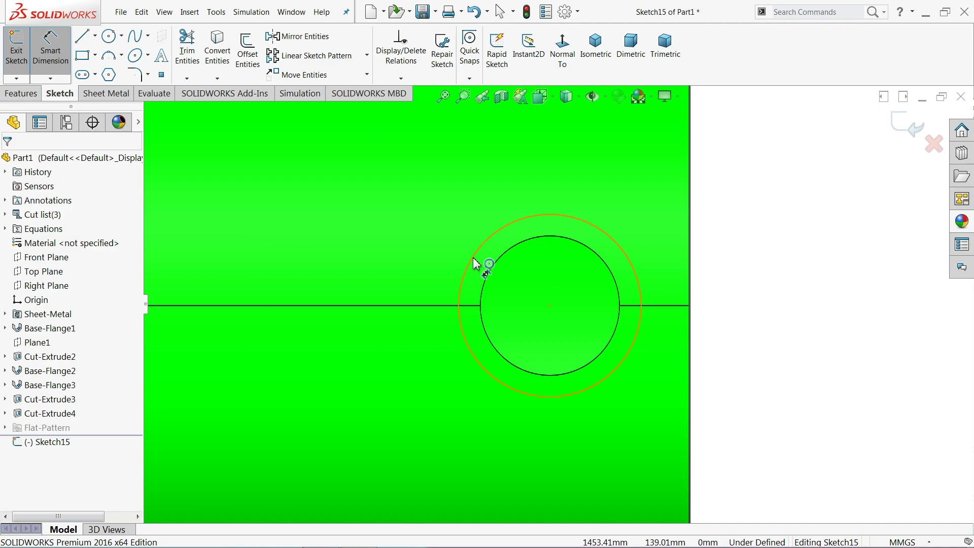
click(419, 259)
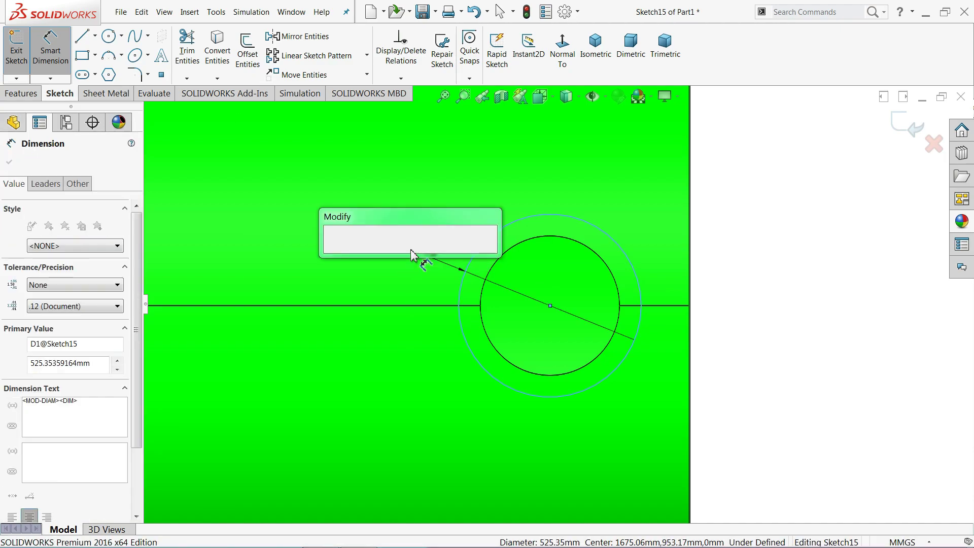
text(400)
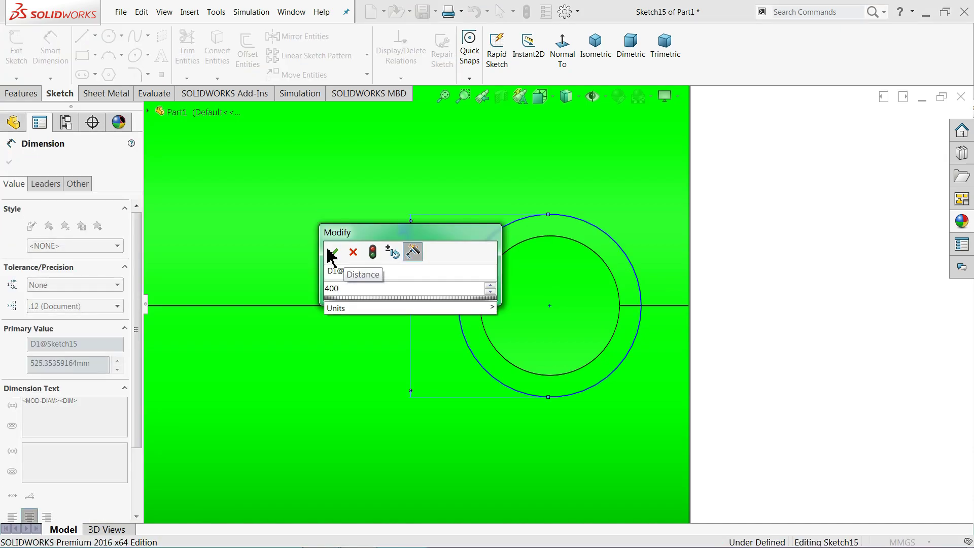
click(334, 251)
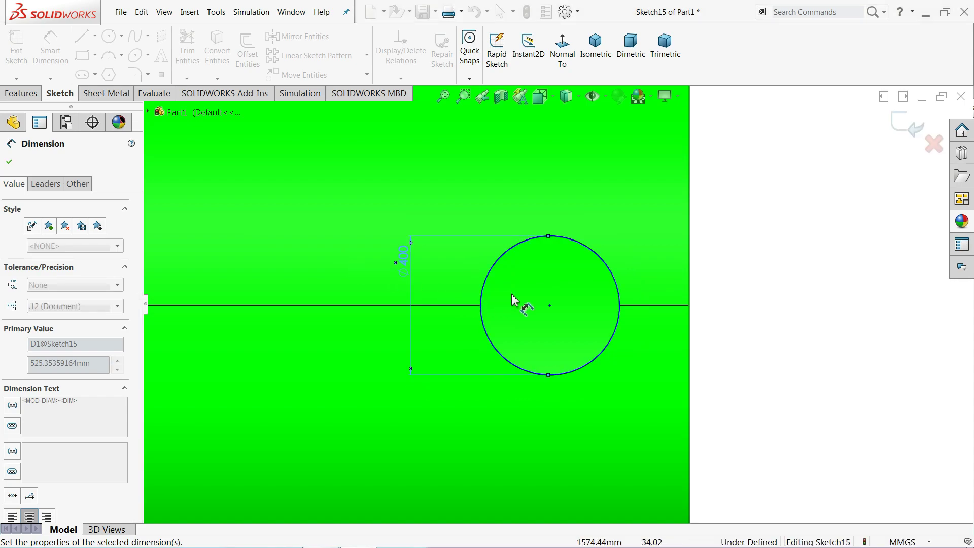
- Dimension the circle centre 400 mm from the tank's end edge
click(550, 307)
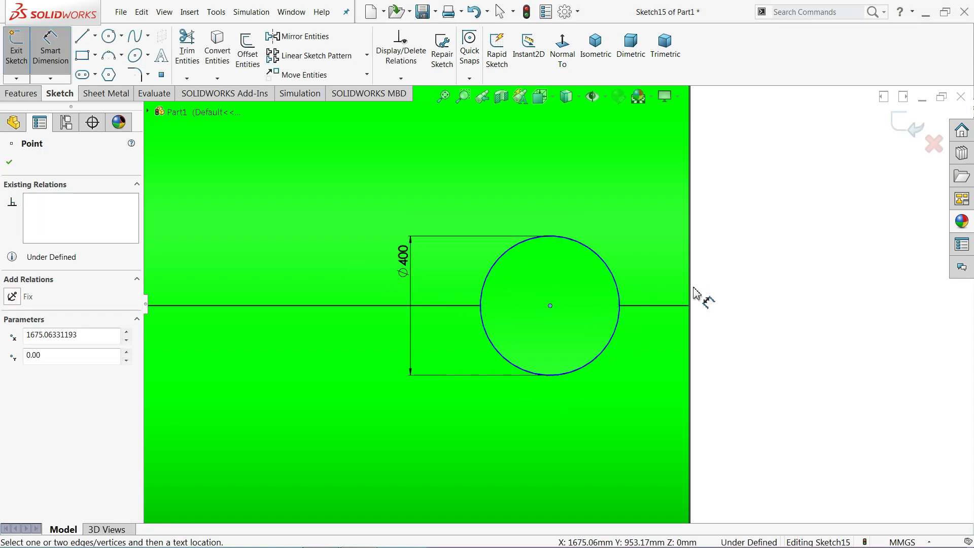
scroll(687, 310, down, 4)
scroll(640, 312, down, 3)
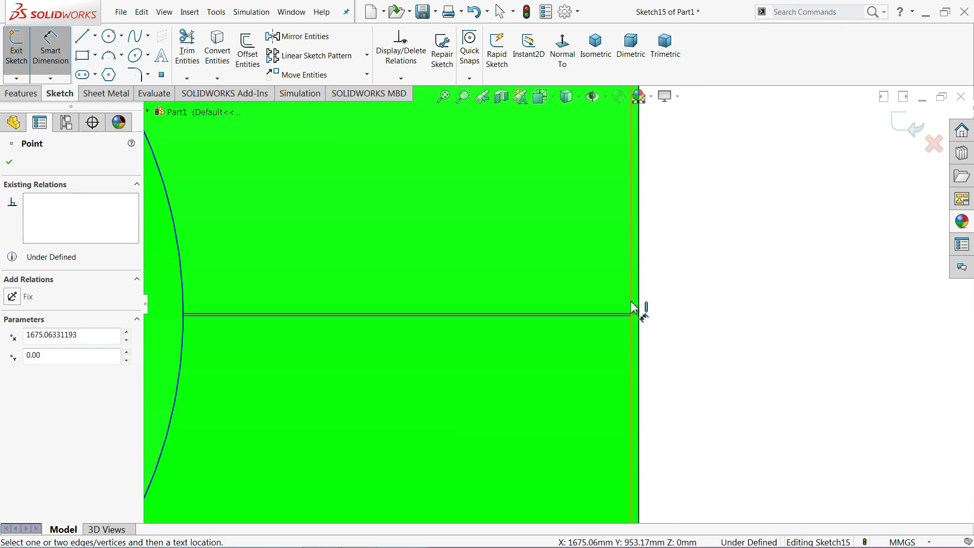
click(633, 307)
scroll(673, 305, up, 3)
click(725, 241)
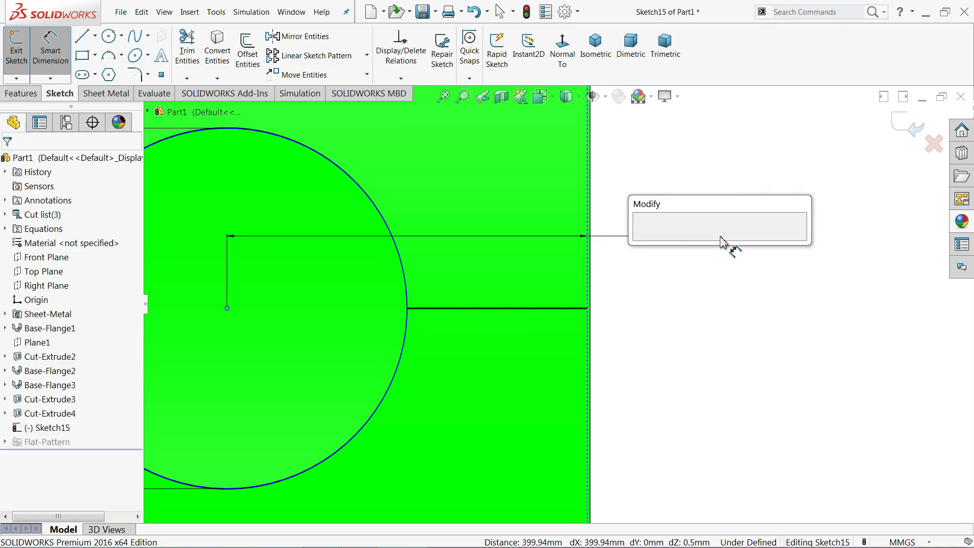
text(400)
key(Return)
scroll(619, 303, up, 2)
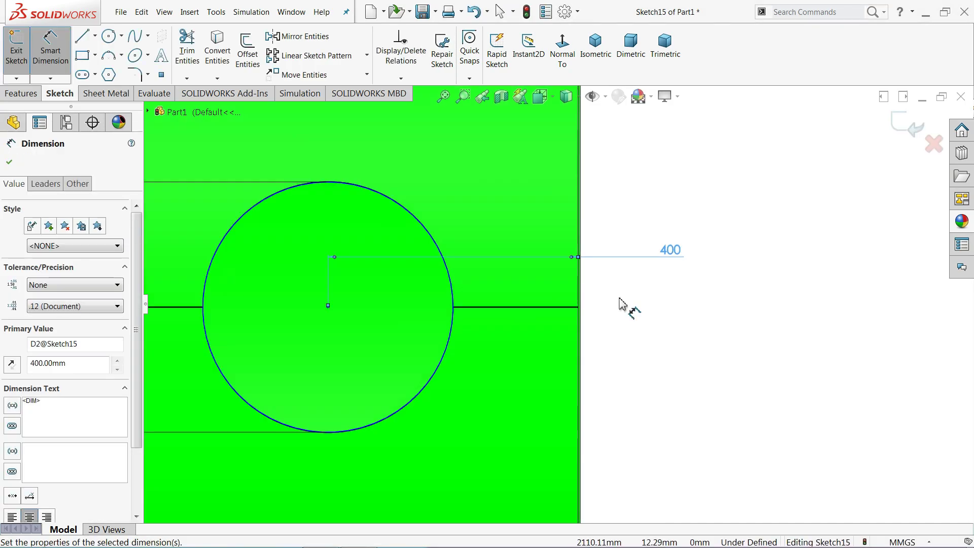
scroll(620, 304, up, 5)
scroll(631, 289, up, 1)
- Delete the horizontal line, make the circle centre Horizontal with the origin, and view Isometric
right_click(629, 284)
click(645, 321)
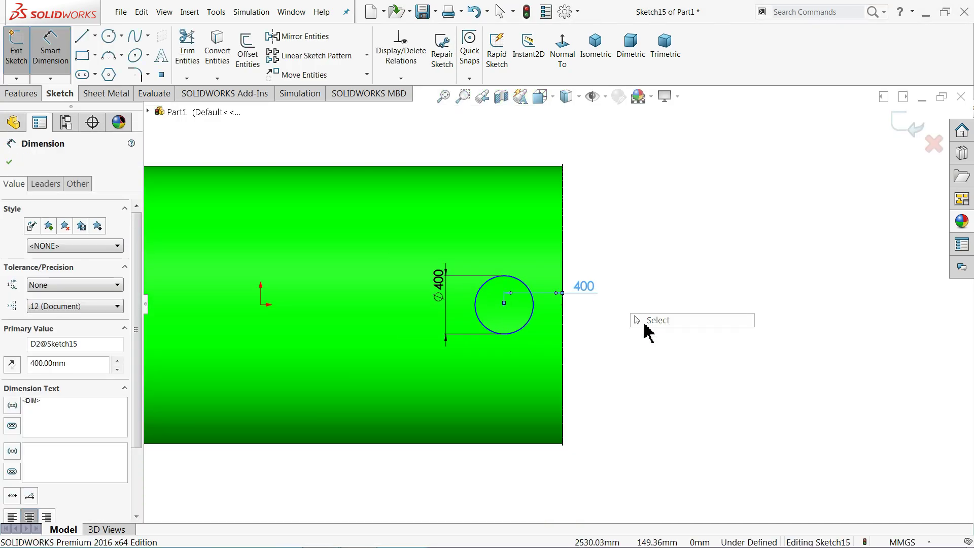
click(284, 305)
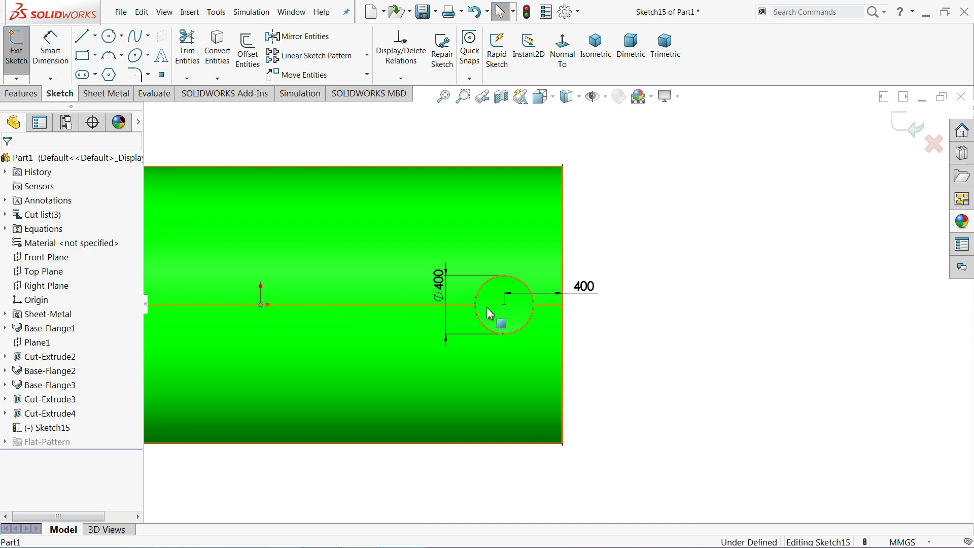
key(Delete)
ctrl+click(504, 305)
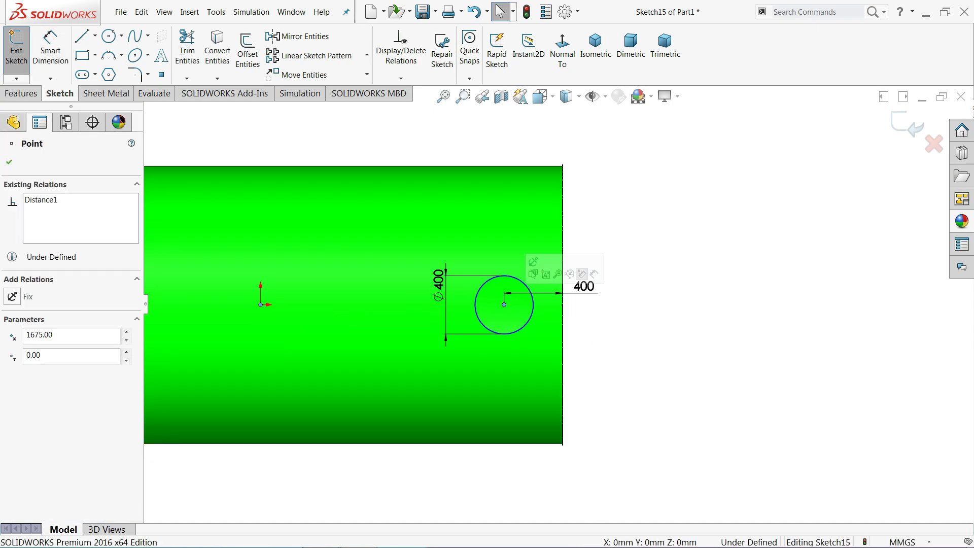
click(47, 357)
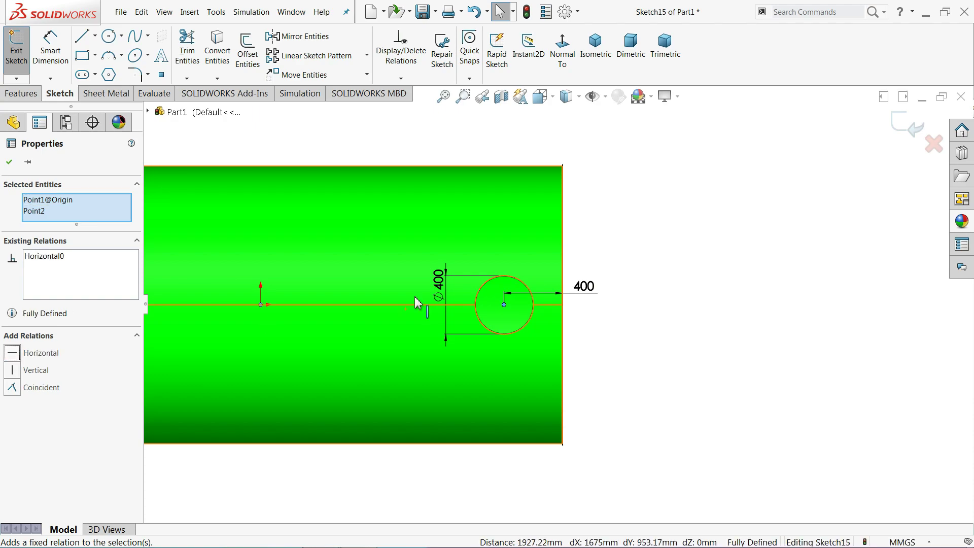
click(647, 213)
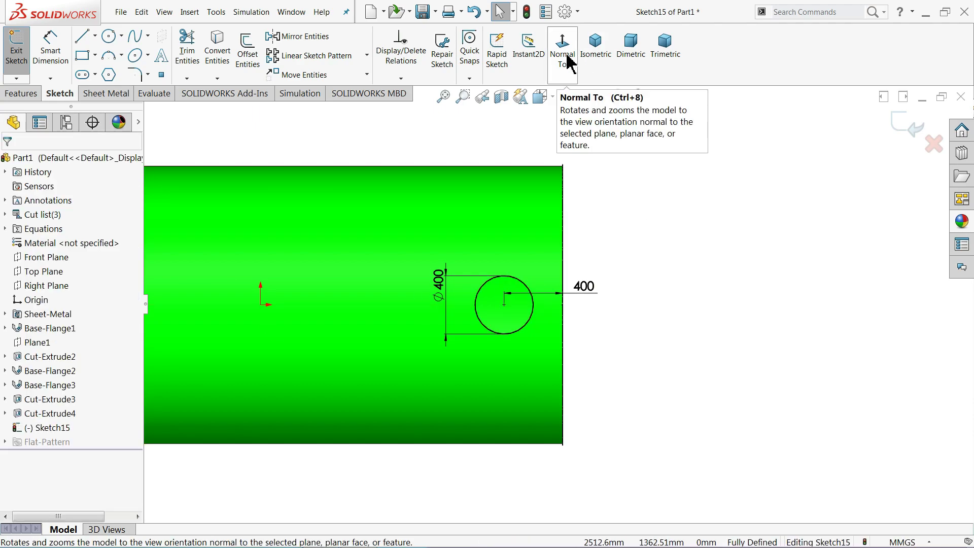
click(596, 45)
scroll(673, 311, down, 3)
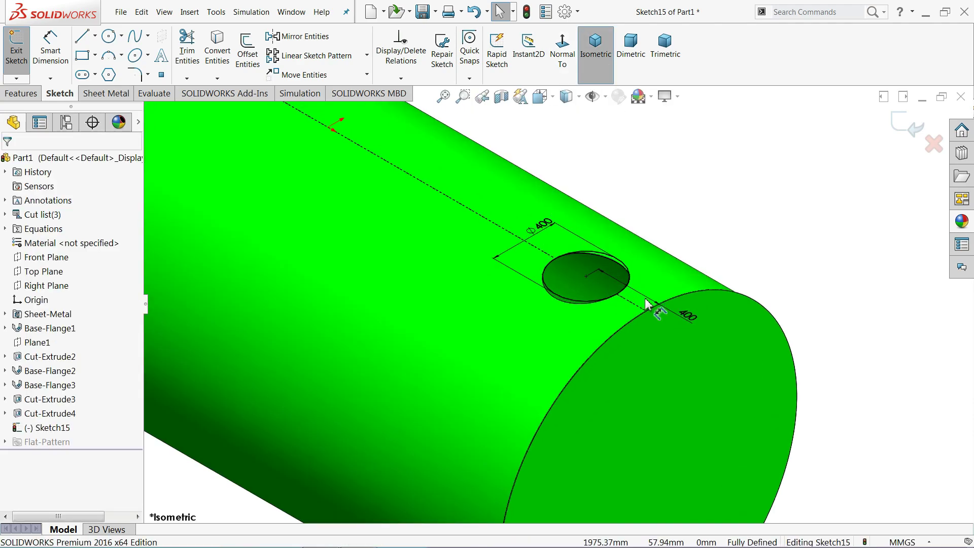
scroll(652, 304, down, 3)
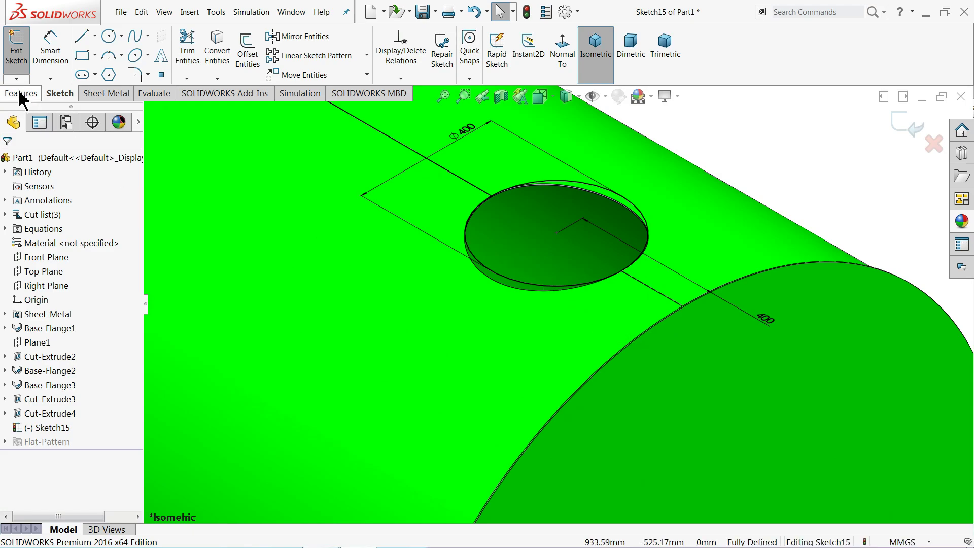
click(122, 95)
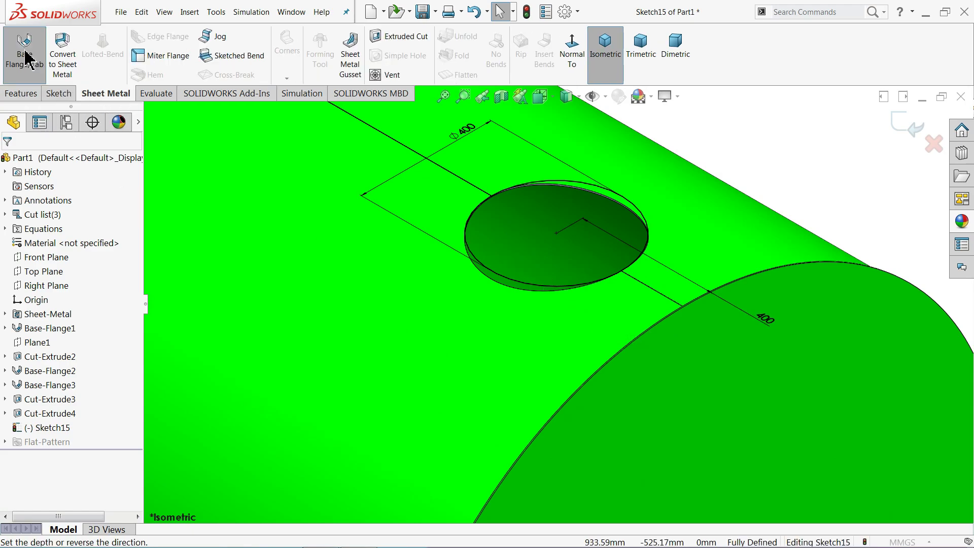
click(26, 57)
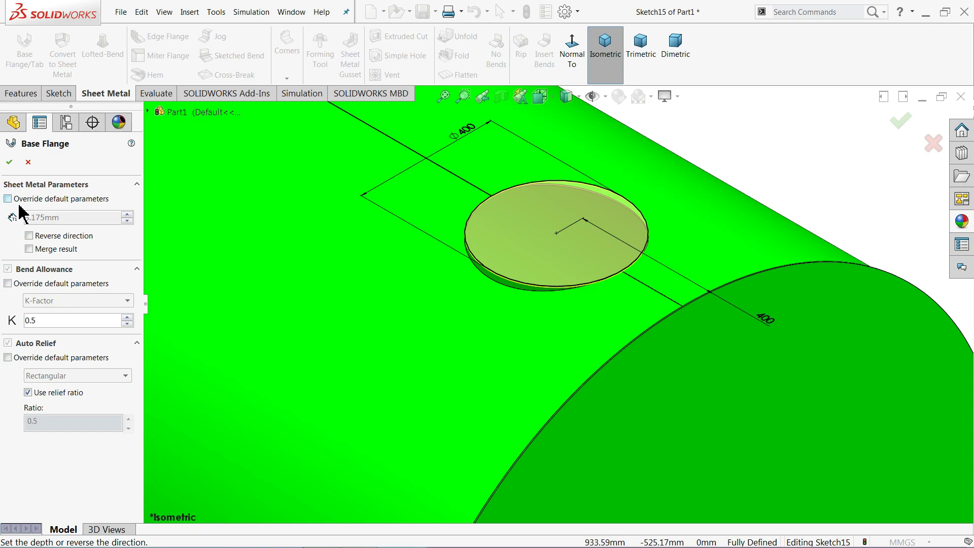
click(28, 161)
- View the sketch face-on and try a first centerline, then cancel it
click(569, 58)
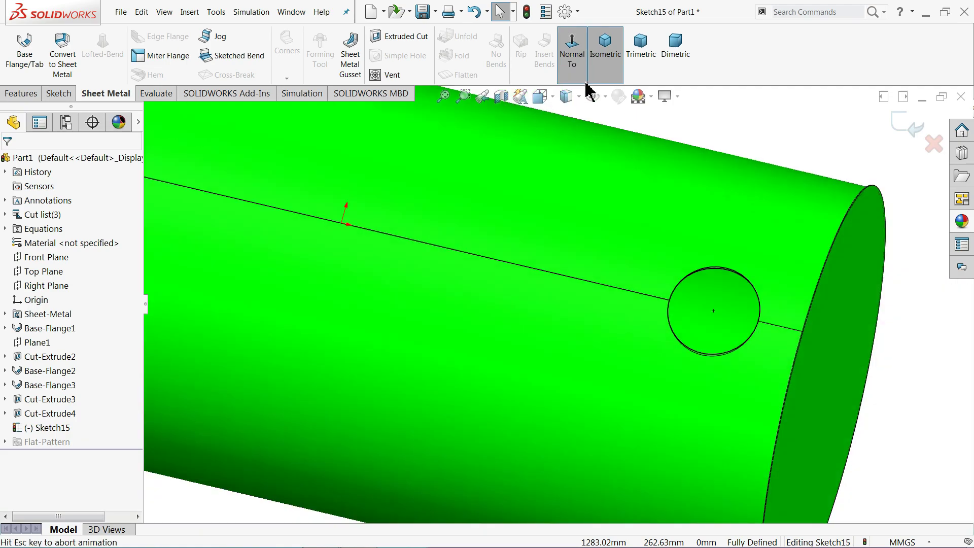
scroll(735, 304, down, 3)
scroll(736, 305, down, 3)
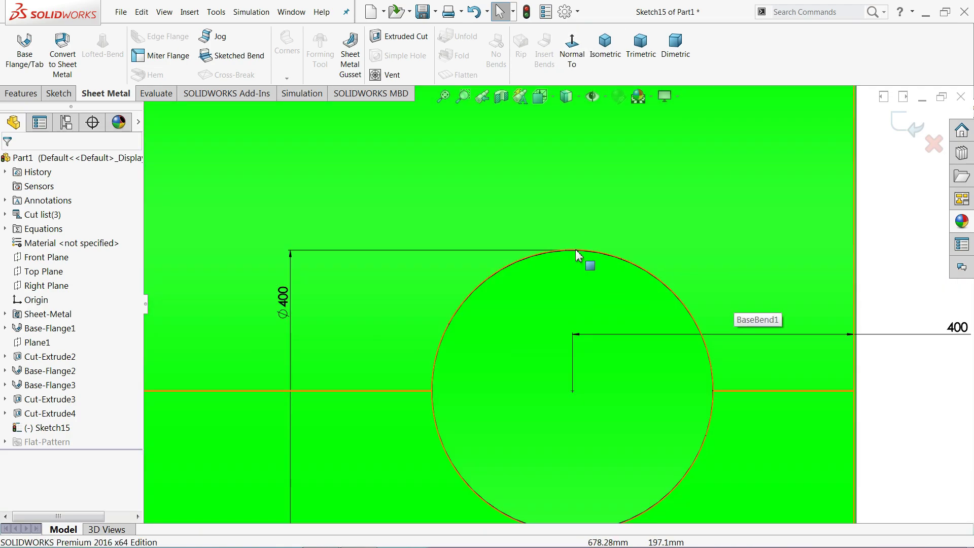
click(59, 93)
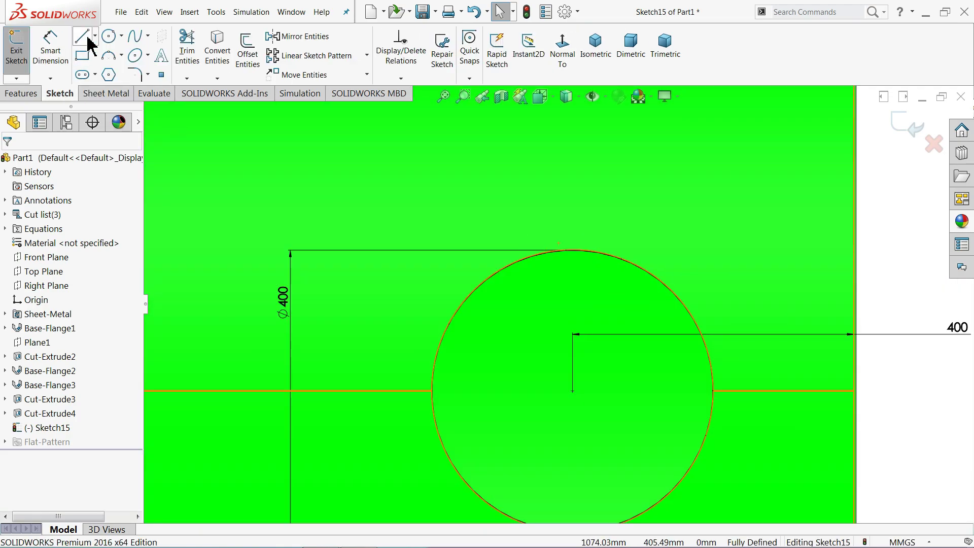
click(96, 36)
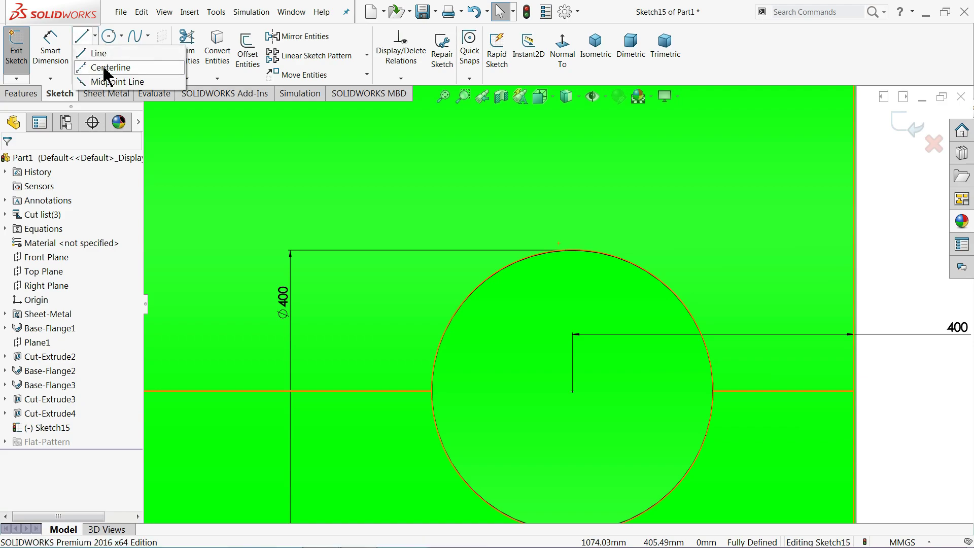
click(108, 67)
scroll(558, 325, down, 3)
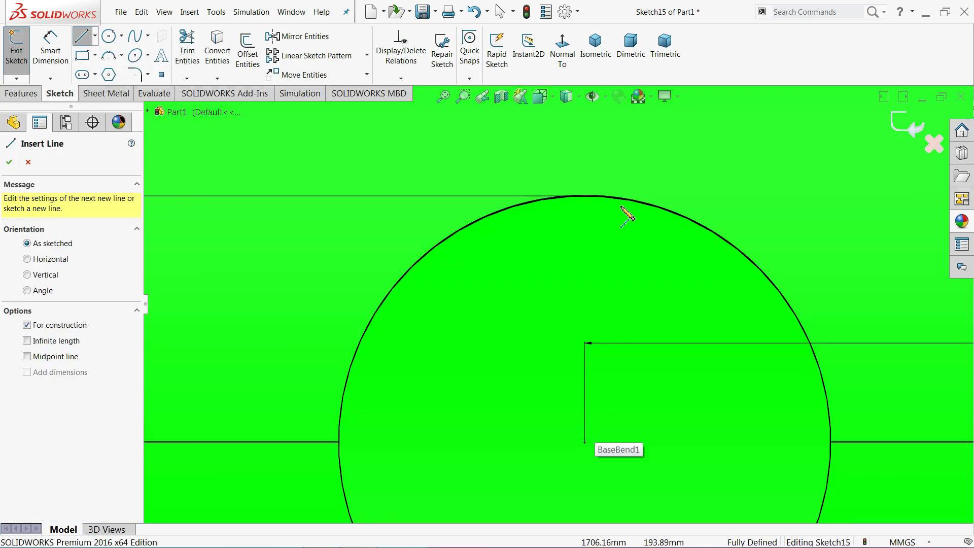
click(629, 198)
click(553, 431)
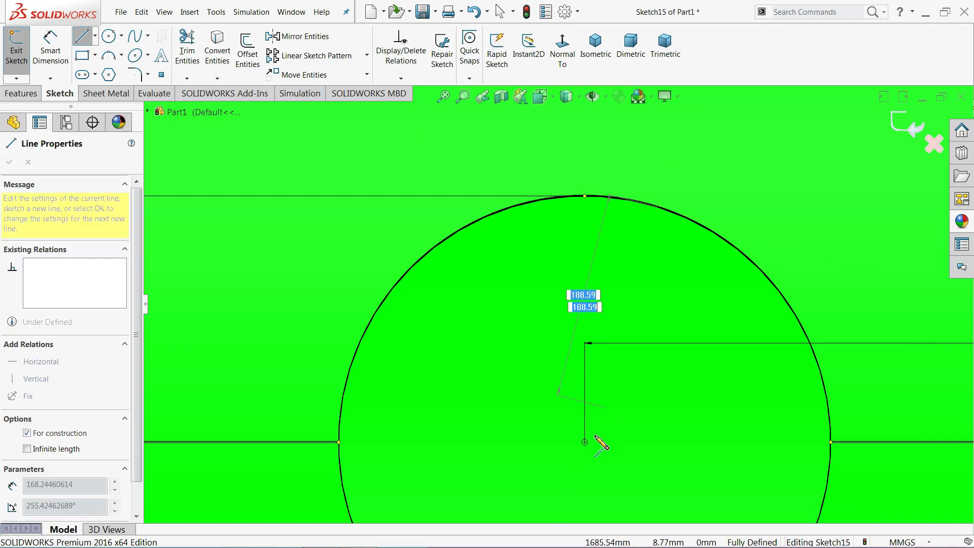
click(583, 441)
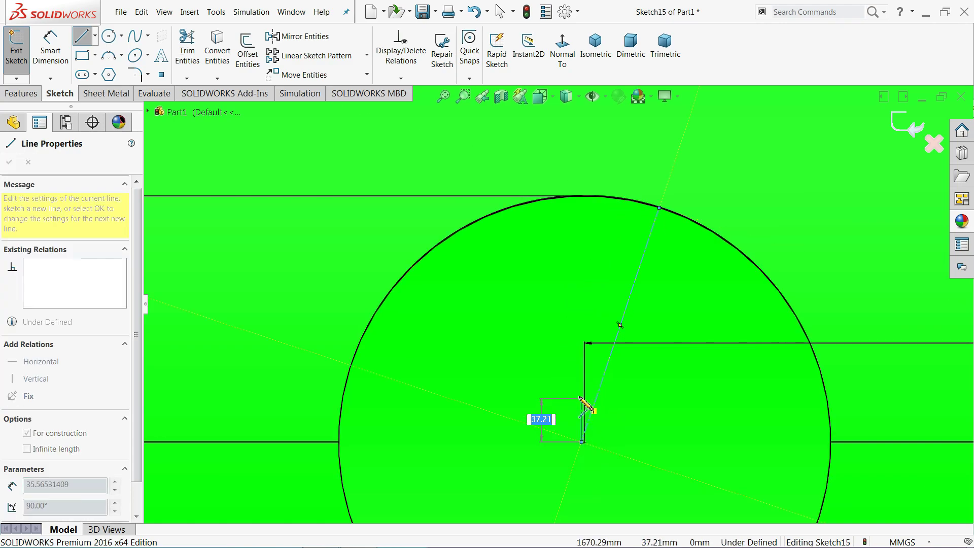
key(Escape)
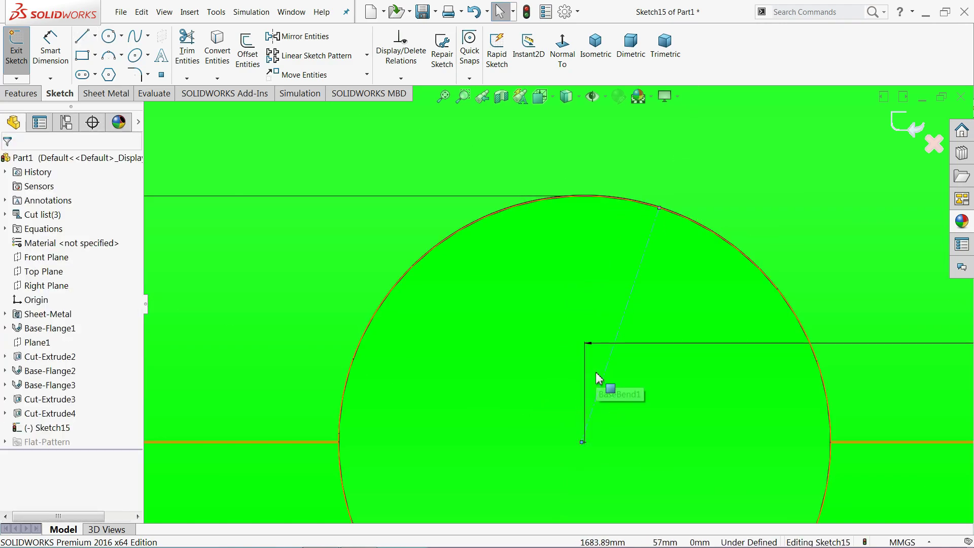
- Draw a vertical centerline from the circle centre up past the shell
click(97, 36)
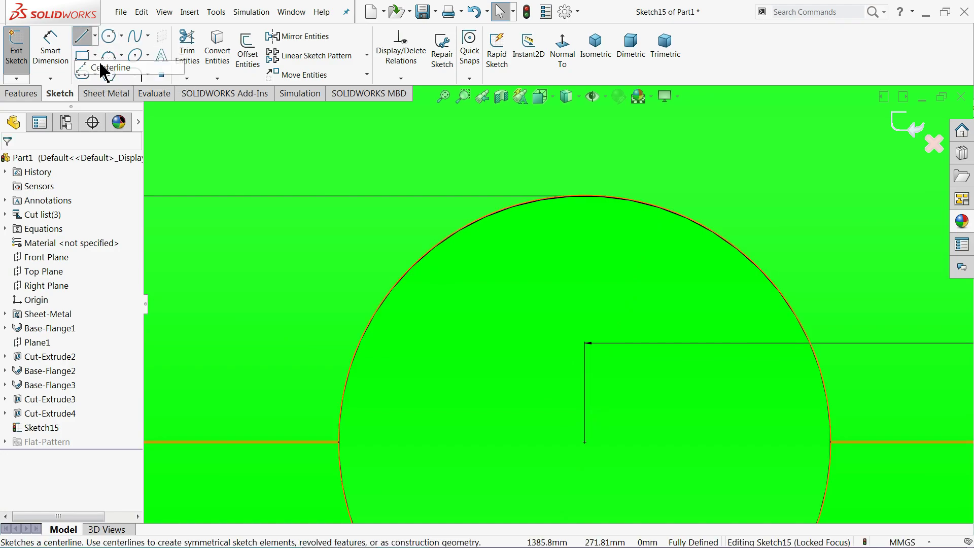
click(104, 65)
scroll(606, 421, down, 2)
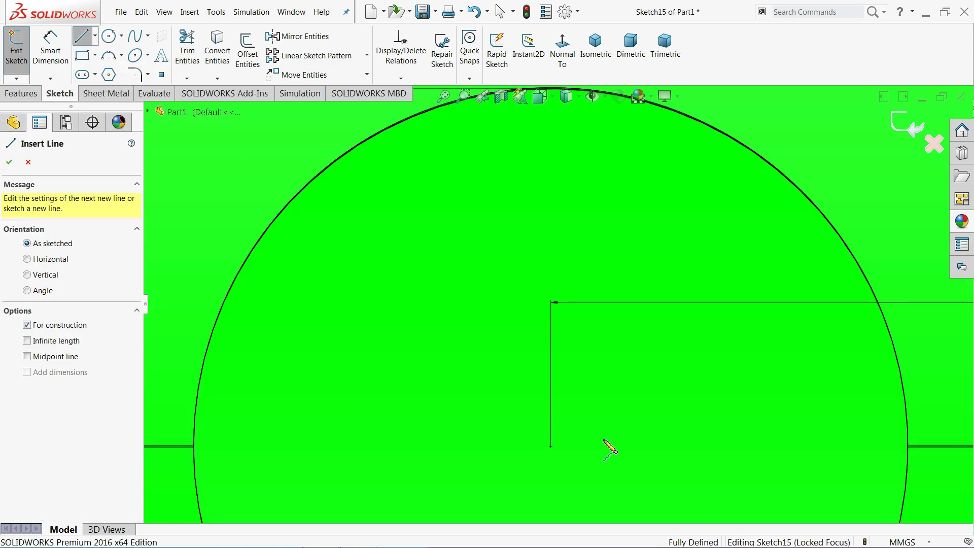
click(551, 446)
scroll(558, 302, up, 2)
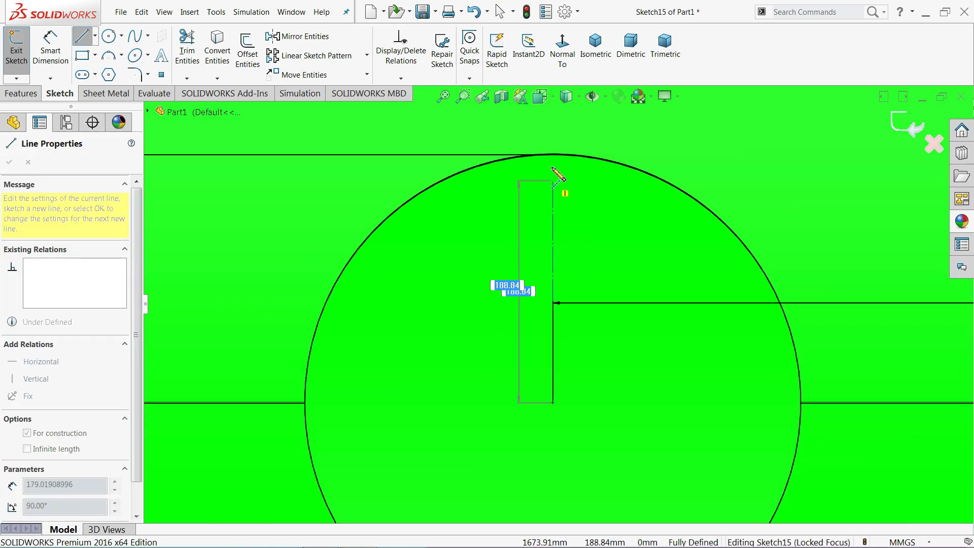
click(553, 120)
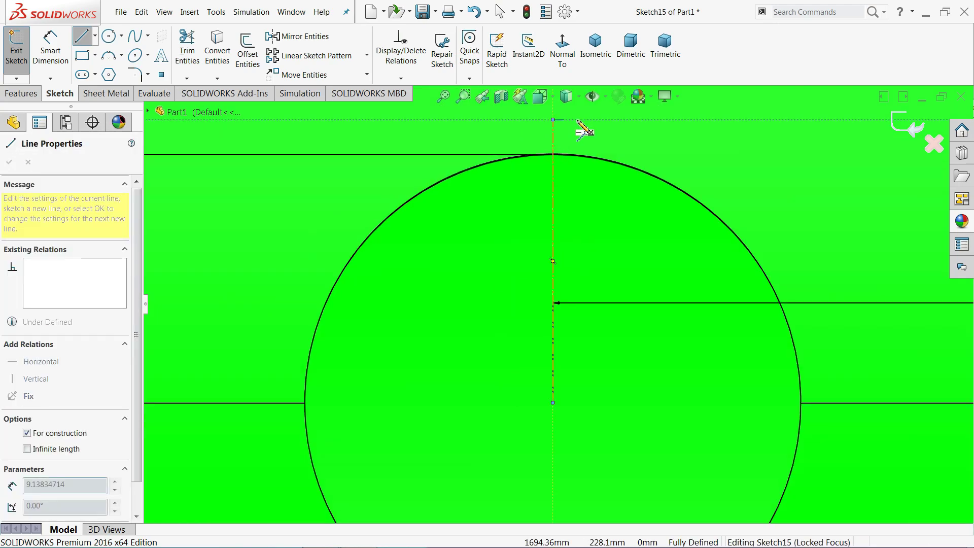
right_click(579, 122)
click(598, 129)
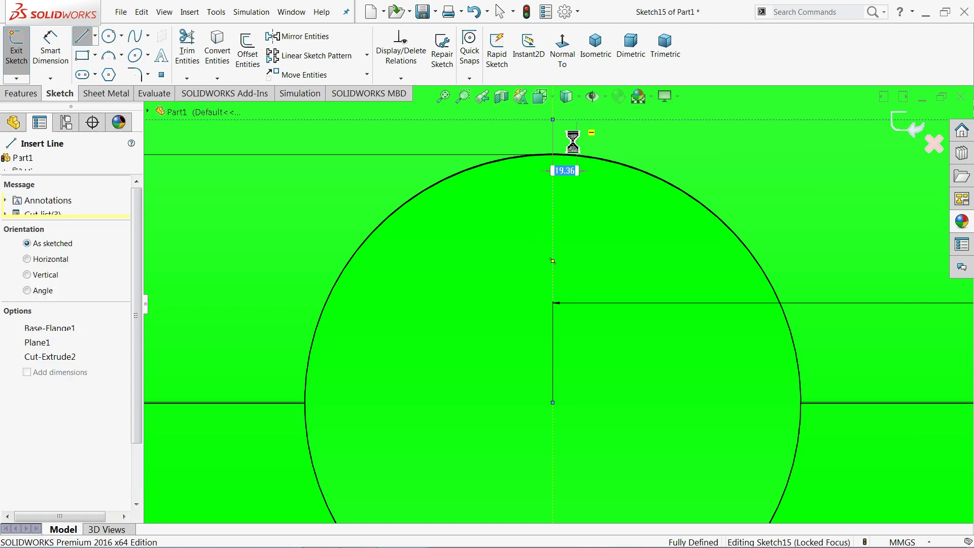
- Draw a slanted line from the circle centre above the shell and make it construction geometry
click(90, 37)
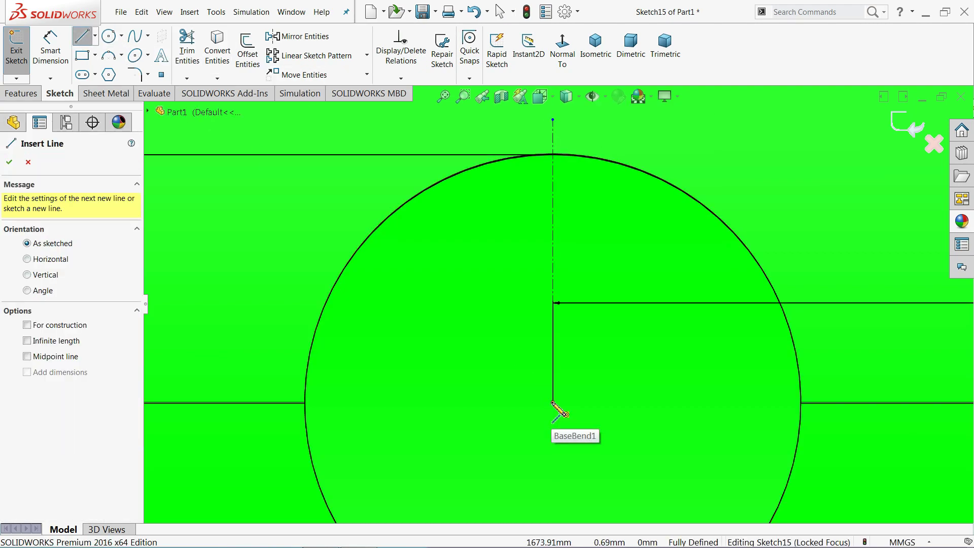
click(553, 402)
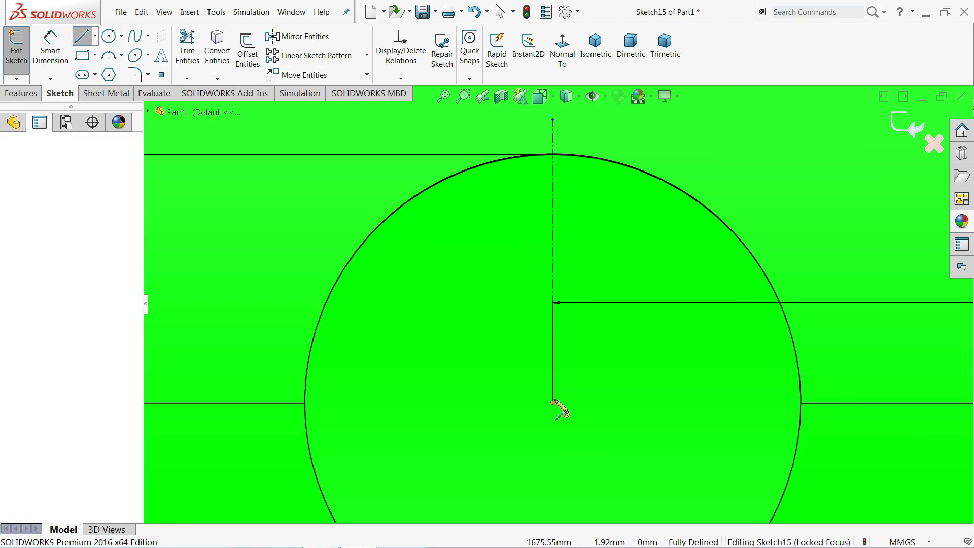
click(604, 127)
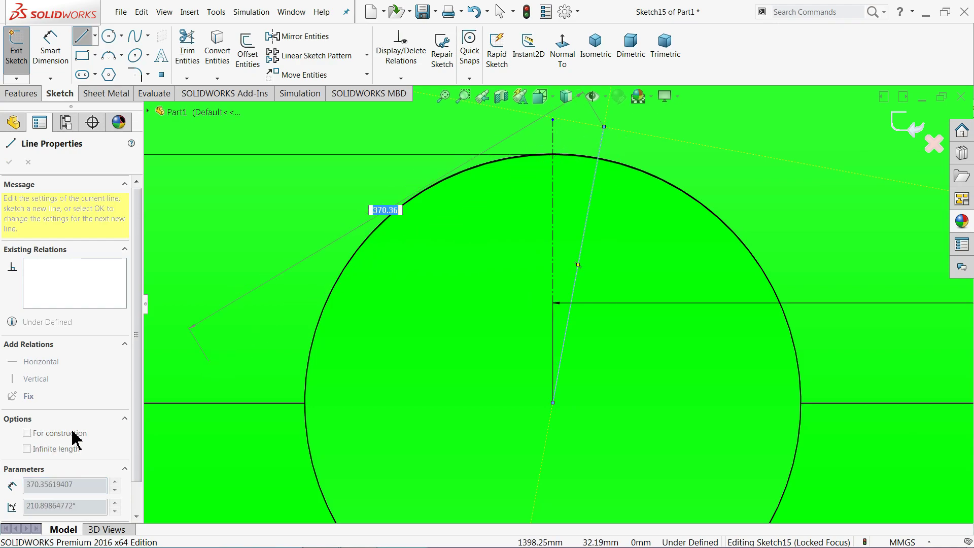
right_click(157, 412)
click(205, 383)
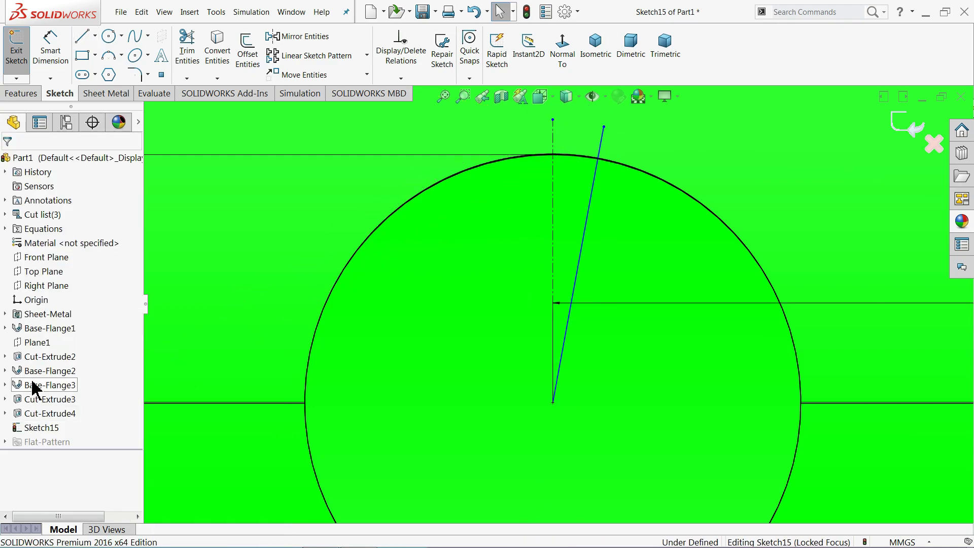
click(587, 218)
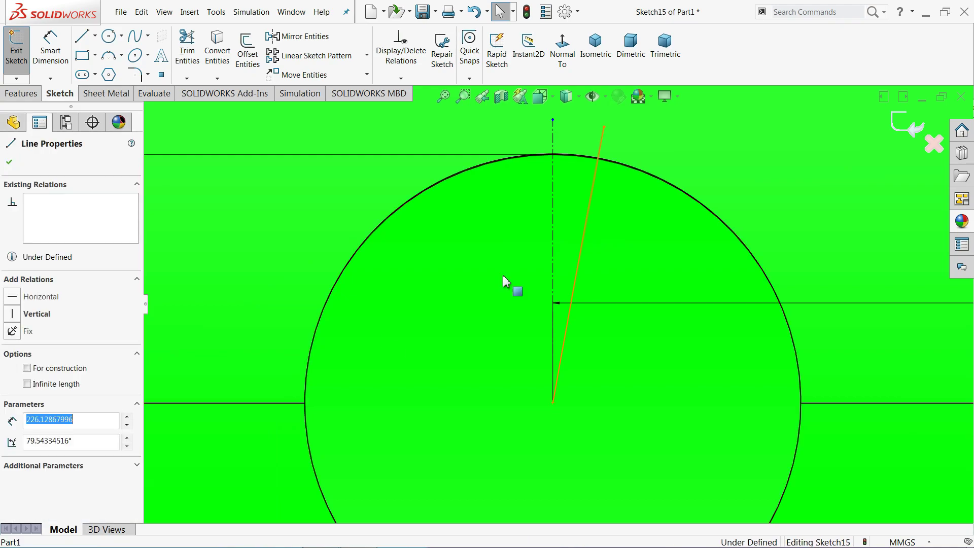
click(60, 370)
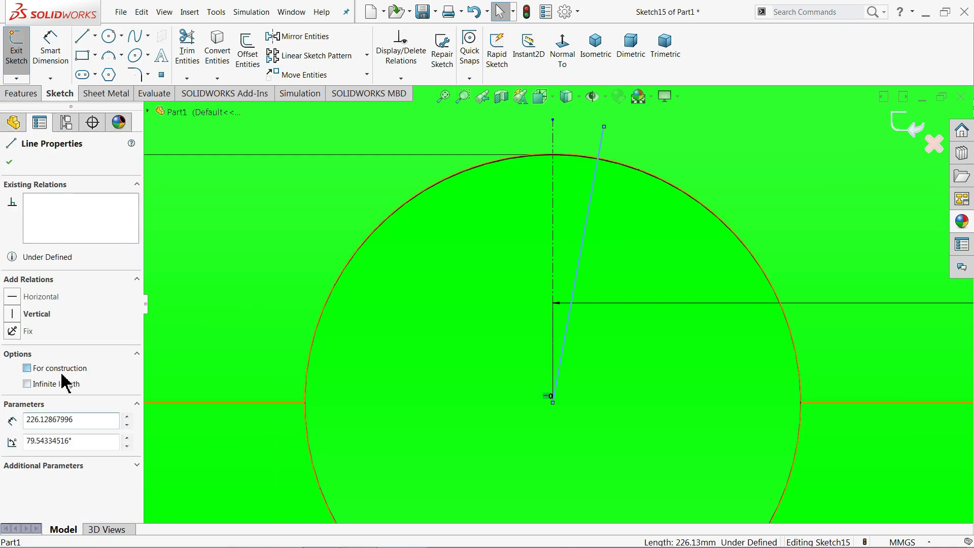
click(10, 162)
- Mirror the slanted construction line about the vertical centerline
click(300, 36)
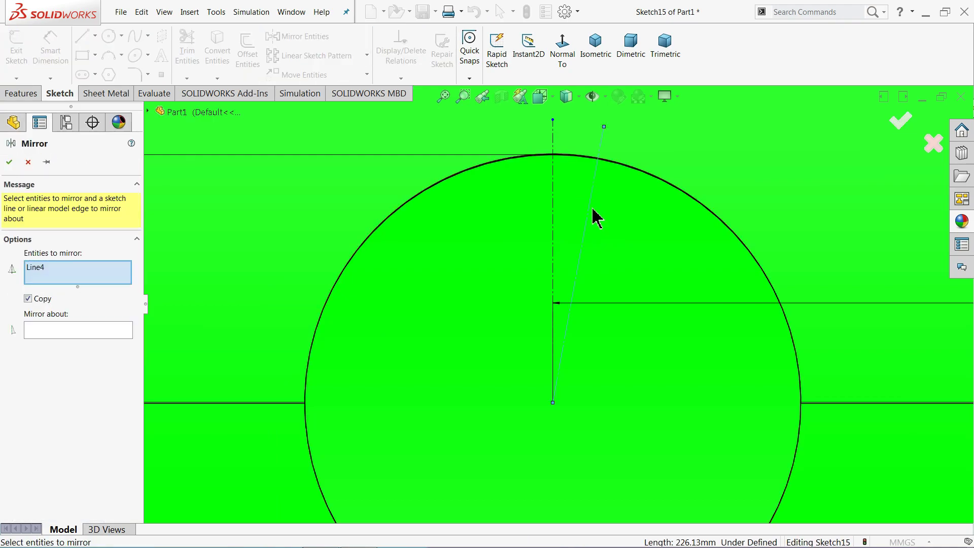
click(79, 334)
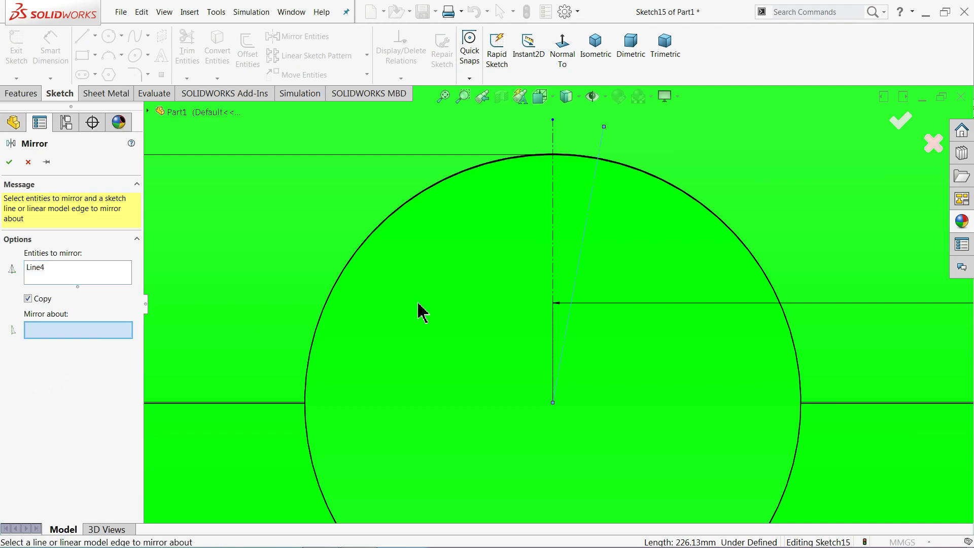
click(552, 261)
click(10, 162)
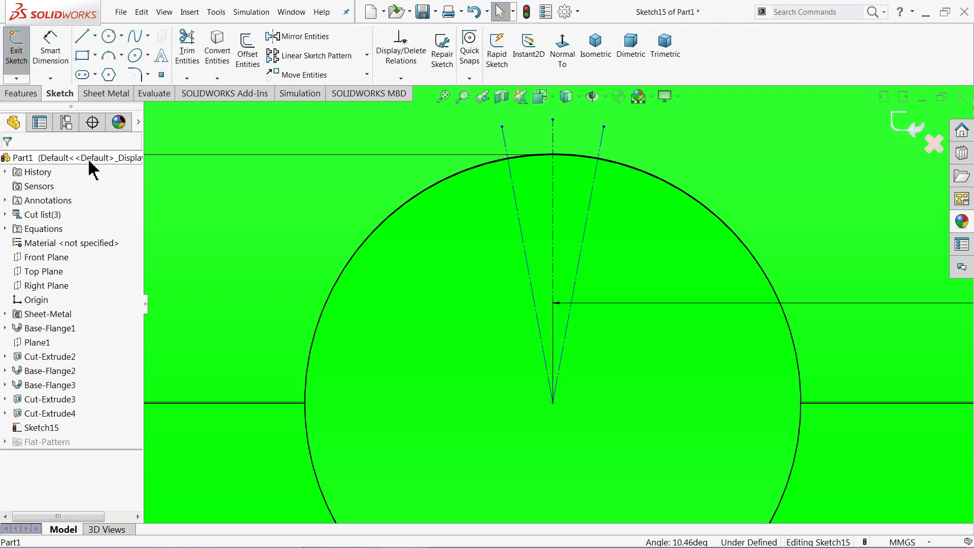
click(187, 51)
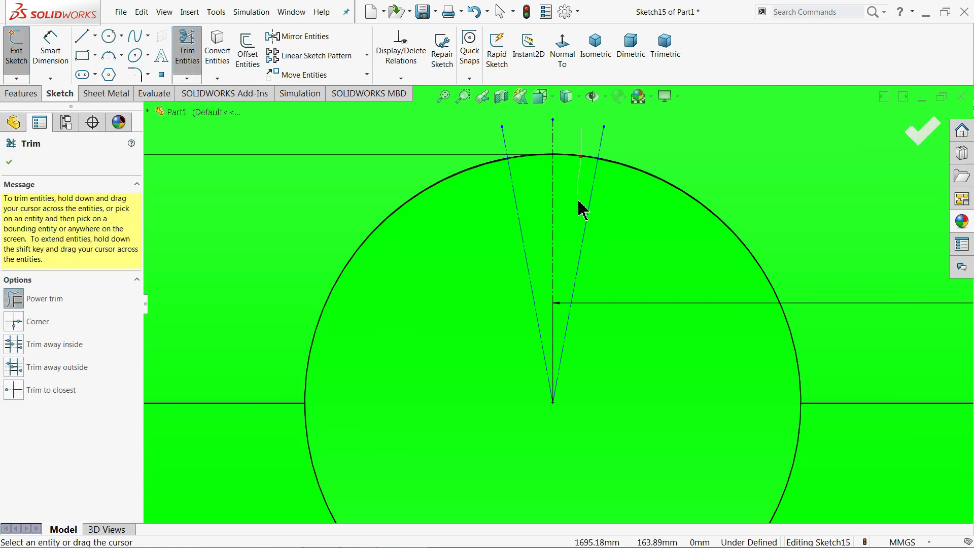
- Dimension the 1 mm gap between the lines' circle intersections, view Isometric, and exit the sketch
click(48, 58)
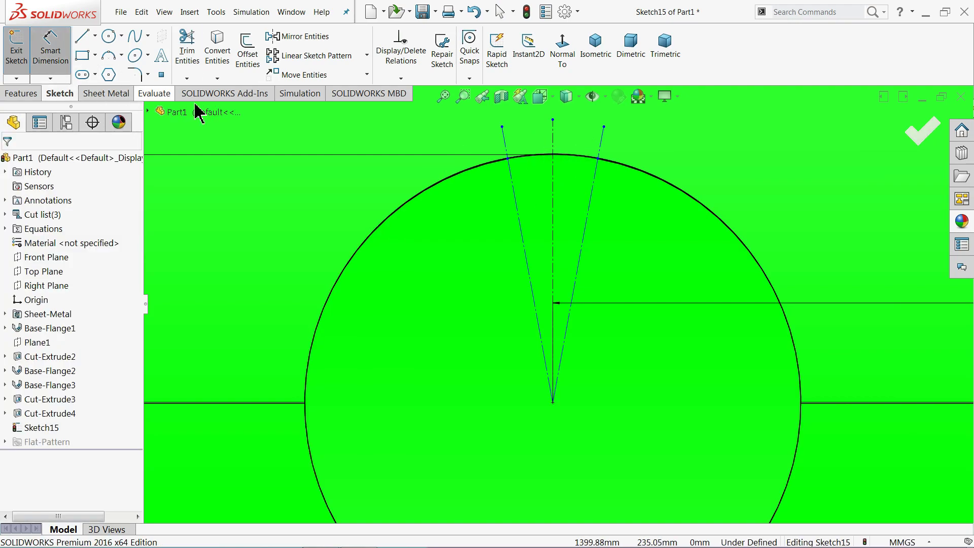
click(508, 159)
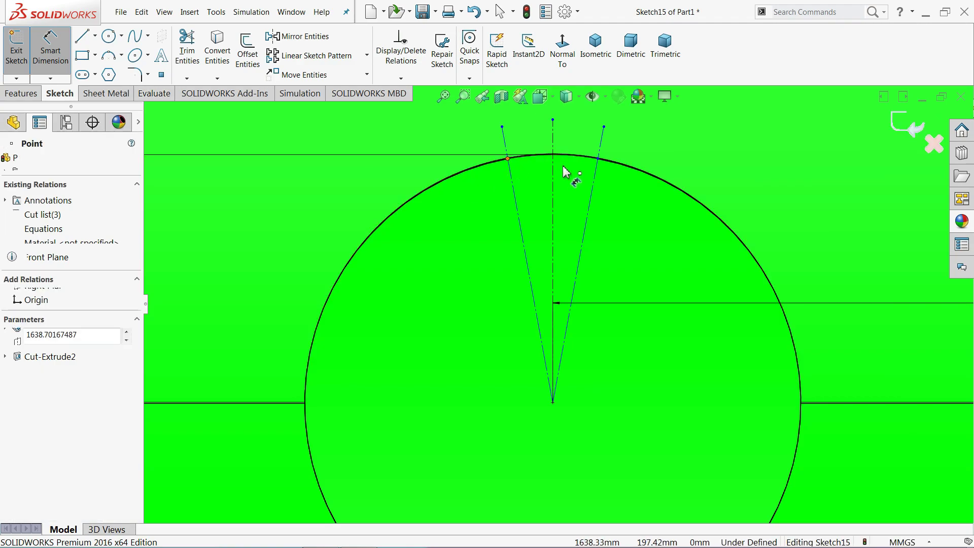
click(598, 159)
click(581, 133)
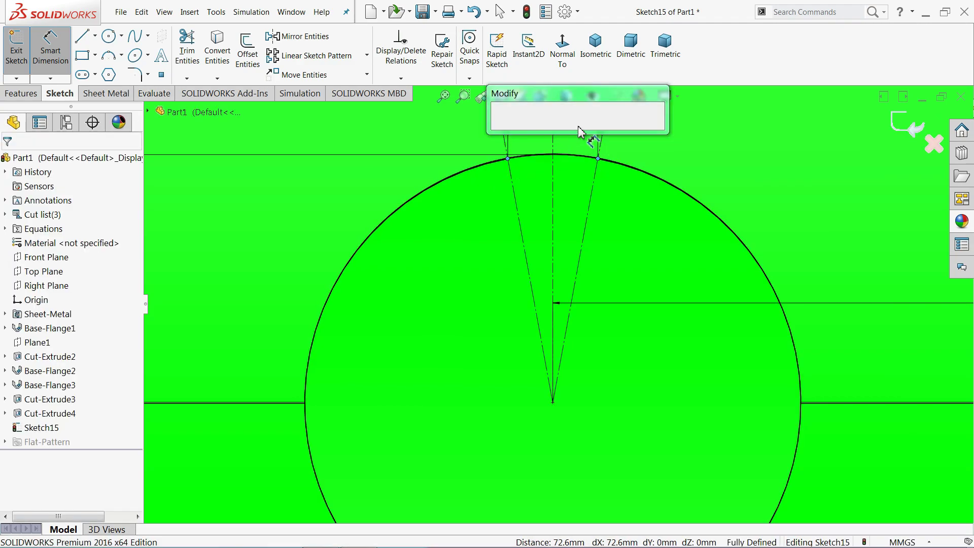
key(Return)
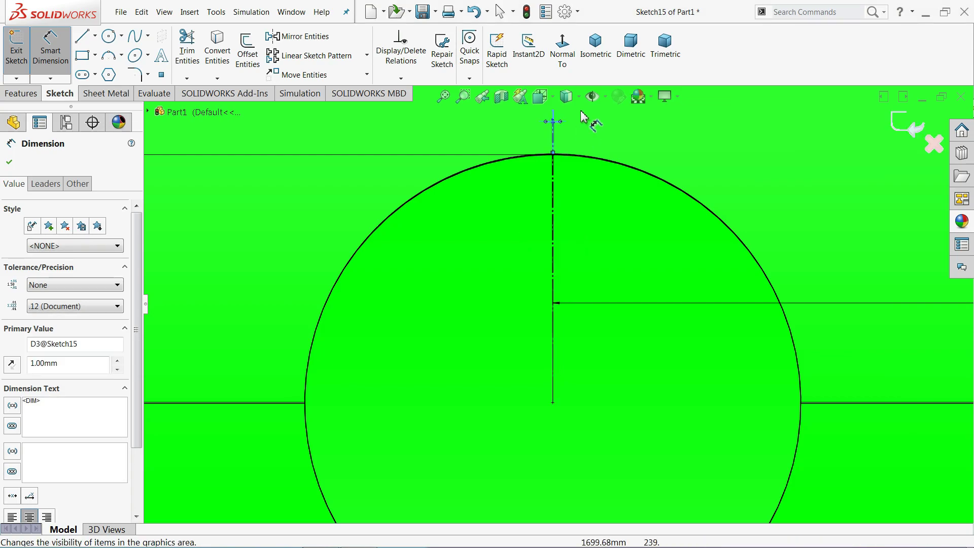
click(599, 61)
scroll(743, 228, down, 2)
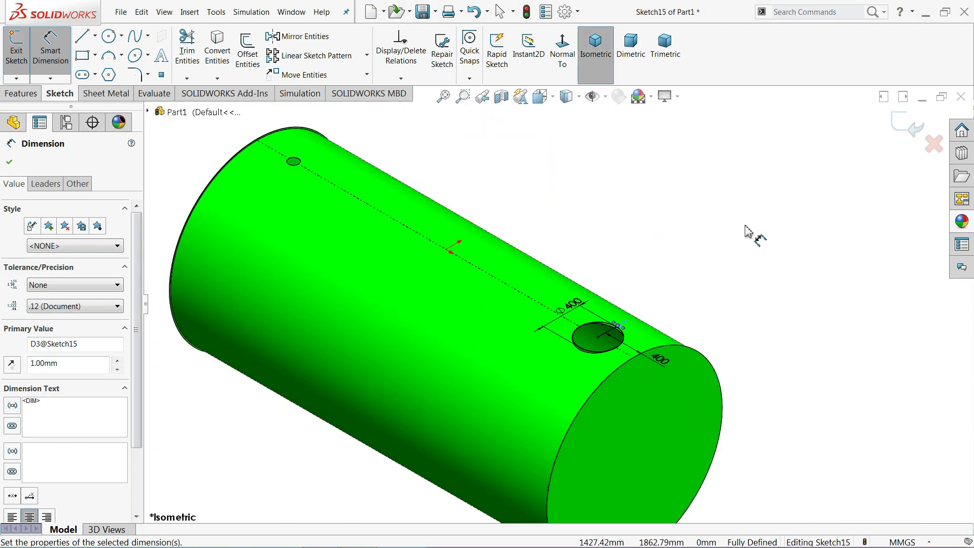
scroll(750, 261, down, 3)
click(908, 134)
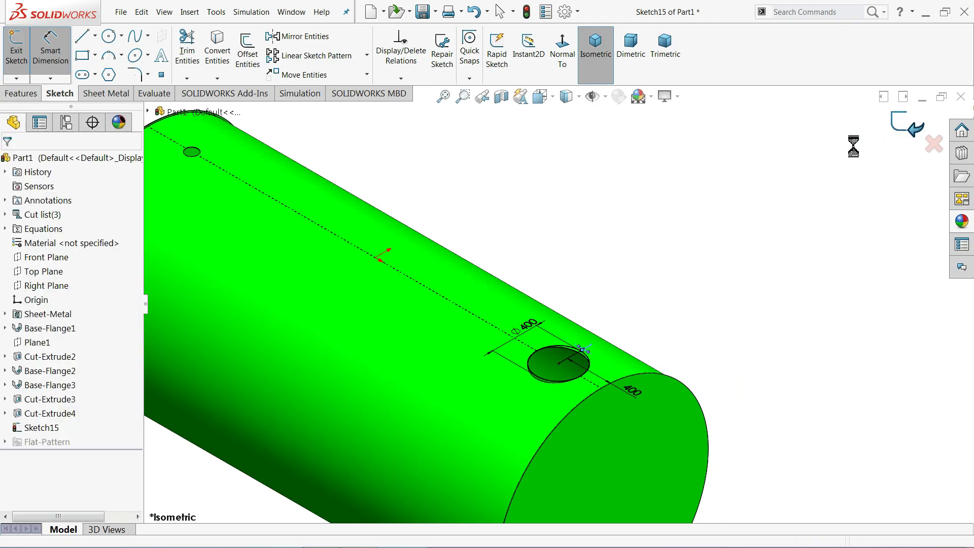
- Start a base flange from the nozzle sketch with Mid Plane depth 80 mm
click(106, 94)
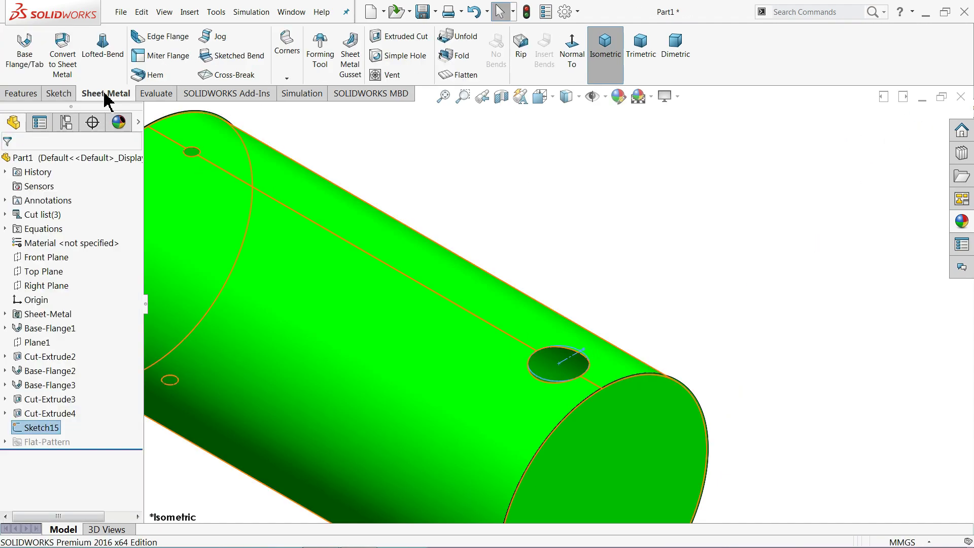
click(45, 69)
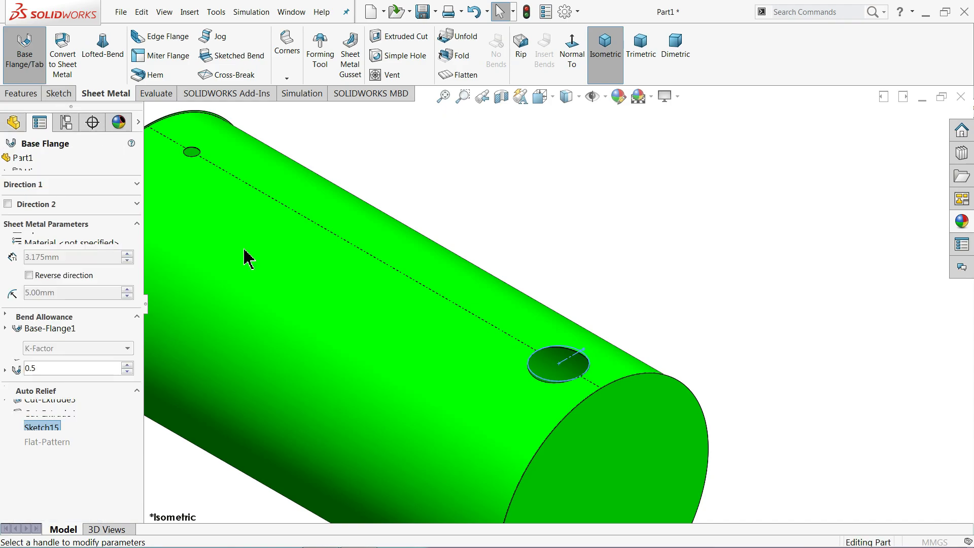
scroll(565, 378, down, 5)
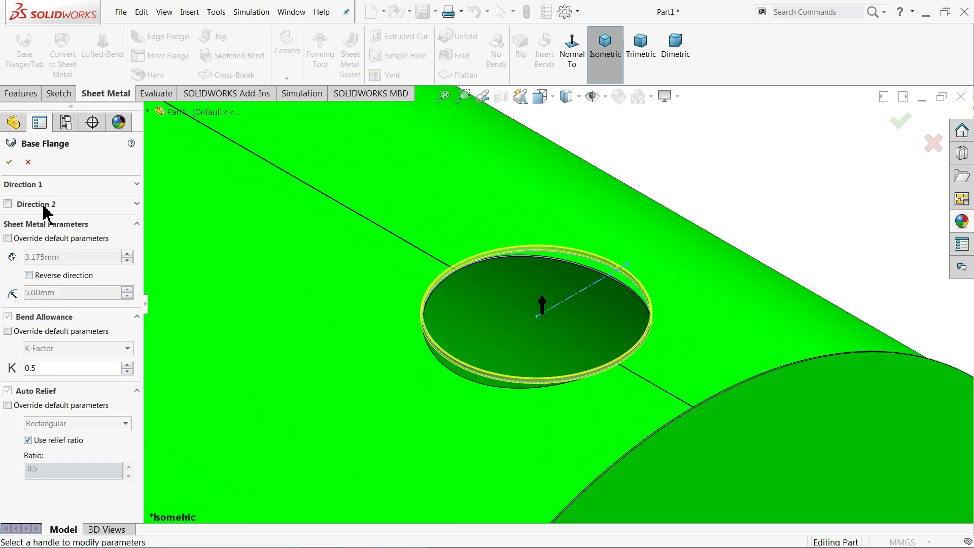
click(57, 184)
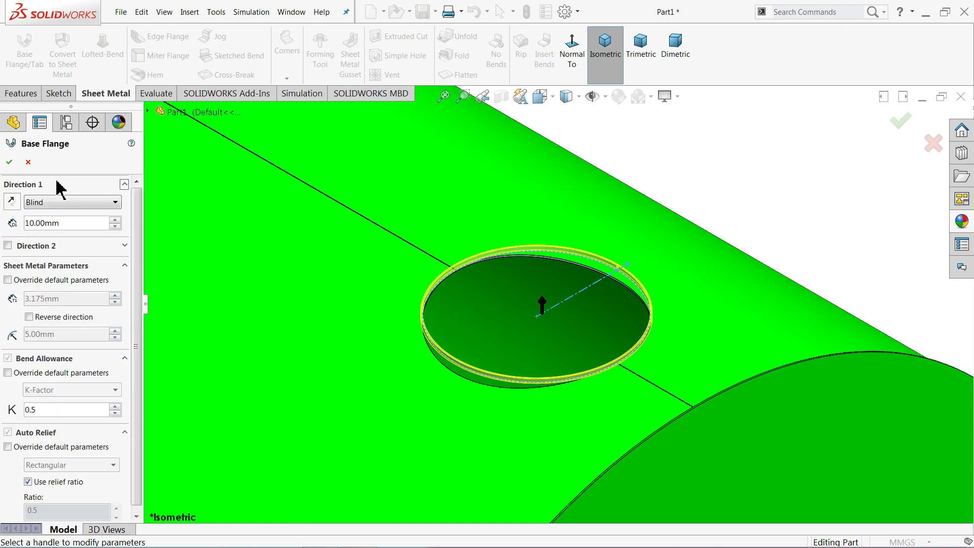
click(55, 212)
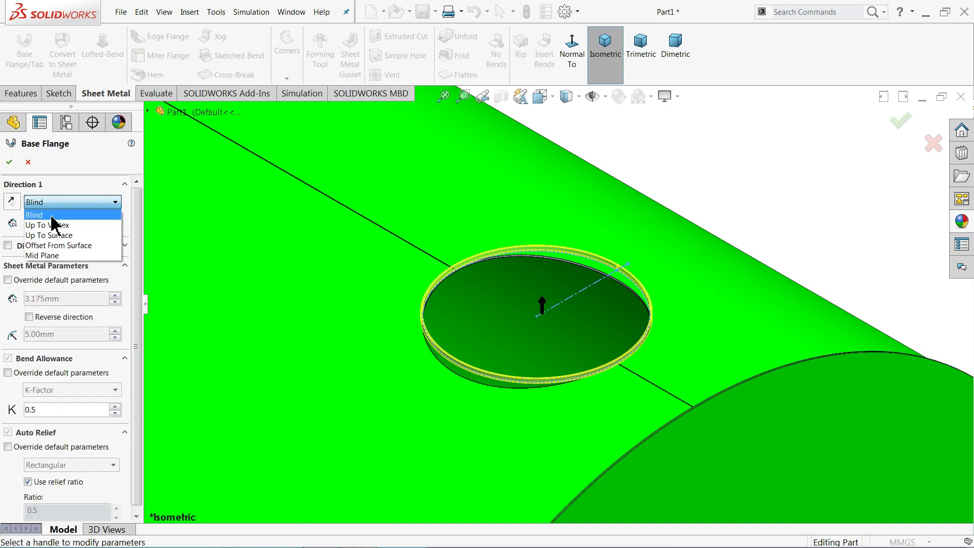
click(51, 255)
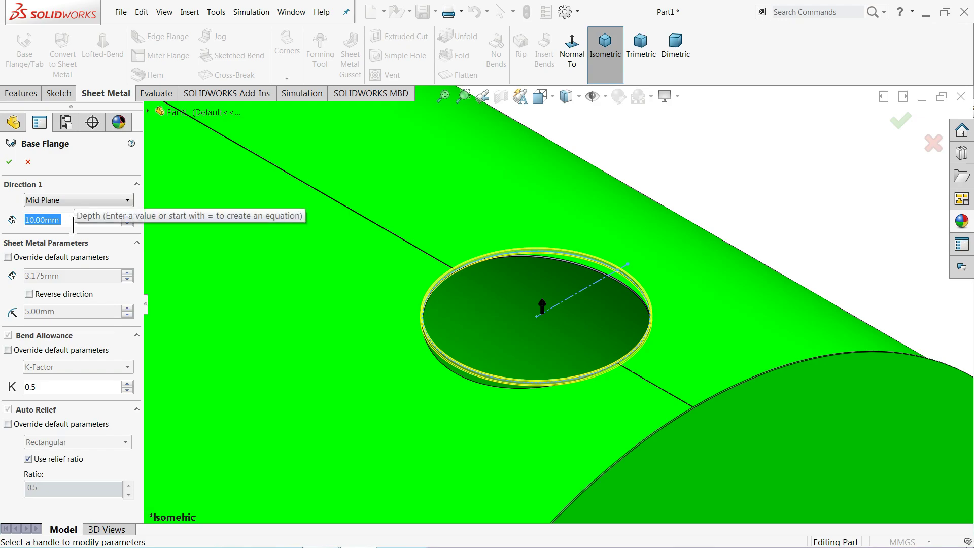
text(80)
key(Return)
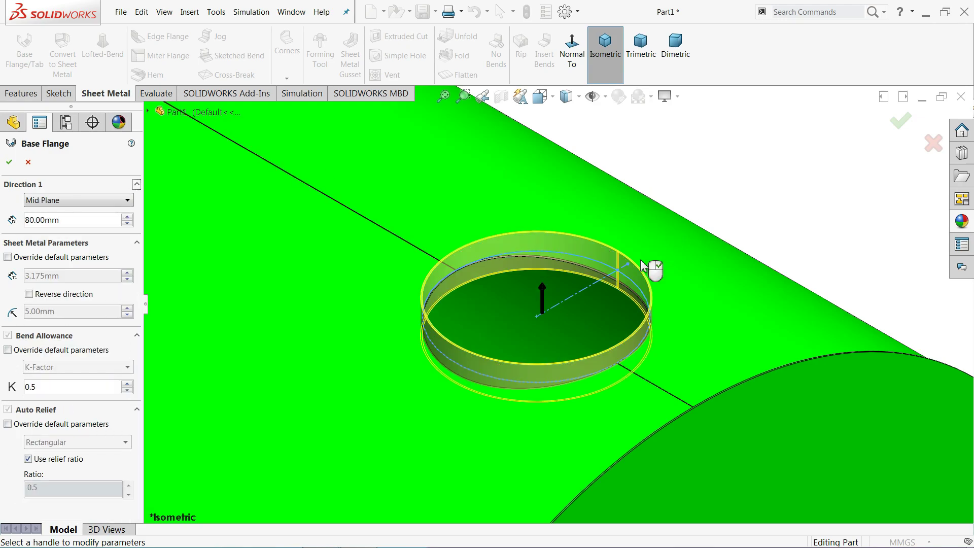
- Keep default sheet metal parameters, reverse the thickness direction, and accept Base-Flange4
scroll(568, 358, down, 2)
scroll(530, 362, down, 2)
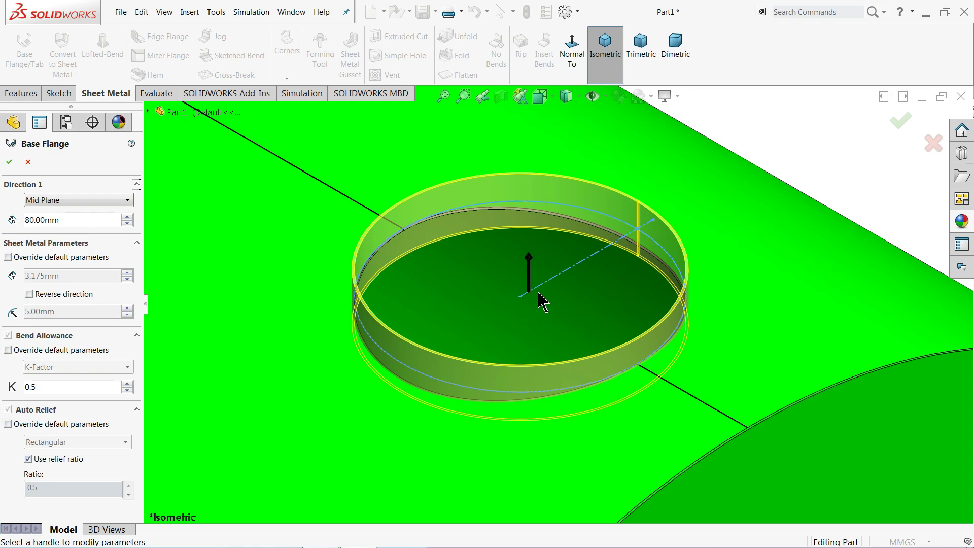
scroll(542, 302, up, 2)
scroll(600, 348, up, 3)
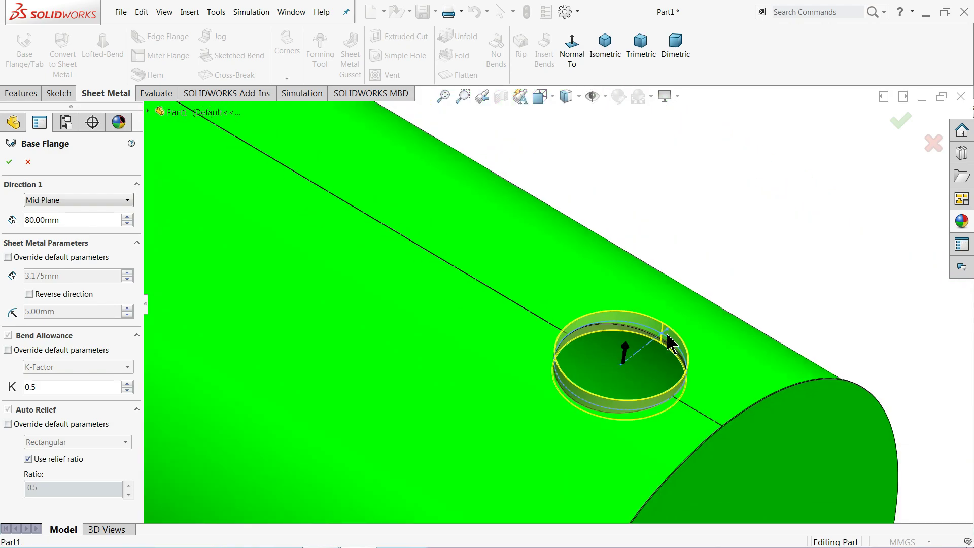
scroll(667, 339, up, 1)
scroll(662, 370, up, 1)
scroll(680, 320, up, 3)
scroll(691, 258, up, 1)
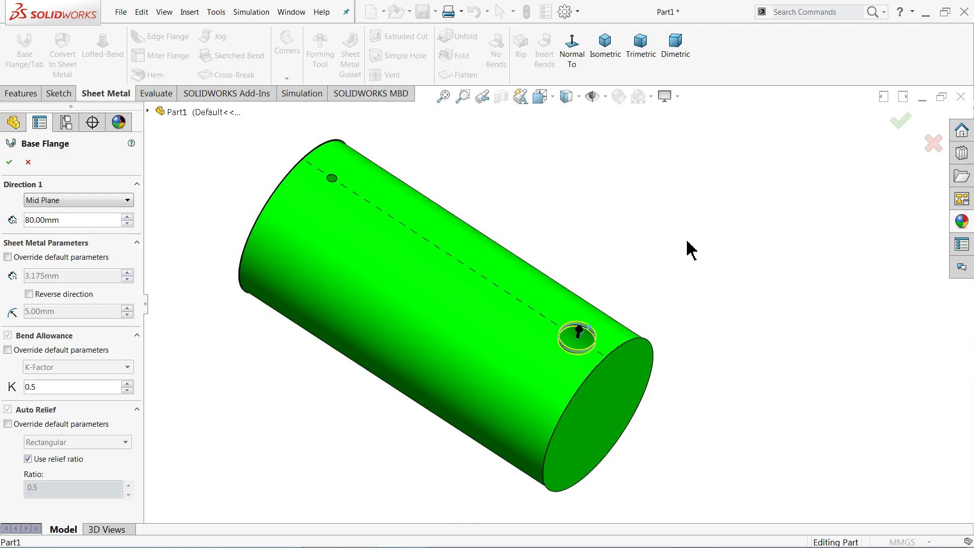
middle_drag(688, 269, 685, 341)
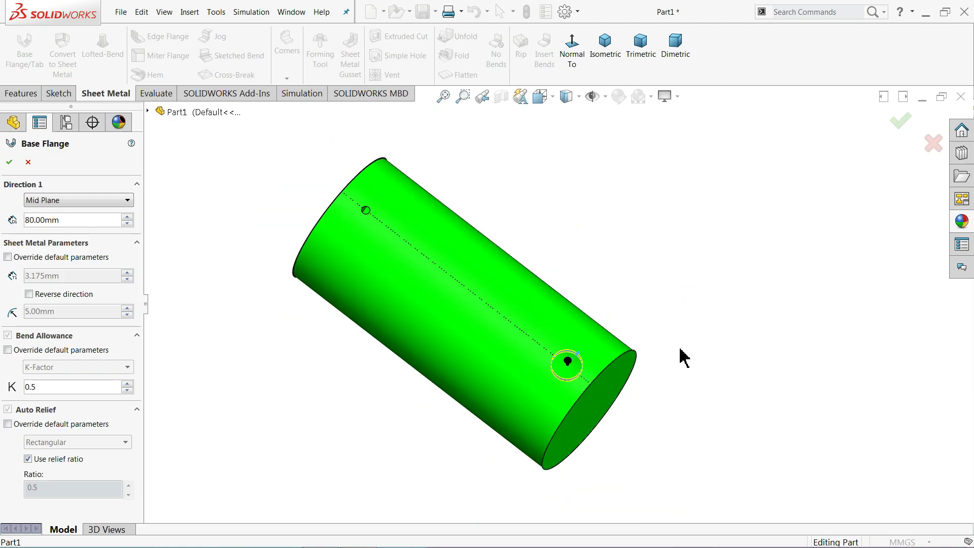
scroll(571, 381, down, 2)
scroll(661, 355, down, 2)
scroll(556, 319, down, 2)
scroll(562, 290, down, 1)
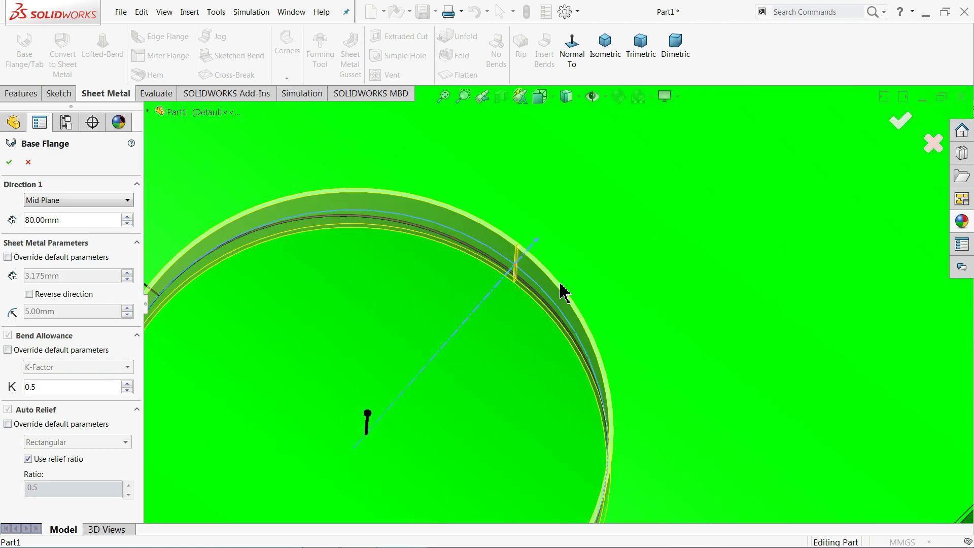
mouse_move(561, 285)
middle_down()
mouse_move(575, 253)
mouse_move(548, 311)
mouse_move(560, 338)
mouse_move(560, 326)
middle_up()
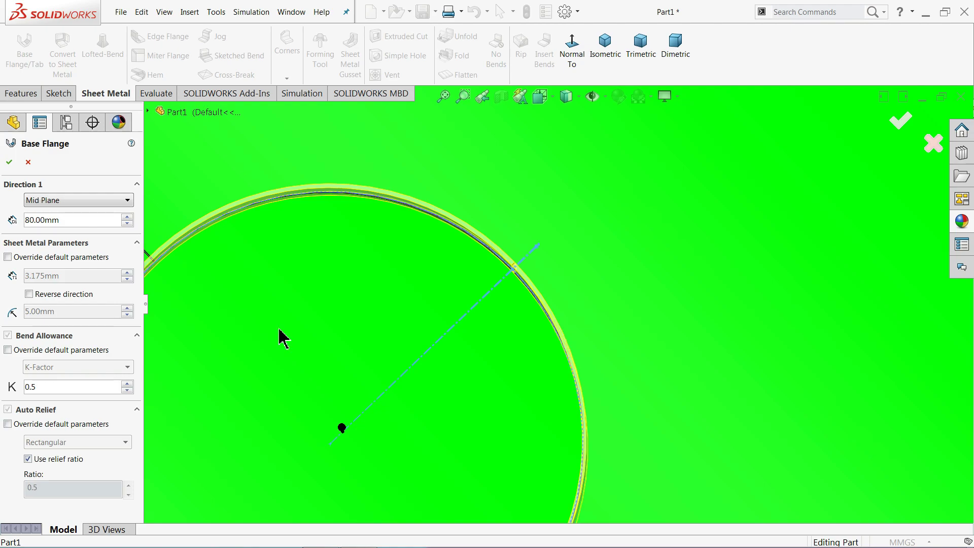
click(7, 258)
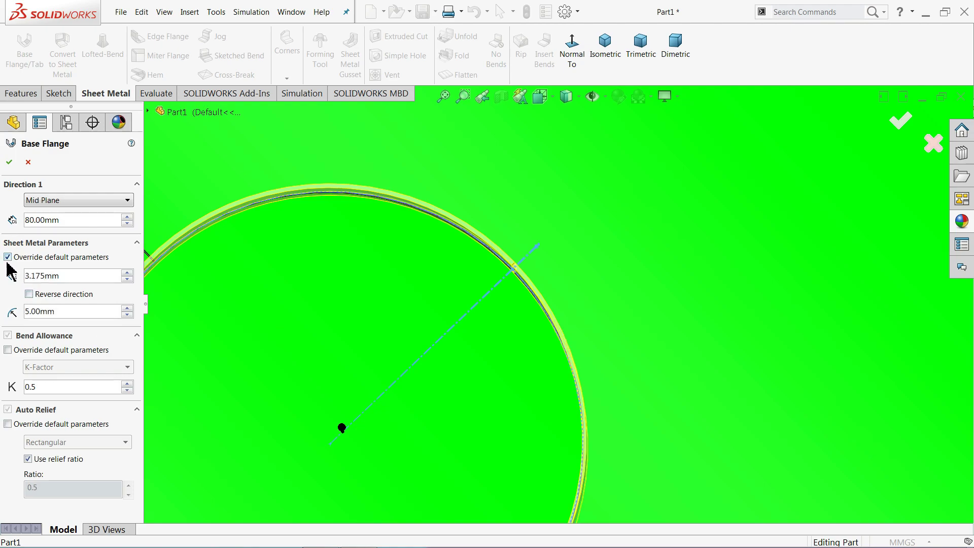
click(7, 259)
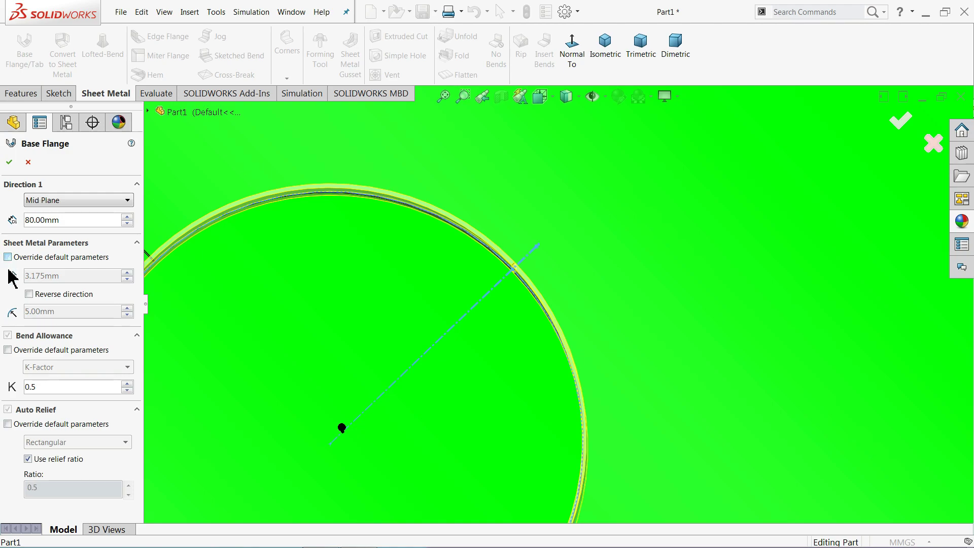
click(29, 293)
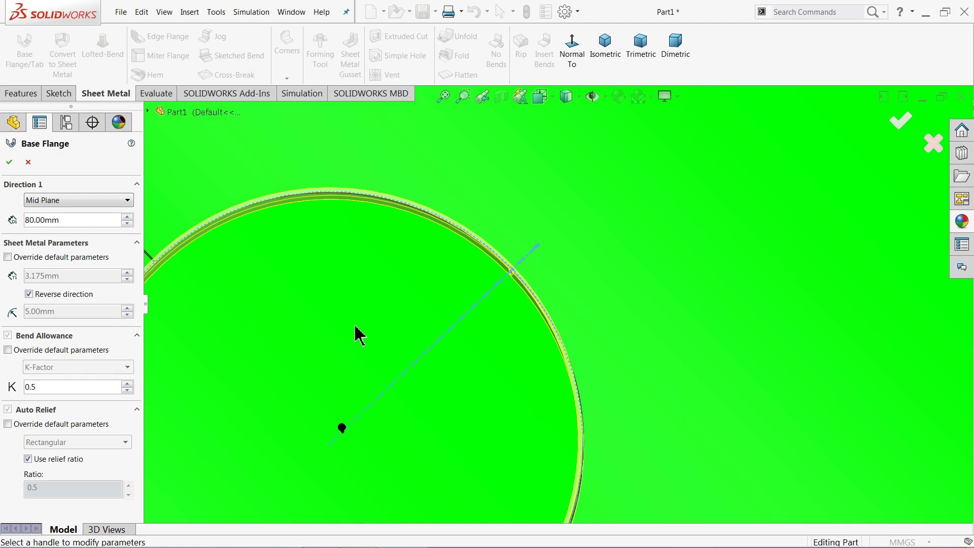
click(10, 160)
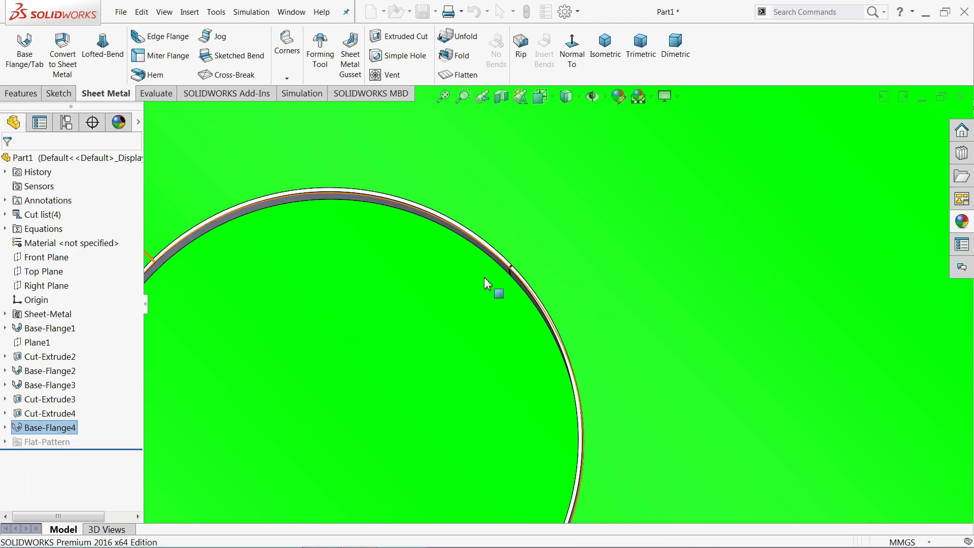
- Expand Cut list(4) and inspect the sheet bodies Sheet<2> and Sheet<4>
click(36, 215)
scroll(482, 285, up, 5)
scroll(486, 288, up, 5)
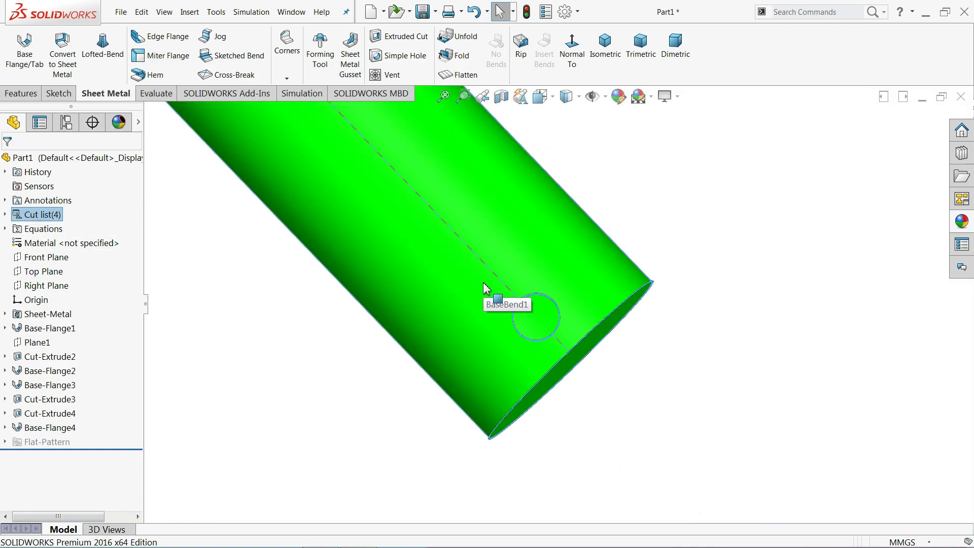
scroll(491, 291, up, 3)
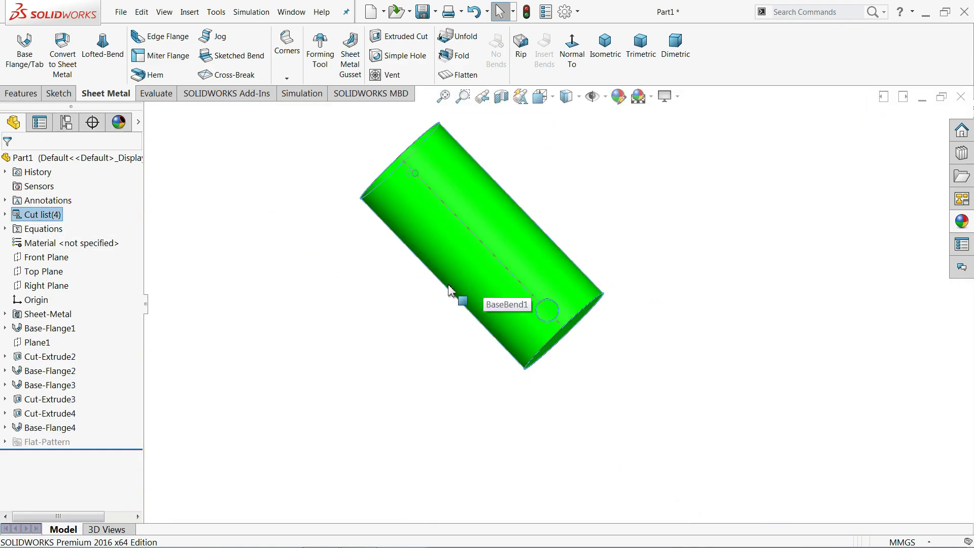
click(5, 214)
click(51, 245)
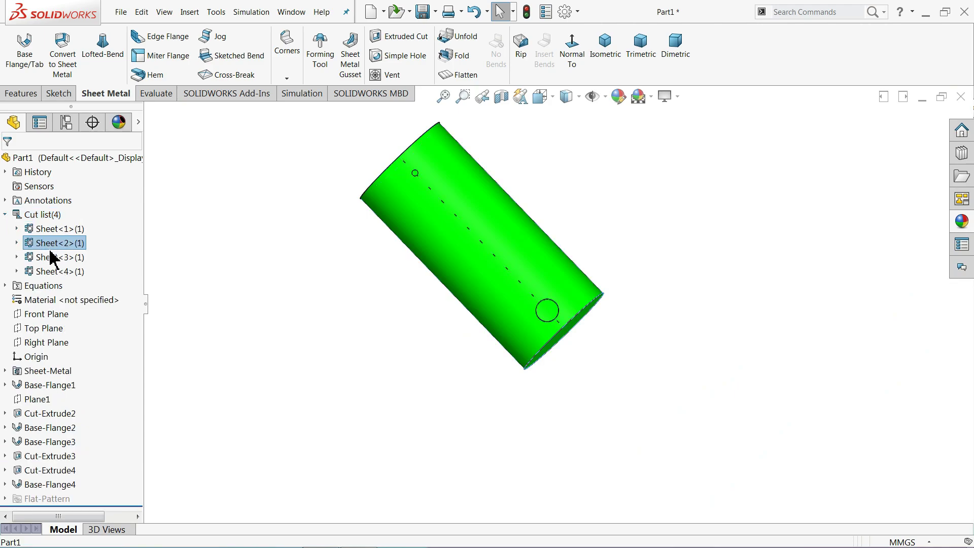
click(49, 257)
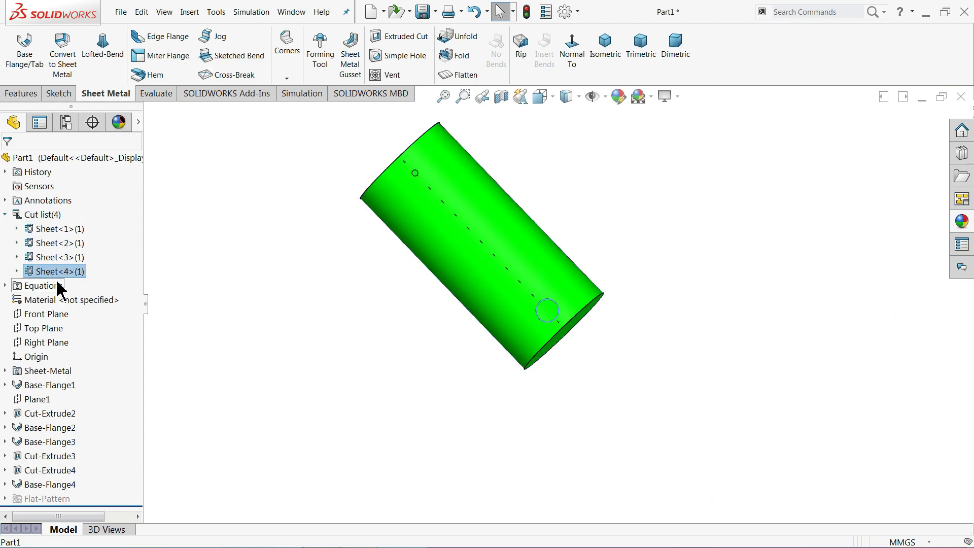
- Collapse the cut list and select Base-Flange4 to edit its appearance
middle_drag(375, 334, 489, 217)
scroll(507, 238, down, 3)
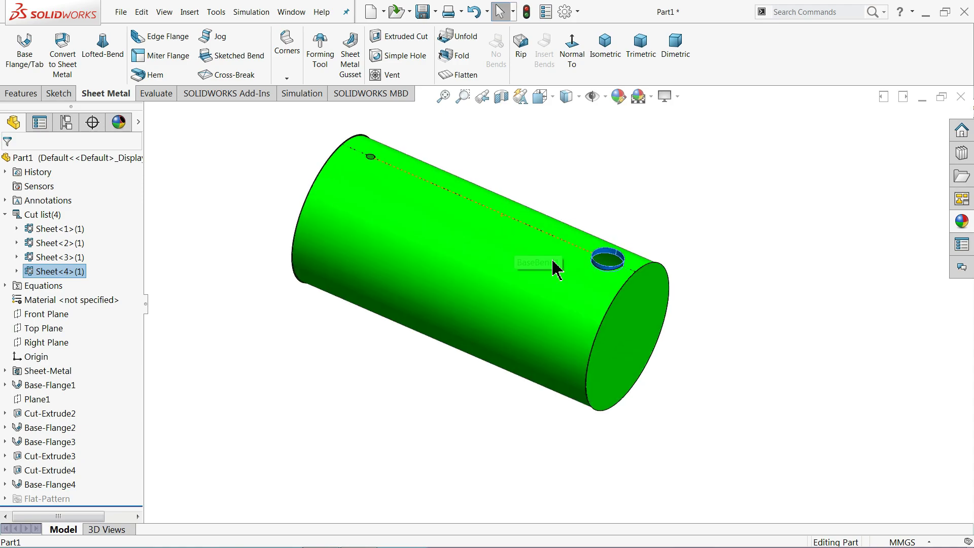
click(197, 208)
click(6, 214)
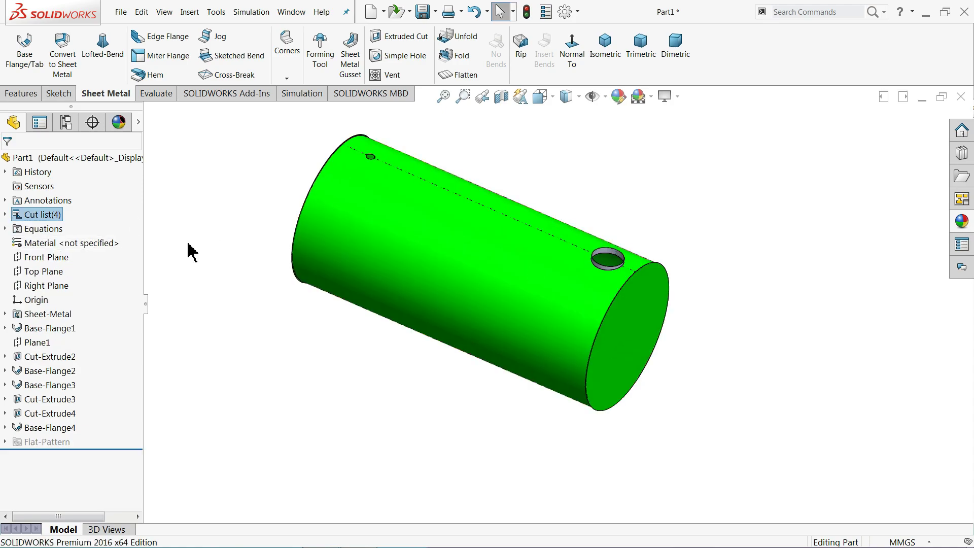
middle_drag(206, 262, 200, 253)
scroll(614, 269, down, 2)
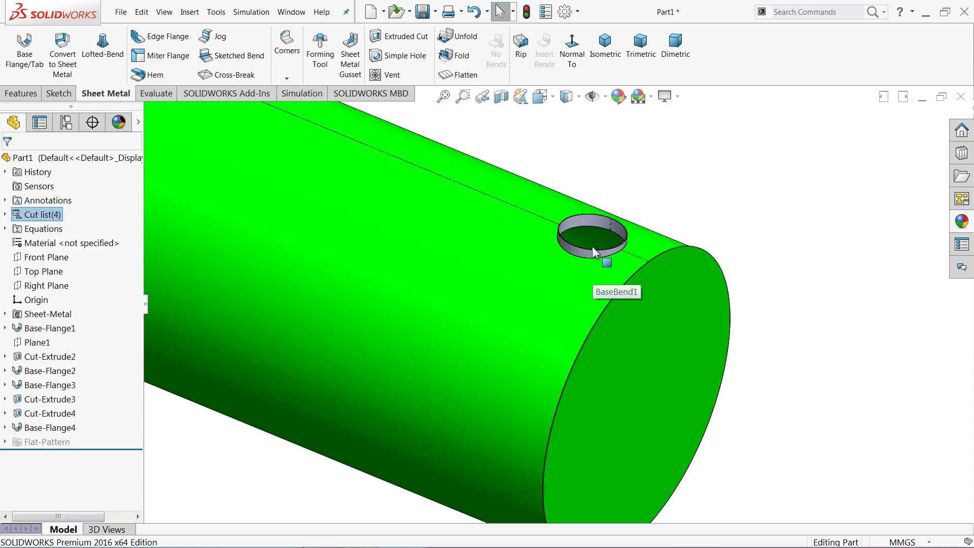
scroll(614, 268, down, 2)
click(61, 428)
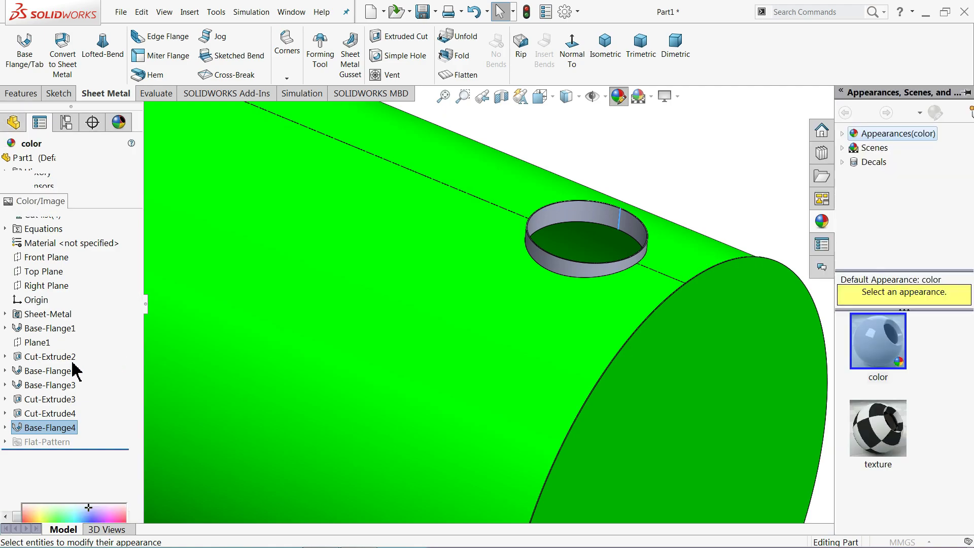
- Colour Base-Flange4 and its BaseBend2 face green to match the shell
click(62, 448)
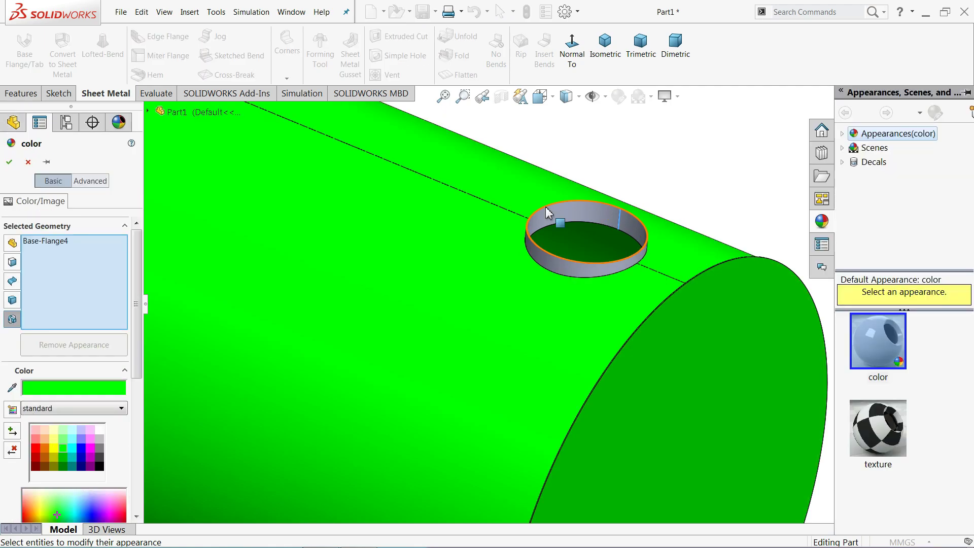
click(576, 218)
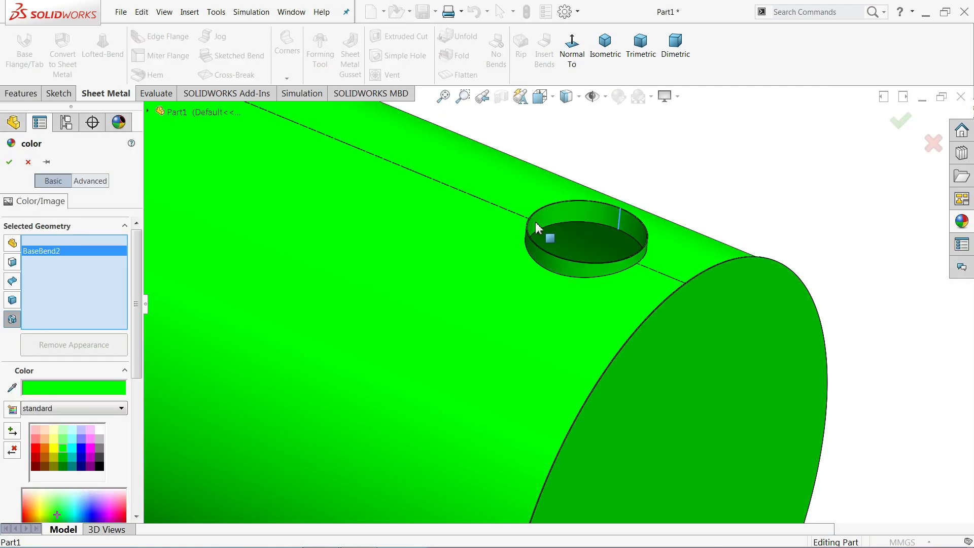
click(9, 161)
scroll(516, 229, up, 2)
scroll(516, 228, up, 3)
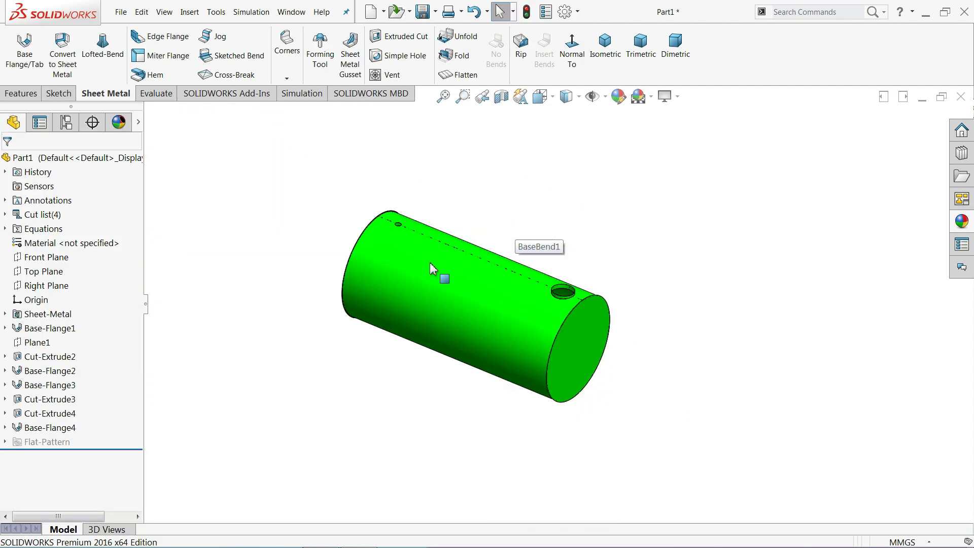
middle_drag(435, 269, 432, 278)
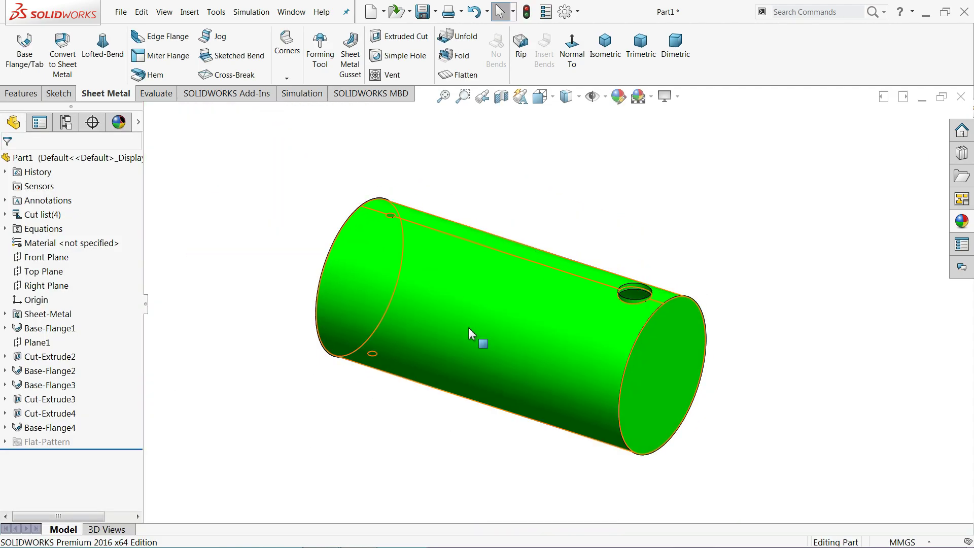
scroll(472, 334, down, 2)
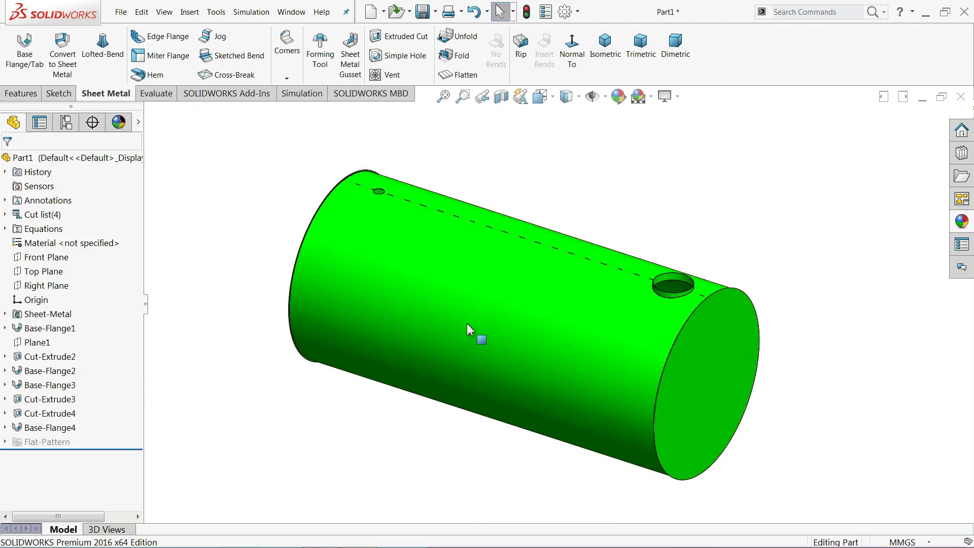
- Create Plane2 parallel to Right Plane at a flipped 1250 mm offset
click(21, 98)
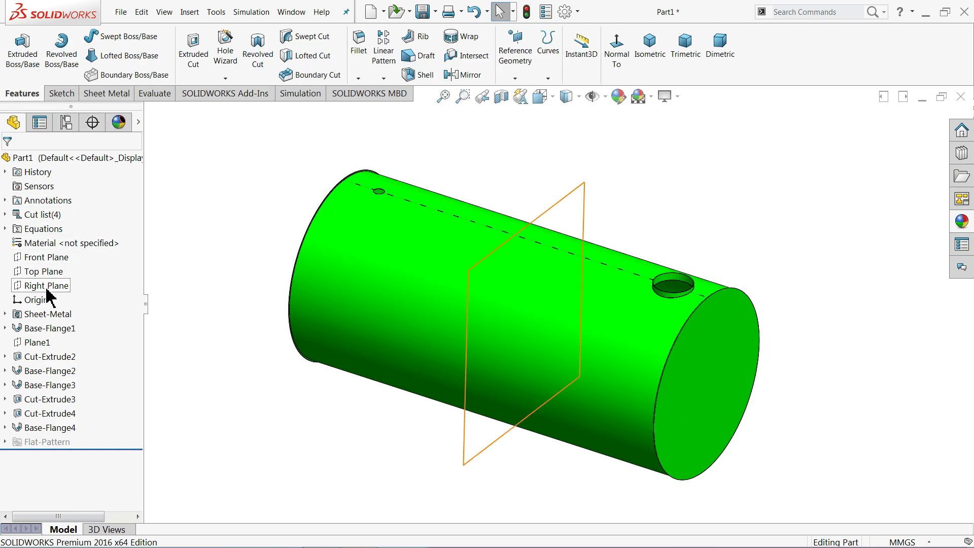
click(76, 286)
click(515, 74)
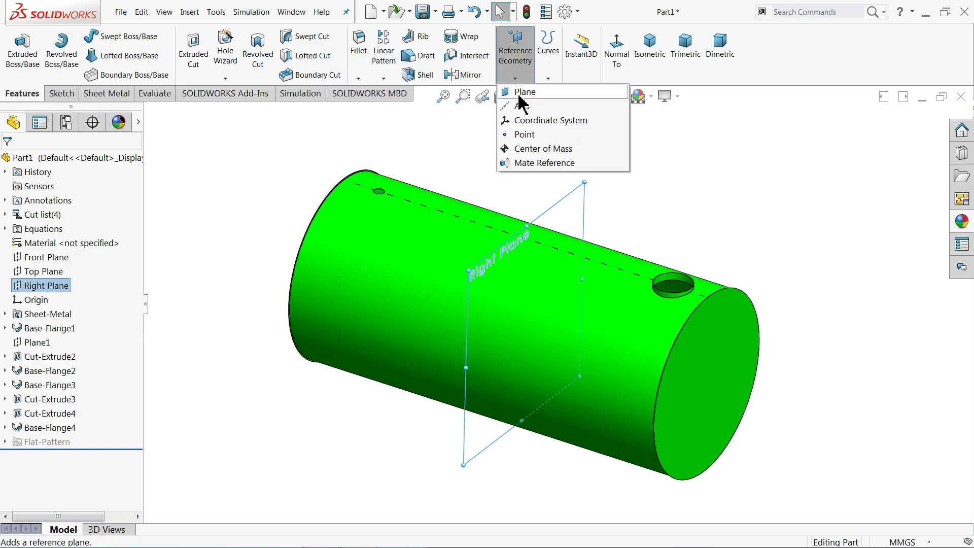
click(522, 92)
text(1250)
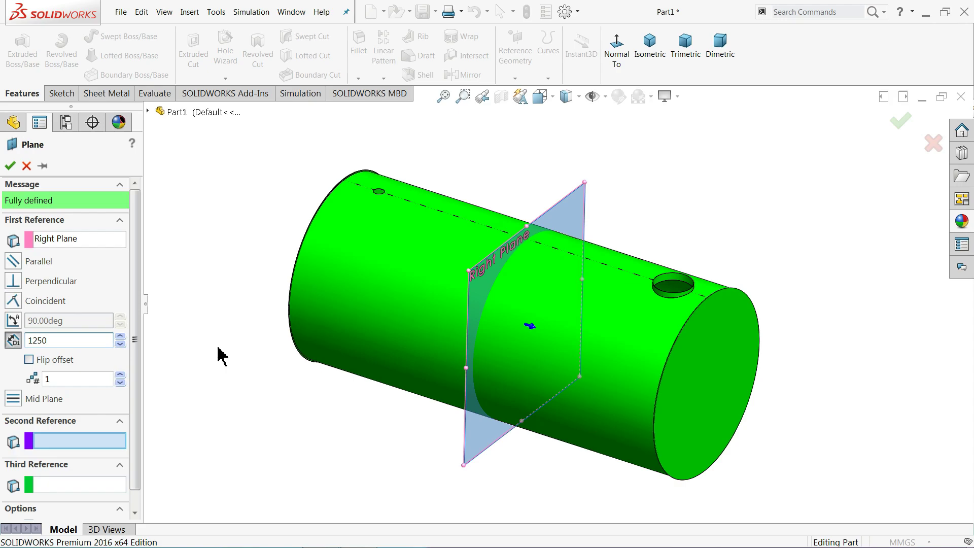
key(Return)
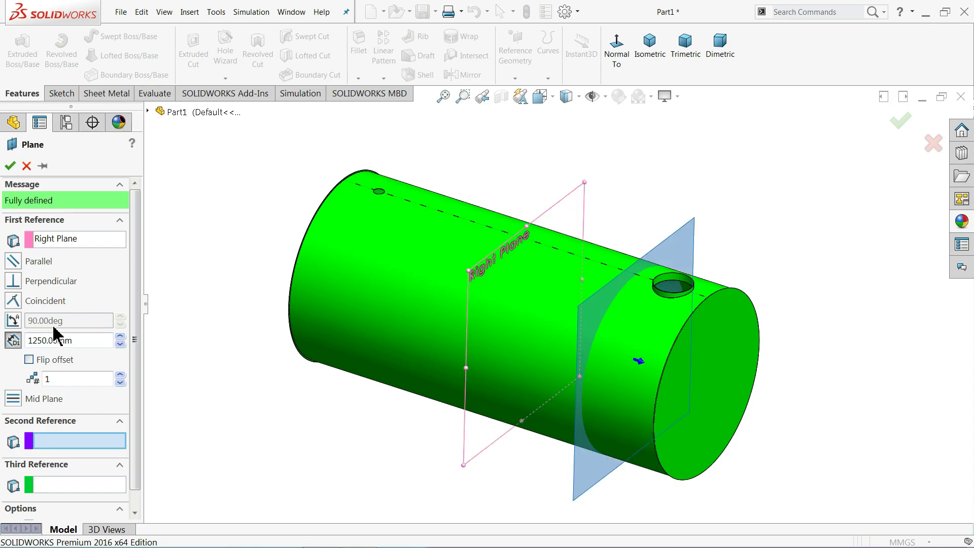
click(29, 360)
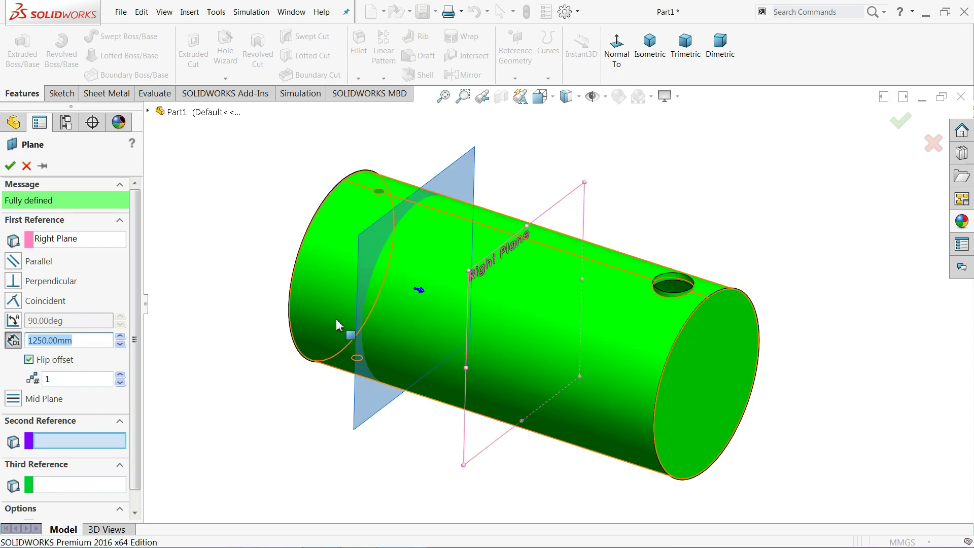
click(14, 169)
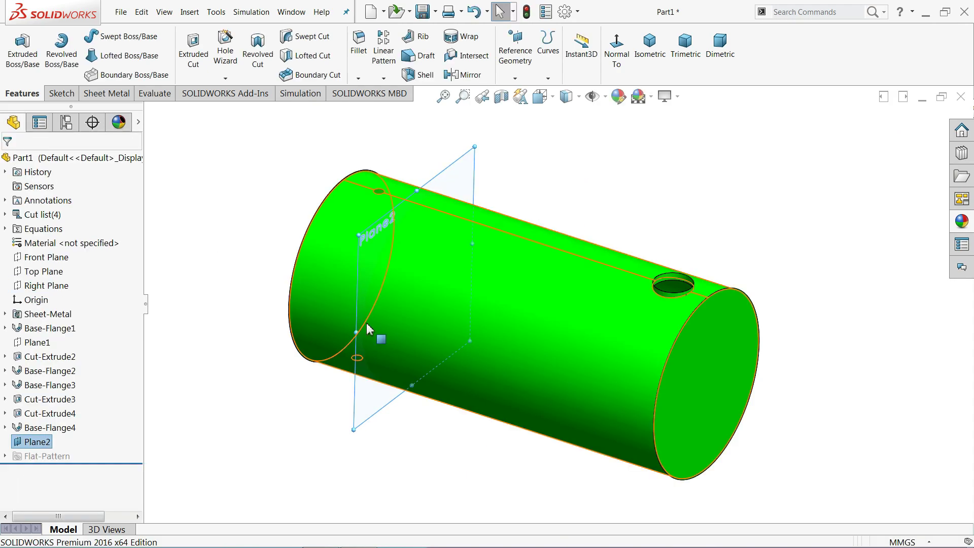
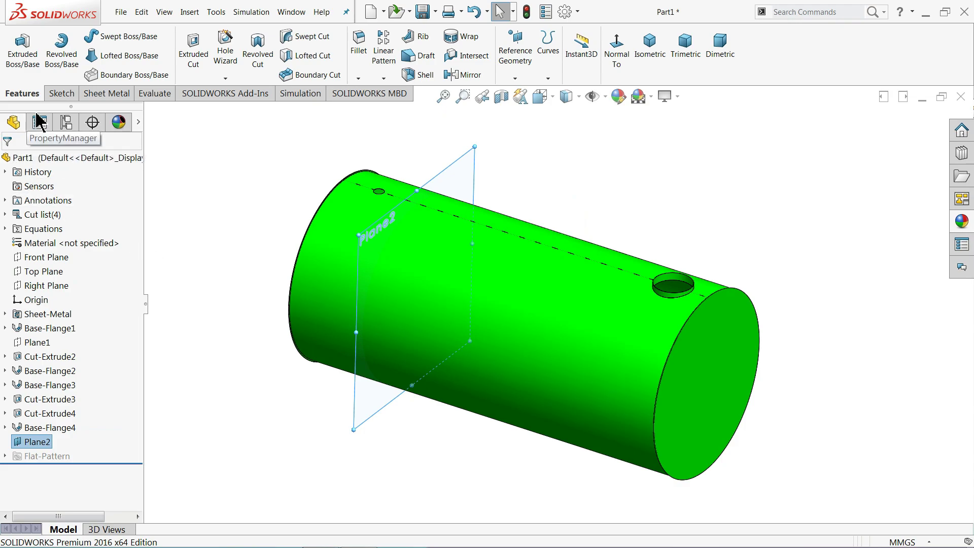
- Inspect the tank's cut-list sheet bodies, then select Plane2
middle_drag(245, 252, 300, 269)
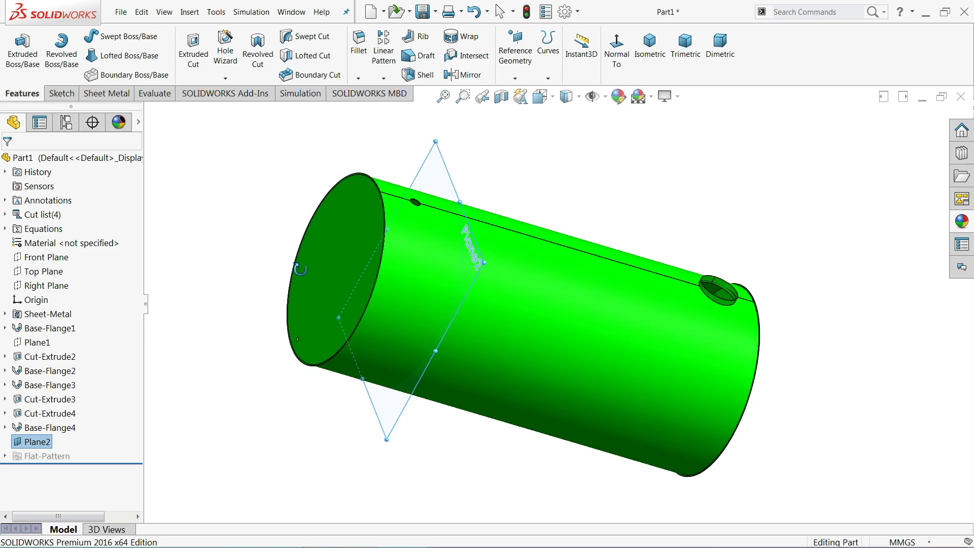
click(333, 265)
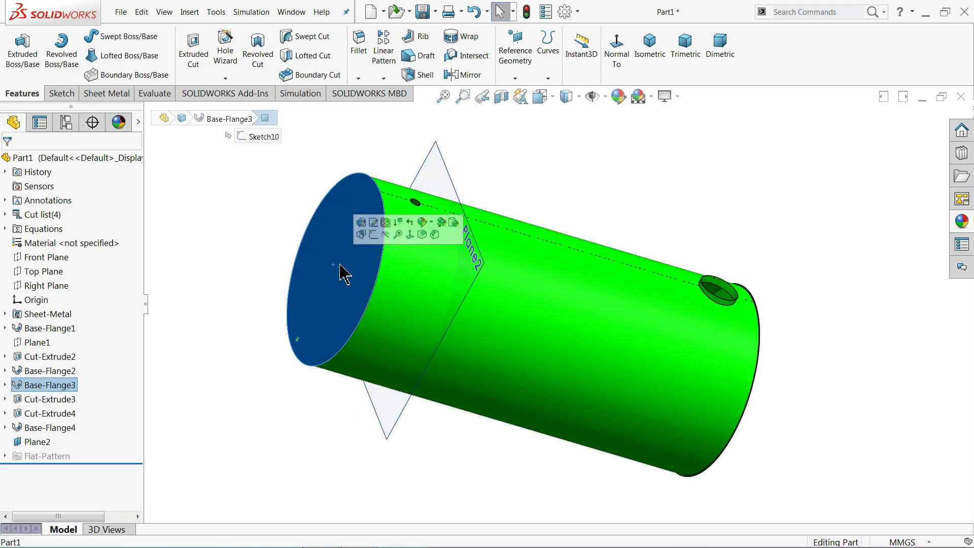
click(7, 215)
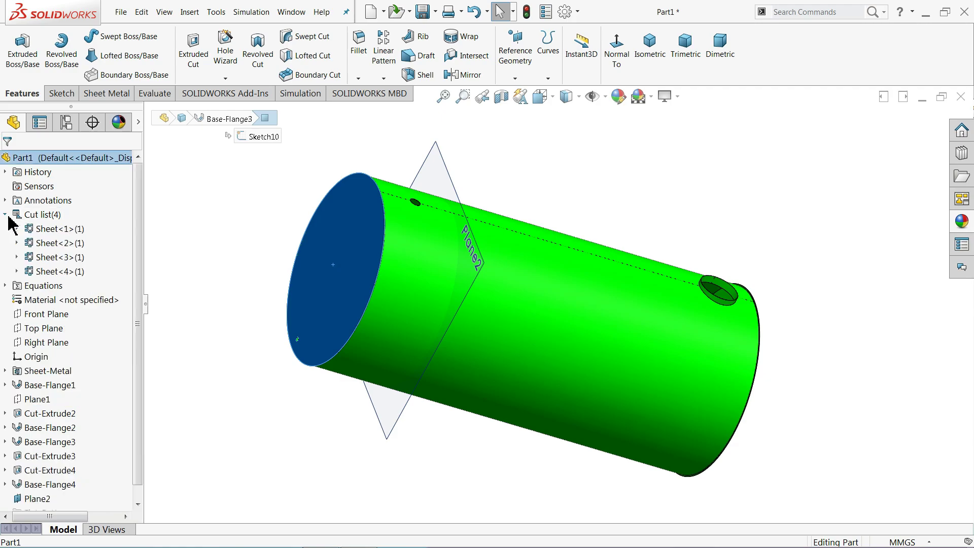
click(62, 245)
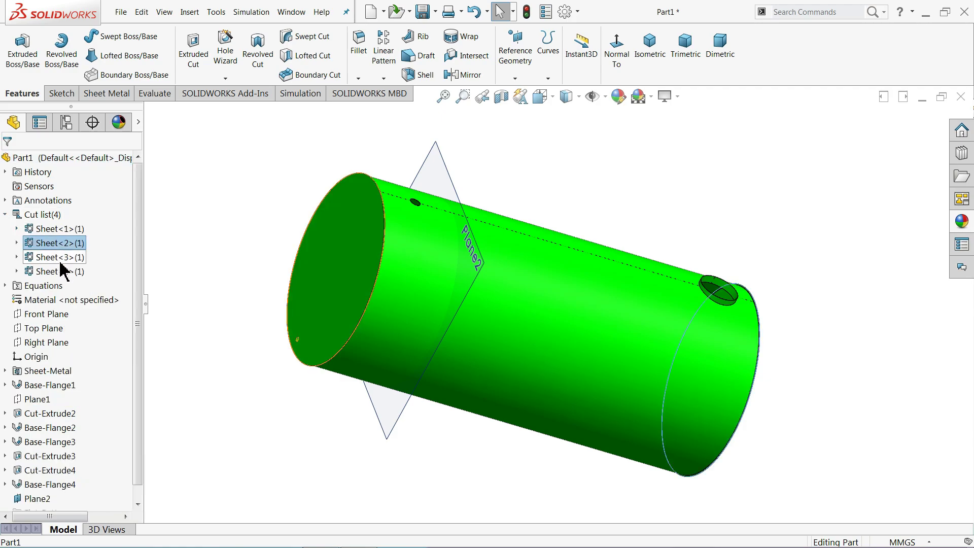
click(62, 258)
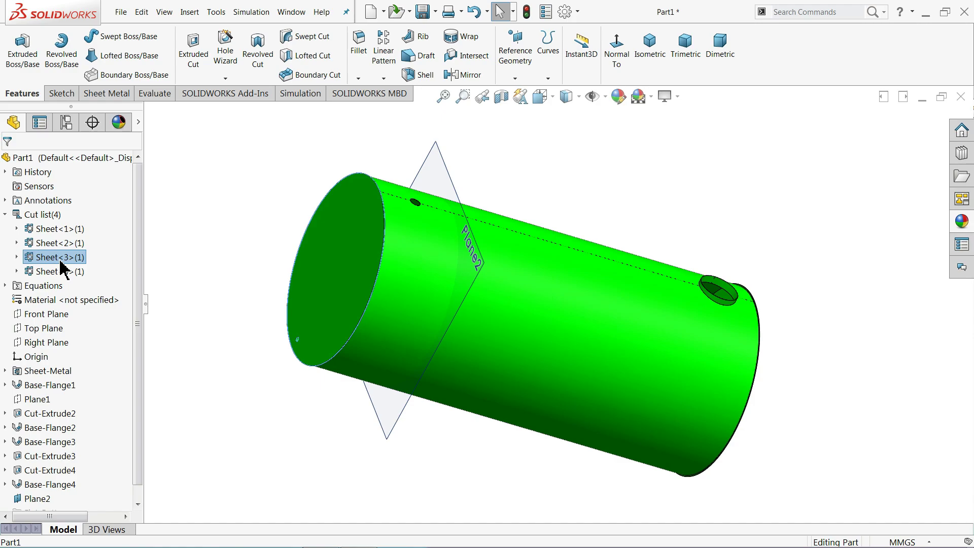
right_click(62, 266)
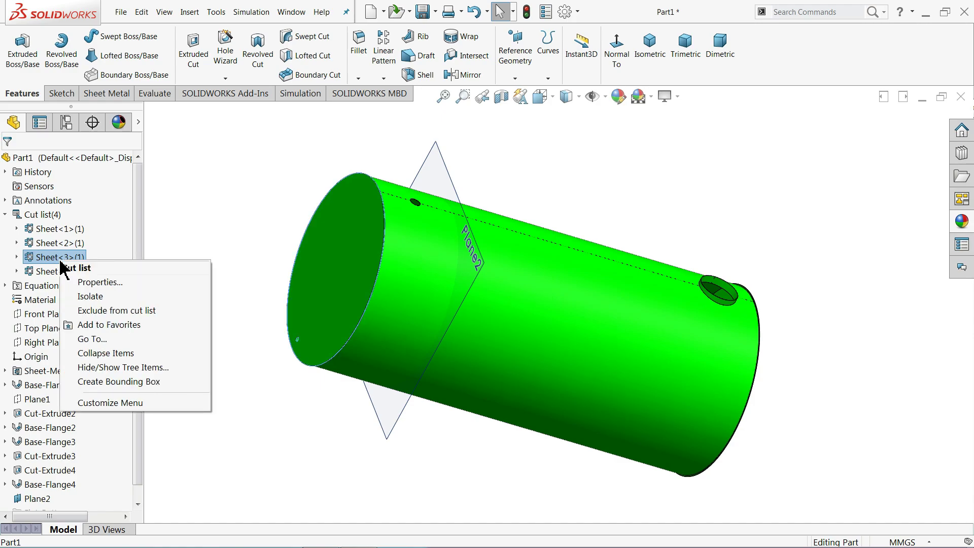
click(6, 214)
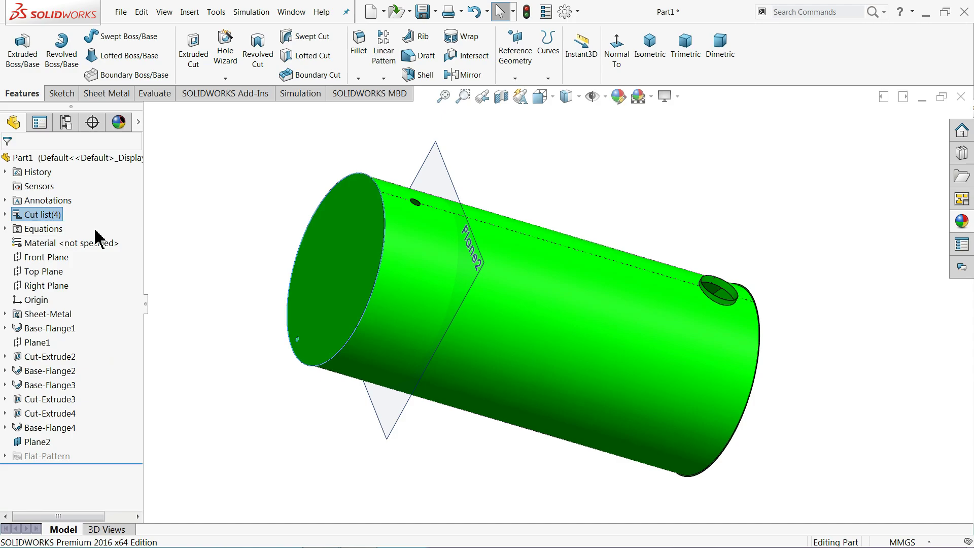
click(435, 165)
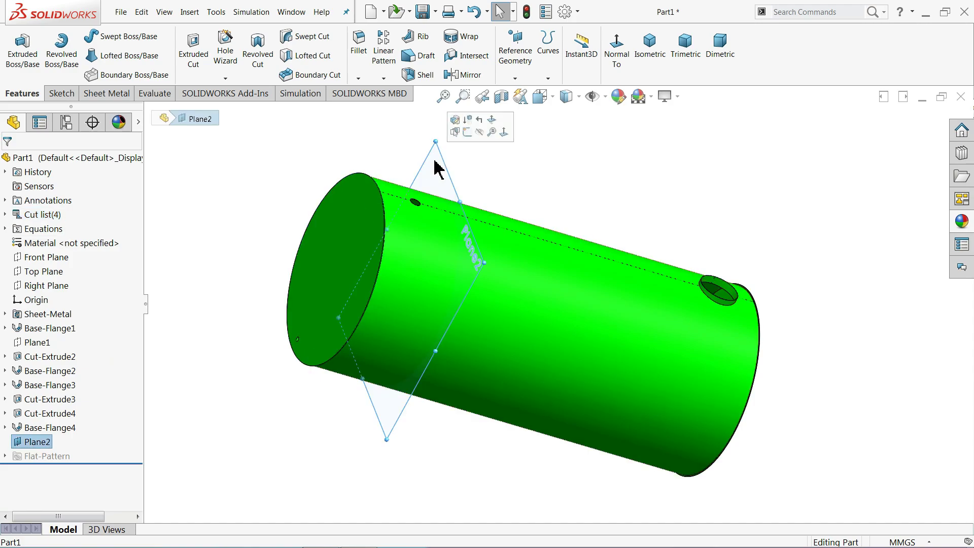
- Start a new sketch on Plane2, viewed Normal To from the flipped side
click(62, 94)
click(17, 48)
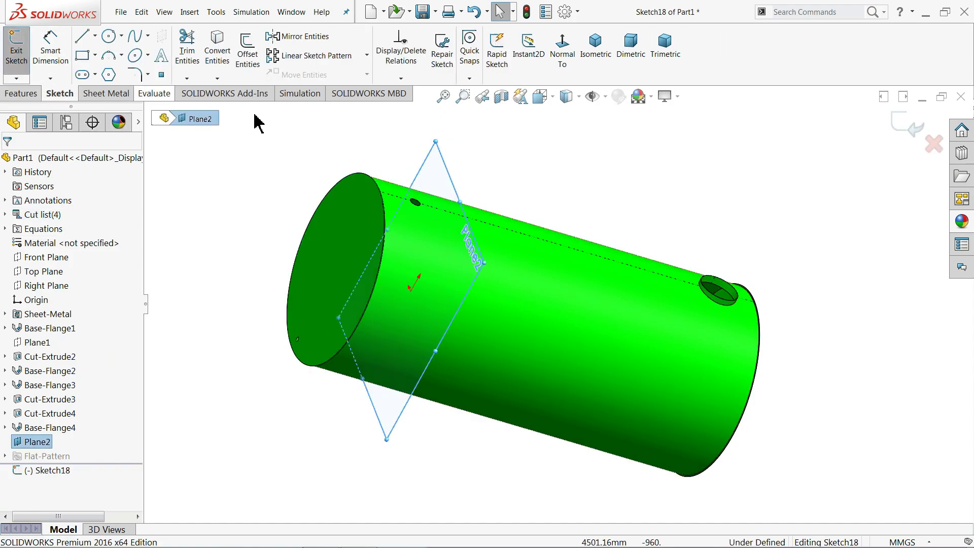
click(563, 53)
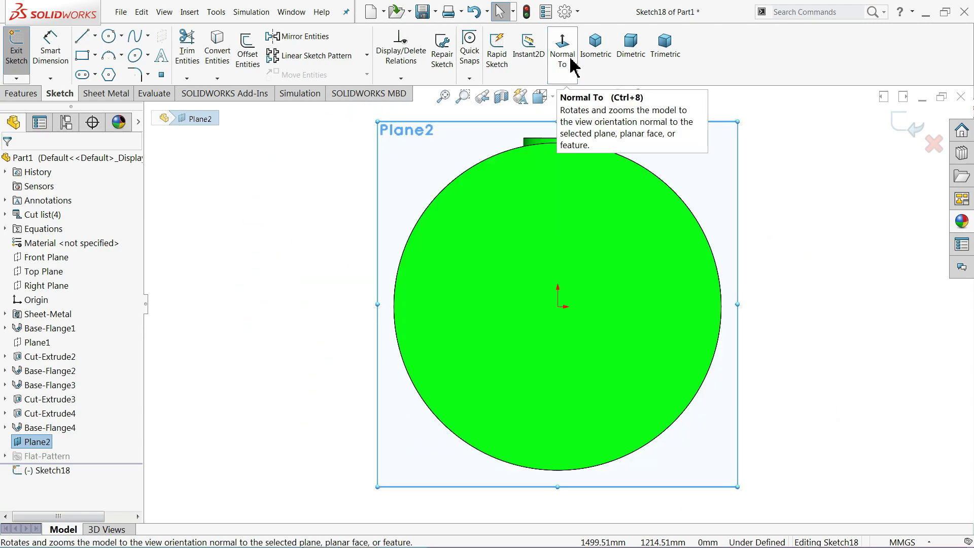
click(571, 60)
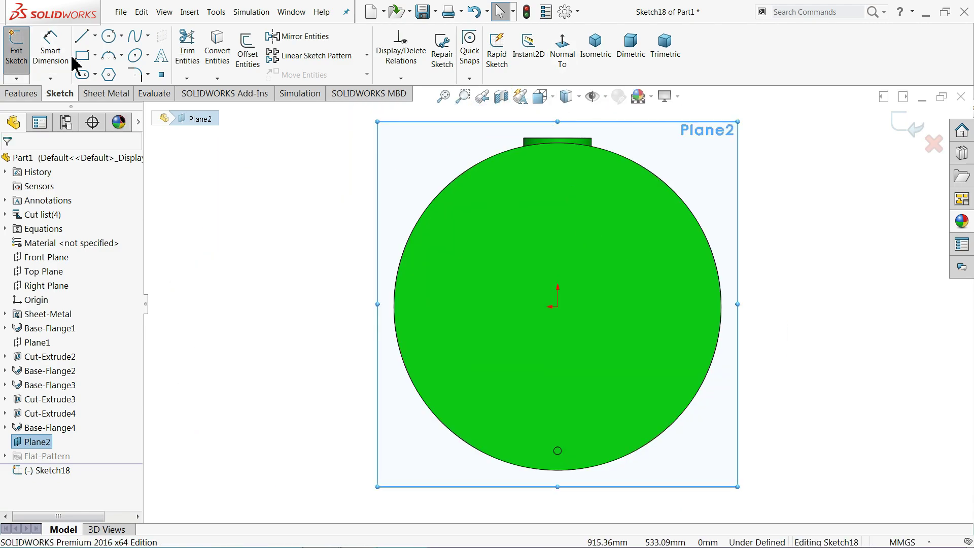
- Set the display style to Hidden Lines Visible and zoom in on the tank
click(577, 99)
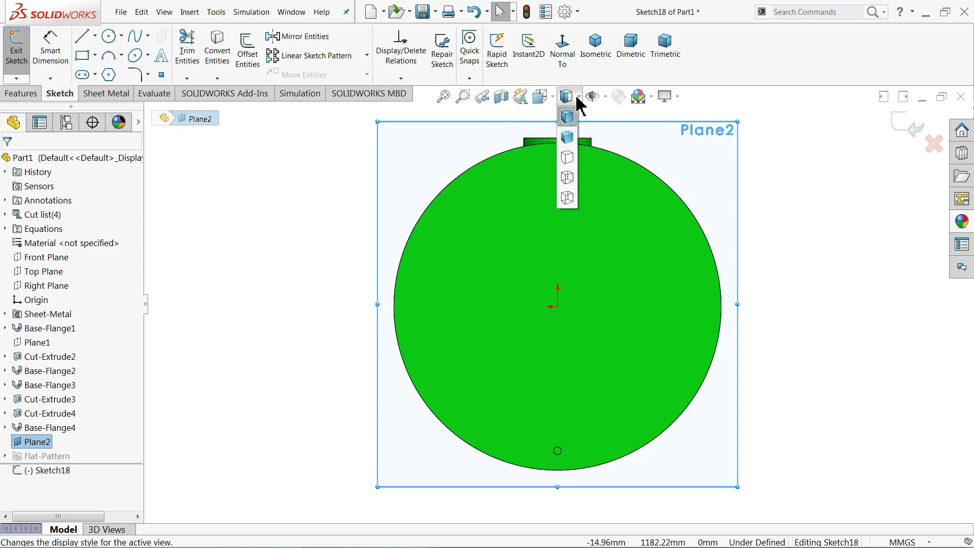
click(568, 178)
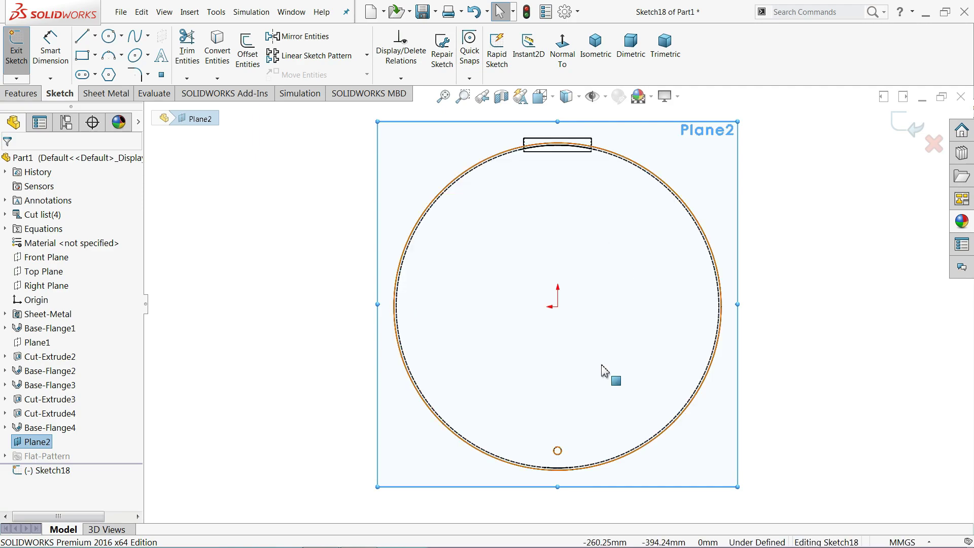
scroll(569, 448, down, 2)
scroll(567, 449, down, 2)
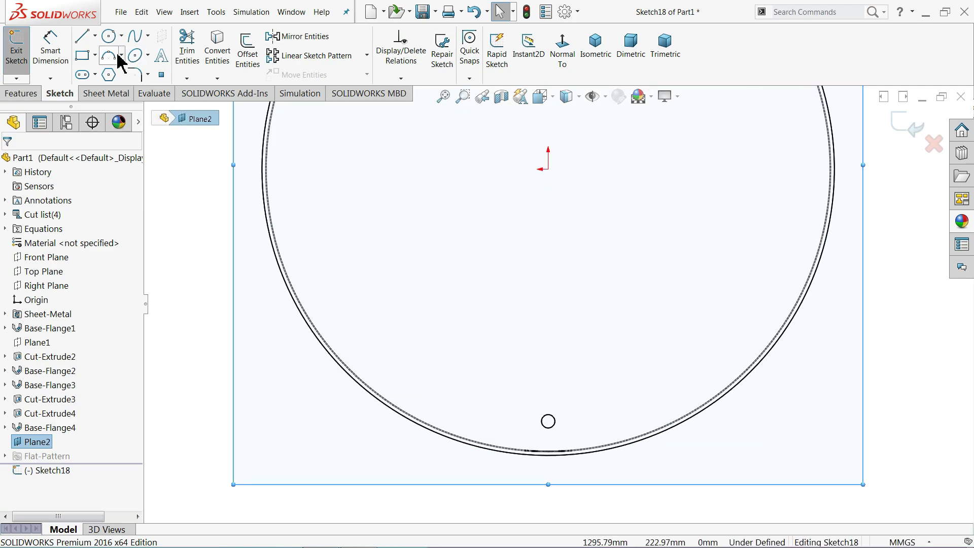
- Draw a vertical centerline down to the origin and a horizontal one to the right
click(96, 36)
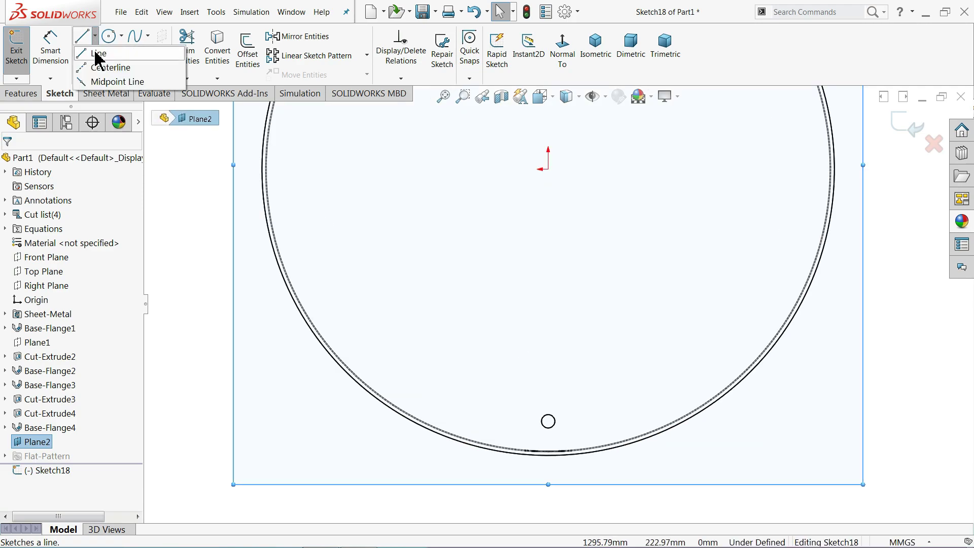
click(101, 67)
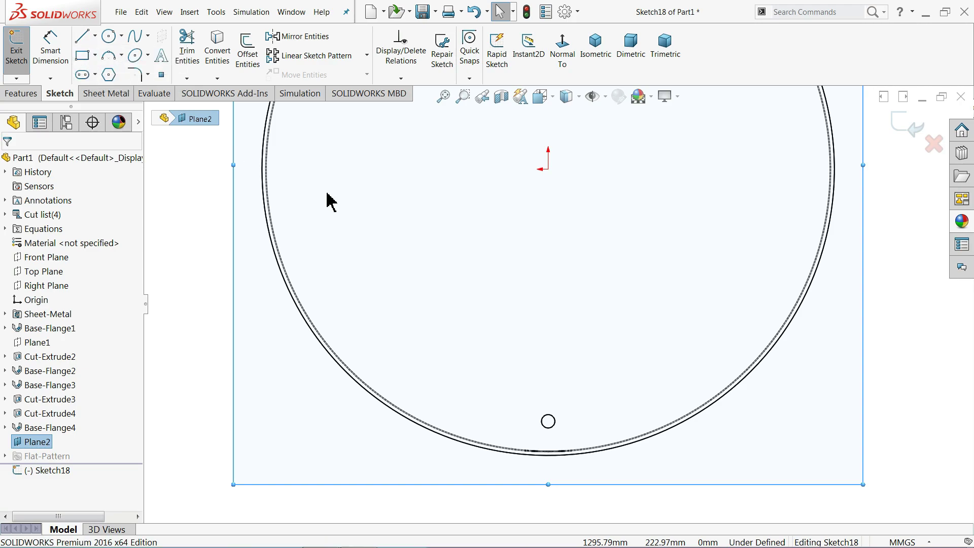
click(548, 477)
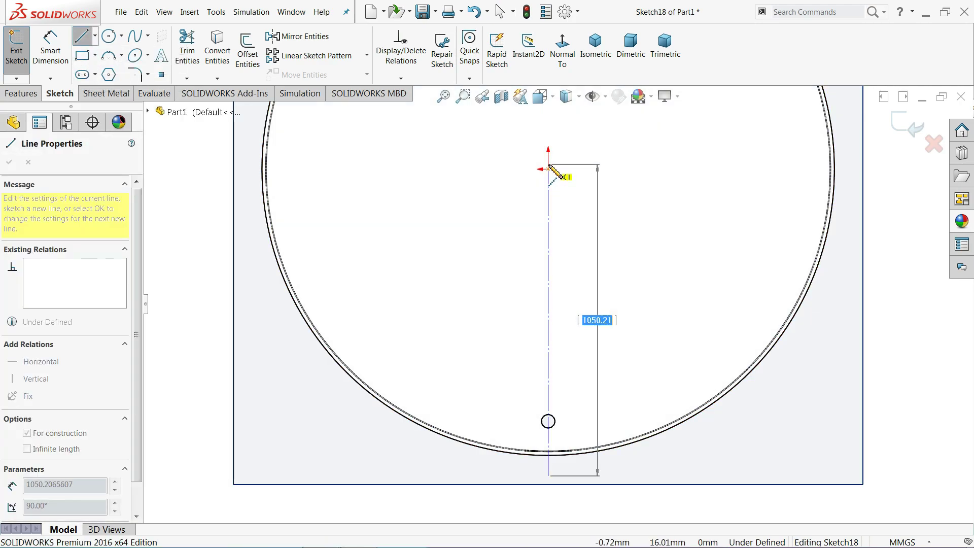
click(549, 169)
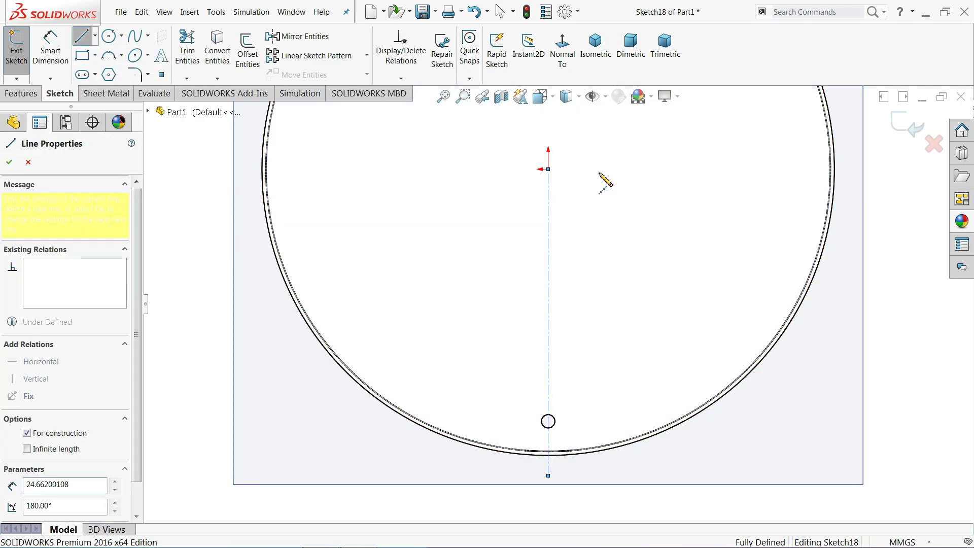
click(857, 169)
right_click(862, 213)
click(869, 212)
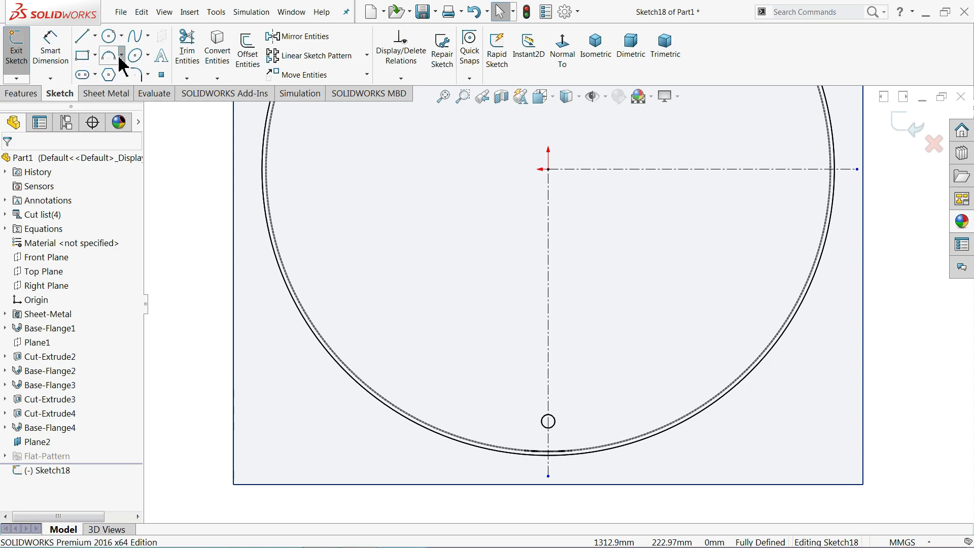
- Draw a centre-point arc at the origin, just inside the lower-right tank shell
click(120, 56)
click(125, 77)
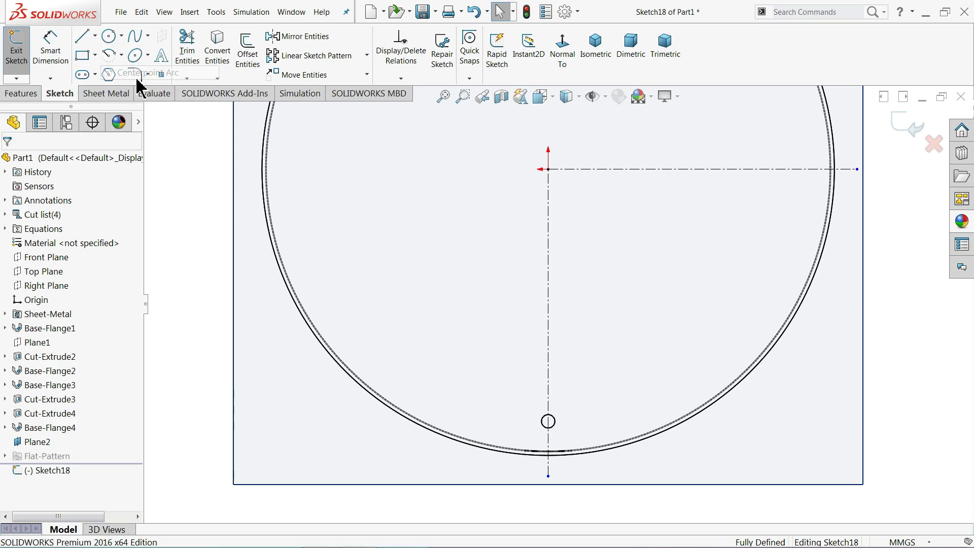
click(548, 169)
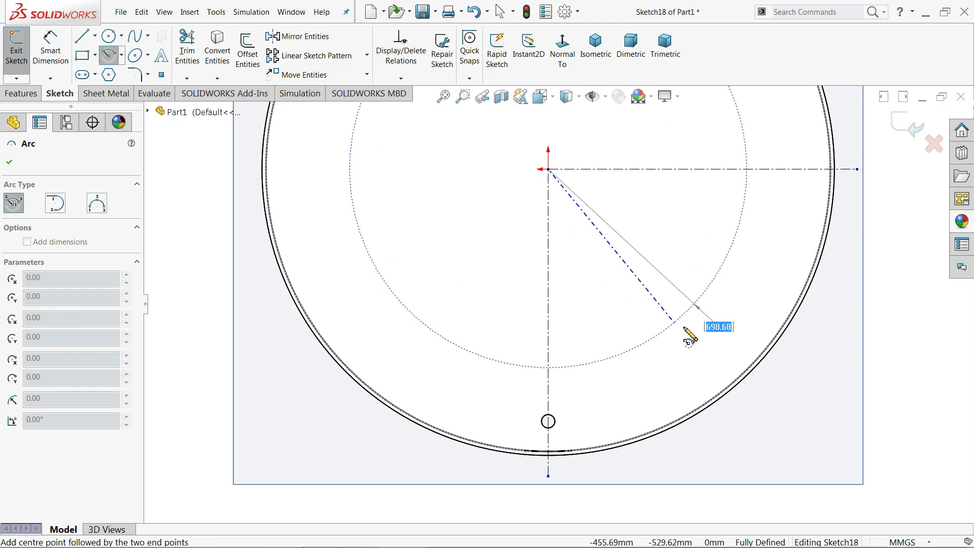
click(734, 336)
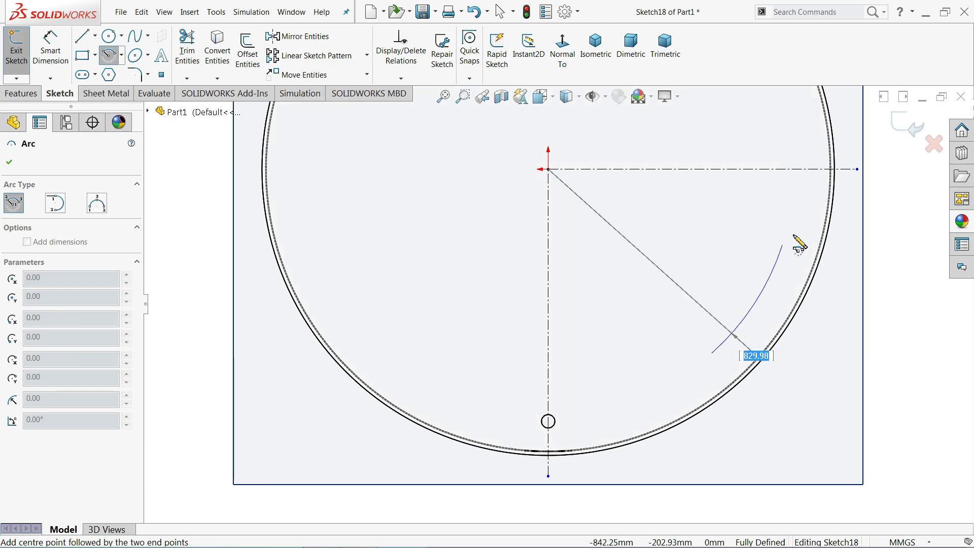
click(802, 191)
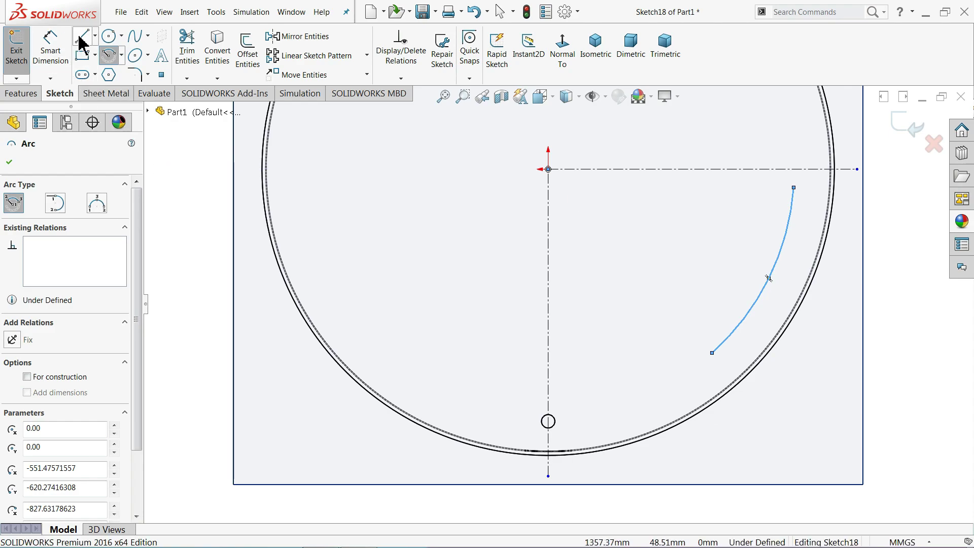
- Draw centerlines from both arc ends to the origin
click(96, 36)
click(104, 65)
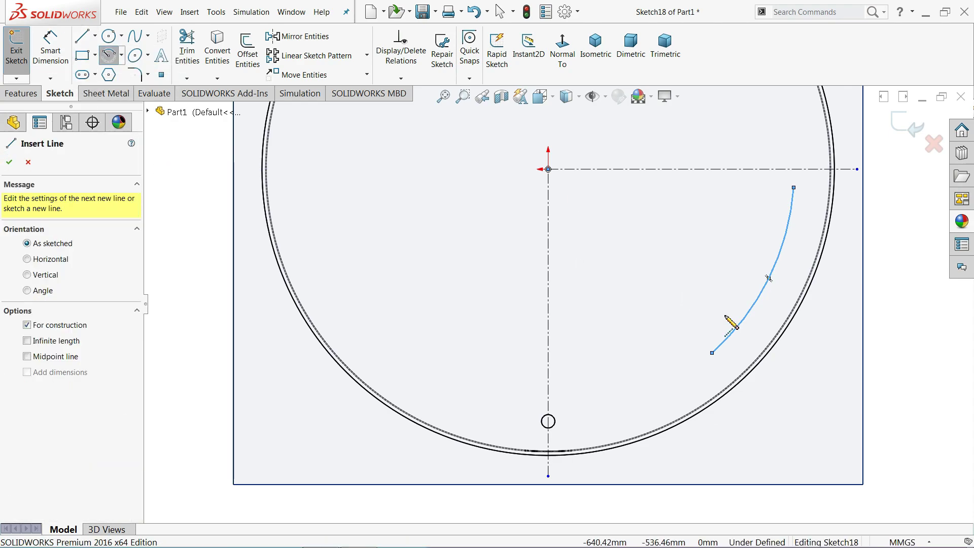
click(713, 352)
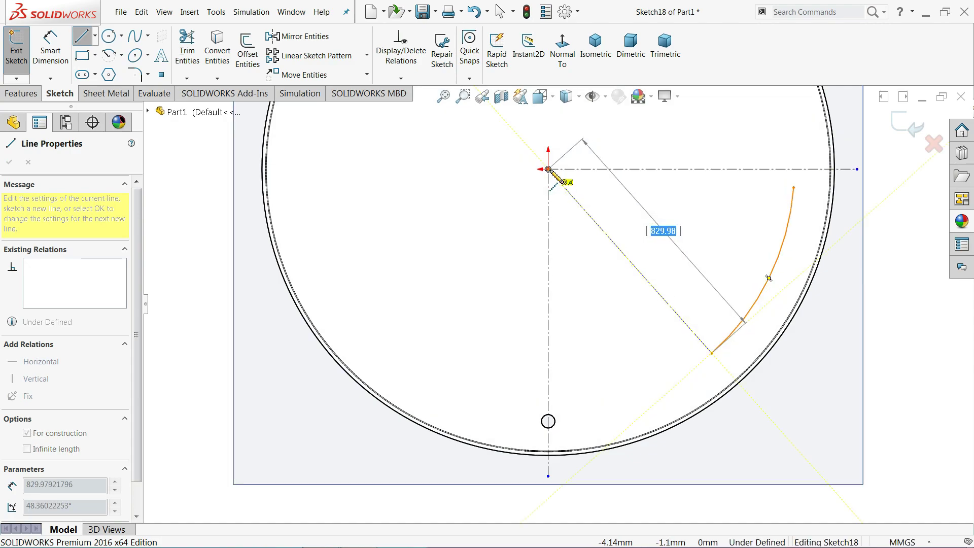
click(549, 169)
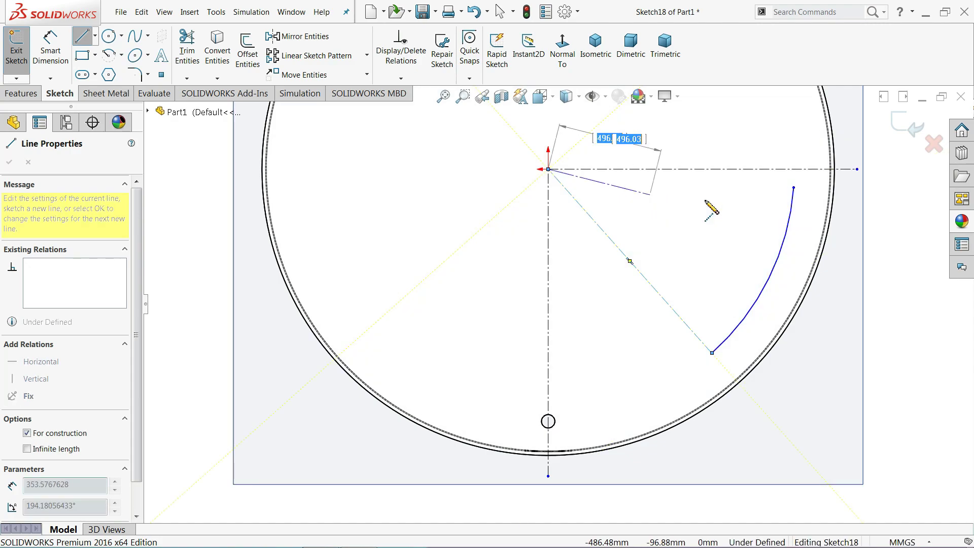
click(793, 187)
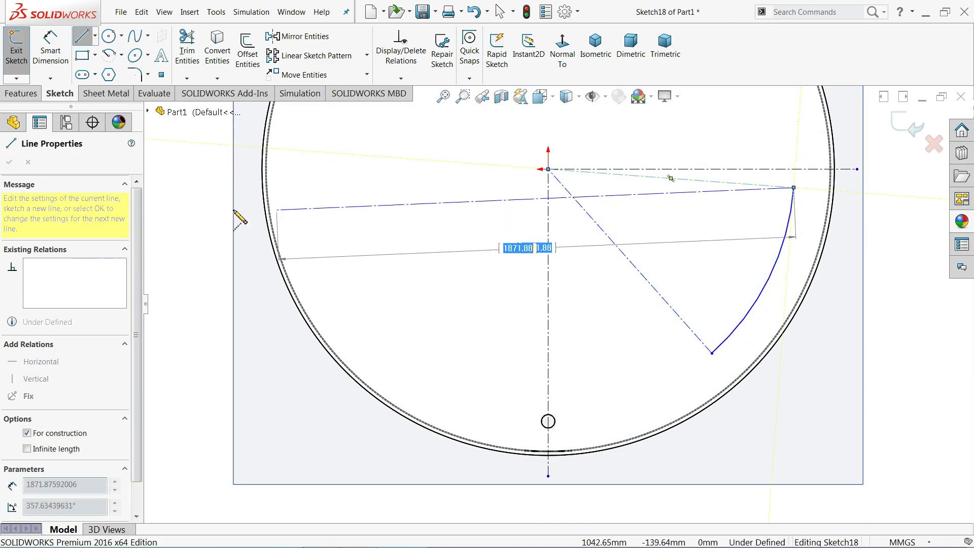
right_click(196, 208)
click(230, 217)
scroll(567, 304, up, 3)
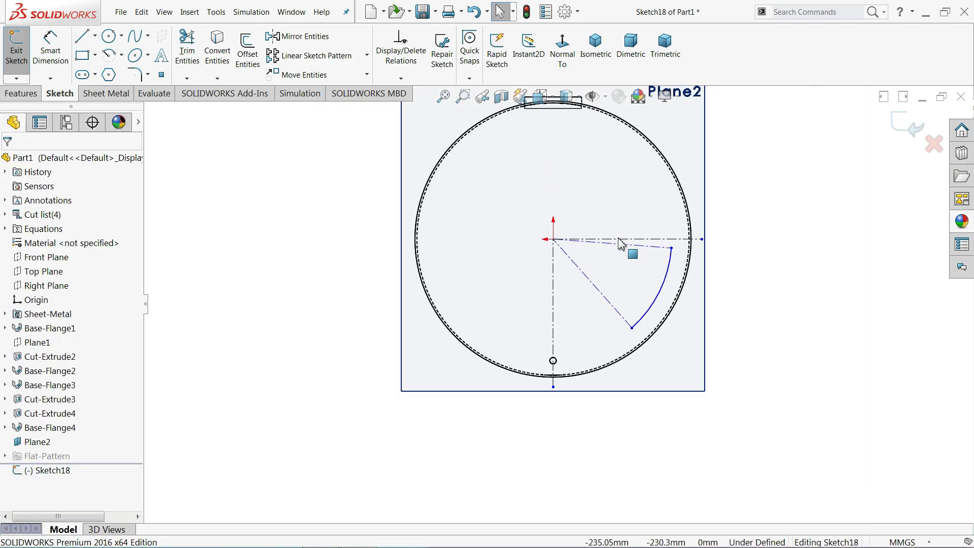
scroll(645, 331, down, 1)
scroll(615, 329, down, 1)
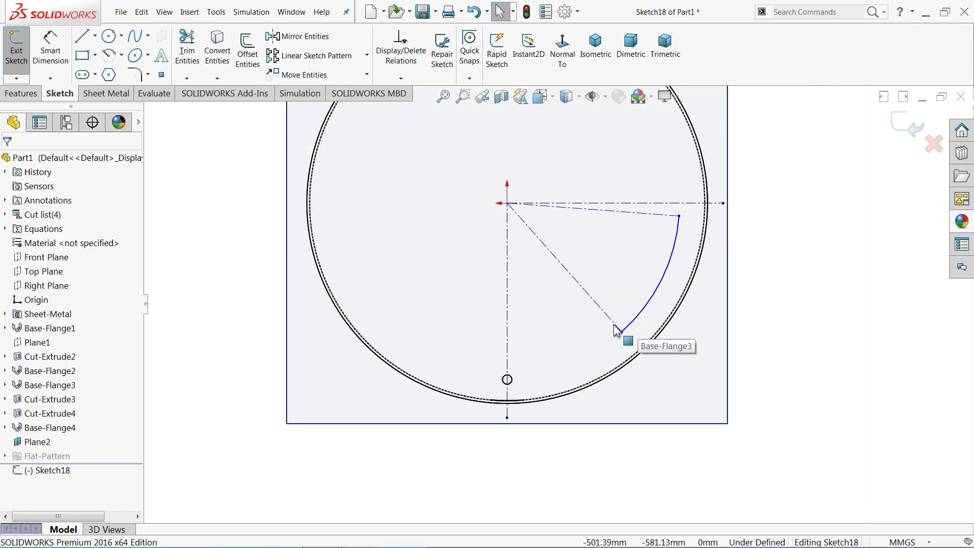
- Dimension the angle between the arc's construction lines to 40°
click(50, 47)
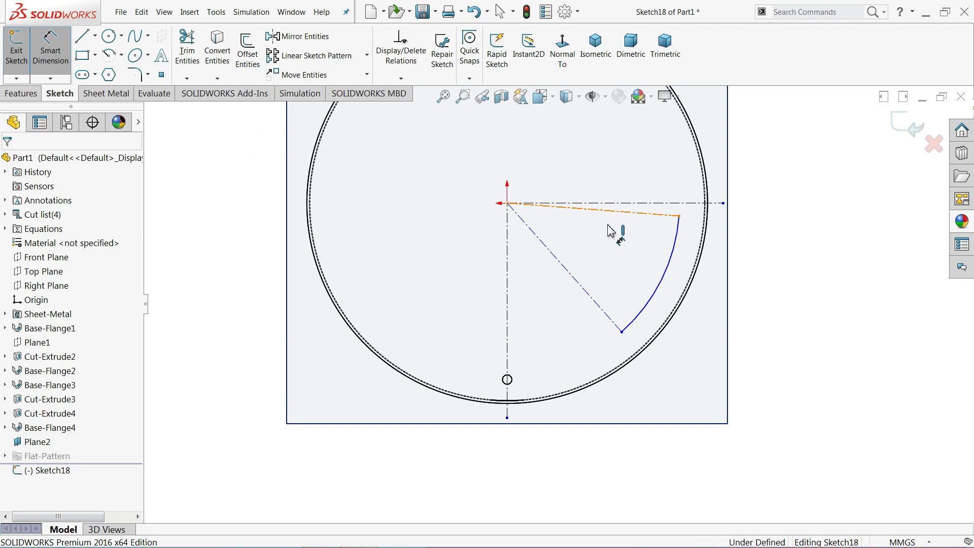
click(614, 211)
click(577, 281)
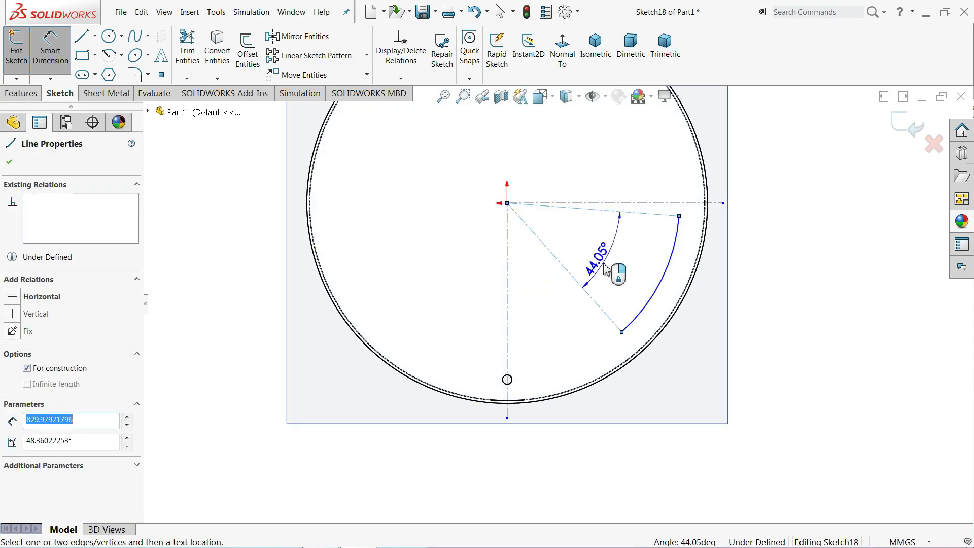
click(731, 316)
text(40)
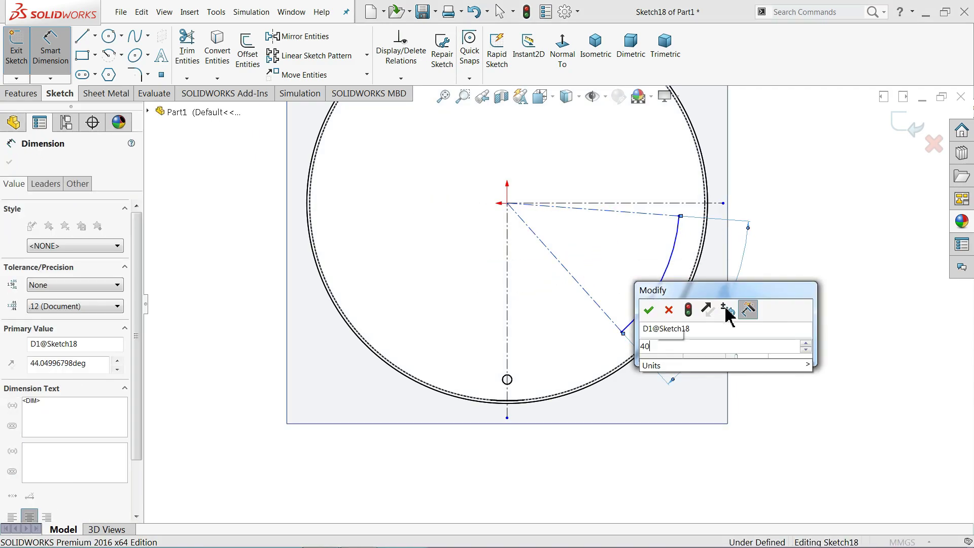
click(649, 310)
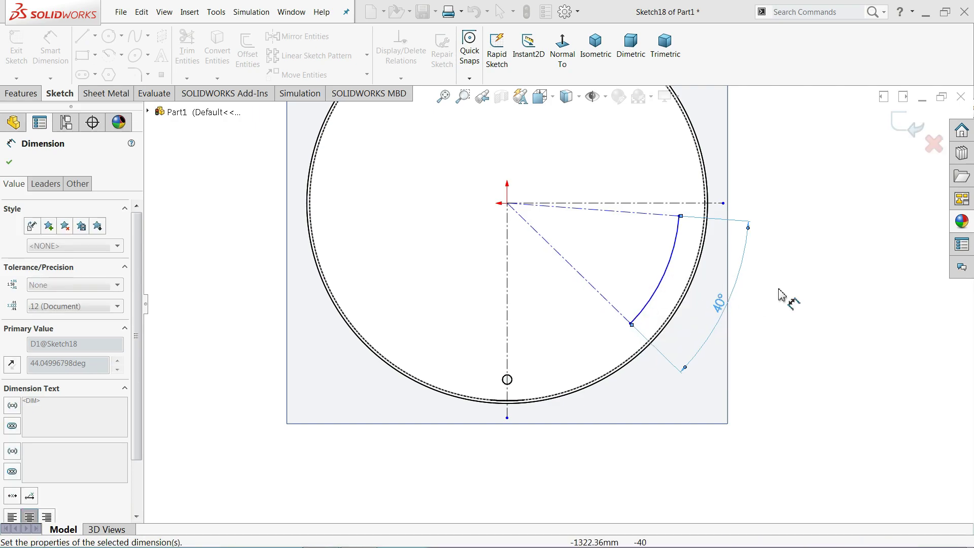
- Dimension the arc end 825 mm from the vertical centreline
click(665, 277)
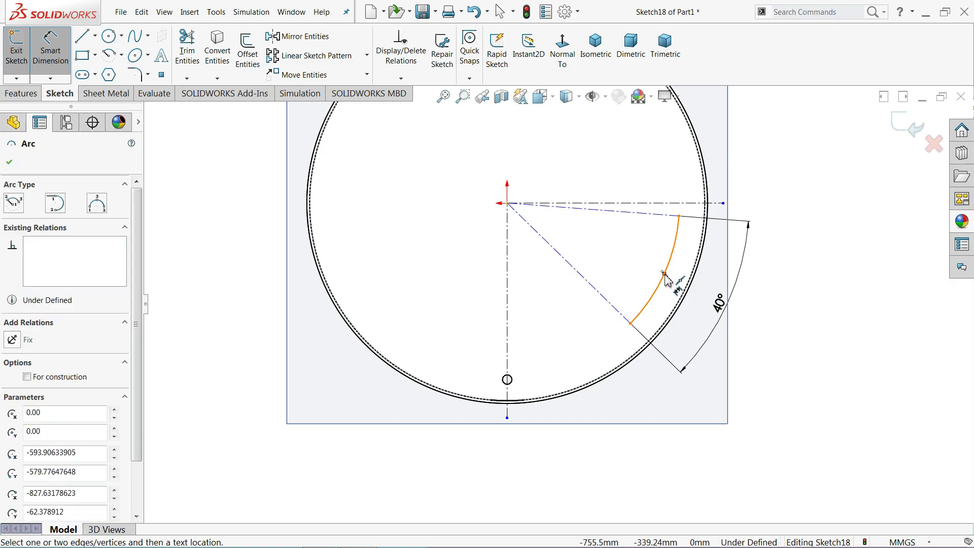
click(507, 365)
click(573, 456)
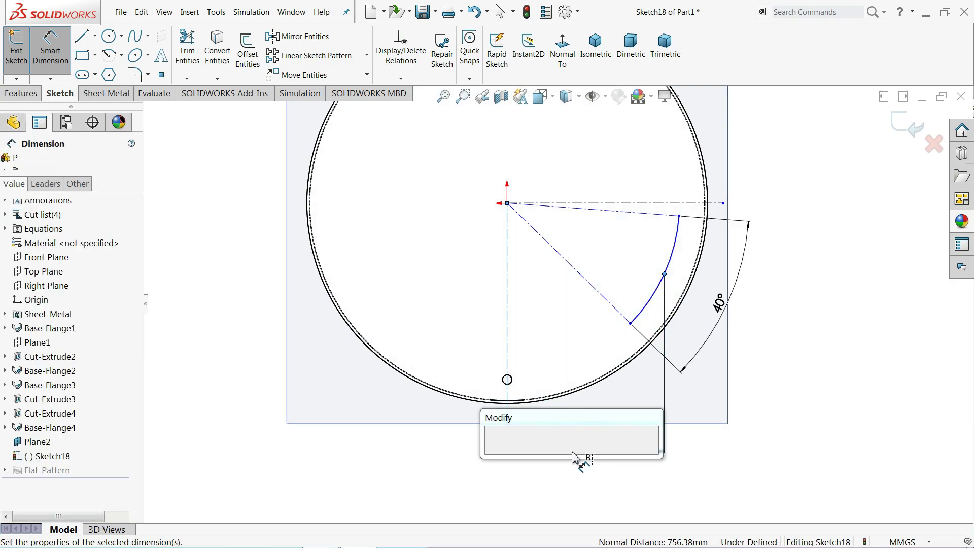
text(8)
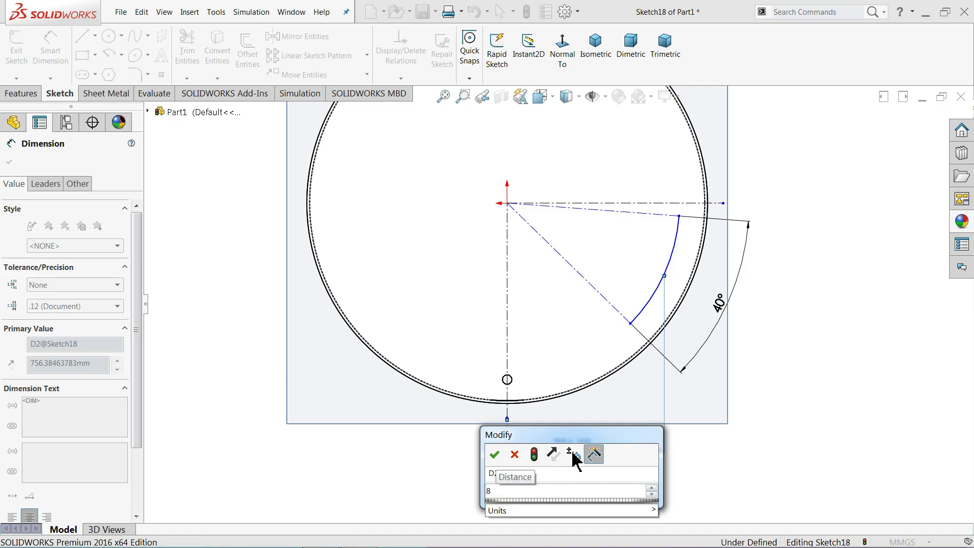
text(2)
text(5)
key(Return)
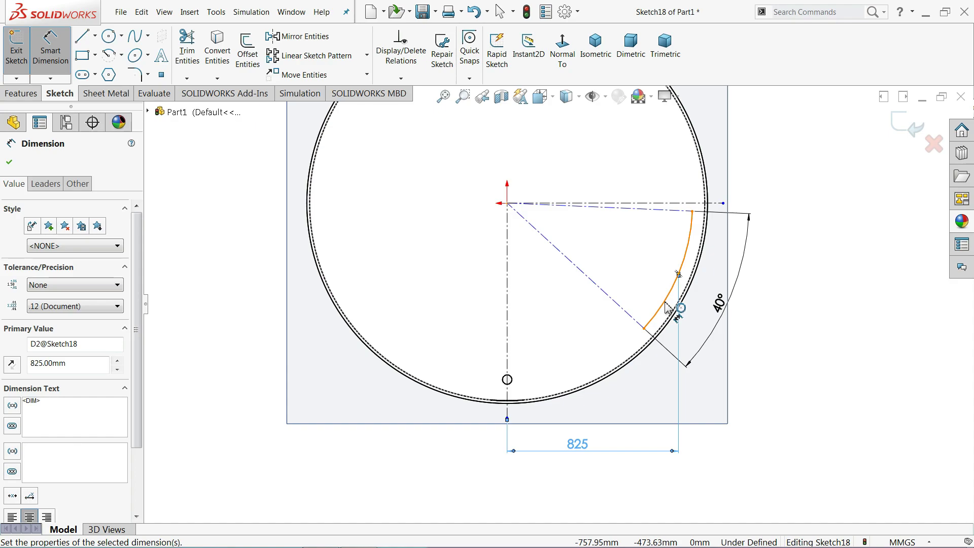
- Give the arc an R950 radius and switch the display to Shaded With Edges
click(679, 272)
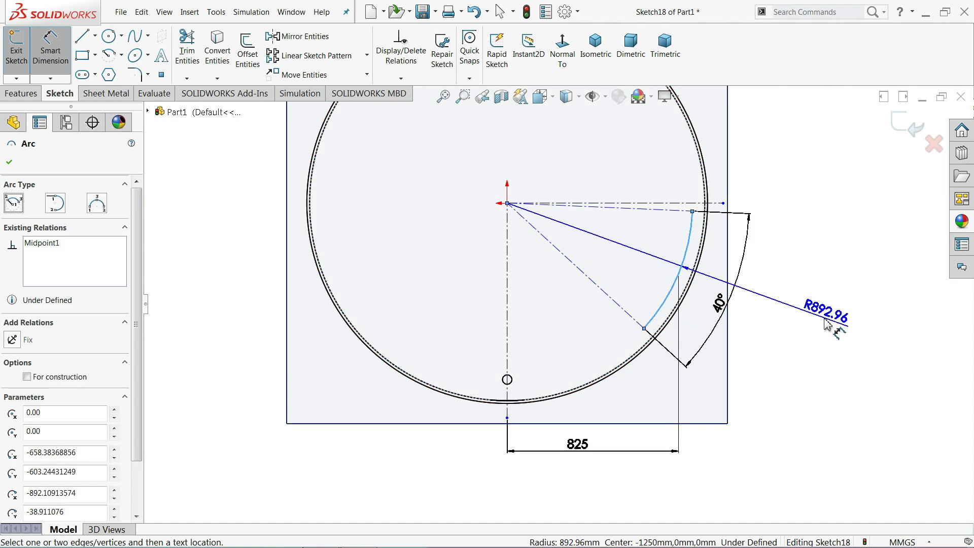
click(826, 324)
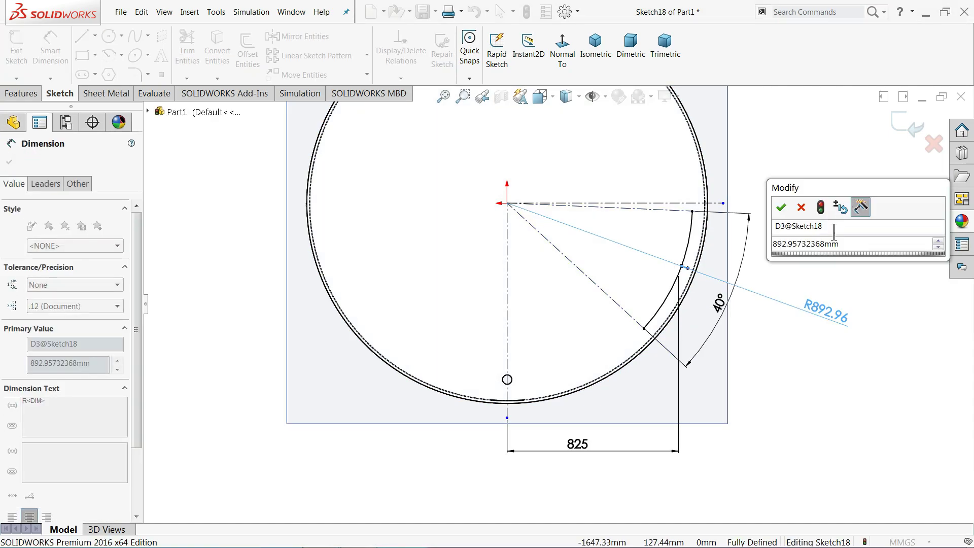
drag(847, 247, 772, 252)
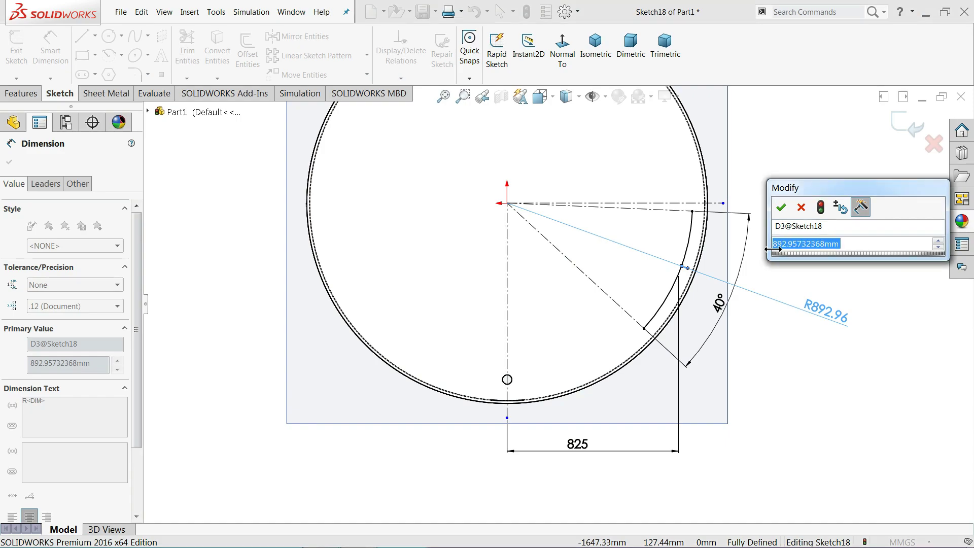
text(950)
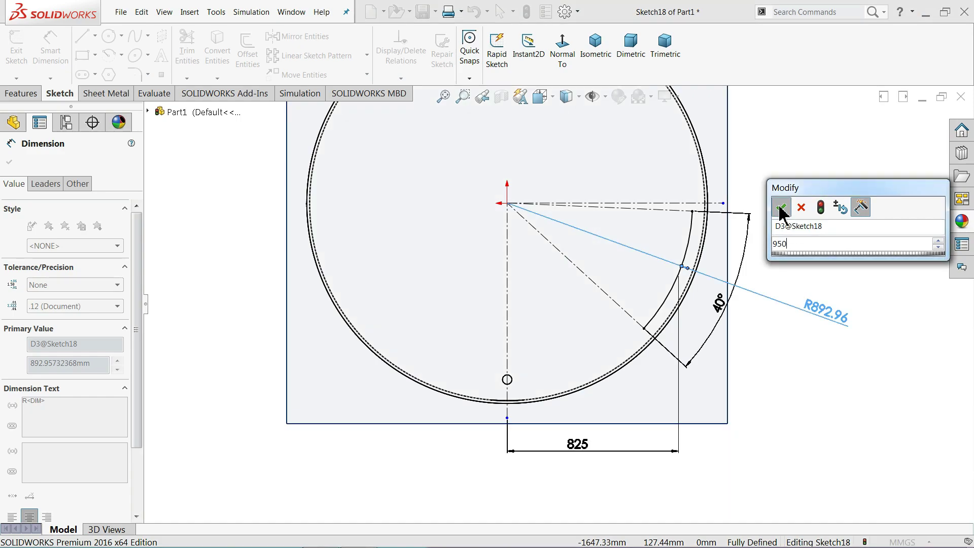
click(780, 208)
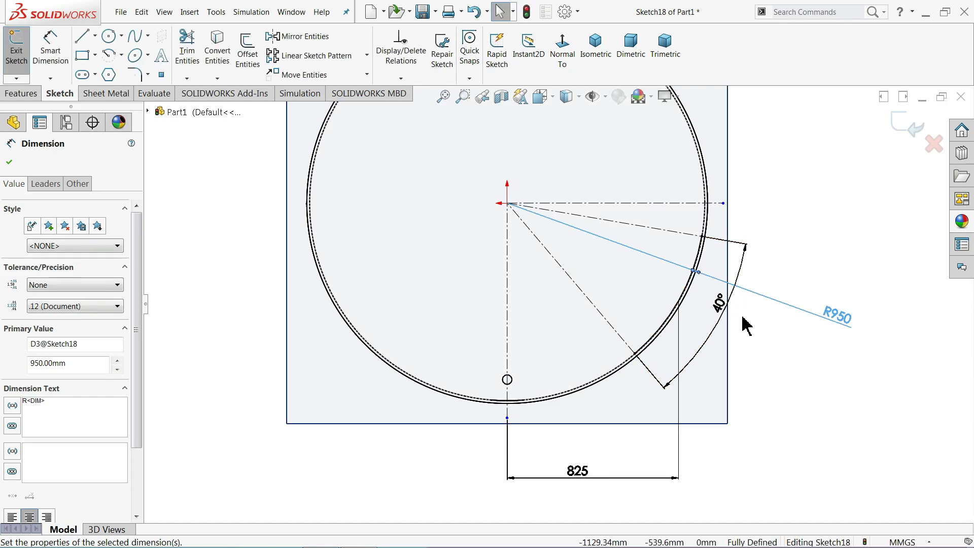
click(577, 100)
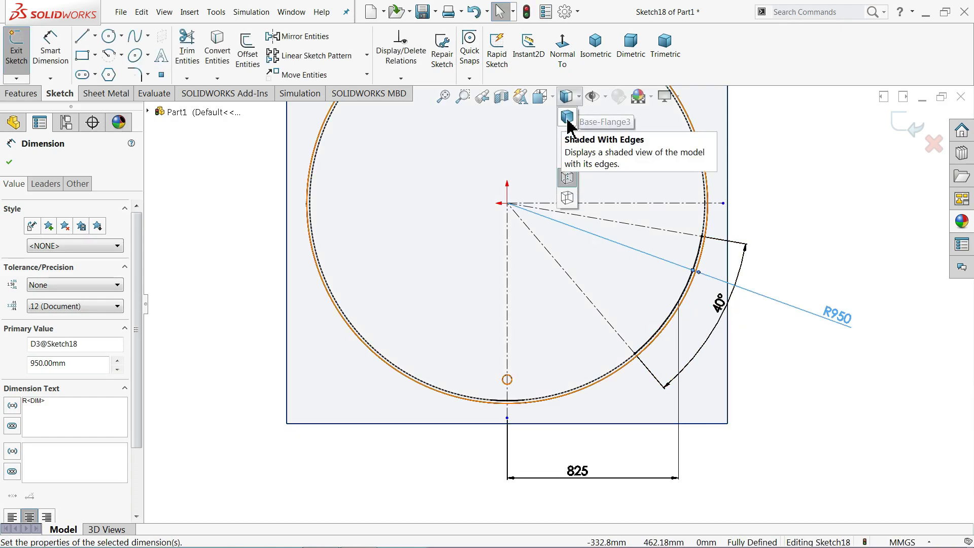
click(567, 118)
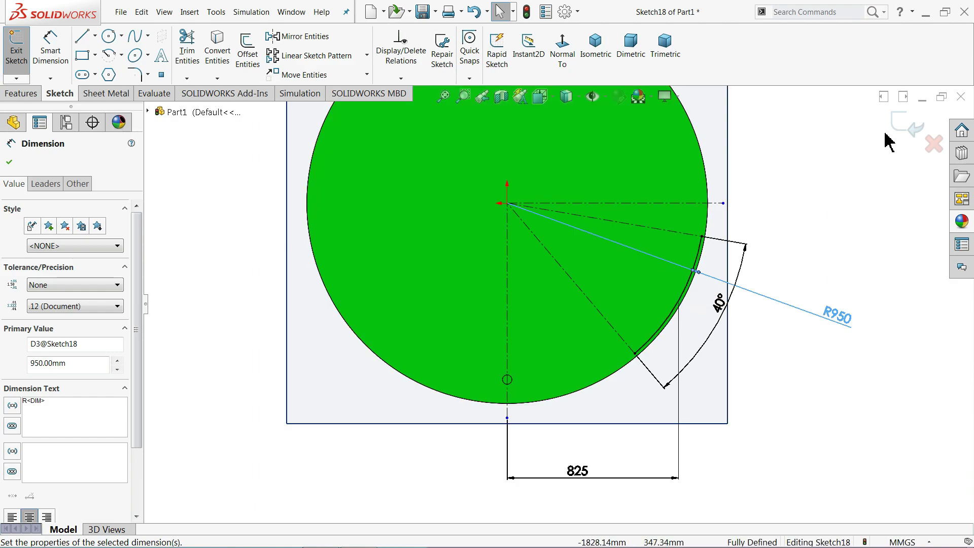
- Begin a Base Flange from the arc, 200 mm deep with Mid Plane end condition, in isometric view
click(87, 96)
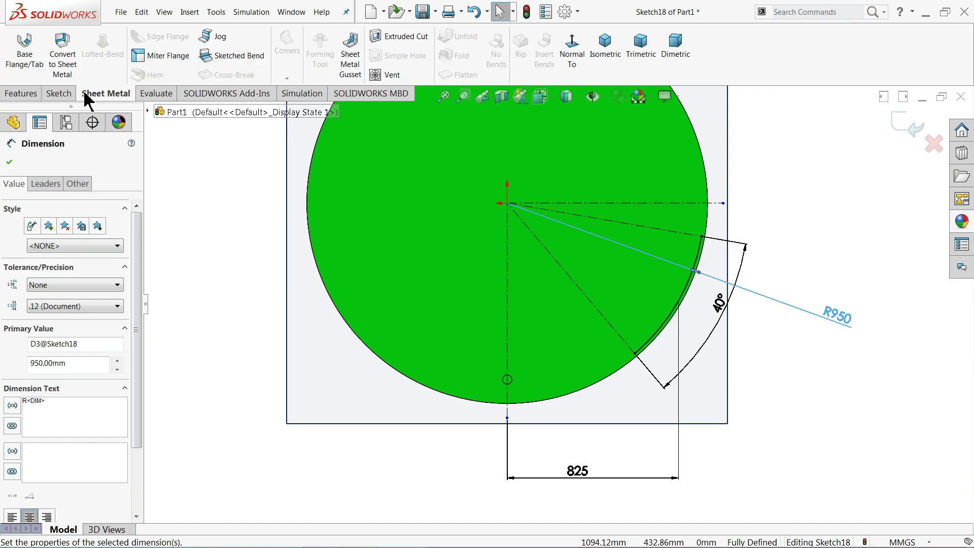
click(37, 55)
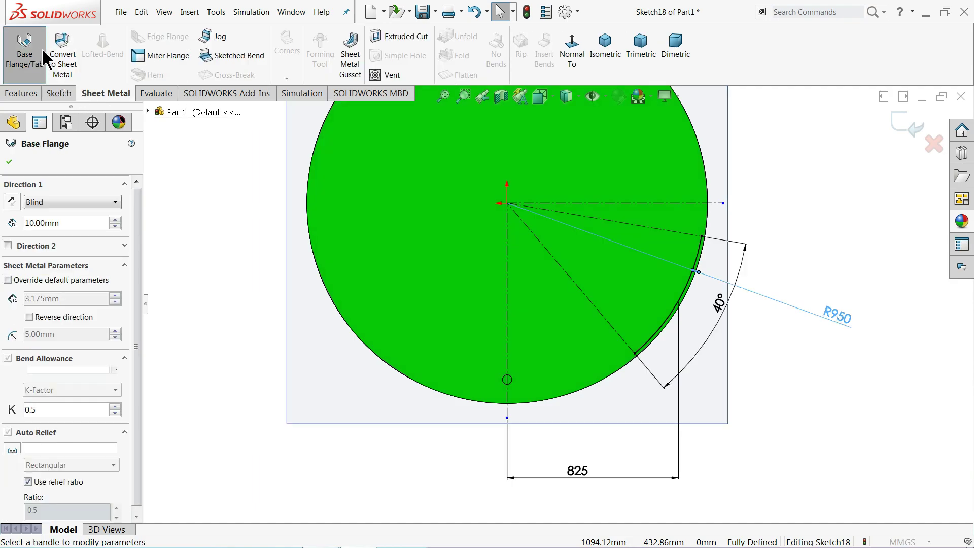
click(607, 57)
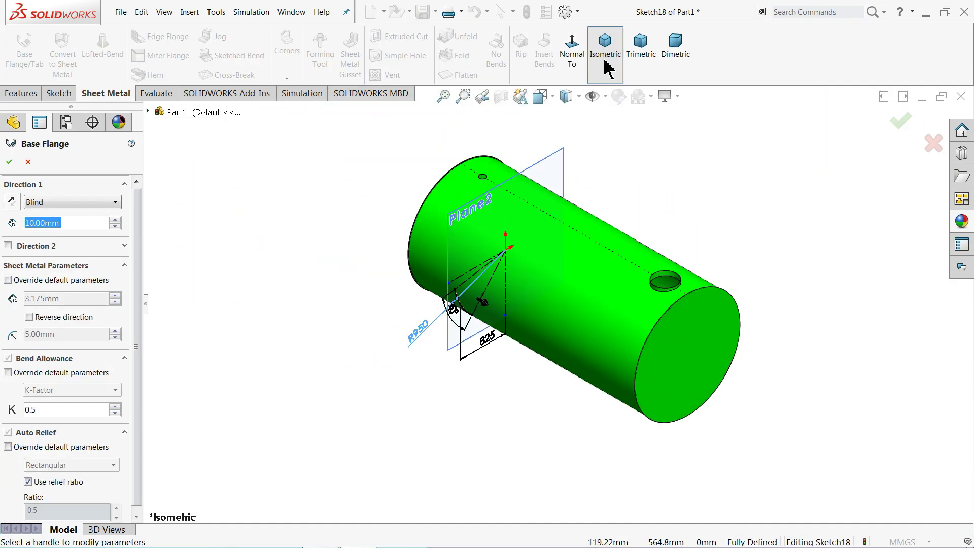
scroll(537, 242, down, 3)
scroll(487, 299, down, 5)
scroll(472, 279, down, 1)
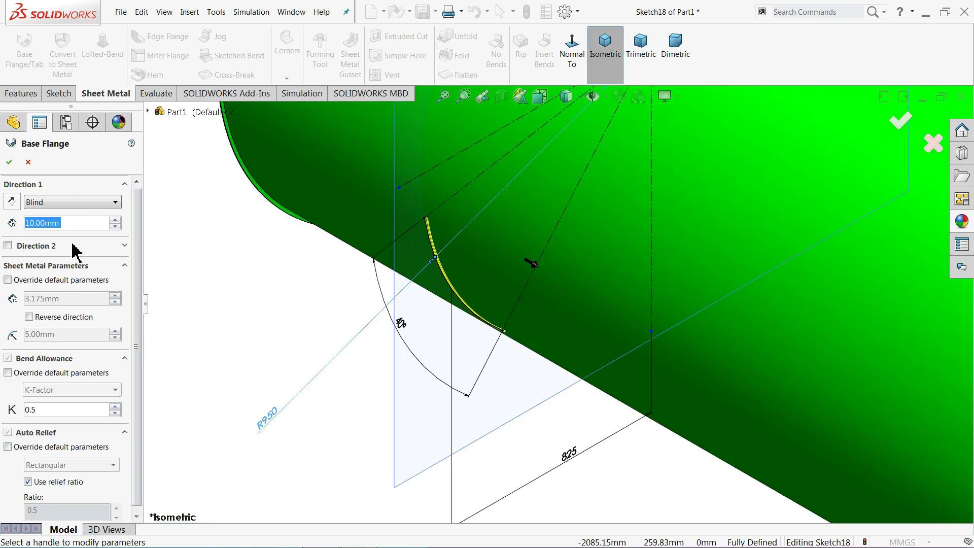
text(200)
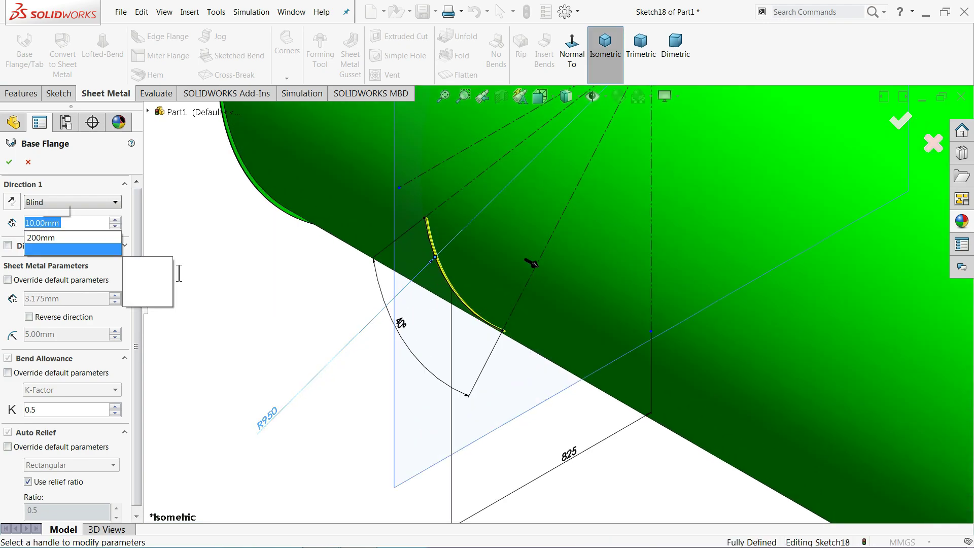
key(Return)
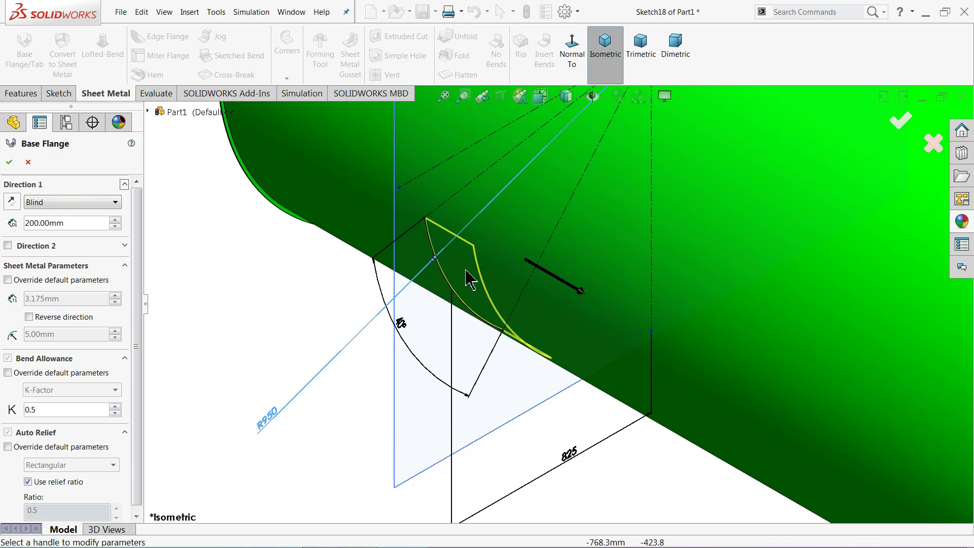
click(64, 202)
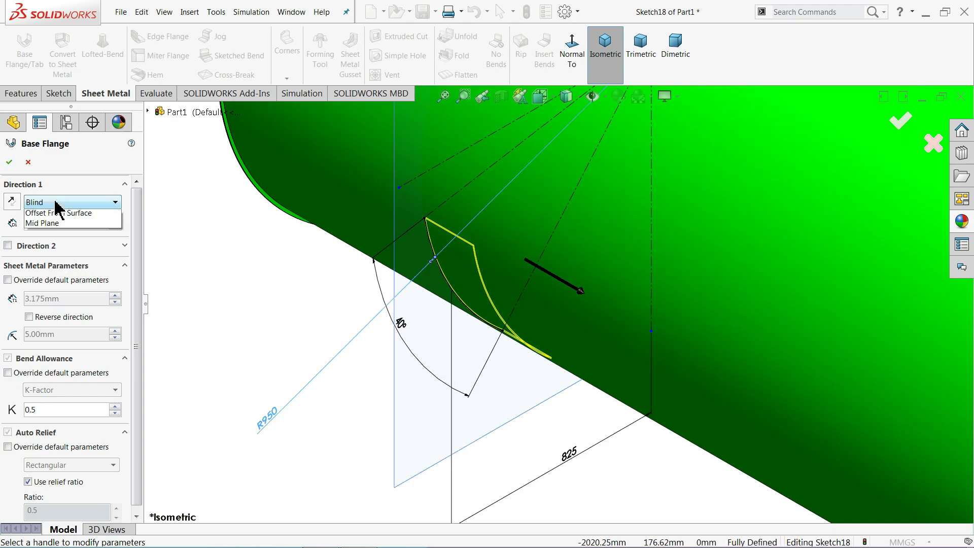
click(43, 256)
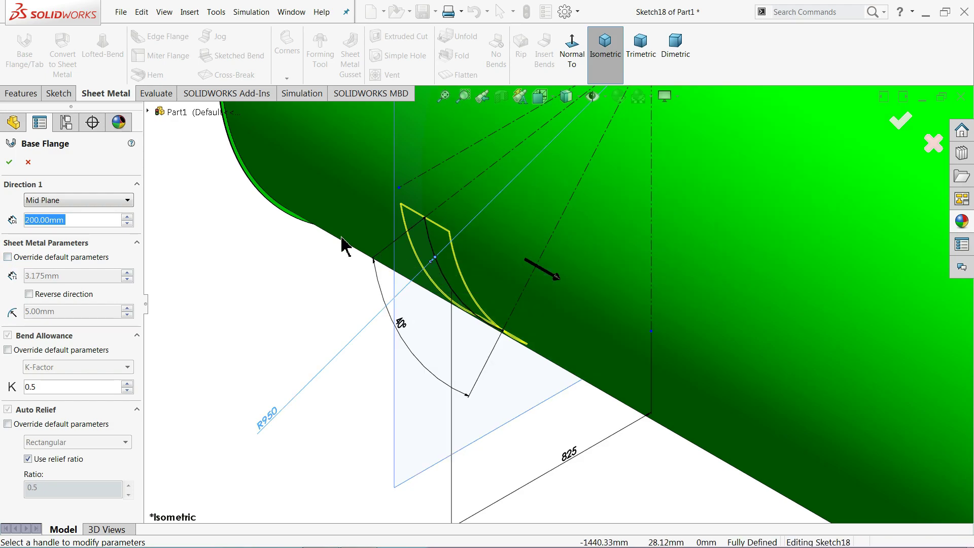
- Override flange thickness to 9.525 mm, reverse its direction, and accept the Base Flange
click(8, 257)
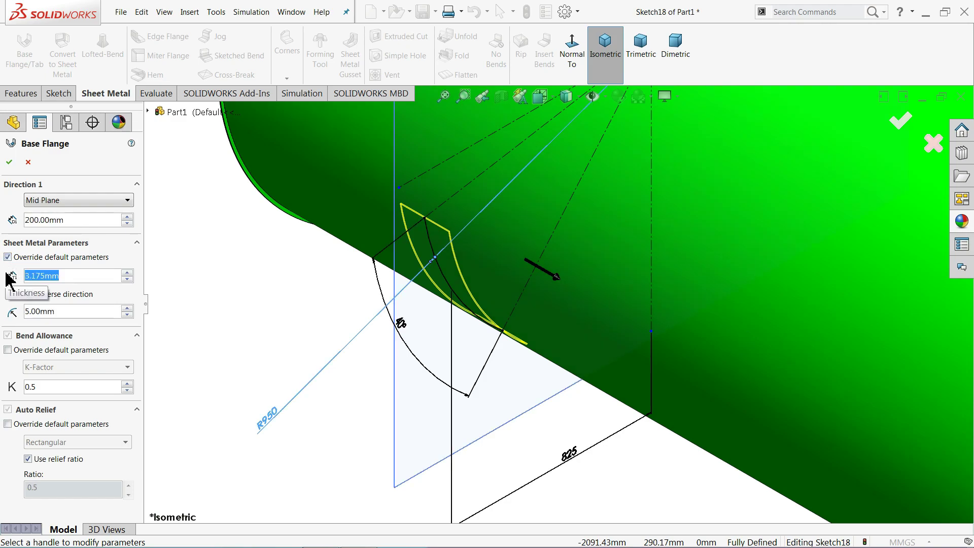
text(9.525)
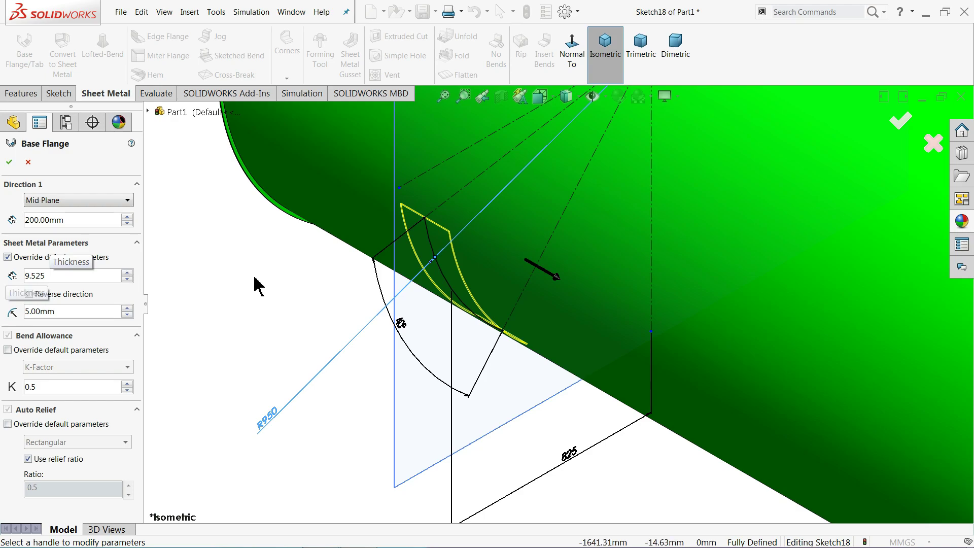
key(Return)
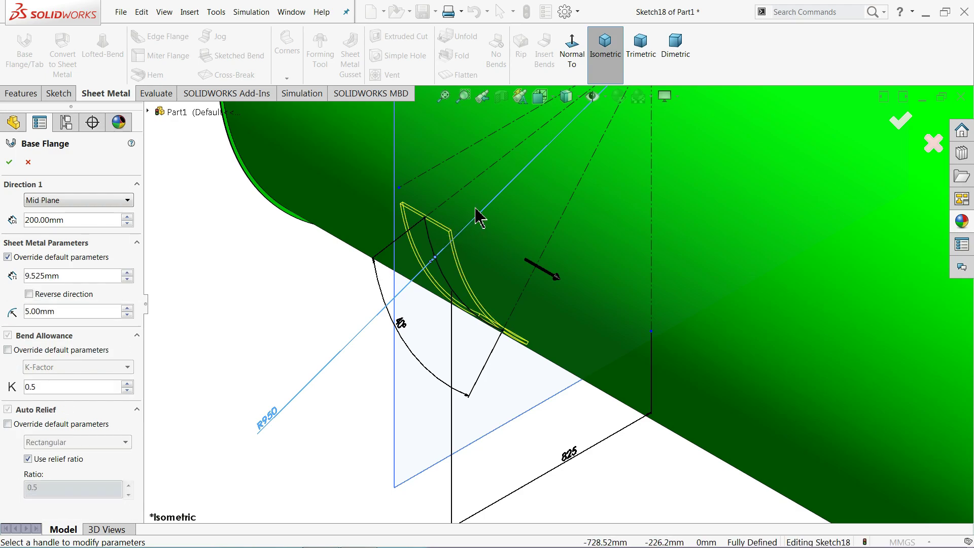
scroll(466, 218, down, 2)
mouse_move(466, 262)
middle_down()
mouse_move(426, 256)
mouse_move(432, 242)
middle_up()
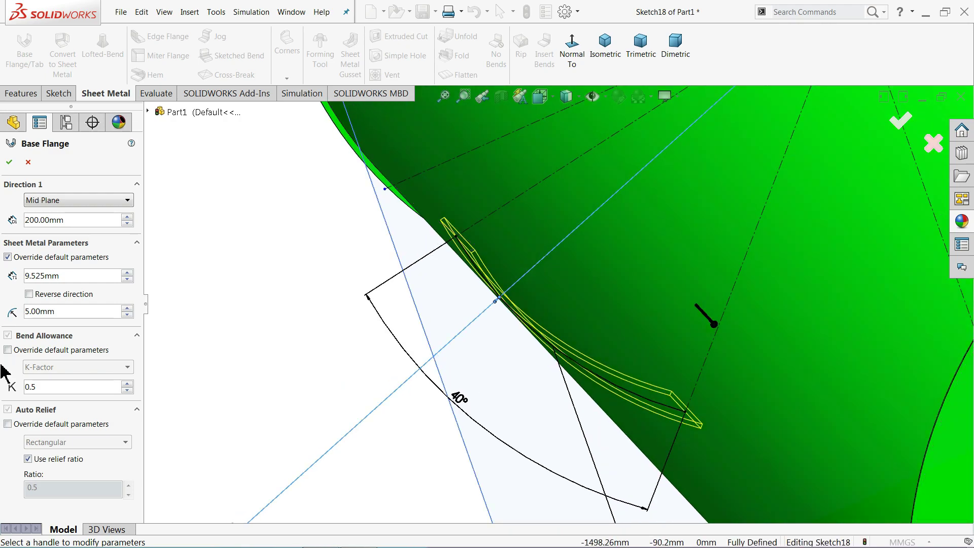
click(29, 294)
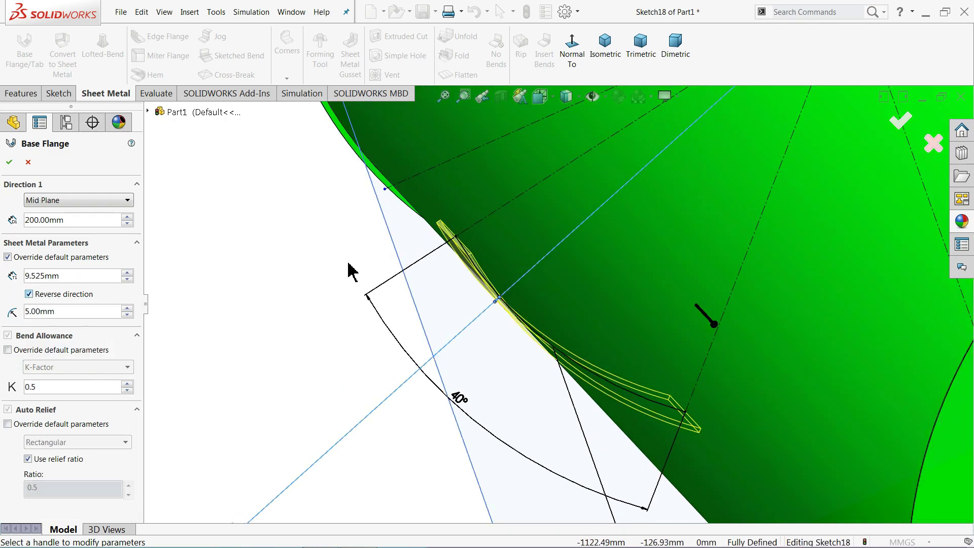
middle_drag(350, 271, 485, 266)
middle_drag(450, 298, 500, 295)
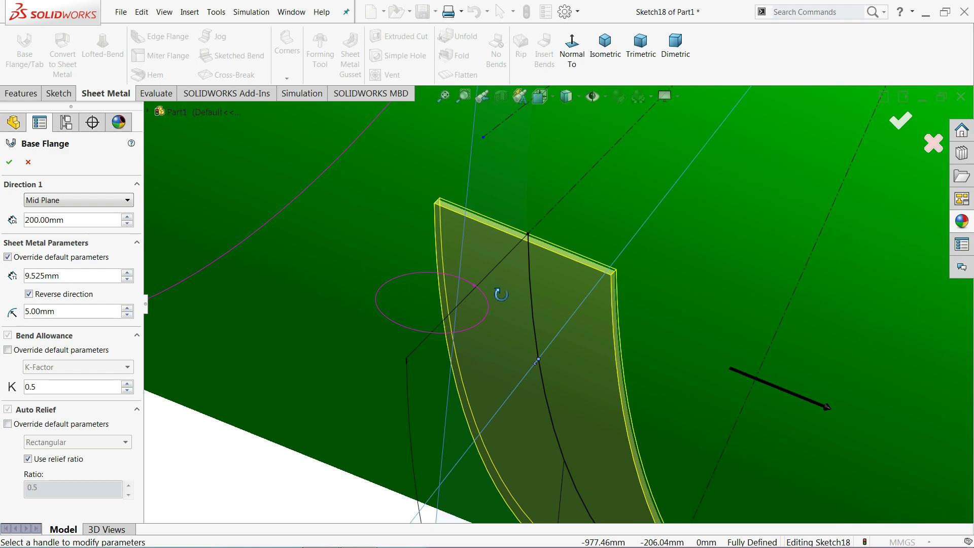
scroll(365, 332, down, 2)
scroll(365, 333, down, 2)
scroll(360, 309, down, 2)
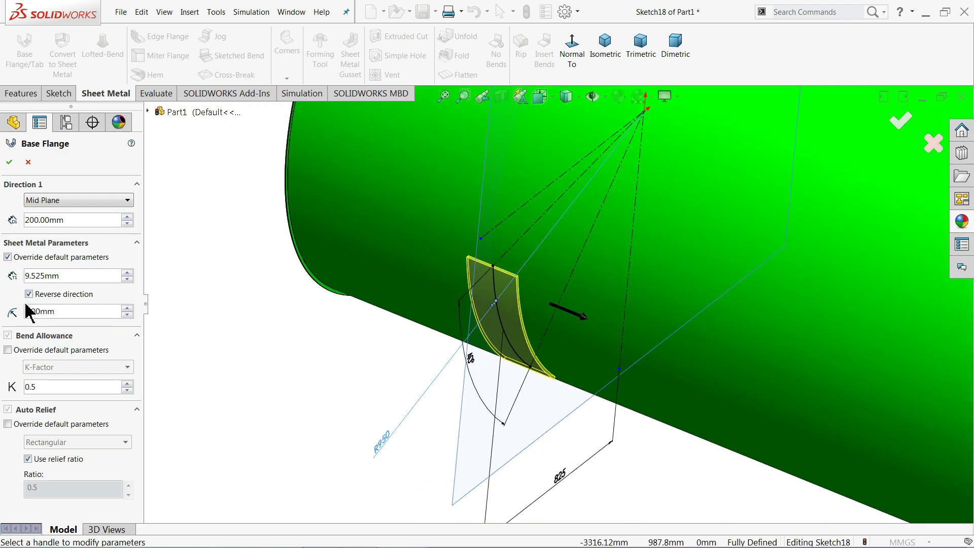
click(8, 164)
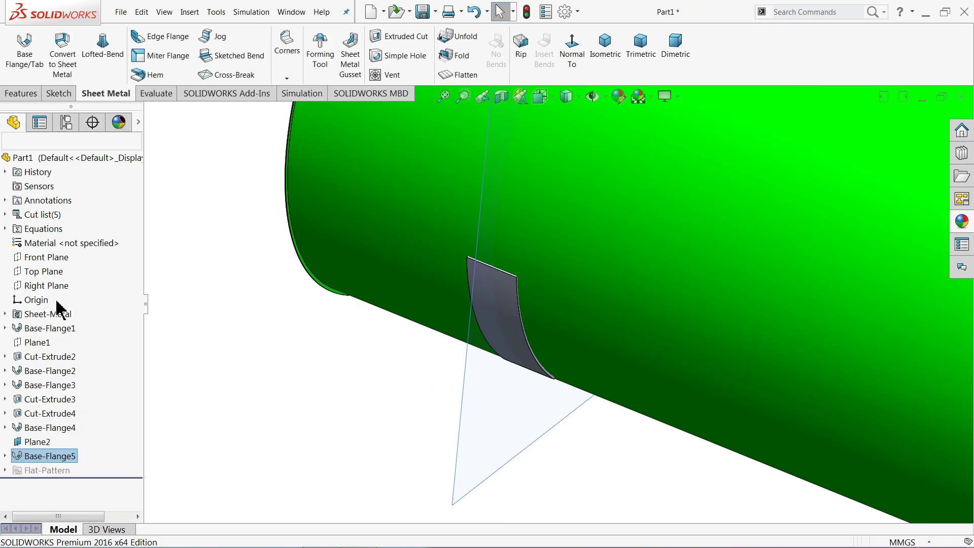
- Select Base-Flange5 and orbit the model to inspect the new pad
click(29, 459)
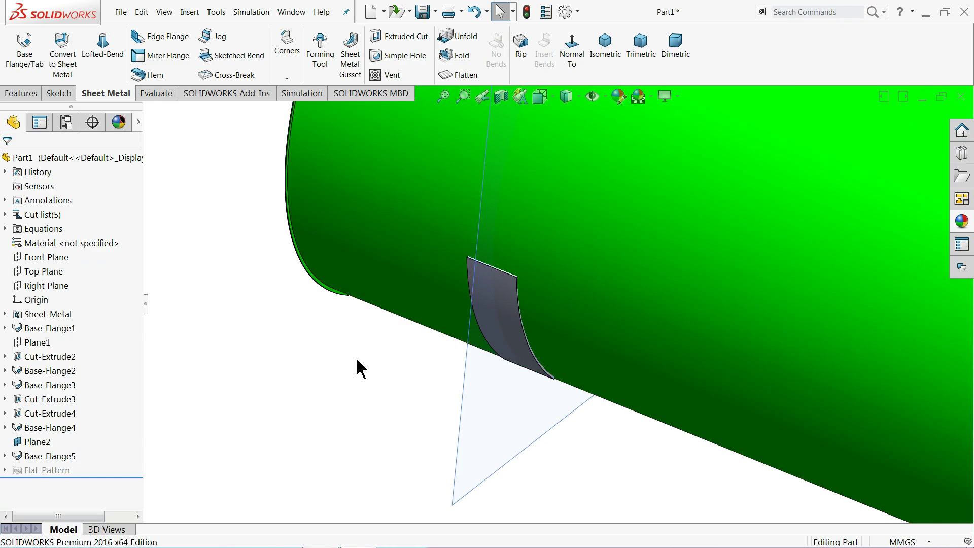
mouse_move(356, 365)
middle_down()
mouse_move(456, 290)
mouse_move(512, 349)
mouse_move(487, 368)
middle_up()
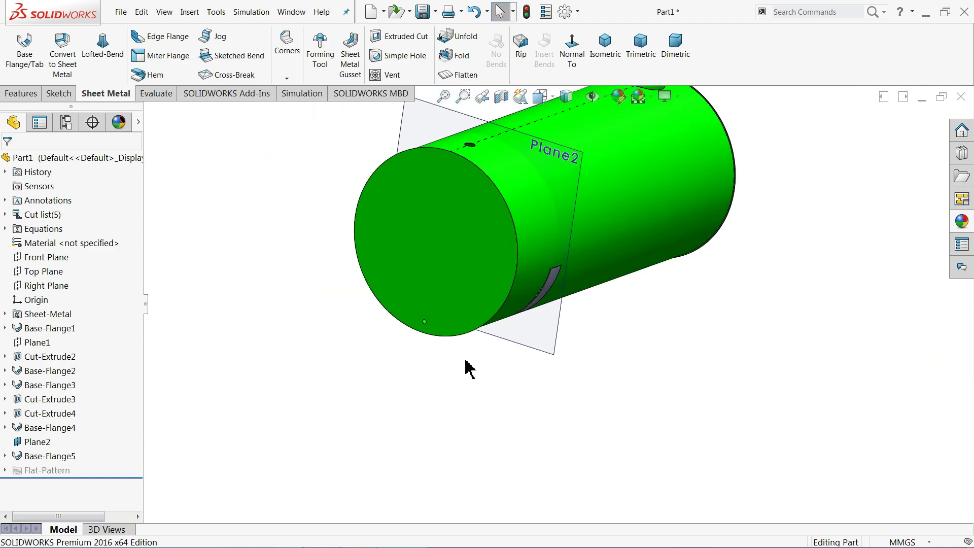
scroll(527, 329, down, 2)
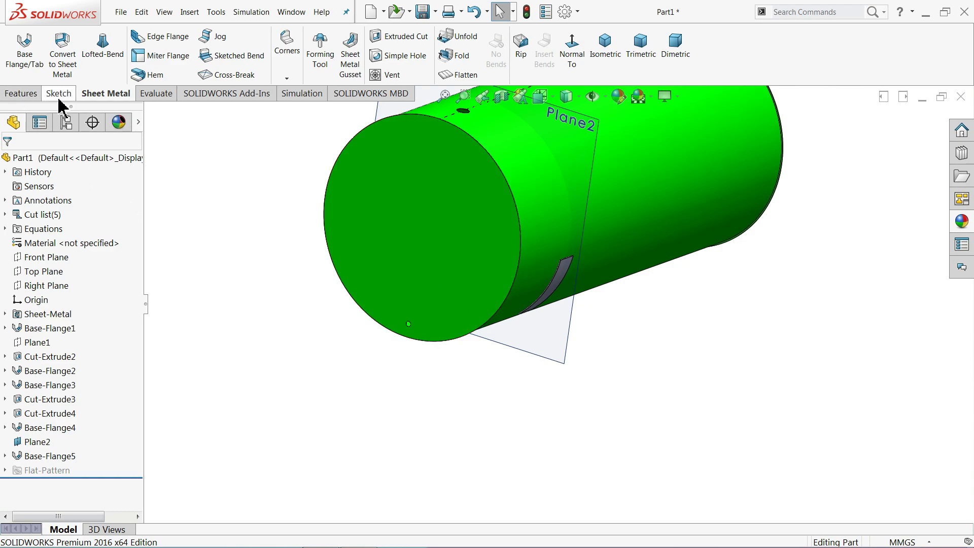
- Review Plane2's 1250 mm offset definition face-on, cancel unchanged, and reselect Plane2
click(34, 442)
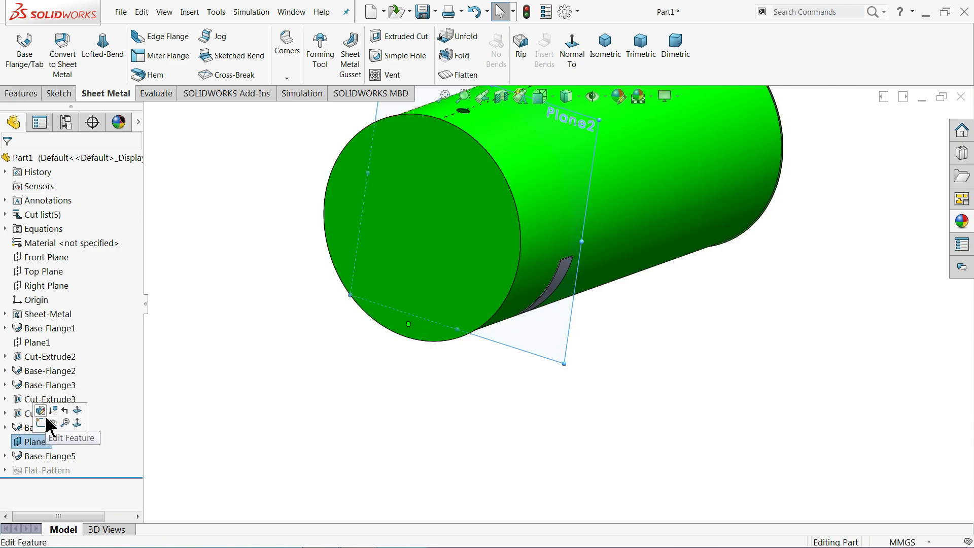
click(40, 411)
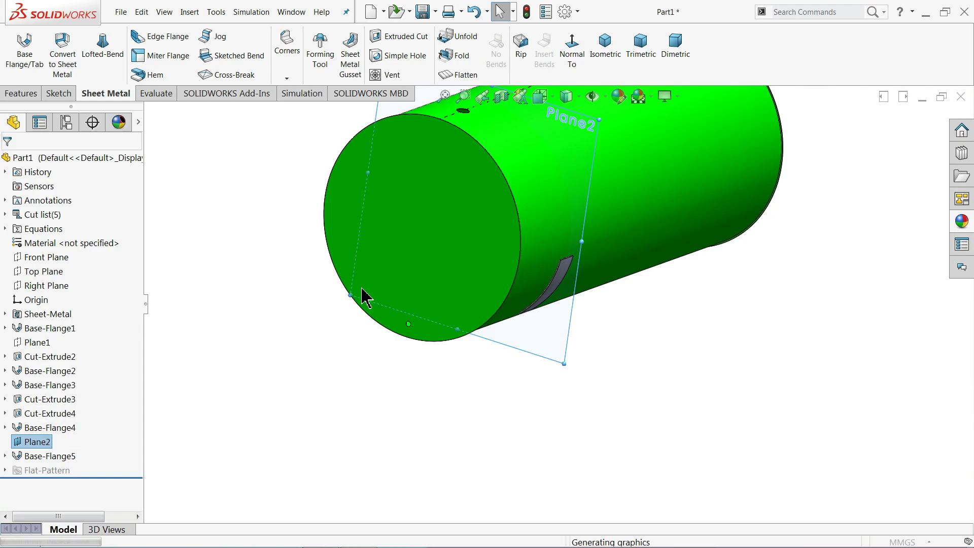
click(571, 50)
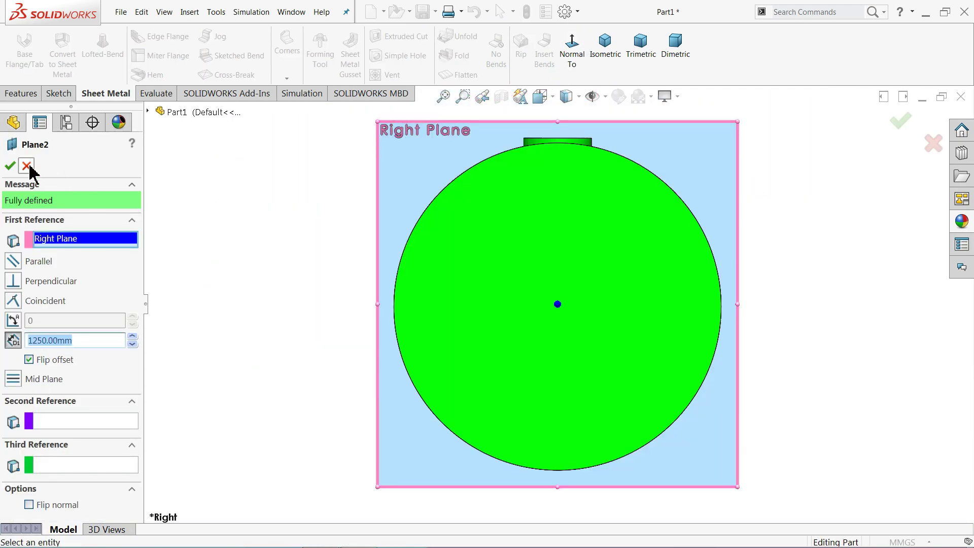
click(26, 166)
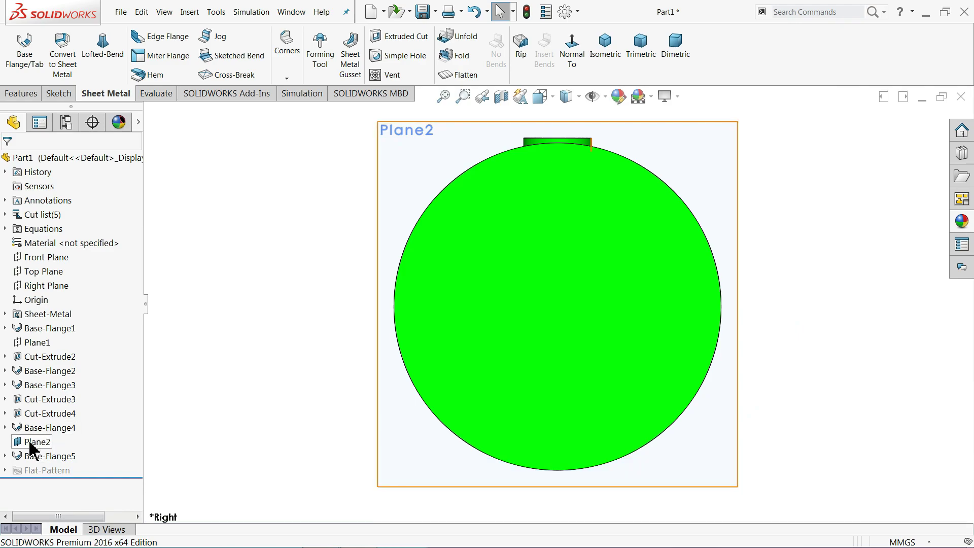
click(30, 442)
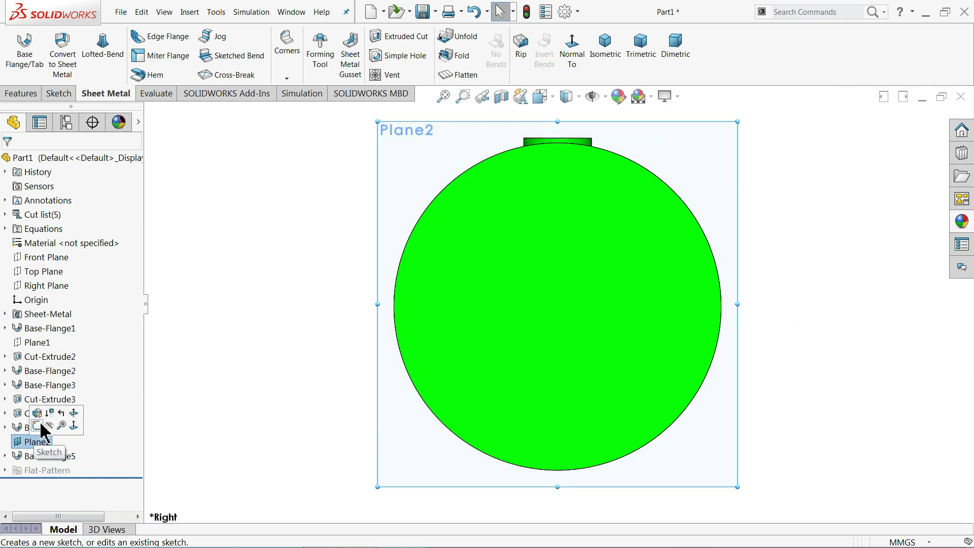
- Start a new sketch on Plane2 facing the tank end, displayed Shaded With Edges
click(37, 425)
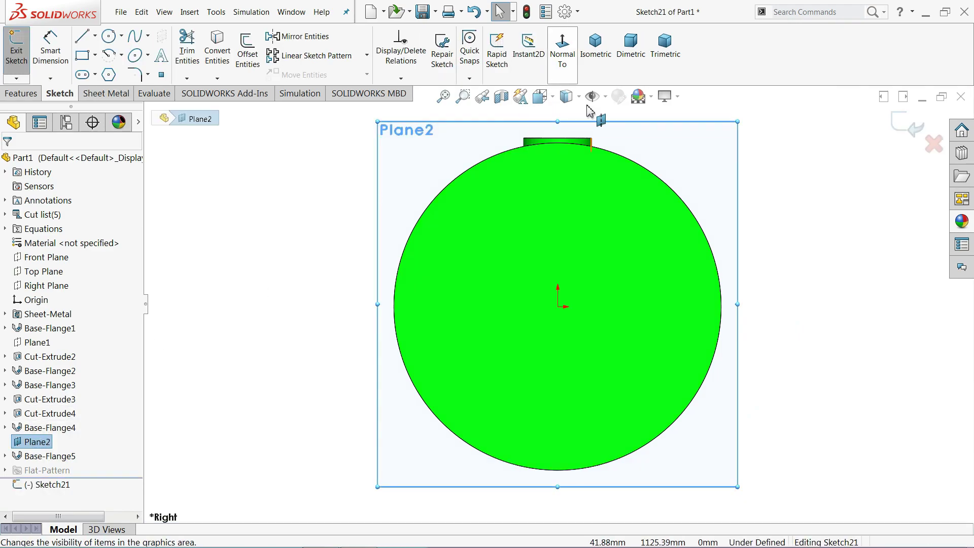
click(610, 63)
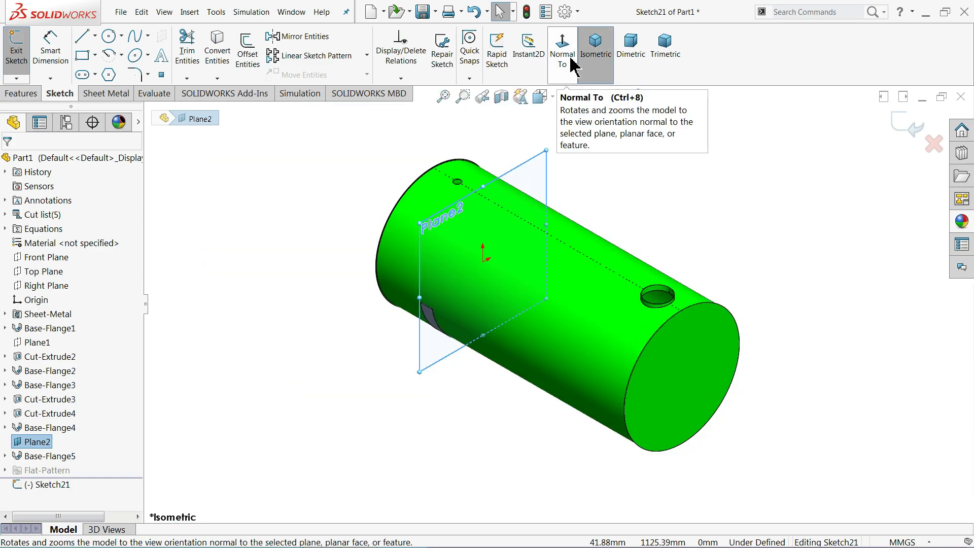
click(568, 63)
click(568, 61)
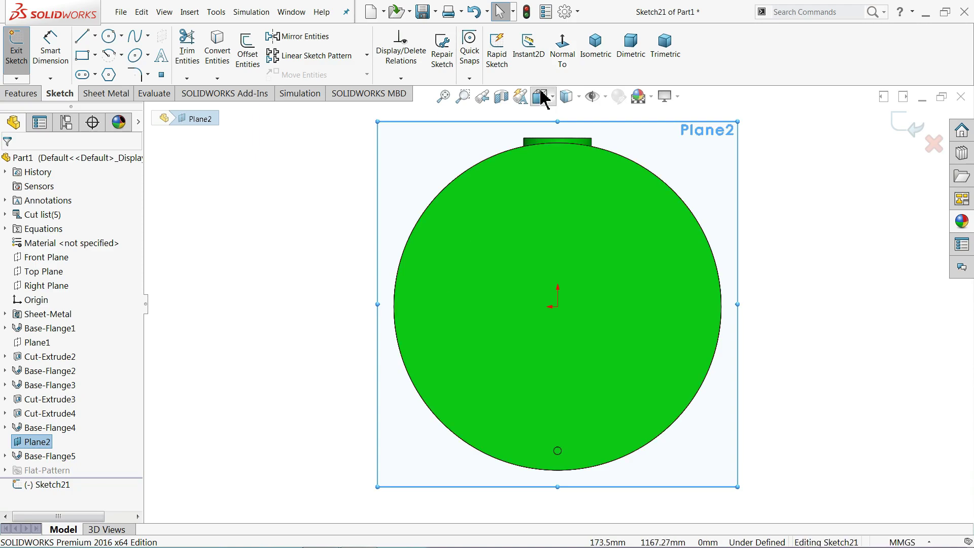
click(578, 97)
click(570, 178)
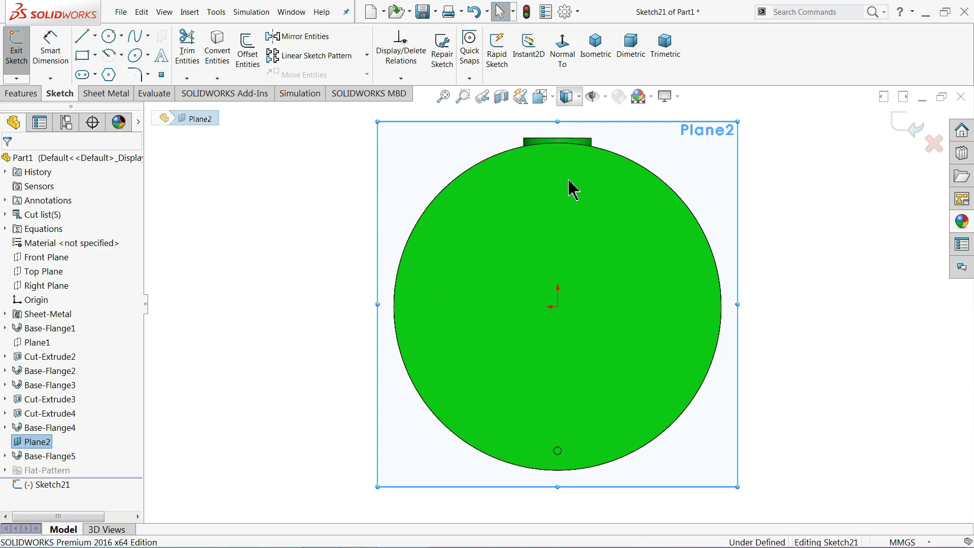
click(555, 95)
click(569, 96)
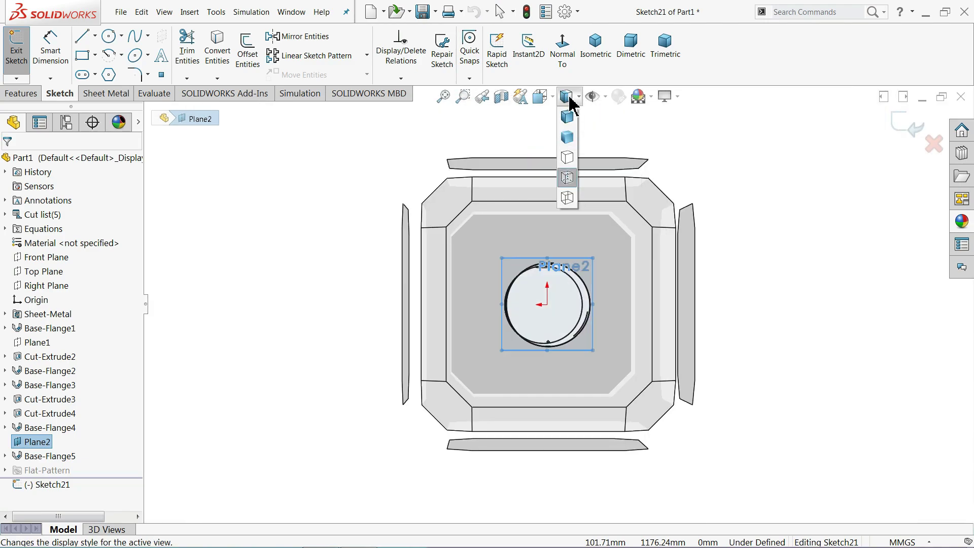
click(572, 122)
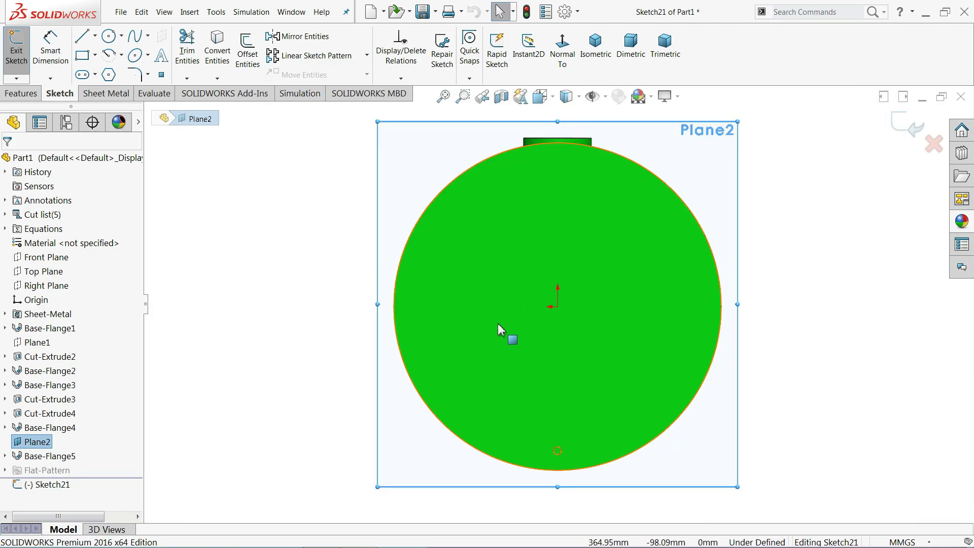
- Select the Centerpoint Arc sketch tool
click(95, 36)
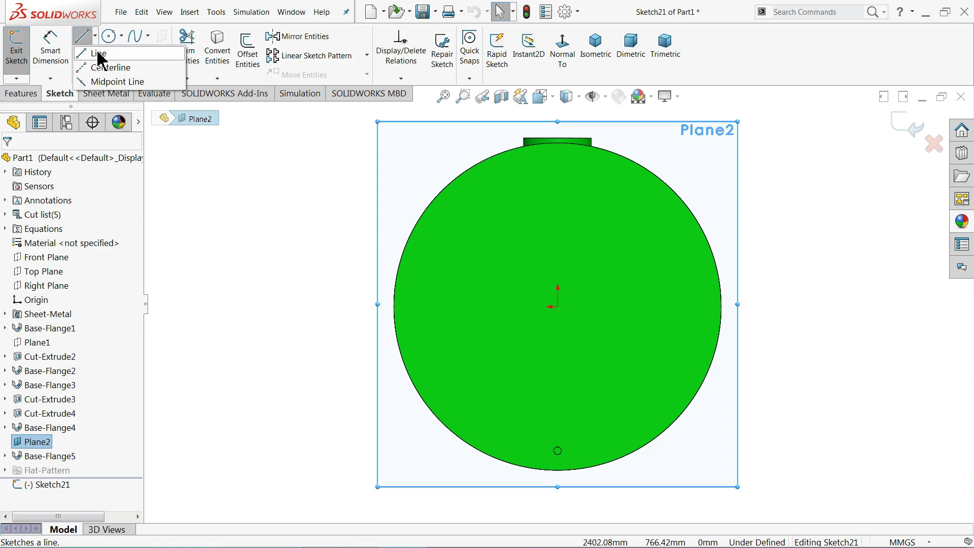
click(122, 36)
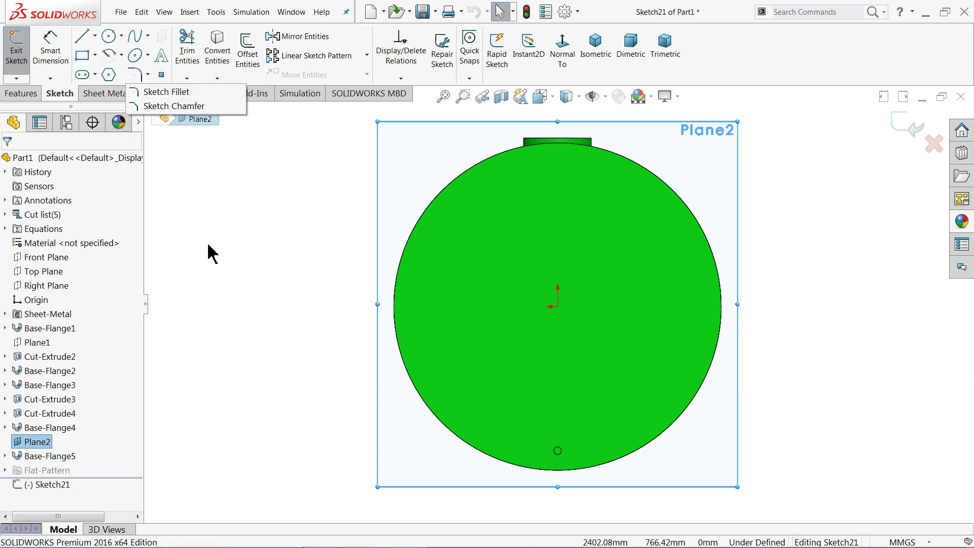
click(121, 54)
click(137, 72)
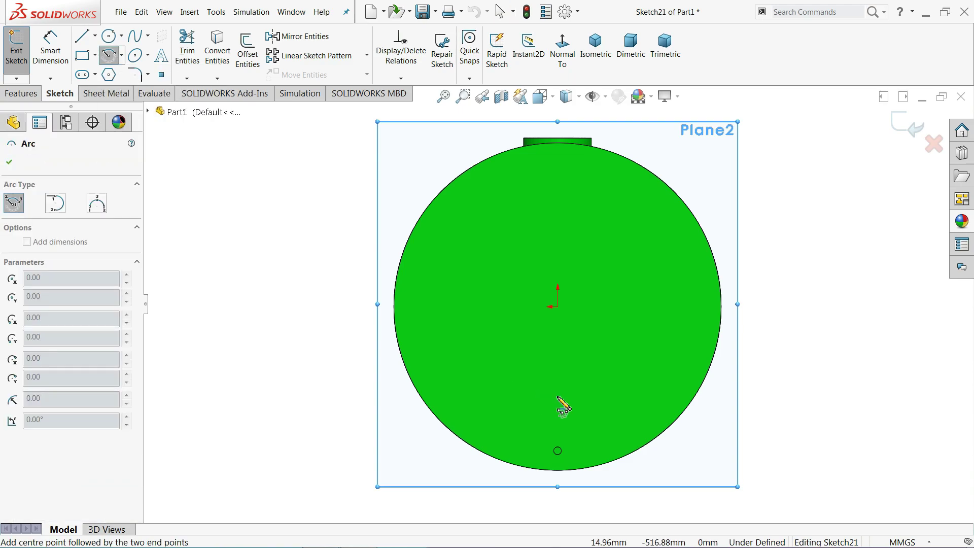
- Draw an origin-centred arc along the lower-left side of the tank circle
scroll(550, 457, down, 1)
scroll(550, 457, down, 1)
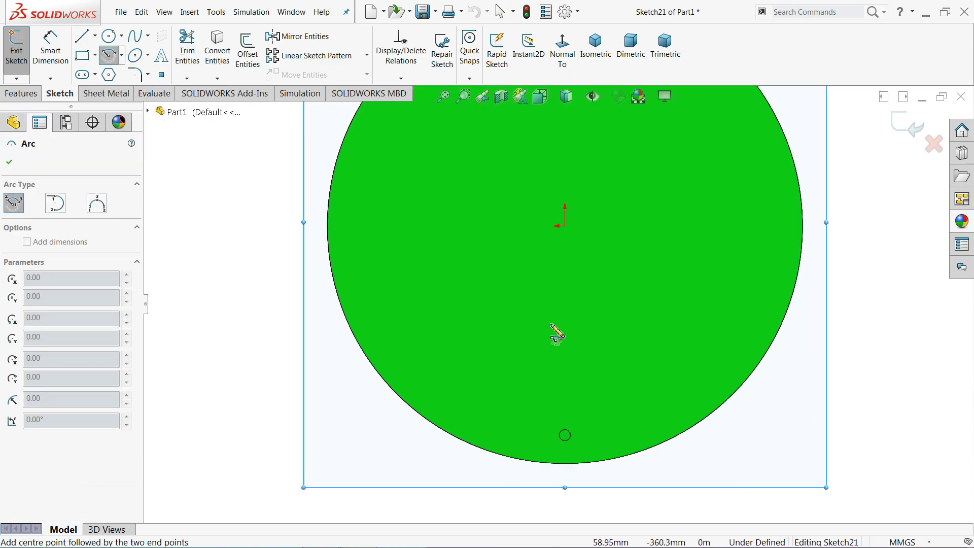
click(565, 226)
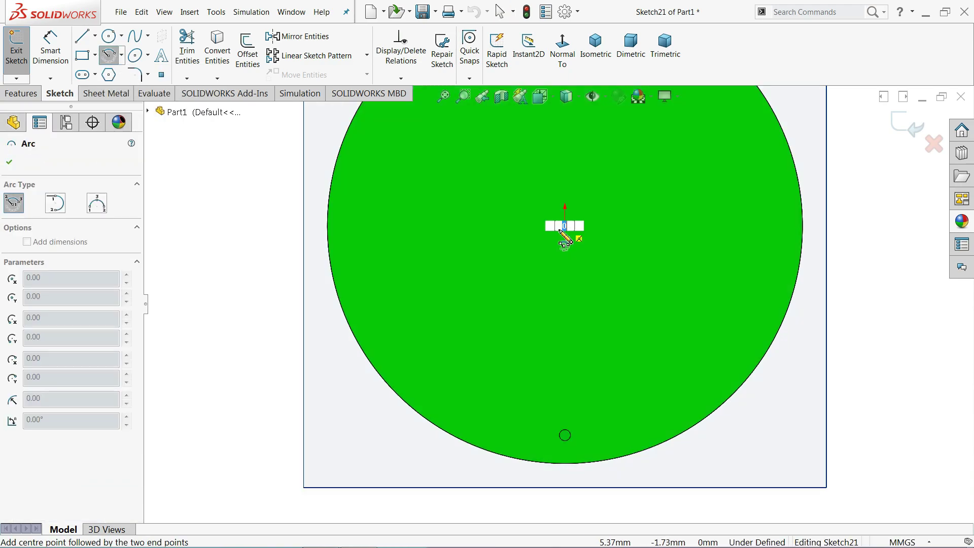
click(355, 292)
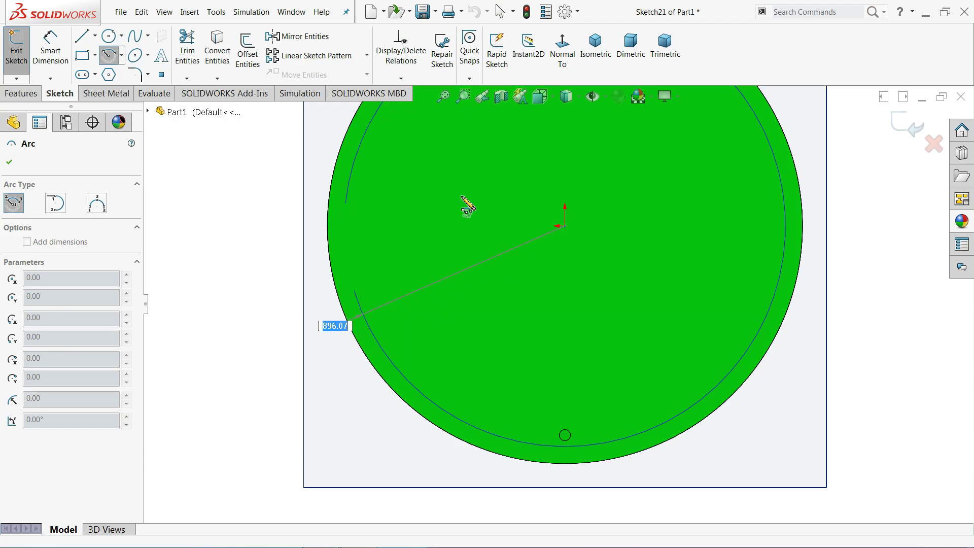
click(440, 406)
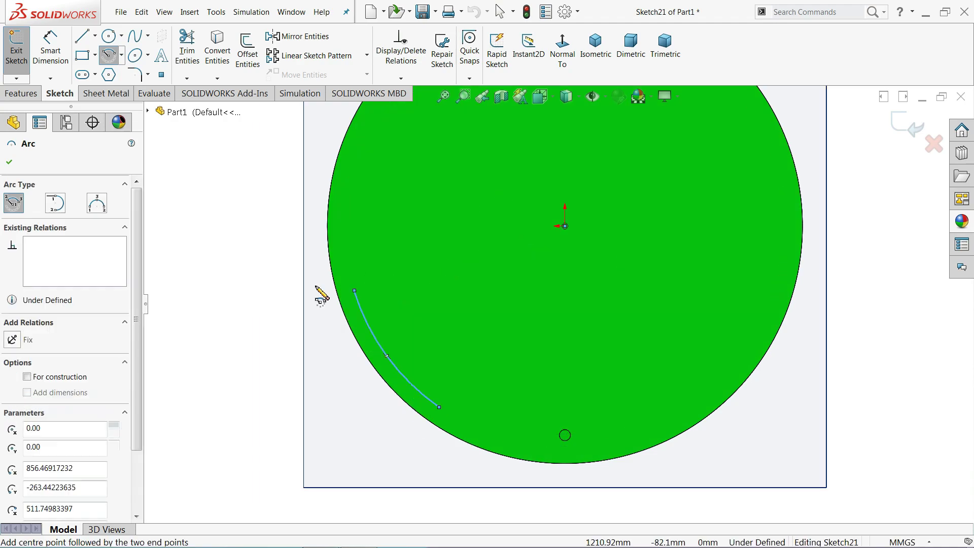
- Draw centerlines linking both arc ends to the origin
click(95, 36)
click(102, 68)
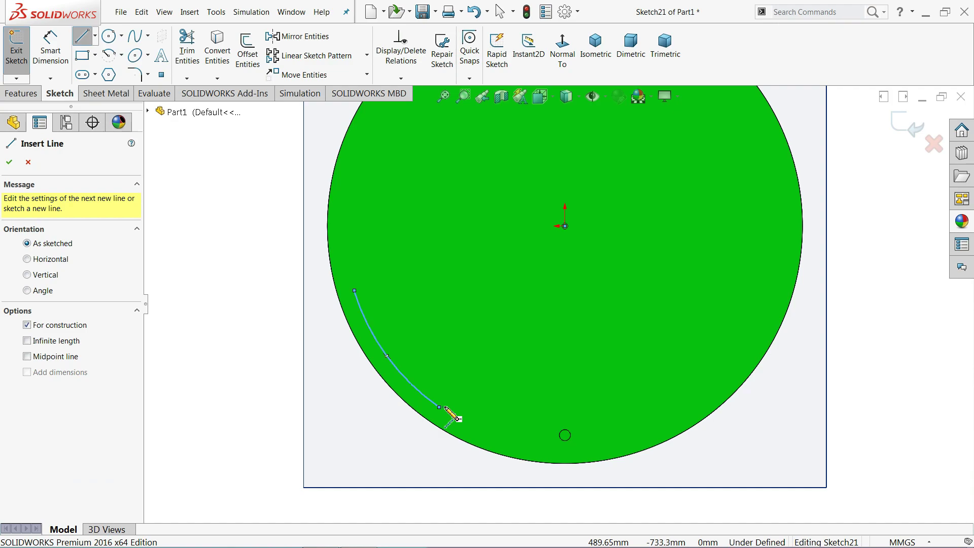
click(439, 407)
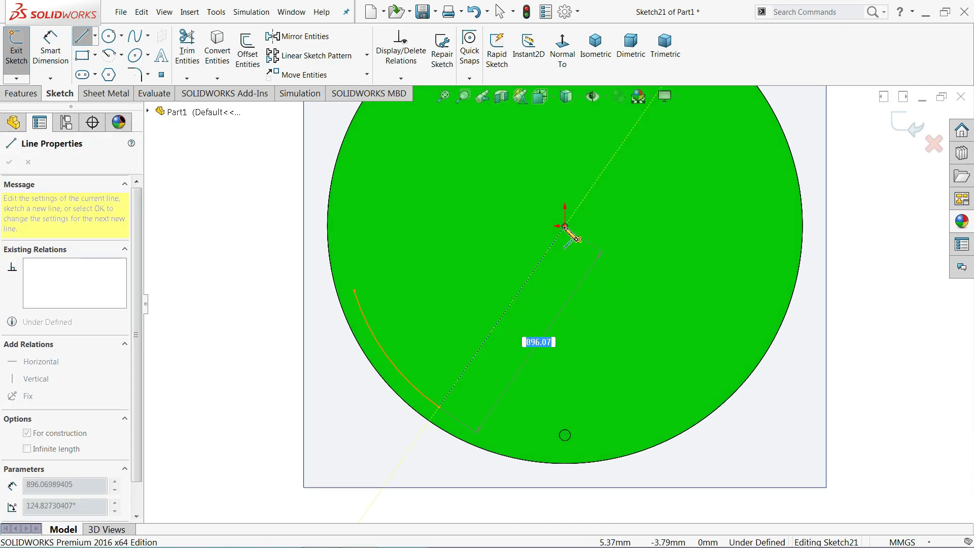
click(564, 225)
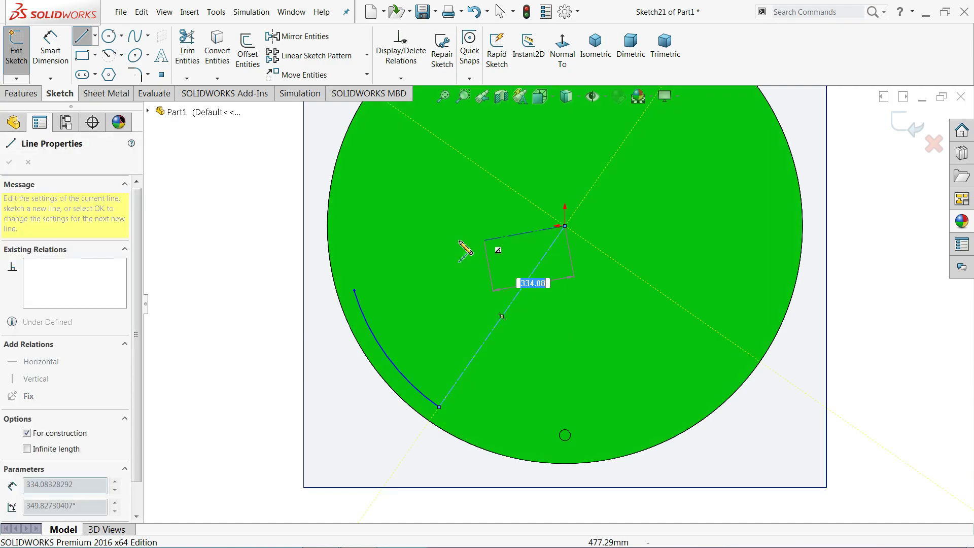
click(356, 291)
right_click(228, 210)
click(260, 239)
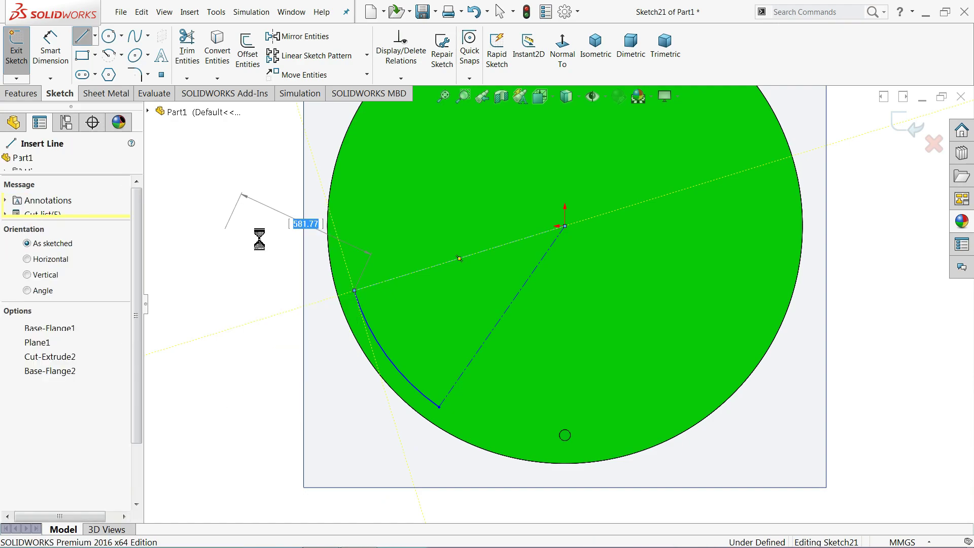
scroll(576, 353, up, 2)
scroll(558, 342, down, 2)
scroll(558, 342, down, 3)
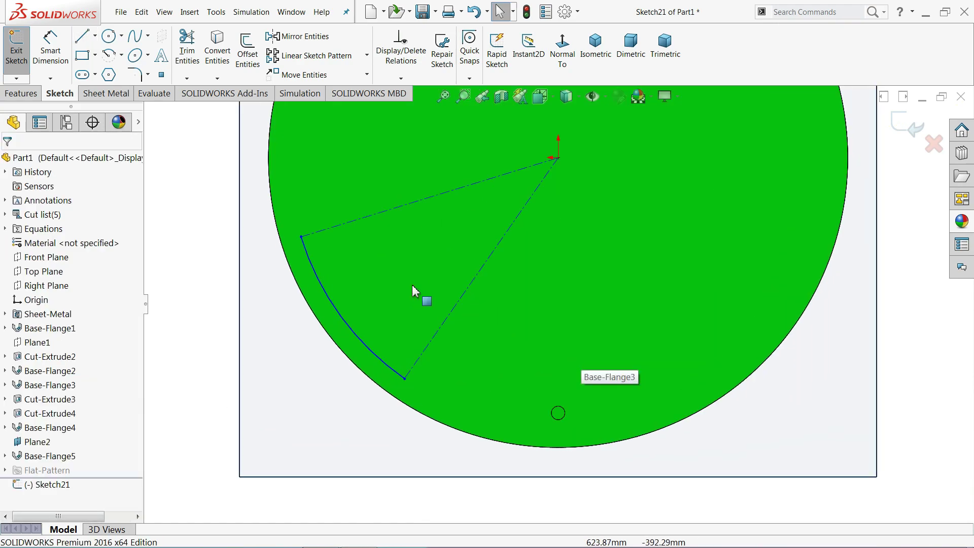
- Dimension the angle between the arc's centerlines to 40°
click(51, 56)
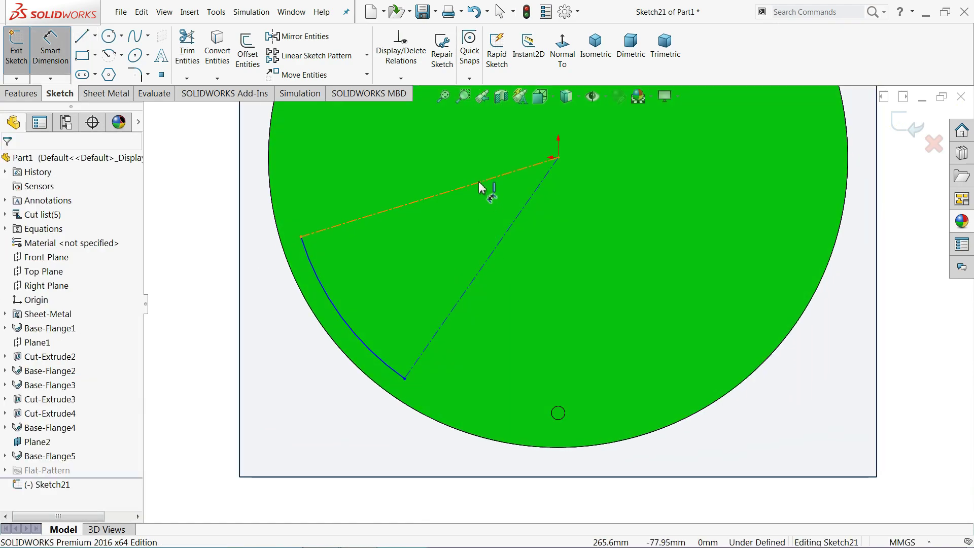
click(479, 185)
click(505, 234)
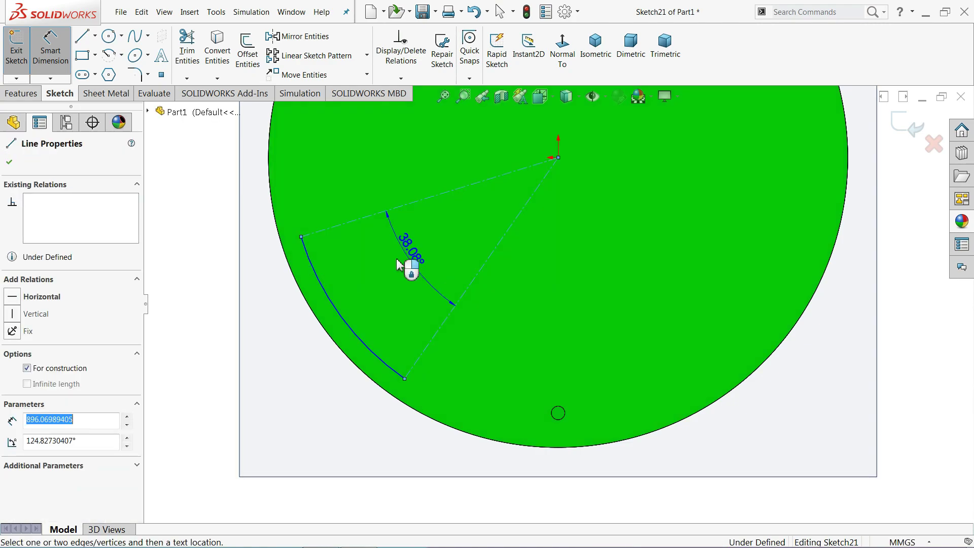
click(292, 350)
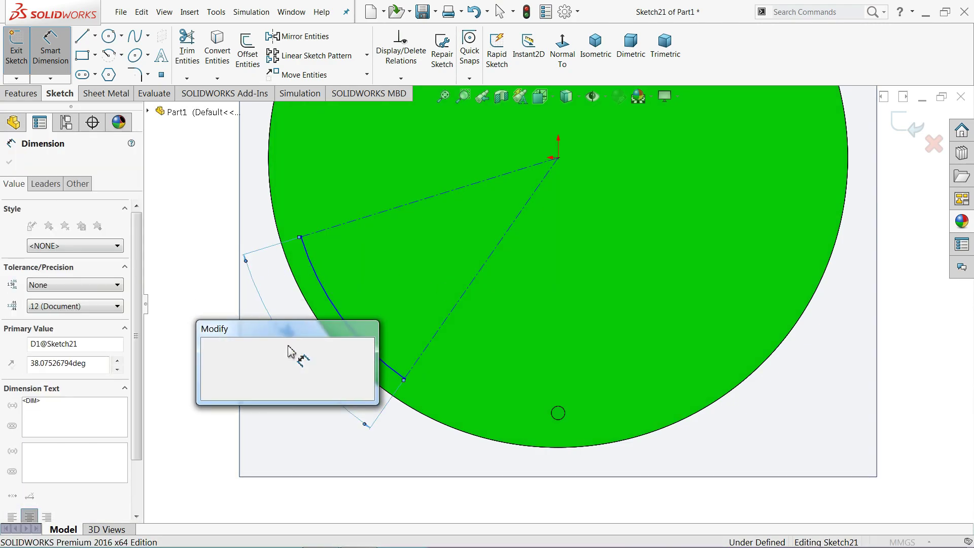
text(40)
key(Return)
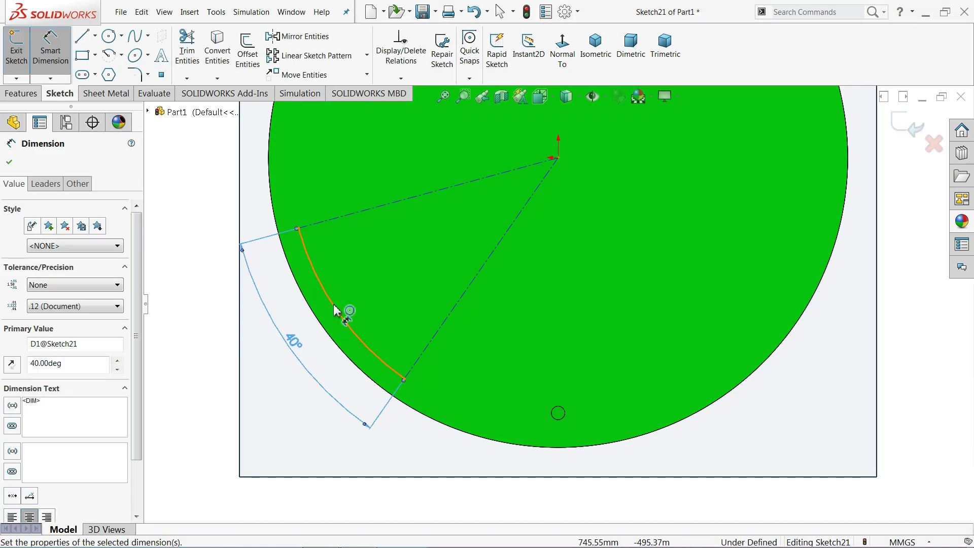
- Dimension the arc 825 mm horizontally from the tank centre
click(342, 321)
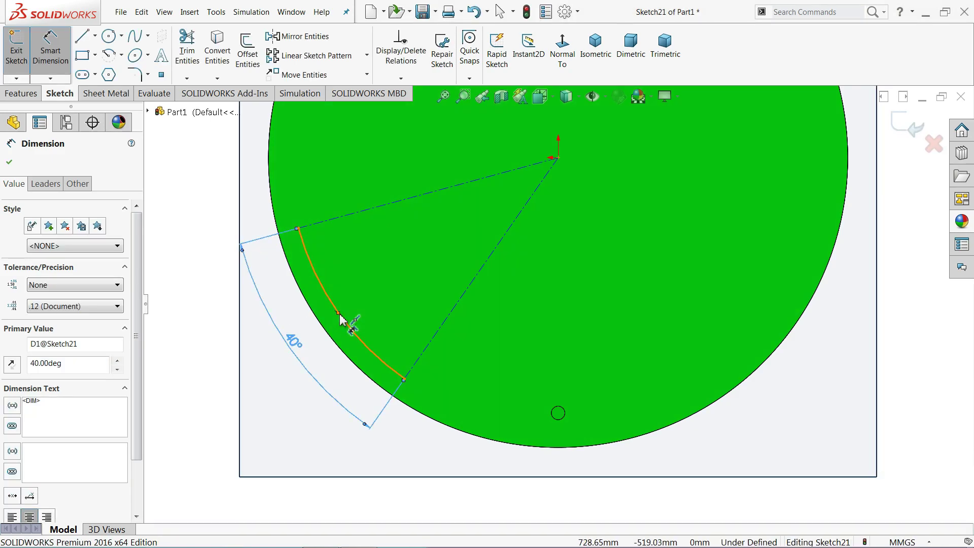
click(558, 158)
click(466, 501)
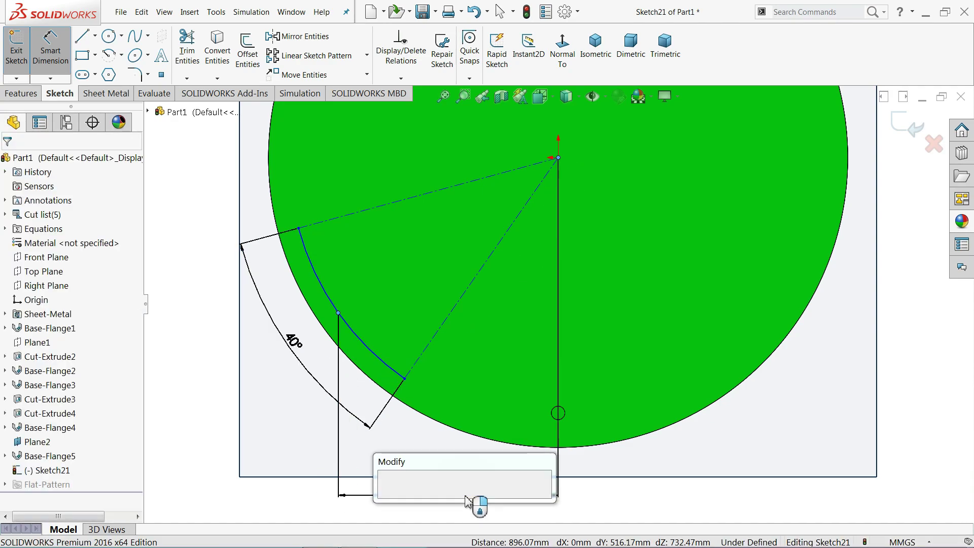
text(825)
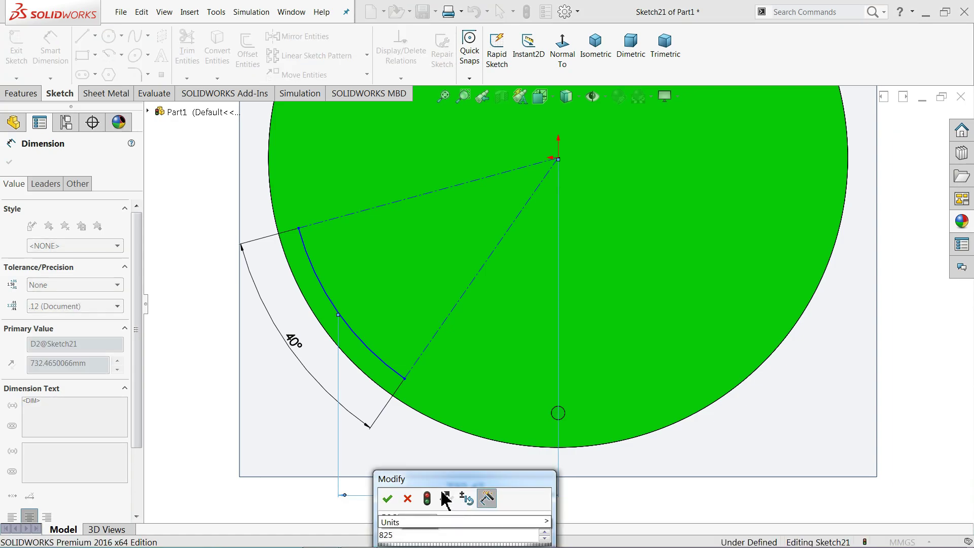
click(387, 498)
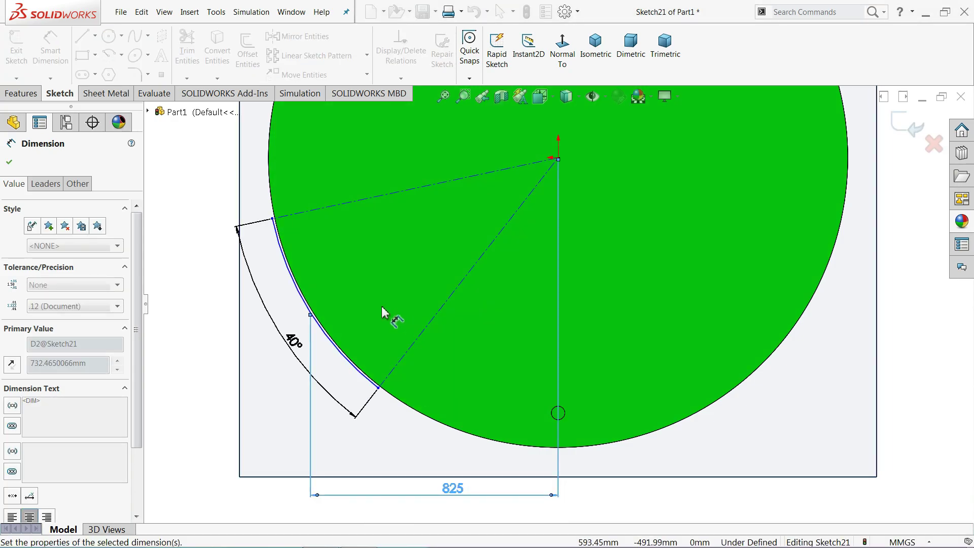
- Set the pad arc's radius to 950 mm
click(301, 297)
click(201, 322)
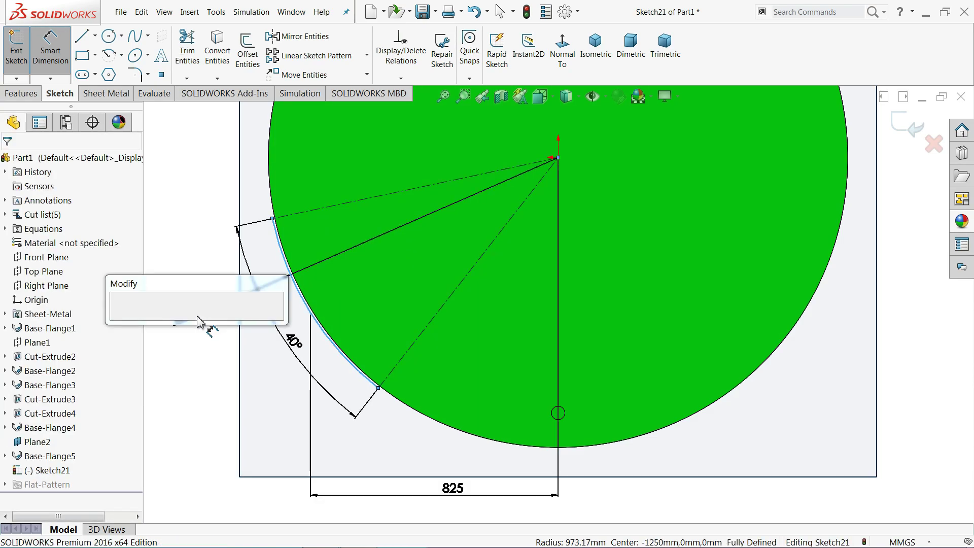
text(950)
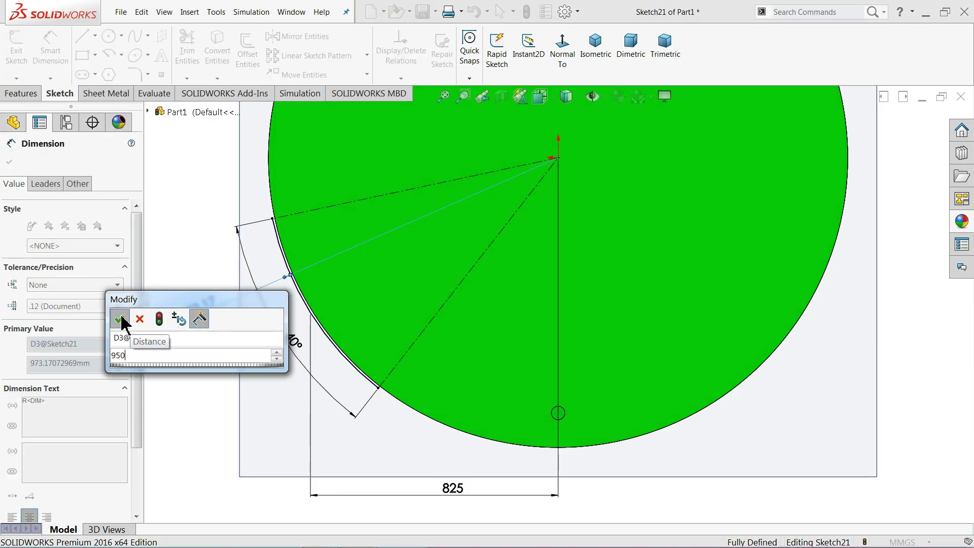
click(120, 318)
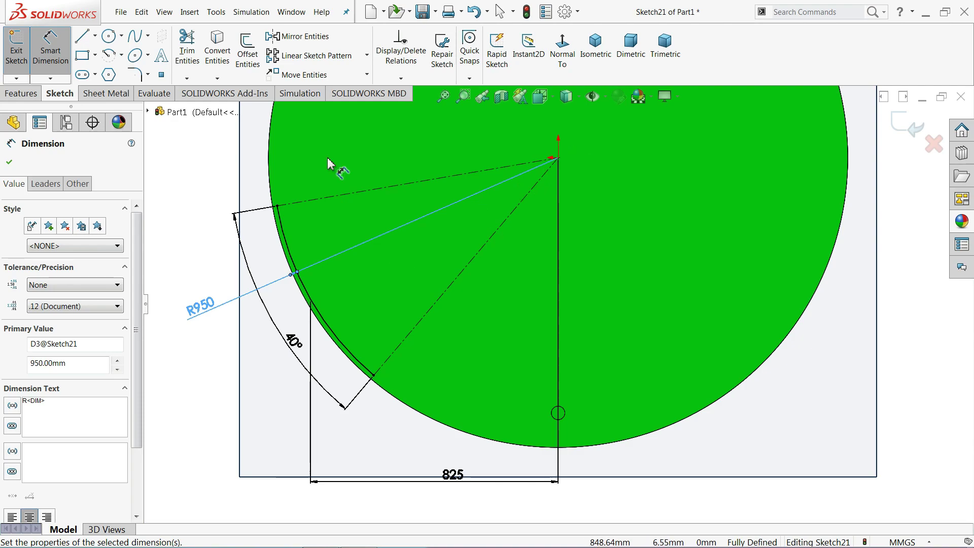
click(104, 94)
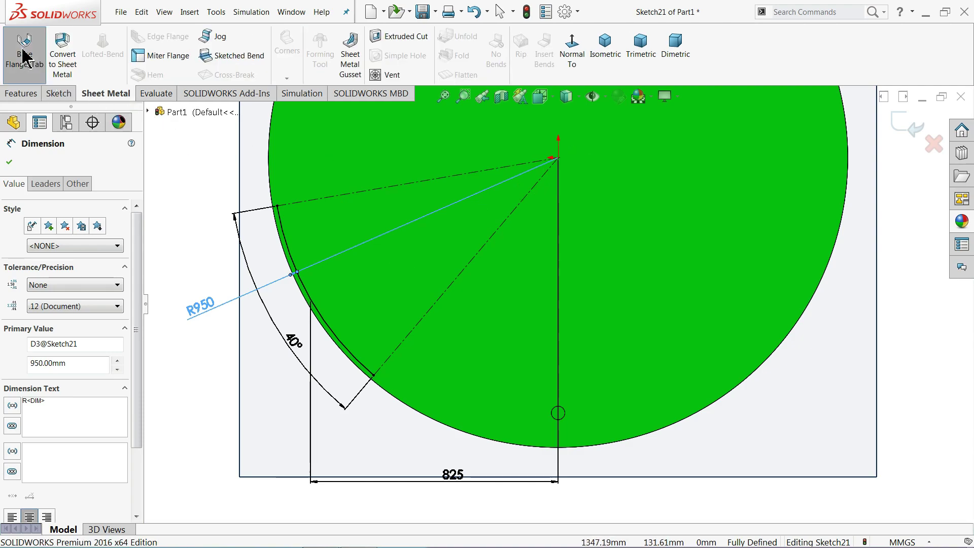
- Start a base flange from the arc: 200 mm depth, 9.525 mm thickness override, reversed direction
click(33, 65)
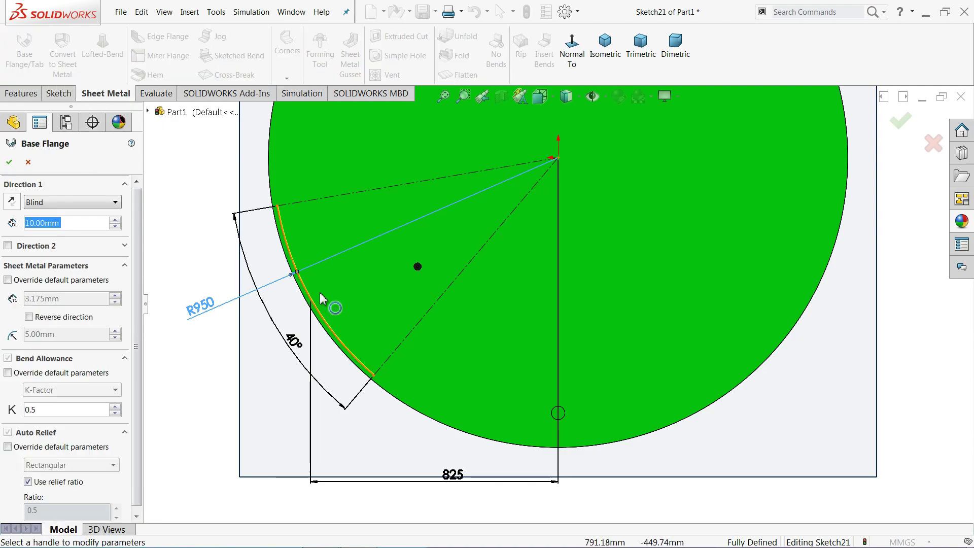
right_click(69, 225)
text(200)
key(Return)
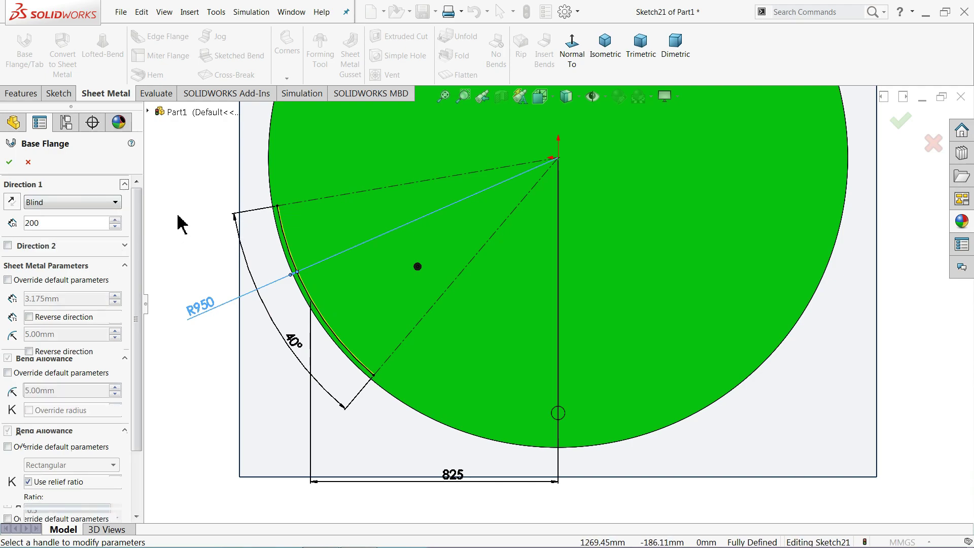
click(8, 280)
text(9.525)
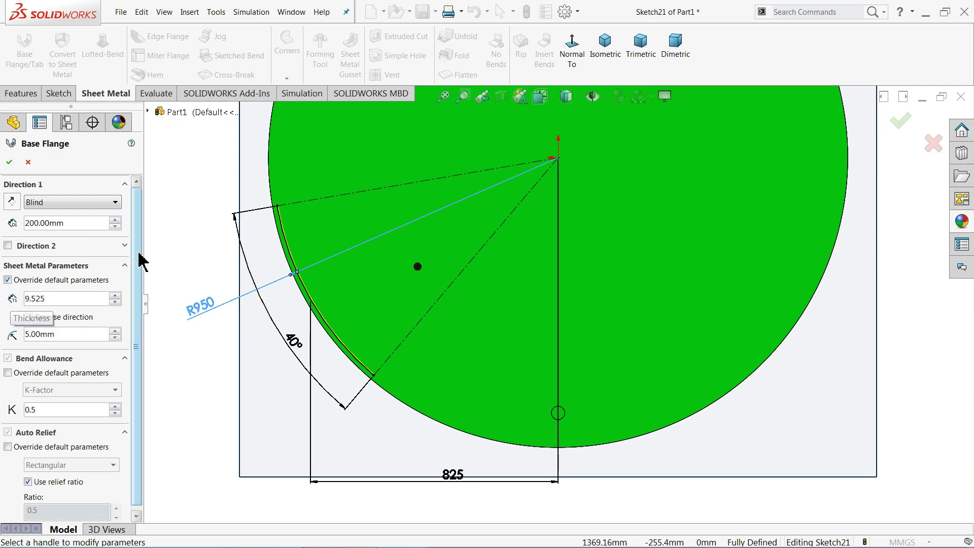
key(Return)
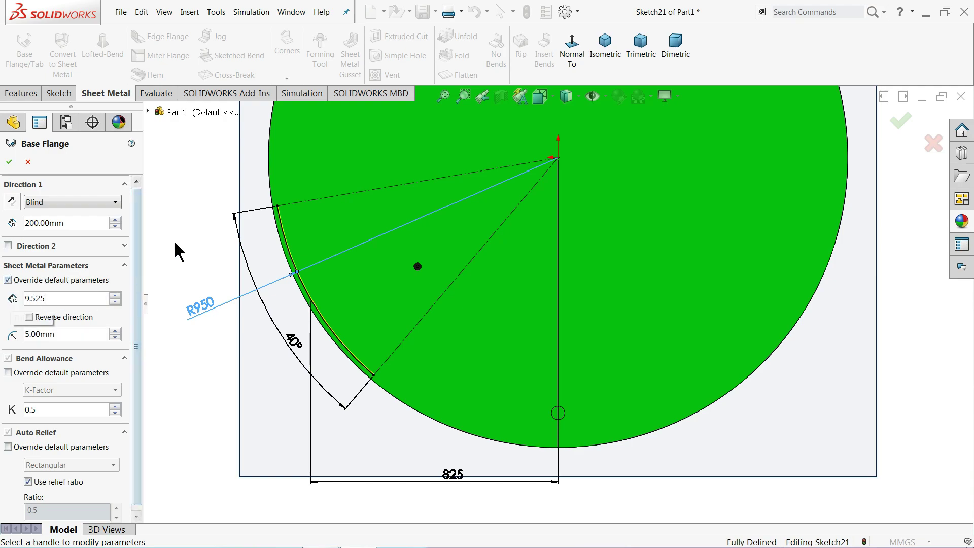
scroll(310, 249, down, 3)
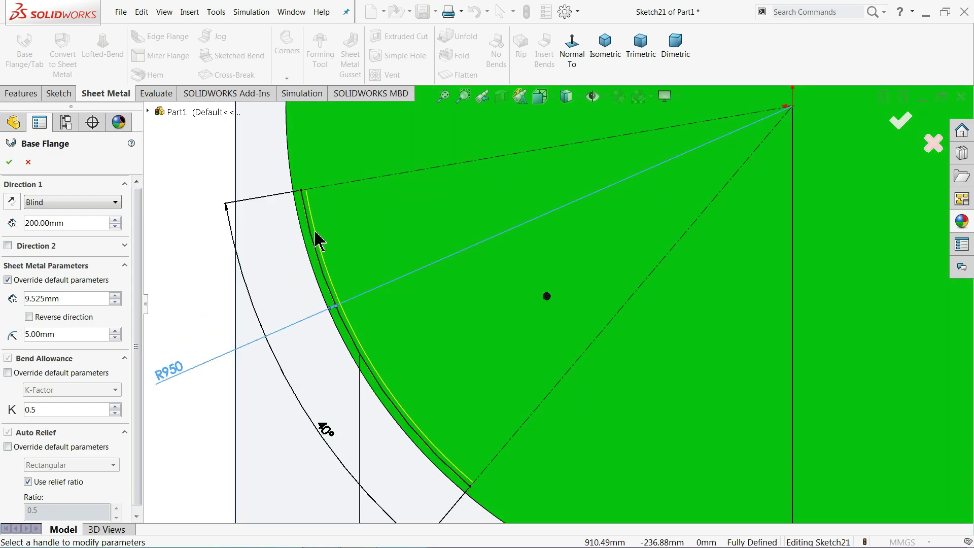
click(28, 317)
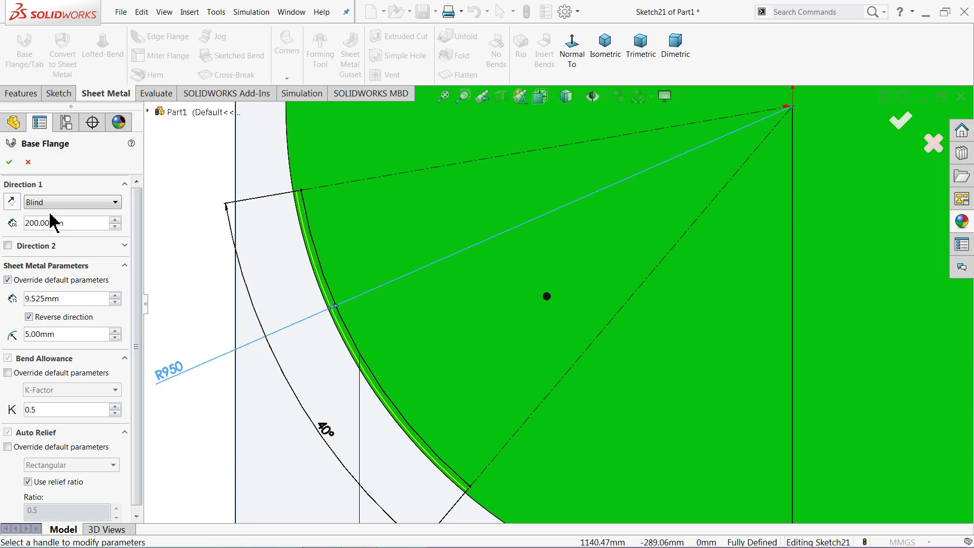
- Set the flange depth to Mid Plane and create the curved pad
click(606, 50)
mouse_move(575, 174)
middle_down()
mouse_move(445, 290)
mouse_move(482, 306)
middle_up()
scroll(670, 342, down, 3)
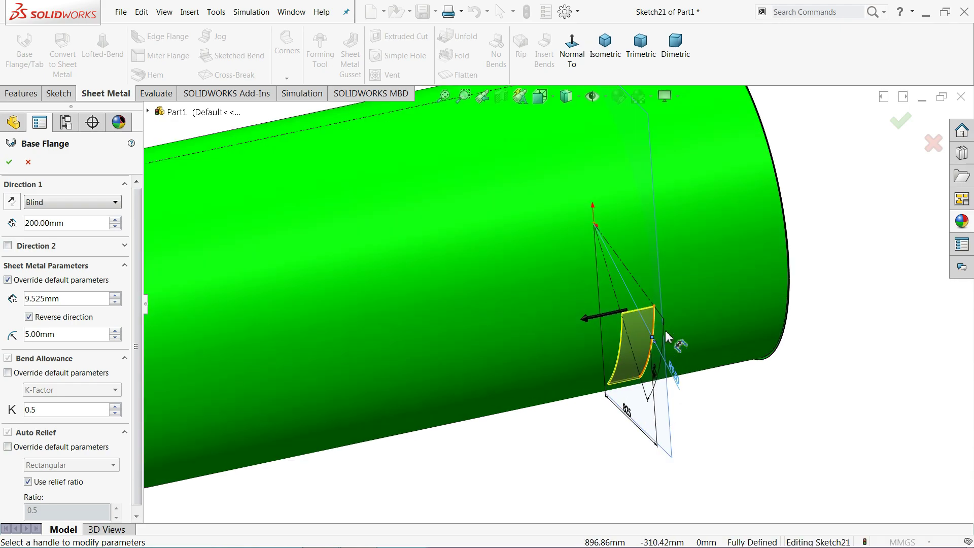
scroll(660, 345, down, 3)
scroll(660, 345, down, 2)
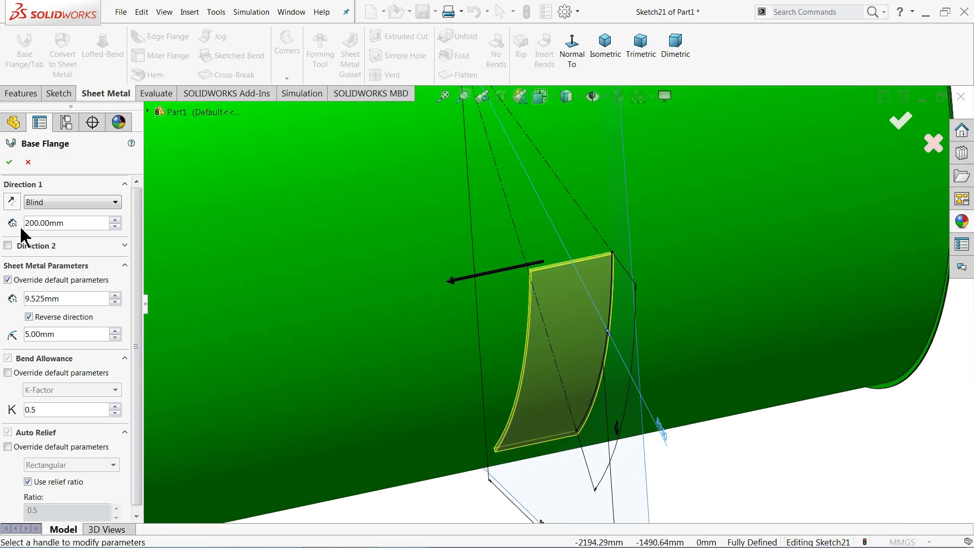
click(36, 202)
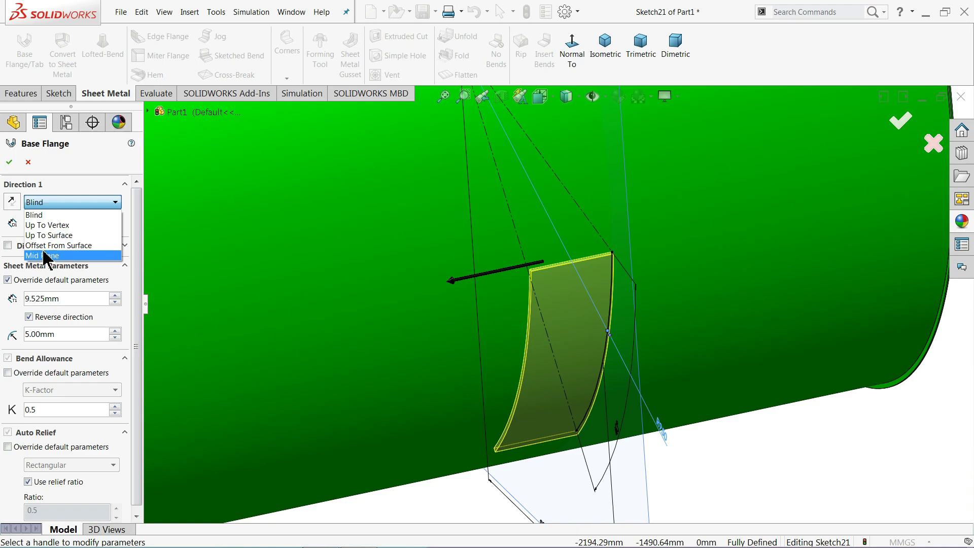
click(45, 255)
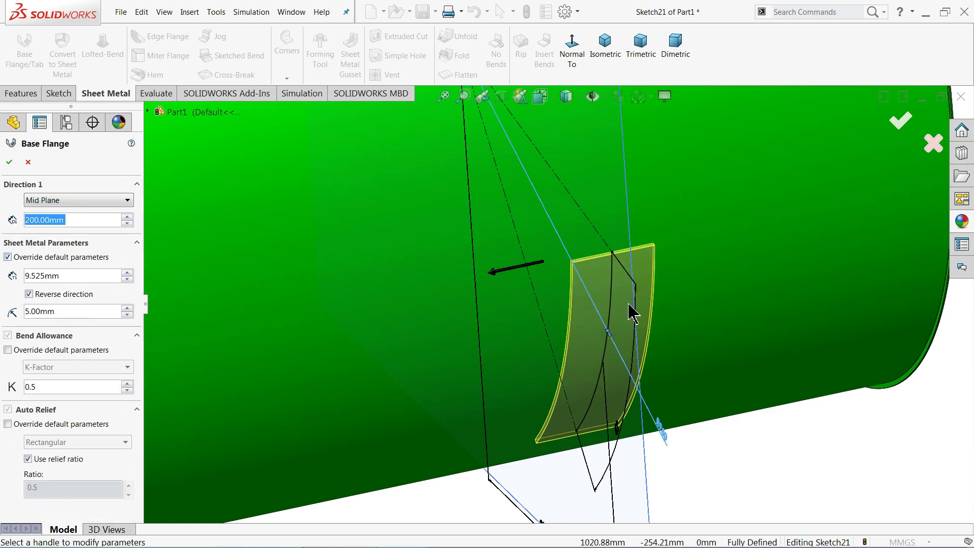
click(9, 163)
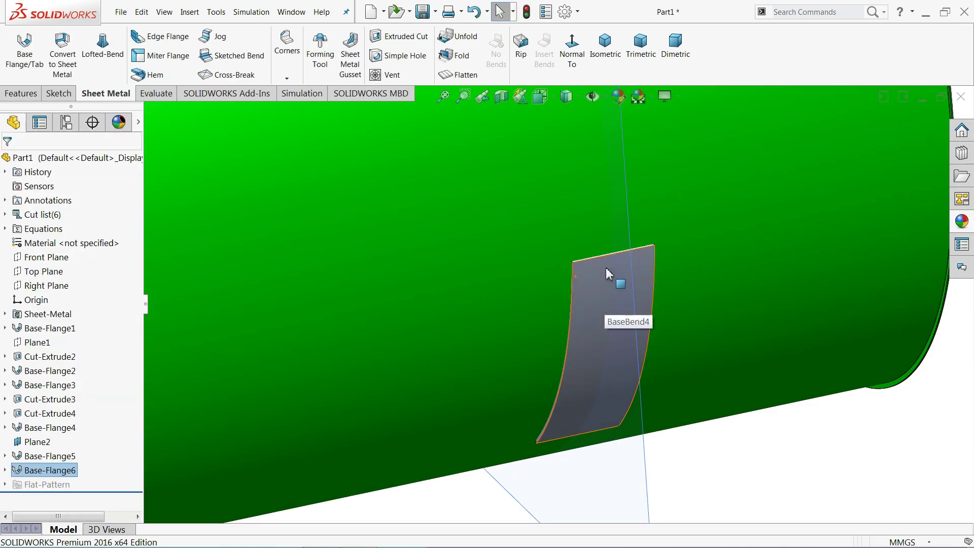
- Orbit around the new pad to check its thickness, then view the whole tank
scroll(609, 274, down, 2)
middle_drag(637, 272, 637, 289)
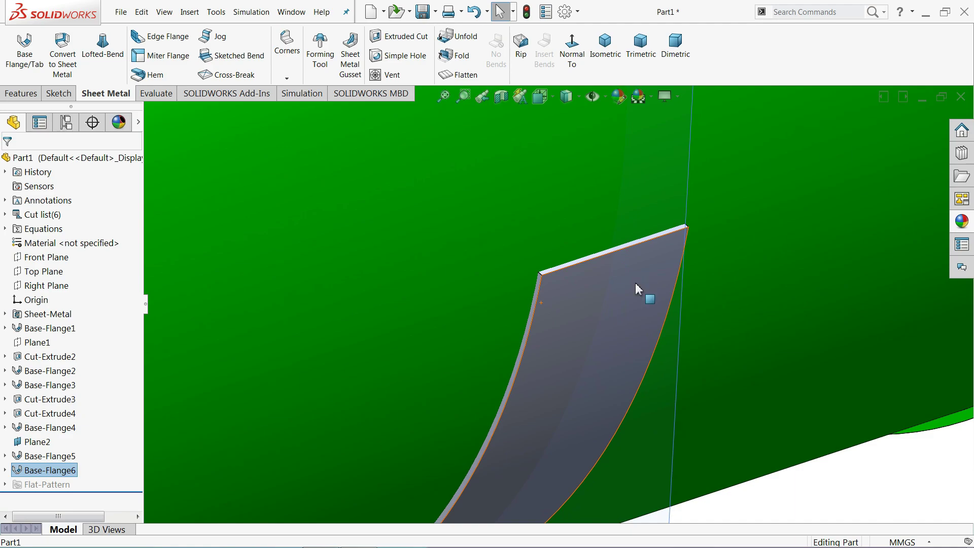
scroll(635, 282, up, 3)
scroll(634, 284, up, 2)
mouse_move(619, 331)
middle_down()
mouse_move(581, 270)
mouse_move(535, 293)
middle_up()
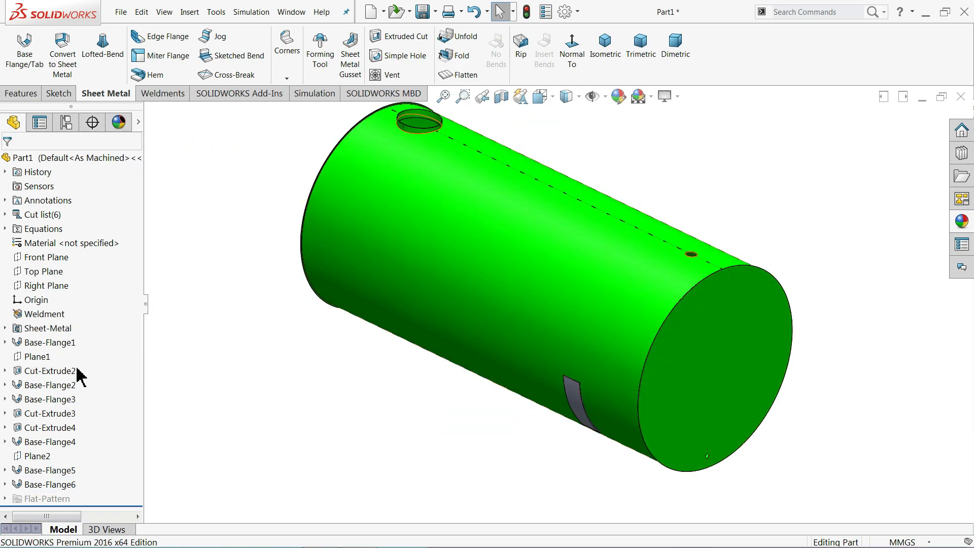
- Start a new sketch on Plane2, viewed face-on to the tank end
click(31, 456)
click(35, 440)
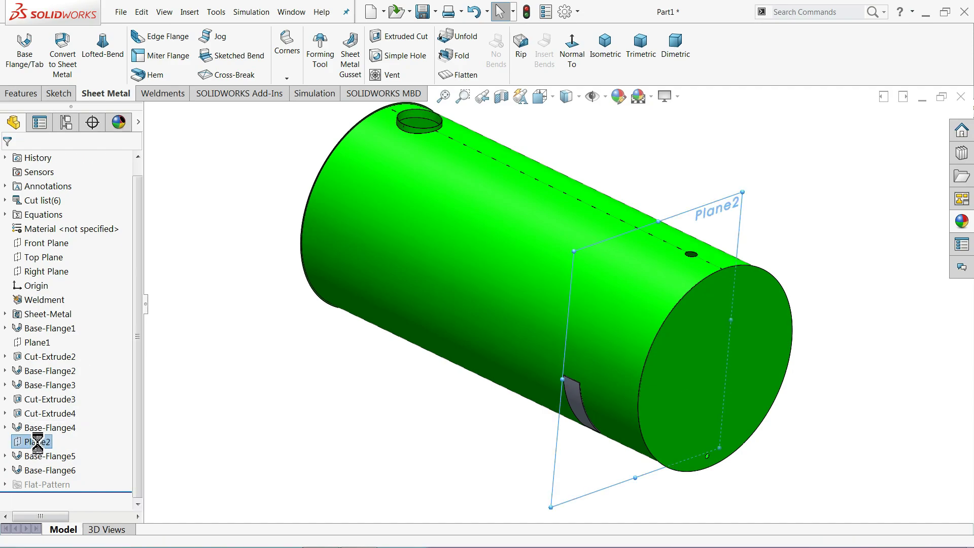
click(562, 60)
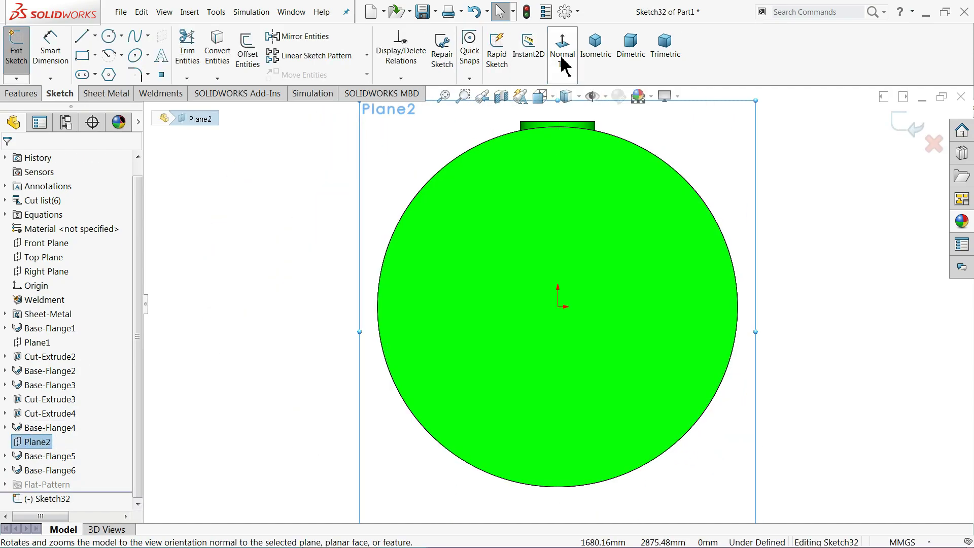
click(561, 59)
scroll(568, 381, down, 3)
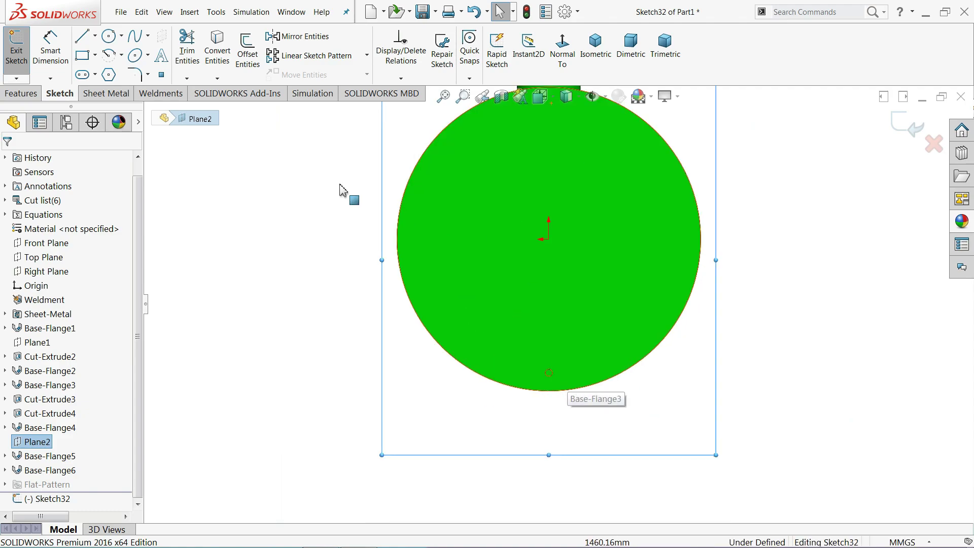
- Draw a vertical centreline from the tank centre down below the tank
click(95, 37)
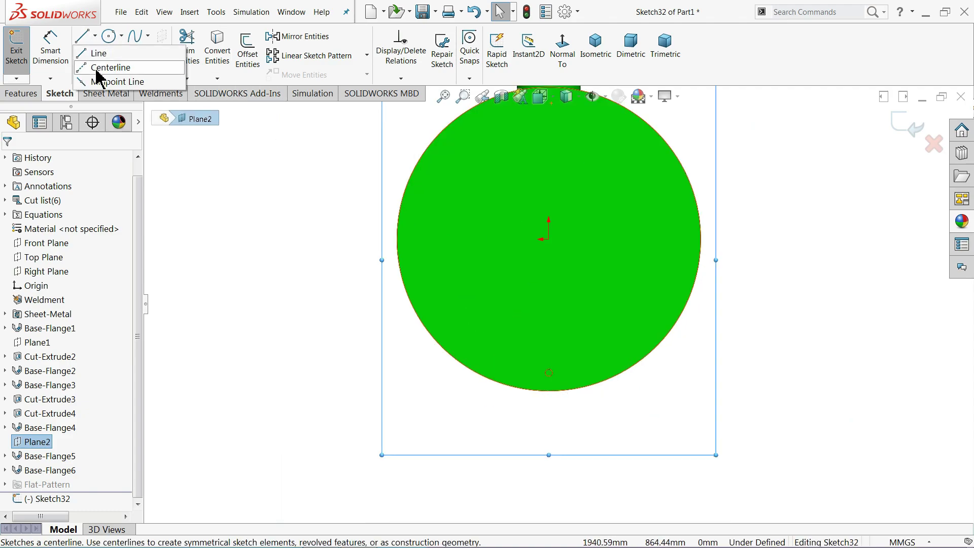
click(106, 65)
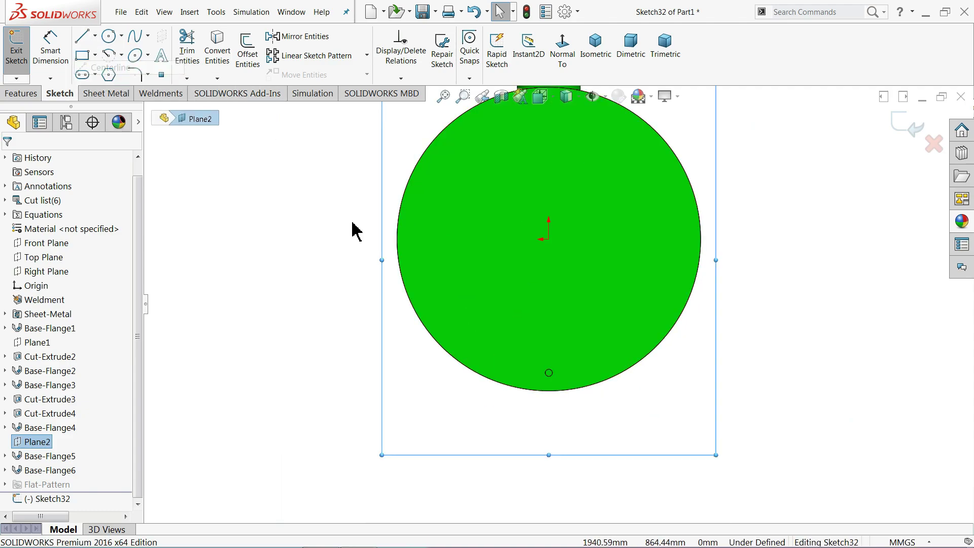
click(548, 239)
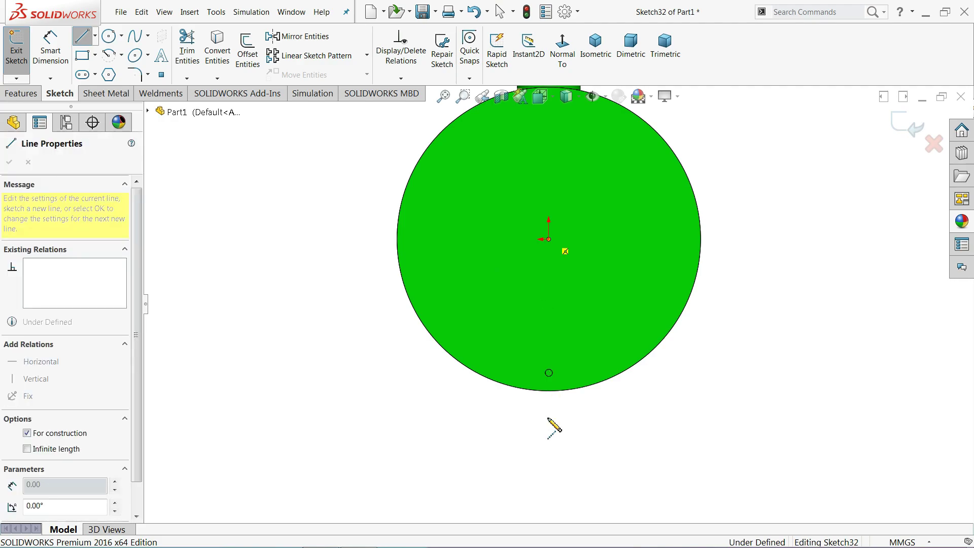
click(549, 450)
right_click(578, 449)
click(593, 385)
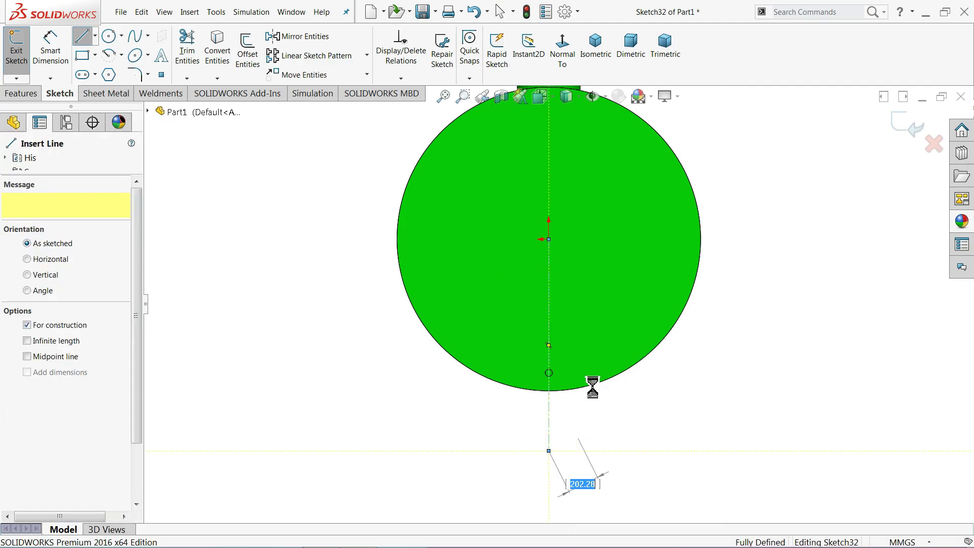
- Draw a vertical leg line on the left side below the tank
click(83, 37)
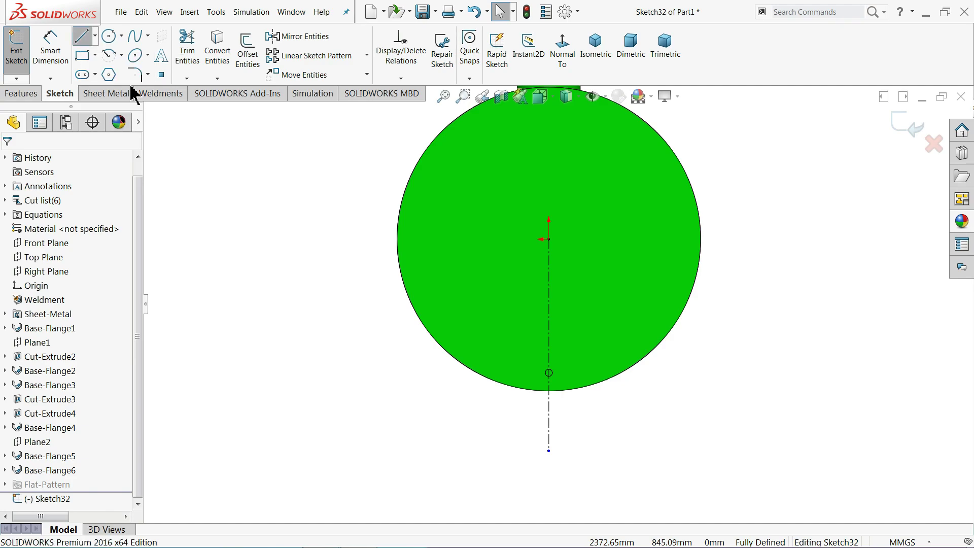
click(450, 446)
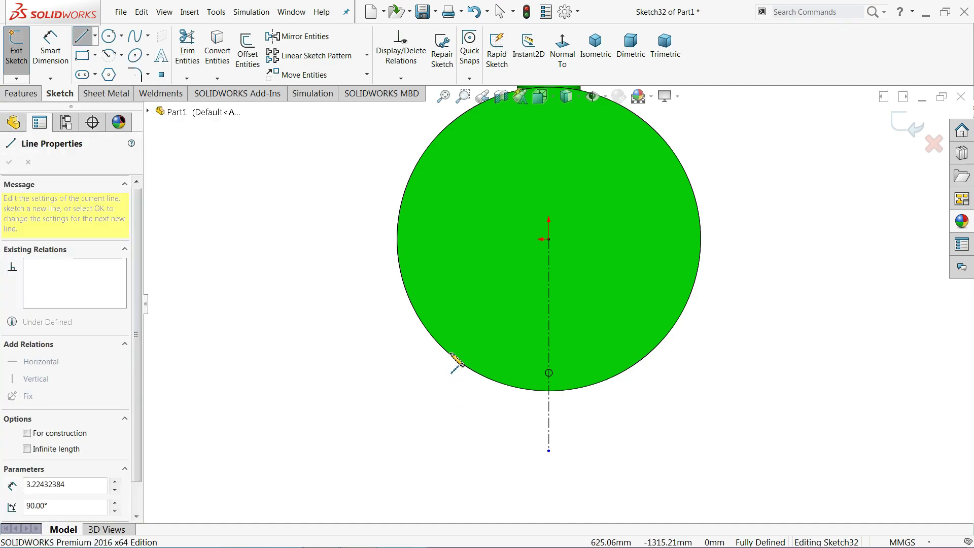
click(451, 313)
right_click(462, 299)
click(495, 317)
key(Escape)
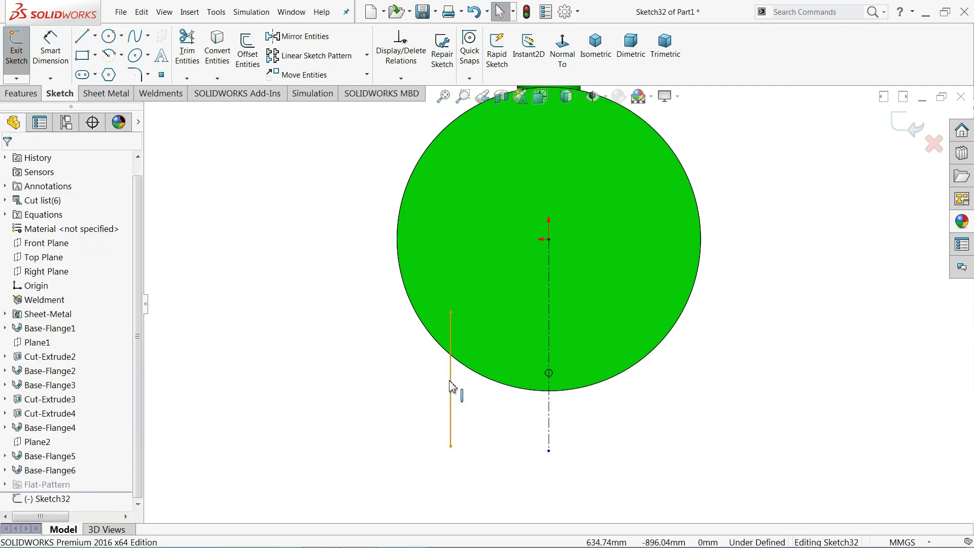
click(451, 382)
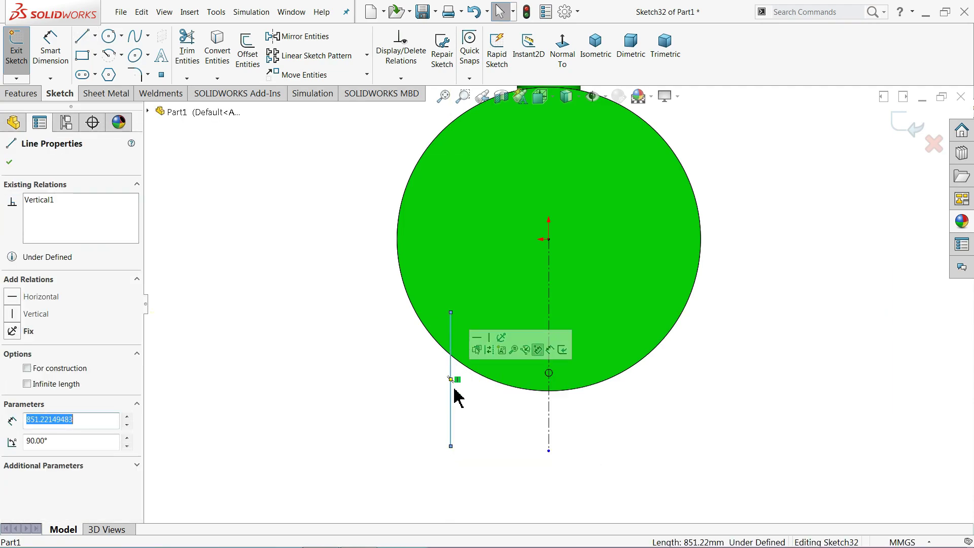
click(487, 406)
- Mirror the left leg line about the centreline to the right
click(304, 36)
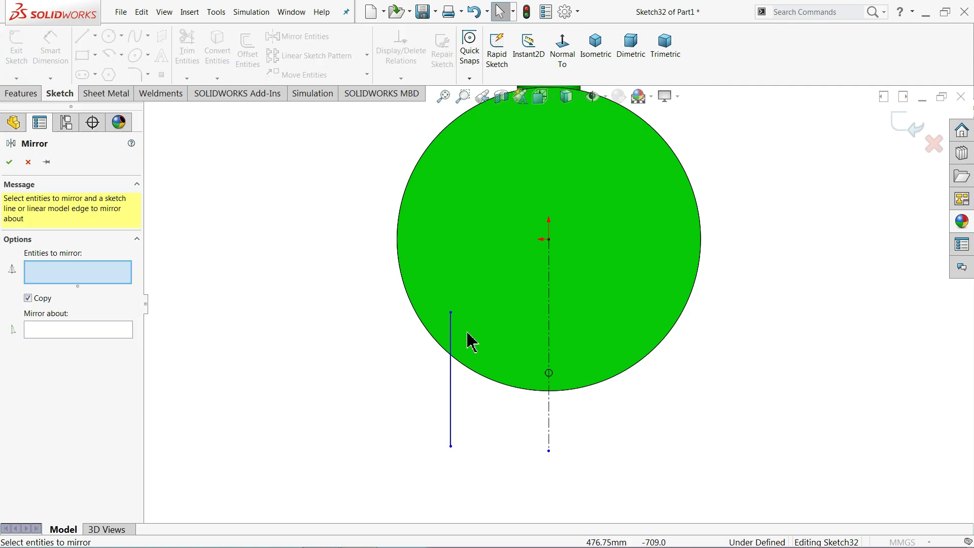
click(452, 391)
click(100, 327)
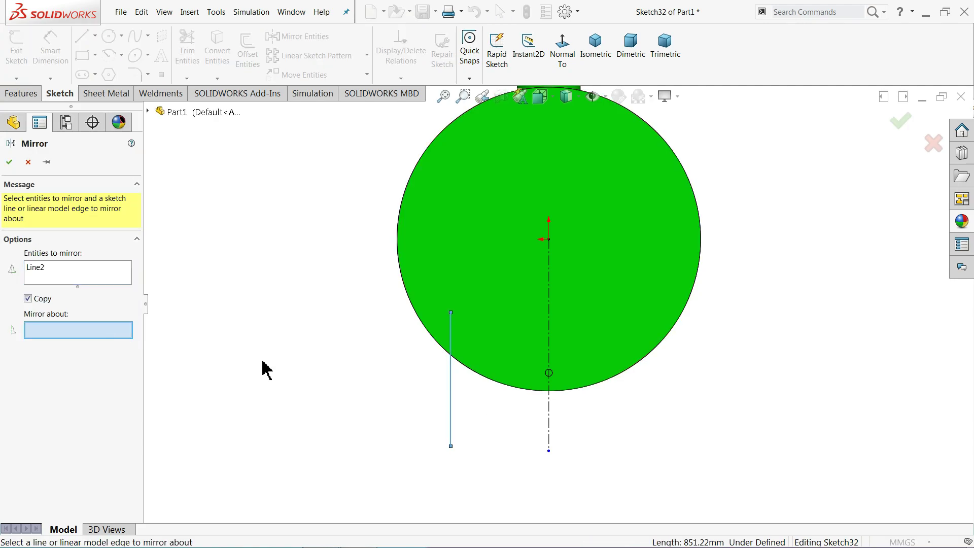
click(548, 429)
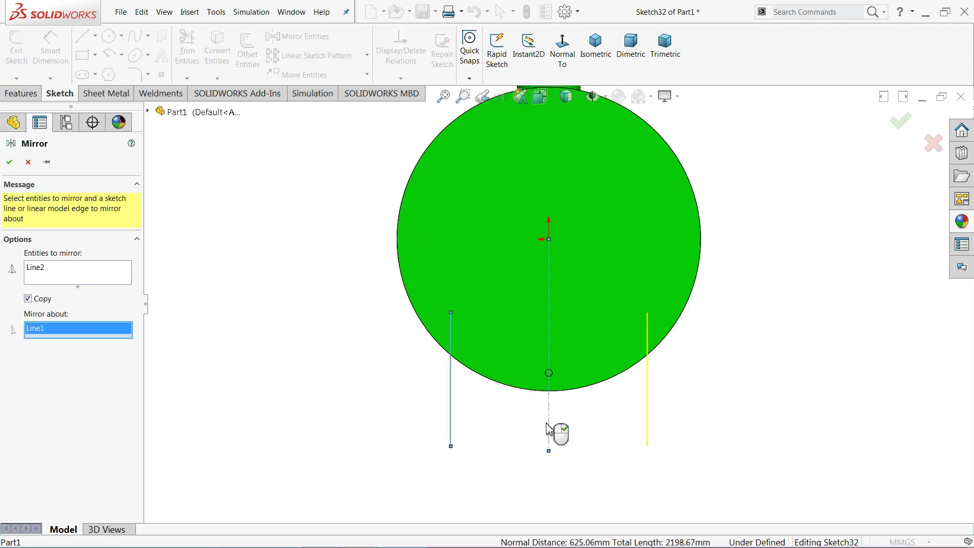
click(9, 162)
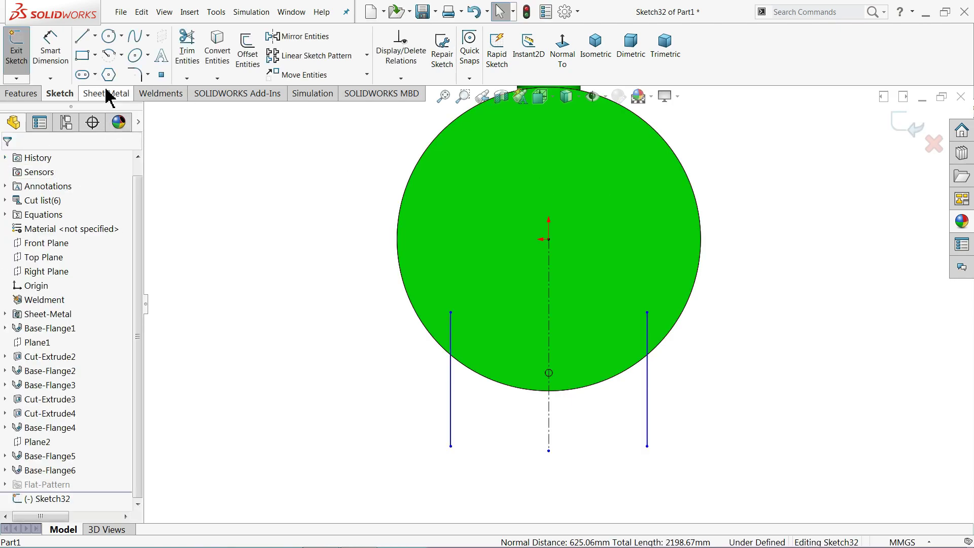
- Dimension the left leg line 825 mm from the centreline
click(50, 48)
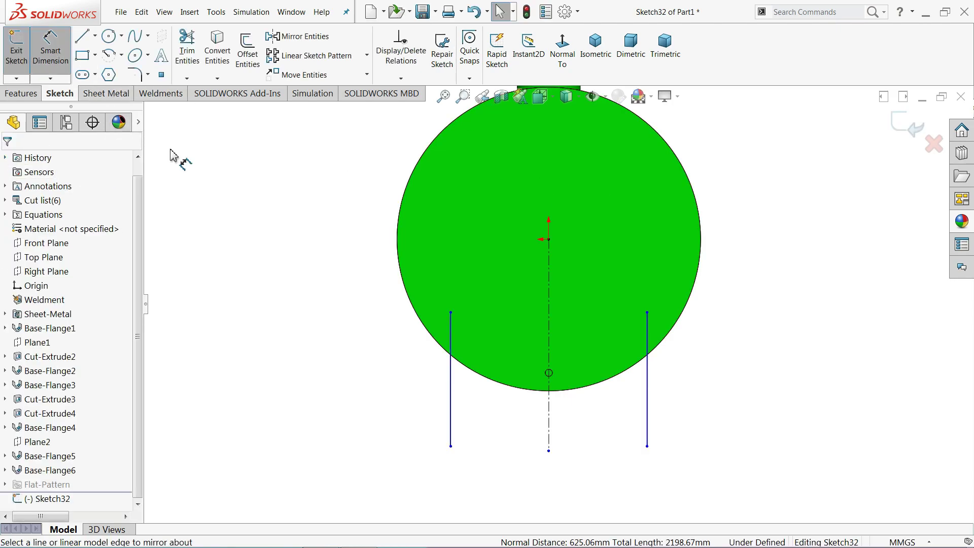
click(455, 435)
click(549, 441)
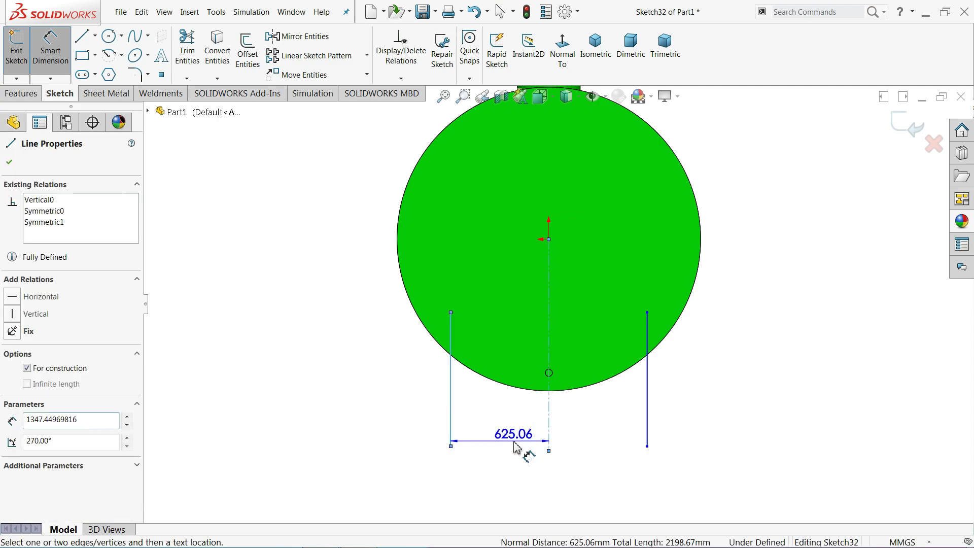
click(515, 446)
text(825)
key(Return)
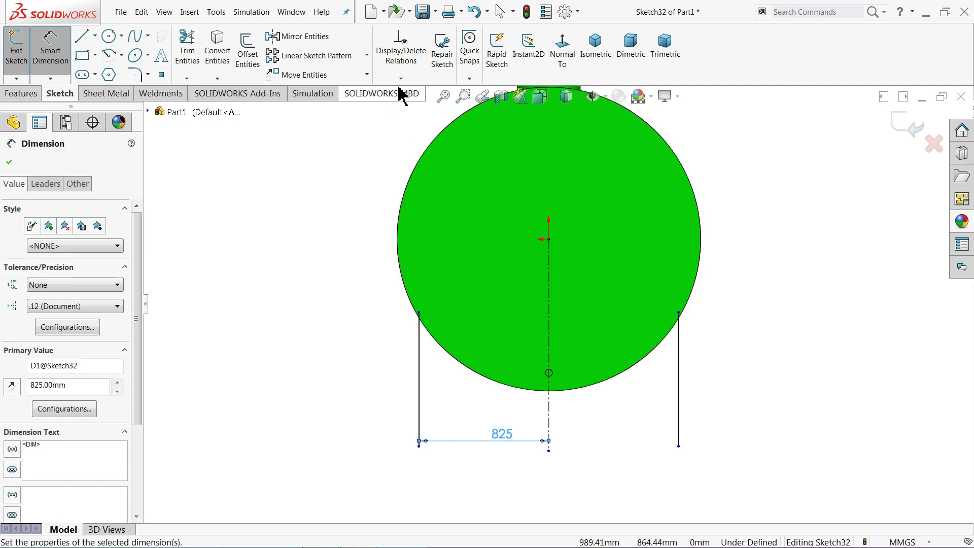
- Switch the display style to Hidden Lines Visible and end dimensioning
click(577, 98)
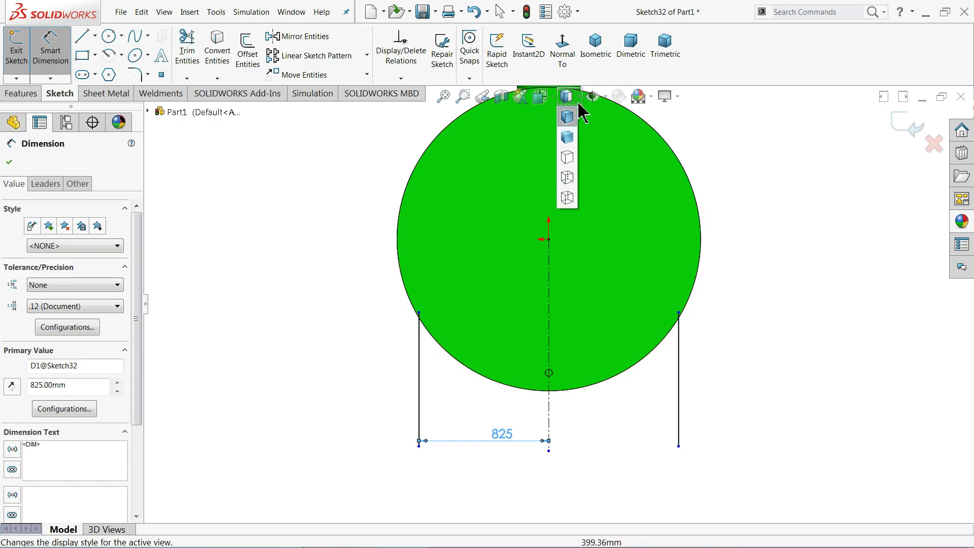
click(568, 176)
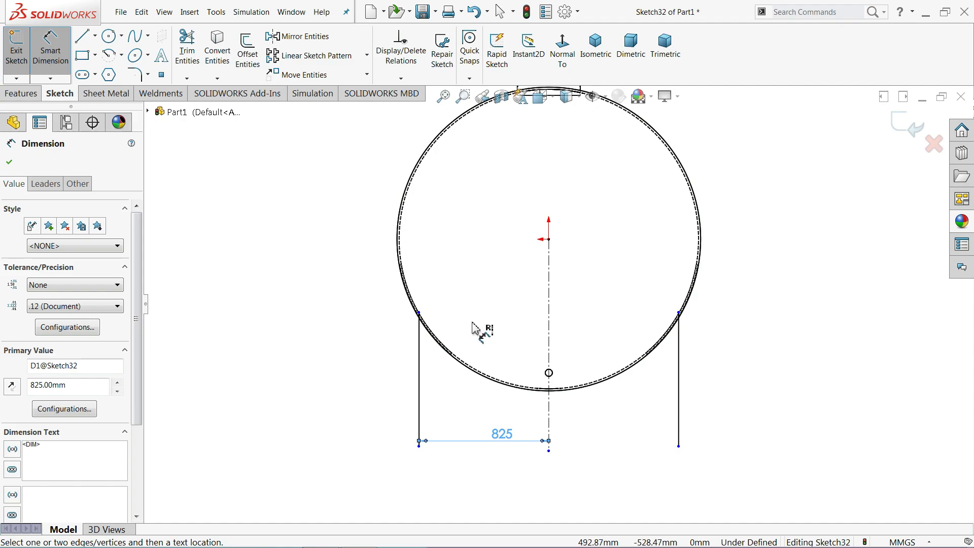
scroll(473, 327, down, 4)
scroll(463, 330, down, 4)
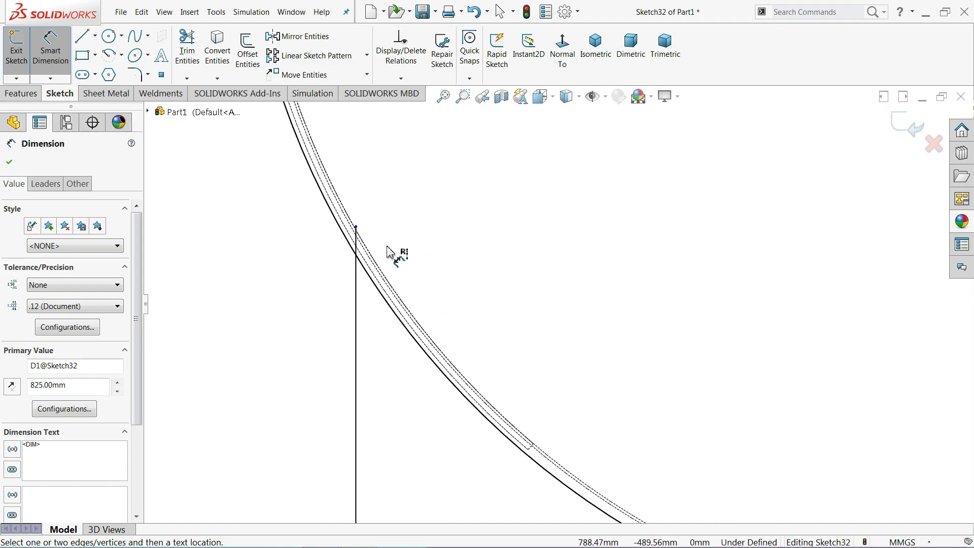
scroll(387, 250, up, 1)
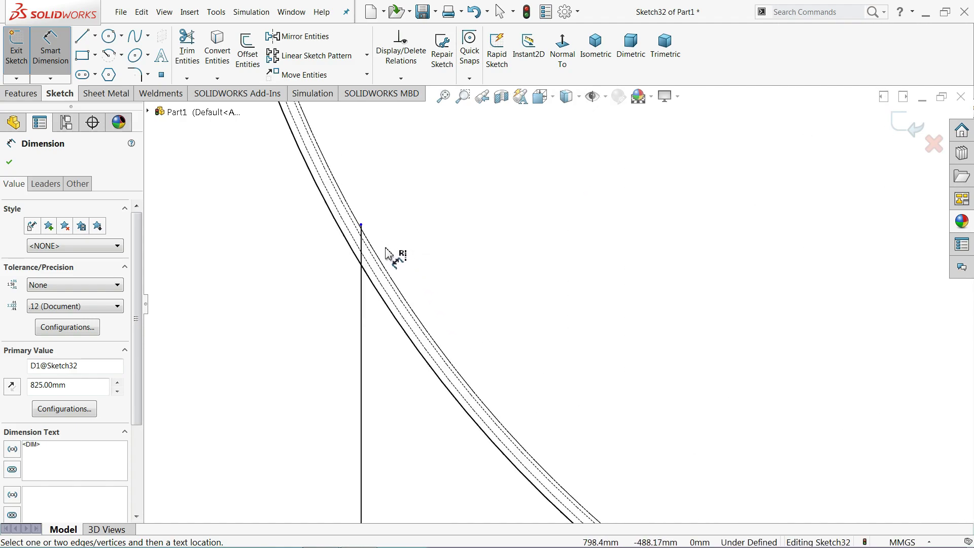
right_click(286, 250)
click(306, 283)
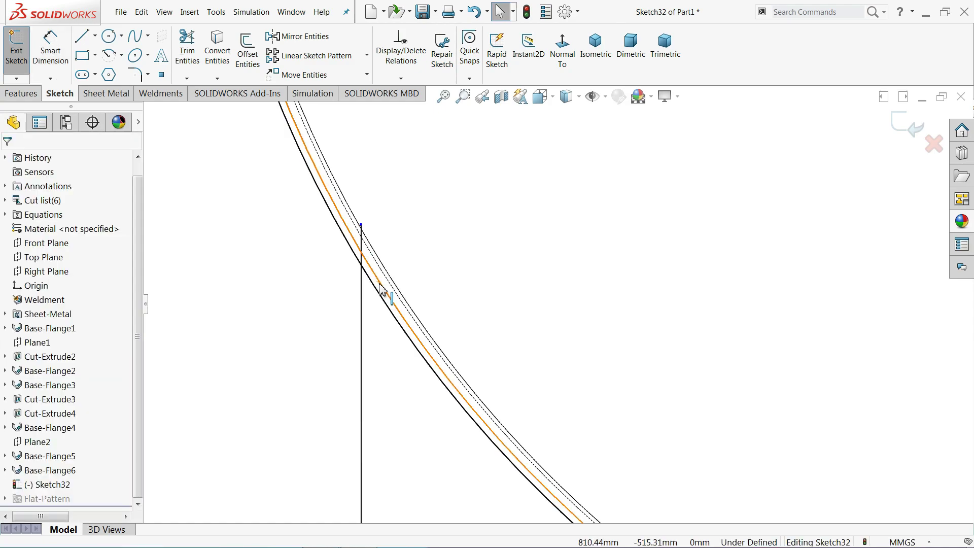
scroll(462, 338, up, 3)
- Make the left leg line's top endpoint coincident with the tank's curved edge after Pierce fails
scroll(514, 276, down, 3)
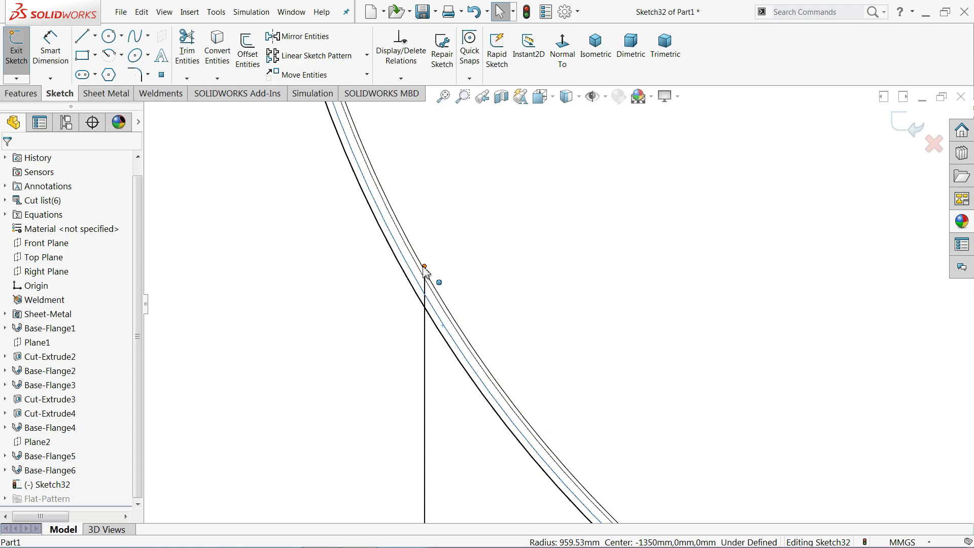
click(425, 267)
ctrl+click(418, 287)
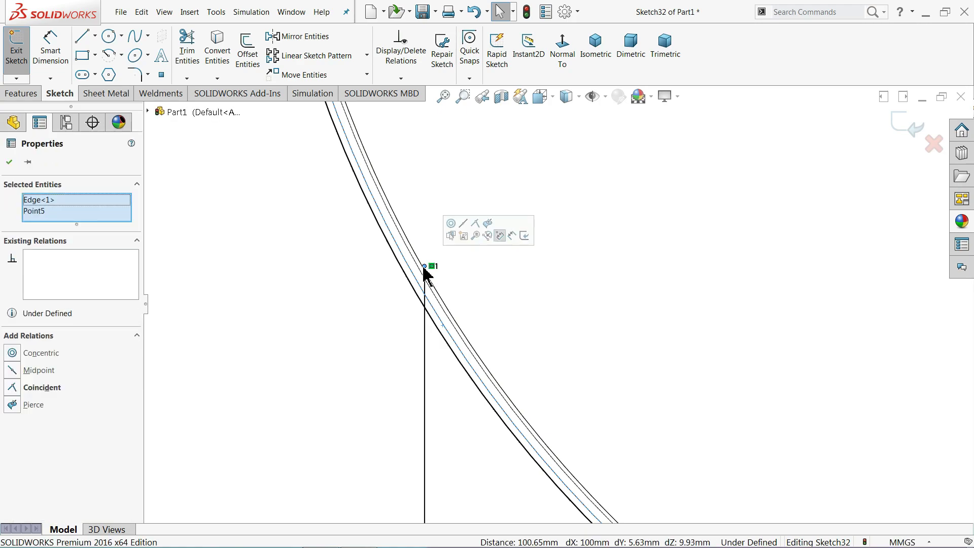
click(488, 225)
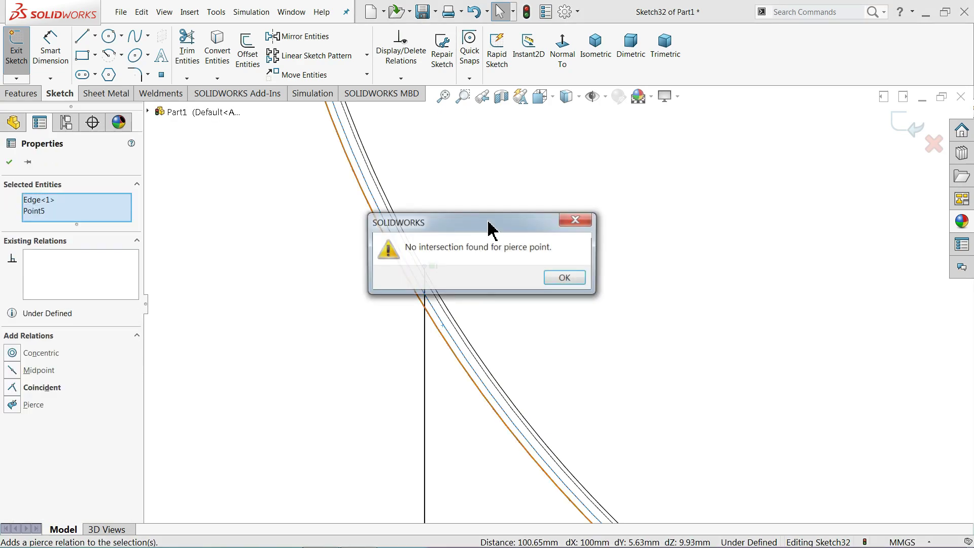
click(579, 222)
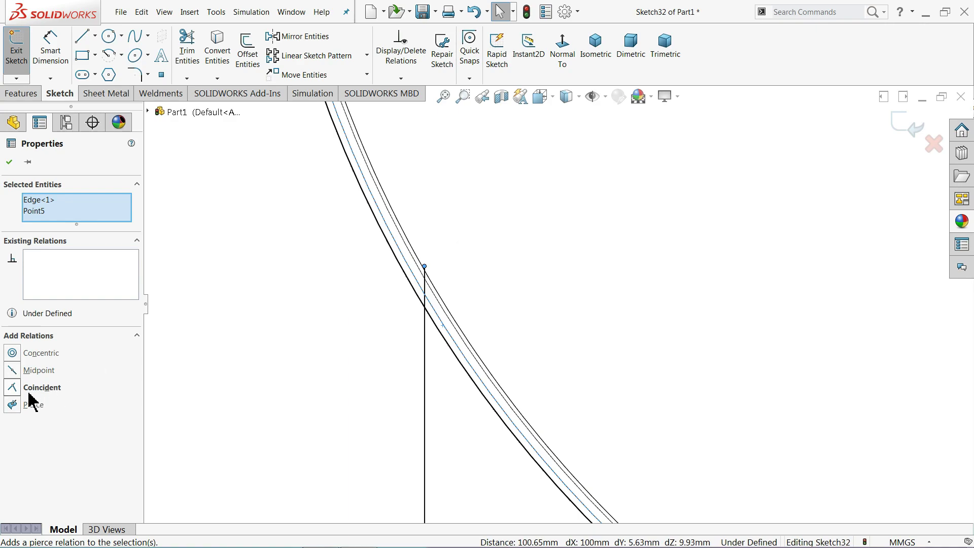
key(f)
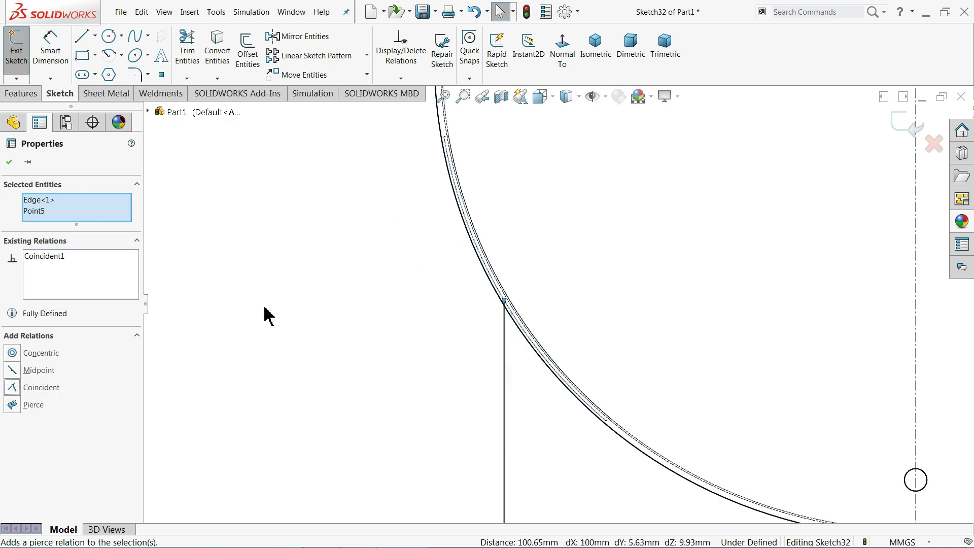
scroll(746, 355, down, 3)
scroll(684, 269, down, 3)
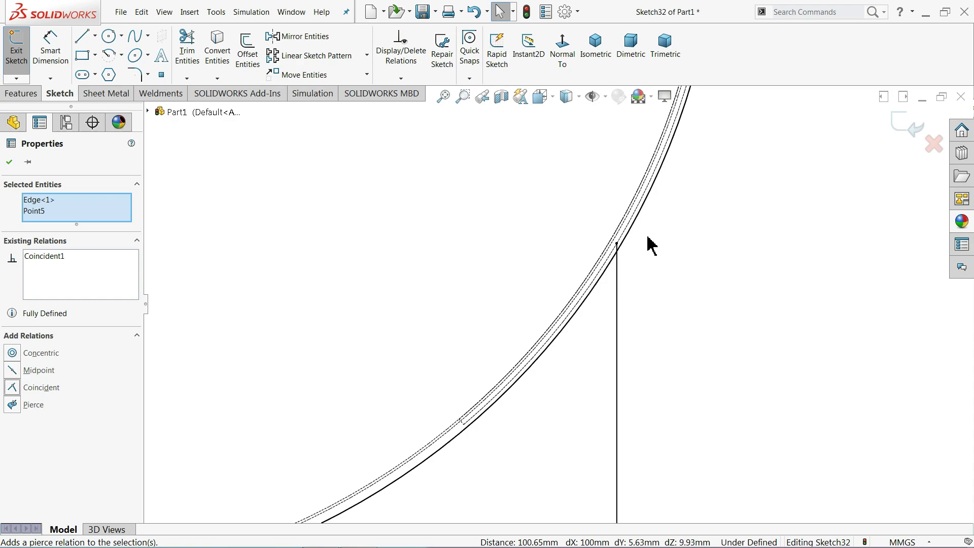
scroll(622, 261, down, 2)
click(10, 161)
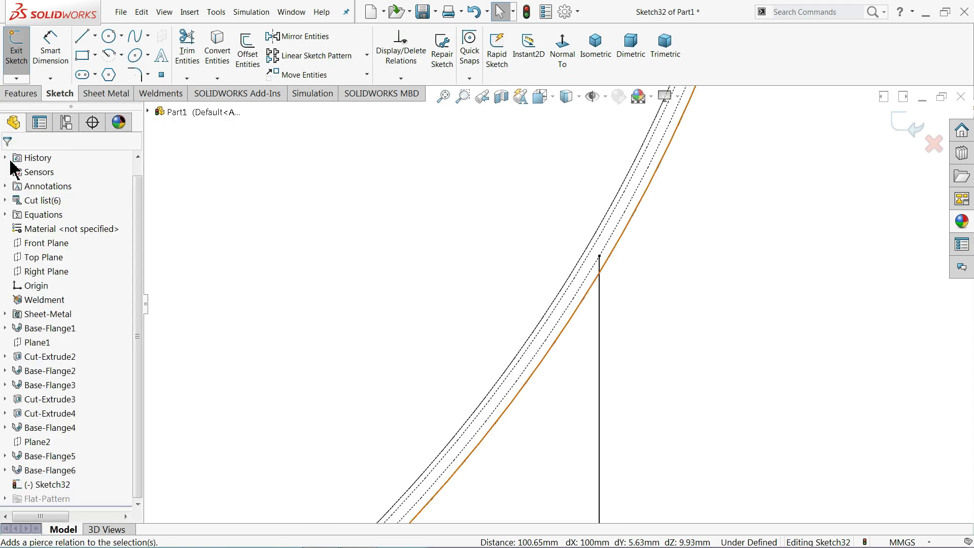
- Make the right leg line's top endpoint coincident with the tank's curved edge
middle_drag(635, 272, 558, 274)
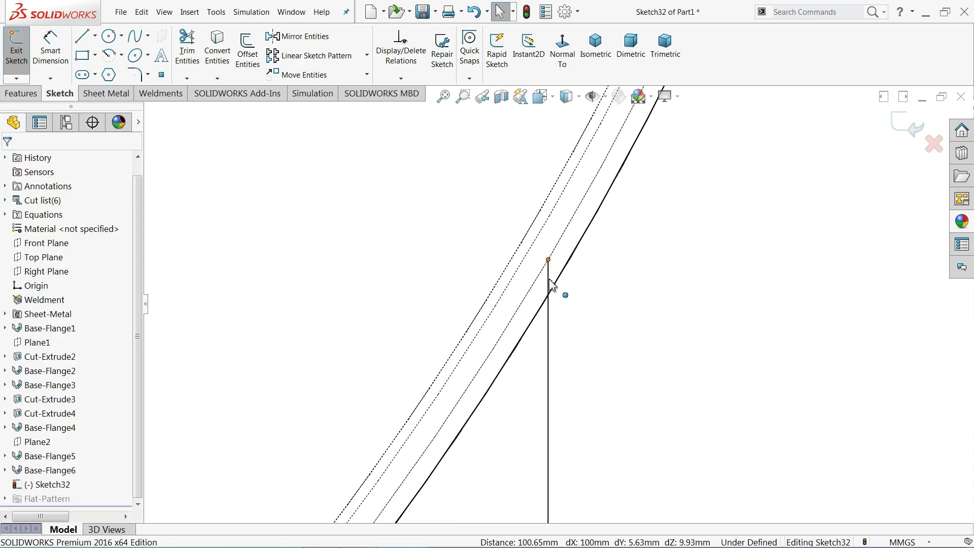
click(550, 282)
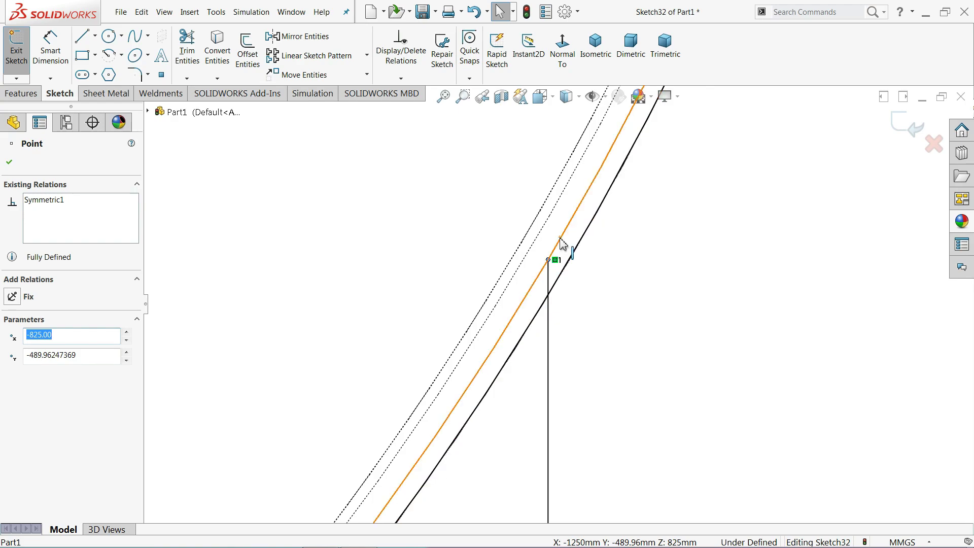
ctrl+click(560, 239)
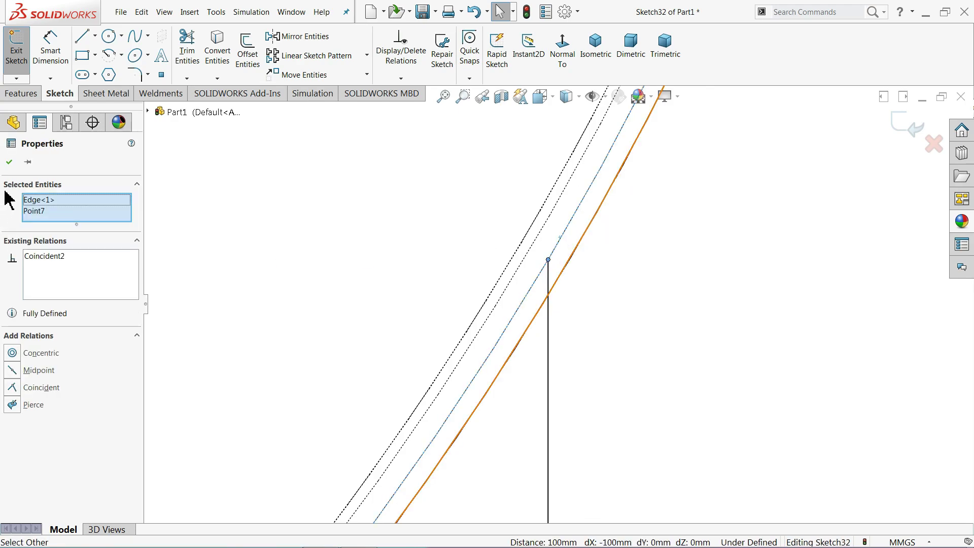
click(10, 161)
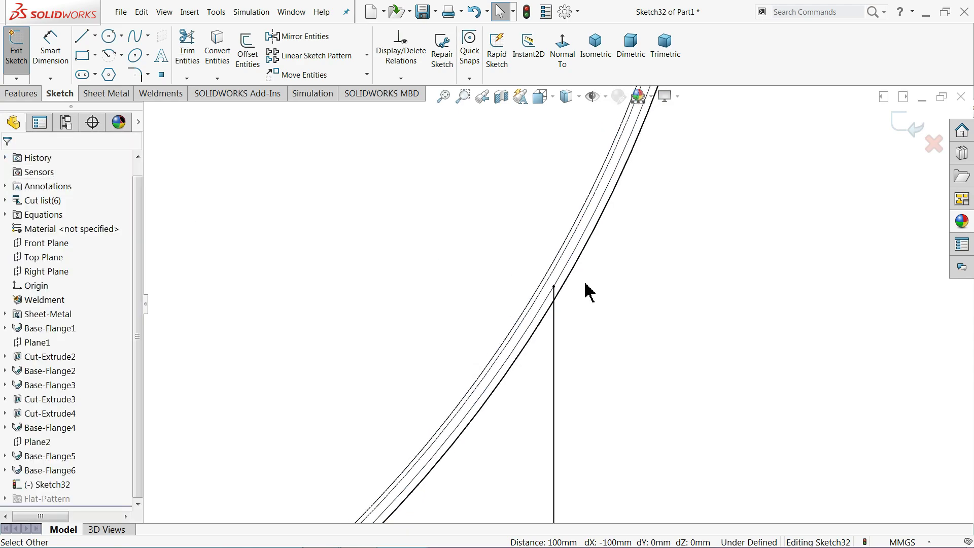
scroll(587, 289, up, 10)
scroll(587, 289, down, 3)
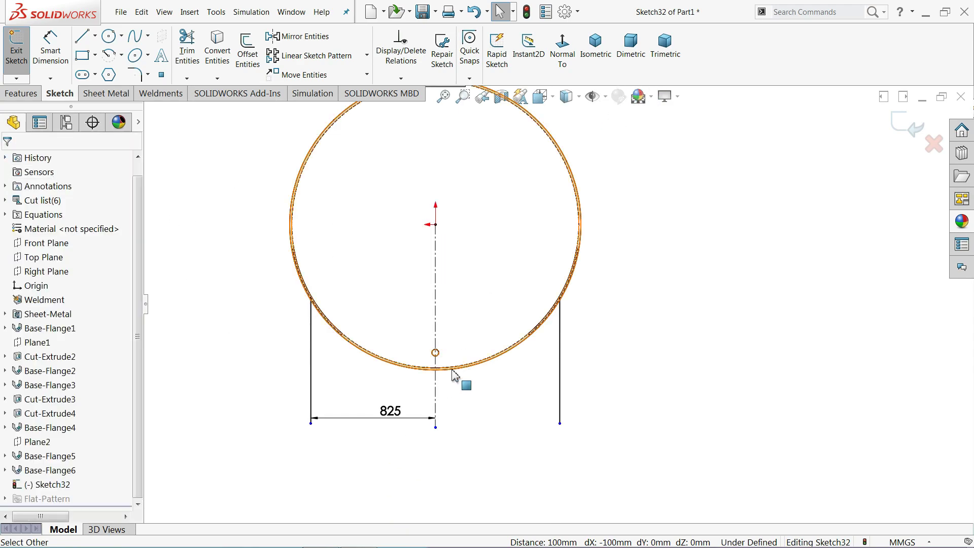
- Dimension the origin to the left leg's bottom end as 1260 mm vertically
click(53, 56)
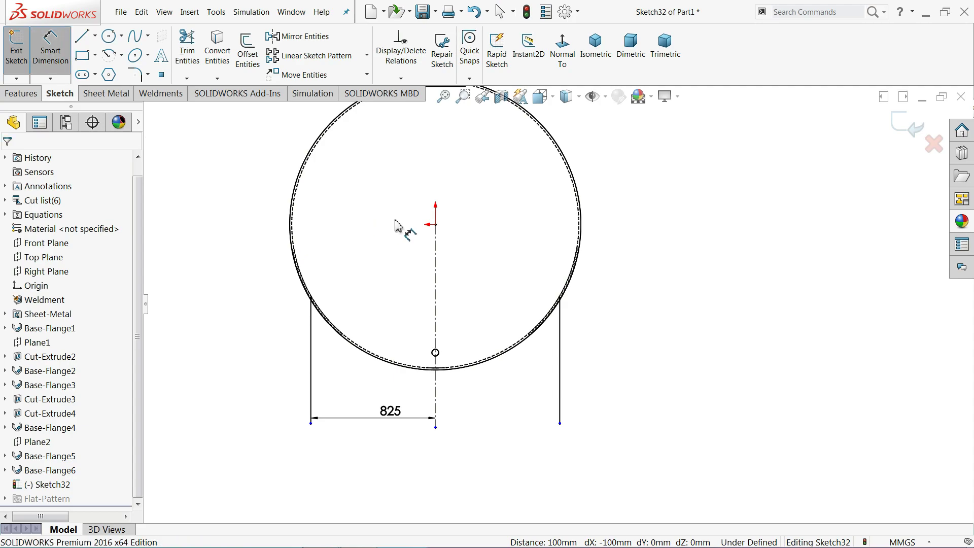
click(437, 226)
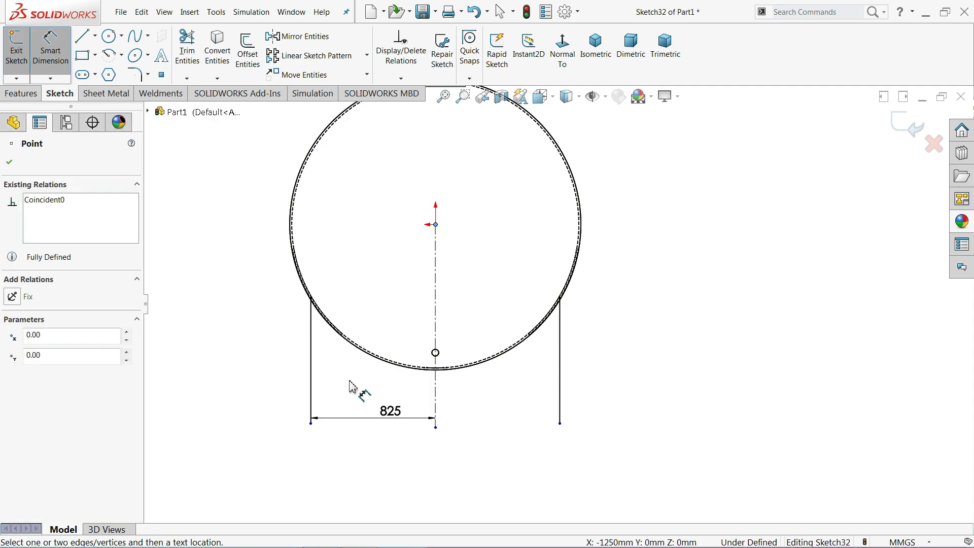
click(311, 424)
click(229, 327)
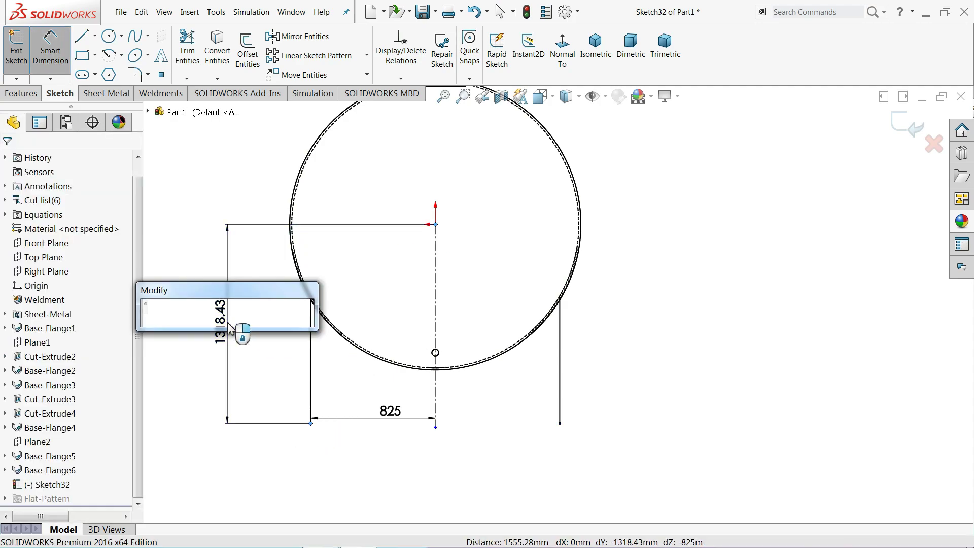
text(1260)
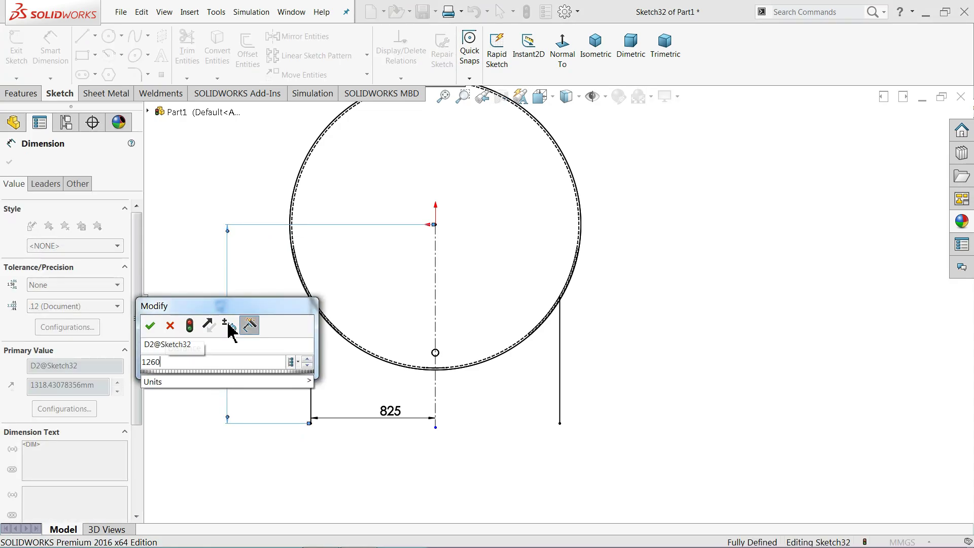
key(Return)
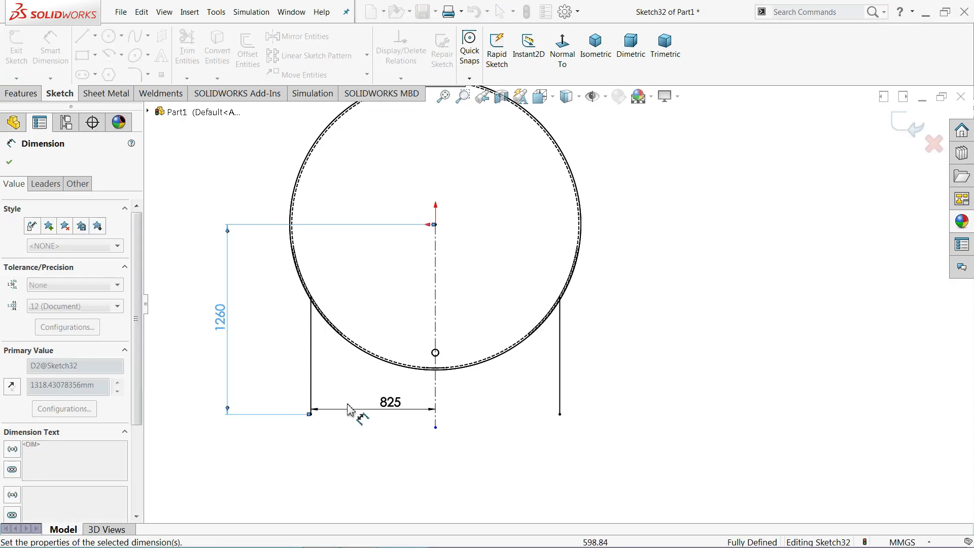
right_click(170, 233)
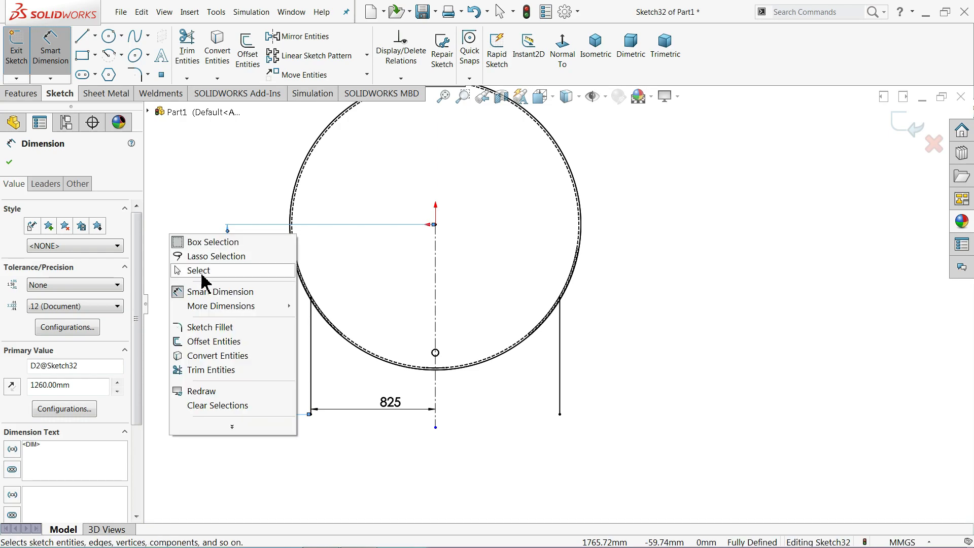
click(195, 269)
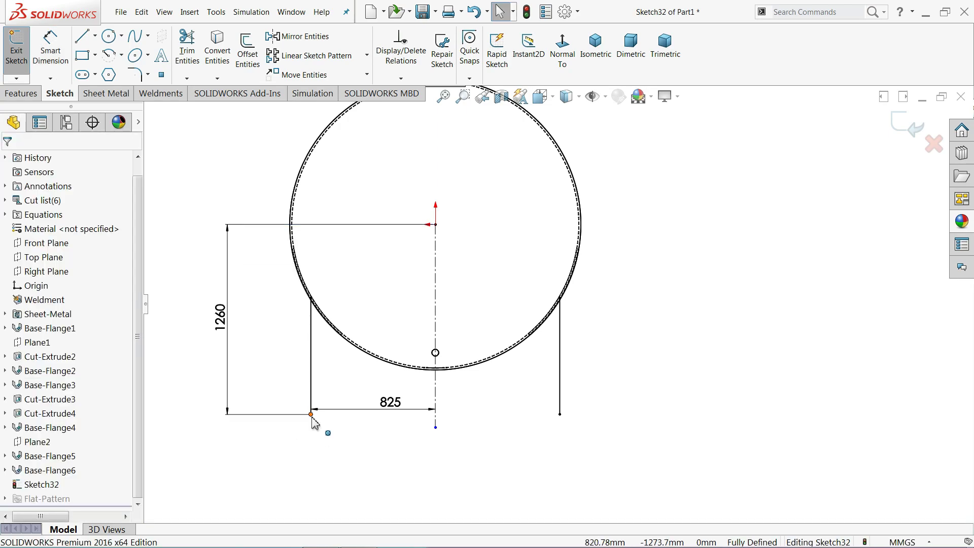
- Add a Horizontal relation between both leg bottom endpoints and switch to Shaded display
click(311, 415)
ctrl+click(563, 412)
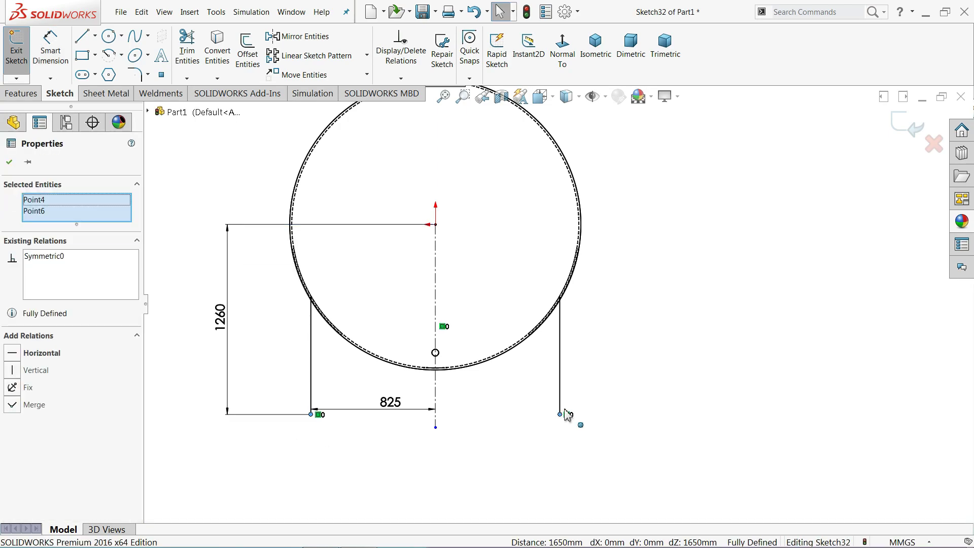
click(60, 357)
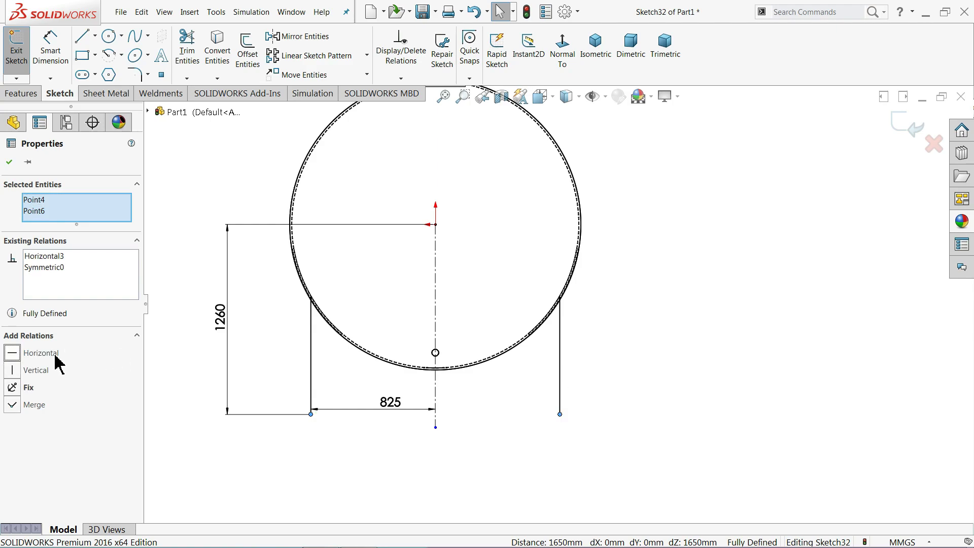
click(9, 163)
click(578, 97)
click(575, 126)
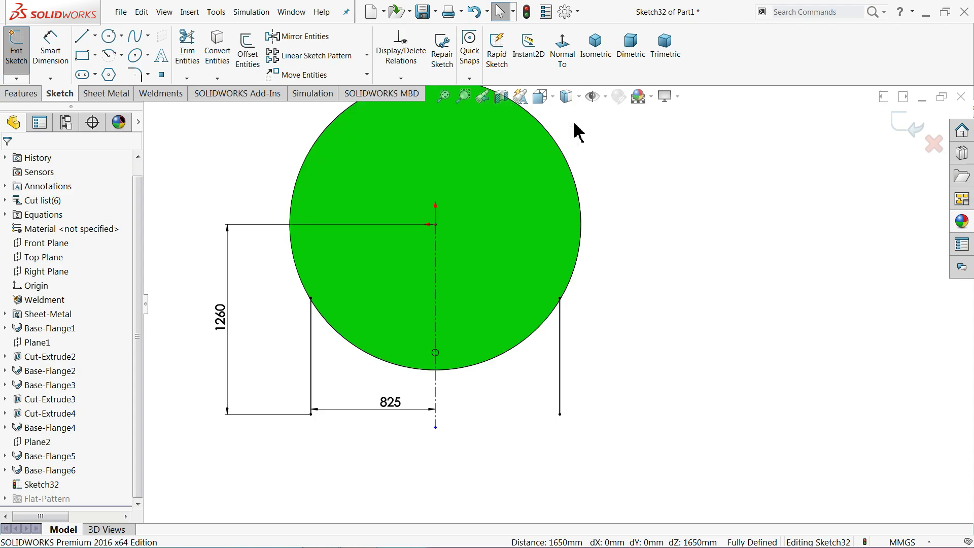
- Exit the leg sketch and orbit the tank in isometric view
click(596, 47)
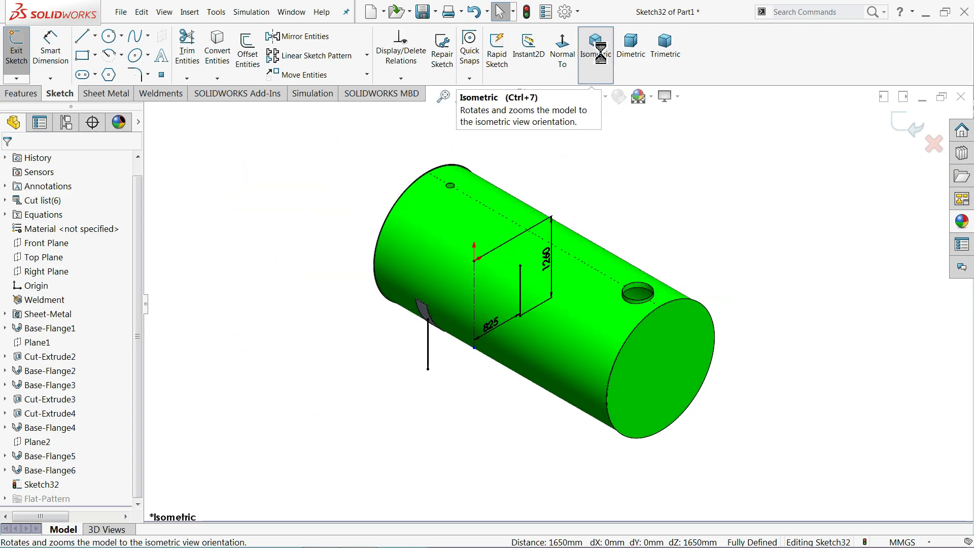
click(910, 136)
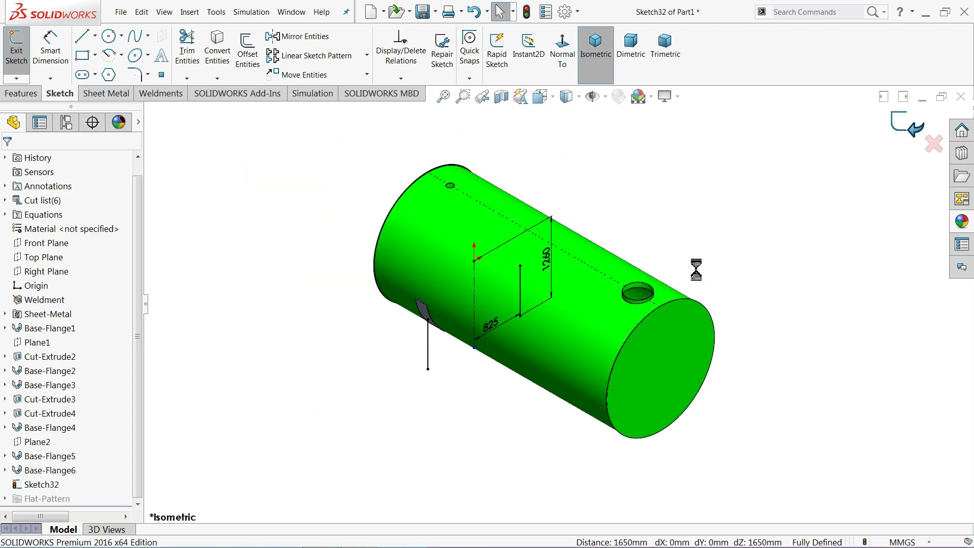
scroll(558, 343, down, 2)
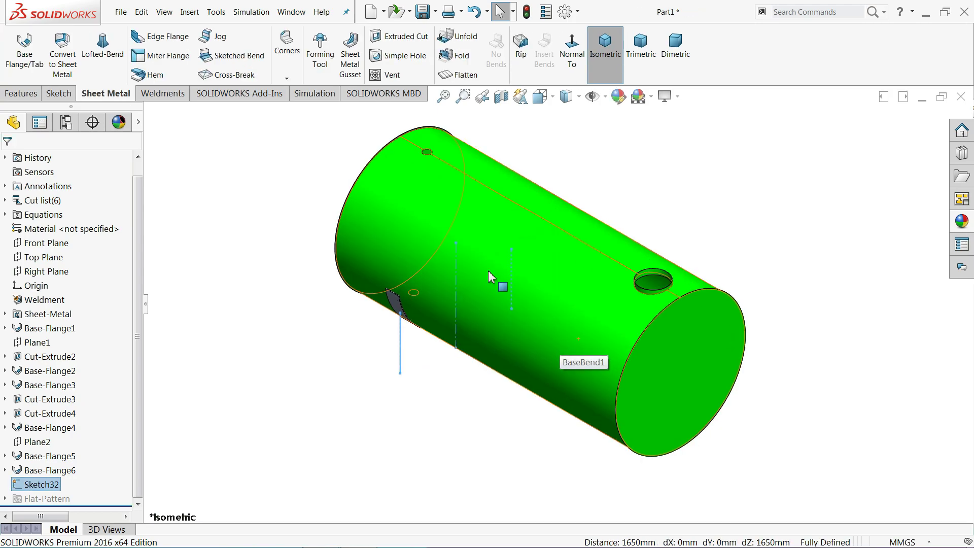
middle_drag(488, 277, 531, 418)
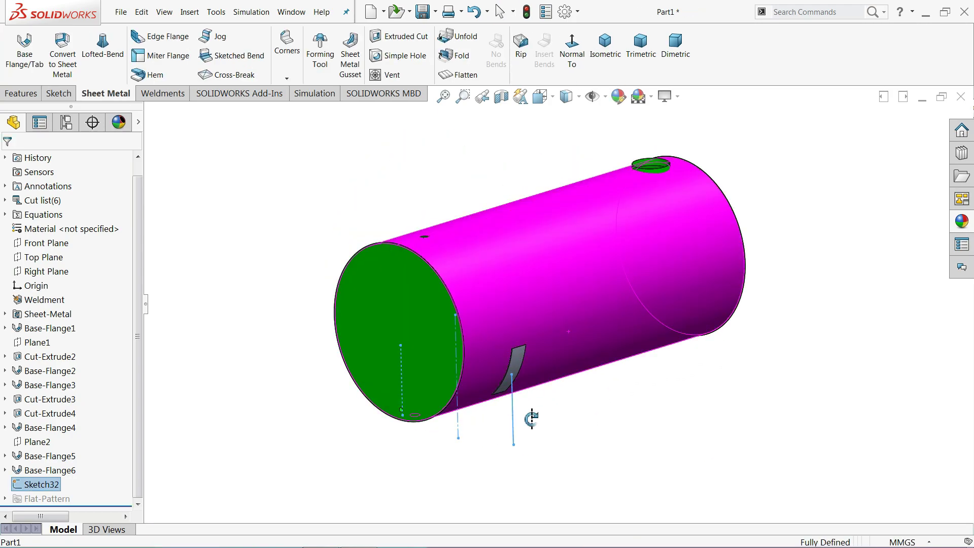
scroll(531, 419, down, 3)
- Start a structural member with the ansi inch rectangular tube 6 x 3 x 0.25 profile
click(158, 93)
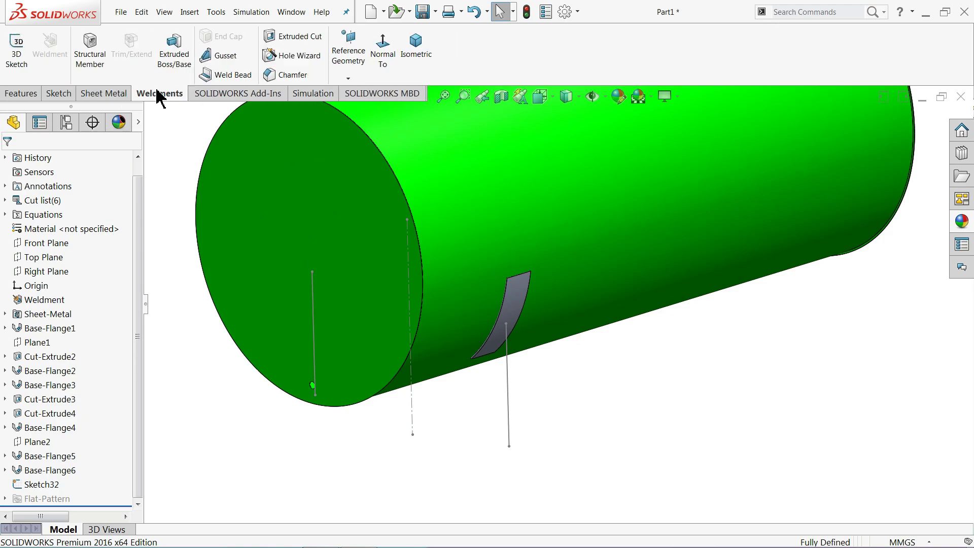
right_click(148, 95)
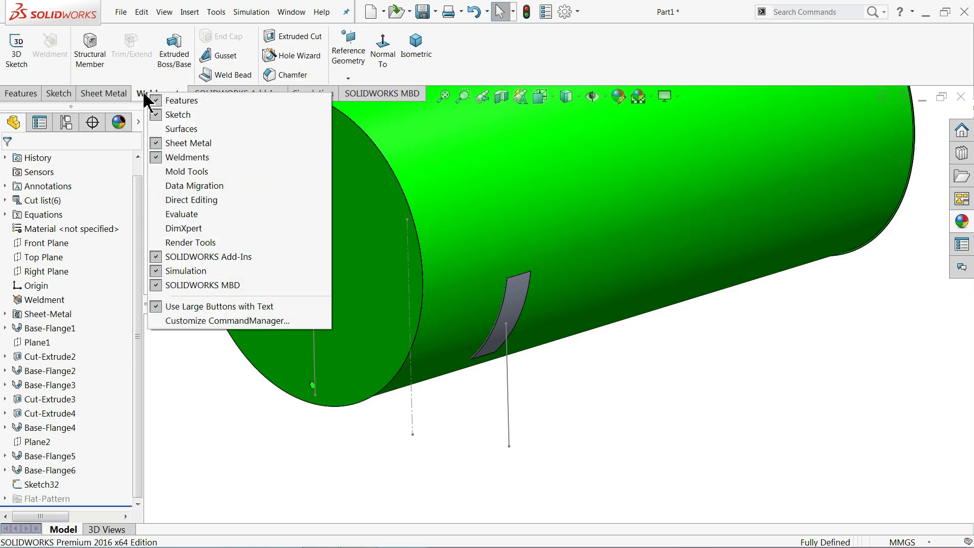
key(Escape)
click(98, 57)
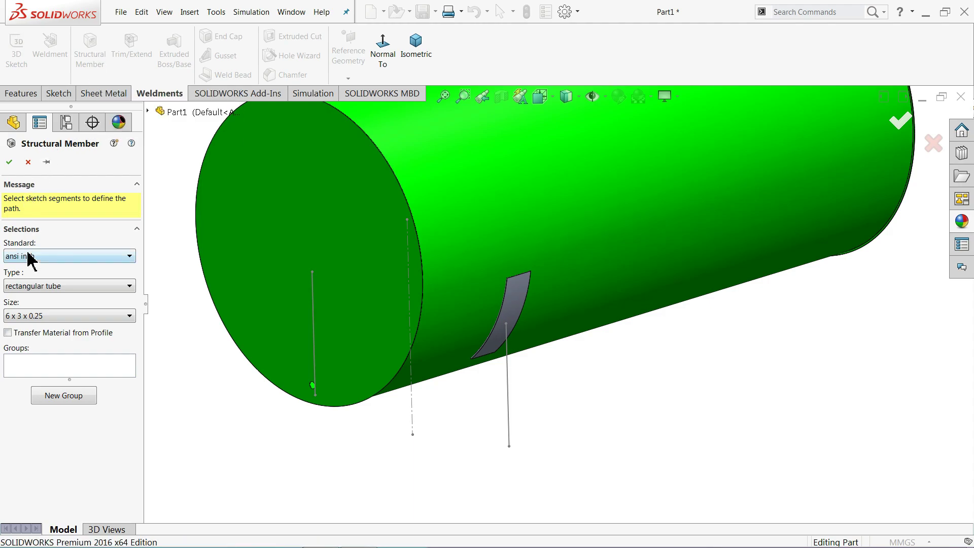
click(28, 257)
click(37, 287)
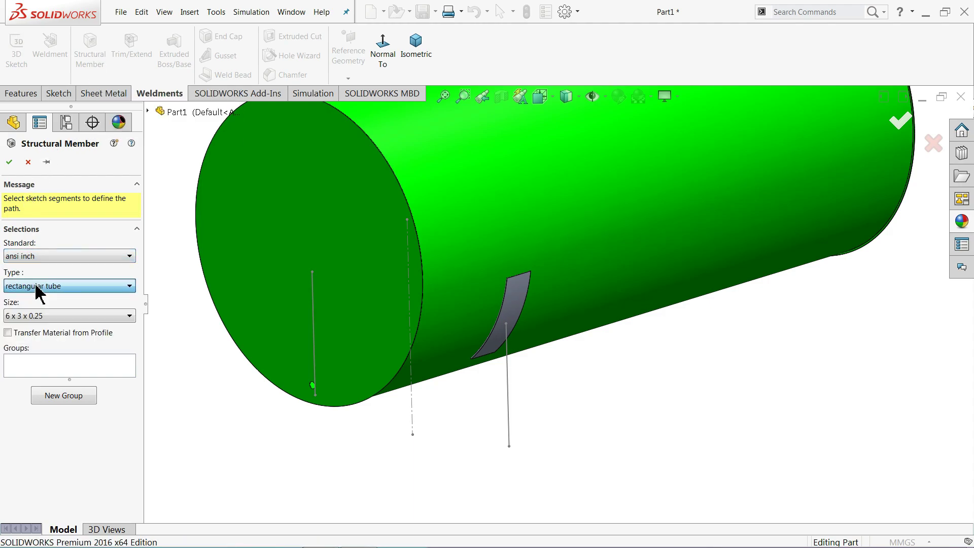
click(34, 317)
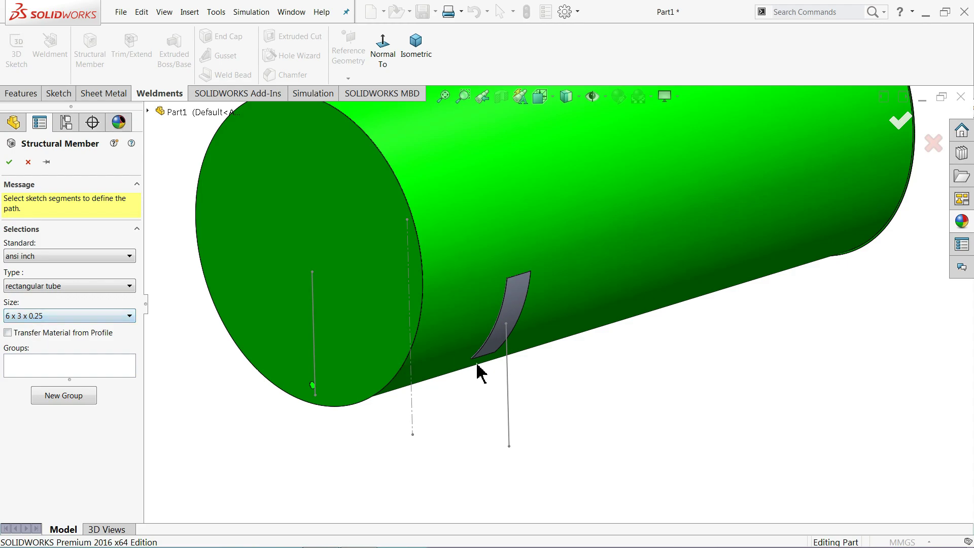
- Run the tube along both vertical leg lines, rotated 90°, and create the member
click(508, 397)
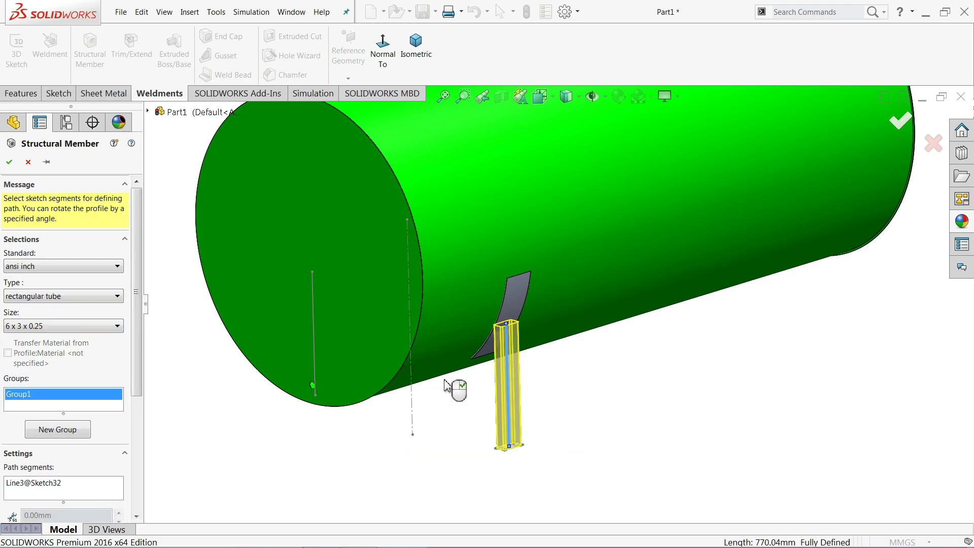
middle_drag(445, 386, 409, 389)
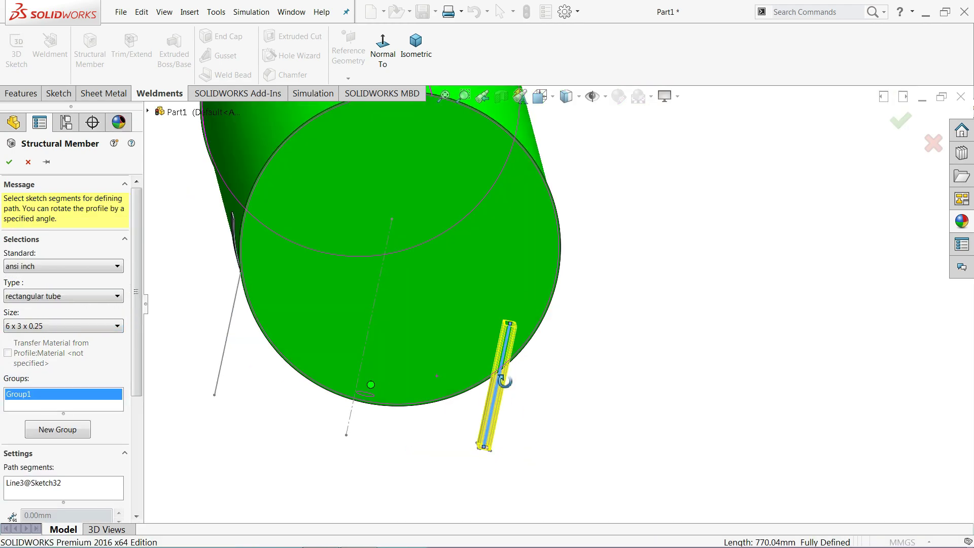
click(228, 361)
drag(135, 391, 148, 497)
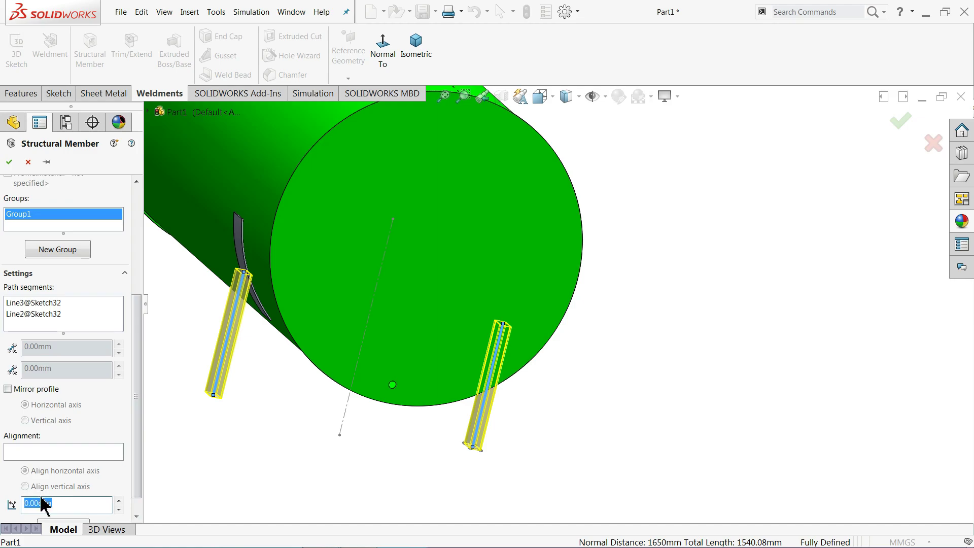
text(90)
key(Return)
mouse_move(257, 428)
middle_down()
mouse_move(250, 406)
mouse_move(190, 407)
middle_up()
scroll(585, 370, down, 3)
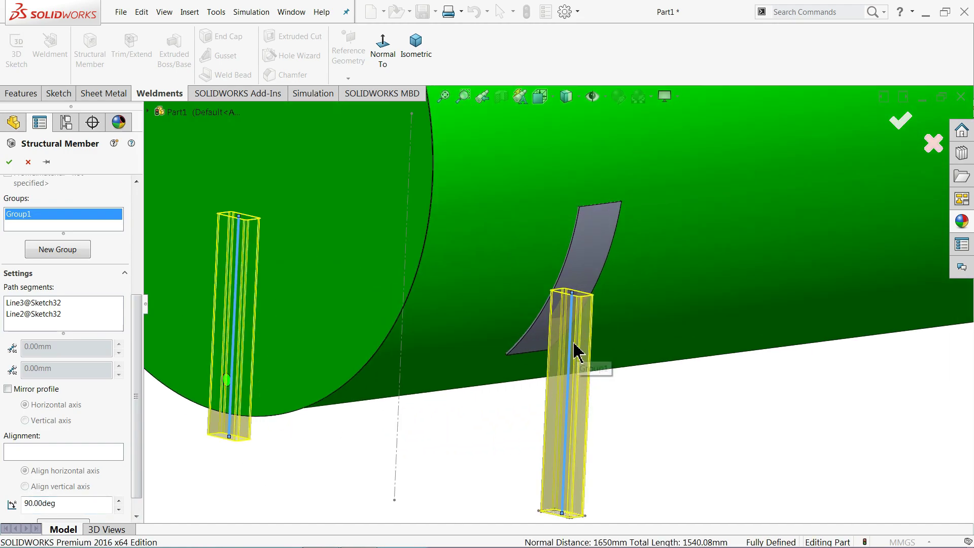
click(9, 163)
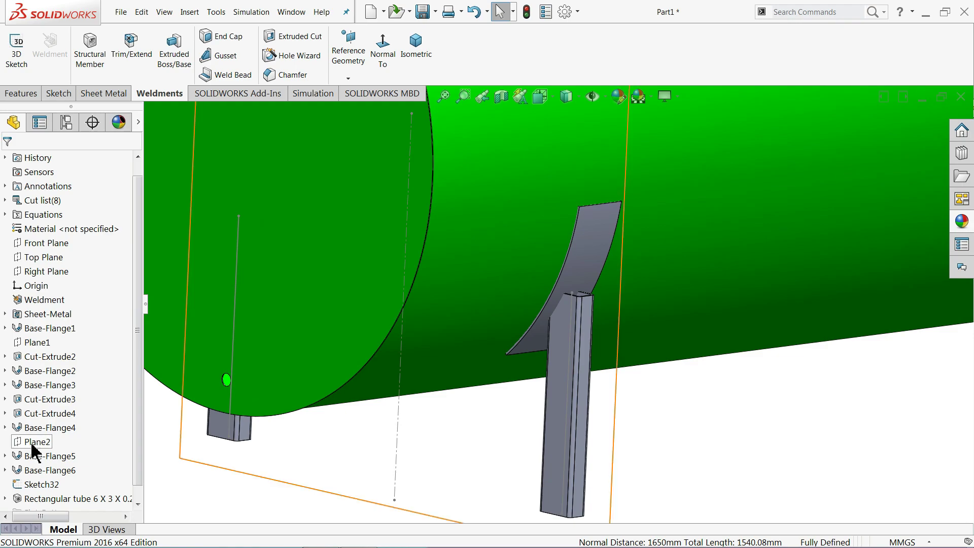
- Apply a red appearance to the Rectangular tube body folder holding both legs
scroll(135, 461, down, 1)
click(62, 494)
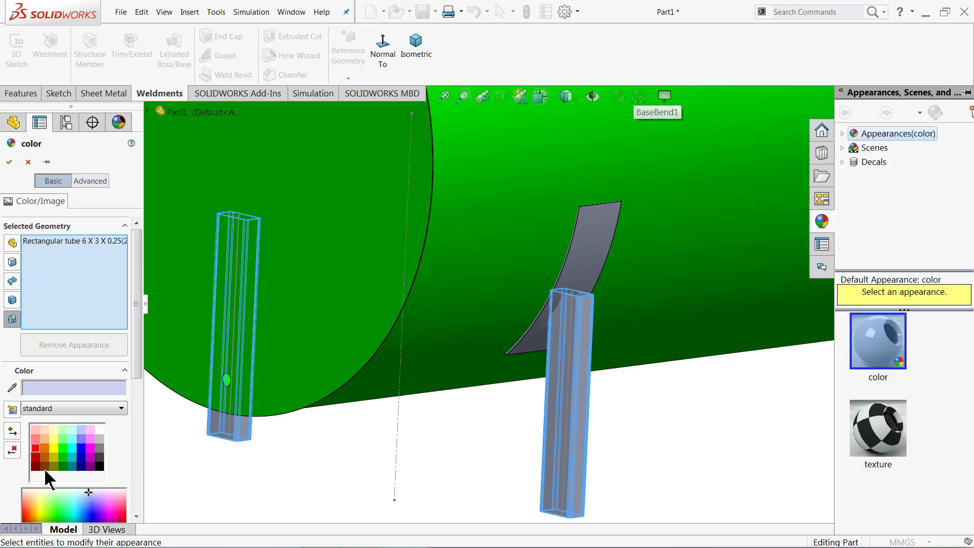
click(36, 447)
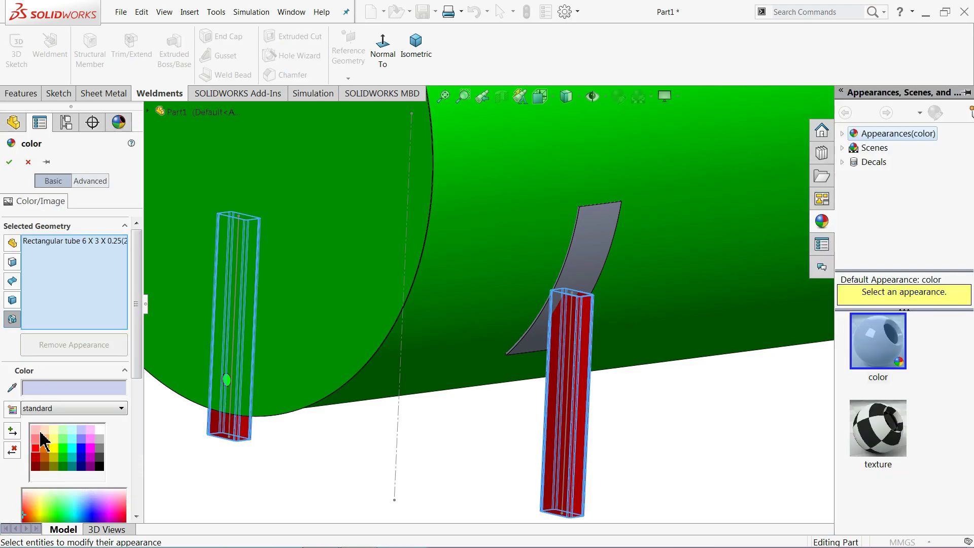
click(9, 162)
scroll(560, 294, down, 3)
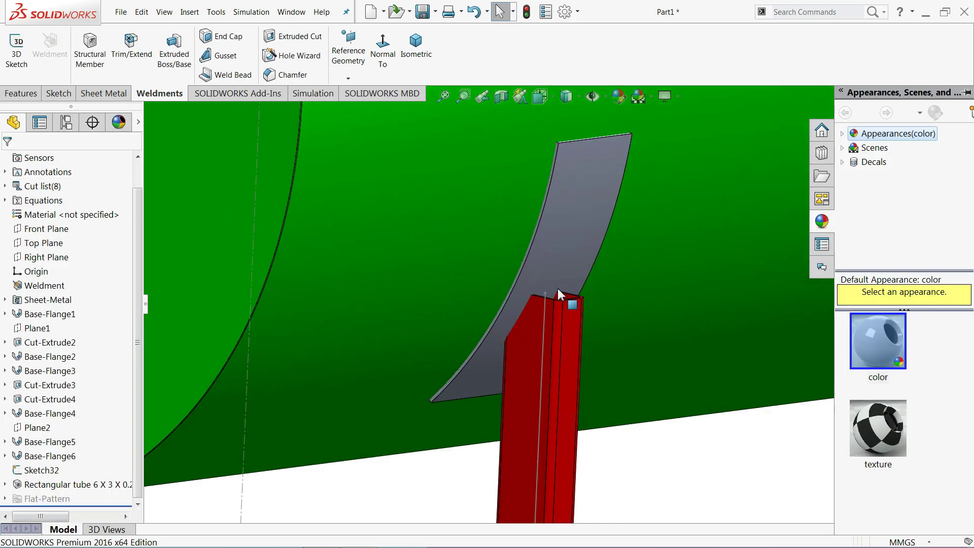
scroll(555, 296, down, 1)
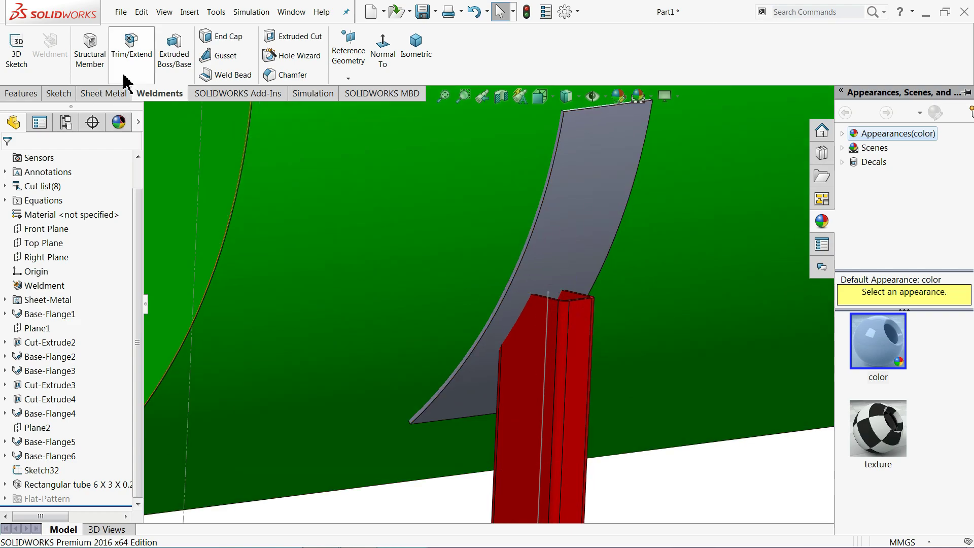
- Start Trim/Extend with both rectangular tube legs as bodies to trim
click(131, 49)
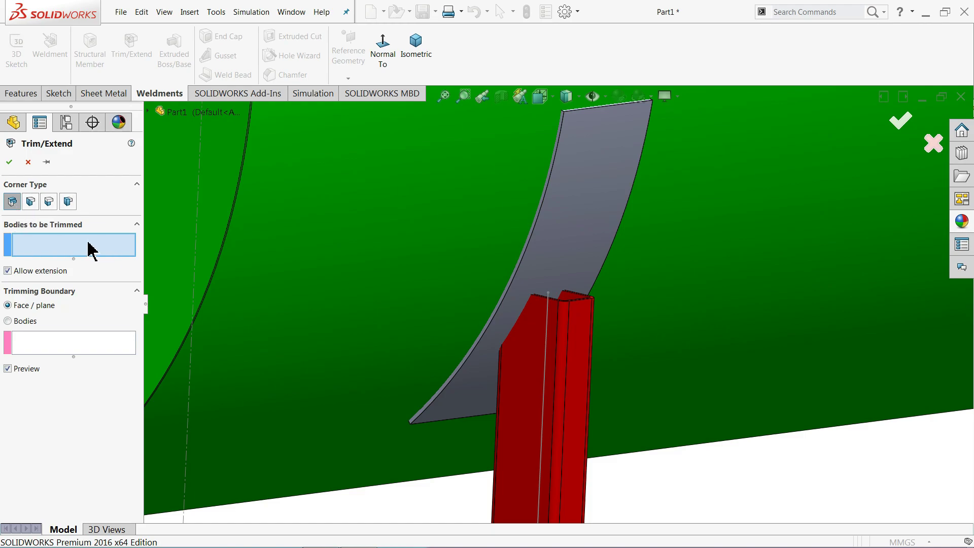
click(563, 385)
scroll(578, 372, up, 3)
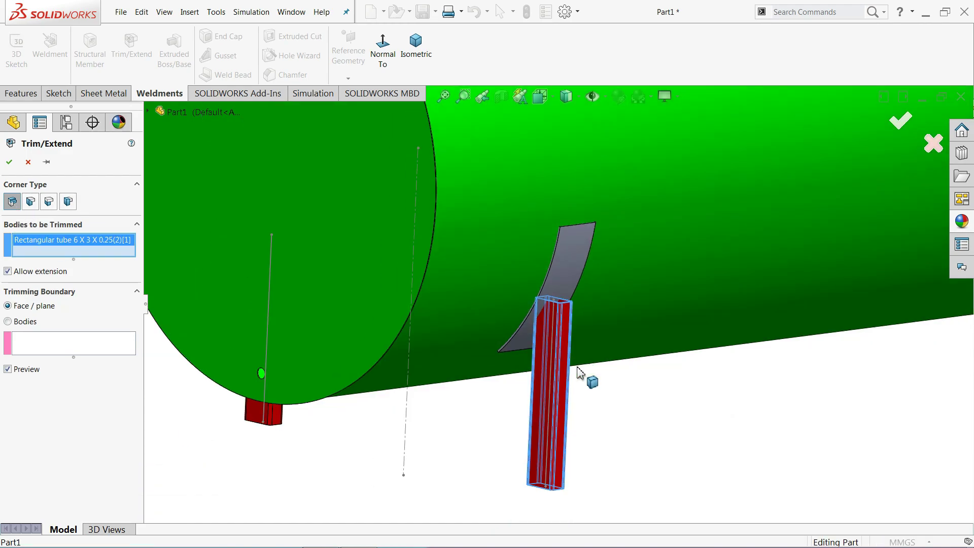
click(277, 416)
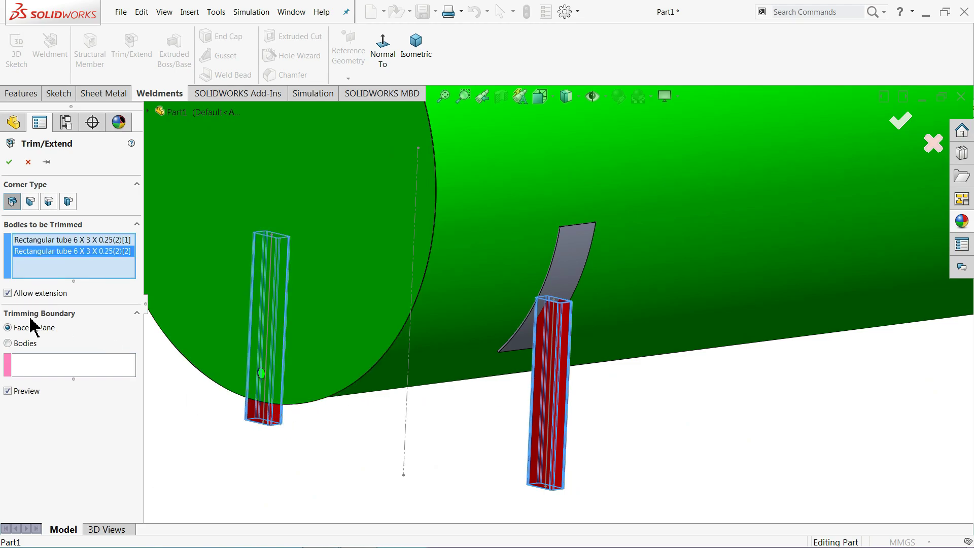
- Set both curved grey pad faces as the trimming boundary
click(43, 375)
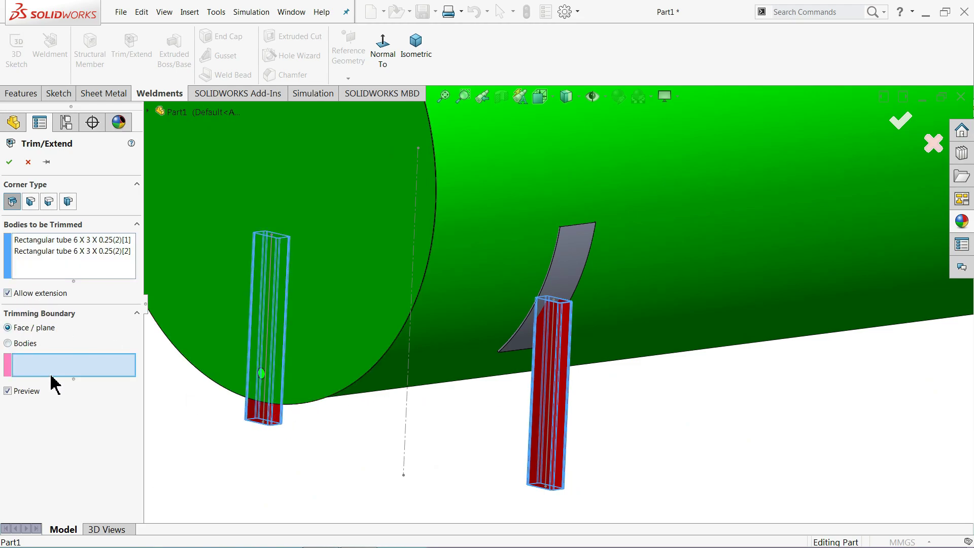
click(557, 277)
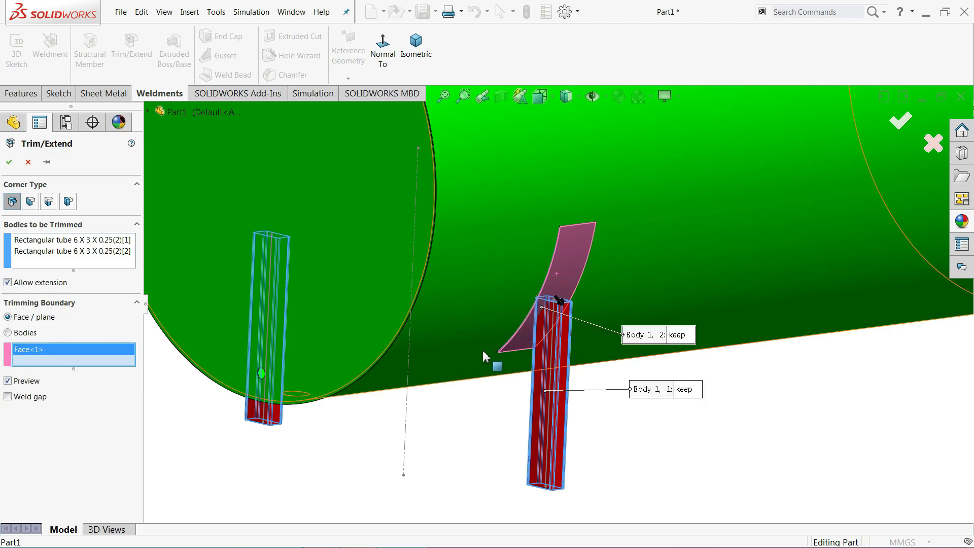
scroll(477, 366, up, 5)
middle_drag(485, 367, 641, 382)
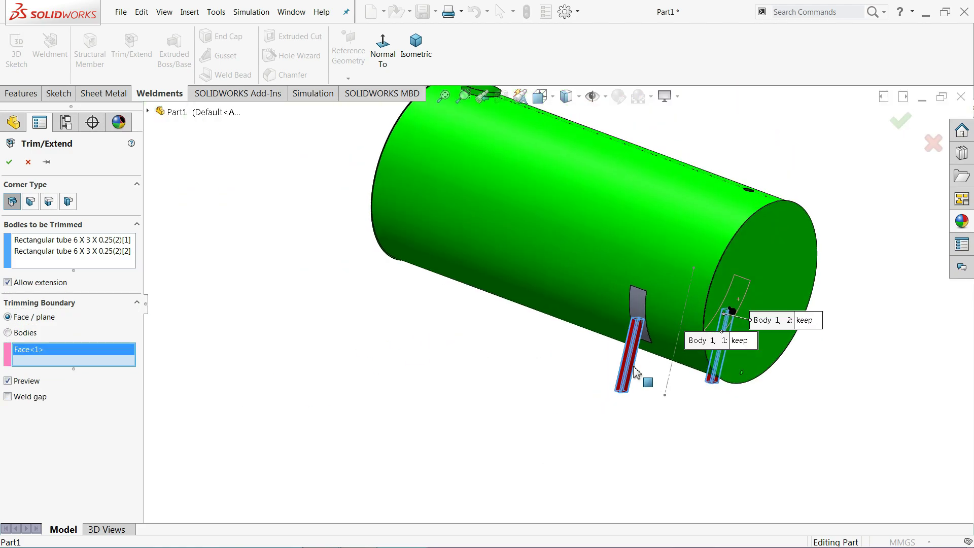
scroll(657, 321, down, 3)
scroll(567, 282, down, 3)
click(518, 239)
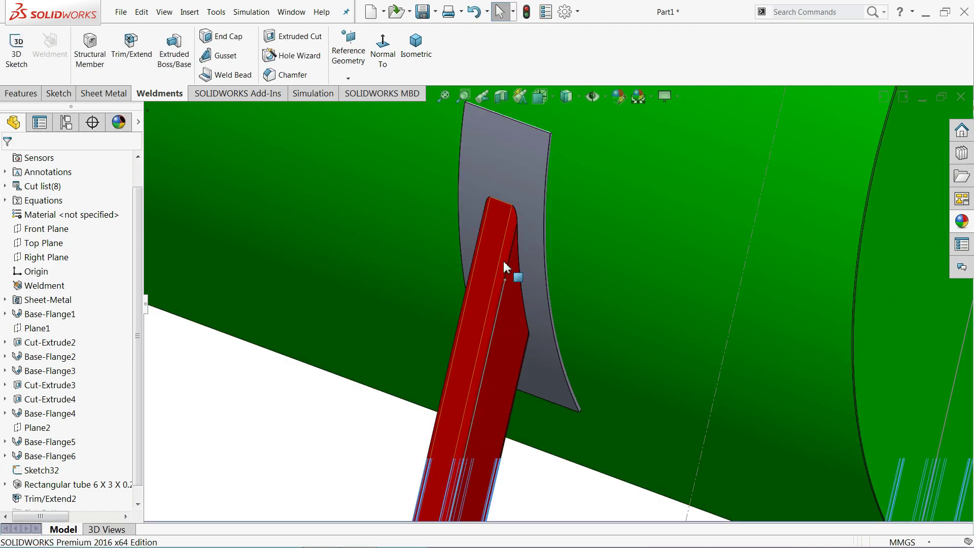
scroll(515, 274, up, 5)
middle_drag(511, 264, 335, 335)
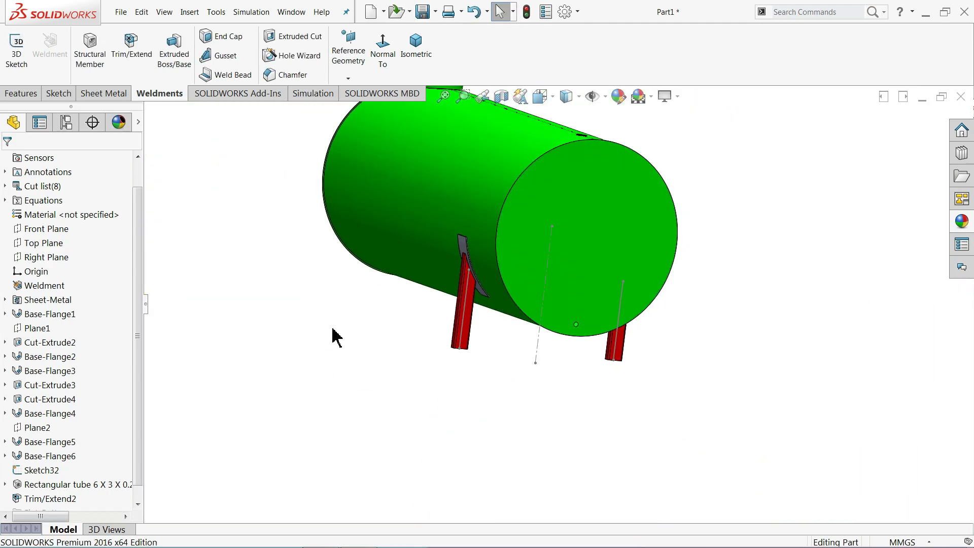
click(33, 468)
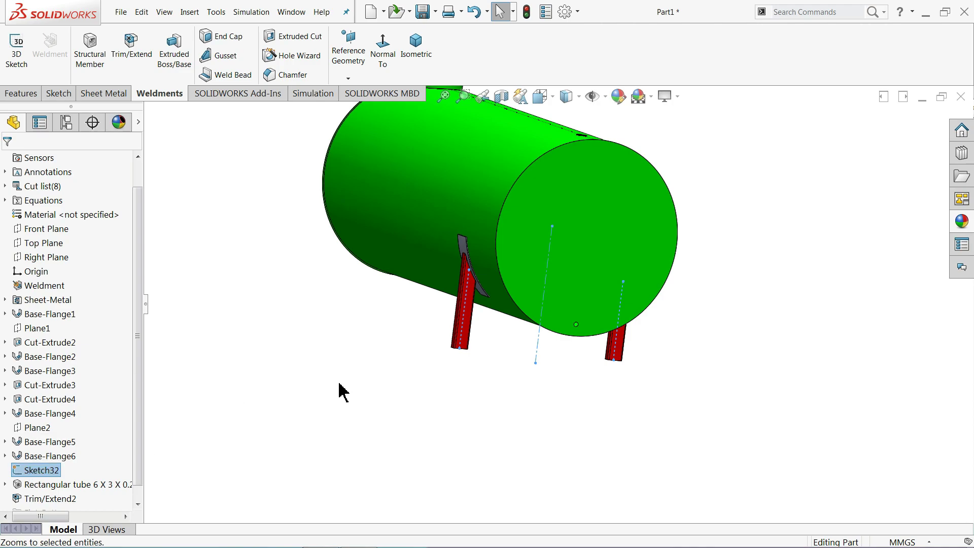
click(402, 366)
mouse_move(402, 365)
middle_down()
mouse_move(436, 359)
mouse_move(424, 381)
mouse_move(251, 354)
mouse_move(272, 391)
middle_up()
scroll(406, 289, down, 5)
scroll(418, 283, down, 2)
scroll(376, 278, down, 1)
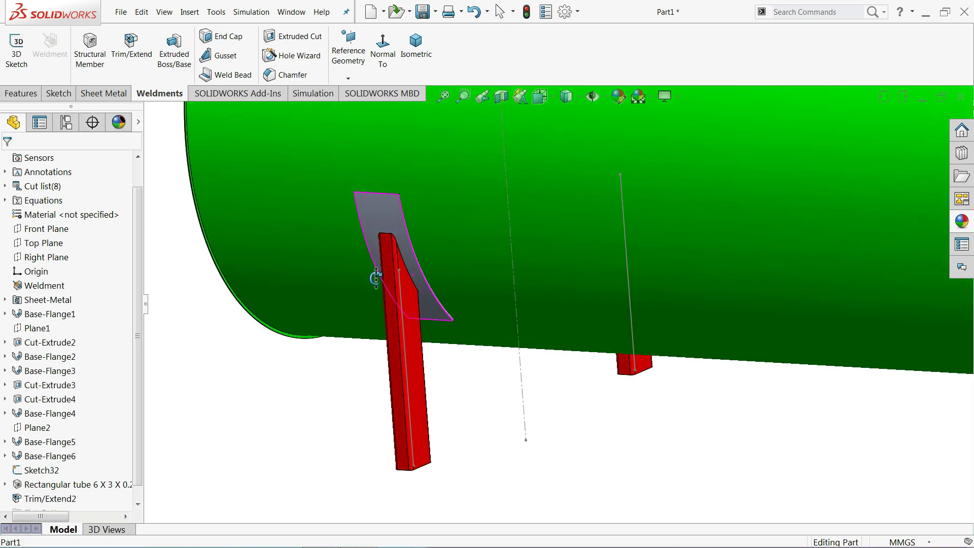
scroll(376, 278, up, 2)
scroll(398, 286, up, 4)
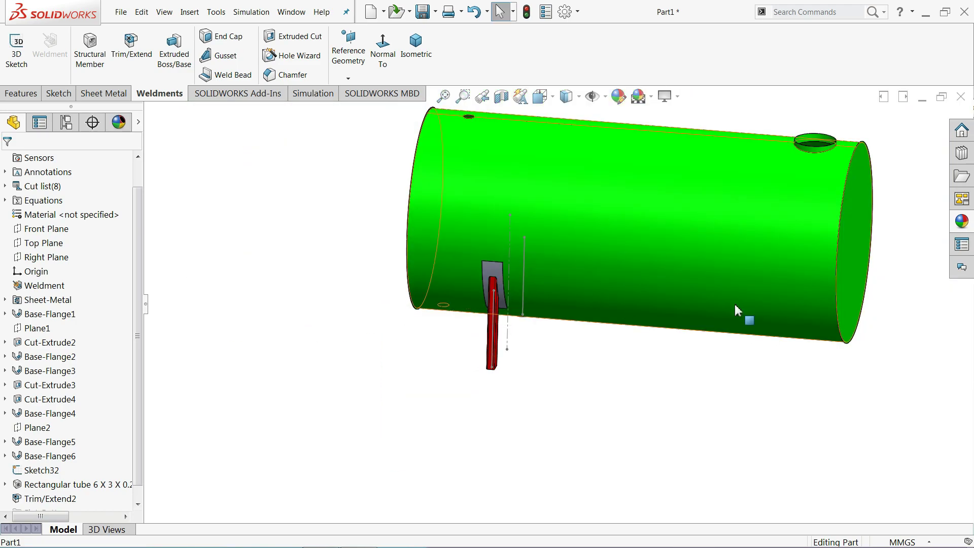
ctrl+middle_drag(724, 298, 532, 300)
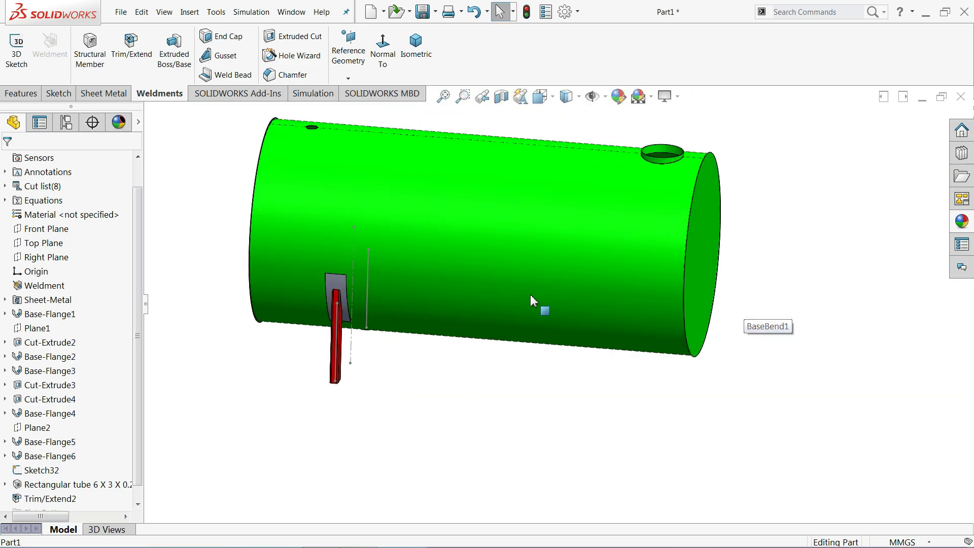
click(38, 257)
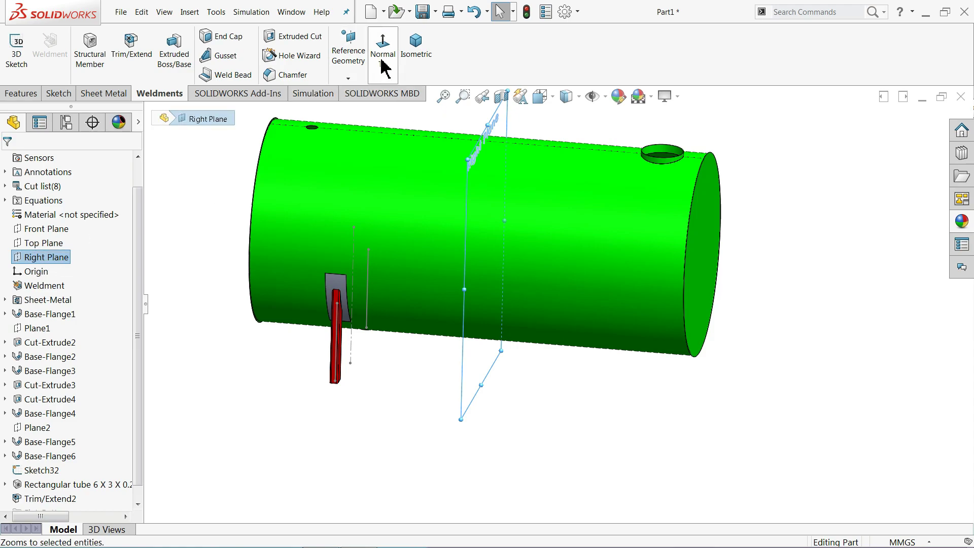
- Create Plane6 offset 1250 mm from the Right Plane
click(31, 95)
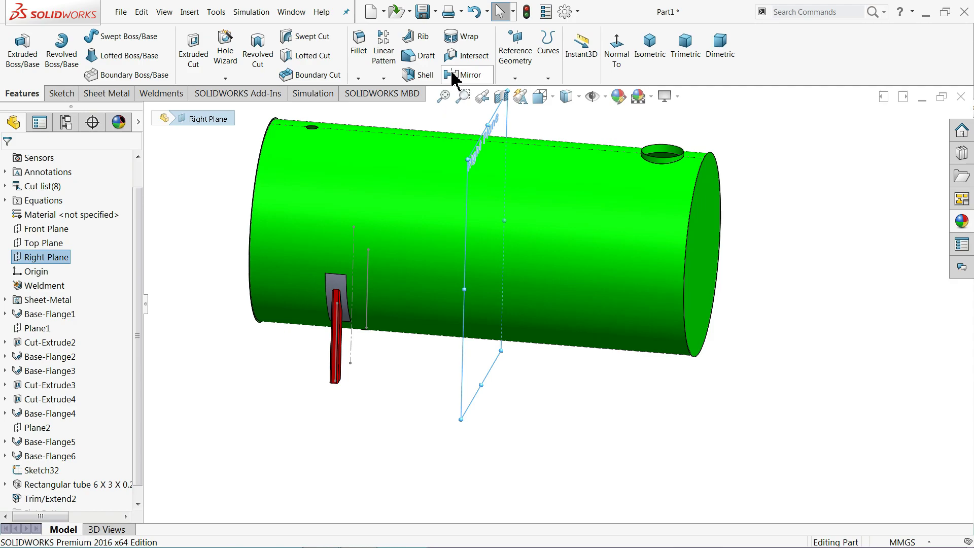
click(514, 79)
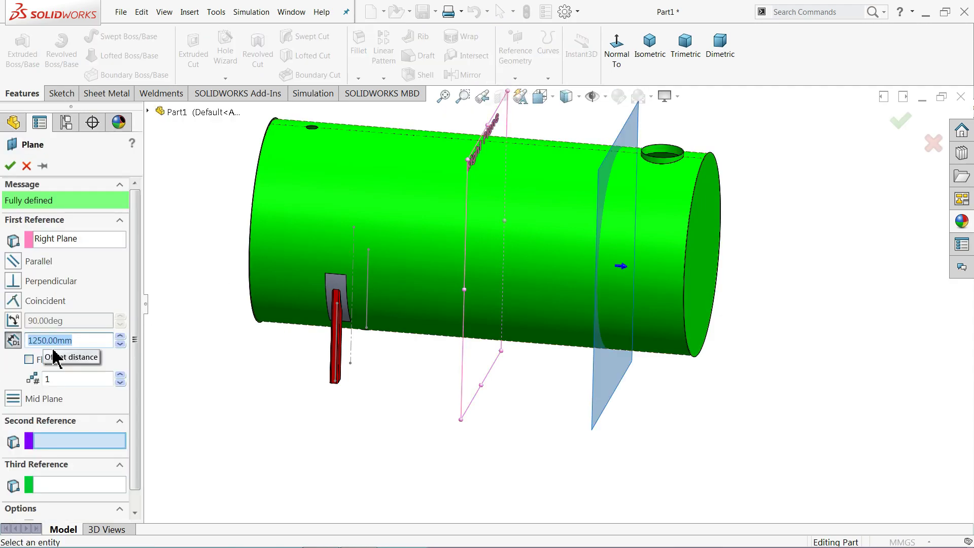
click(9, 166)
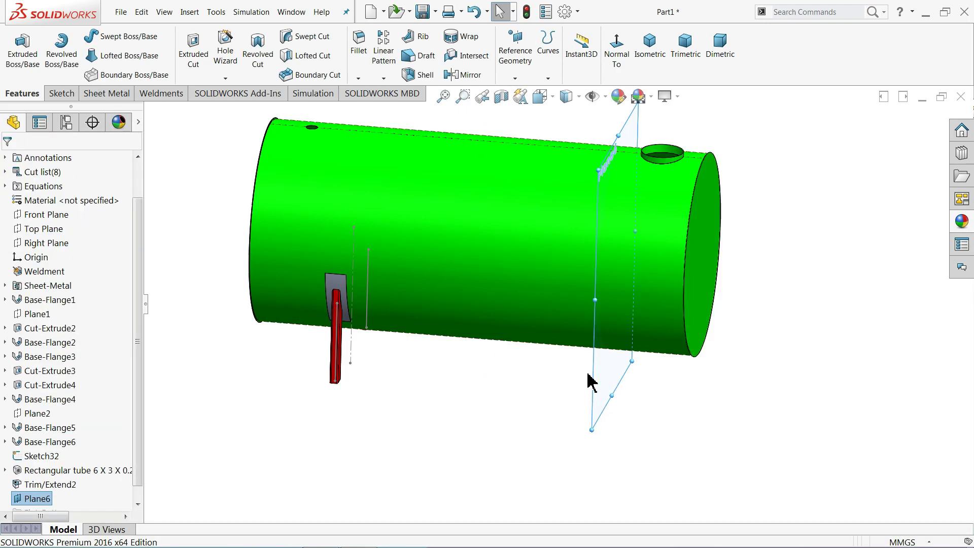
click(61, 93)
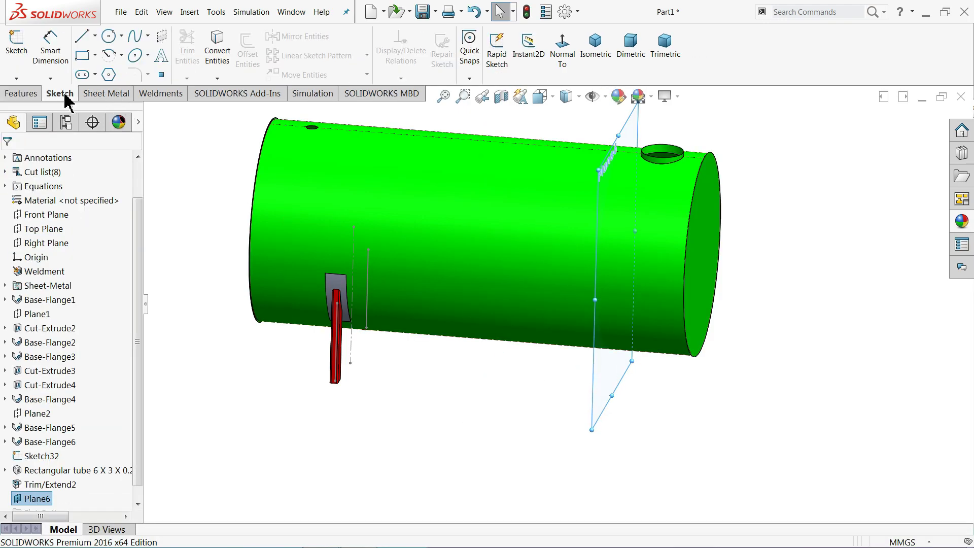
- Start a face-on sketch on Plane6 and draw a centre-point arc at the origin along the tank's lower right
click(19, 62)
click(562, 48)
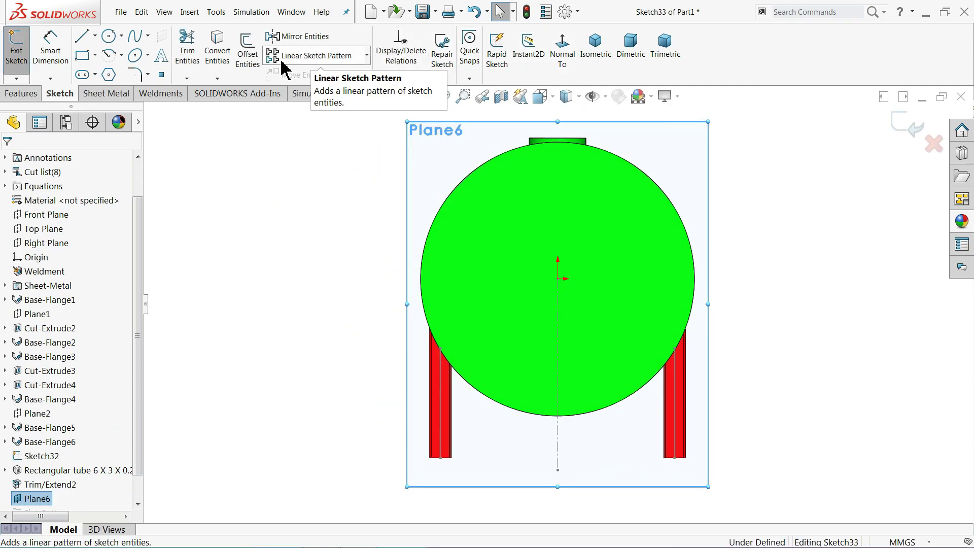
click(110, 60)
scroll(637, 373, down, 2)
scroll(644, 369, down, 2)
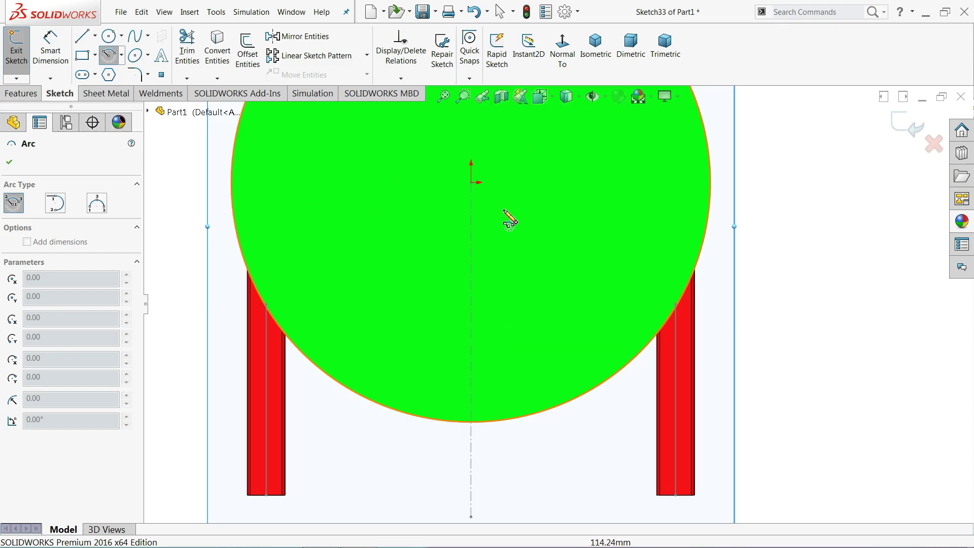
click(470, 183)
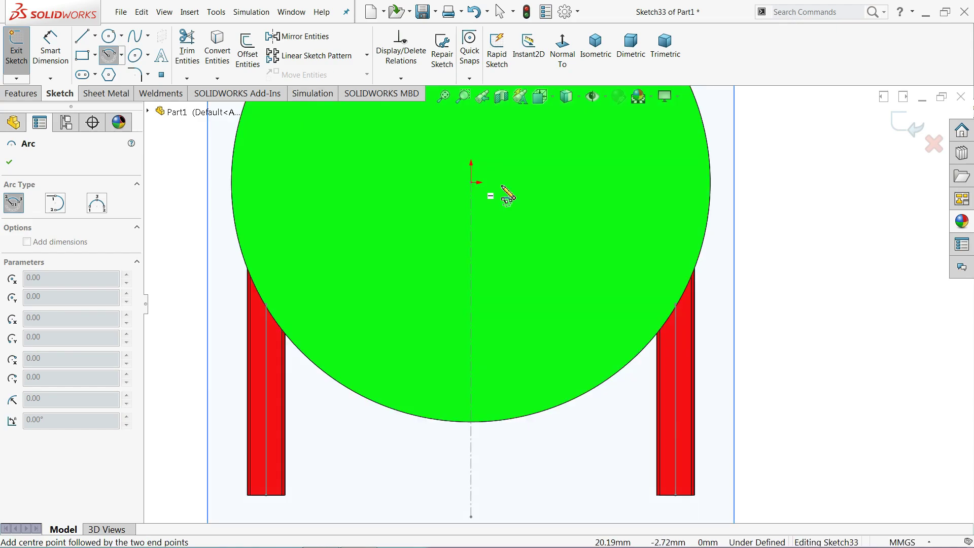
click(679, 268)
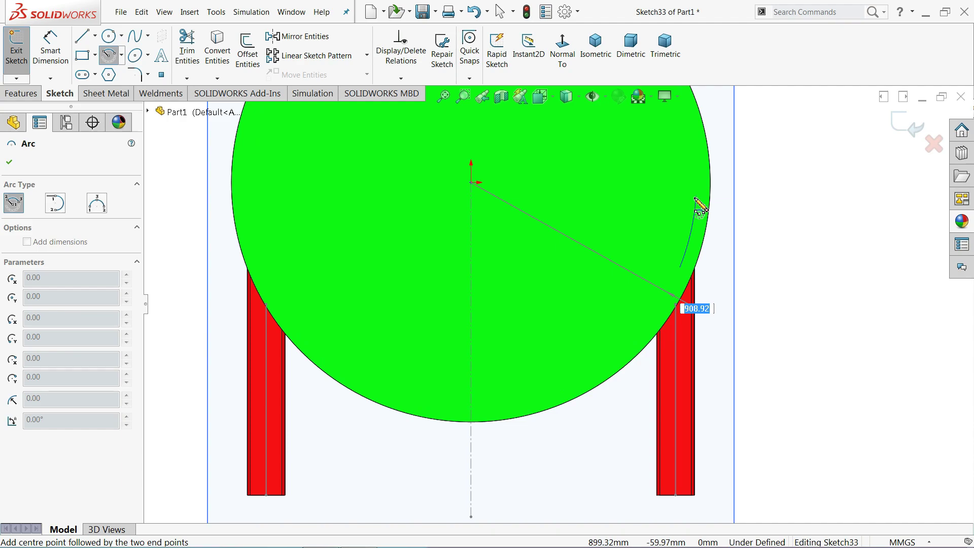
click(609, 361)
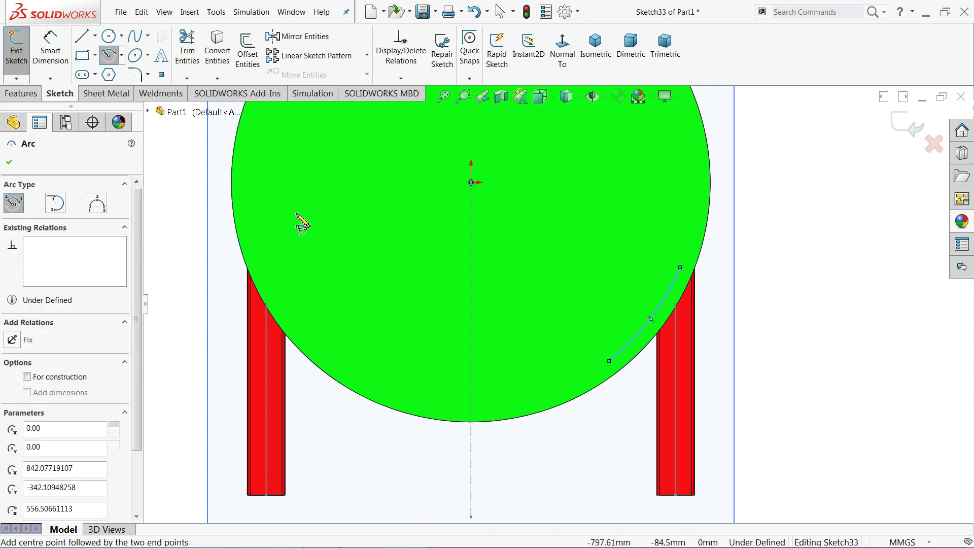
- Draw construction centerlines from both arc ends to the origin
click(96, 36)
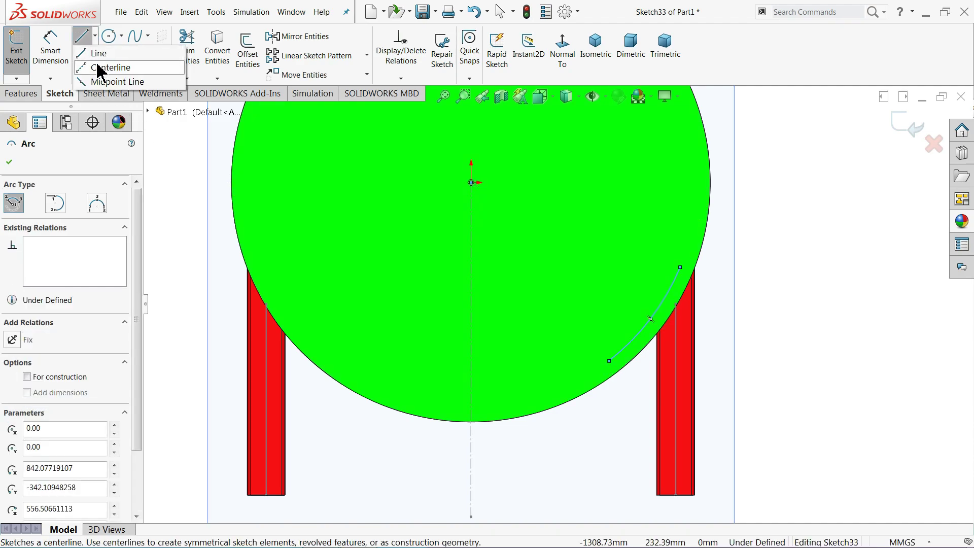
click(104, 67)
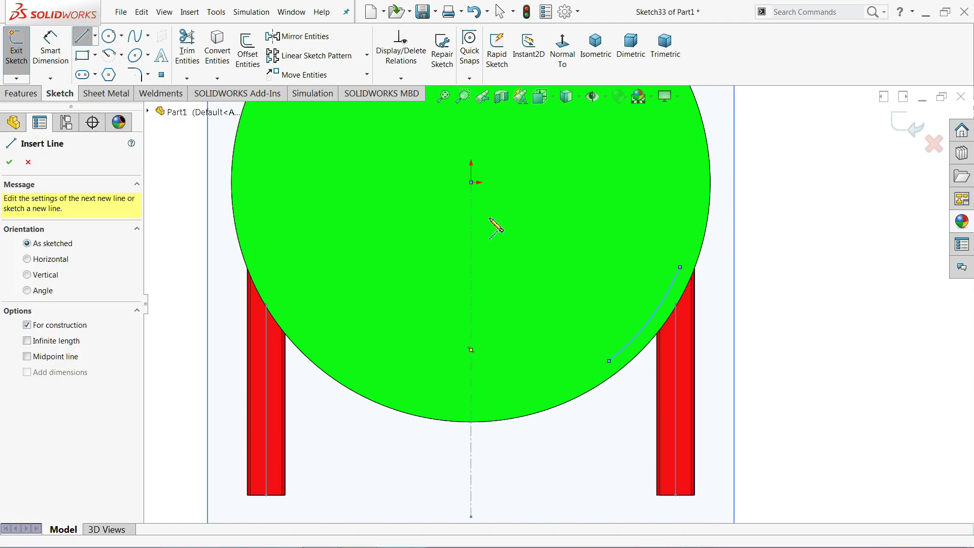
click(609, 361)
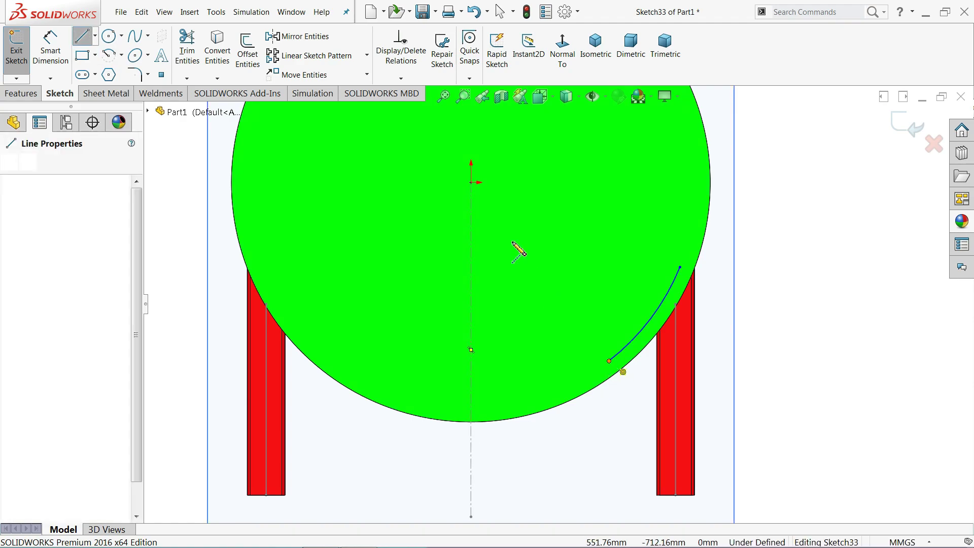
click(472, 182)
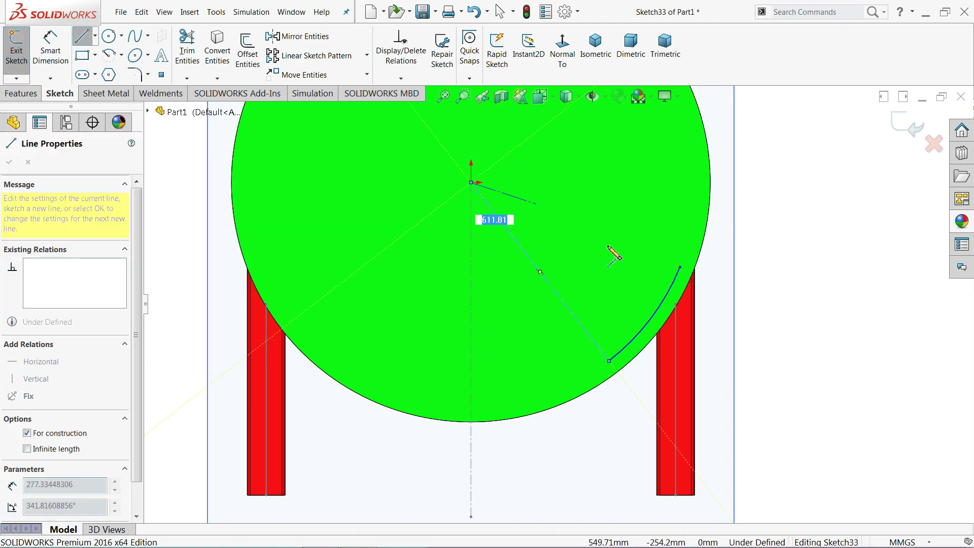
click(679, 267)
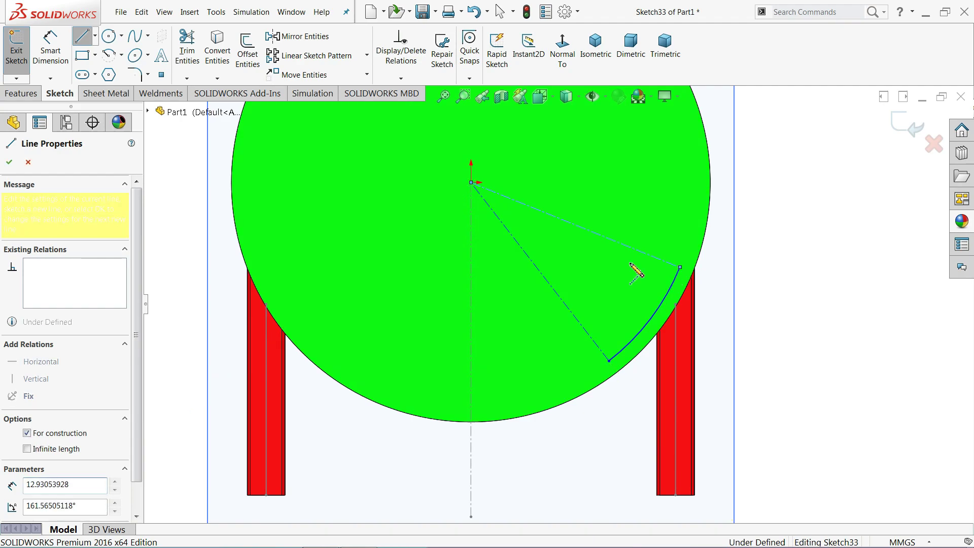
- Dimension the angle between the two centerlines to 40°
click(50, 51)
click(495, 217)
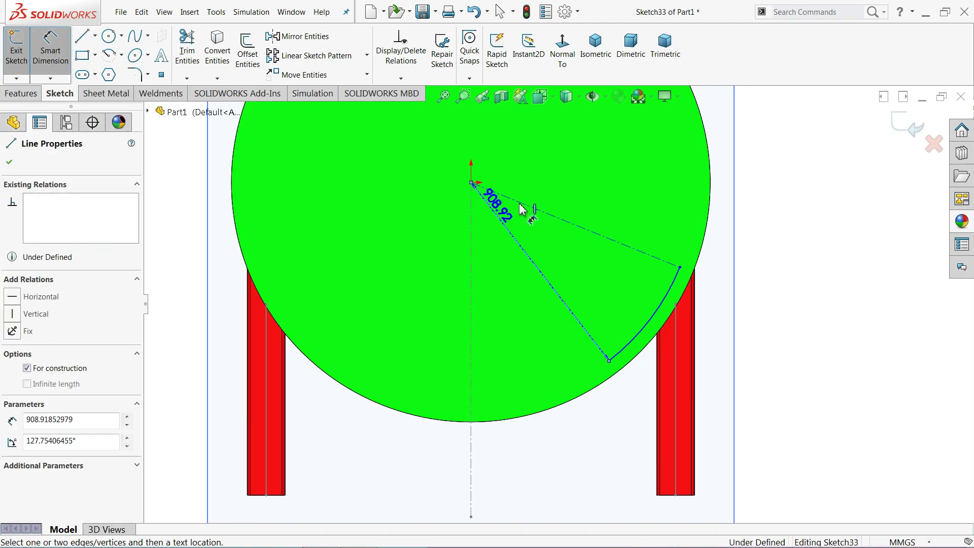
click(517, 200)
click(543, 236)
text(40)
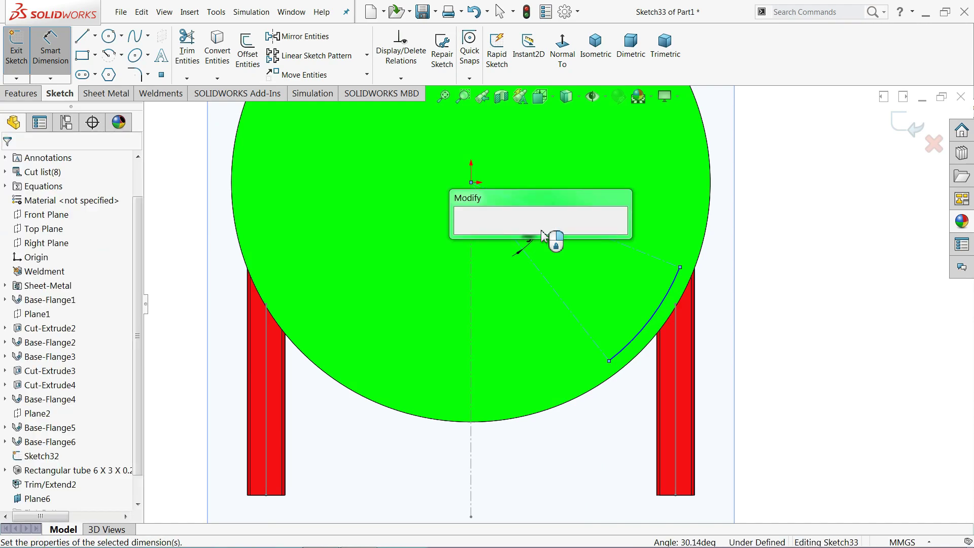
key(Return)
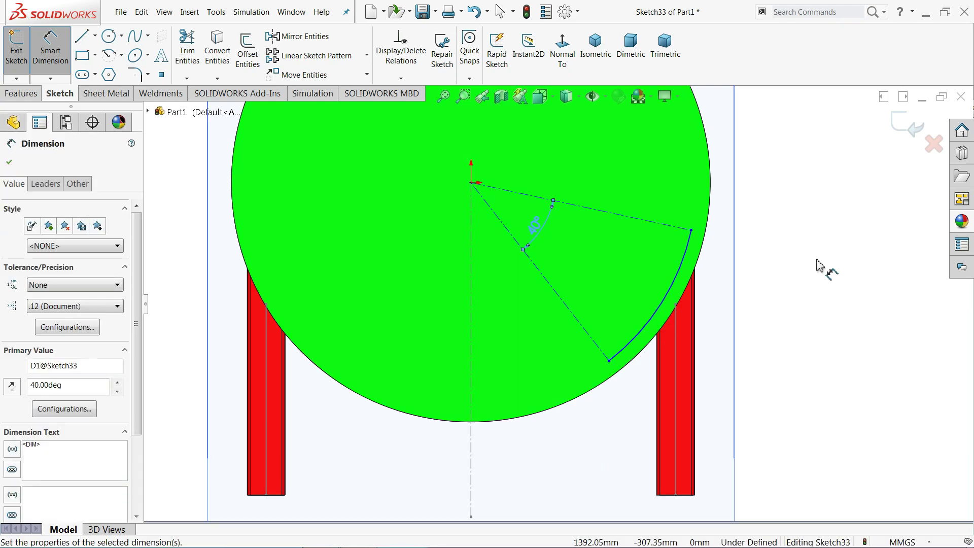
key(Escape)
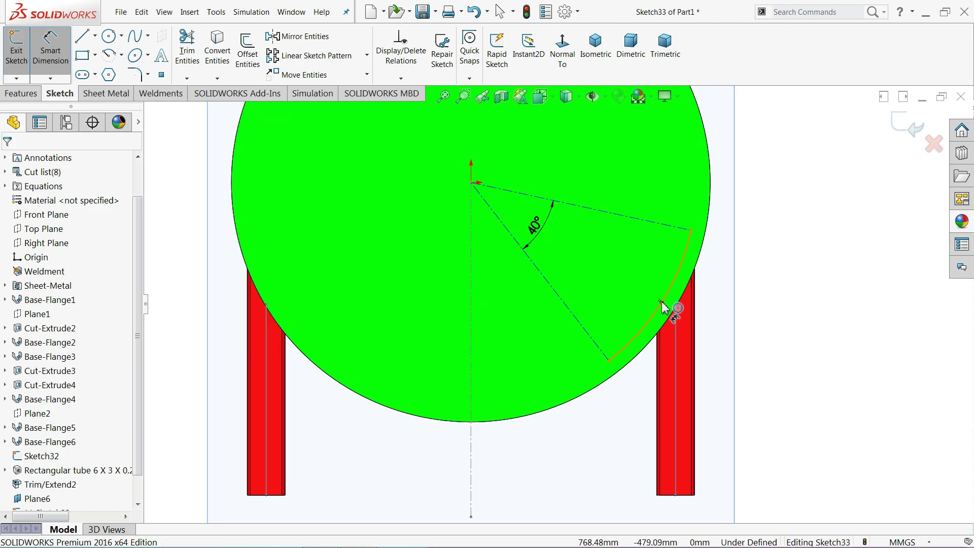
- Dimension the arc's horizontal offset to 825 mm and its radius to 950
click(665, 304)
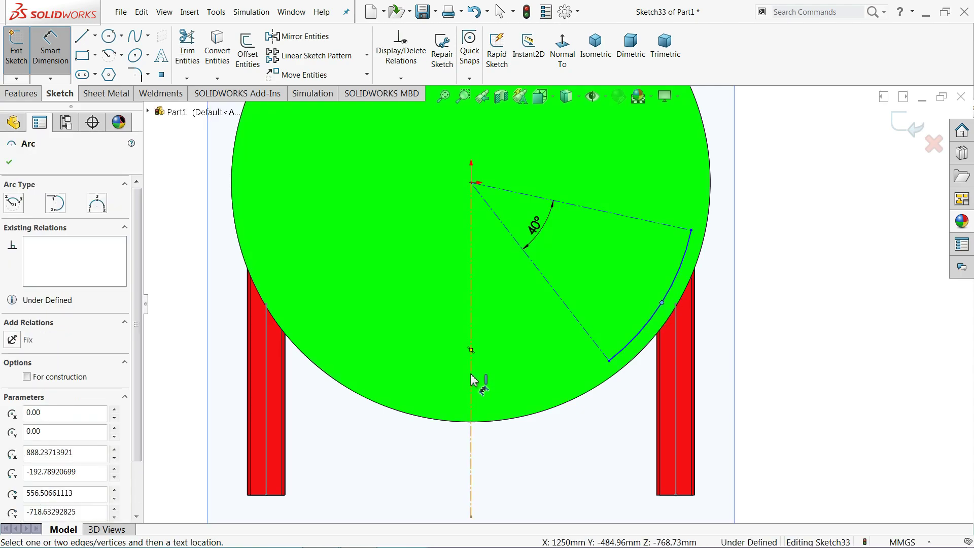
click(471, 382)
click(515, 459)
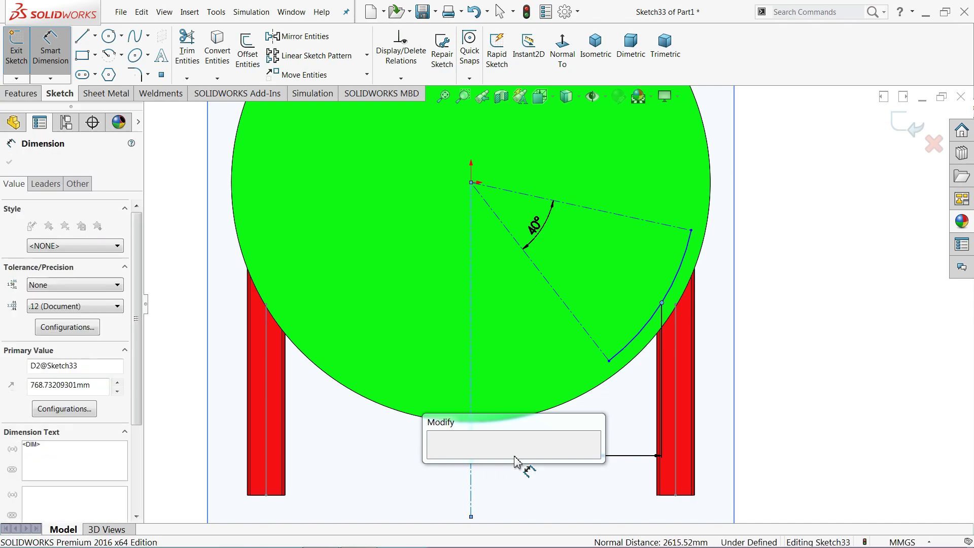
text(825)
key(Return)
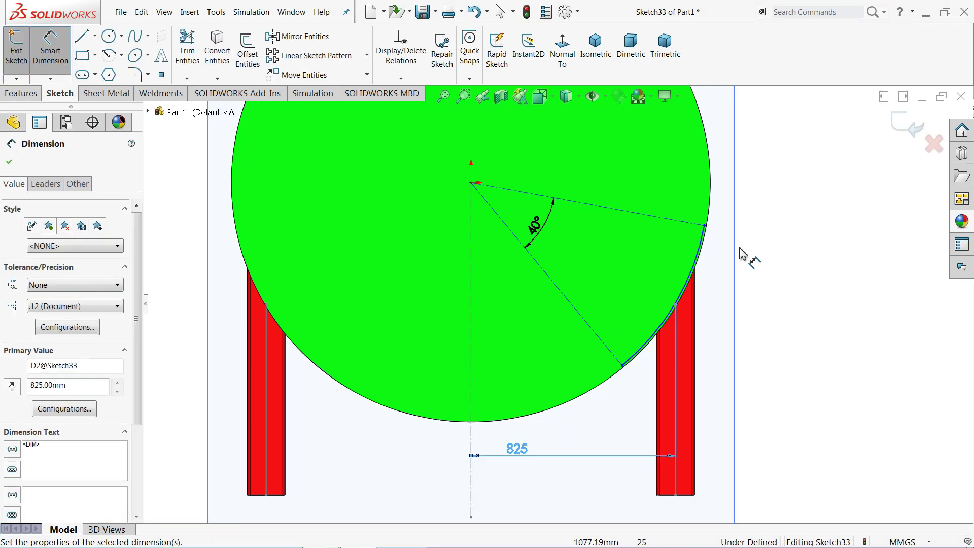
click(699, 258)
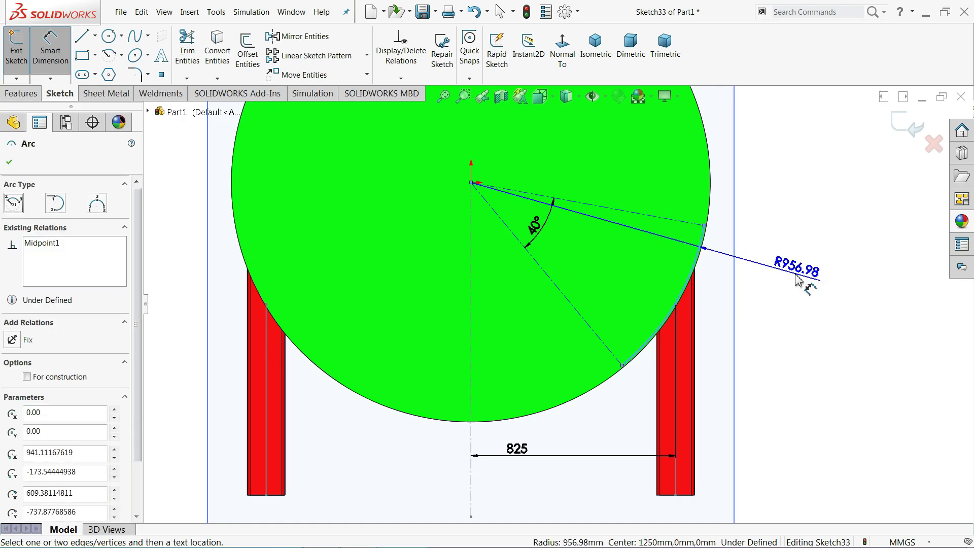
click(795, 278)
text(950)
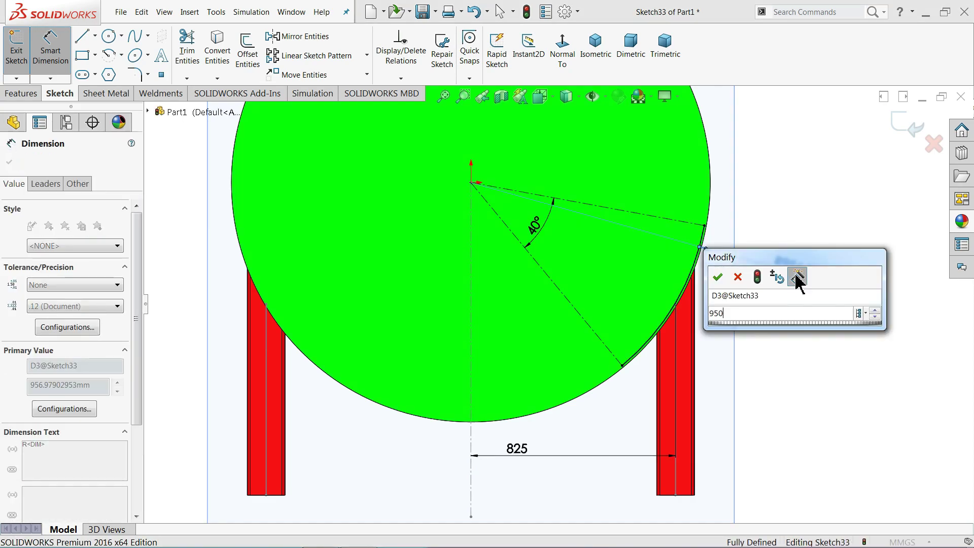
key(Return)
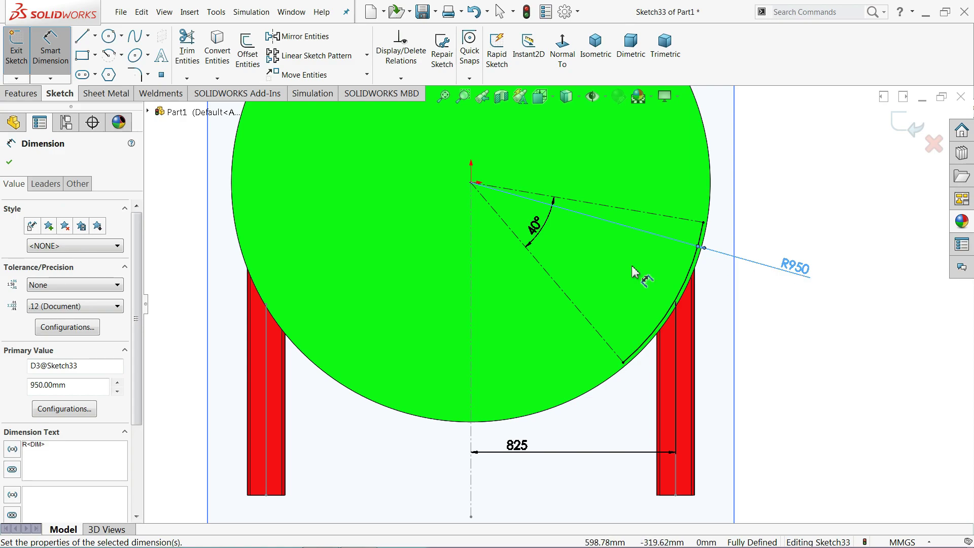
- Create a base flange from the arc: Mid Plane, 200 mm, 9.525 mm thick, thickness reversed
click(102, 93)
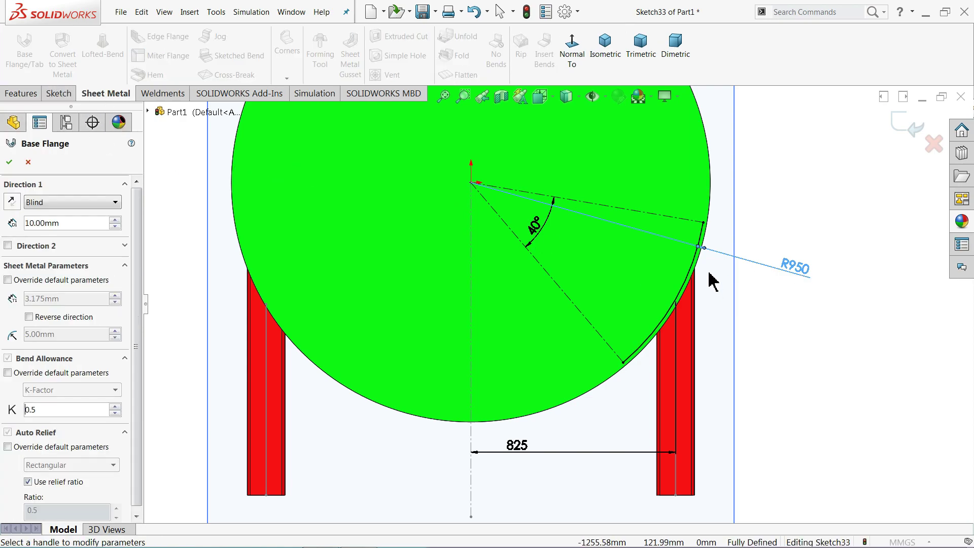
scroll(711, 279, down, 3)
scroll(709, 279, down, 2)
scroll(654, 278, down, 2)
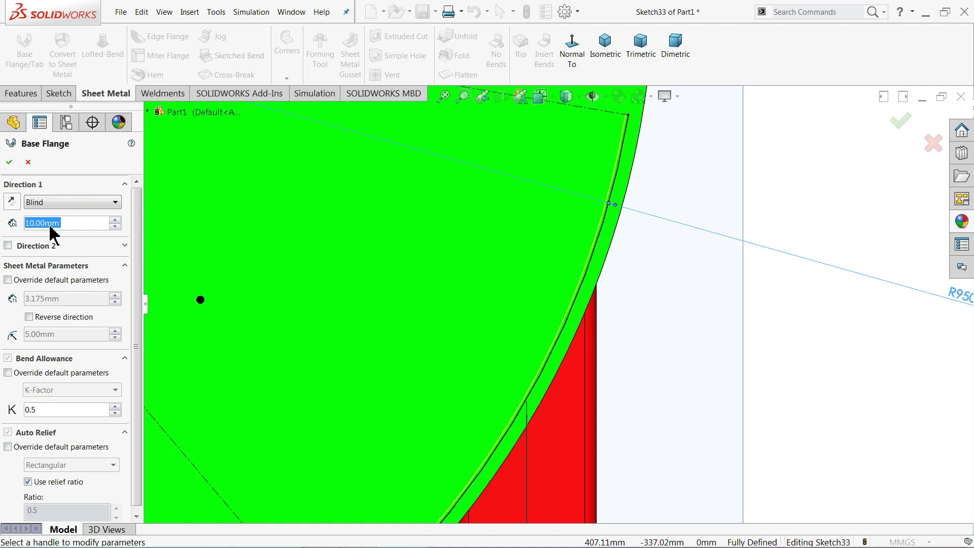
click(30, 202)
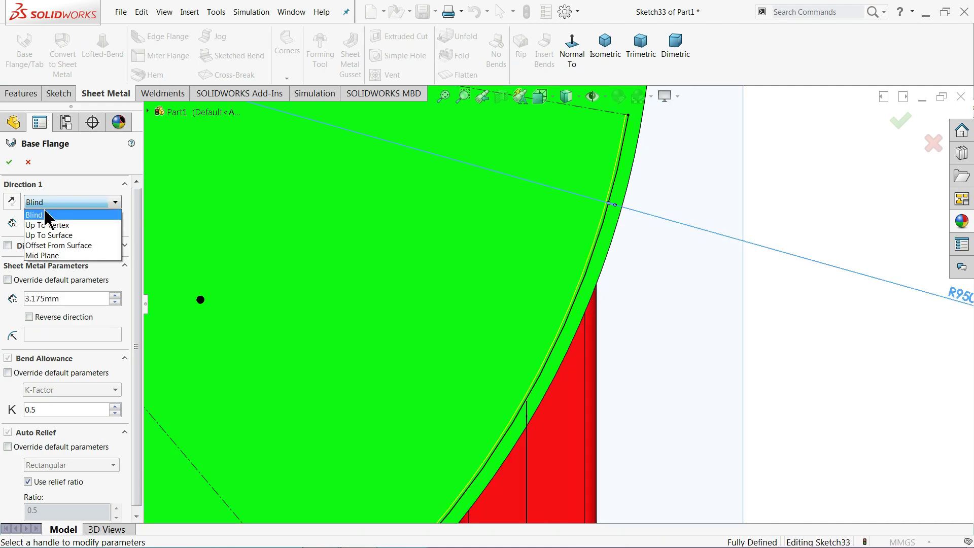
click(46, 255)
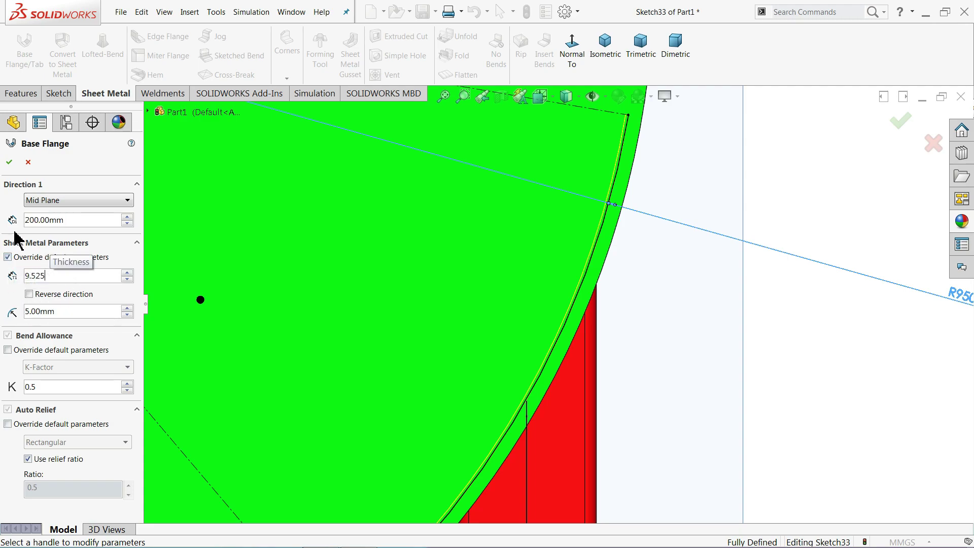
click(29, 295)
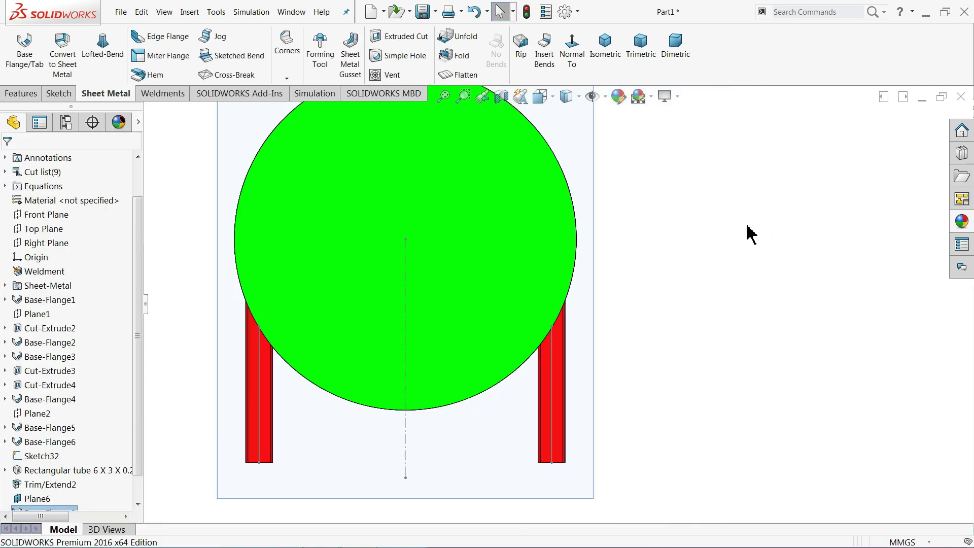
- Start a new sketch on Plane6 and view it face-on
middle_drag(730, 232, 537, 326)
scroll(487, 428, down, 3)
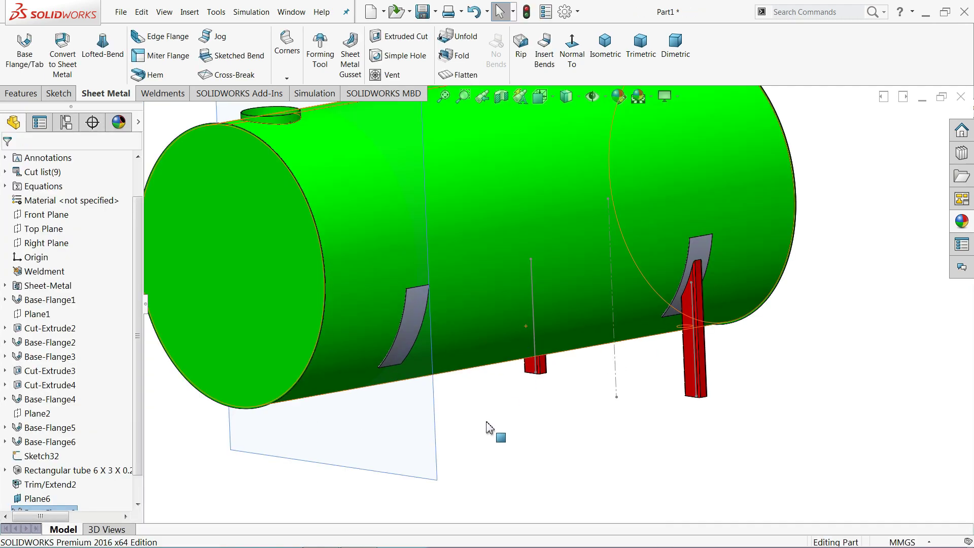
mouse_move(486, 427)
middle_down()
mouse_move(427, 413)
mouse_move(513, 421)
mouse_move(452, 426)
middle_up()
click(440, 419)
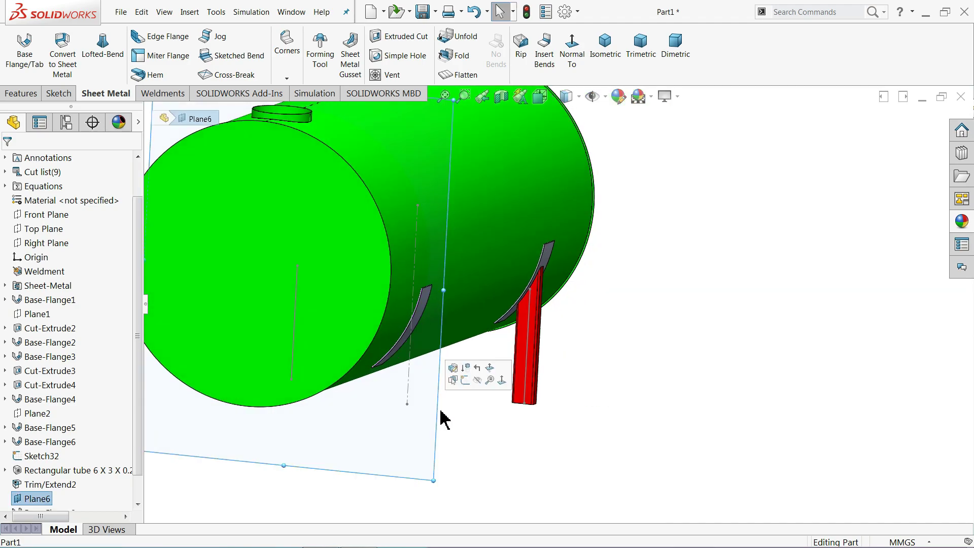
click(464, 381)
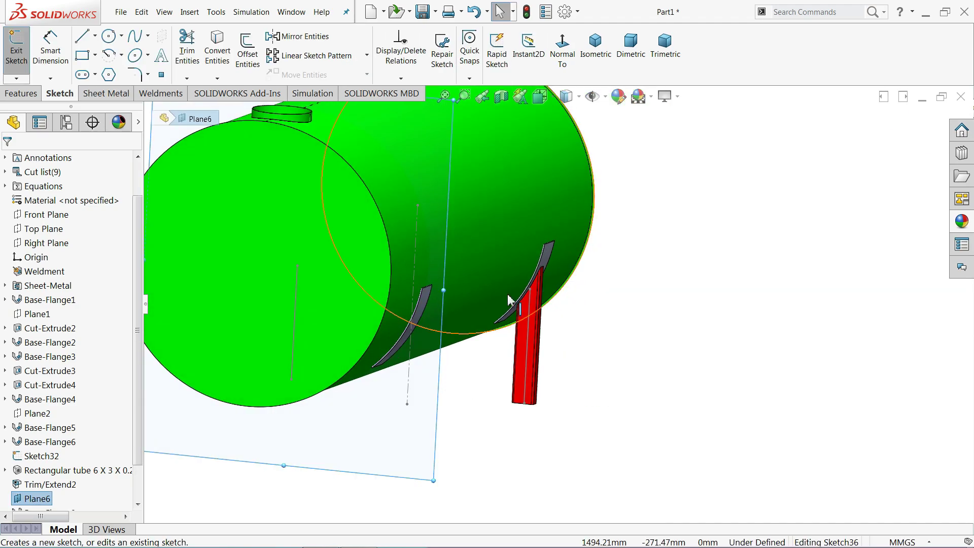
click(563, 47)
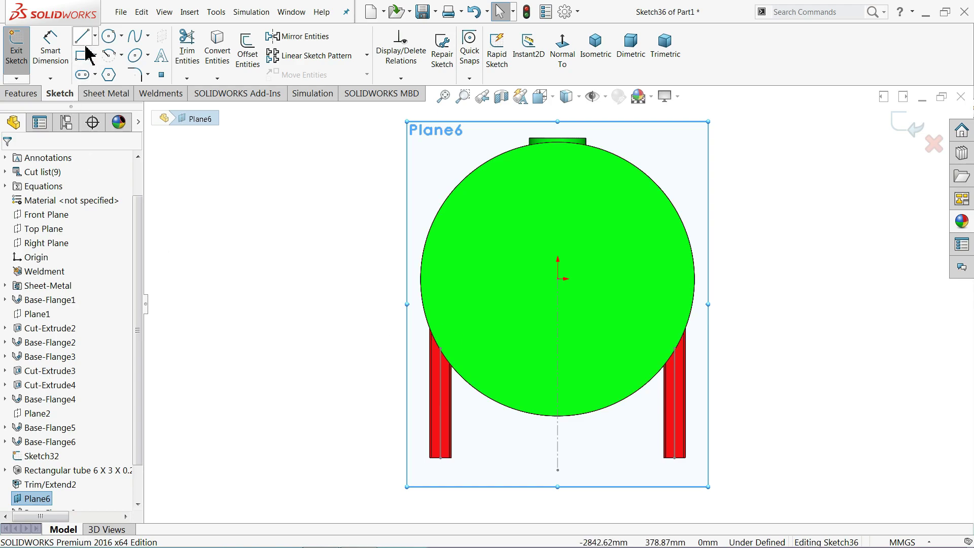
- Draw a centre-point arc about the tank origin plus a construction line from its end to the origin
click(109, 55)
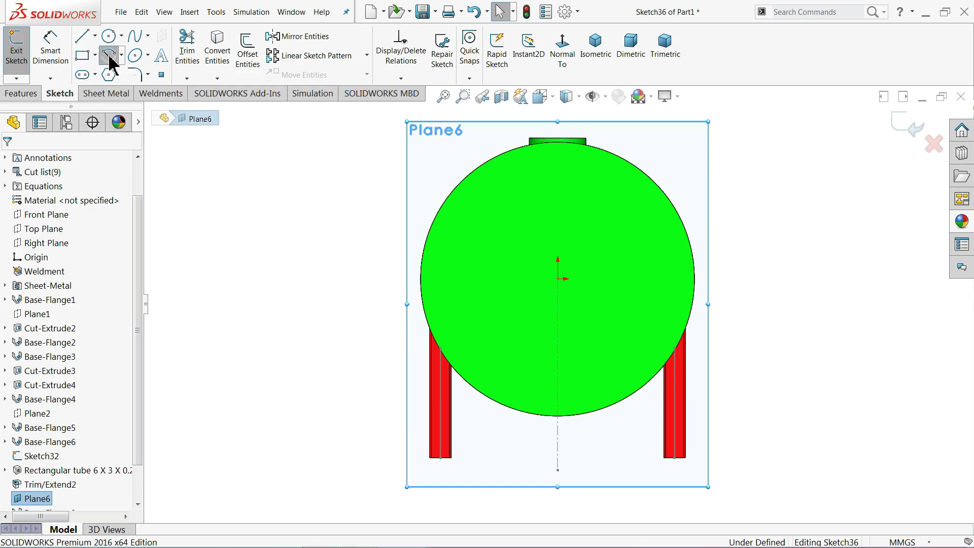
scroll(502, 391, down, 4)
scroll(619, 235, up, 1)
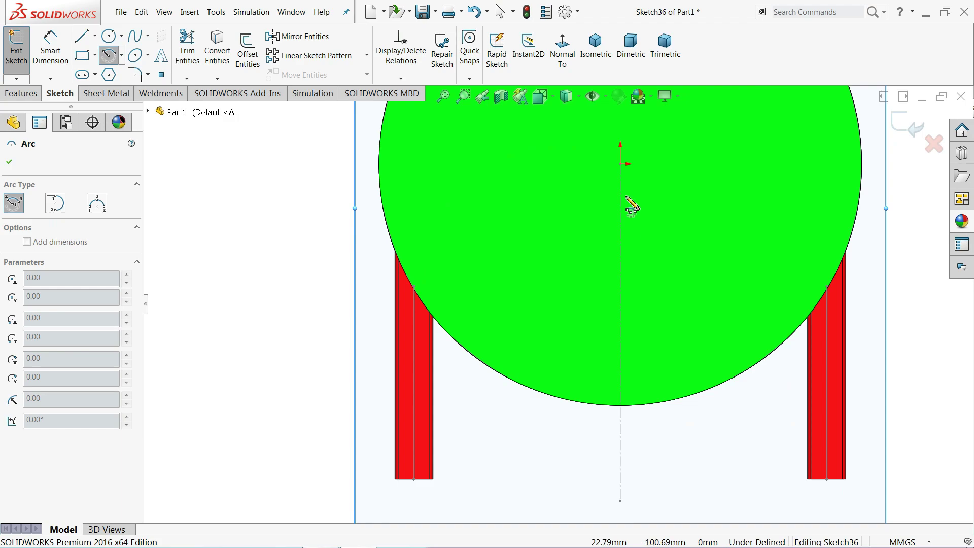
click(619, 163)
click(415, 257)
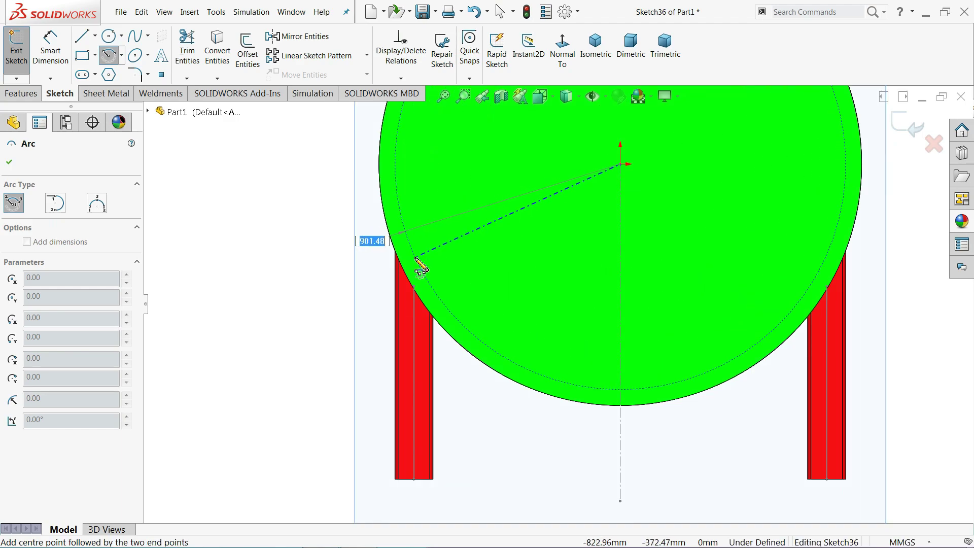
click(489, 347)
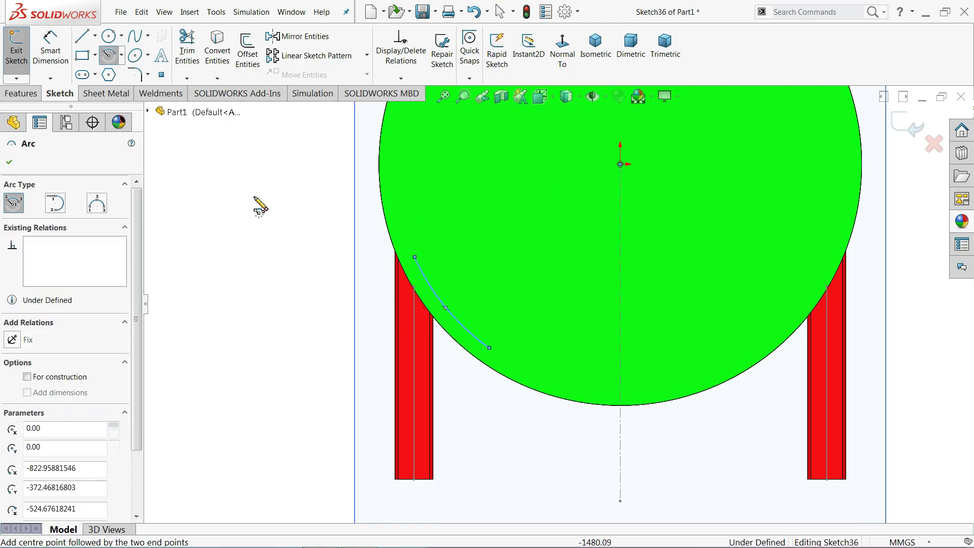
right_click(254, 198)
click(285, 203)
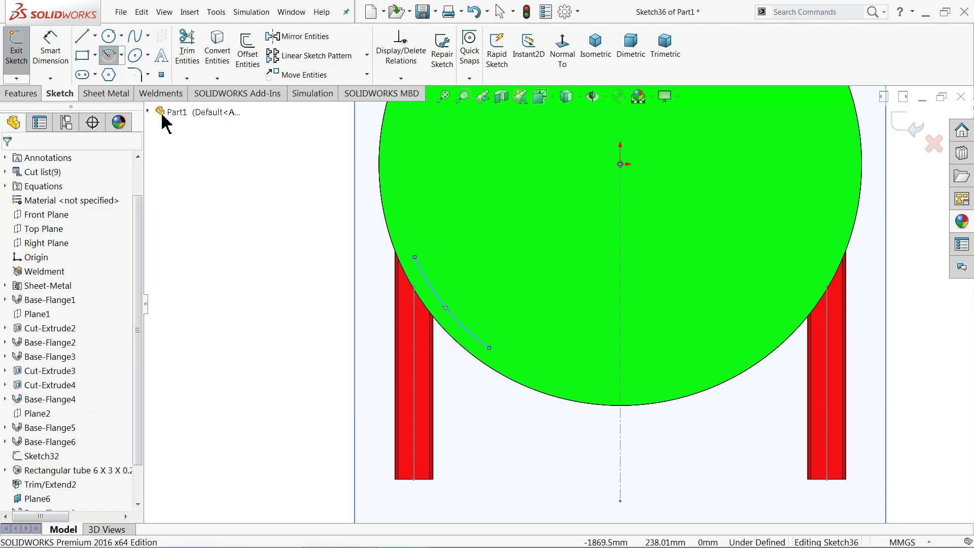
click(95, 36)
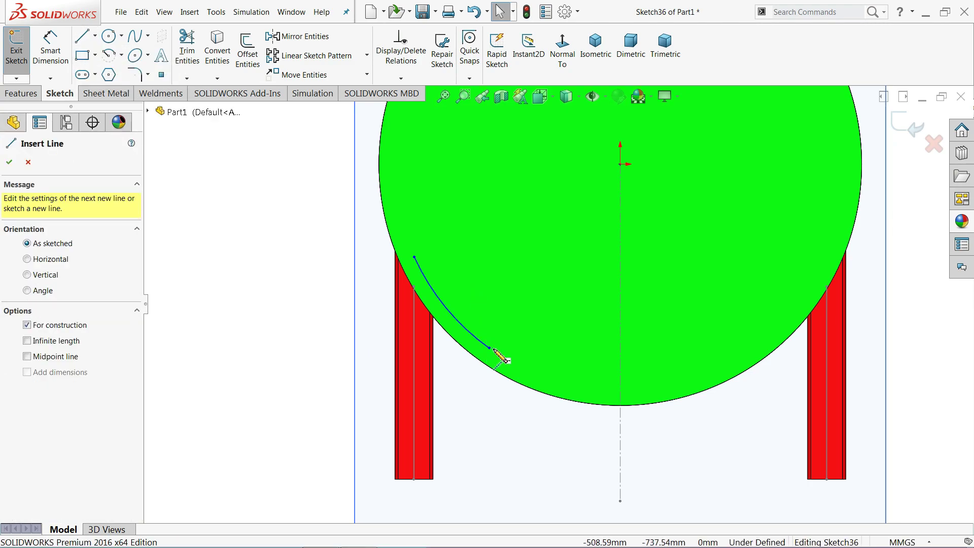
mouse_move(489, 348)
mouse_down()
mouse_move(620, 164)
mouse_move(414, 257)
mouse_up()
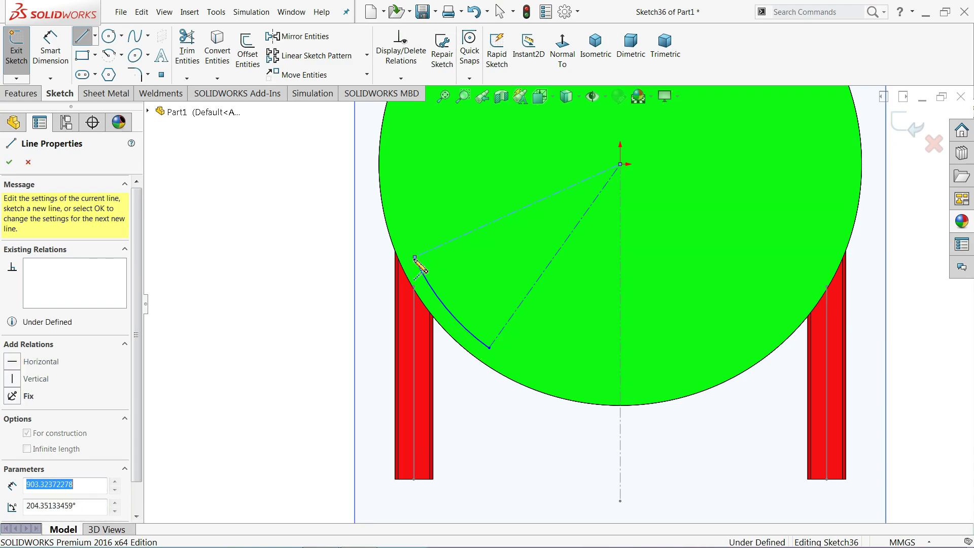
- Set a 40° angle between the construction lines, deleting an unwanted length dimension
click(50, 47)
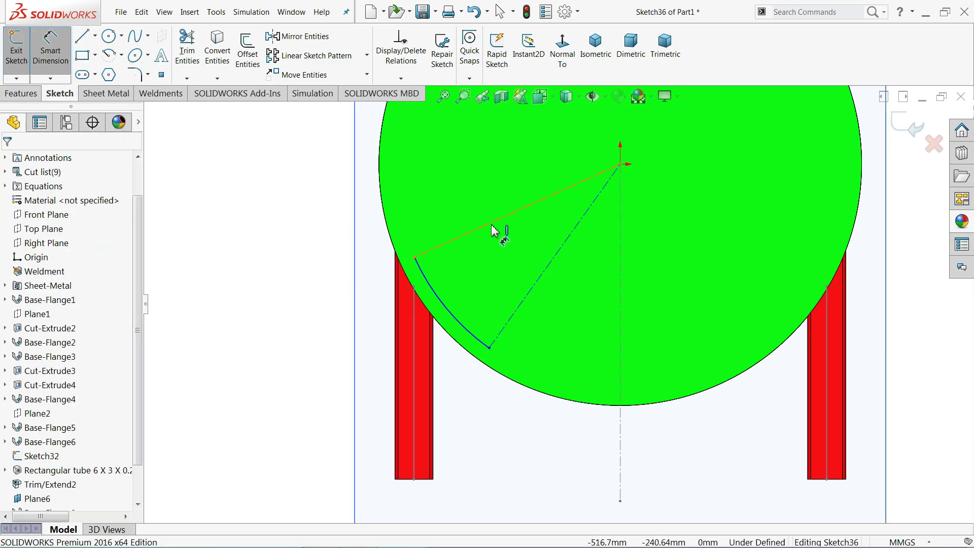
click(557, 256)
click(495, 304)
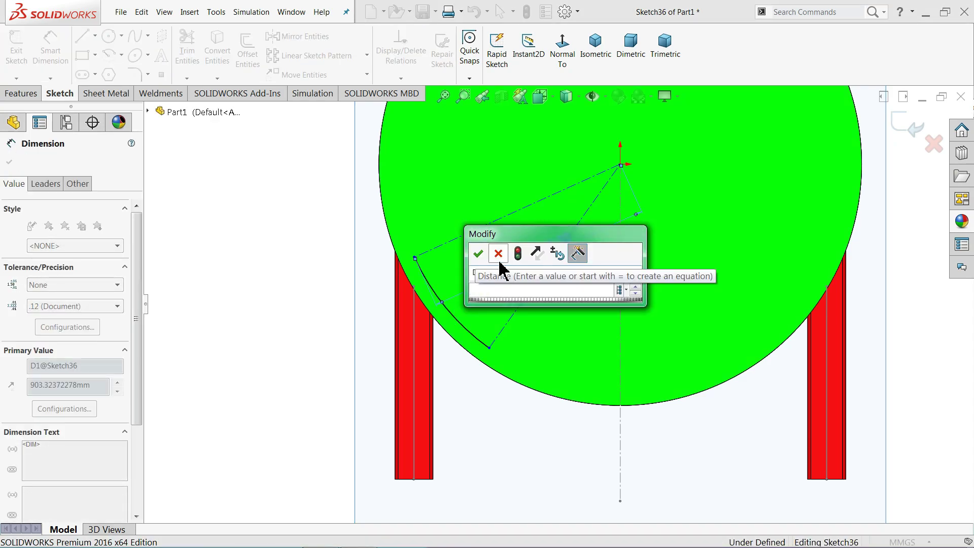
click(498, 253)
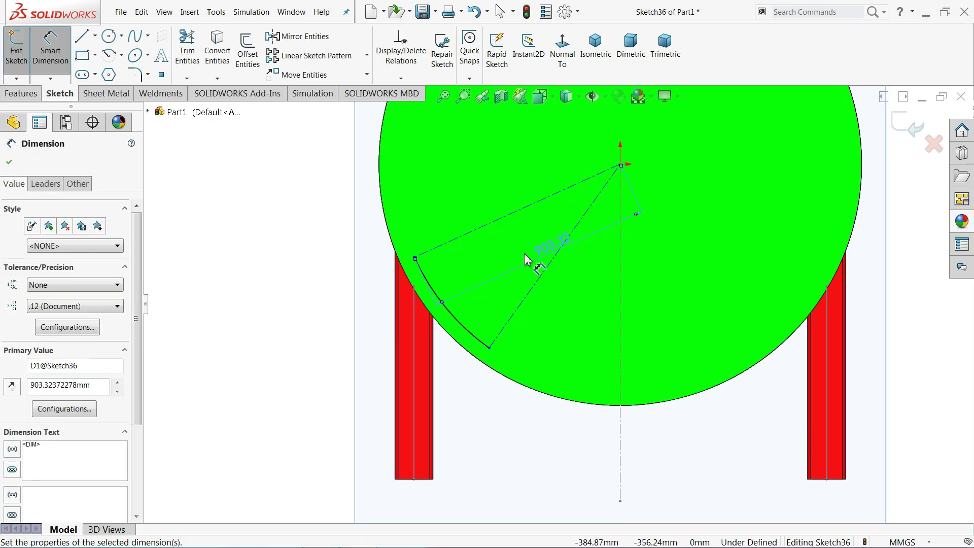
key(Delete)
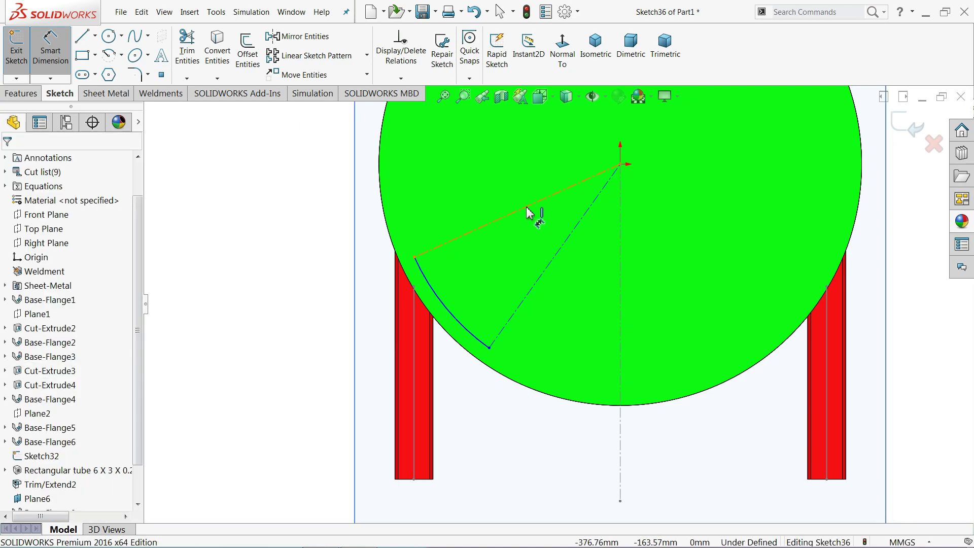
click(528, 208)
click(568, 239)
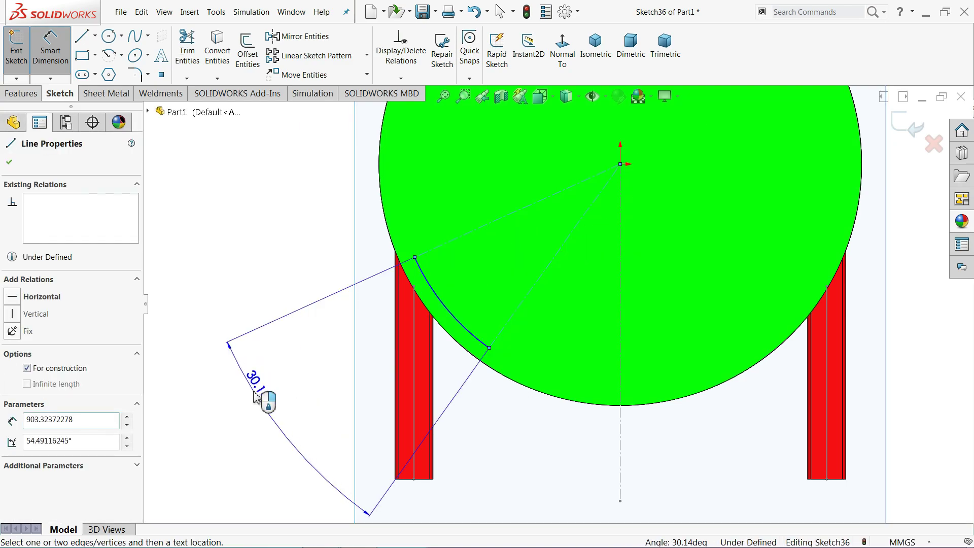
click(255, 396)
text(40)
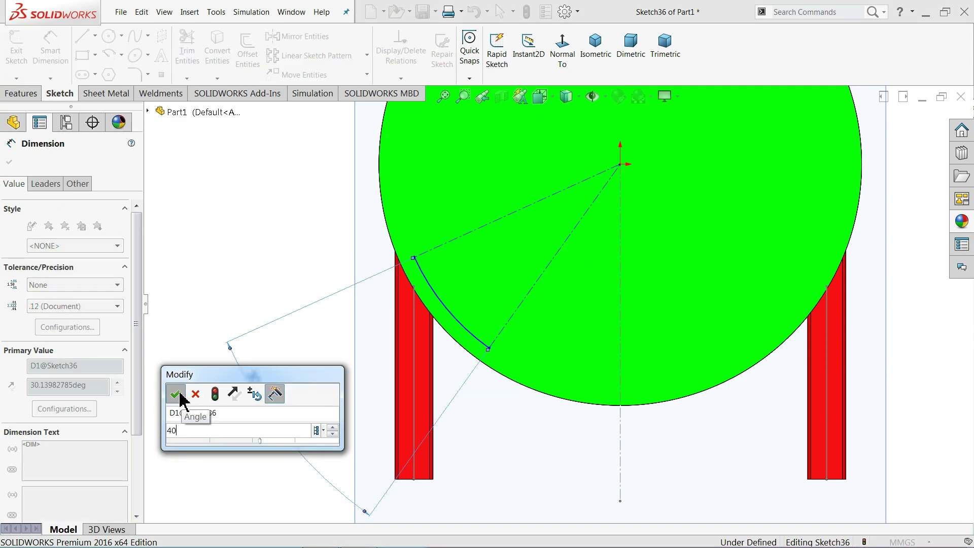
click(178, 394)
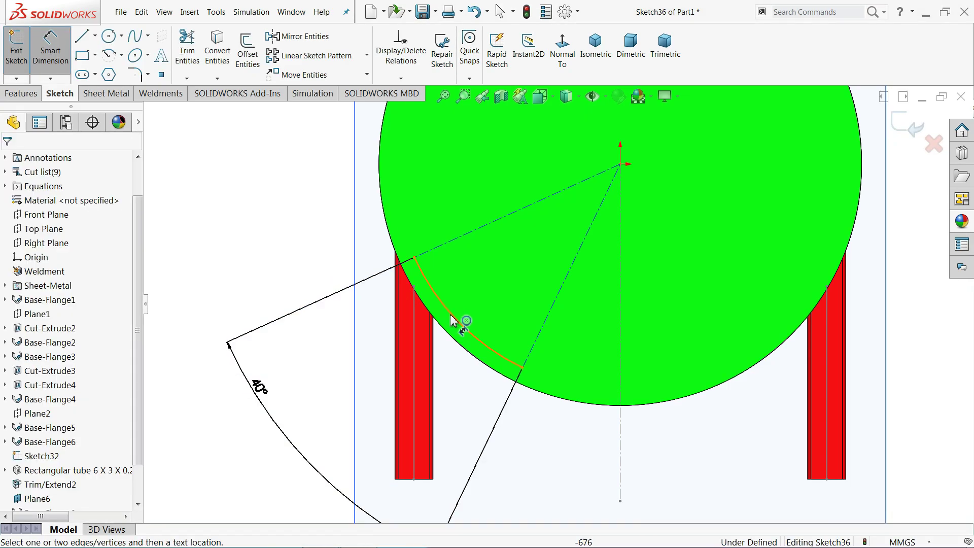
- Dimension the arc's 825 mm horizontal offset and its R950 radius
click(460, 328)
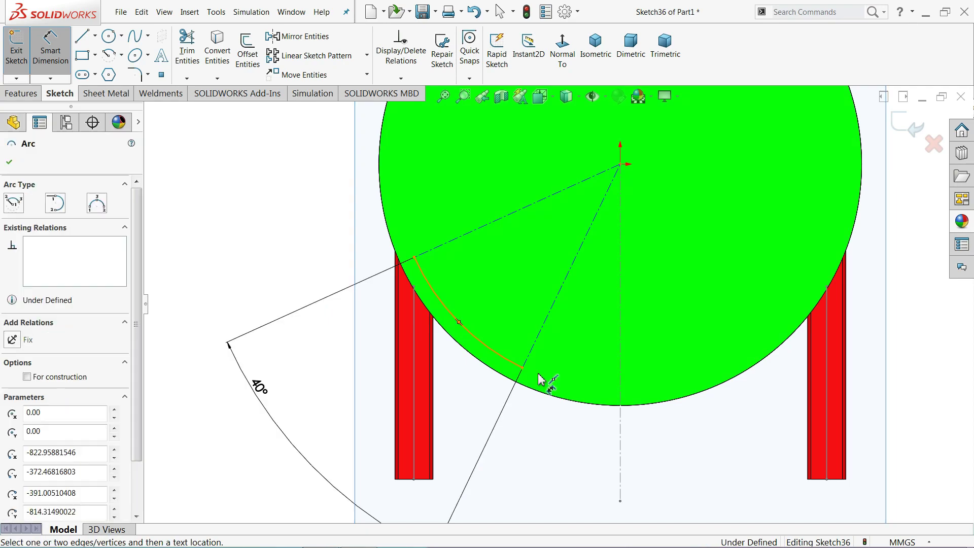
click(623, 434)
click(554, 438)
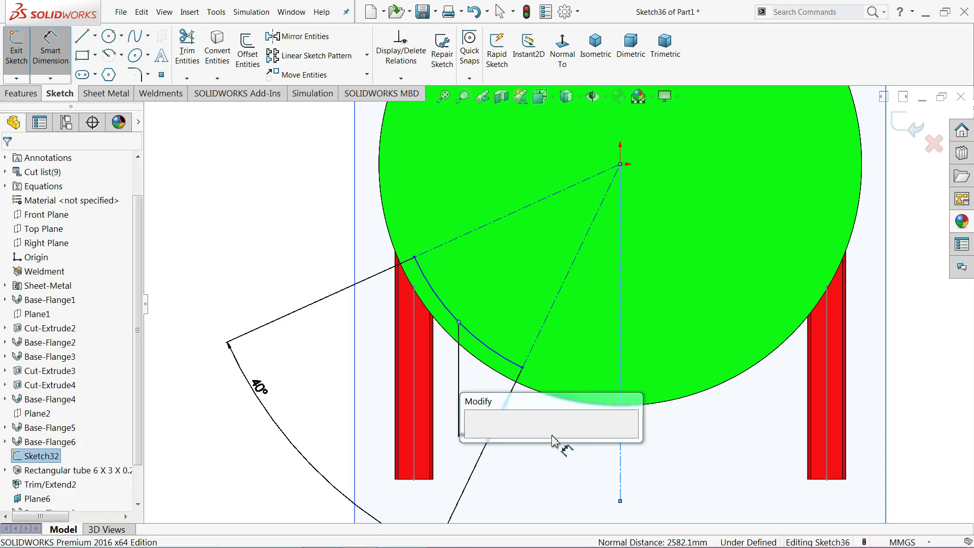
text(825)
key(Return)
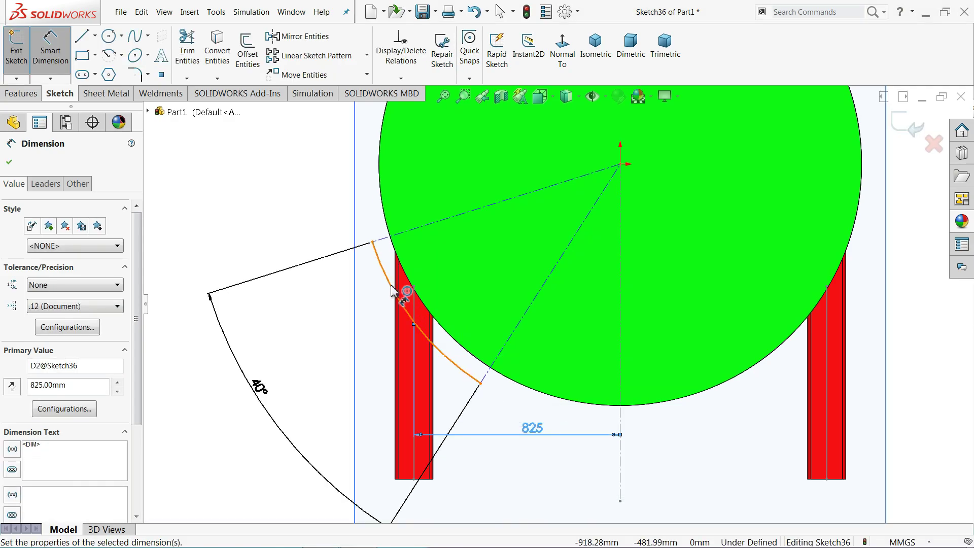
click(401, 299)
click(287, 309)
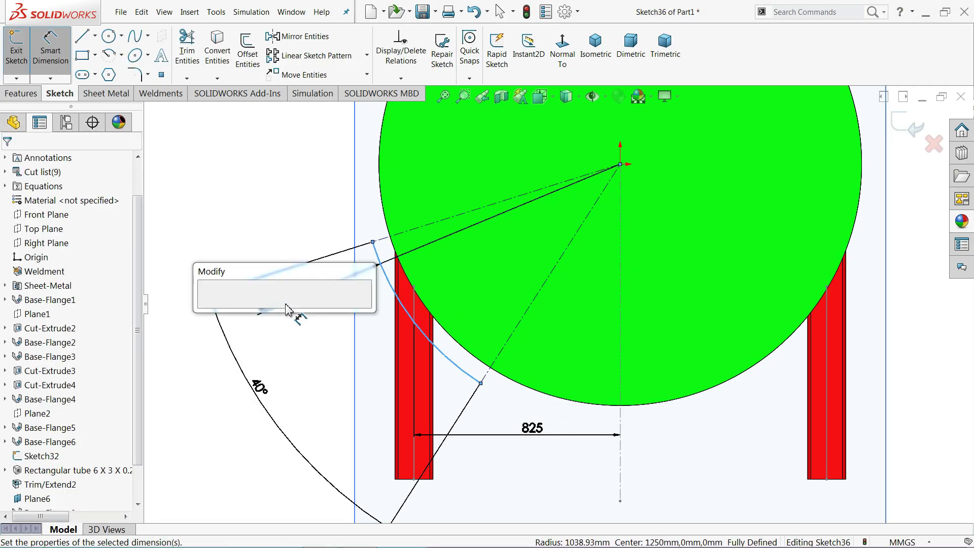
key(Return)
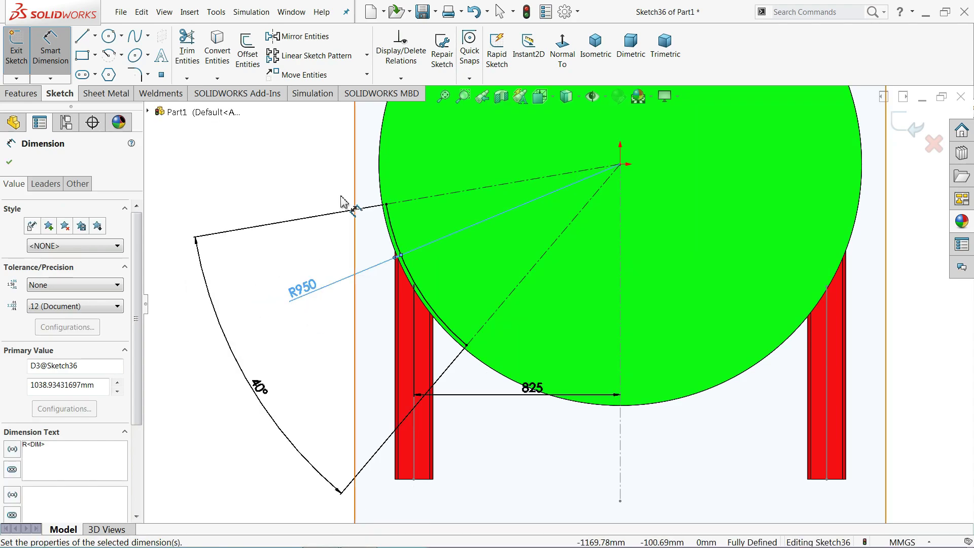
click(89, 96)
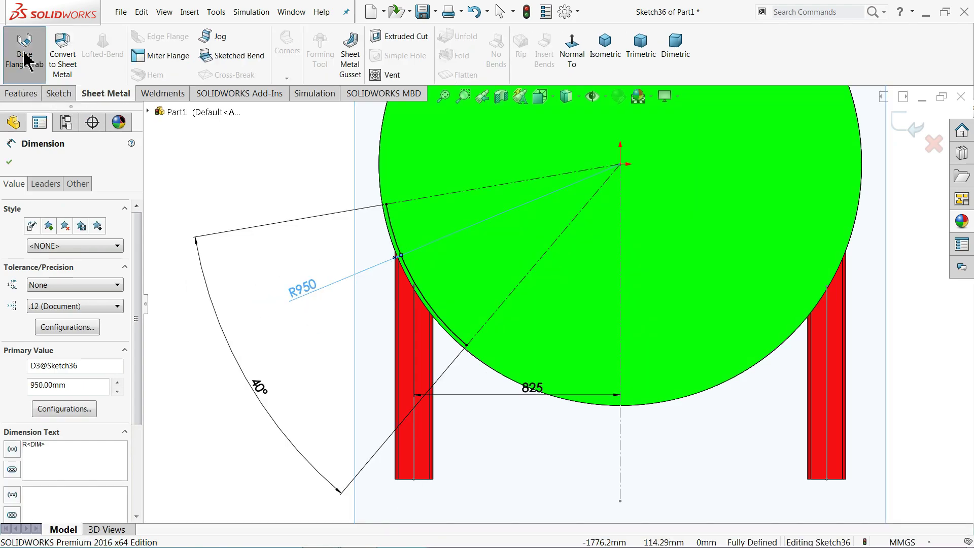
- Make Sketch36's arc a 200 mm Mid Plane base flange with overridden 9.525 mm thickness
scroll(446, 279, down, 3)
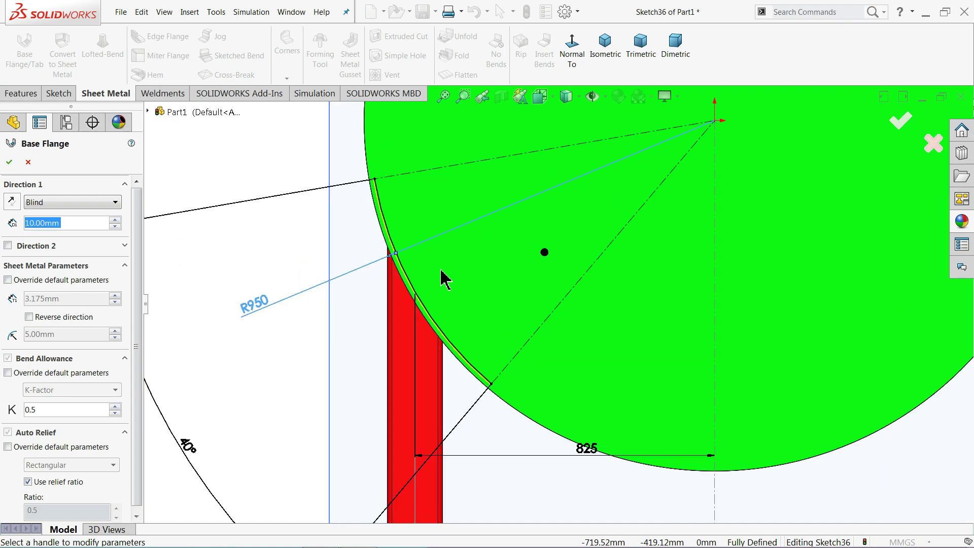
scroll(406, 274, down, 3)
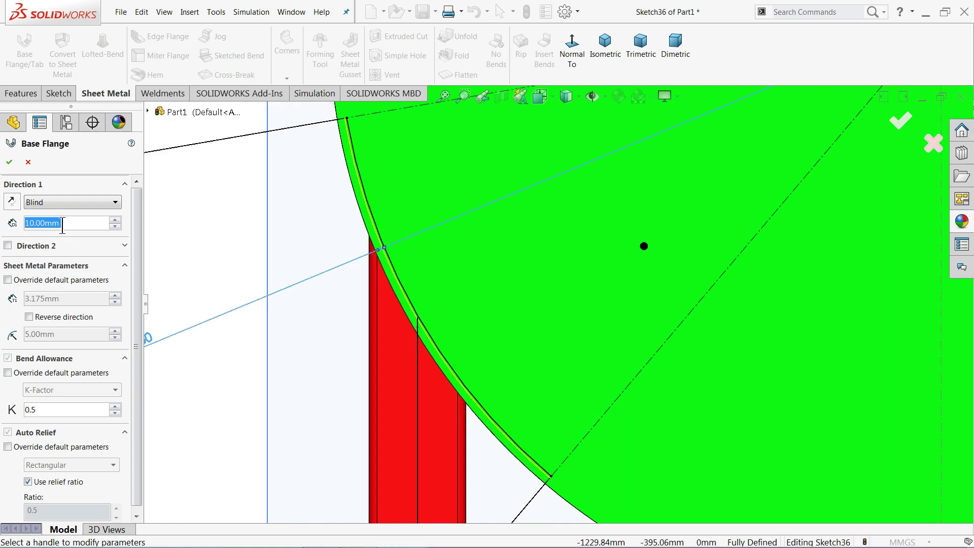
text(200)
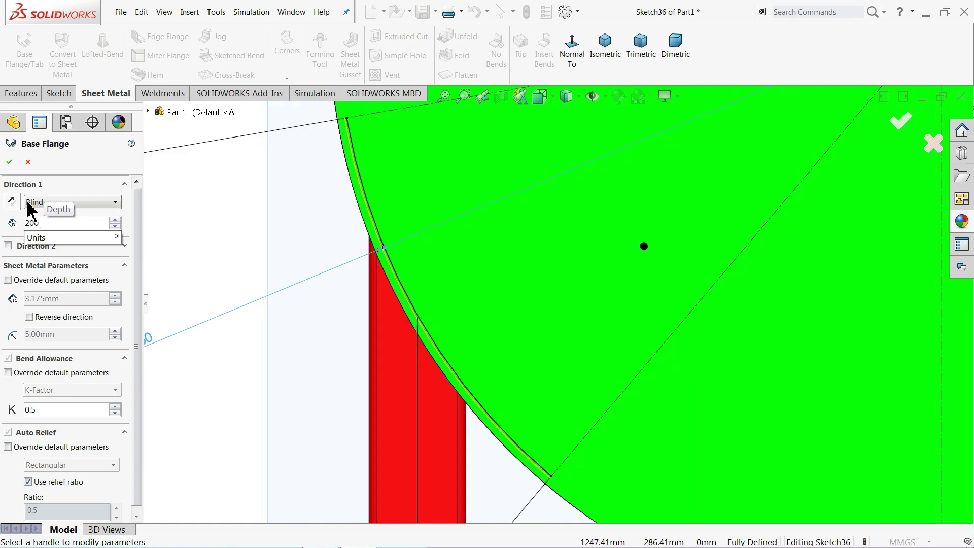
click(29, 202)
click(36, 254)
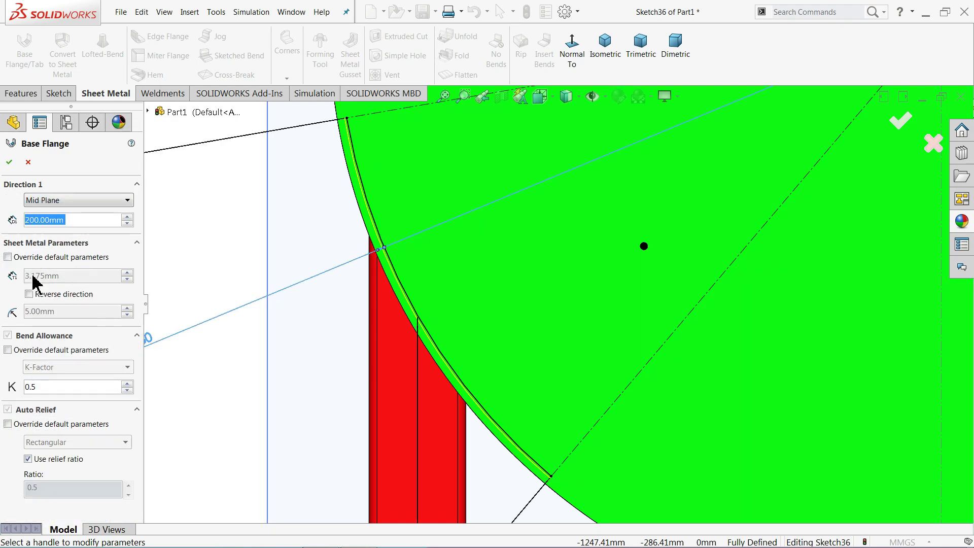
click(8, 257)
text(9.525)
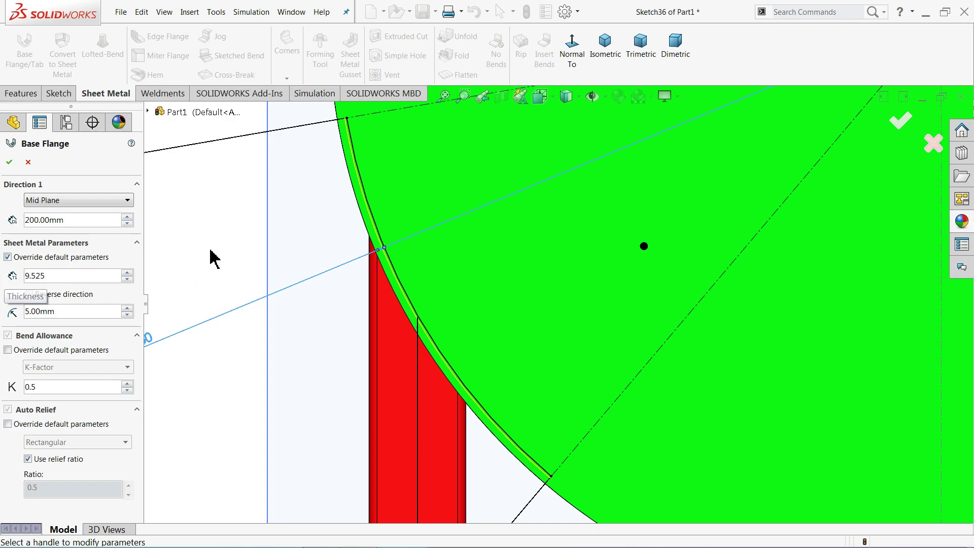
key(Return)
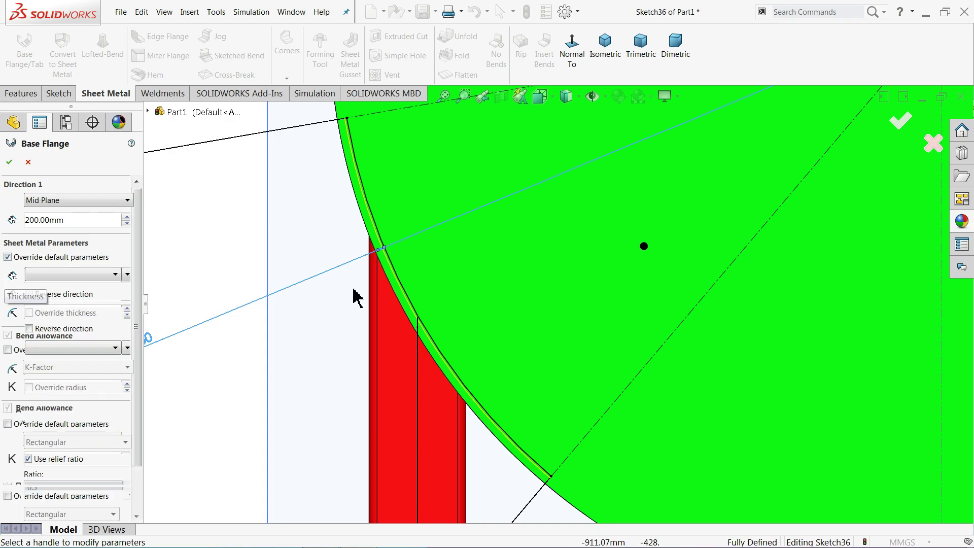
scroll(380, 152, down, 2)
scroll(379, 152, up, 2)
scroll(370, 195, up, 3)
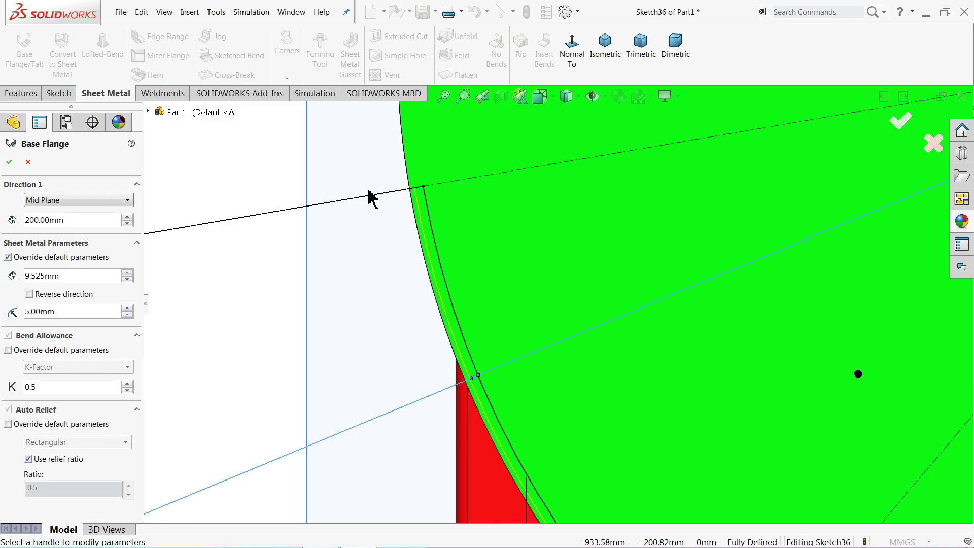
scroll(370, 200, up, 3)
mouse_move(370, 200)
middle_down()
mouse_move(394, 207)
mouse_move(381, 236)
middle_up()
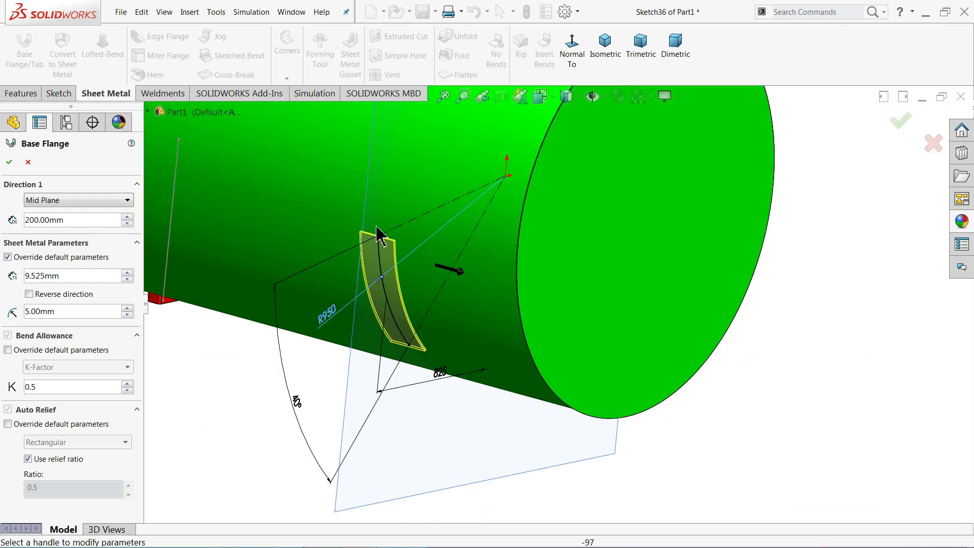
scroll(401, 266, down, 3)
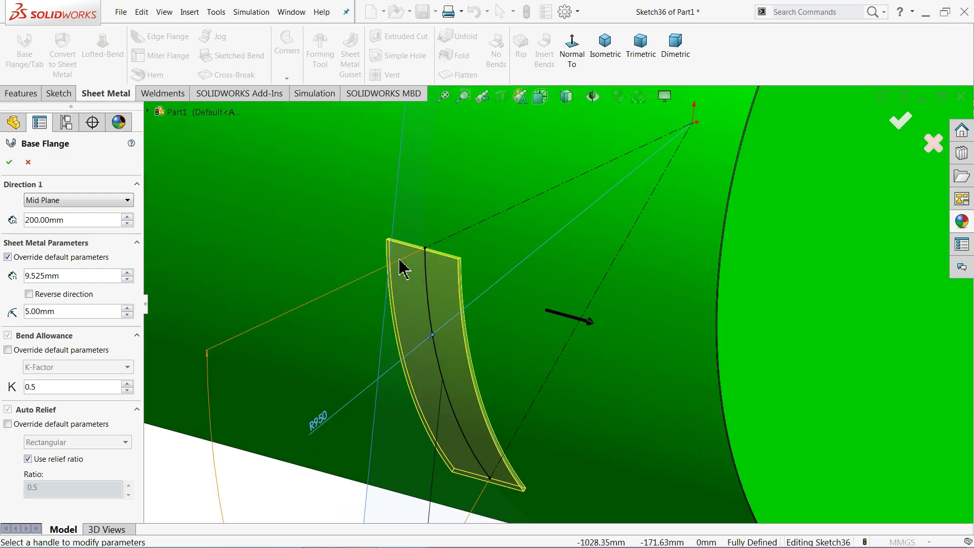
click(9, 163)
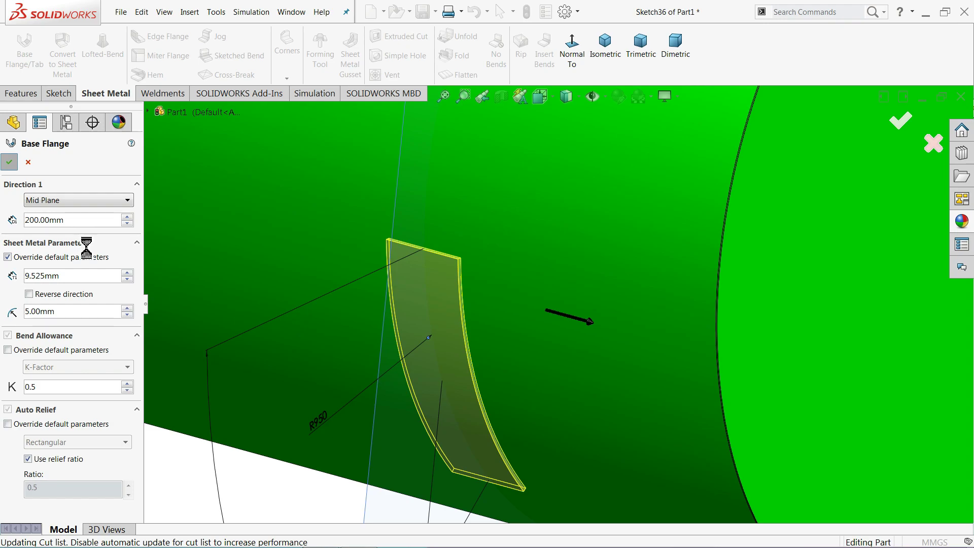
- Hide Plane6 in the model view
scroll(439, 325, up, 3)
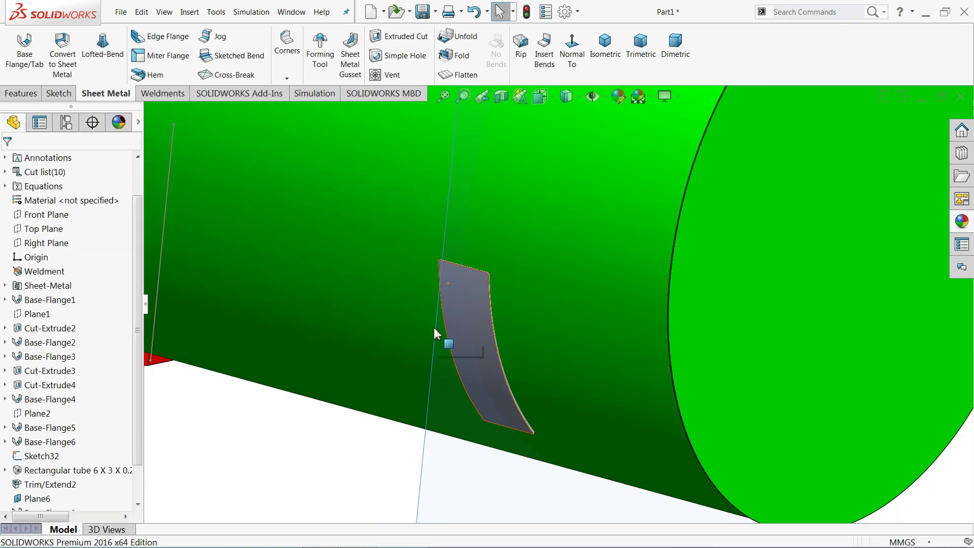
scroll(455, 344, up, 3)
click(515, 423)
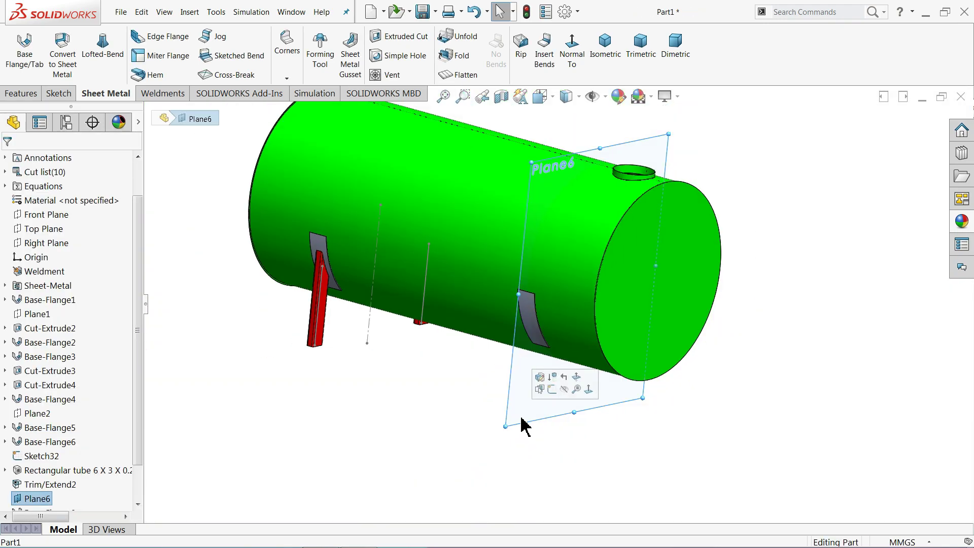
click(564, 392)
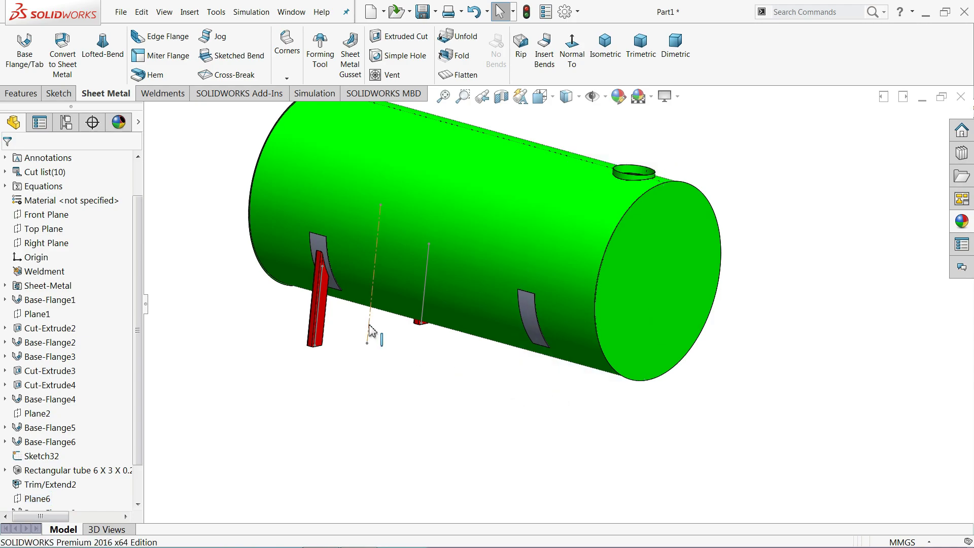
click(369, 326)
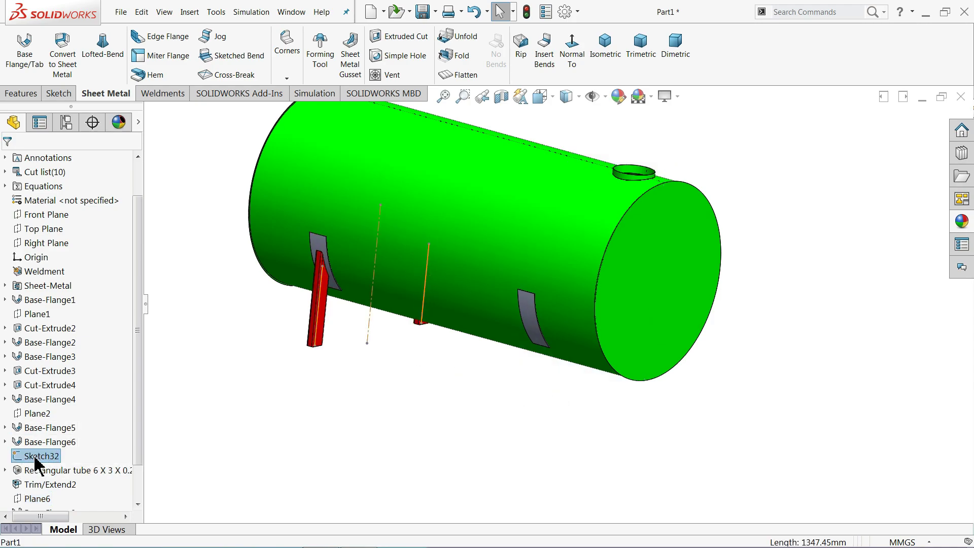
- Create a sketch on Plane6 containing Sketch32's leg lines via Convert Entities
click(30, 498)
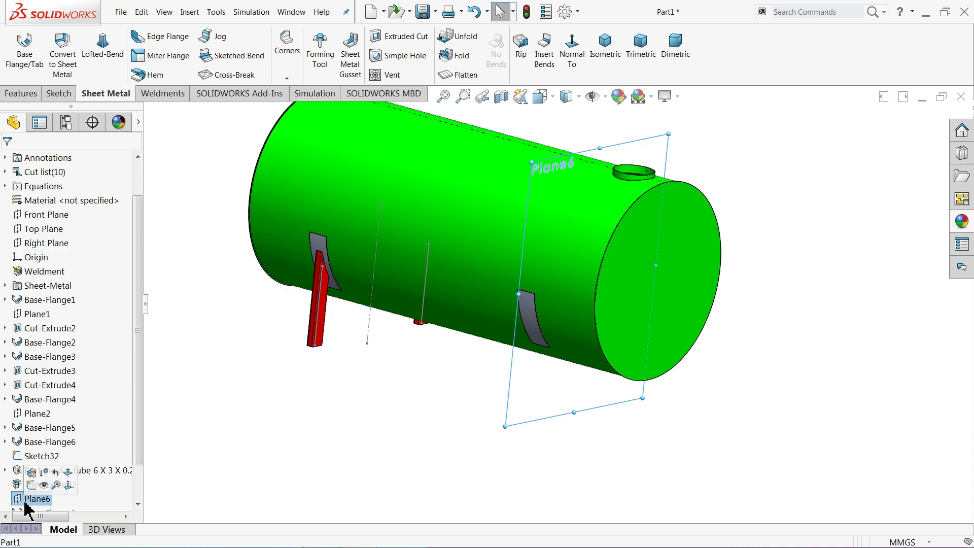
click(31, 484)
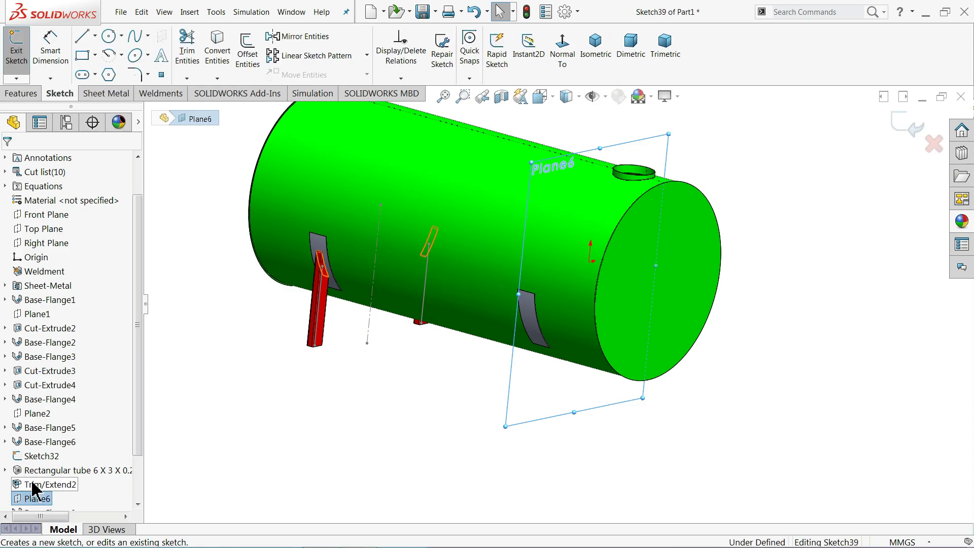
click(29, 456)
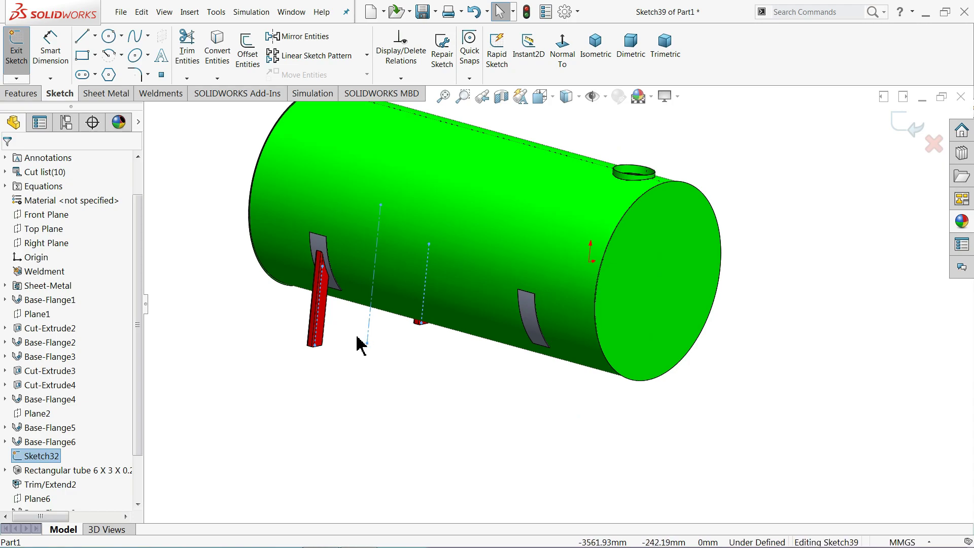
click(221, 54)
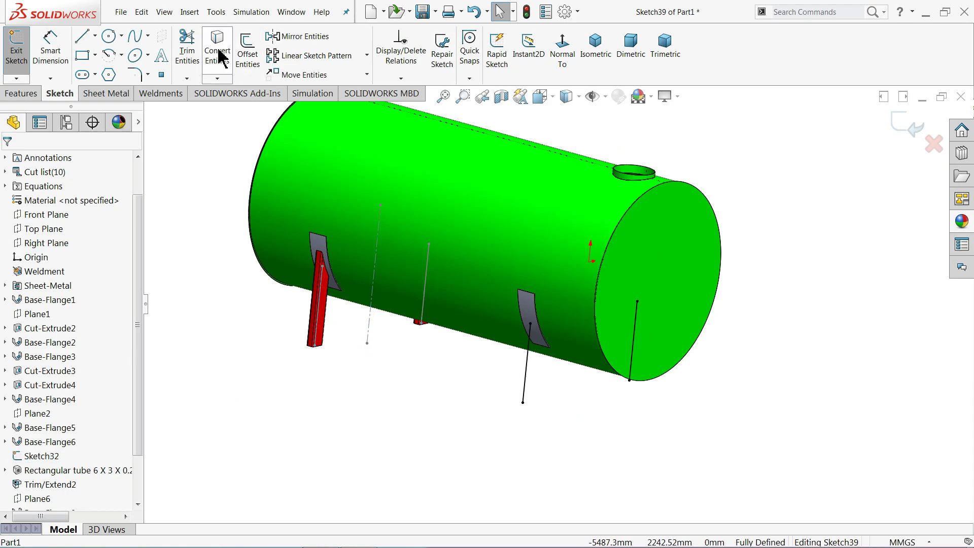
scroll(504, 330, down, 3)
scroll(558, 315, down, 3)
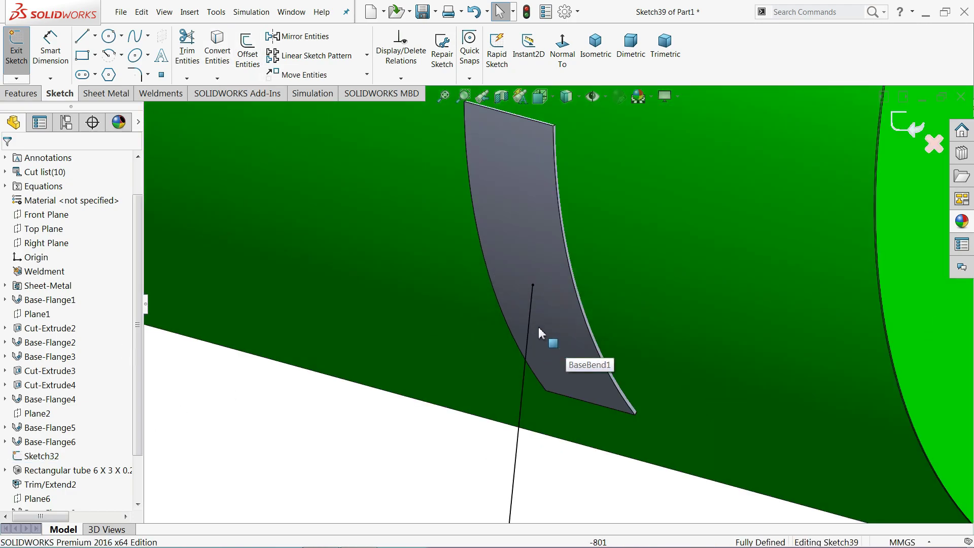
middle_drag(543, 316, 525, 320)
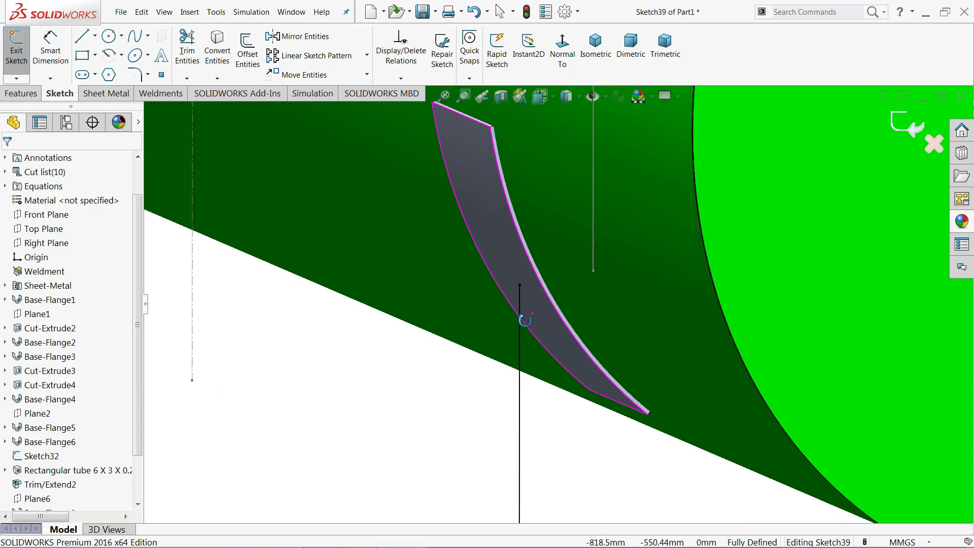
scroll(525, 320, up, 5)
scroll(525, 320, up, 3)
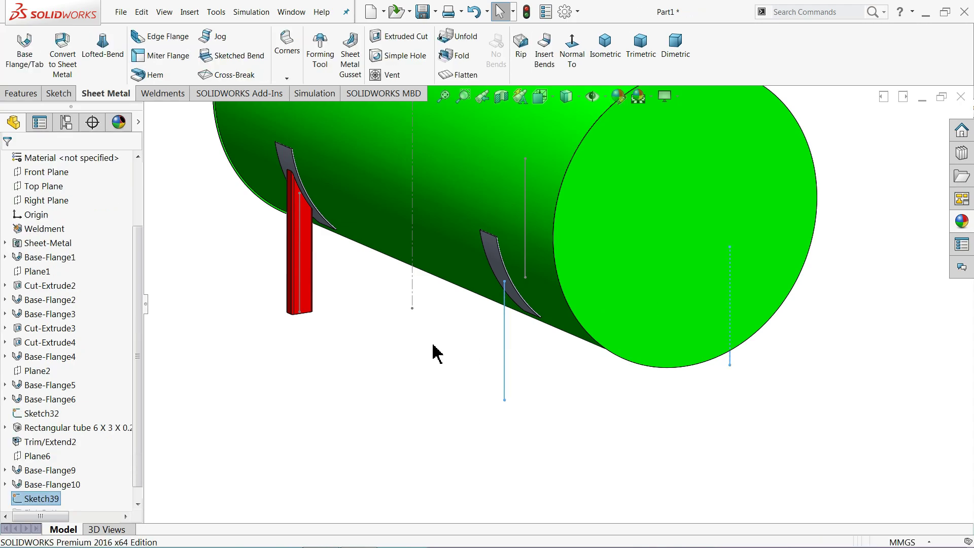
click(154, 94)
- Add 6 x 3 x 0.25 rectangular-tube members along both Sketch39 lines, rotated 90°
click(92, 50)
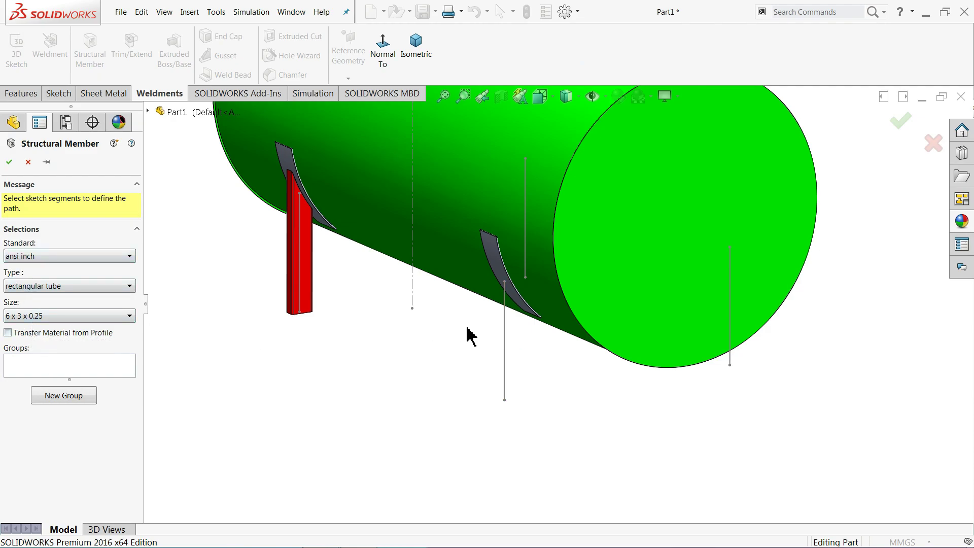
click(505, 350)
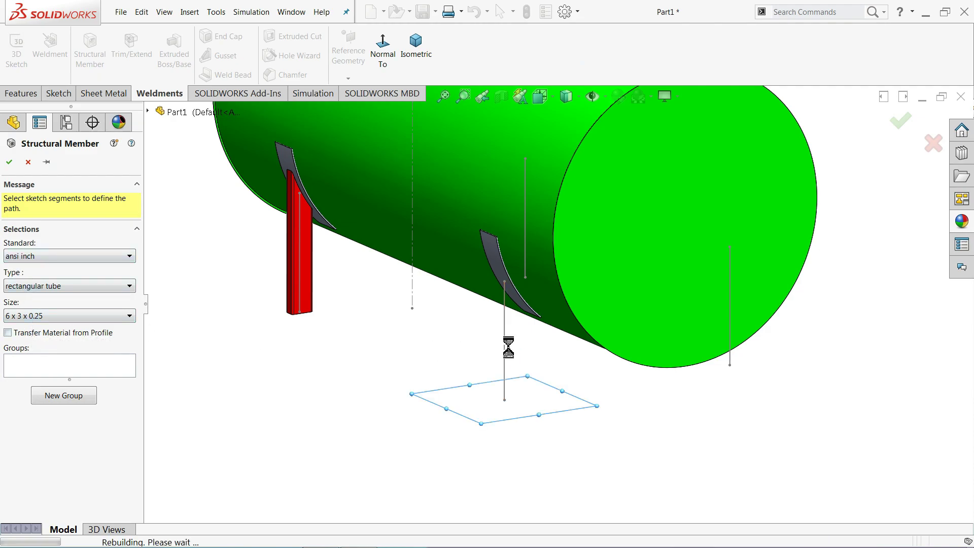
click(730, 358)
middle_drag(583, 378, 565, 352)
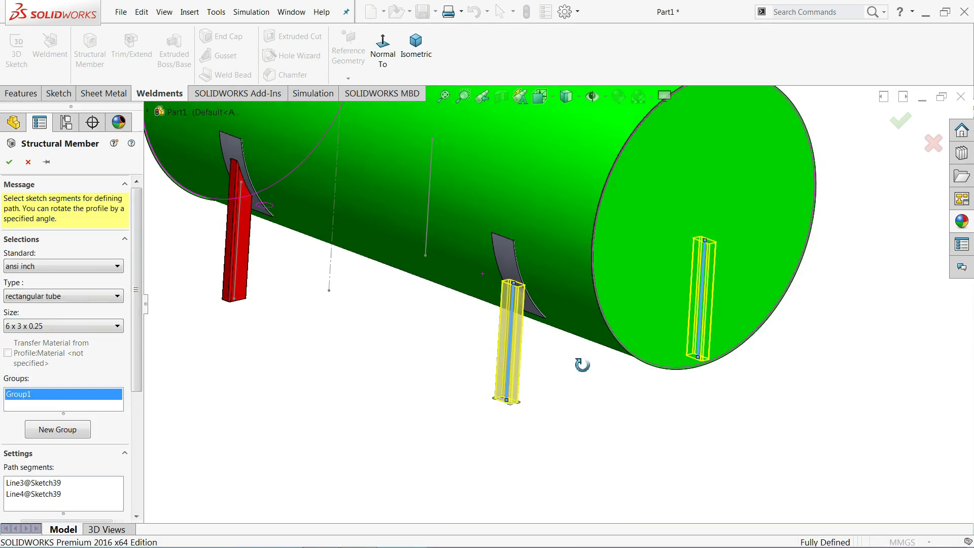
scroll(507, 322, down, 5)
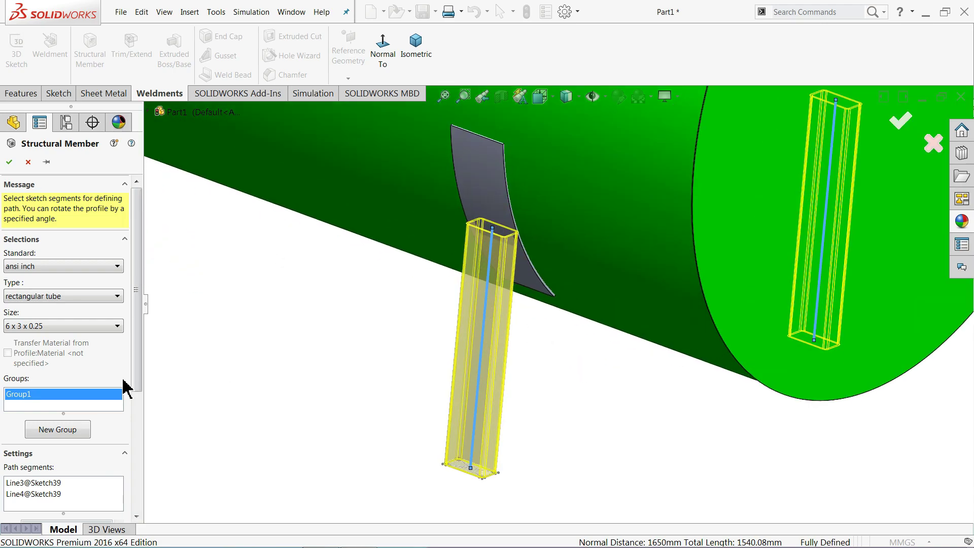
drag(135, 380, 134, 495)
text(90)
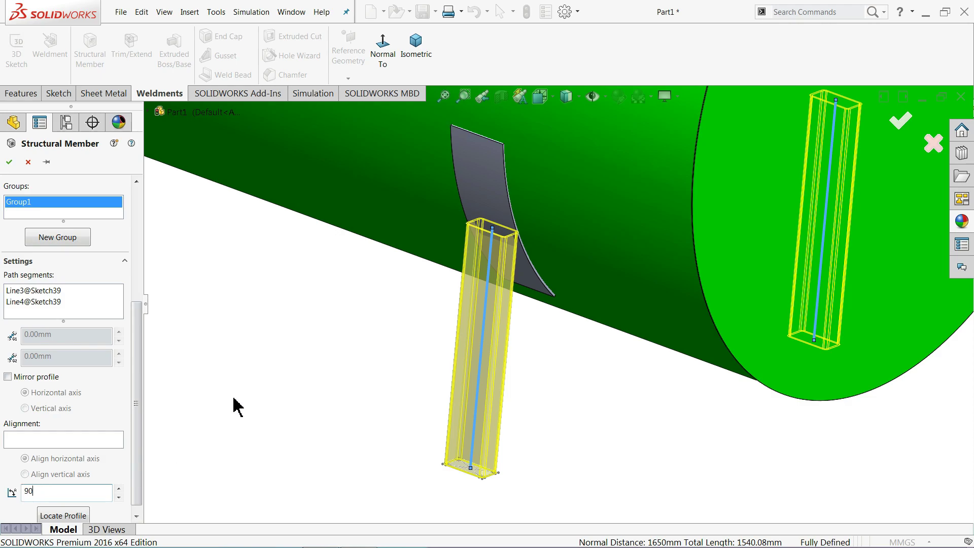
key(Return)
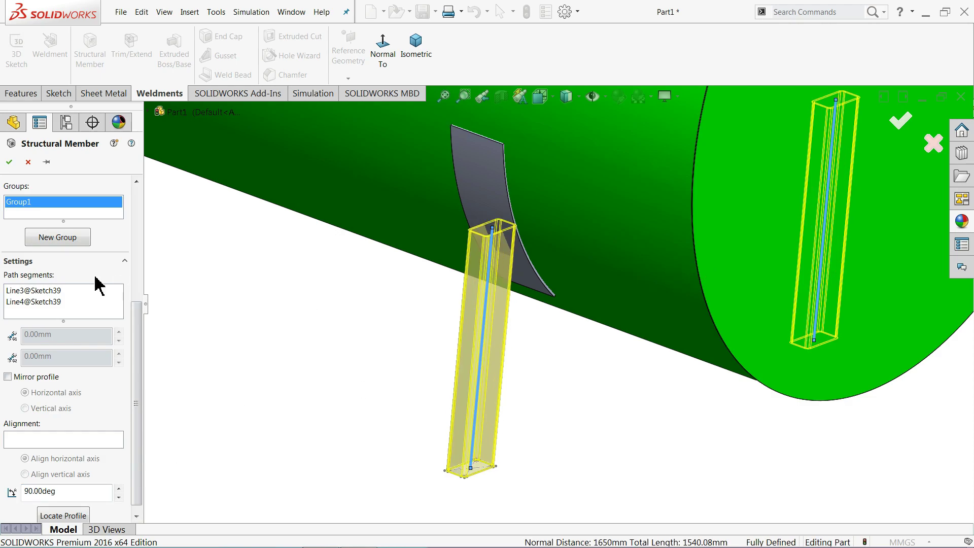
click(9, 163)
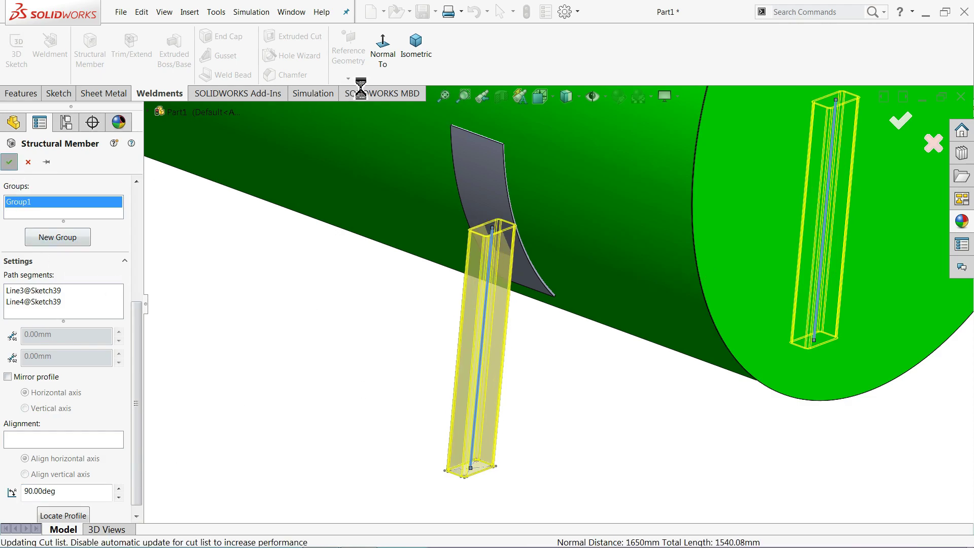
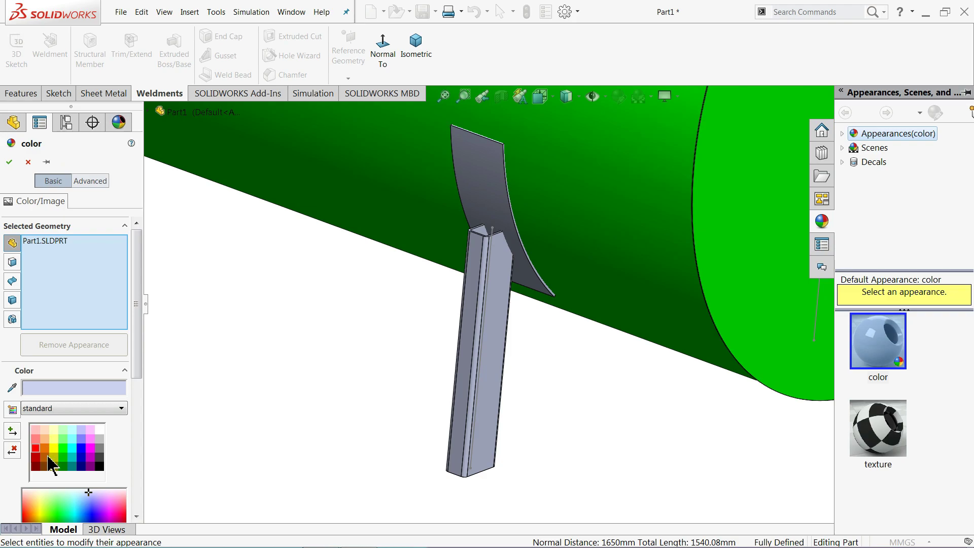
- Apply a red appearance to the leg tube body instead of the whole part
click(482, 387)
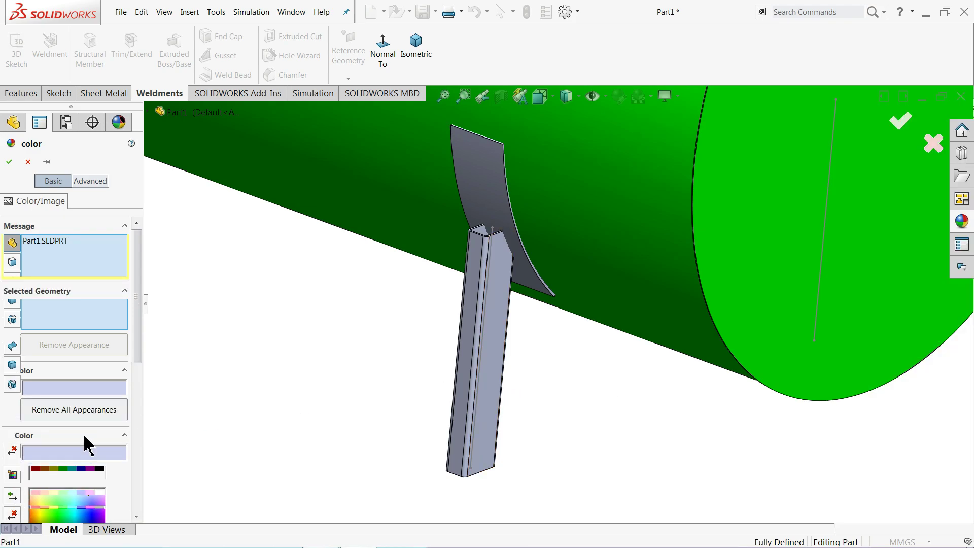
click(34, 516)
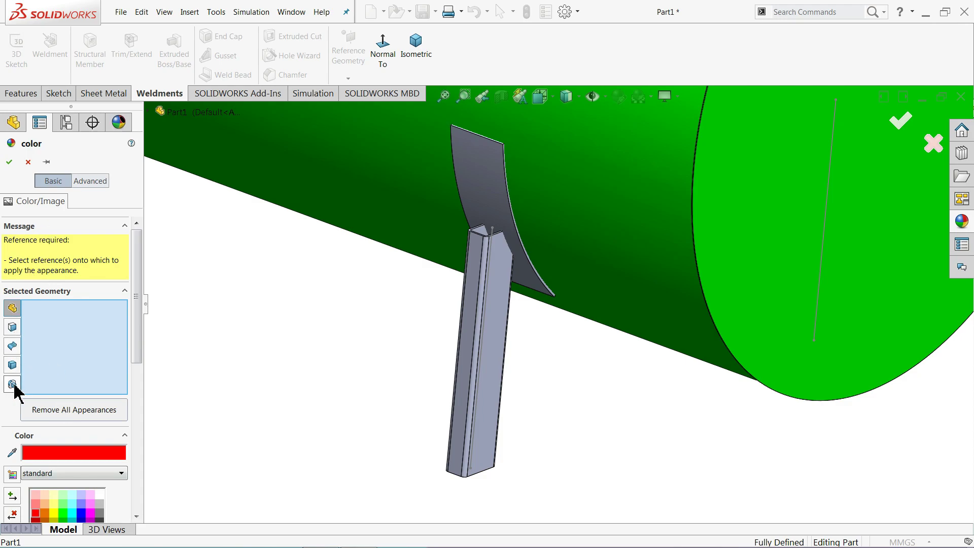
click(462, 389)
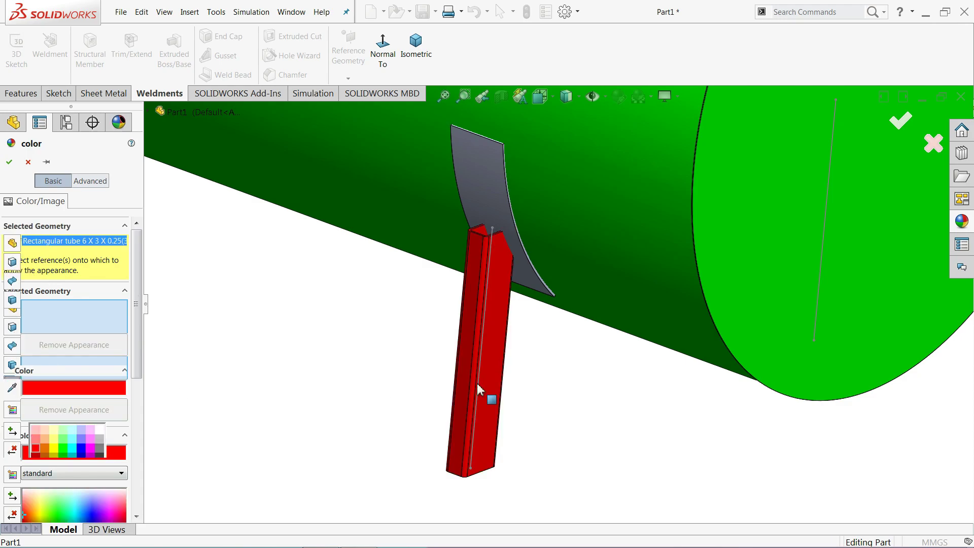
scroll(572, 375, up, 5)
mouse_move(602, 370)
middle_down()
mouse_move(559, 330)
mouse_move(614, 356)
middle_up()
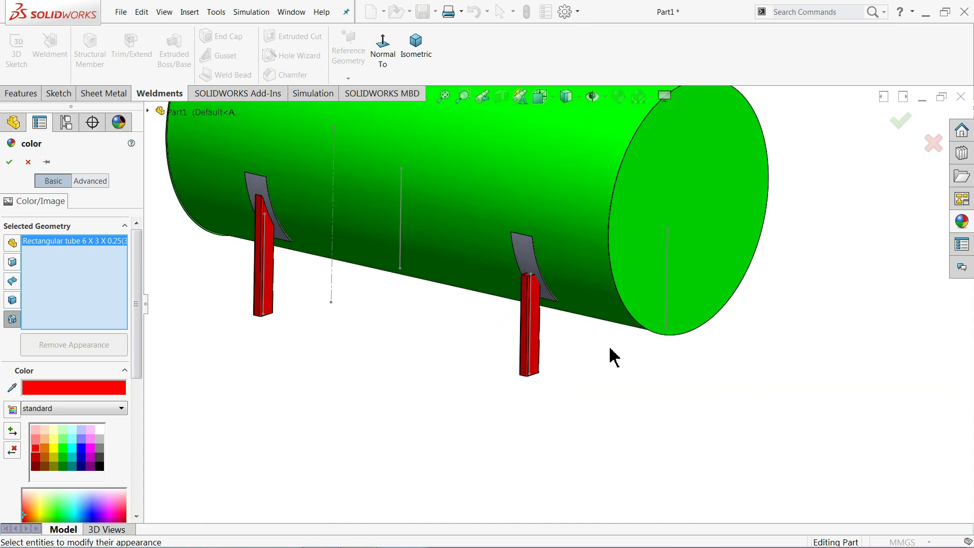
click(10, 163)
scroll(529, 274, down, 3)
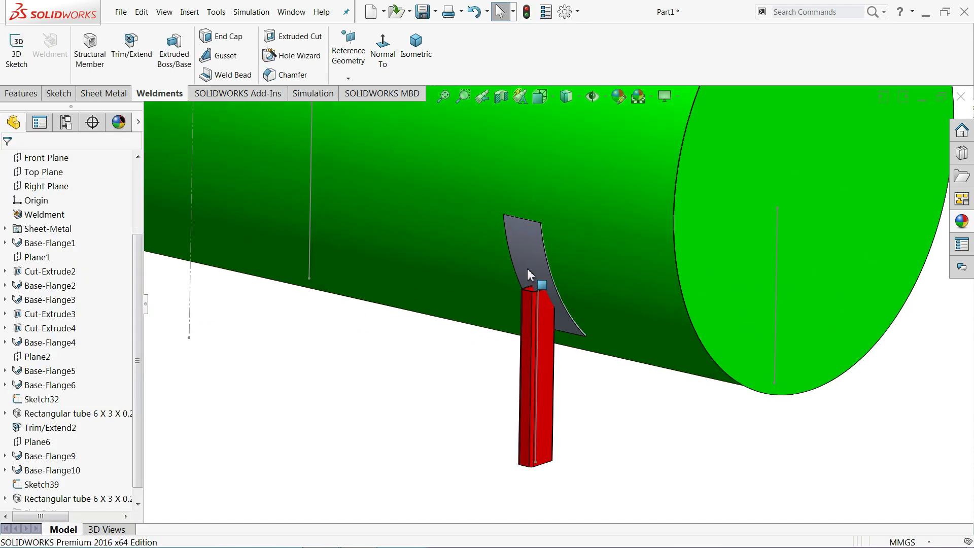
scroll(542, 292, down, 2)
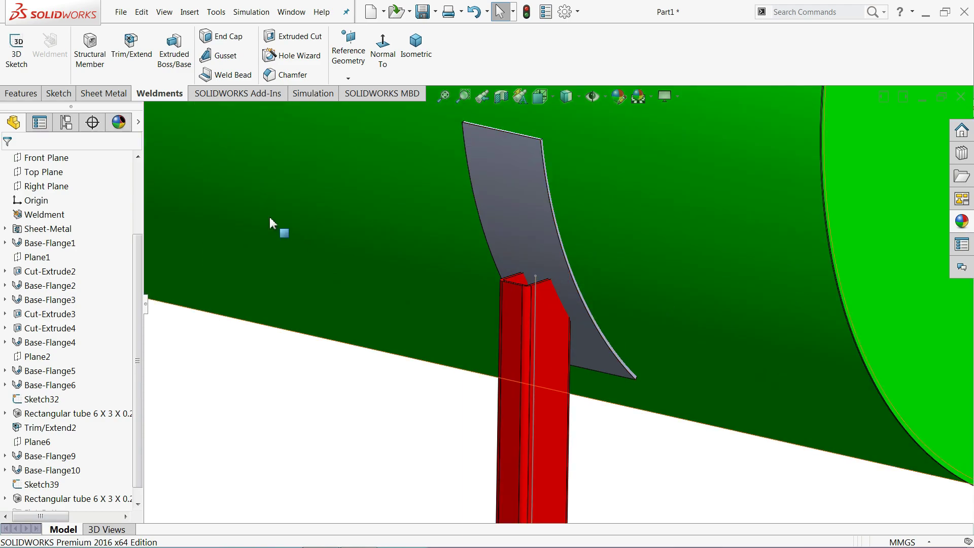
scroll(446, 253, up, 3)
scroll(516, 274, up, 1)
scroll(528, 254, up, 1)
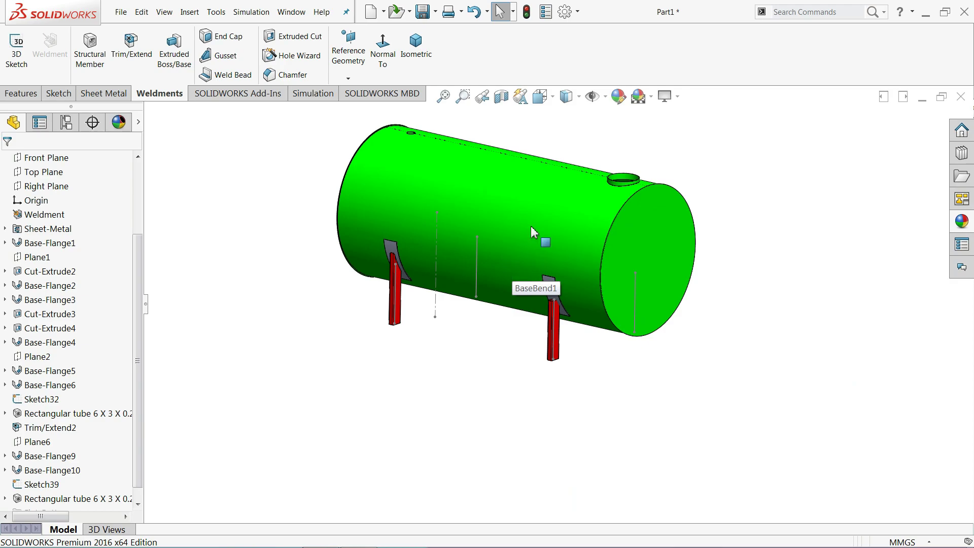
scroll(492, 165, down, 1)
click(500, 96)
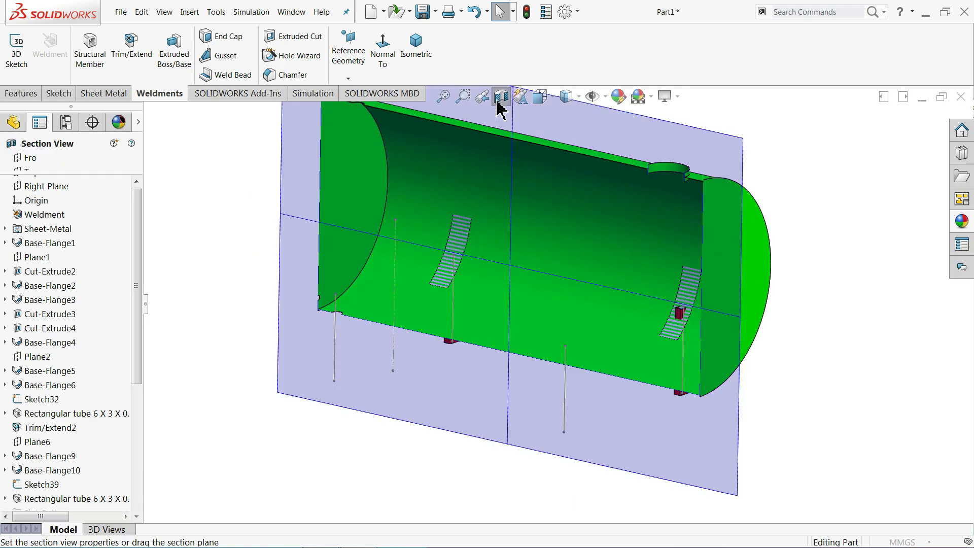
scroll(694, 338, down, 3)
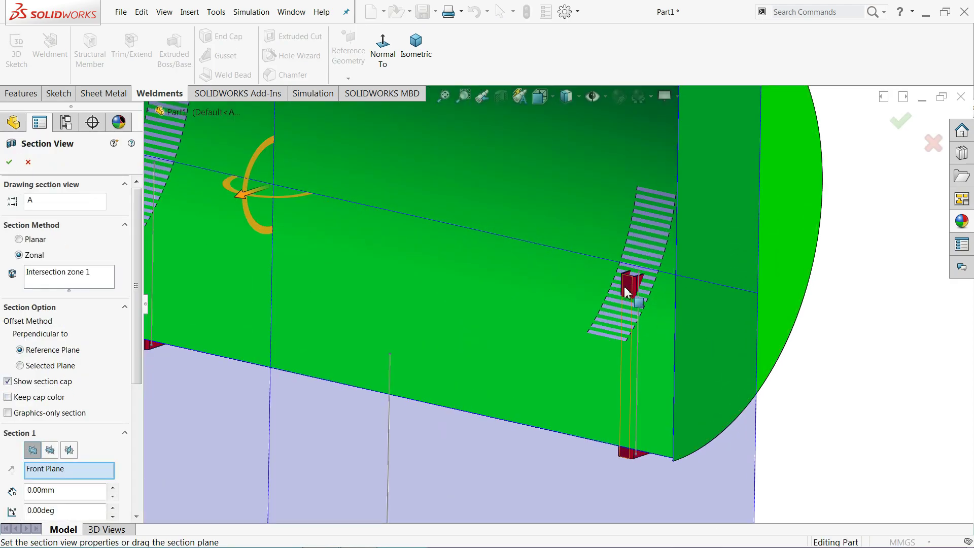
scroll(625, 291, up, 3)
scroll(507, 193, up, 2)
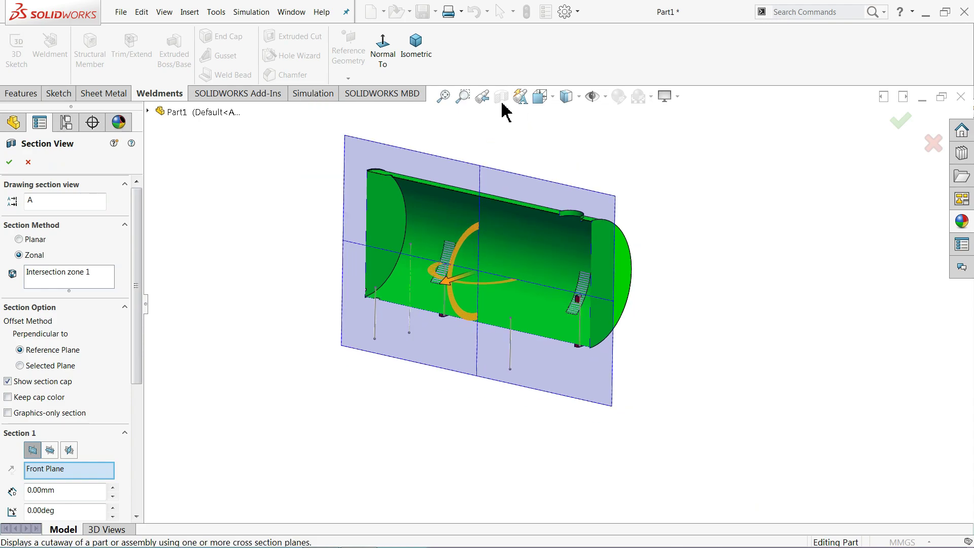
click(27, 163)
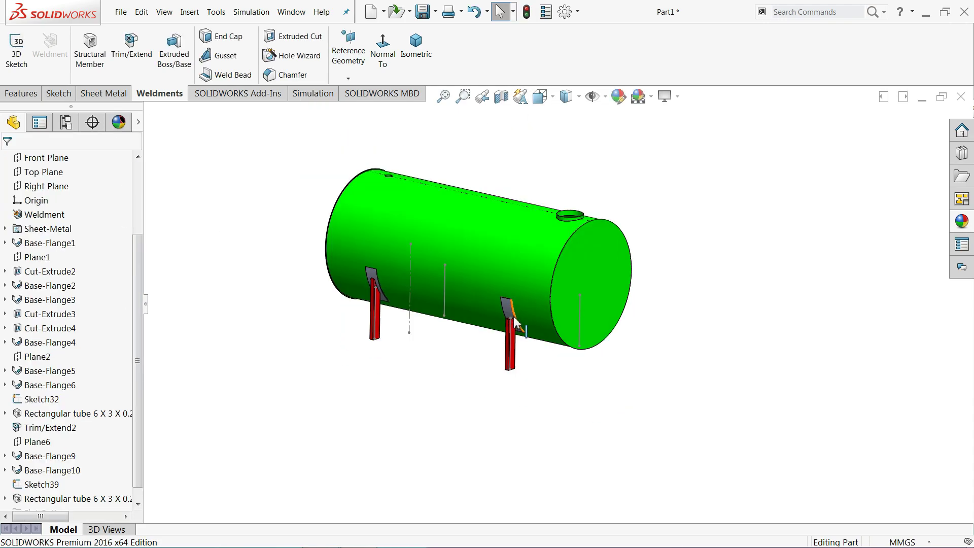
scroll(518, 327, down, 3)
scroll(518, 327, down, 2)
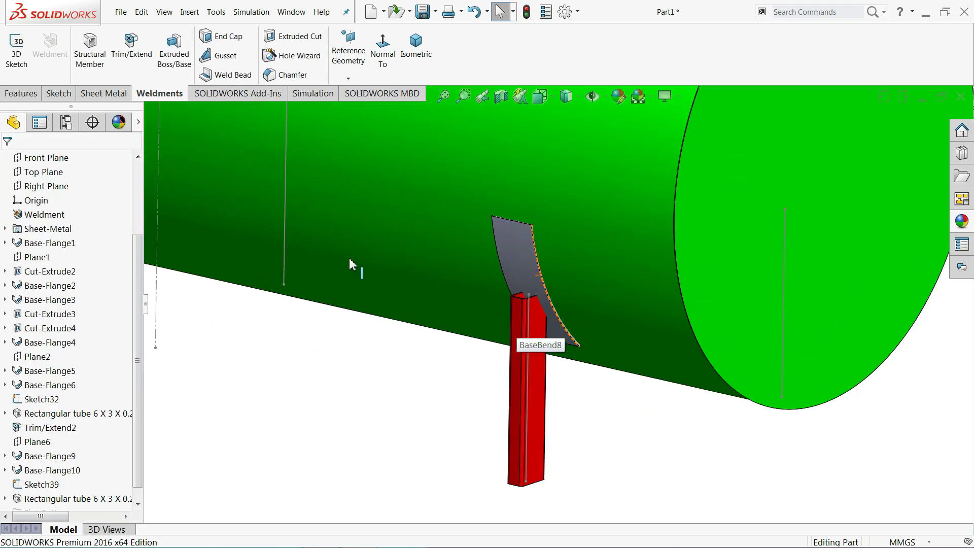
- Start Trim/Extend and select both rectangular-tube legs as the bodies to trim
click(139, 57)
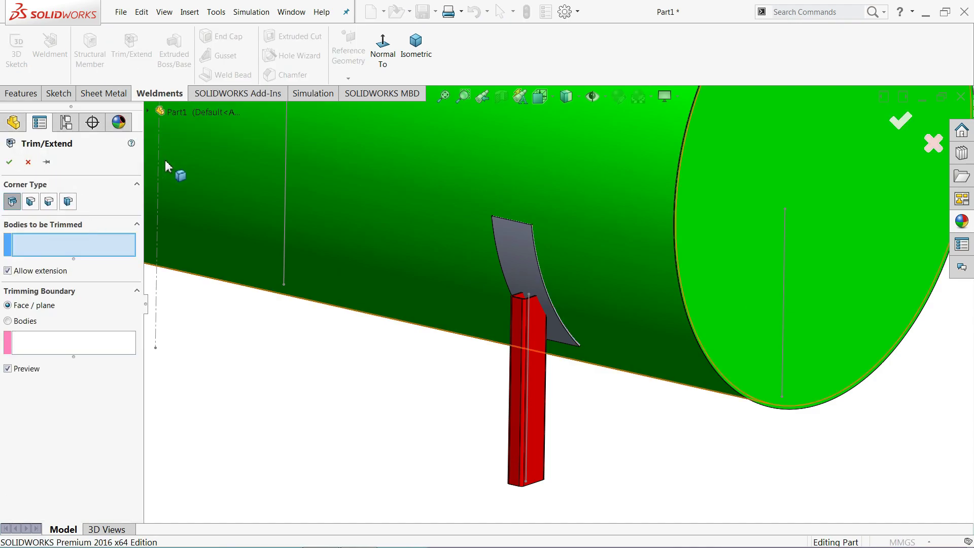
click(540, 414)
middle_drag(633, 426, 680, 362)
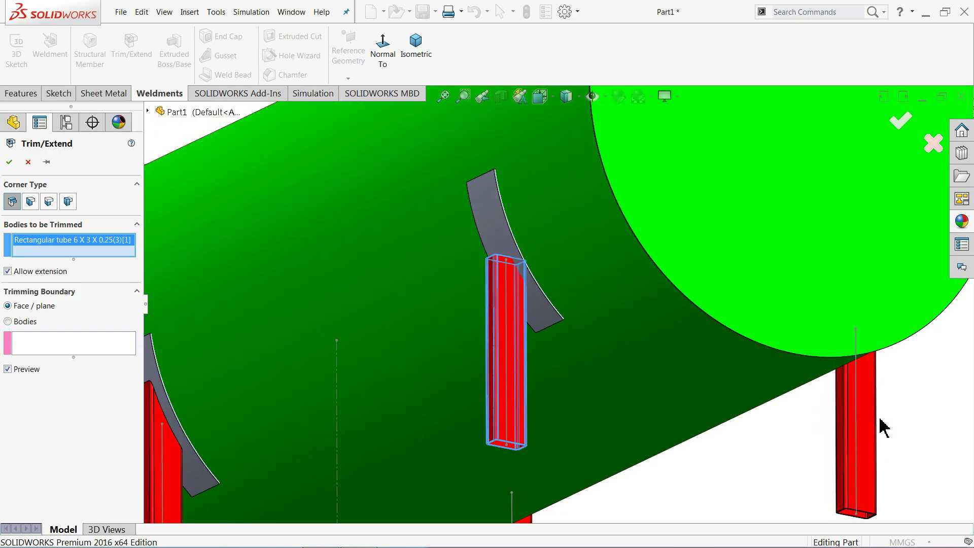
click(871, 419)
- Set the two curved saddle-plate faces as the trim boundary
click(36, 366)
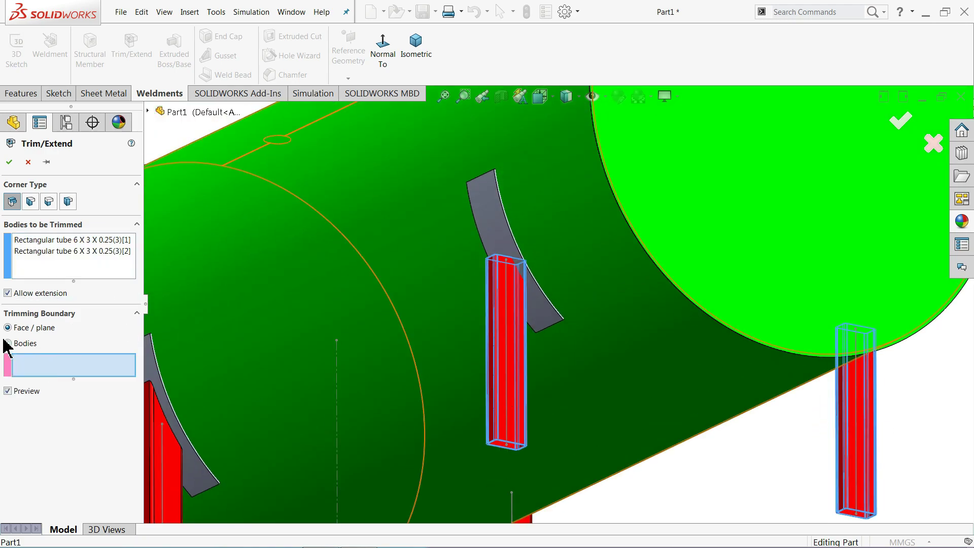
scroll(518, 284, down, 3)
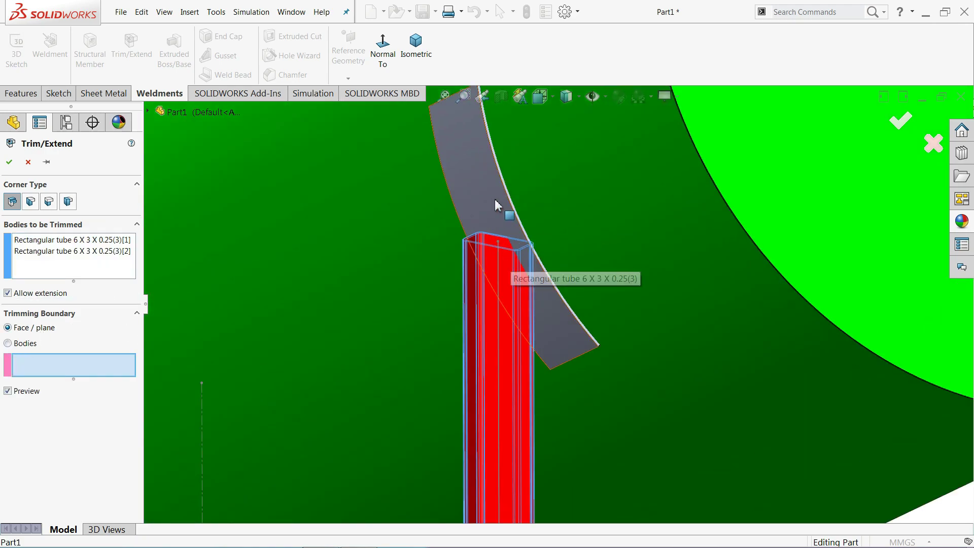
click(497, 205)
scroll(495, 233, up, 4)
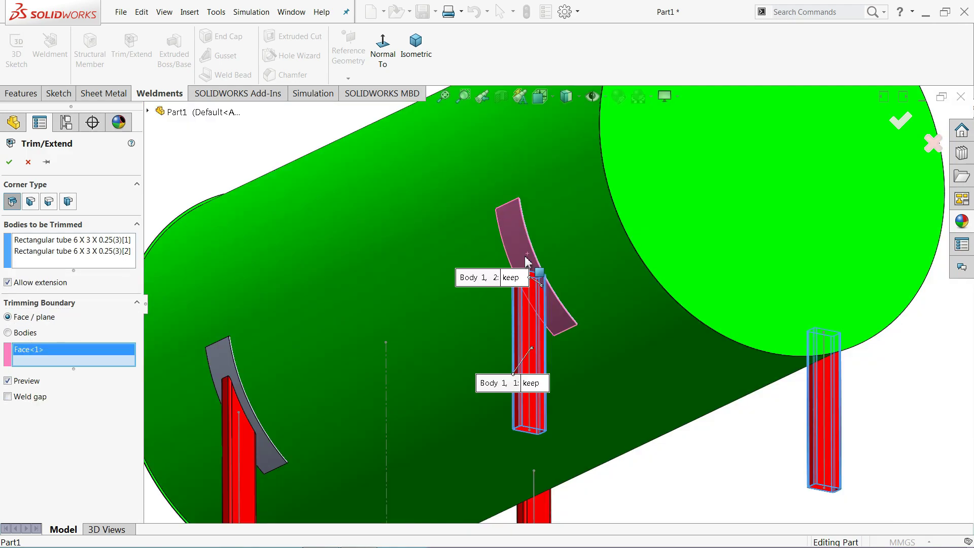
scroll(608, 304, up, 3)
middle_drag(689, 343, 507, 284)
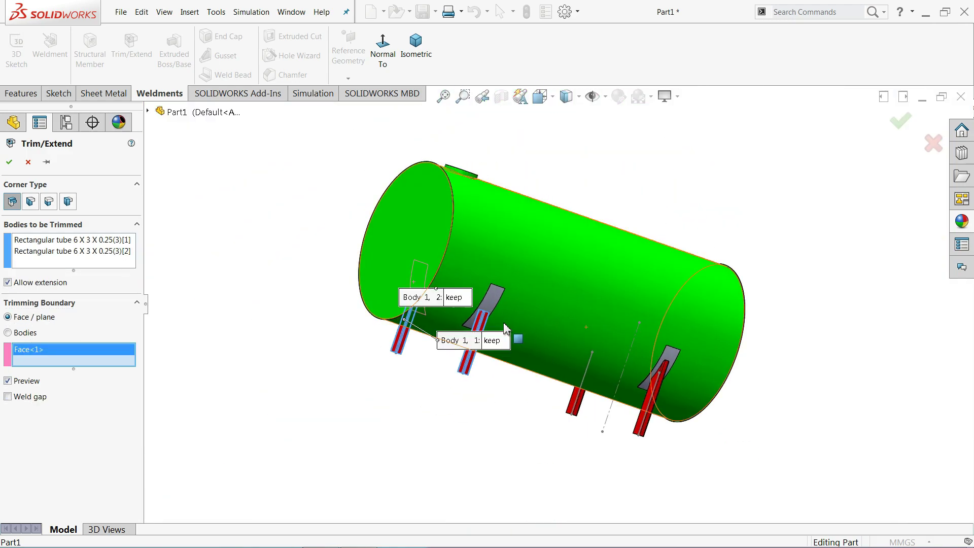
scroll(504, 268, down, 3)
scroll(505, 268, down, 2)
click(504, 268)
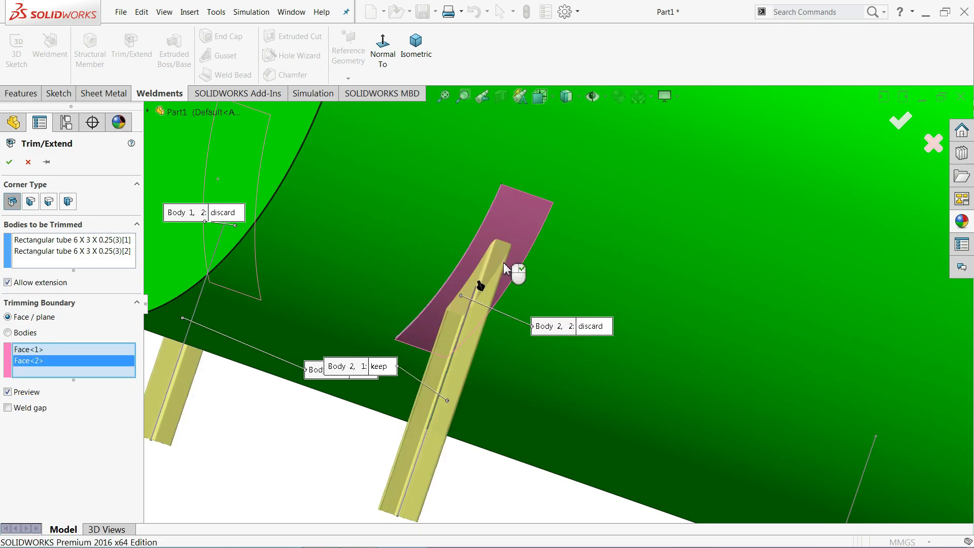
- Show a section view through the tank to inspect the trimmed legs
scroll(491, 274, down, 2)
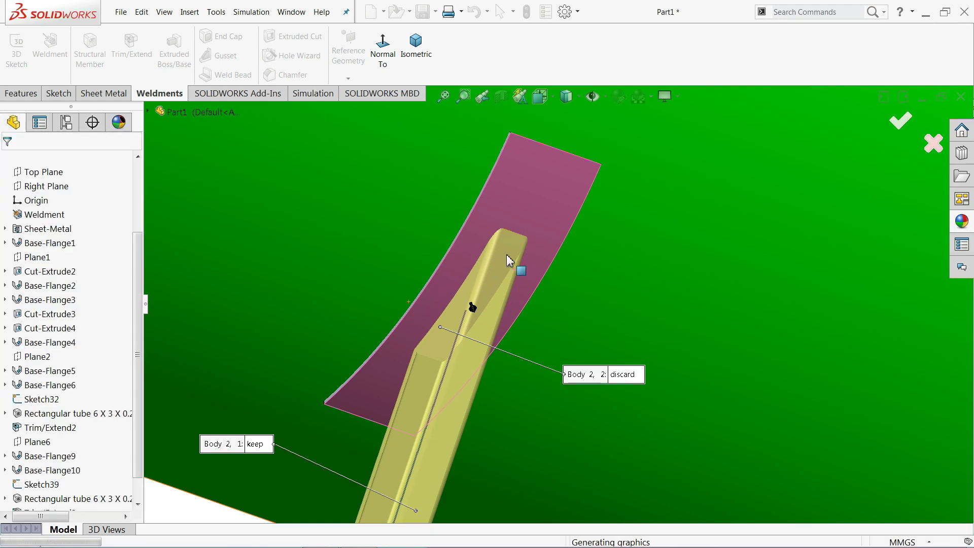
scroll(510, 261, up, 5)
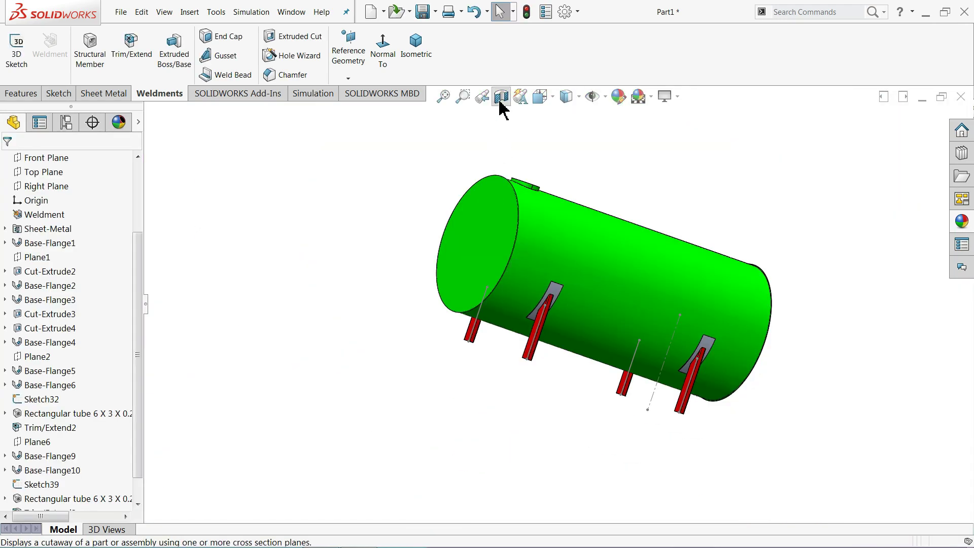
click(501, 96)
- Cancel the section view and rotate the tank to a near-horizontal view
scroll(662, 348, down, 3)
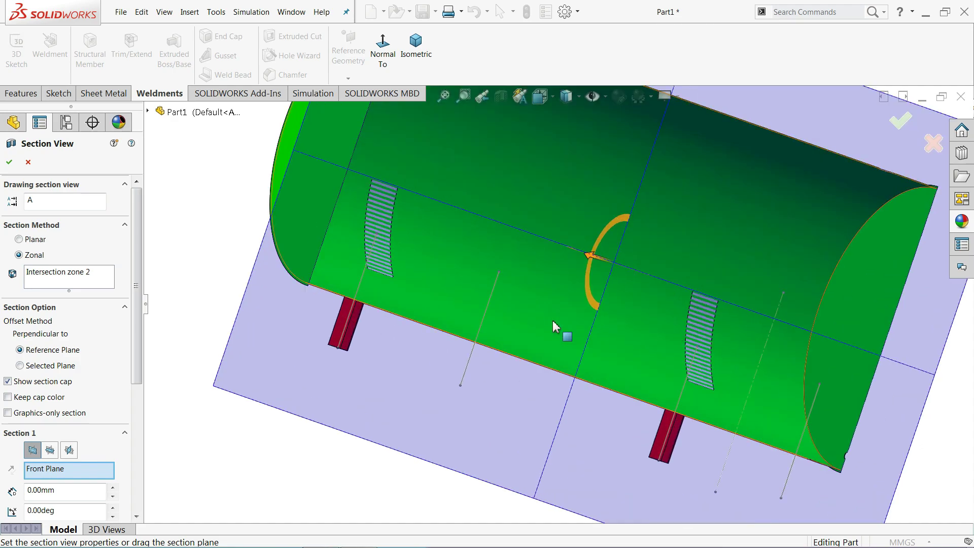
click(28, 162)
scroll(196, 217, up, 3)
scroll(403, 218, up, 2)
mouse_move(402, 218)
middle_down()
mouse_move(561, 260)
mouse_move(576, 144)
mouse_move(543, 218)
mouse_move(553, 203)
middle_up()
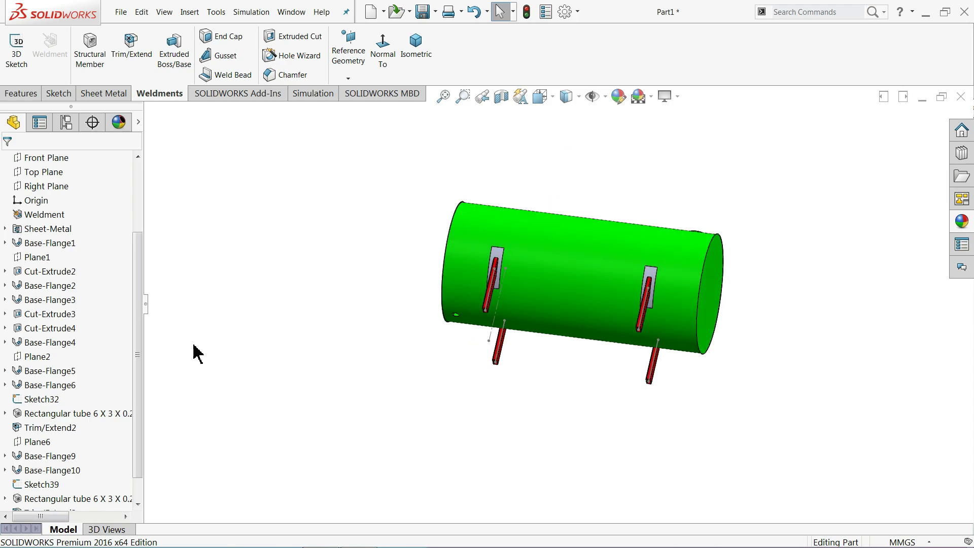
- Hide Sketch39 and the stray sketch lines near the front tube
click(20, 486)
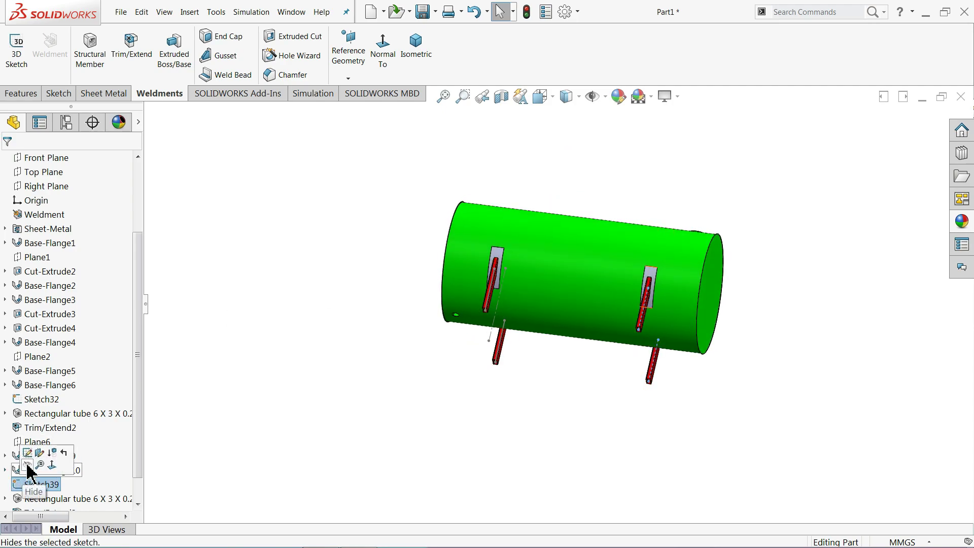
click(26, 464)
drag(135, 456, 136, 477)
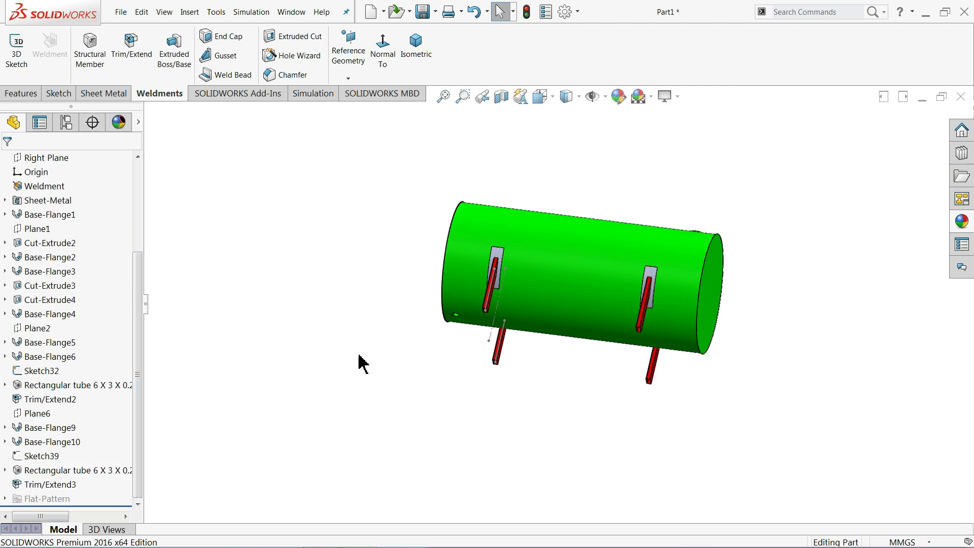
scroll(499, 345, down, 3)
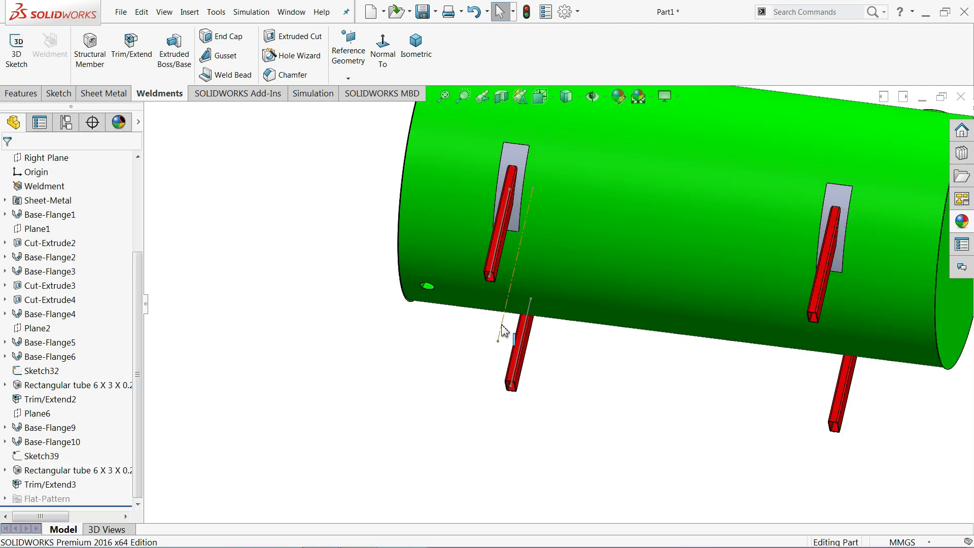
click(504, 330)
click(546, 296)
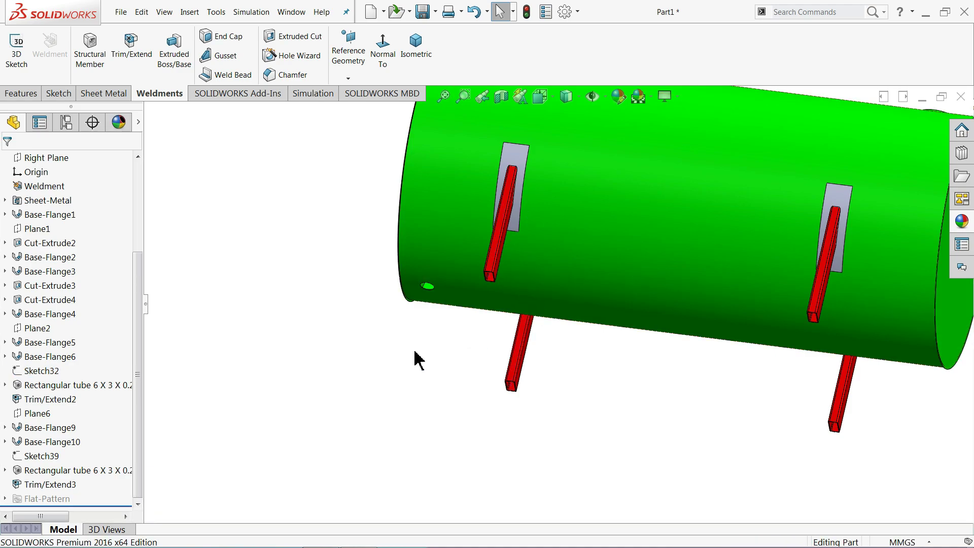
- Zoom in and select the open end face of a leg tube
scroll(546, 374, down, 2)
scroll(487, 383, down, 2)
scroll(493, 391, down, 2)
scroll(494, 393, down, 2)
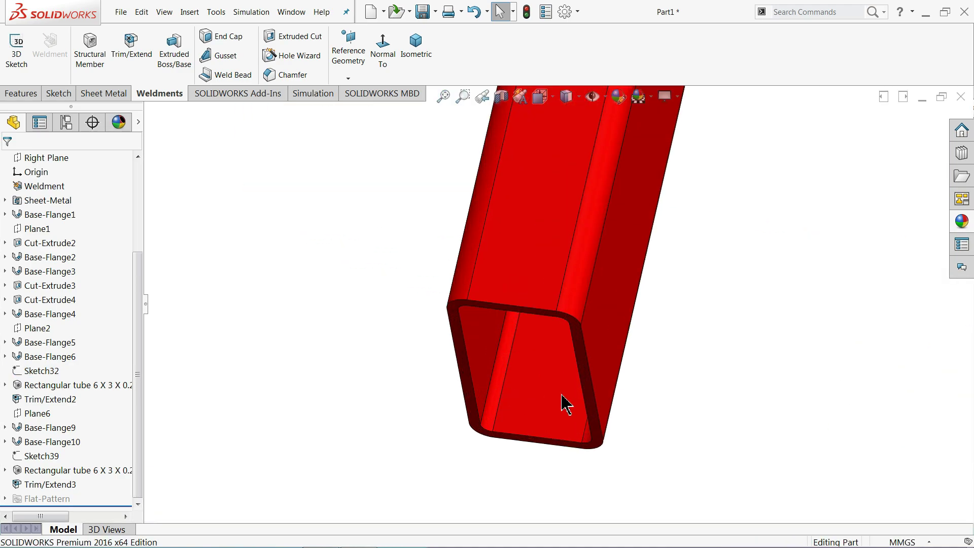
click(592, 392)
- Start a sketch on the tube end face and view it normal to the plane
click(630, 357)
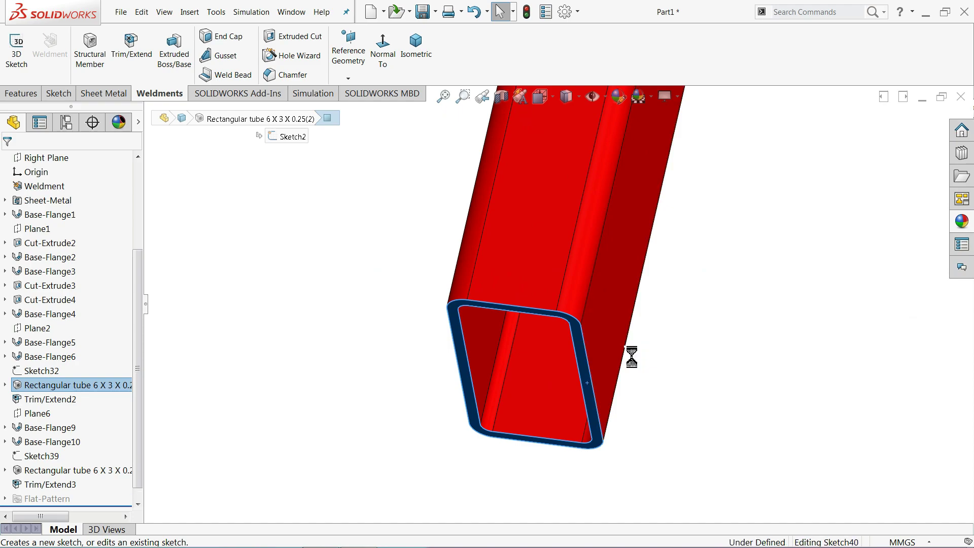
click(564, 56)
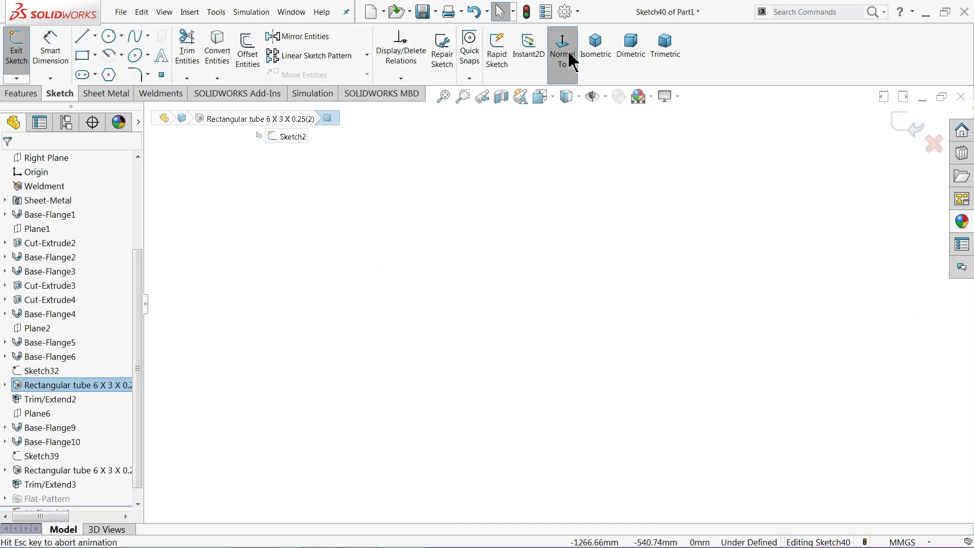
scroll(567, 314, down, 1)
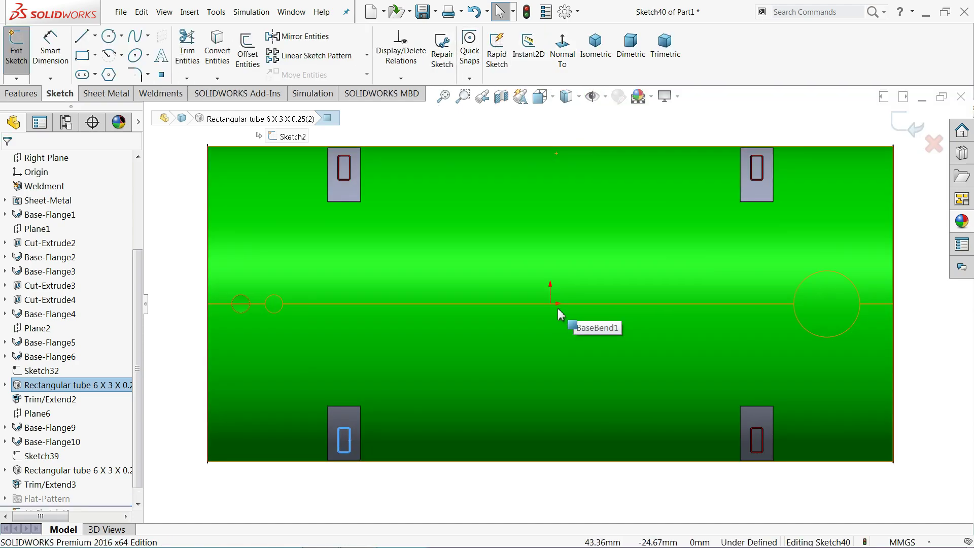
scroll(364, 162, down, 2)
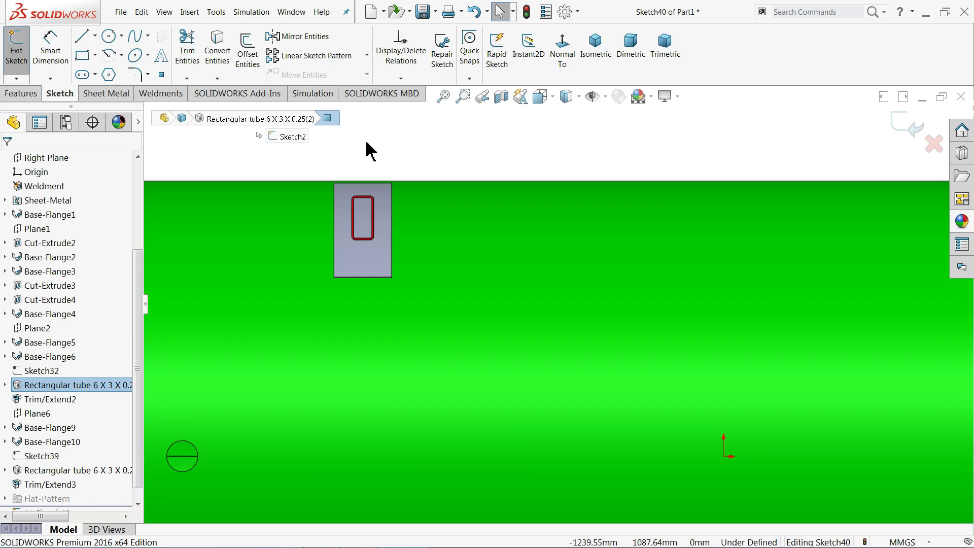
scroll(385, 182, down, 2)
scroll(426, 259, down, 2)
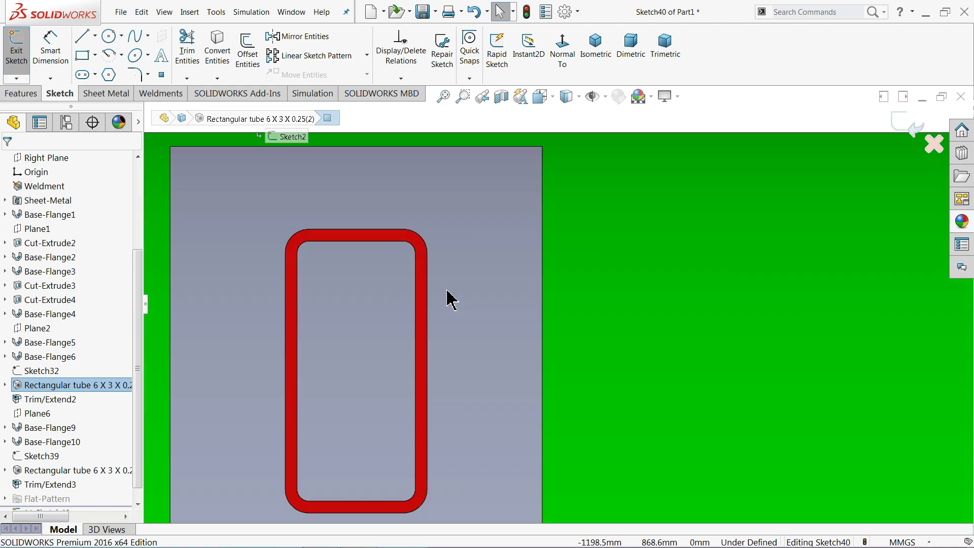
- Draw a centerline from the tube's top-right inner corner to its bottom-left inner corner
click(94, 37)
click(101, 65)
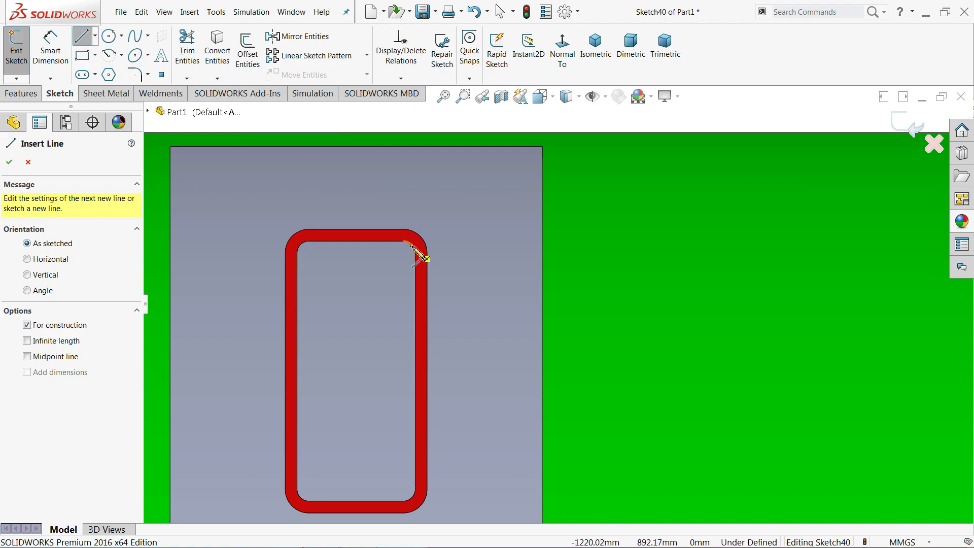
click(411, 244)
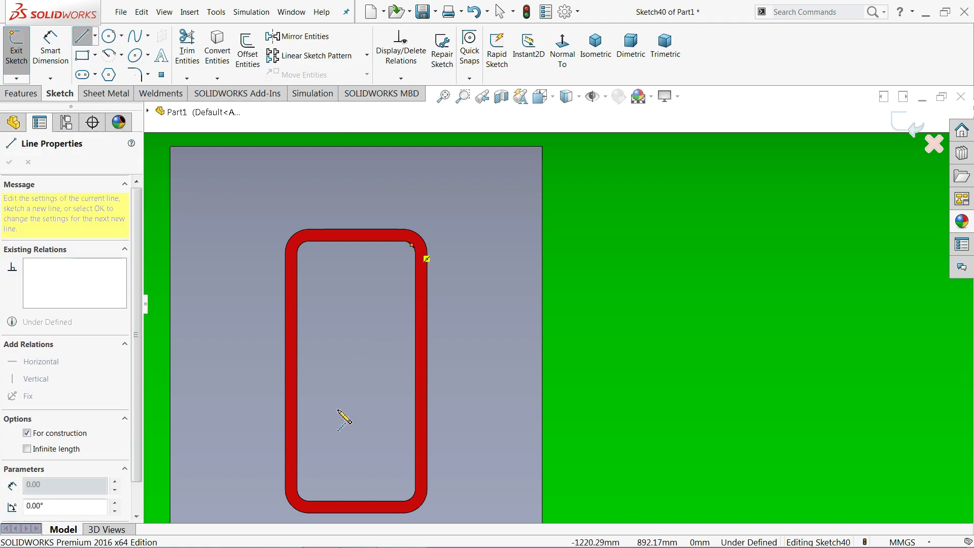
click(300, 498)
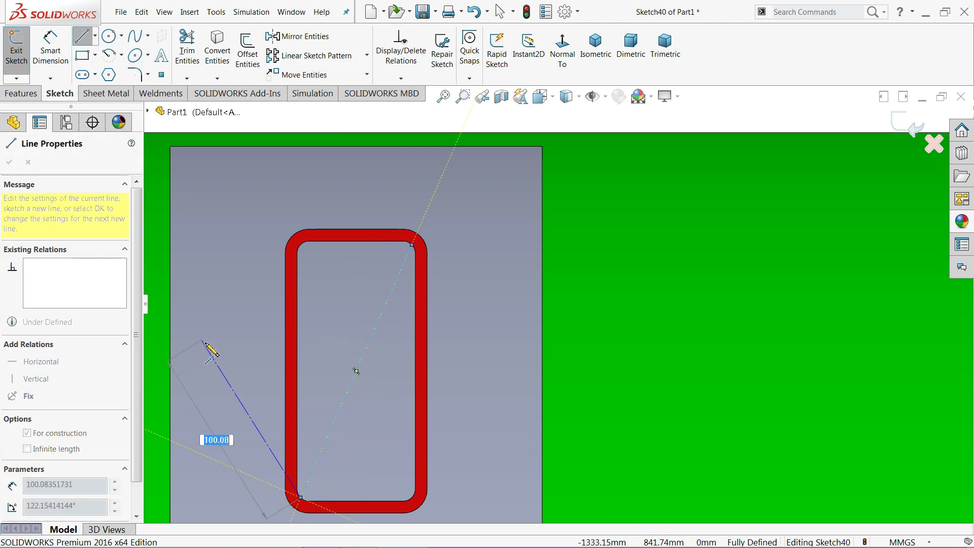
right_click(205, 345)
click(233, 349)
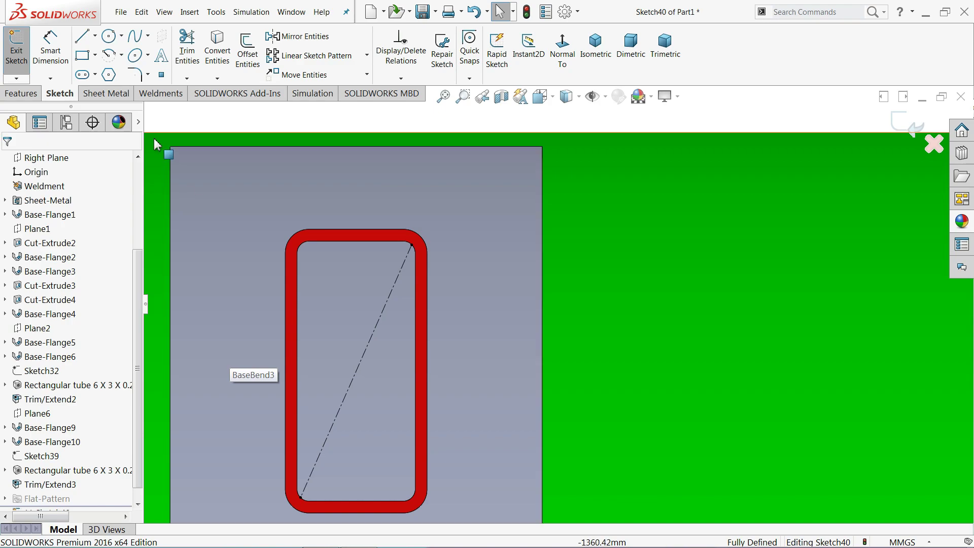
- Draw a large center rectangle on the diagonal's midpoint for the plate outline
scroll(443, 296, up, 5)
scroll(442, 297, up, 2)
scroll(539, 325, down, 4)
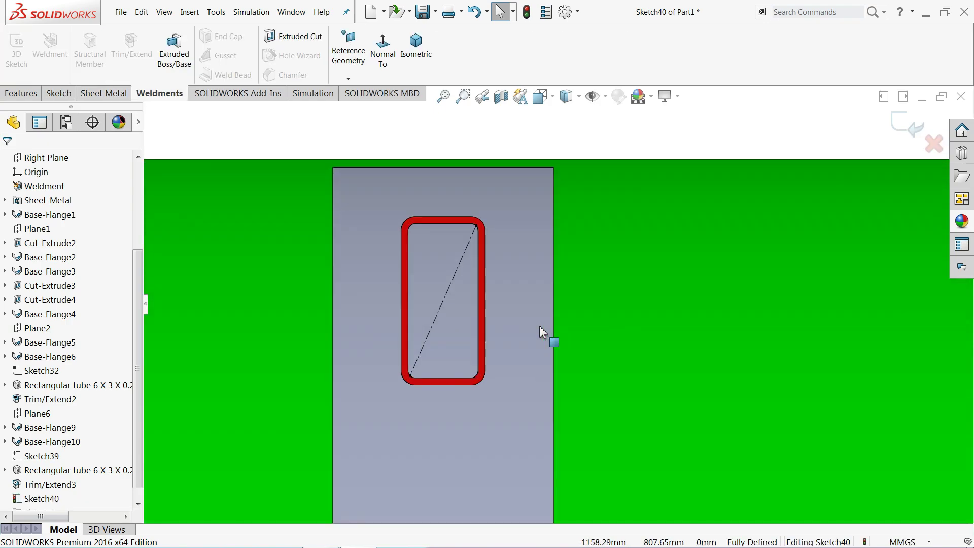
scroll(540, 325, down, 2)
click(61, 93)
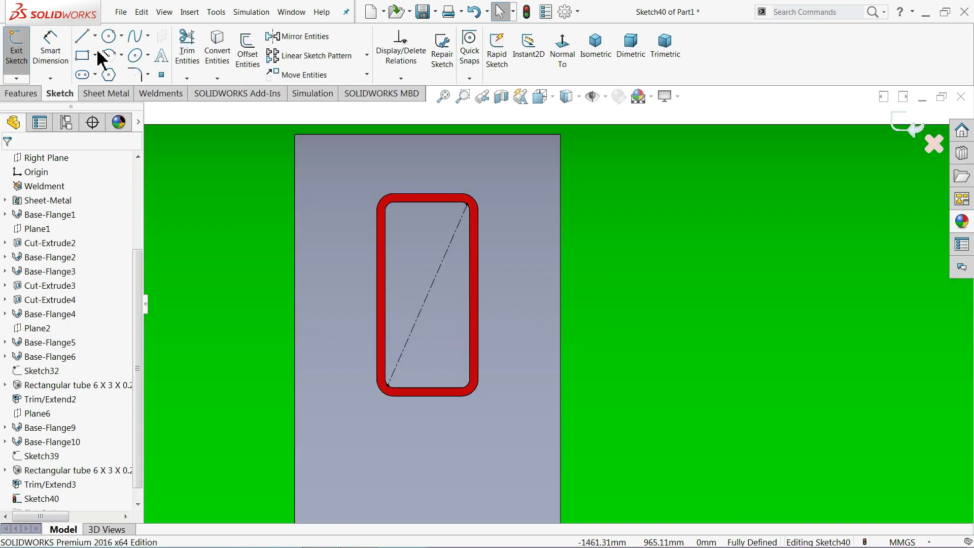
click(95, 56)
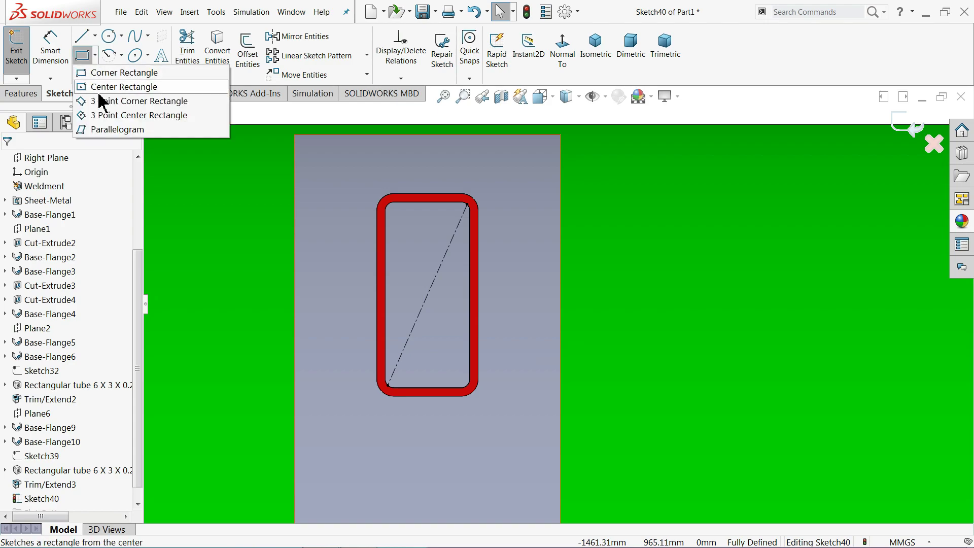
click(104, 84)
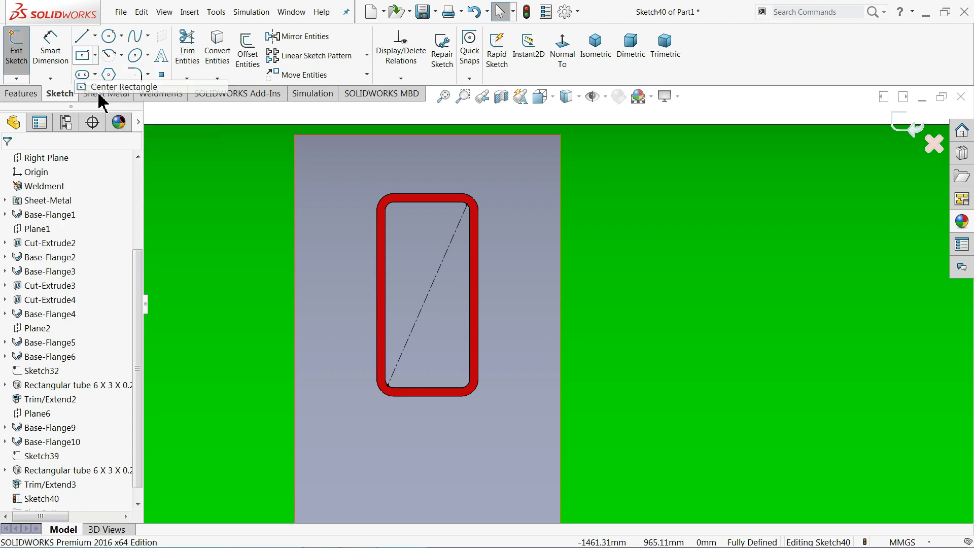
click(426, 294)
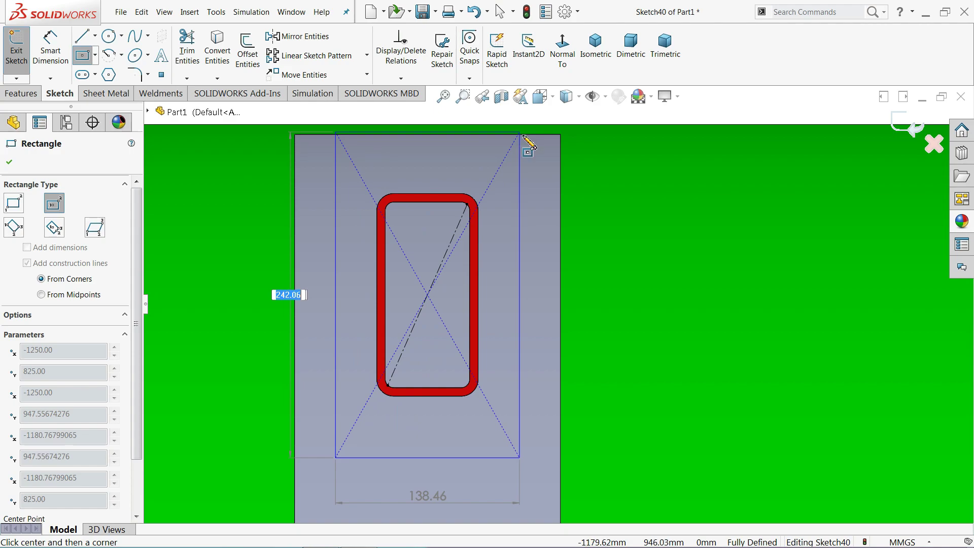
key(z)
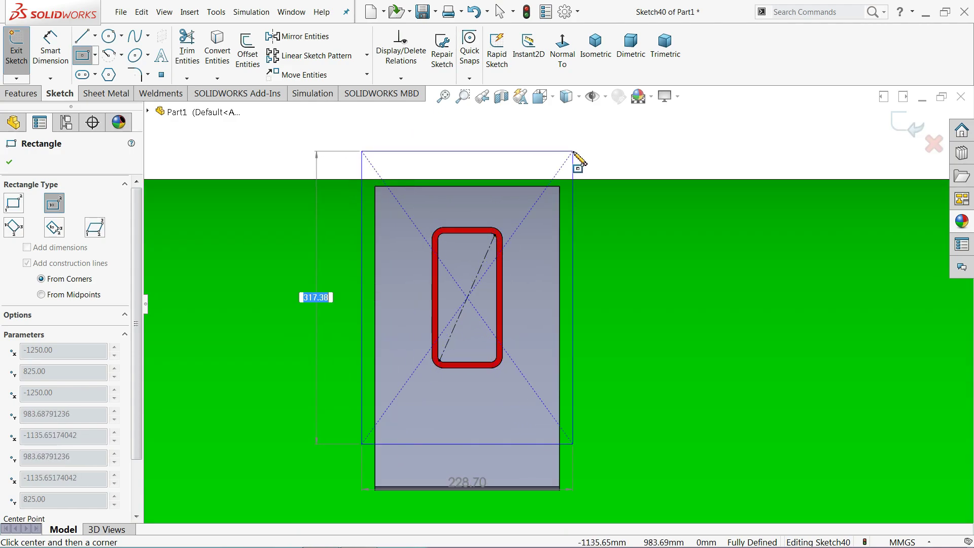
click(573, 151)
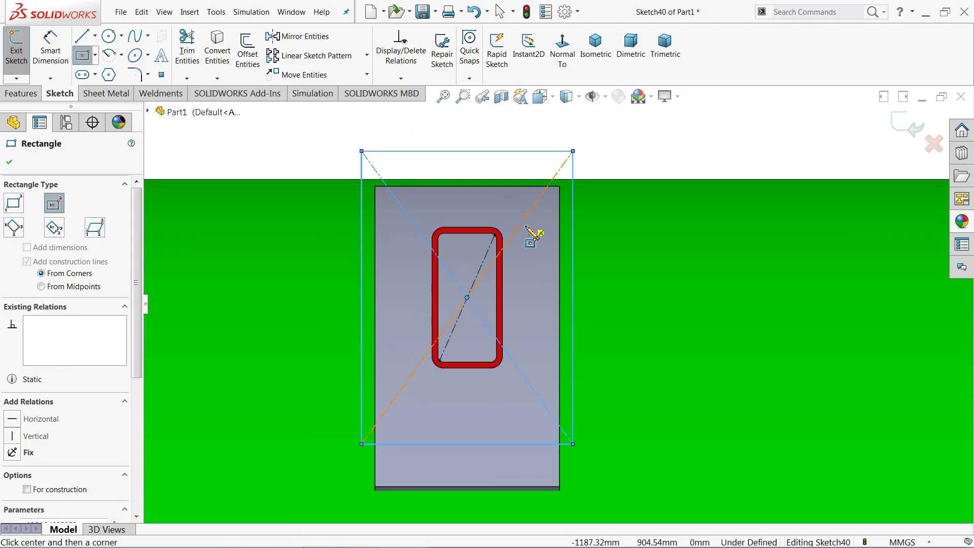
- Add a smaller construction center rectangle at the same midpoint
click(466, 299)
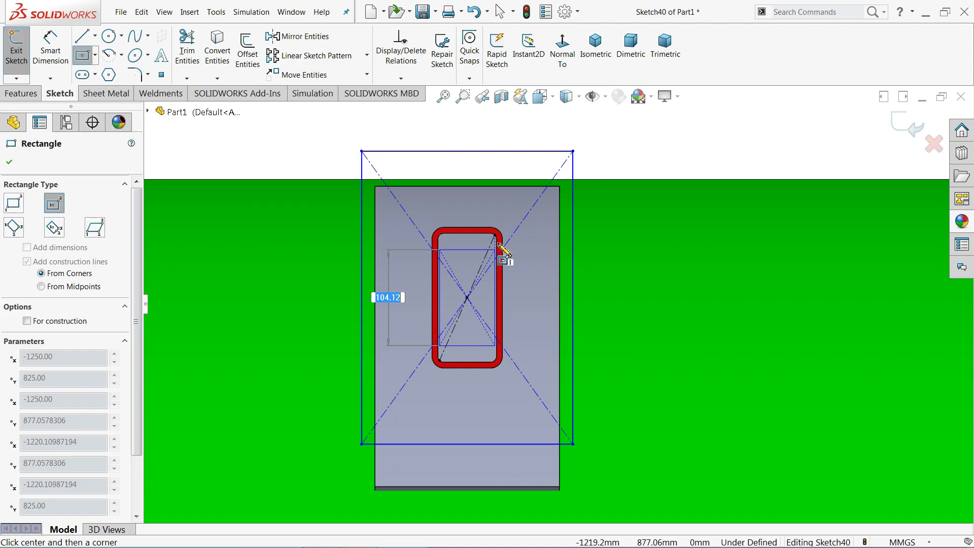
click(522, 202)
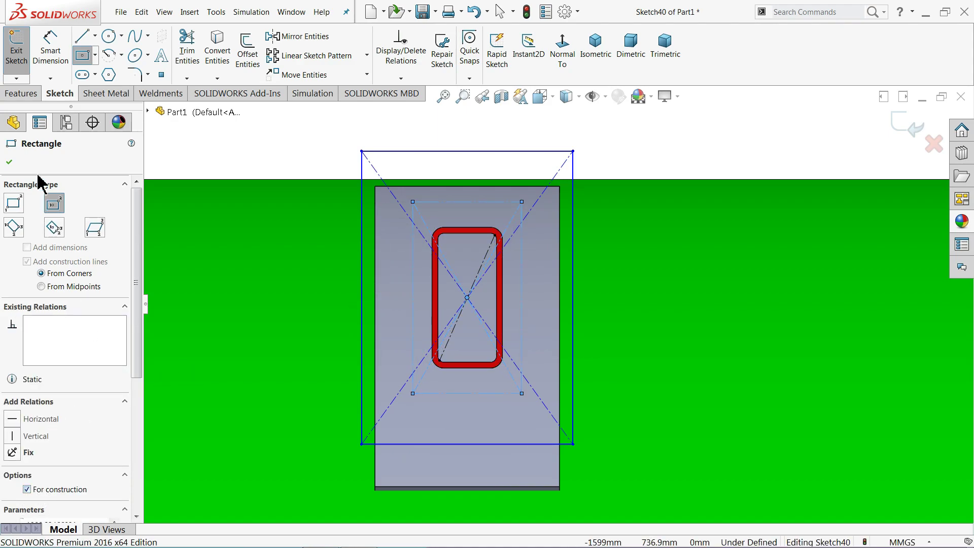
click(15, 167)
- Dimension the outer rectangle to 250 high and 160 wide
click(46, 40)
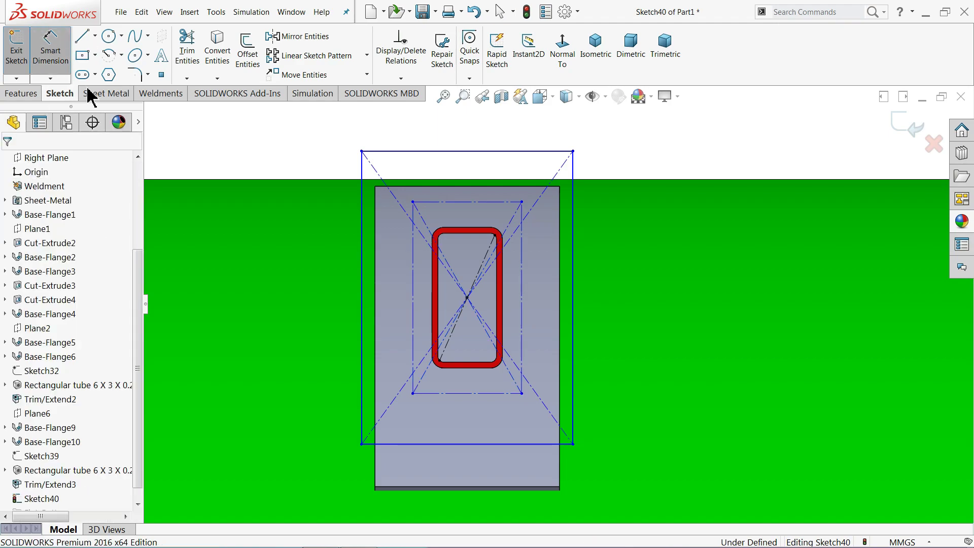
click(362, 244)
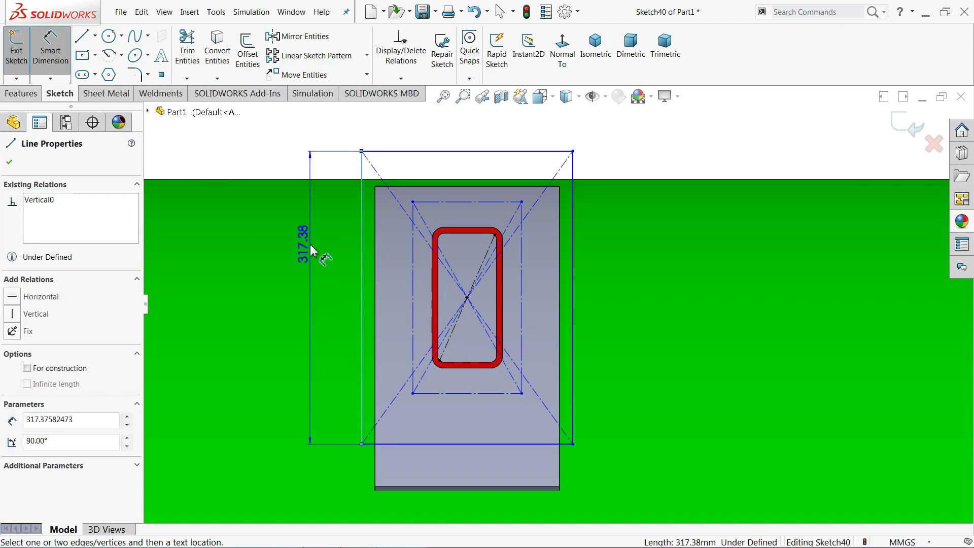
click(311, 249)
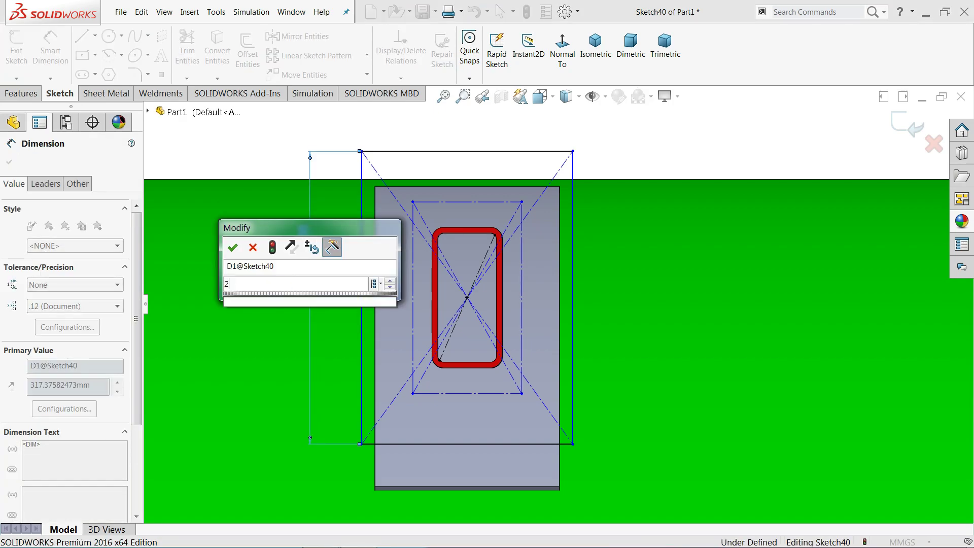
text(250)
key(Return)
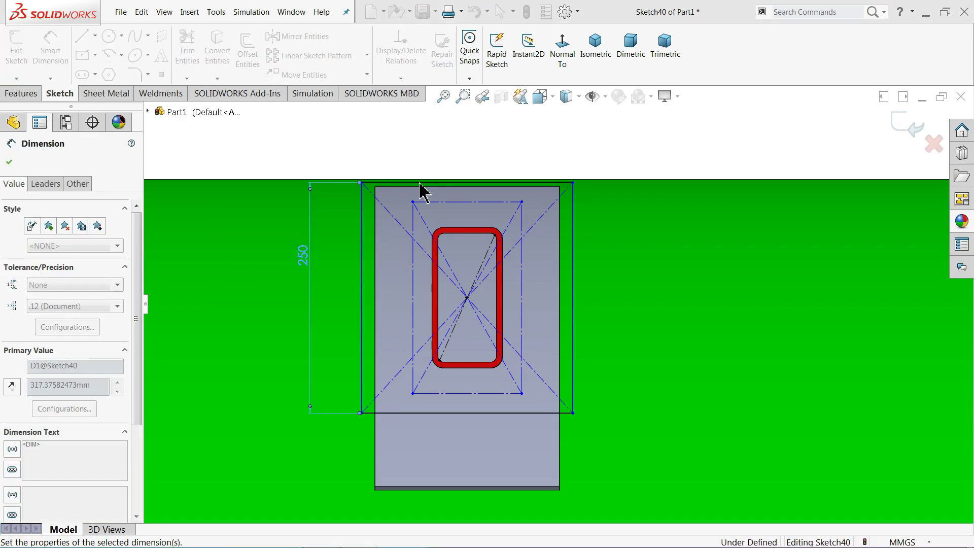
click(446, 169)
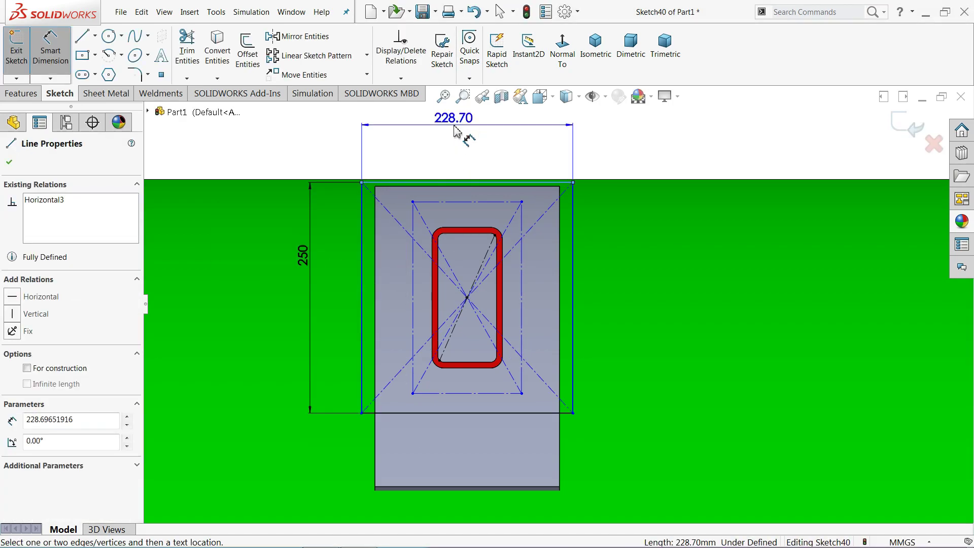
click(456, 131)
text(160)
key(Return)
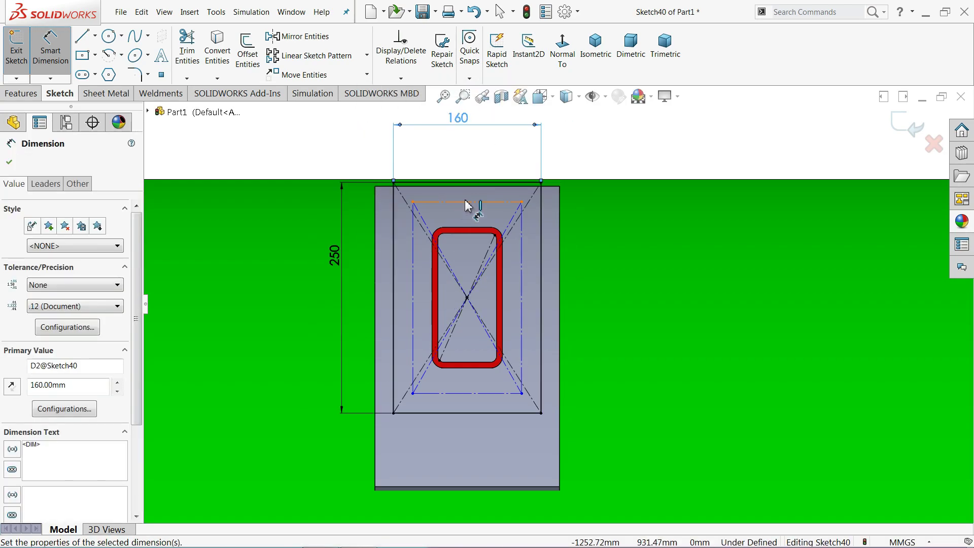
- Dimension the inner construction rectangle to 120 wide and 210 high
click(468, 203)
click(466, 152)
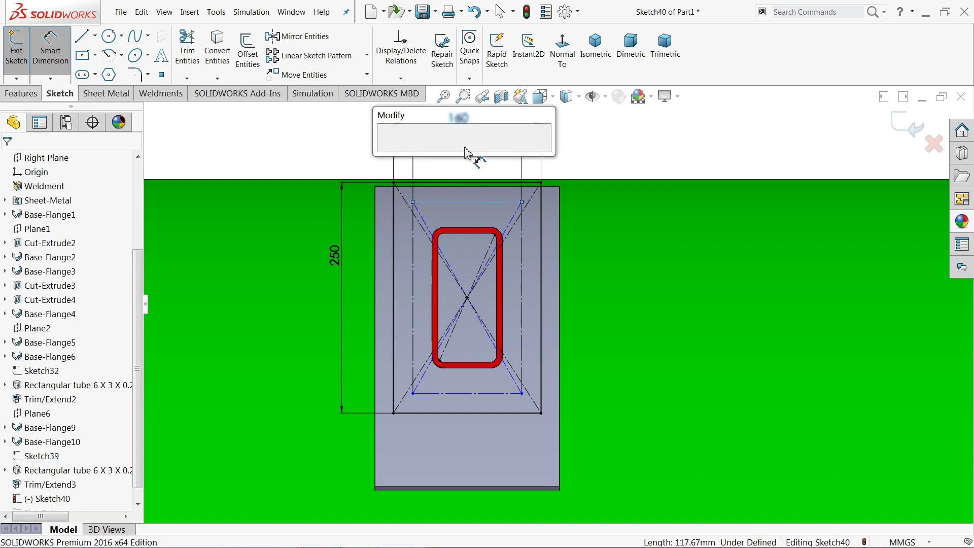
text(120)
key(Return)
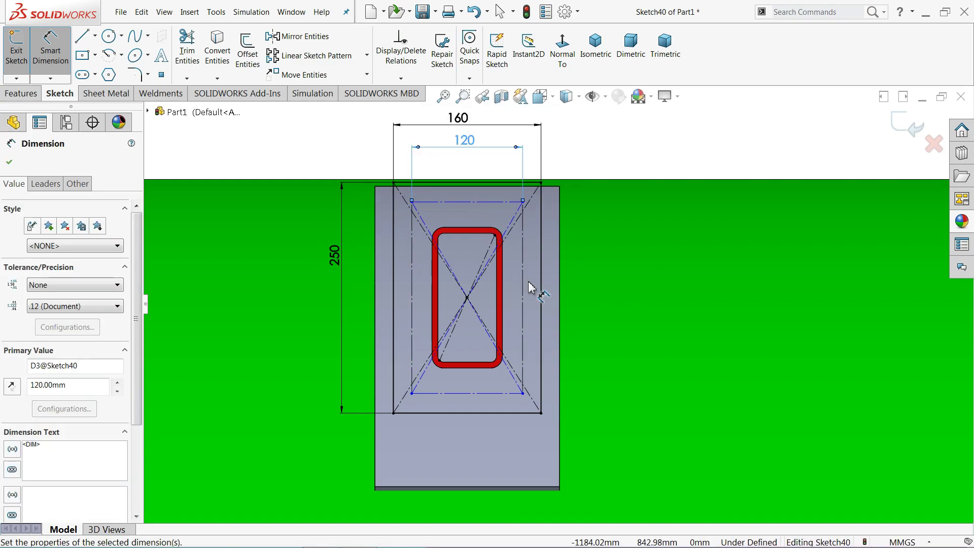
click(523, 292)
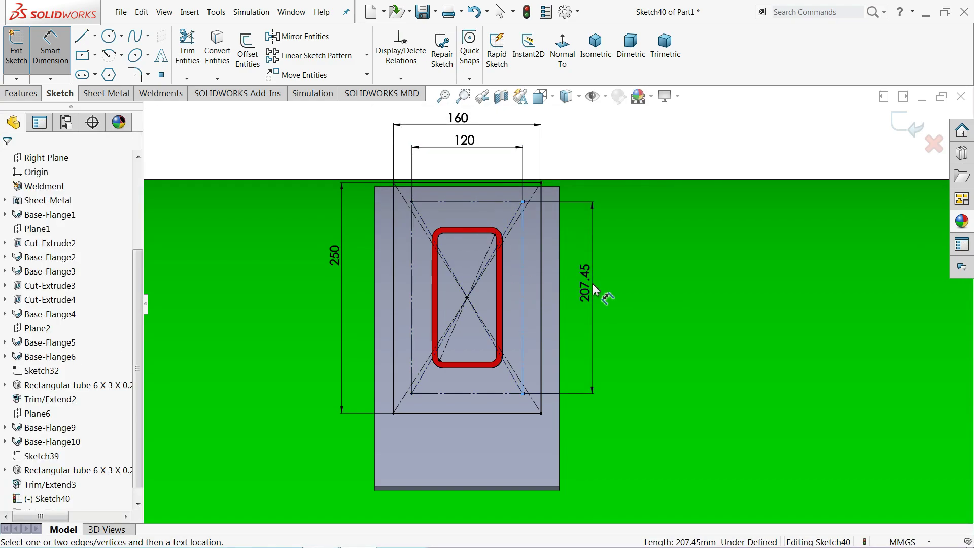
click(592, 286)
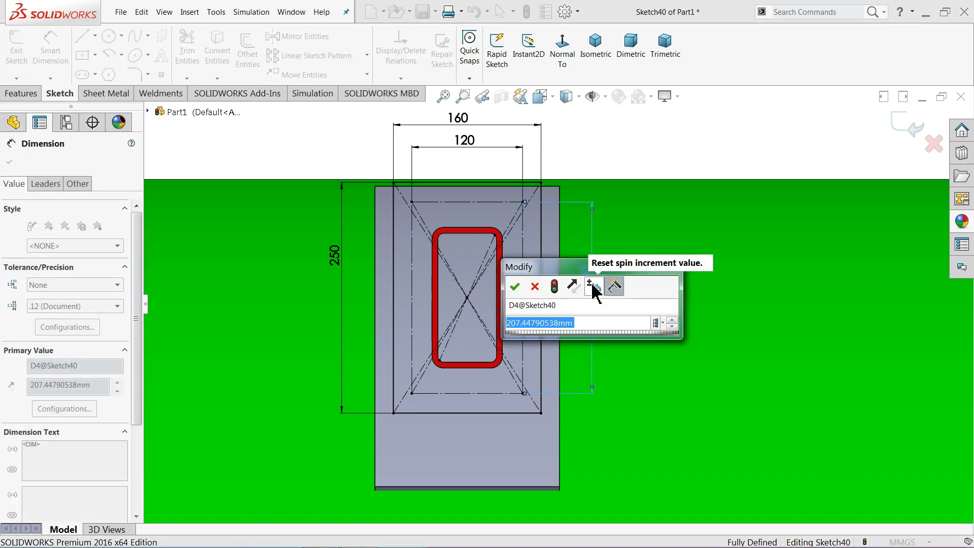
text(210)
key(Return)
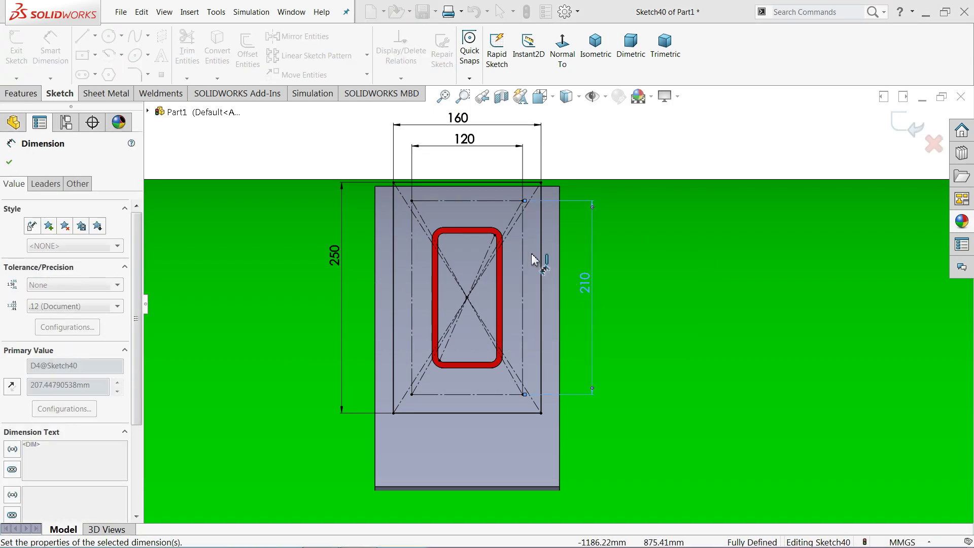
click(109, 36)
scroll(522, 208, down, 3)
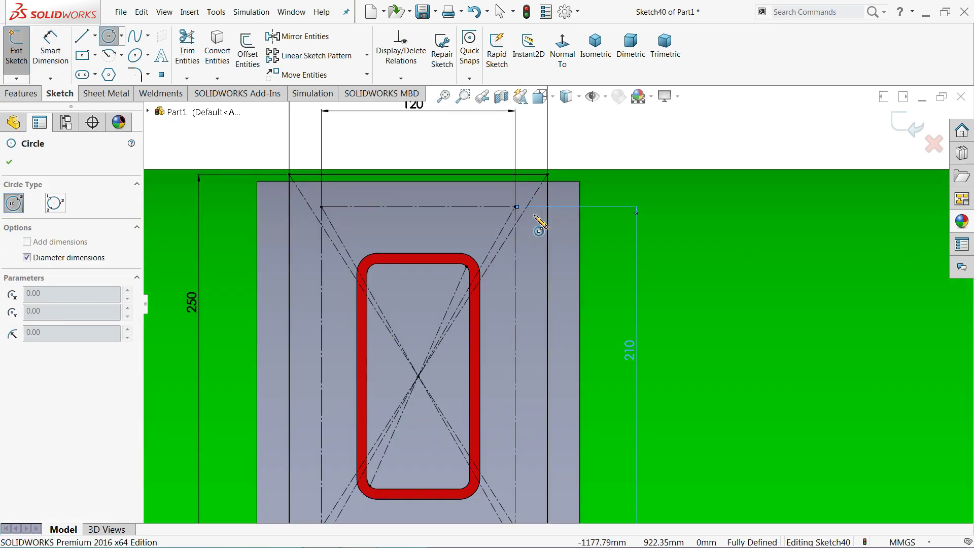
scroll(515, 219, down, 3)
scroll(512, 218, down, 2)
click(513, 229)
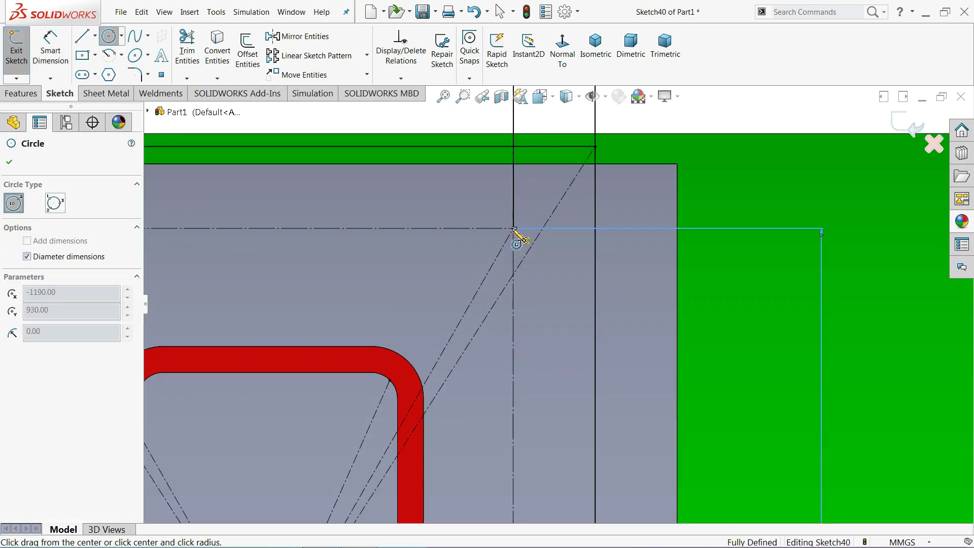
click(537, 201)
scroll(561, 211, up, 2)
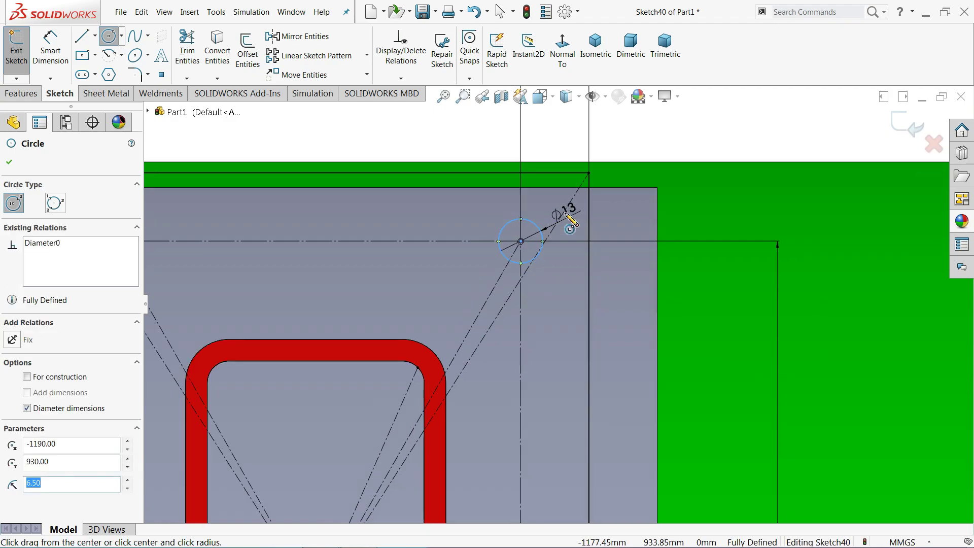
scroll(562, 211, up, 2)
right_click(606, 166)
click(638, 169)
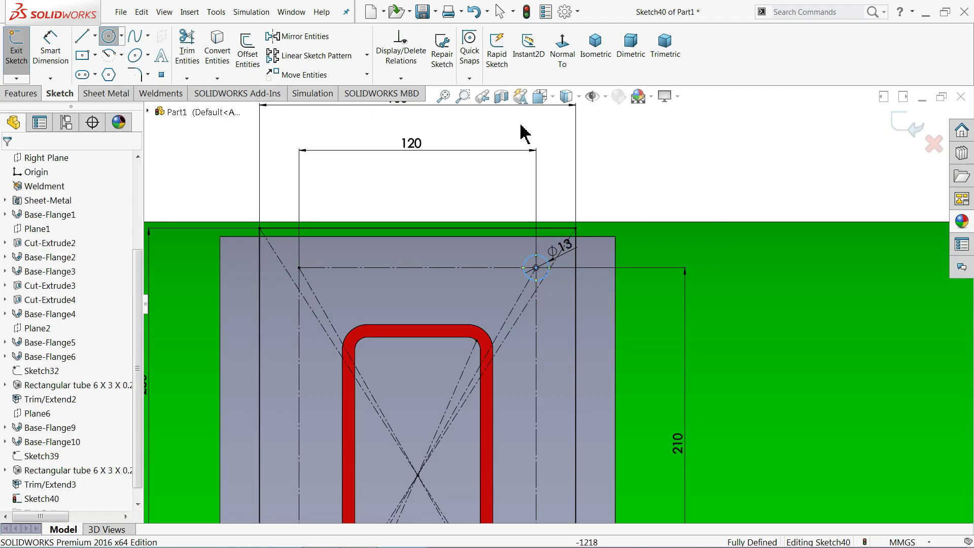
click(366, 55)
click(357, 86)
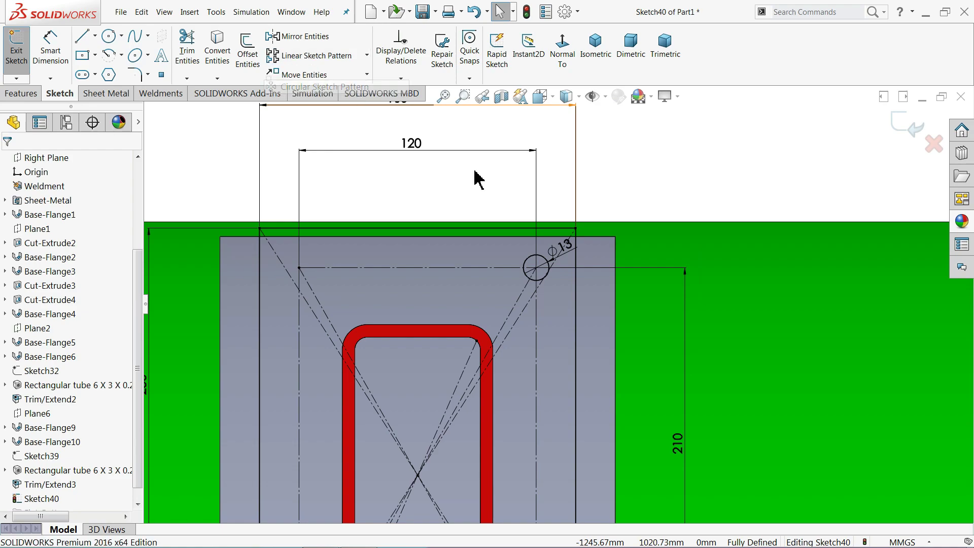
click(418, 475)
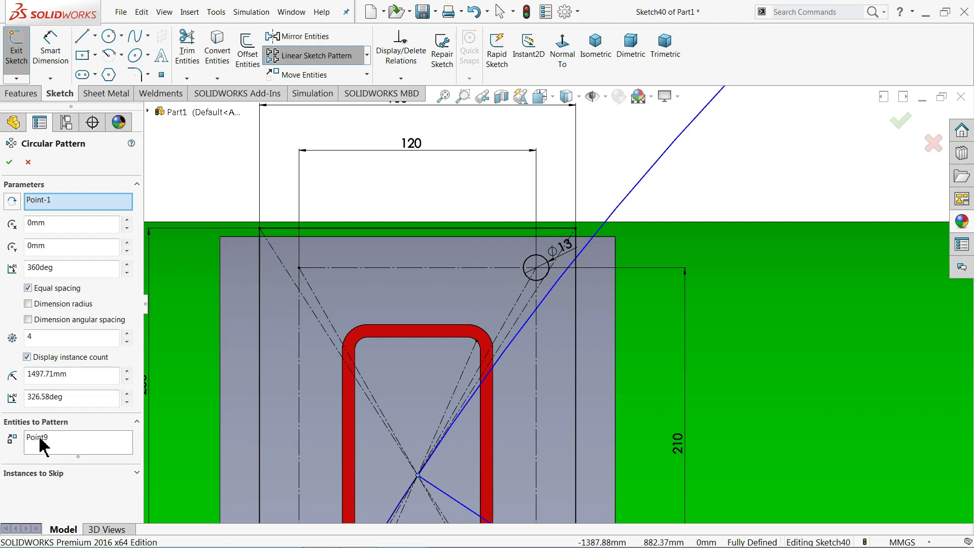
right_click(56, 448)
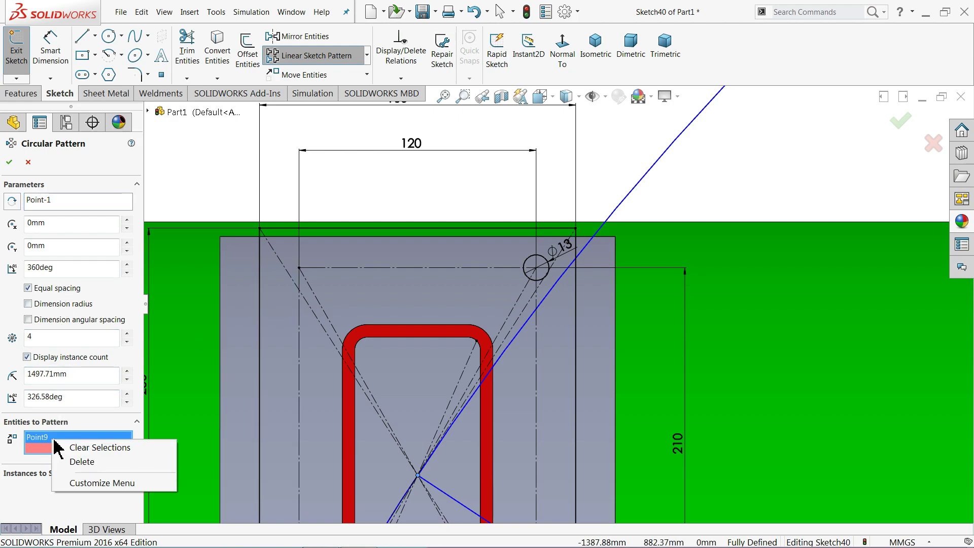
click(76, 455)
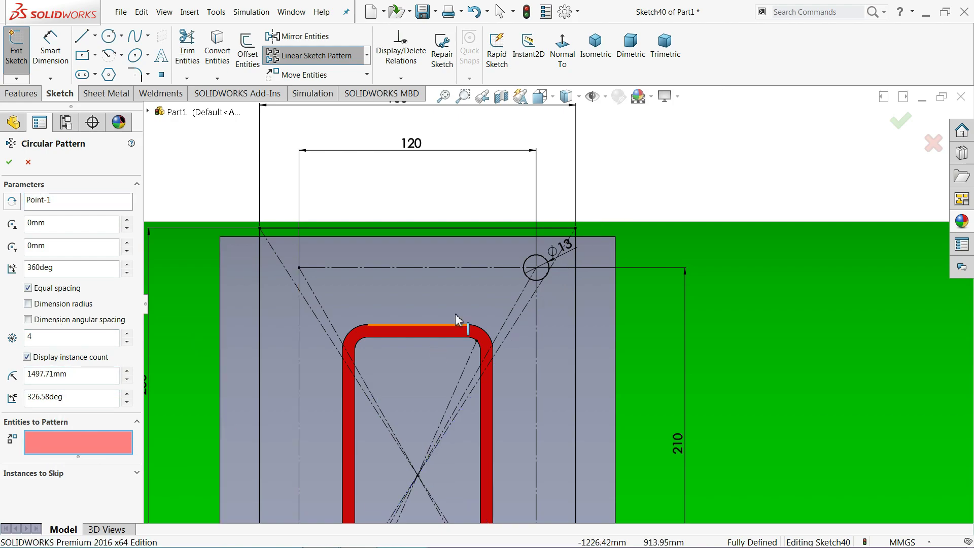
click(528, 282)
scroll(528, 286, up, 5)
scroll(538, 334, up, 5)
scroll(544, 362, up, 2)
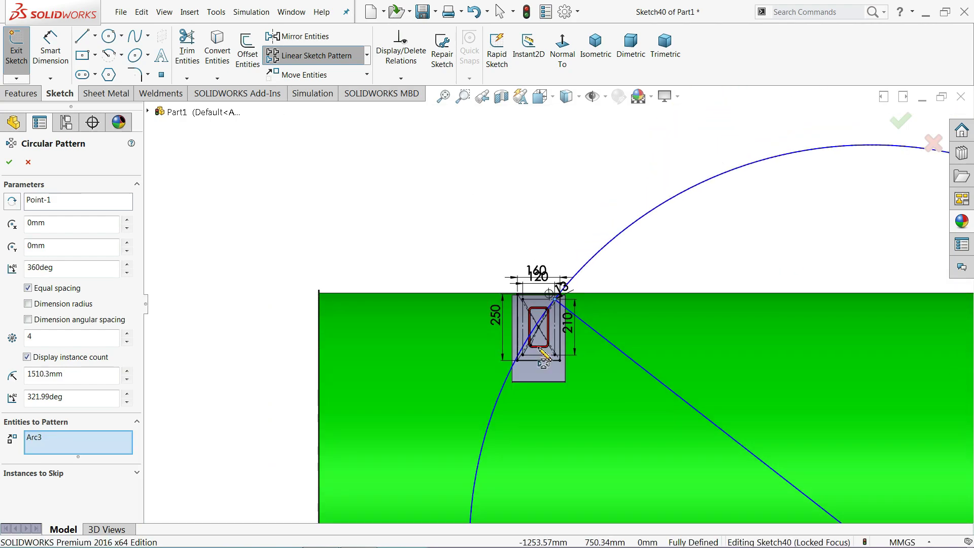
scroll(545, 361, up, 2)
scroll(604, 335, down, 3)
scroll(508, 317, down, 2)
scroll(453, 292, down, 2)
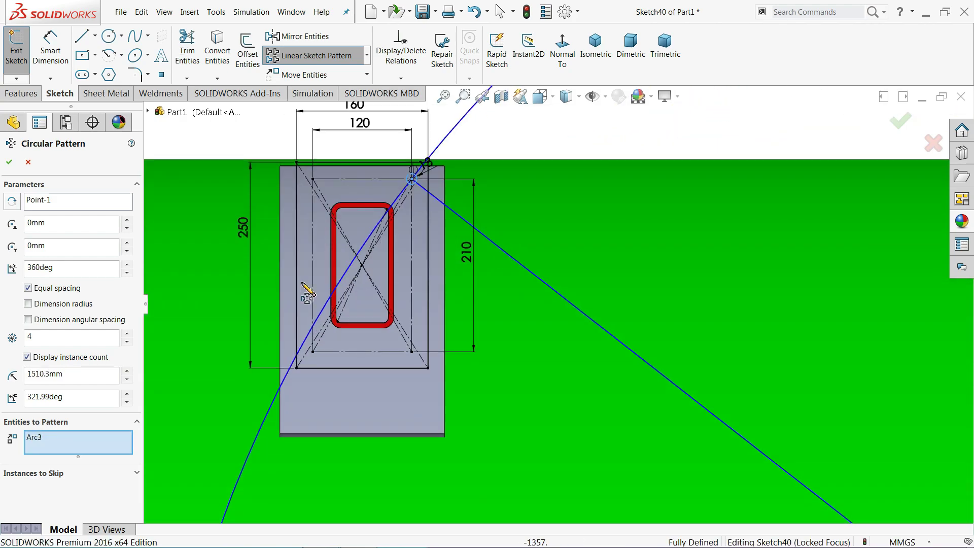
right_click(76, 204)
click(93, 209)
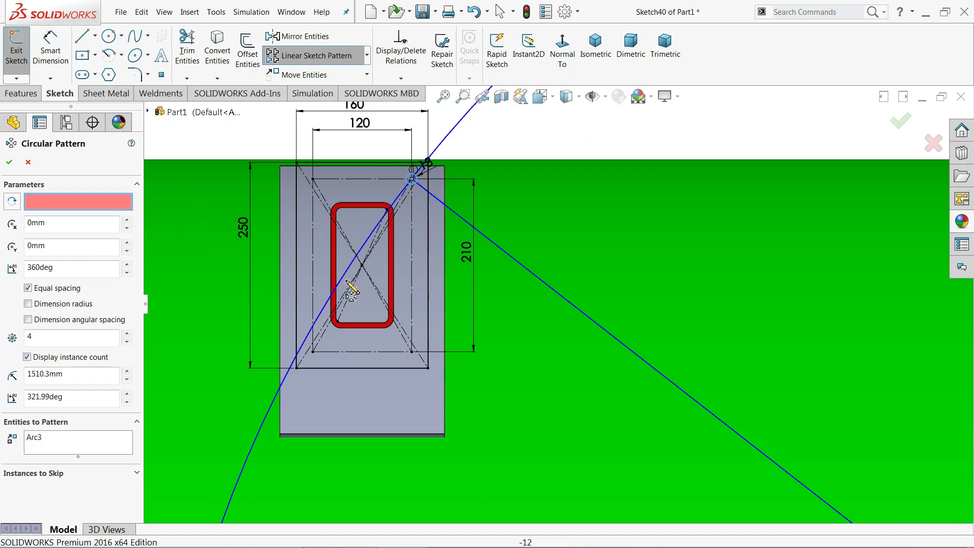
click(363, 266)
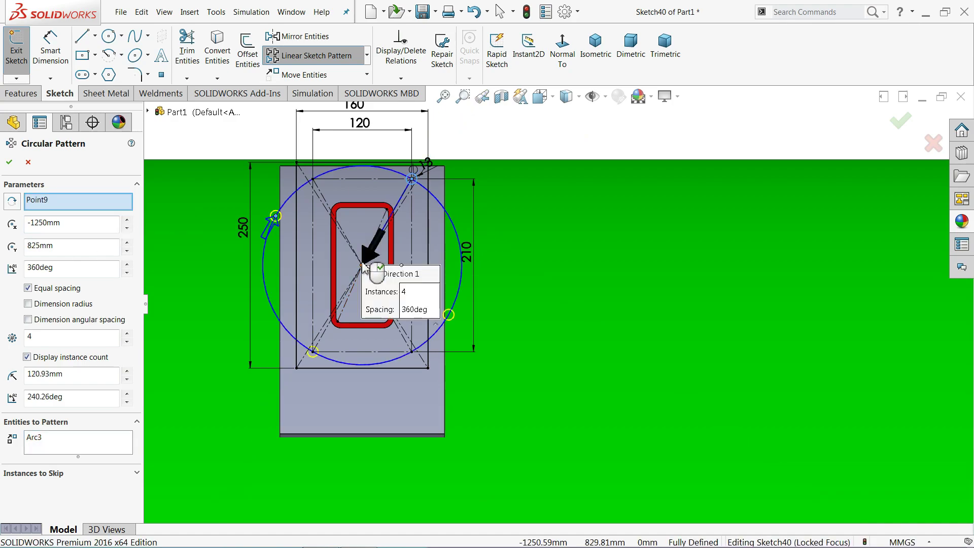
scroll(378, 239, down, 1)
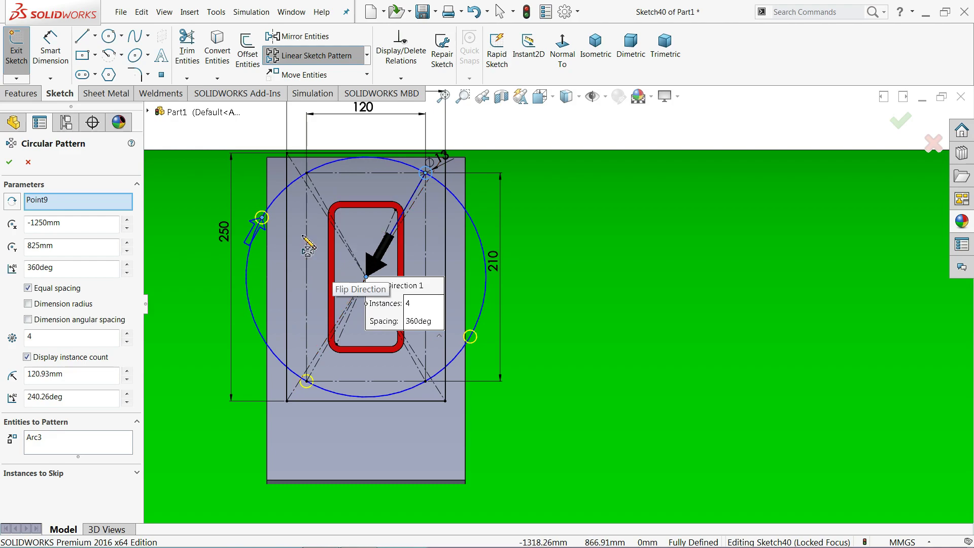
click(29, 164)
- Draw hole circles at the top-left, bottom-right and bottom-left corner points
scroll(414, 158, down, 1)
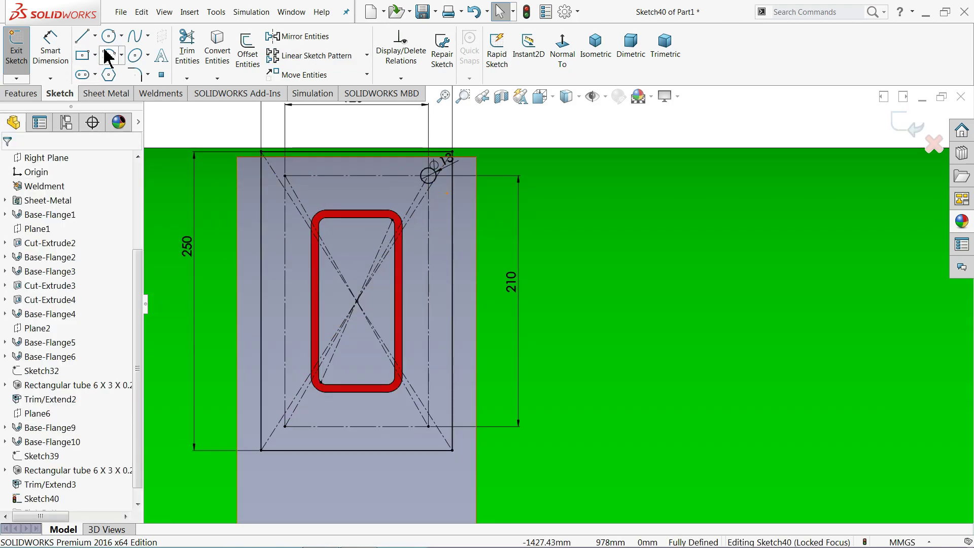
click(108, 36)
scroll(350, 223, down, 2)
scroll(320, 175, down, 3)
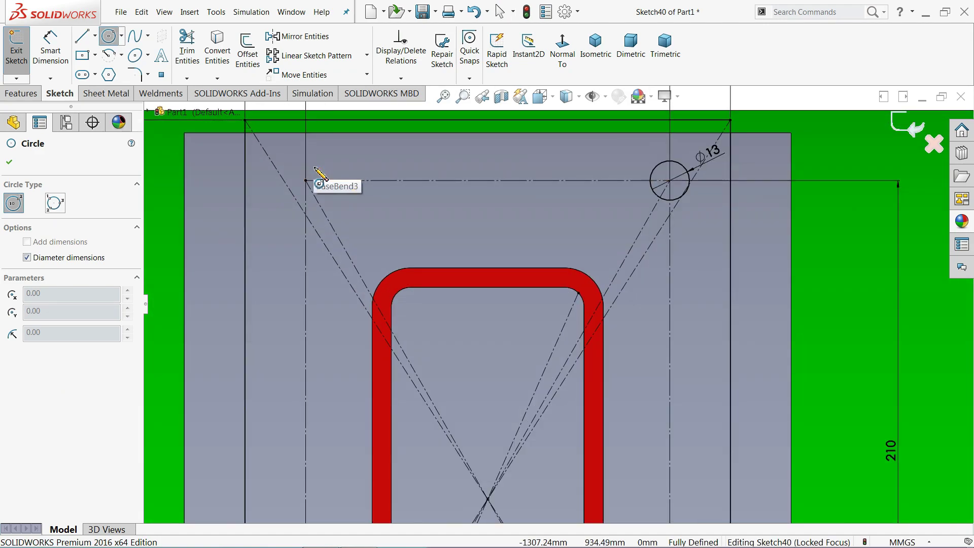
drag(305, 180, 340, 181)
scroll(456, 251, up, 3)
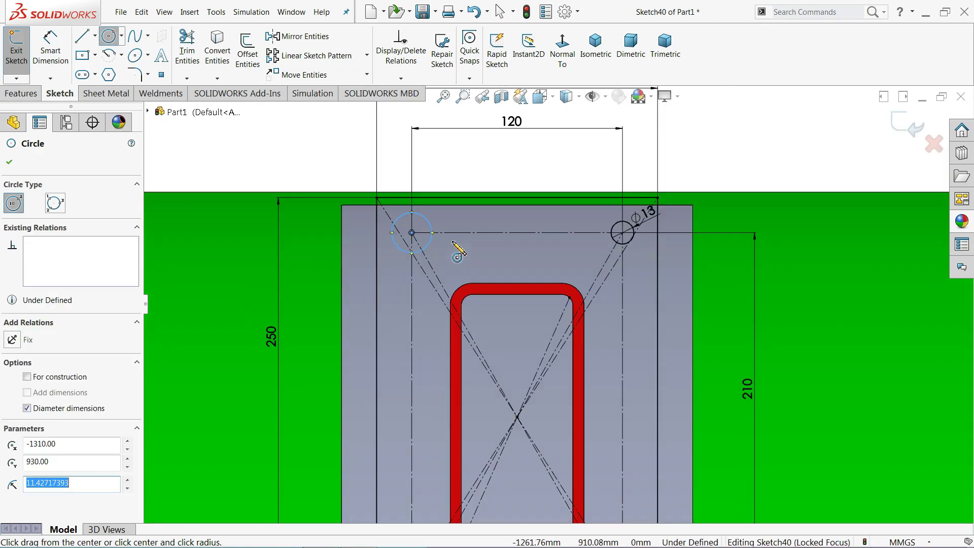
scroll(457, 257, up, 3)
scroll(629, 342, down, 2)
scroll(554, 421, down, 2)
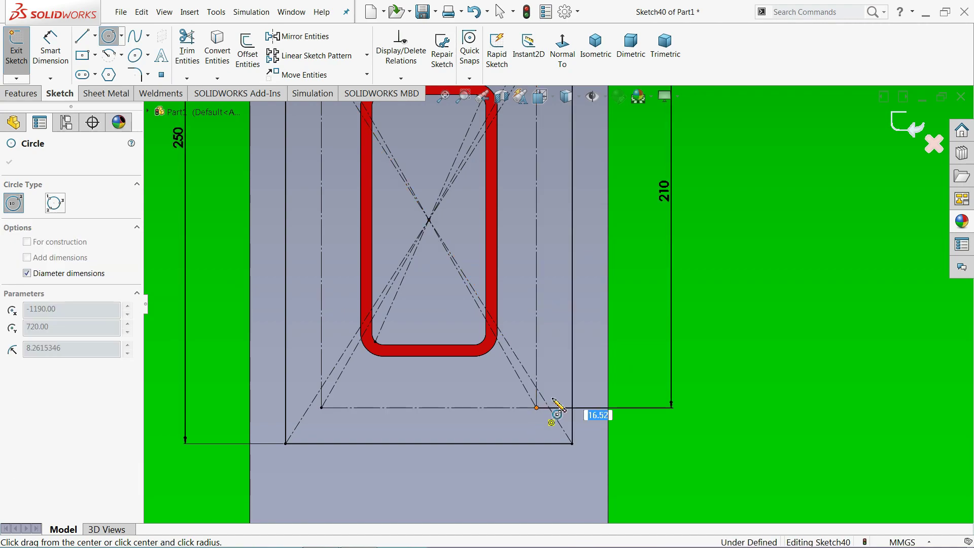
drag(537, 408, 558, 408)
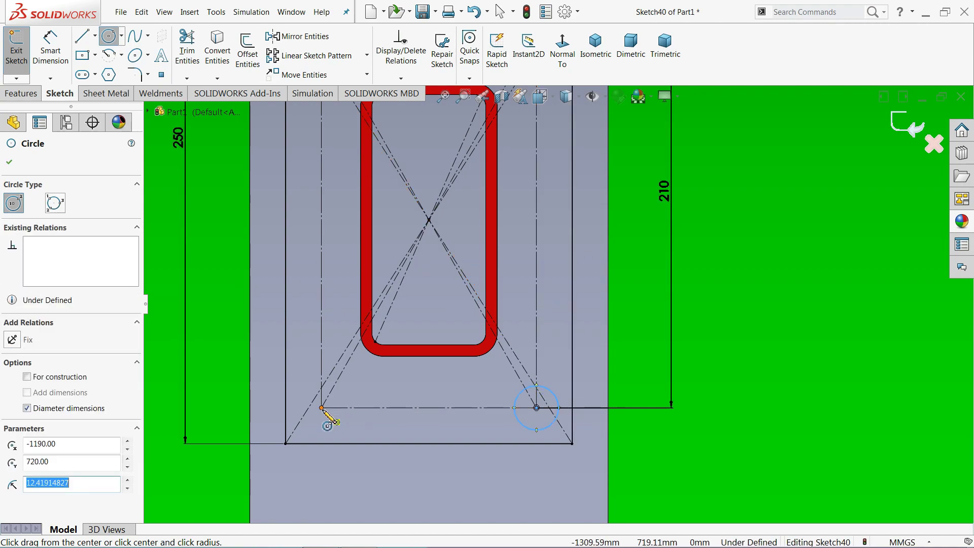
drag(322, 408, 347, 408)
right_click(311, 353)
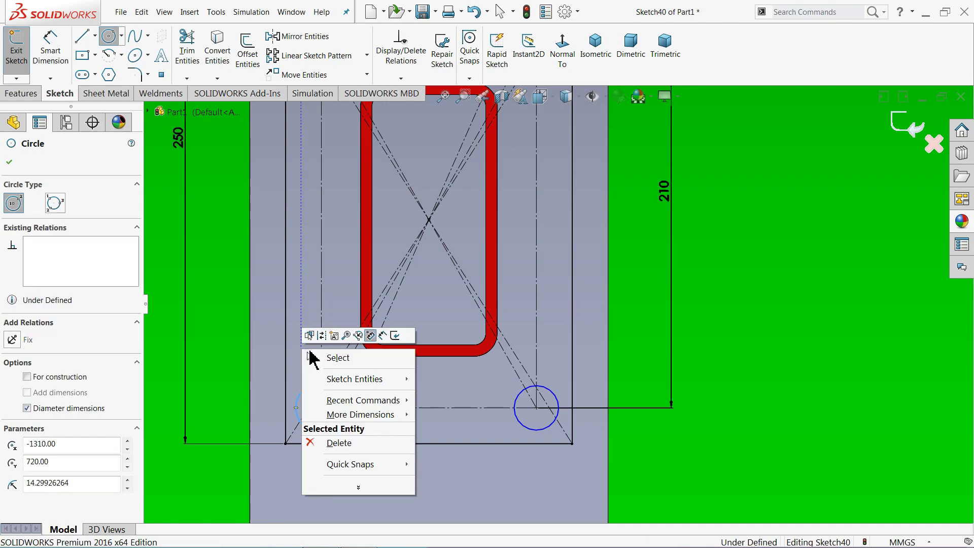
click(327, 357)
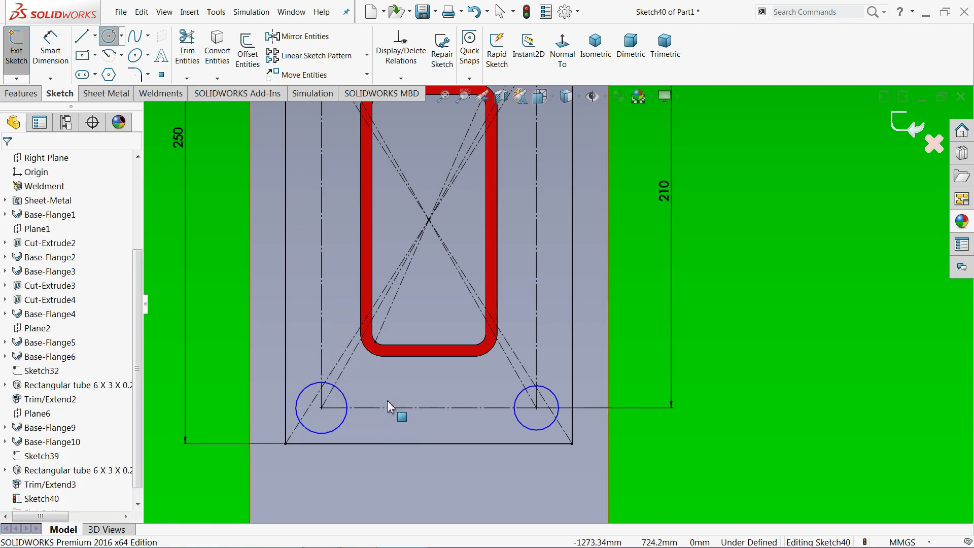
- Make all four hole circles equal in size to the existing Ø13 hole
click(522, 428)
key(f)
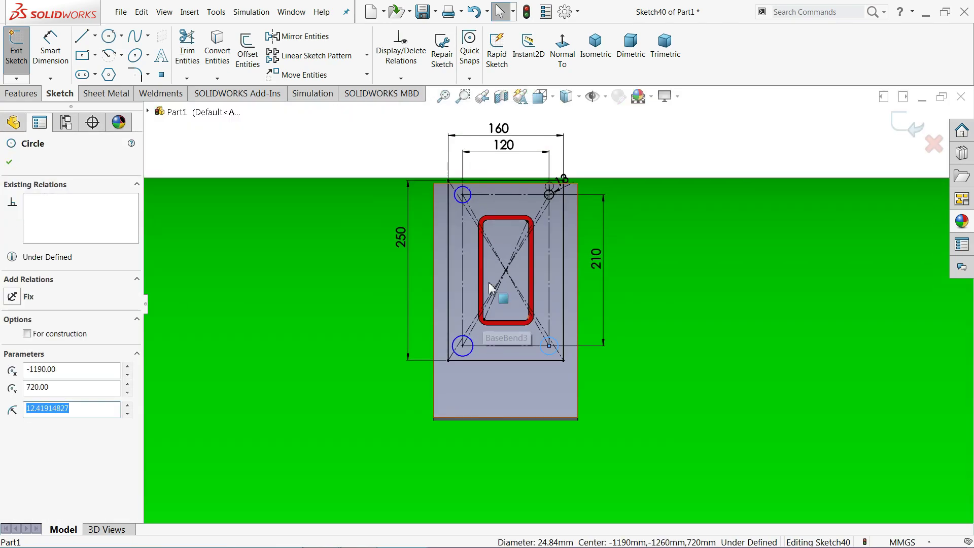
scroll(510, 217, down, 4)
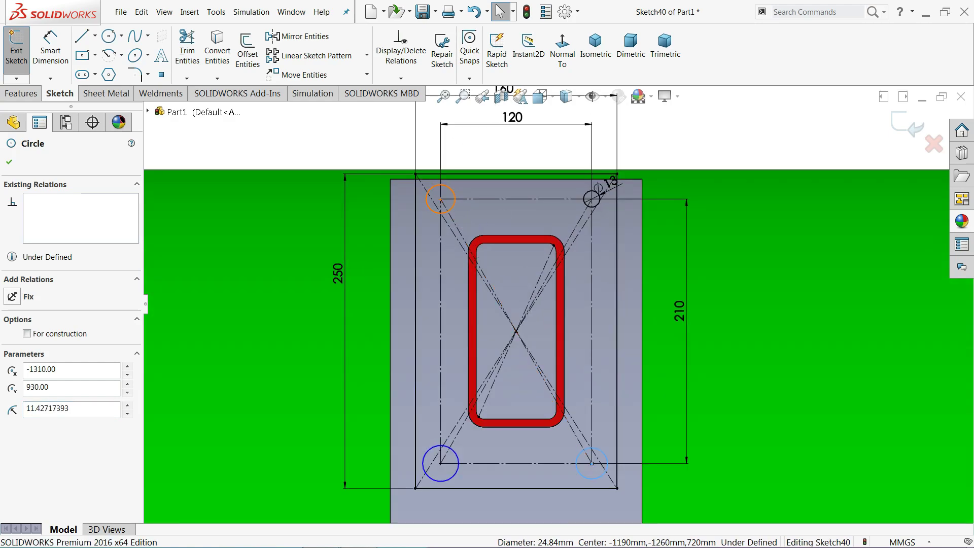
ctrl+click(451, 208)
ctrl+click(590, 207)
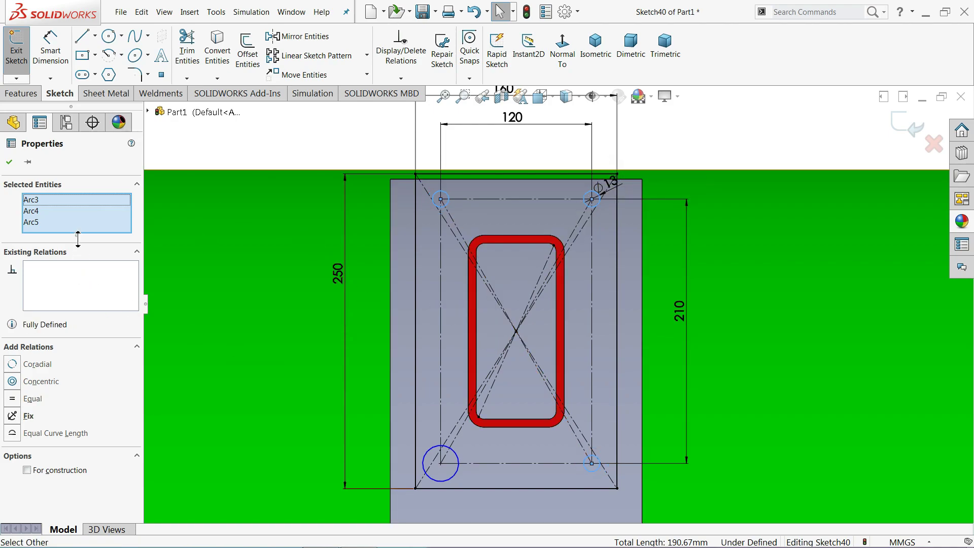
click(78, 221)
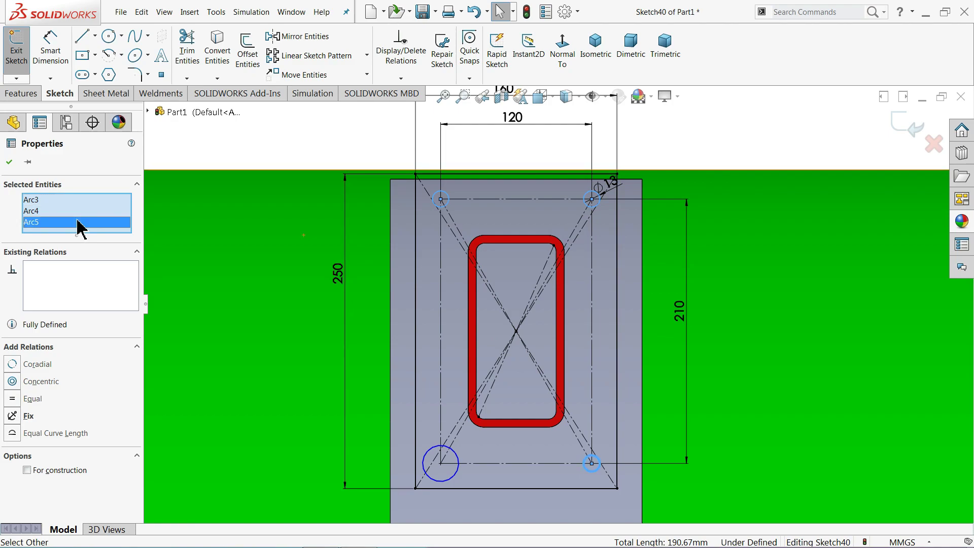
click(448, 483)
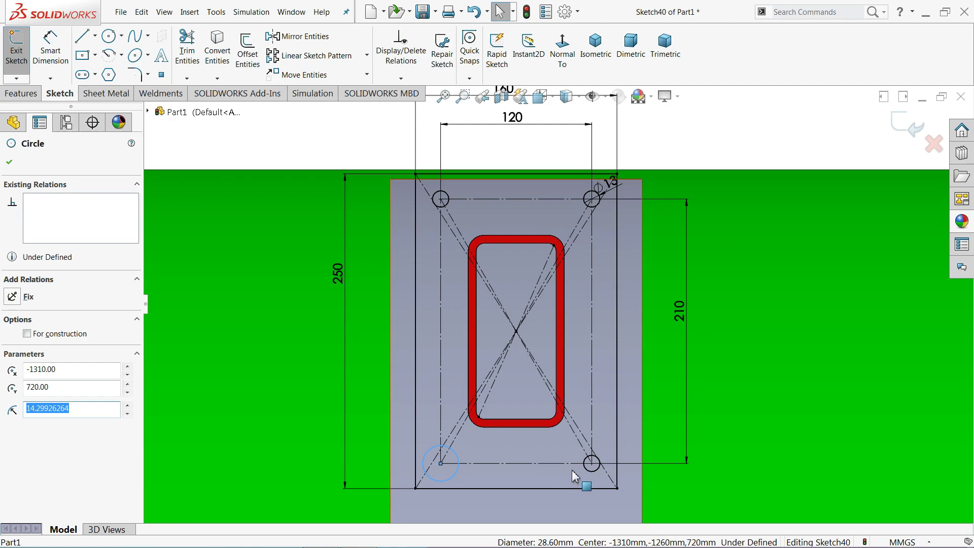
ctrl+click(588, 464)
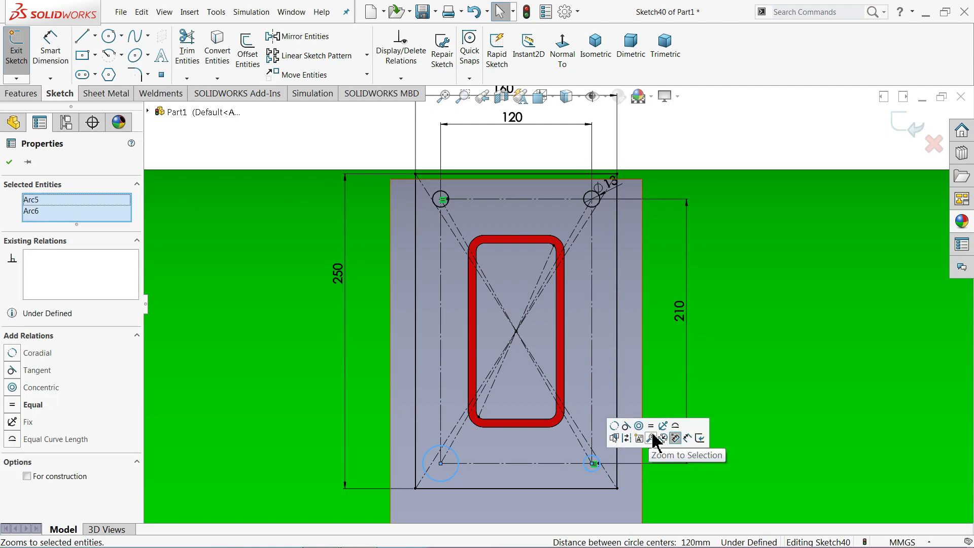
click(650, 426)
- Draw vertical and horizontal centerlines meeting at the origin
key(Escape)
key(f)
click(106, 93)
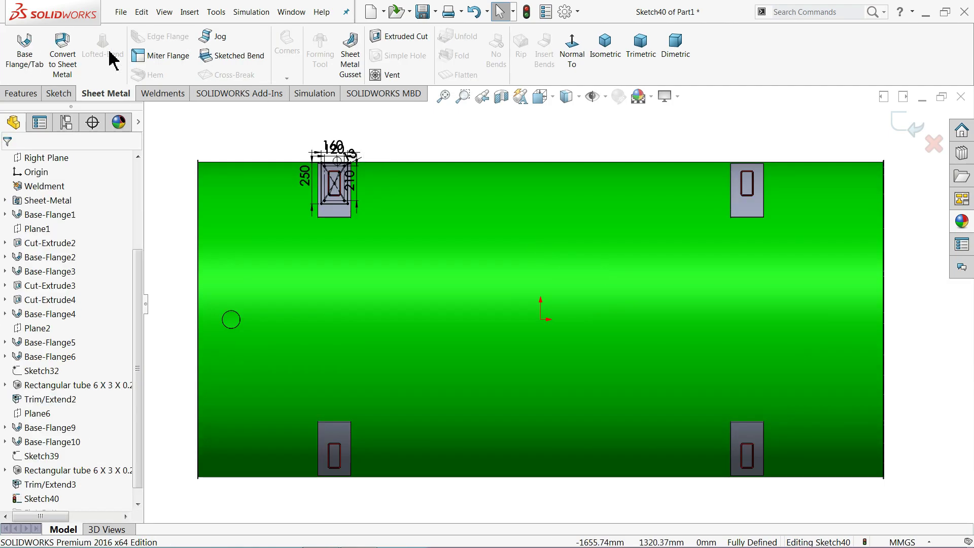
click(58, 93)
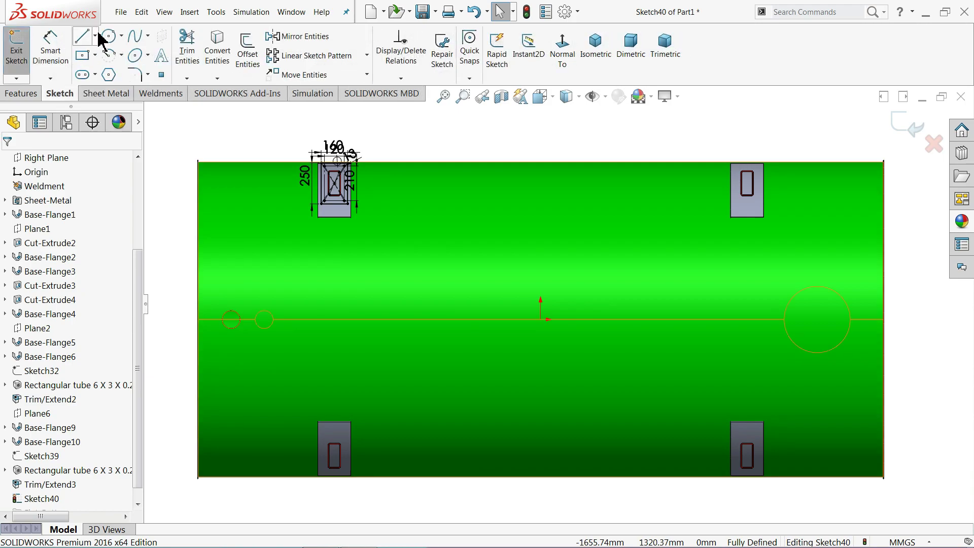
click(95, 36)
click(102, 68)
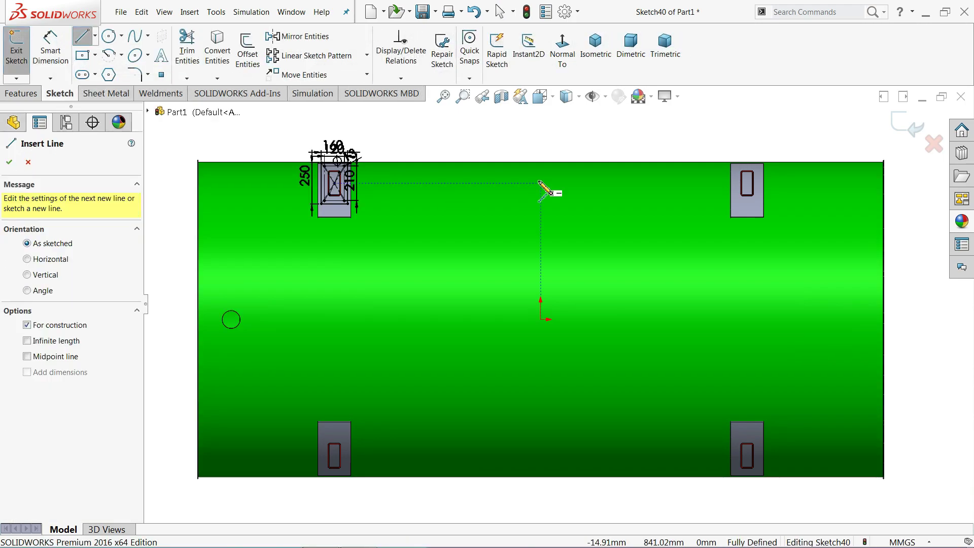
click(541, 136)
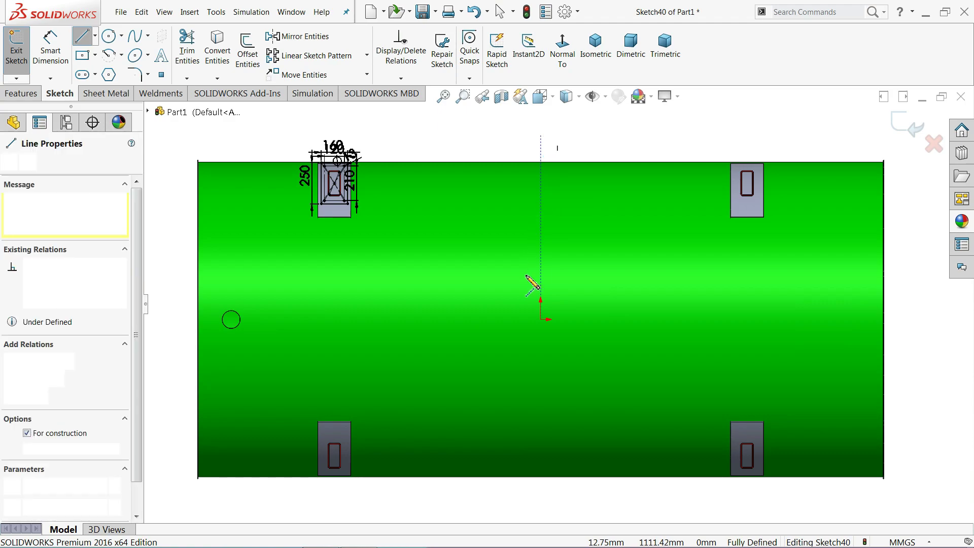
click(540, 319)
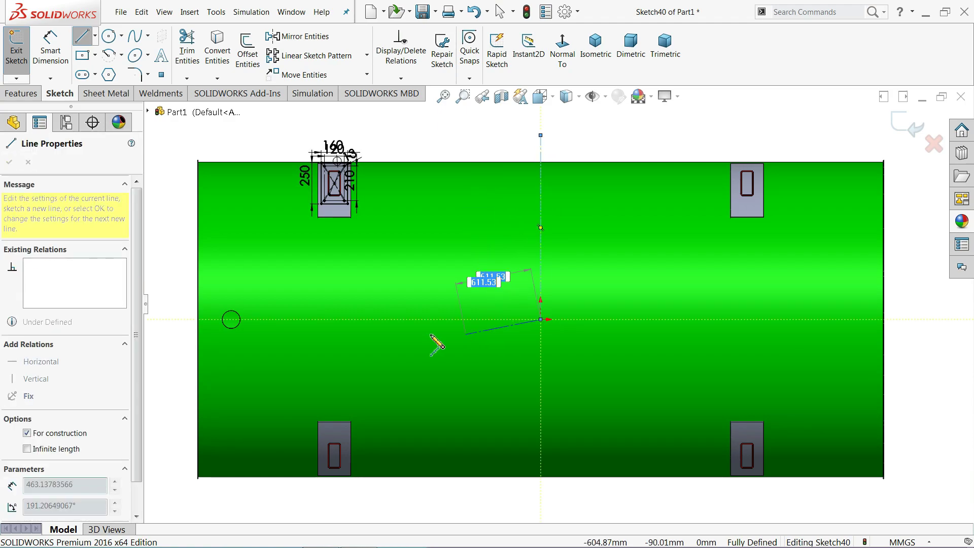
click(180, 319)
right_click(184, 280)
click(213, 306)
key(Escape)
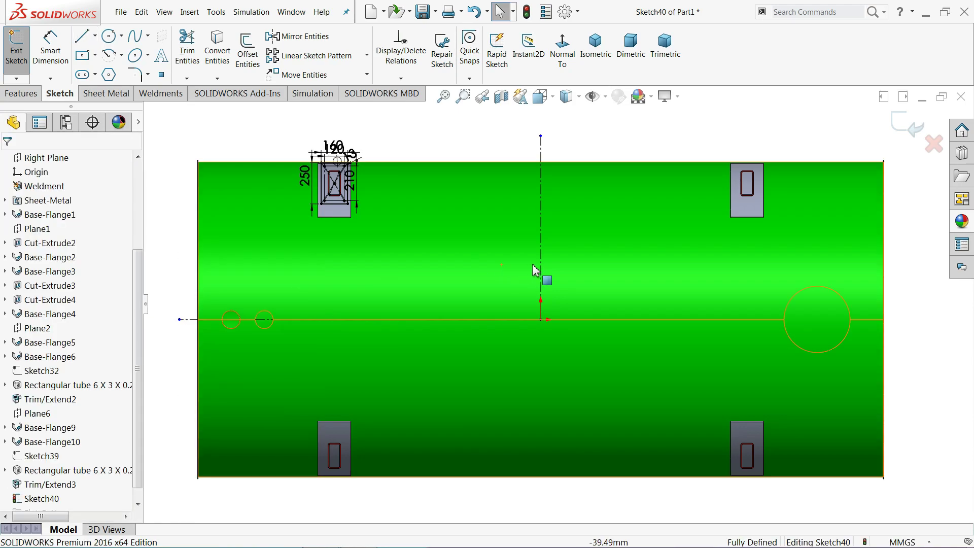
- Mirror the top-left base-plate sketch about the vertical centerline to the top-right leg
mouse_move(404, 121)
mouse_down()
mouse_move(334, 213)
mouse_move(284, 223)
mouse_up()
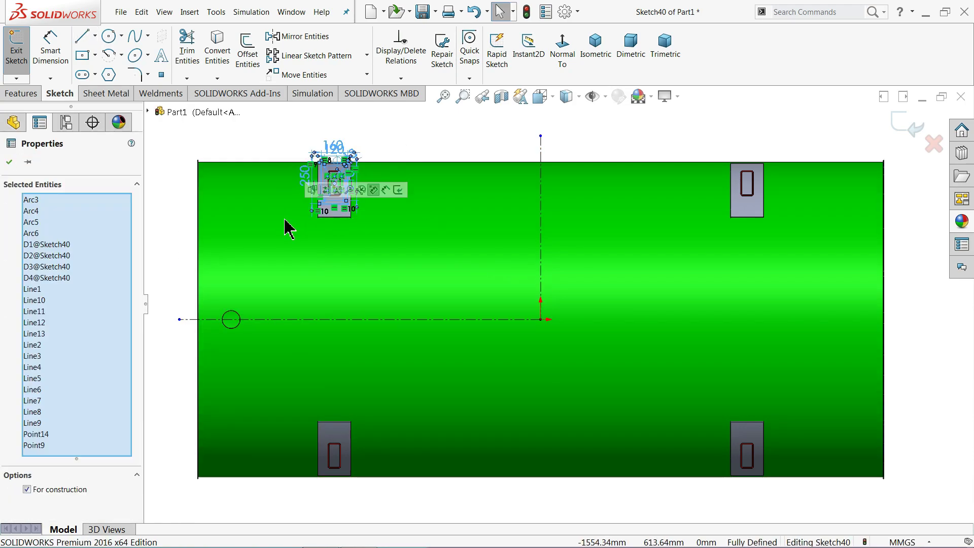
click(335, 36)
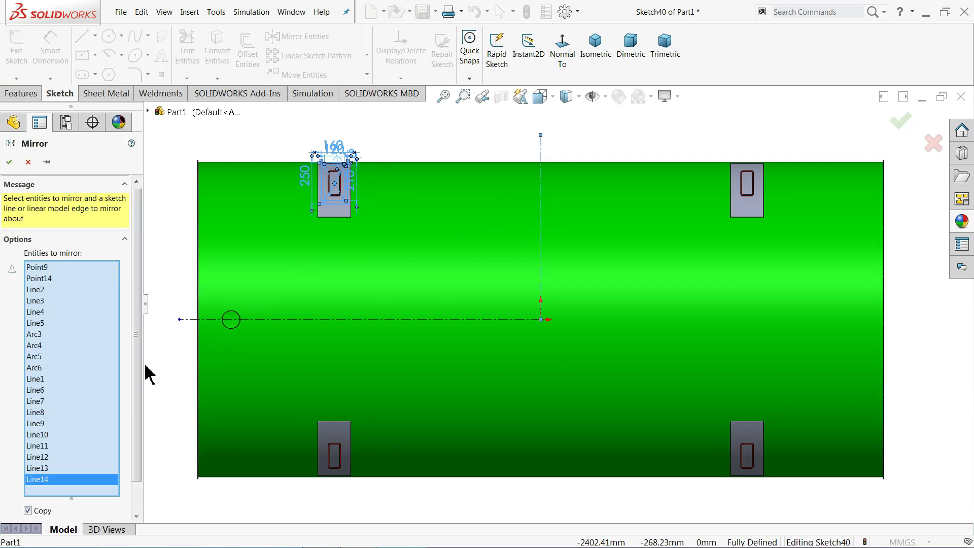
scroll(137, 396, down, 2)
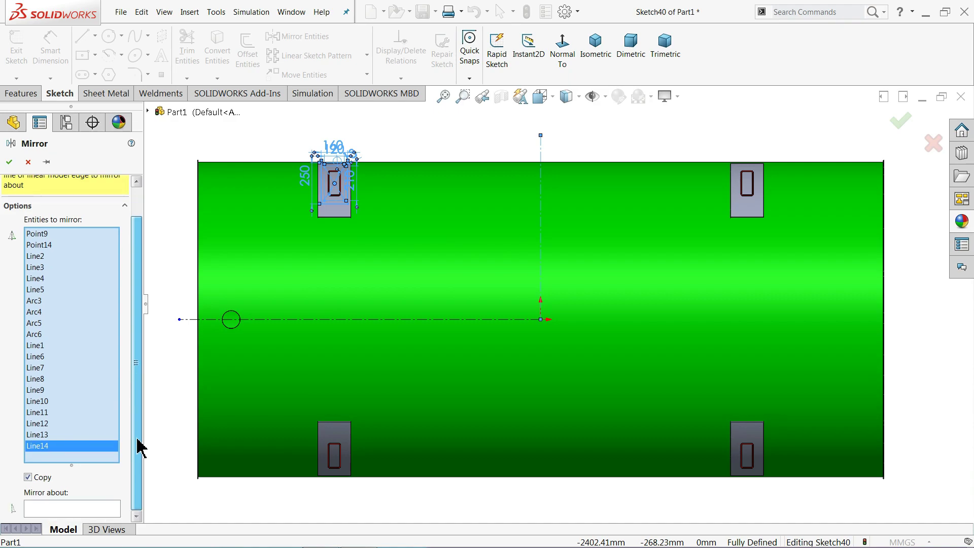
click(66, 510)
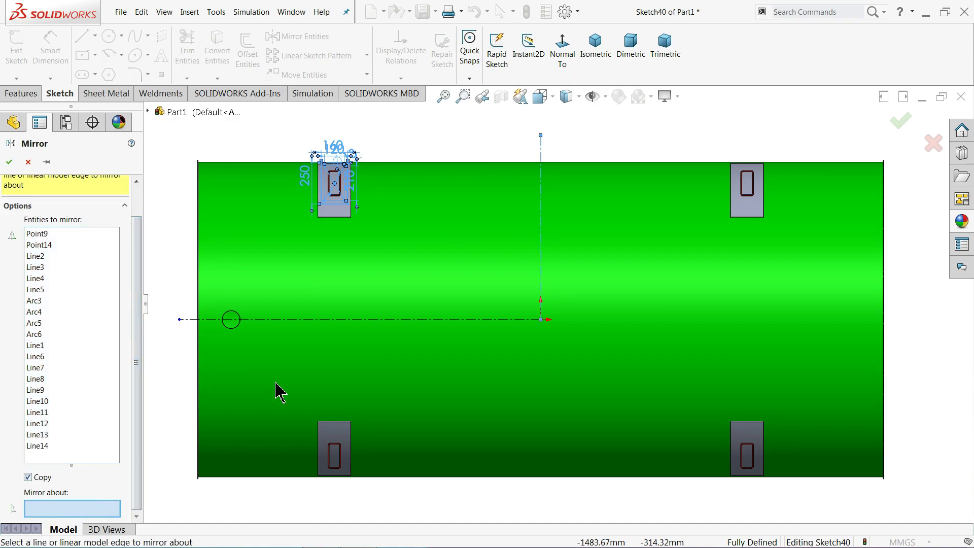
click(542, 259)
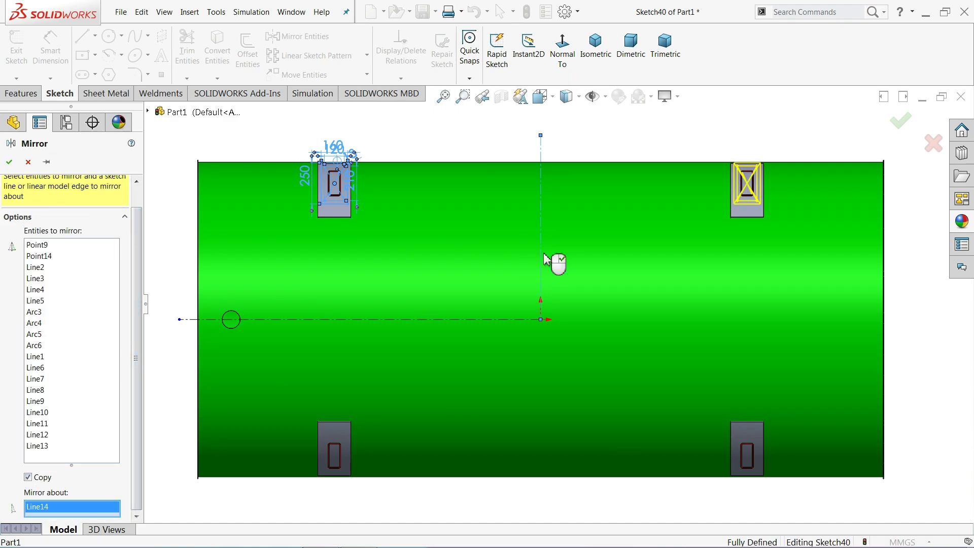
click(9, 163)
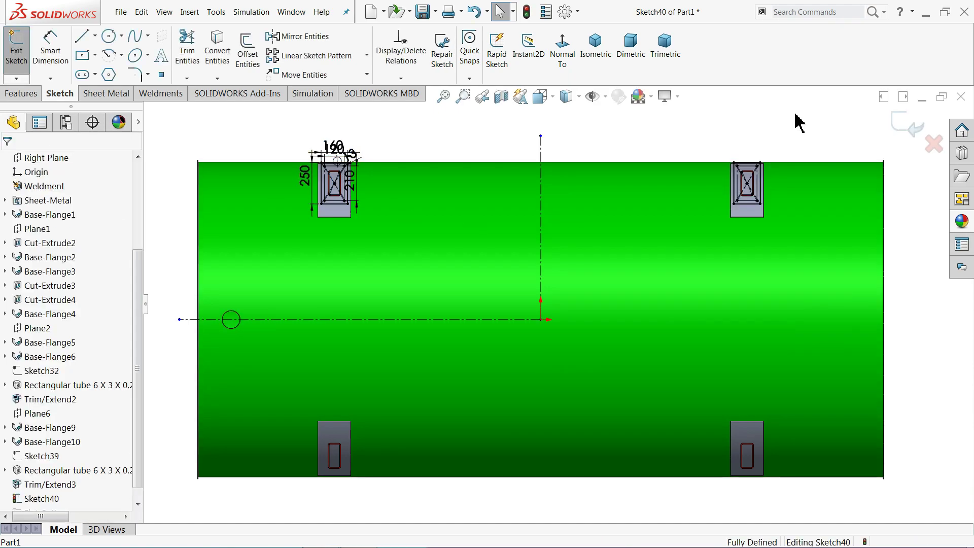
- Mirror both top plate sketches about horizontal centerline Line15 onto the bottom legs
drag(794, 112, 239, 245)
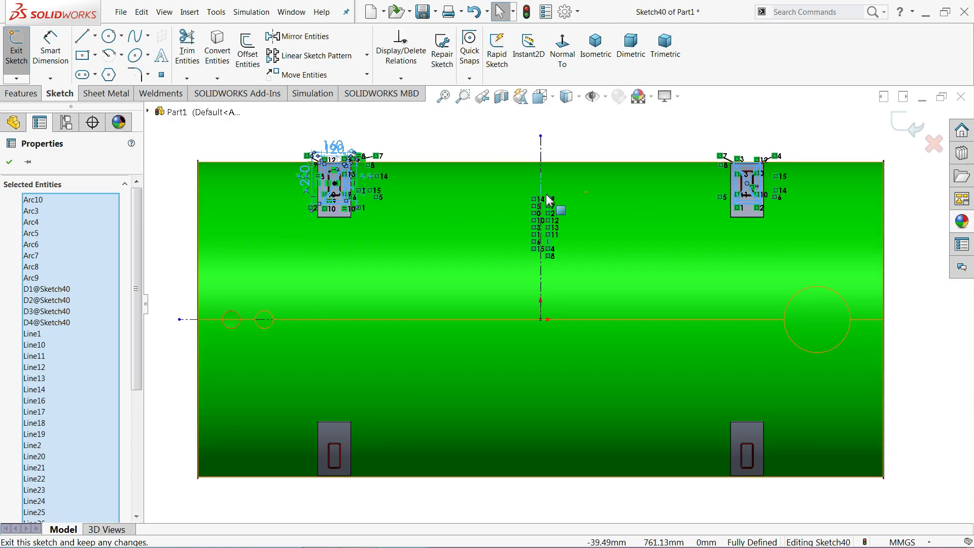
click(289, 43)
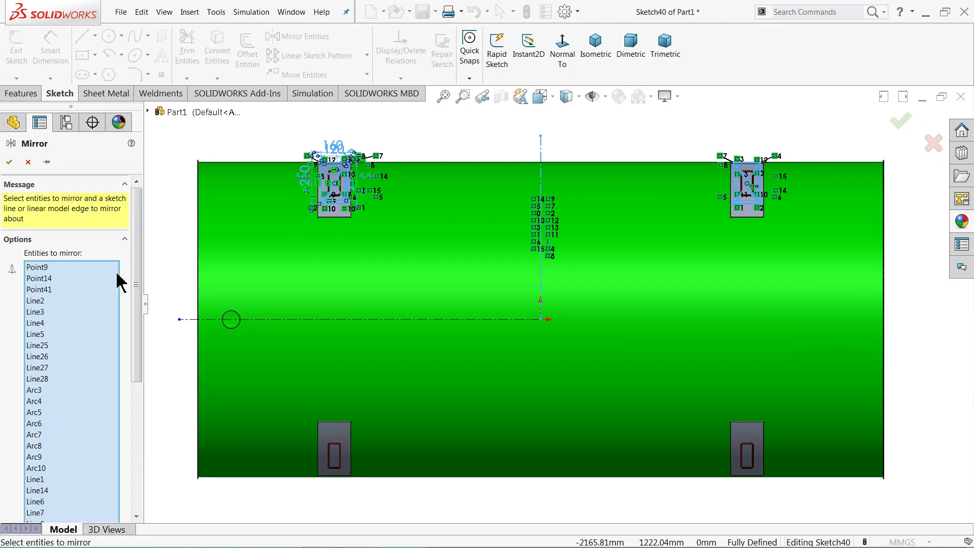
mouse_move(139, 283)
mouse_down()
mouse_move(133, 393)
mouse_move(87, 513)
mouse_up()
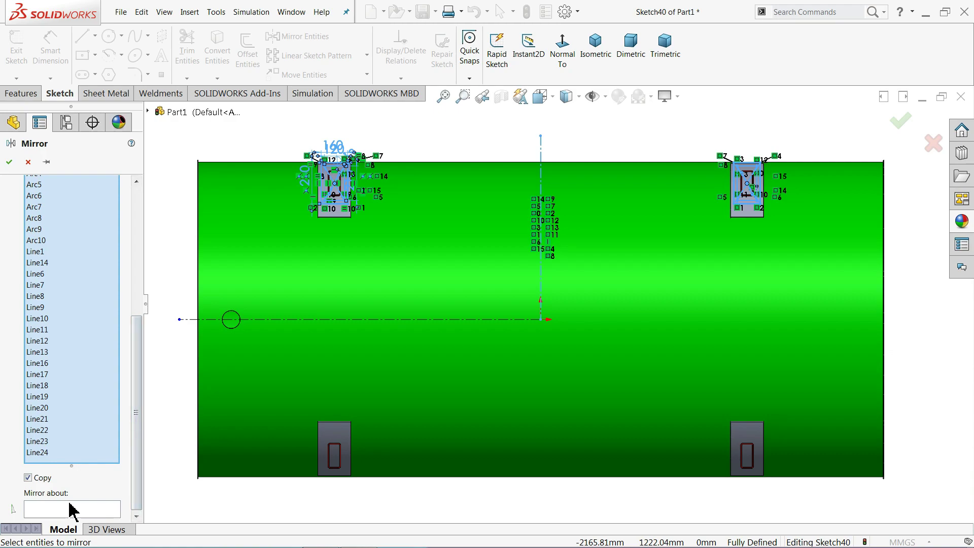
click(83, 515)
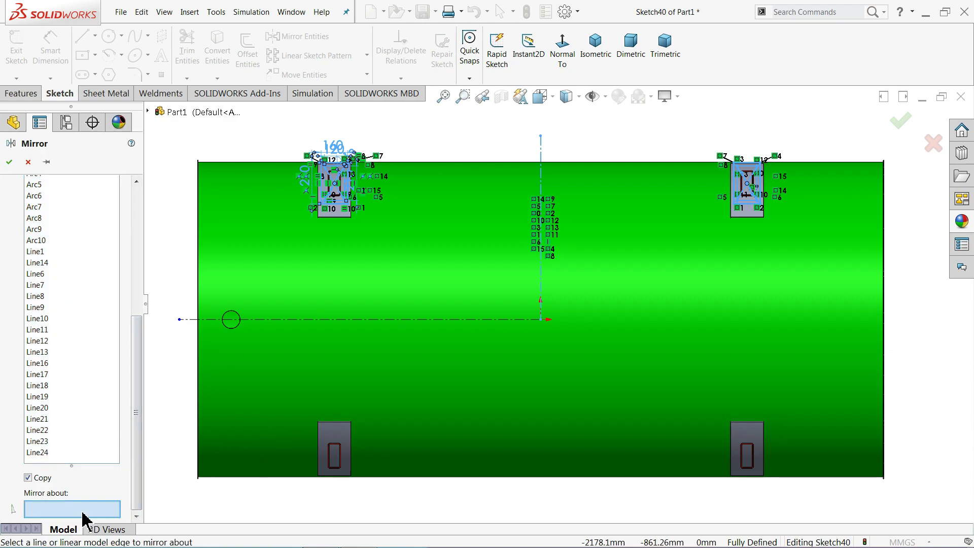
click(389, 320)
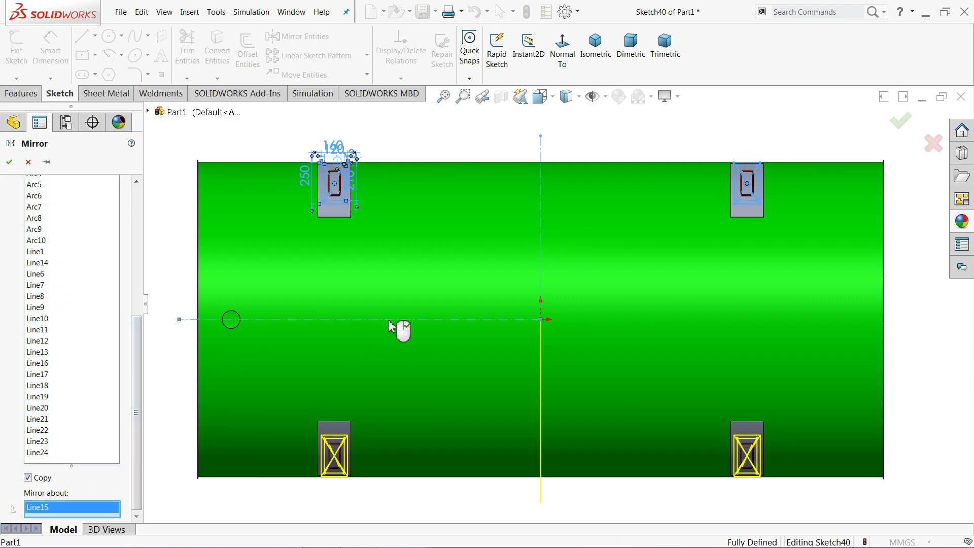
click(9, 163)
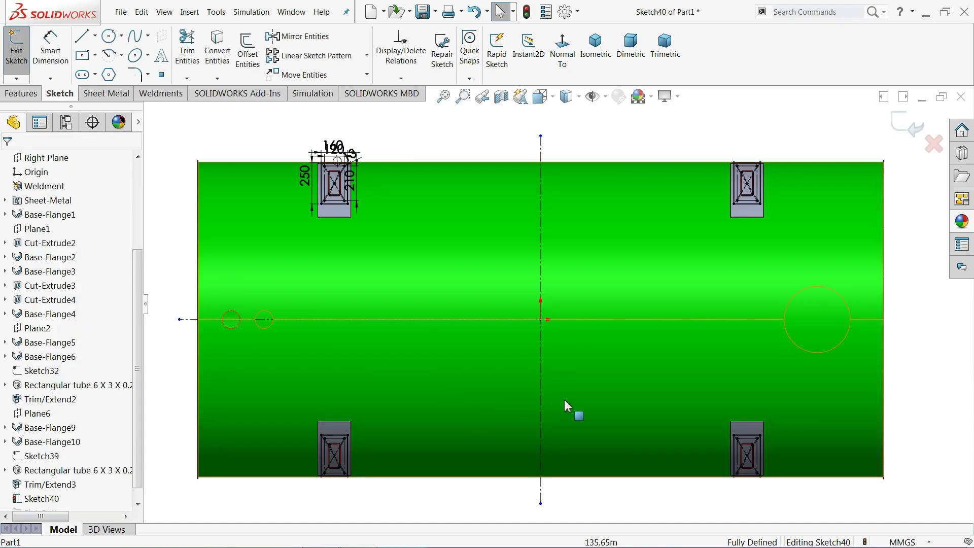
- Extrude the Sketch40 plate outlines as a 9.525 mm Blind boss
click(87, 93)
click(23, 94)
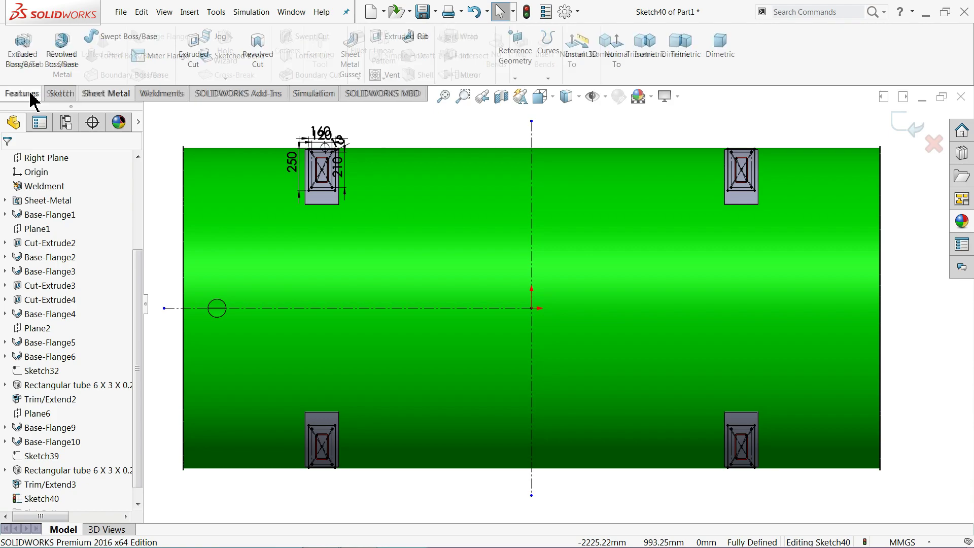
click(29, 60)
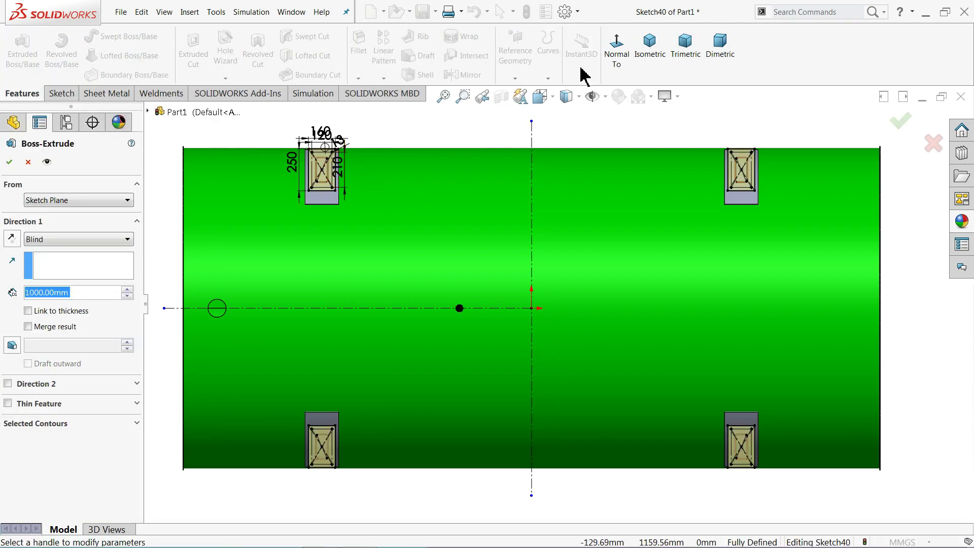
click(657, 53)
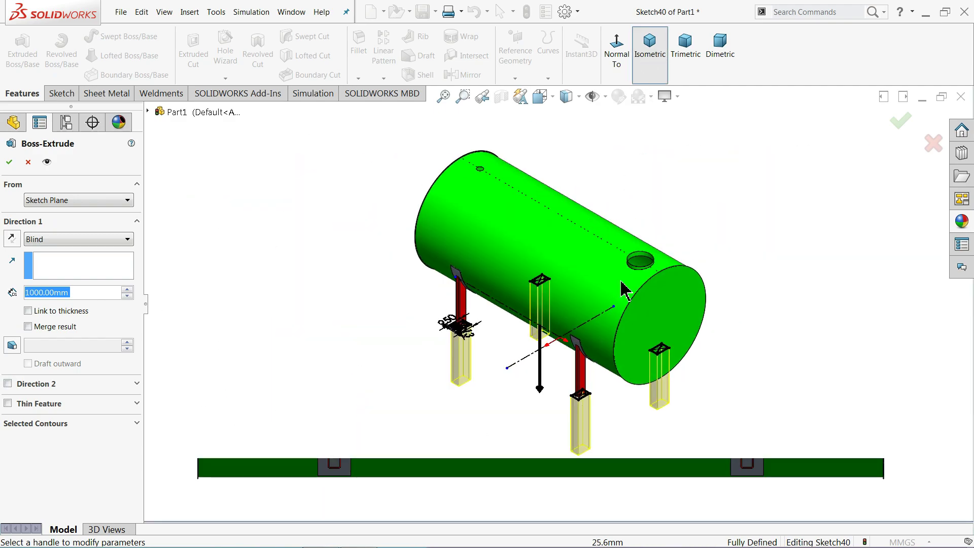
scroll(618, 423, down, 4)
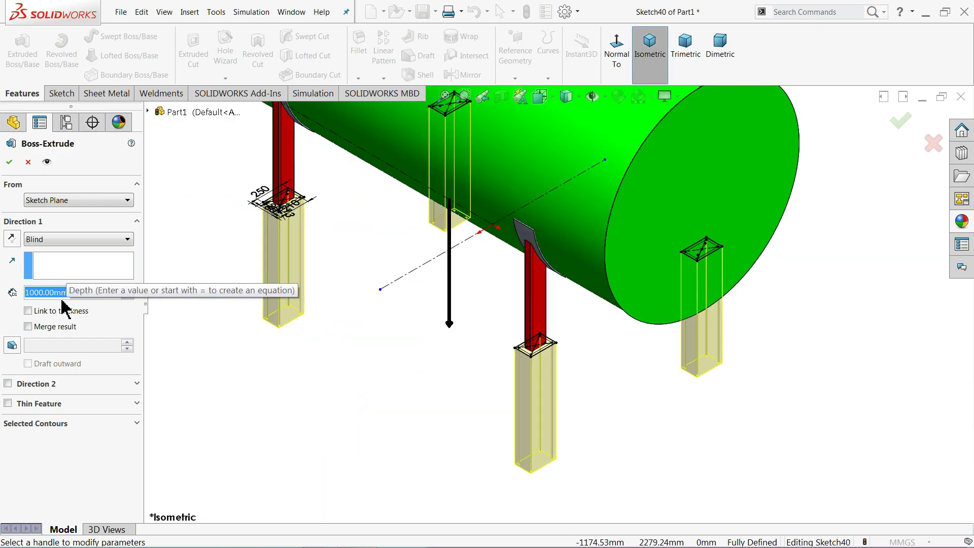
text(9.525)
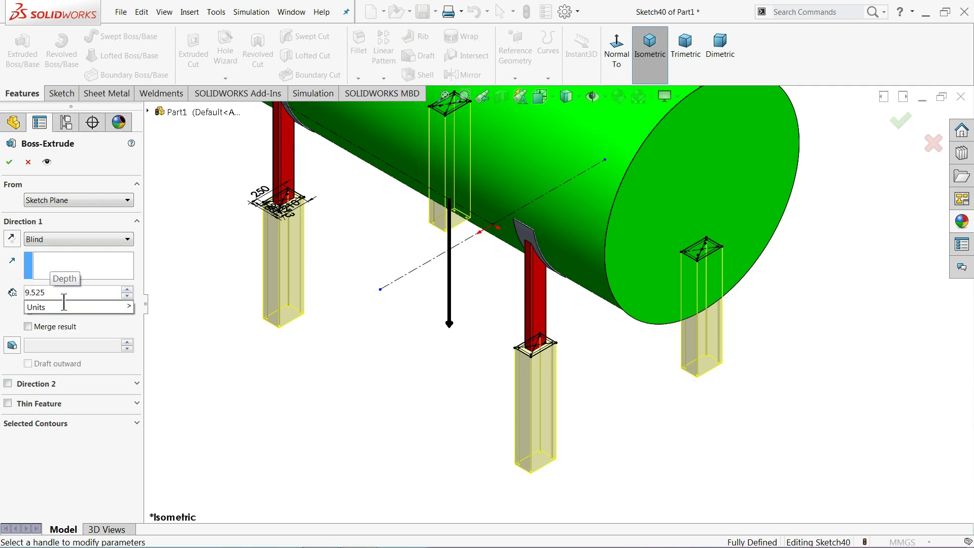
key(Return)
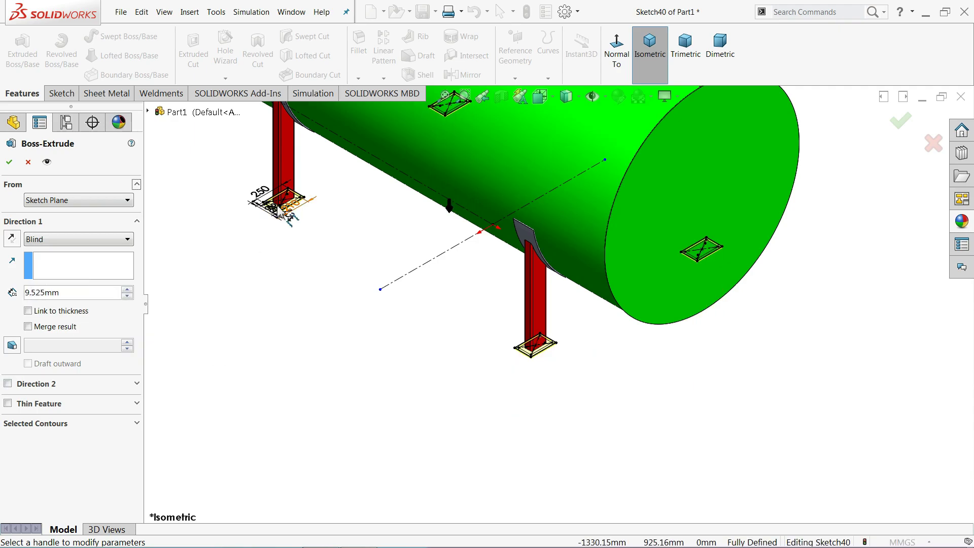
scroll(291, 218, down, 3)
scroll(424, 257, down, 2)
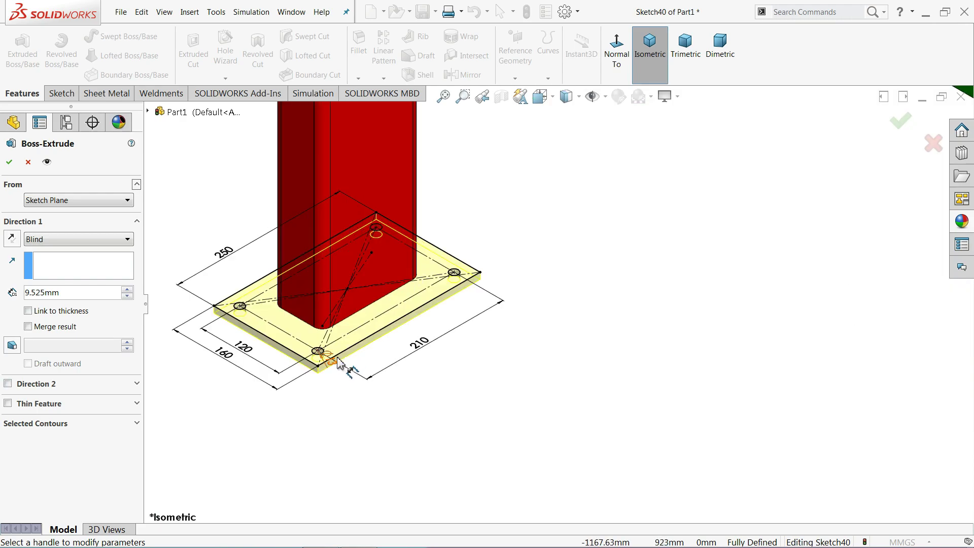
click(13, 164)
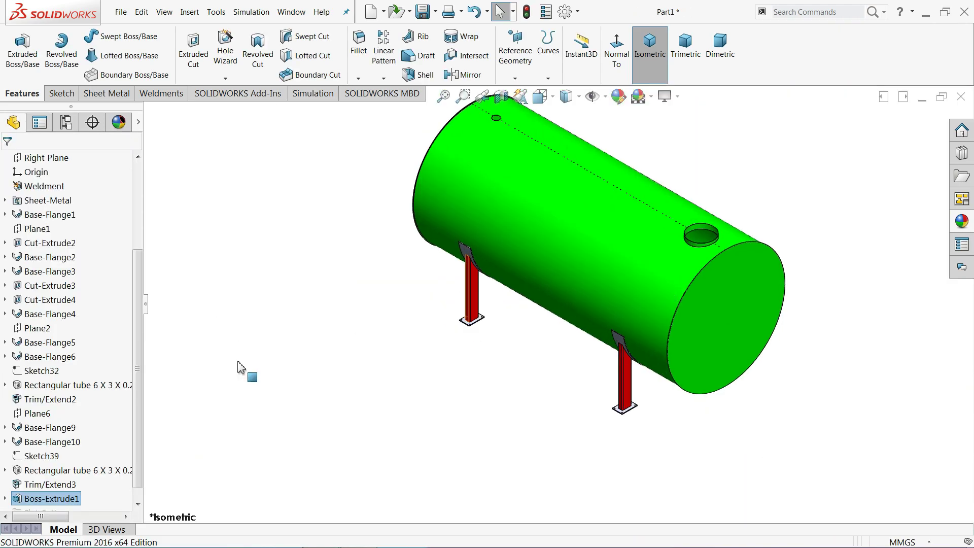
- Give the Boss-Extrude1 base plates under the legs a yellow appearance
scroll(126, 450, down, 1)
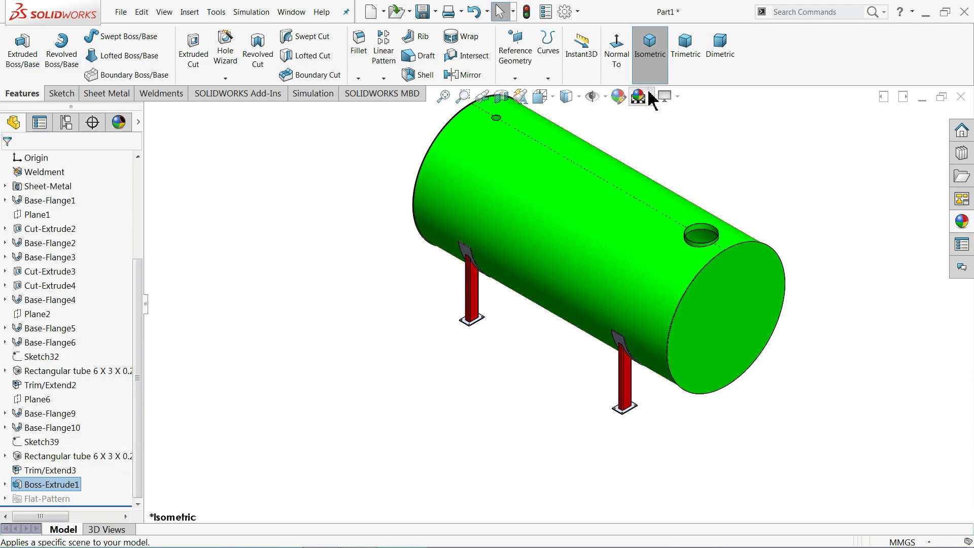
click(625, 105)
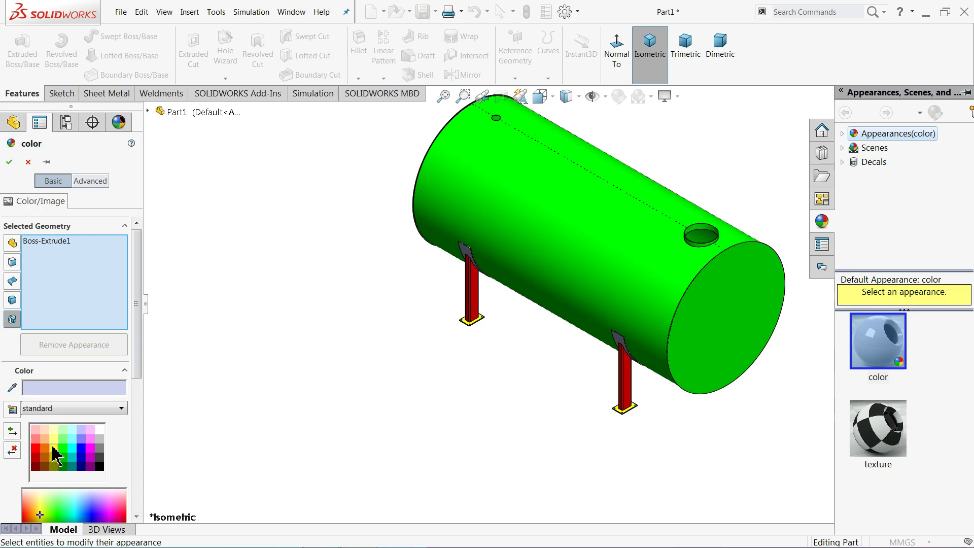
click(54, 448)
click(10, 161)
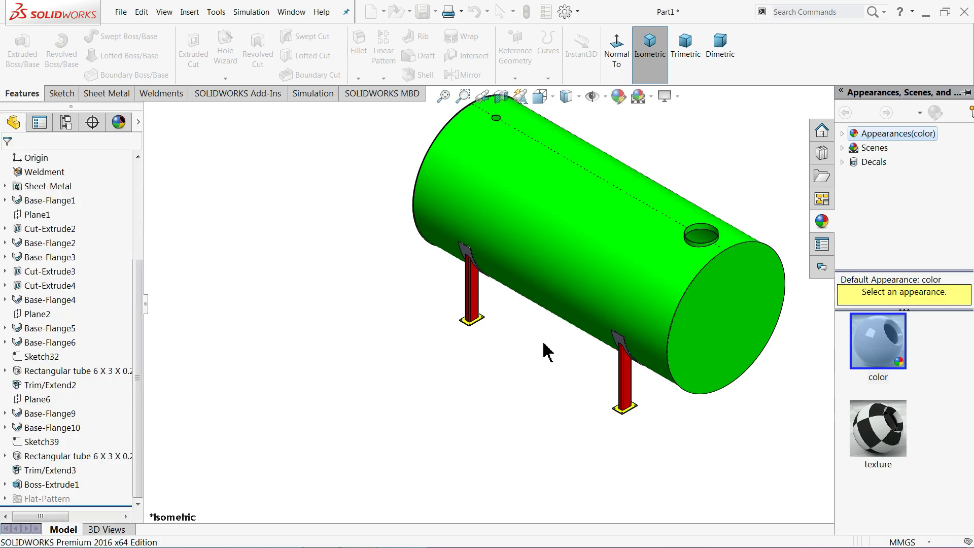
- Select the rear leg's curved saddle face and scroll through the feature tree
scroll(642, 348, down, 3)
scroll(609, 337, down, 2)
click(555, 320)
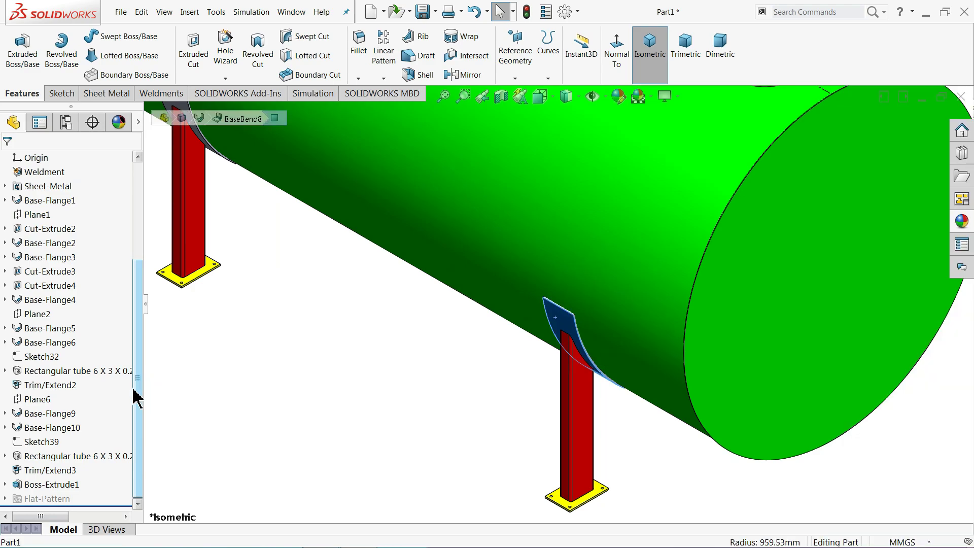
mouse_move(137, 398)
mouse_down()
mouse_move(141, 386)
mouse_move(135, 424)
mouse_up()
scroll(446, 321, up, 3)
scroll(348, 191, down, 3)
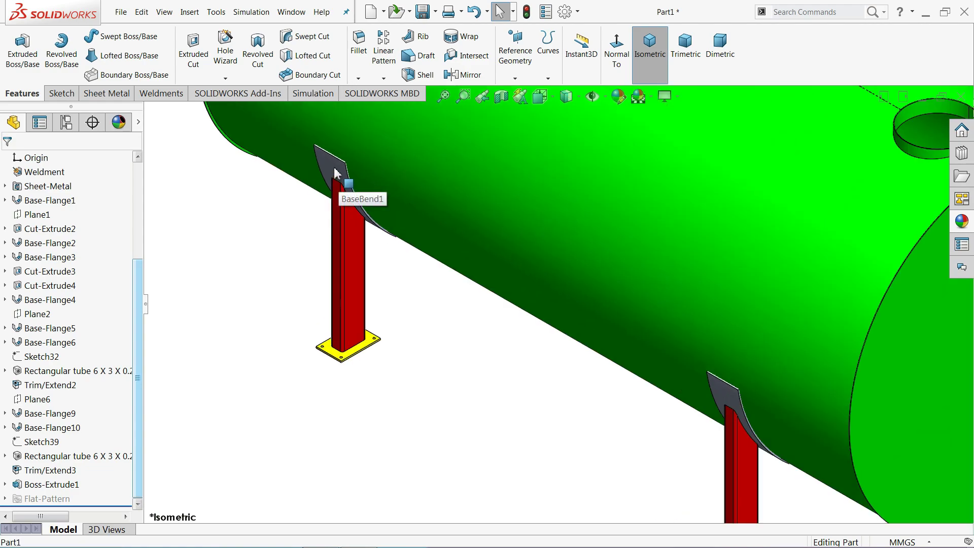
- Select the Base-Flange9 and Base-Flange10 saddles and choose dark grey (64, 64, 64)
click(40, 404)
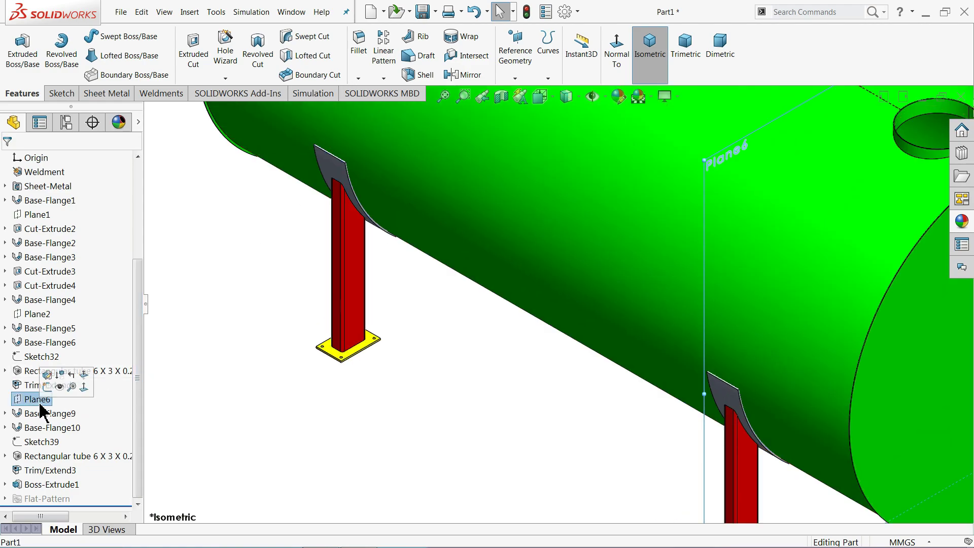
click(40, 413)
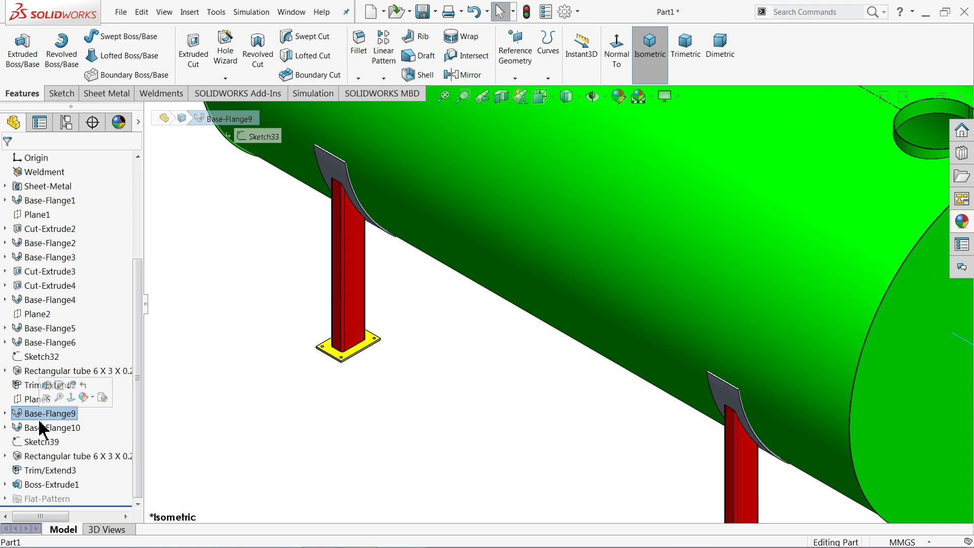
ctrl+click(40, 429)
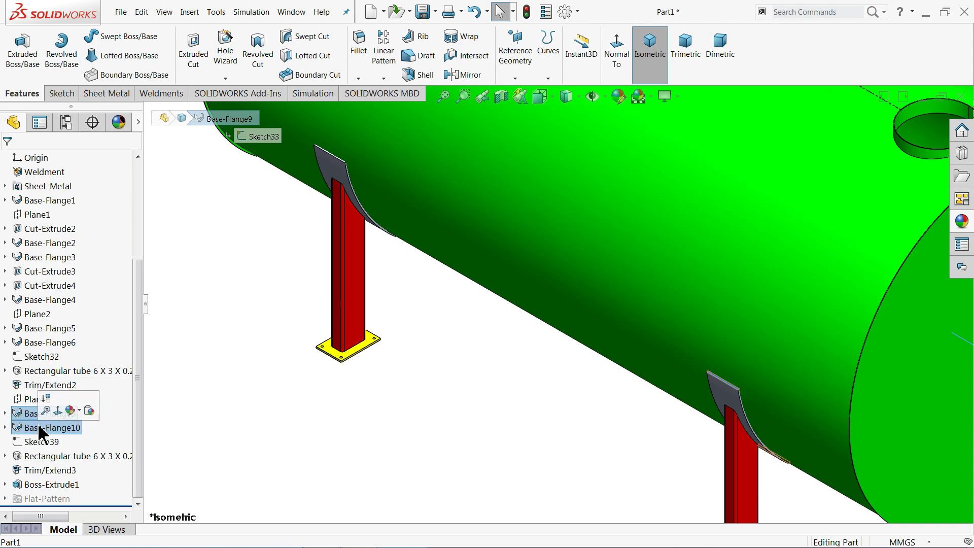
key(f)
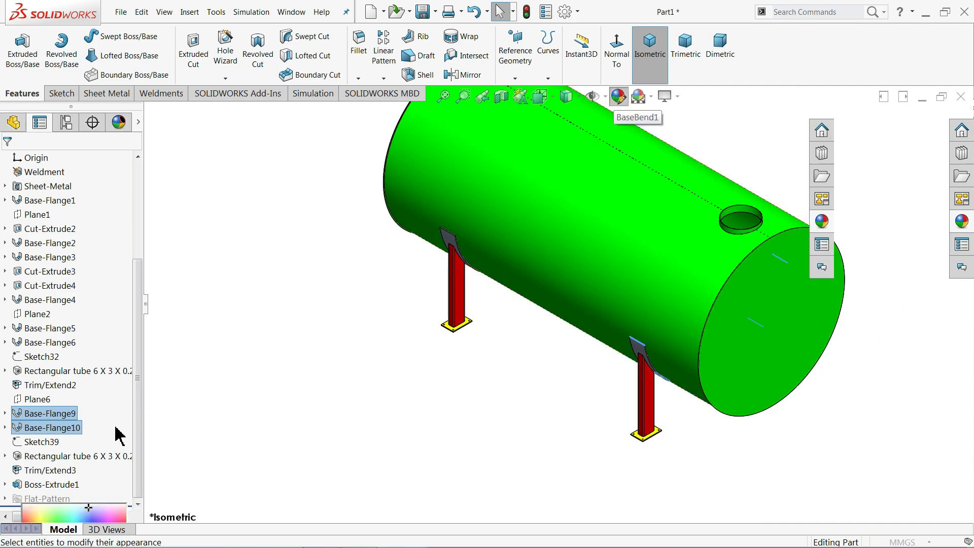
click(98, 449)
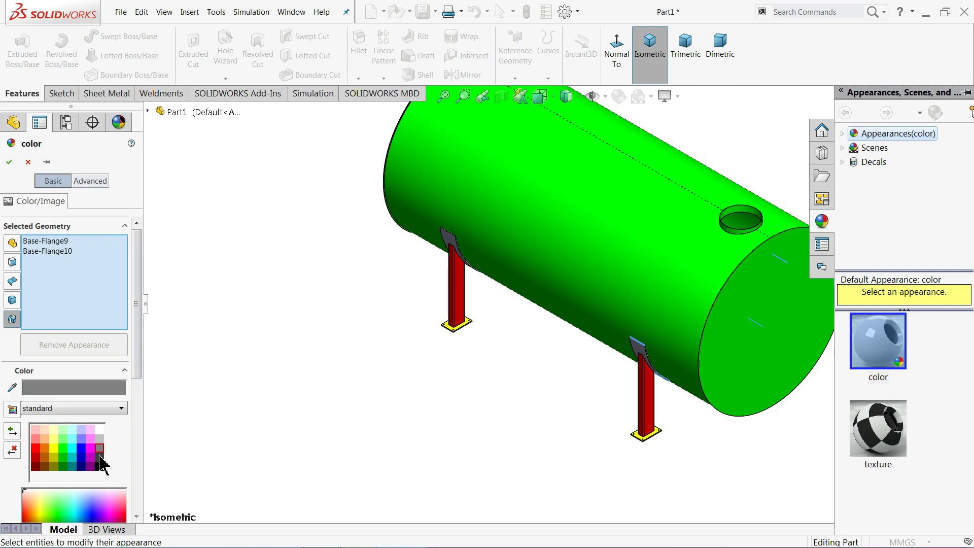
click(99, 457)
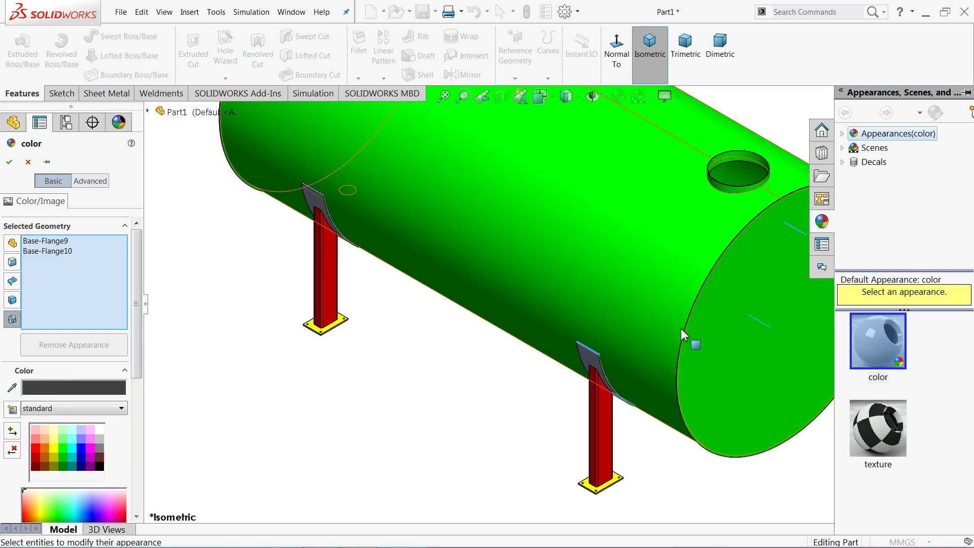
- Add the four saddle bend faces to the dark grey colouring and apply it
scroll(688, 339, down, 3)
click(571, 355)
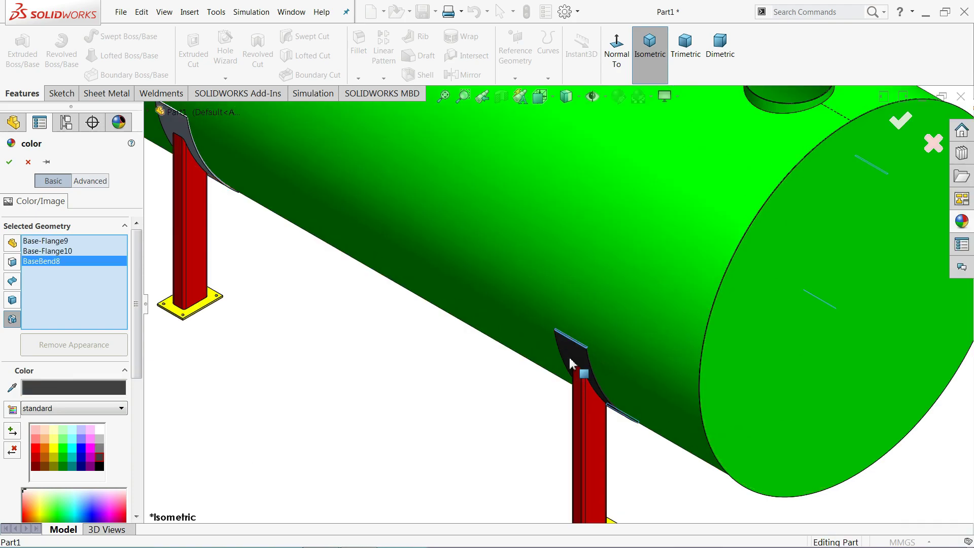
scroll(558, 330, up, 3)
click(337, 198)
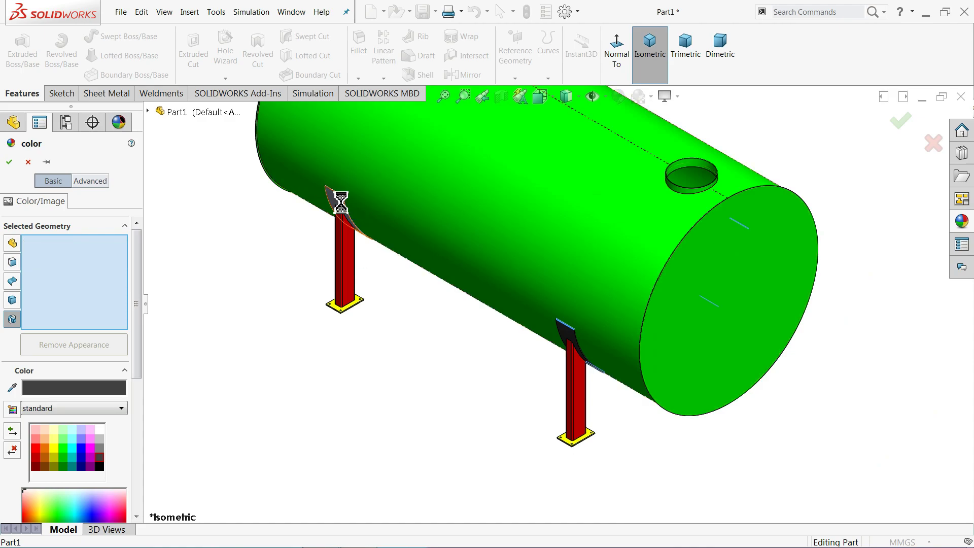
scroll(558, 274, up, 3)
mouse_move(594, 290)
middle_down()
mouse_move(767, 263)
mouse_move(639, 309)
mouse_move(645, 265)
middle_up()
scroll(610, 236, down, 3)
click(610, 237)
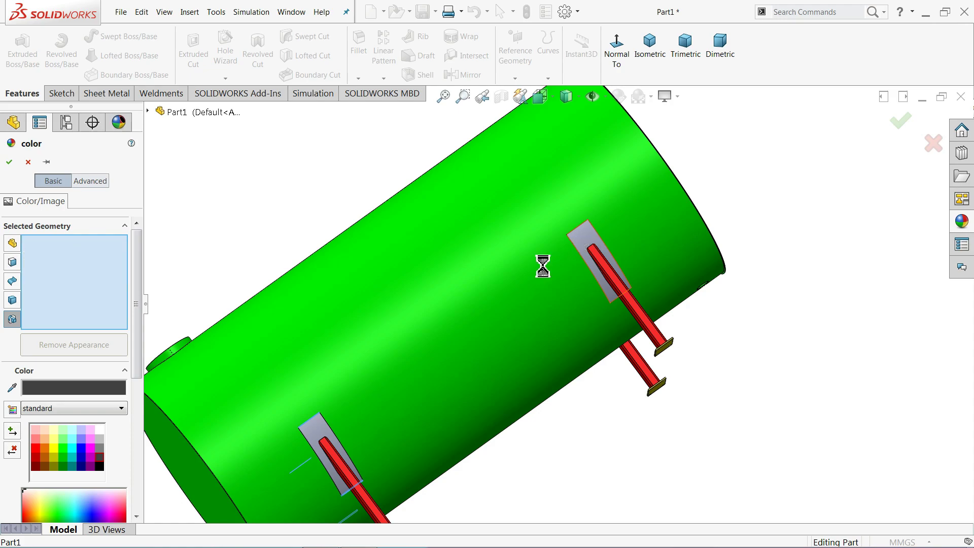
click(319, 432)
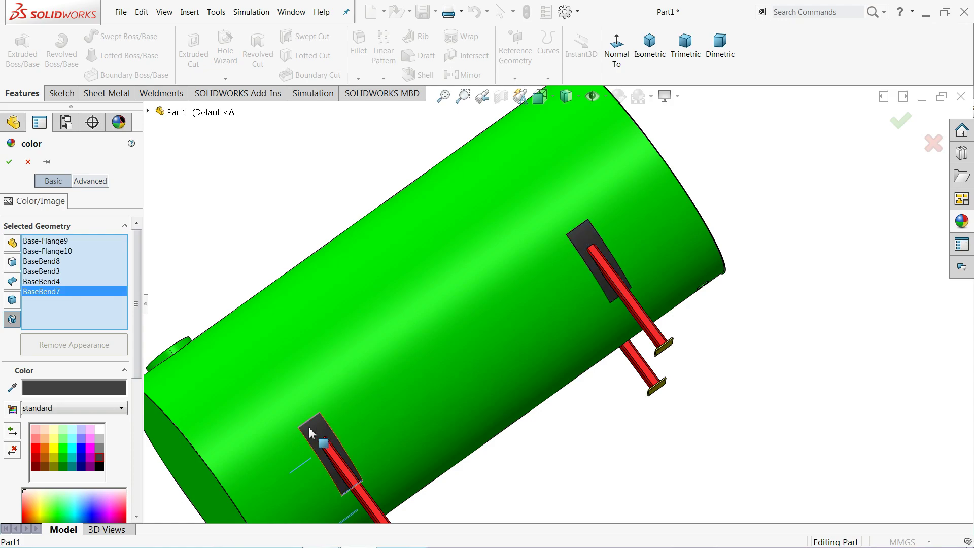
drag(136, 352, 134, 402)
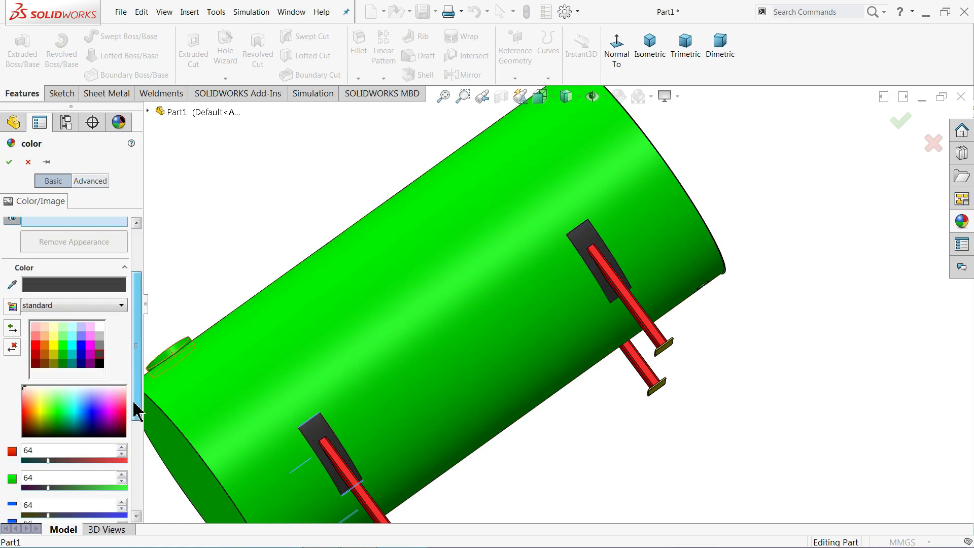
click(10, 162)
click(649, 46)
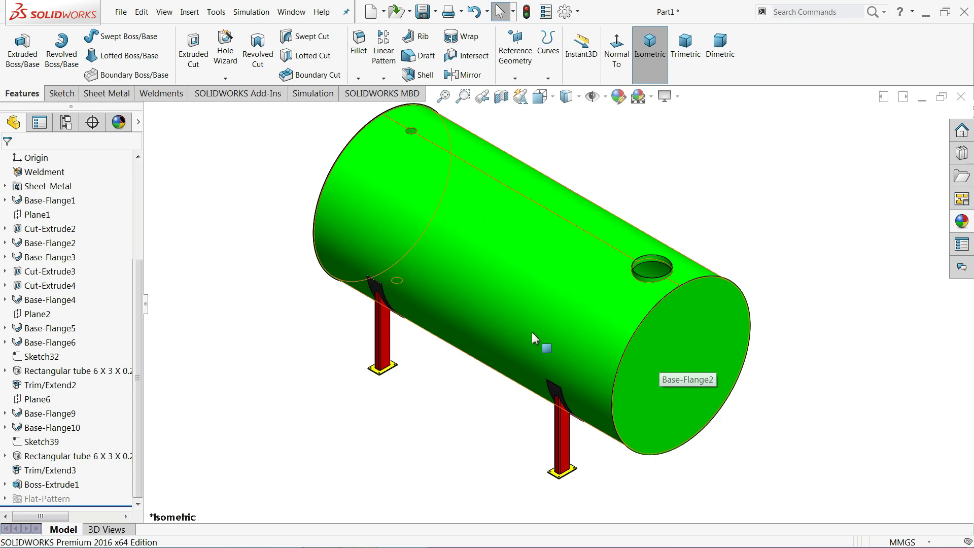
- Start a new 3D sketch using the construction Centerline tool
mouse_move(543, 341)
middle_down()
mouse_move(571, 276)
mouse_move(592, 262)
mouse_move(561, 309)
middle_up()
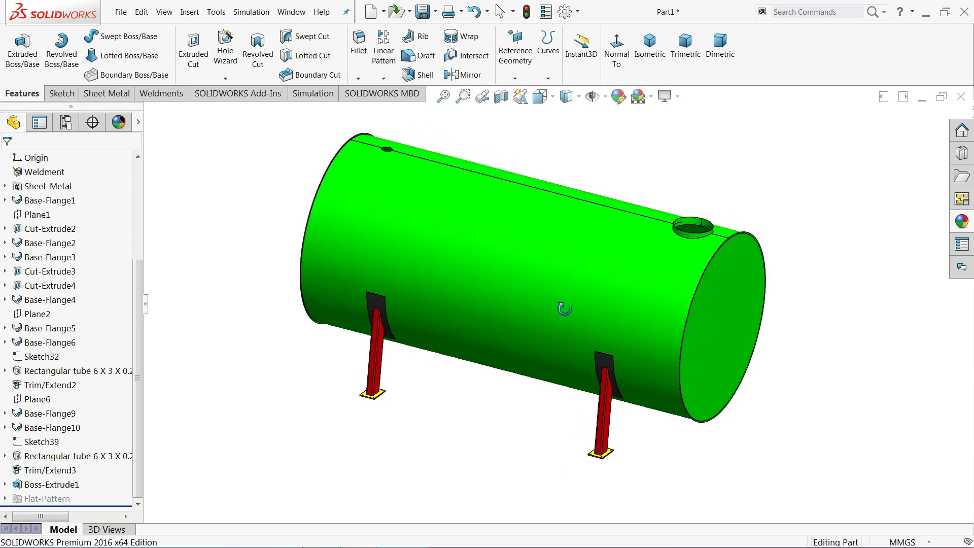
scroll(583, 402, down, 5)
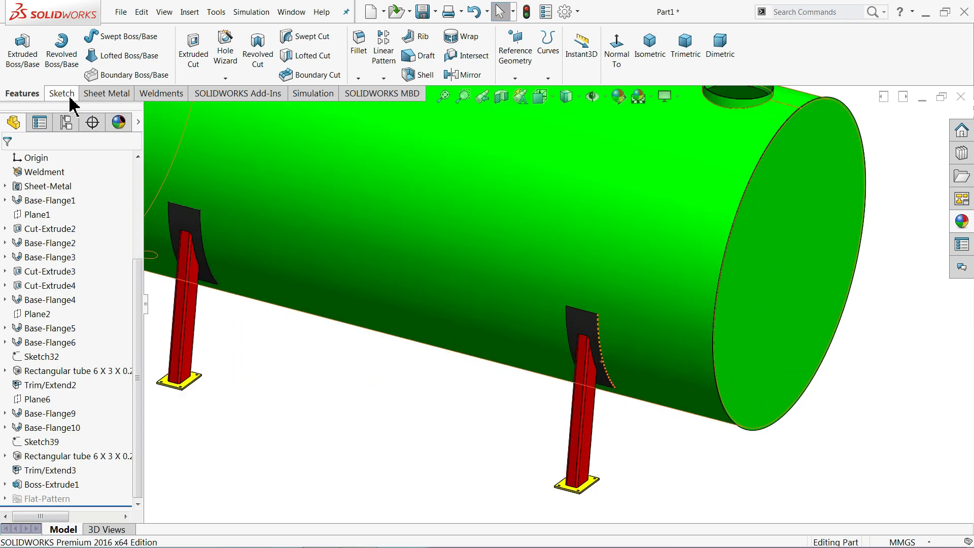
click(148, 96)
click(25, 58)
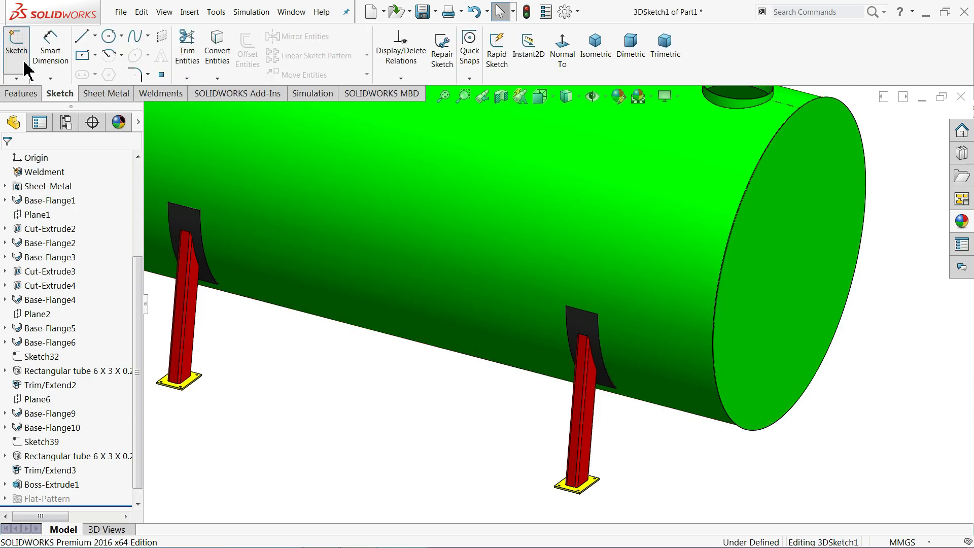
click(95, 36)
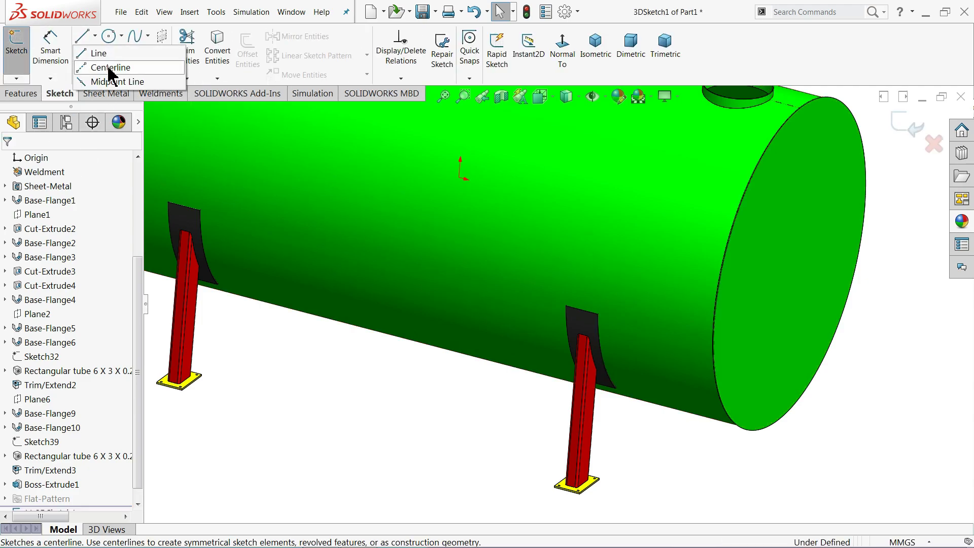
click(108, 68)
- Draw a centerline up the first leg from its base plate to its top
scroll(228, 282, down, 2)
scroll(325, 373, up, 2)
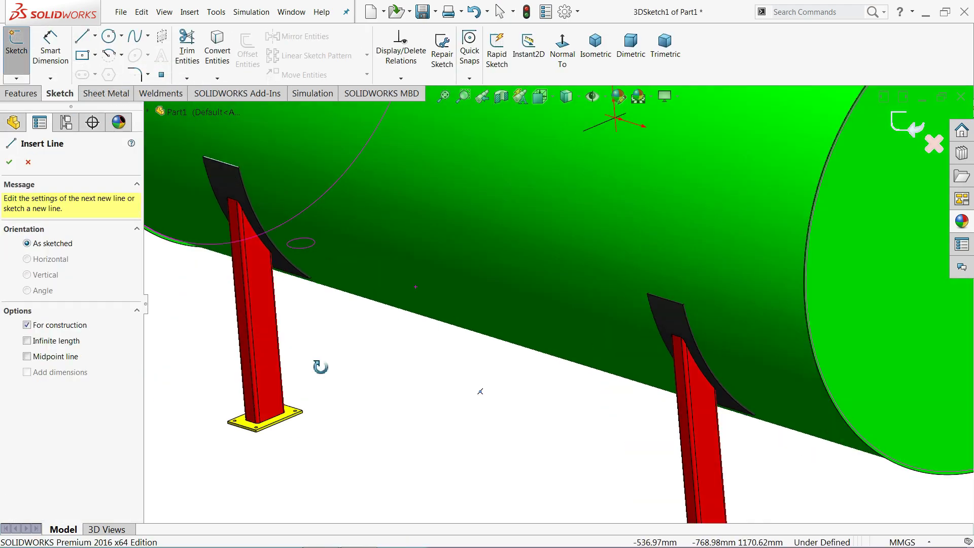
scroll(317, 391, down, 4)
scroll(336, 417, down, 1)
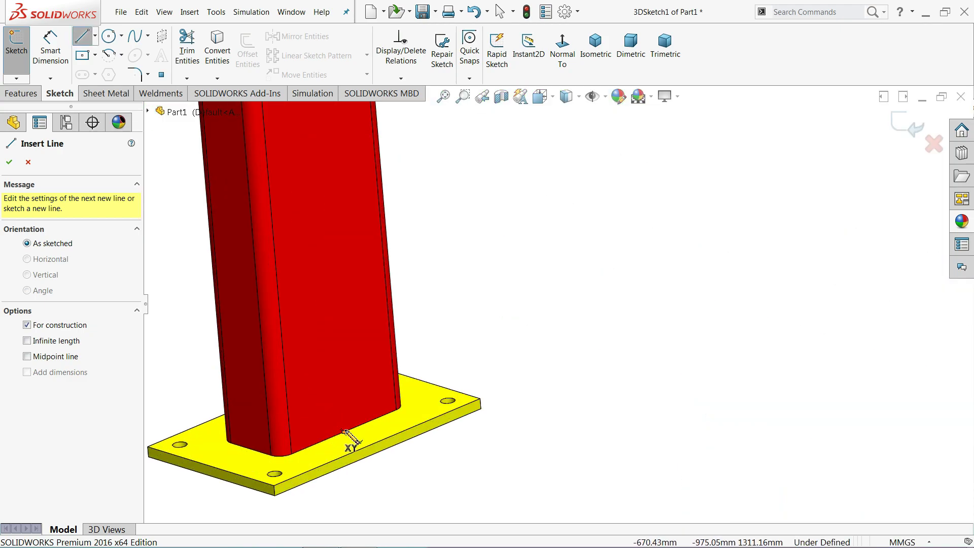
click(344, 432)
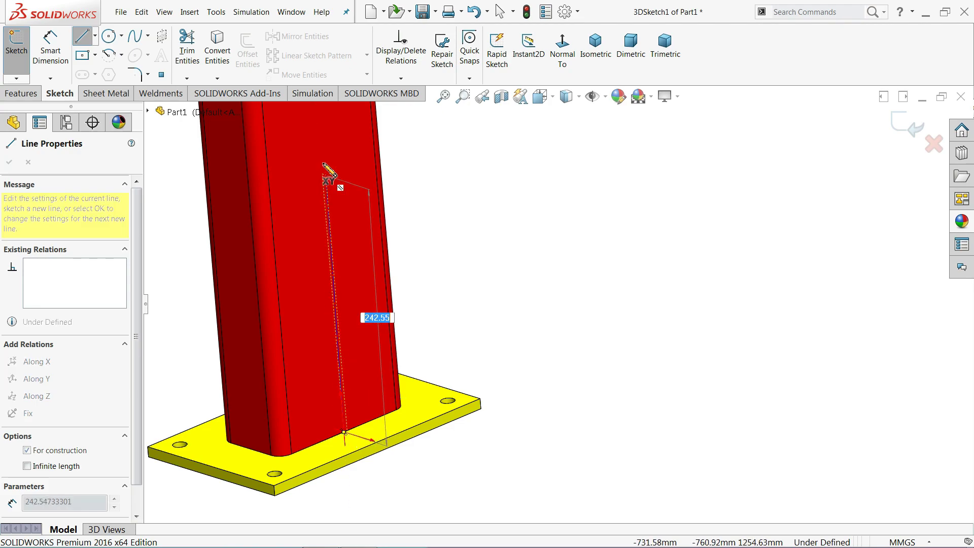
scroll(325, 165, up, 3)
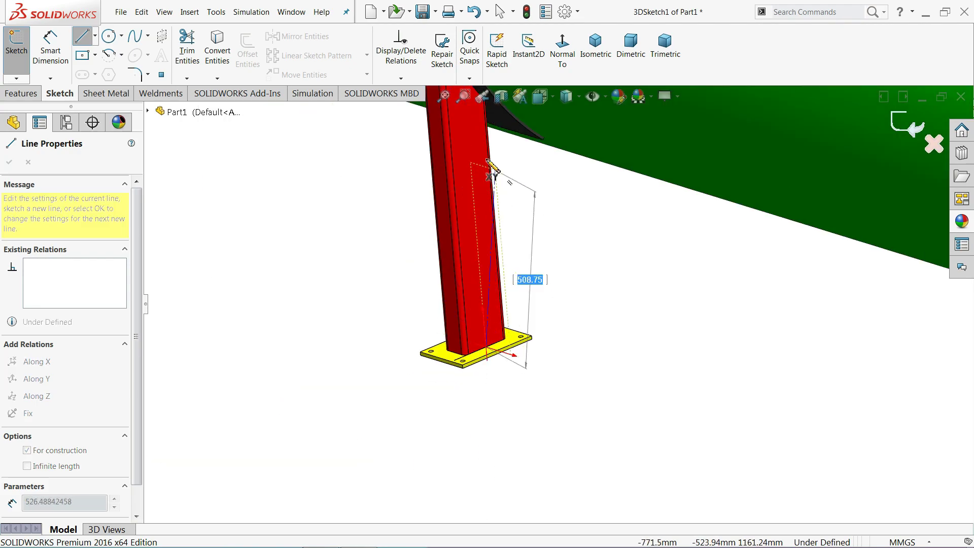
click(469, 150)
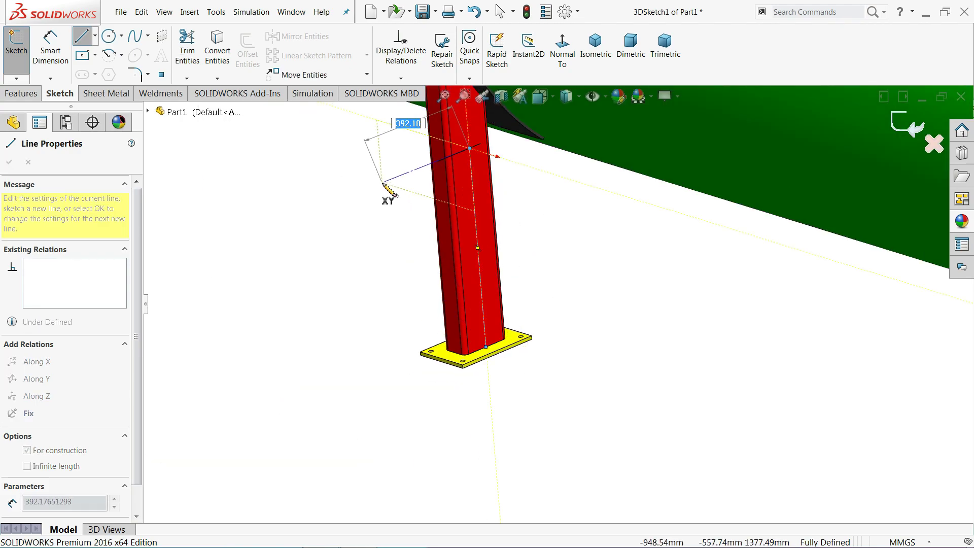
right_click(401, 192)
click(421, 211)
- Draw a centerline up the second leg from its base plate to its top
click(95, 35)
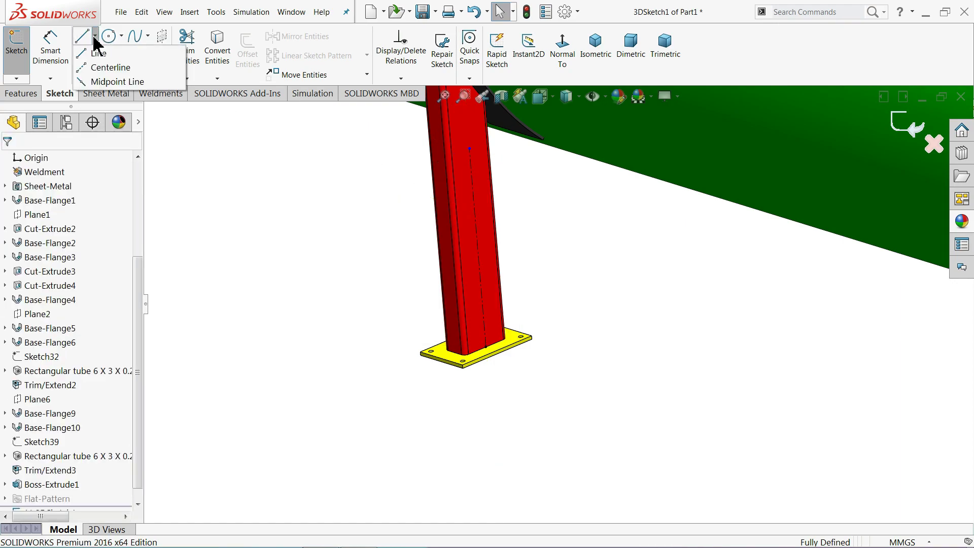
click(104, 66)
scroll(563, 295, up, 3)
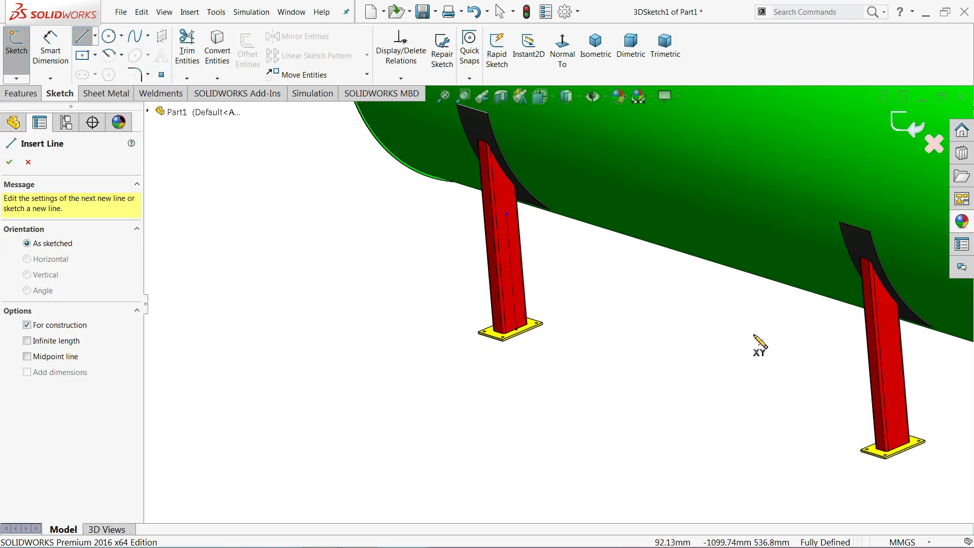
mouse_move(814, 365)
middle_down()
mouse_move(456, 397)
mouse_move(887, 391)
middle_up()
scroll(846, 405, down, 3)
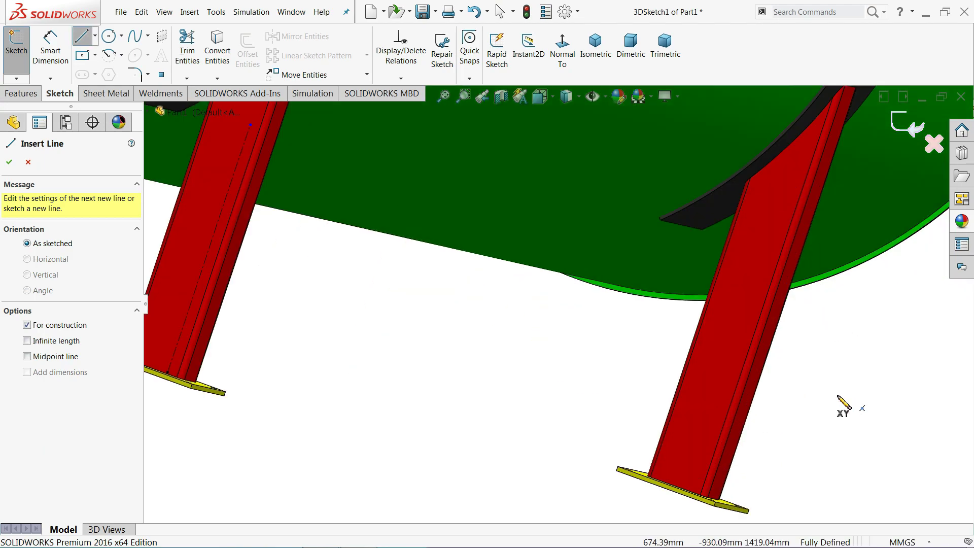
scroll(676, 435, down, 3)
scroll(675, 433, up, 3)
scroll(588, 441, down, 2)
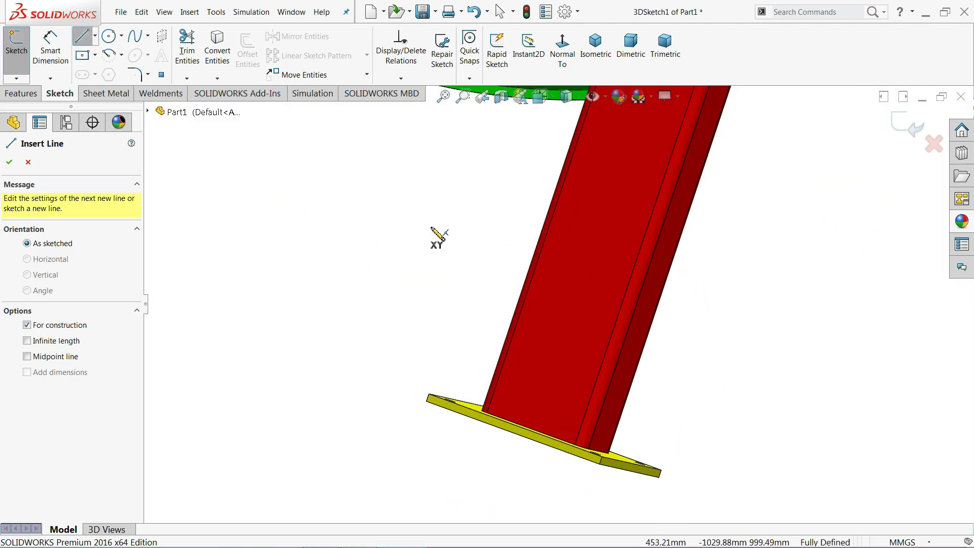
middle_drag(437, 236, 435, 257)
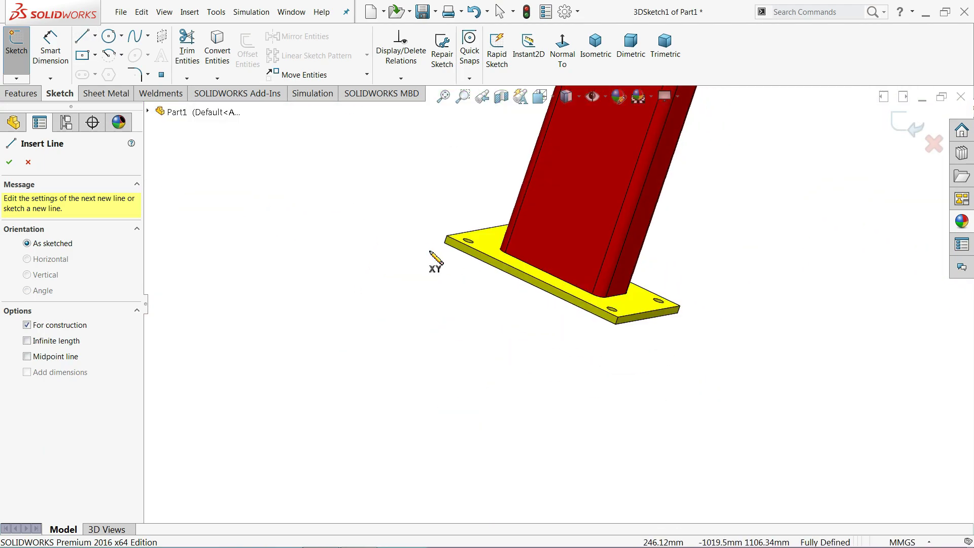
click(549, 274)
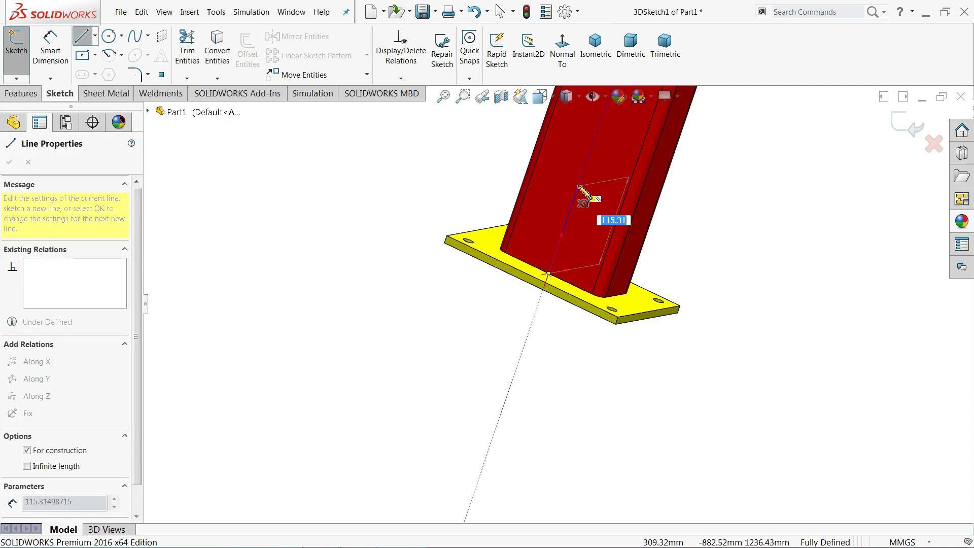
scroll(601, 203, up, 3)
scroll(600, 188, up, 2)
scroll(601, 189, down, 2)
scroll(593, 213, down, 2)
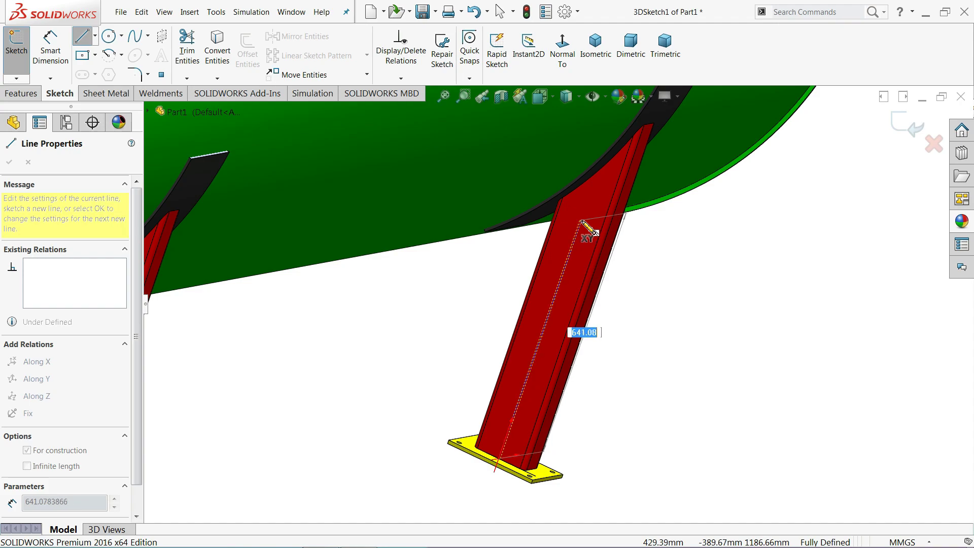
click(580, 221)
right_click(505, 256)
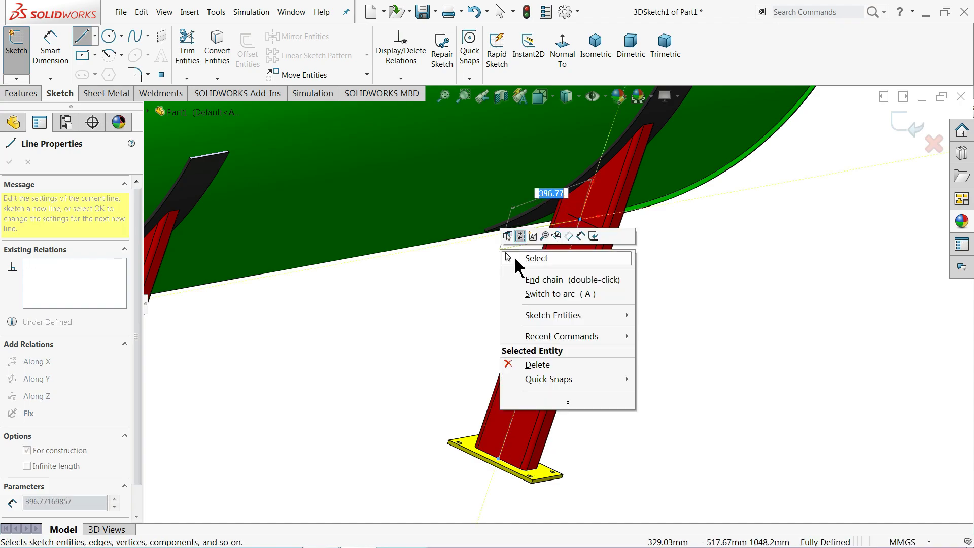
click(530, 258)
key(Escape)
- Draw a centerline up the third leg from its base plate to near its top
scroll(462, 284, up, 5)
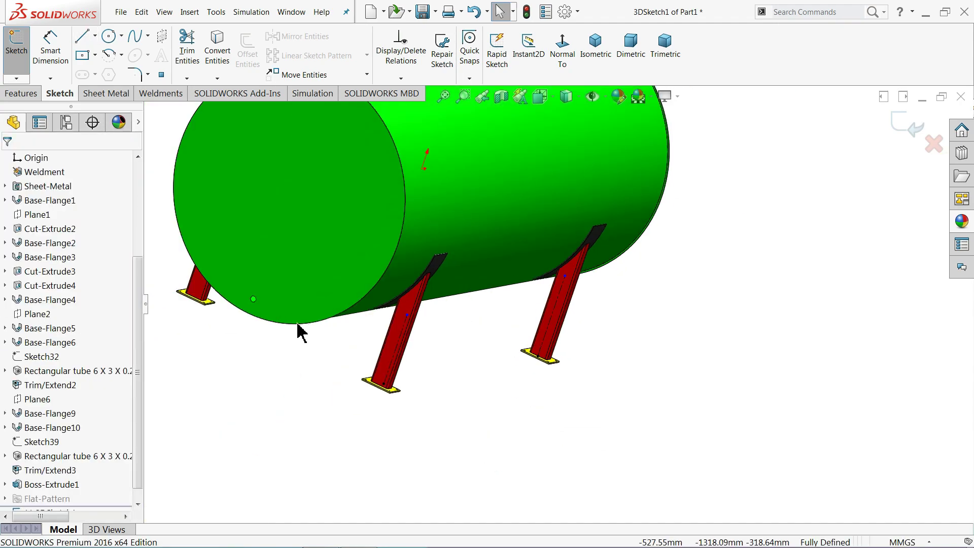
mouse_move(510, 358)
middle_down()
mouse_move(435, 330)
mouse_move(381, 282)
mouse_move(367, 297)
middle_up()
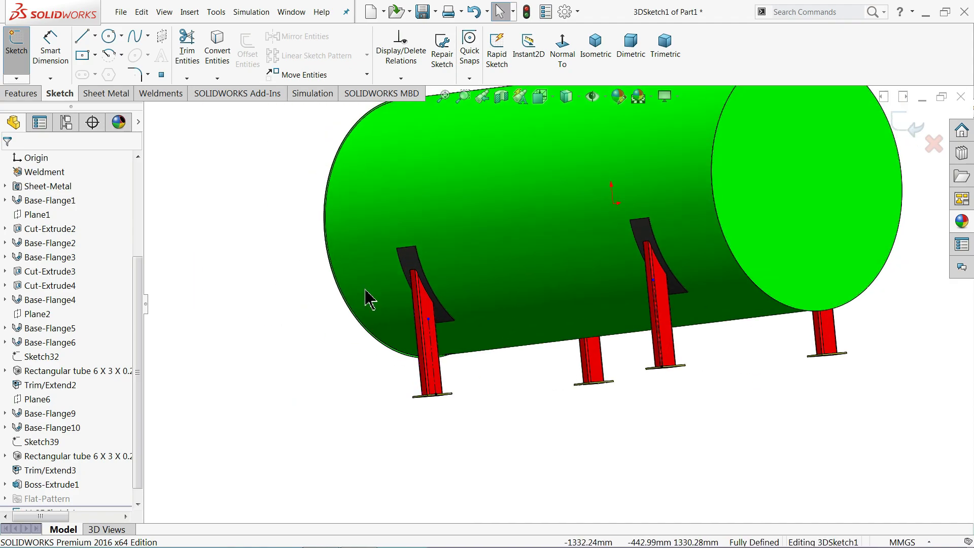
mouse_move(680, 357)
middle_down()
mouse_move(648, 348)
mouse_move(600, 408)
mouse_move(666, 388)
middle_up()
scroll(692, 294, down, 2)
scroll(677, 283, down, 2)
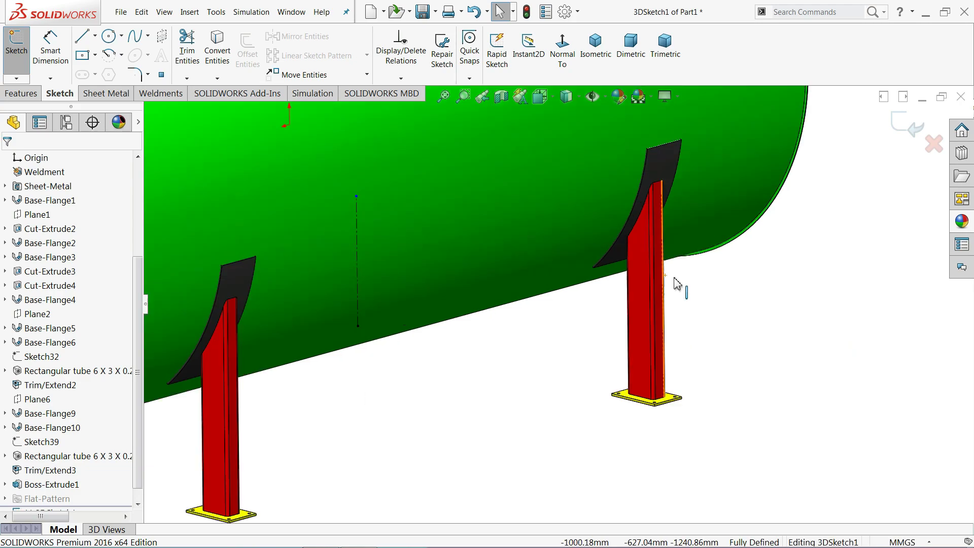
scroll(649, 305, down, 2)
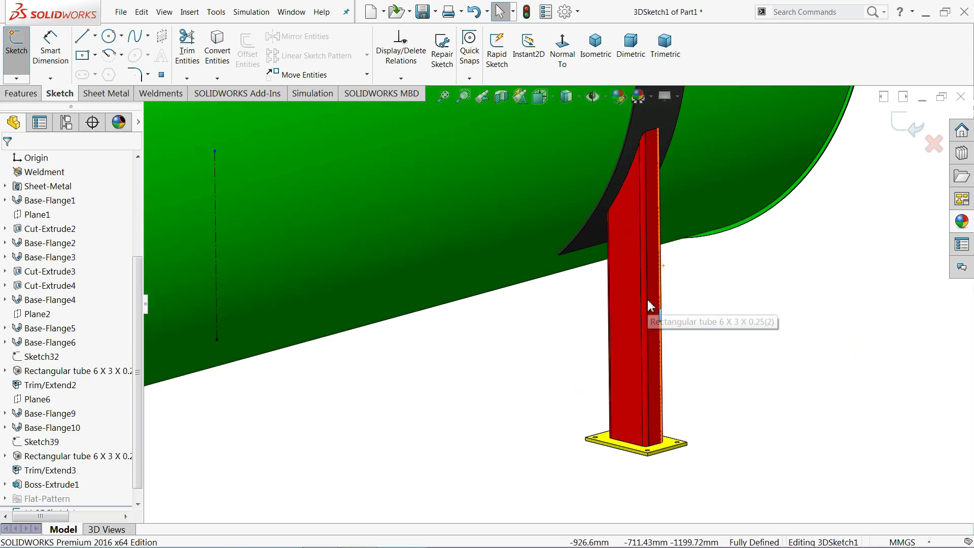
click(96, 36)
click(87, 67)
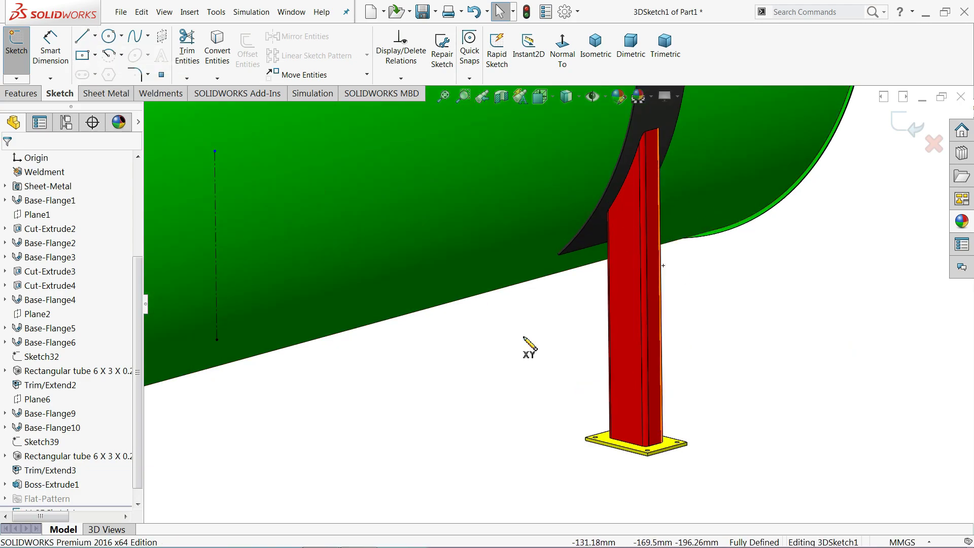
click(628, 444)
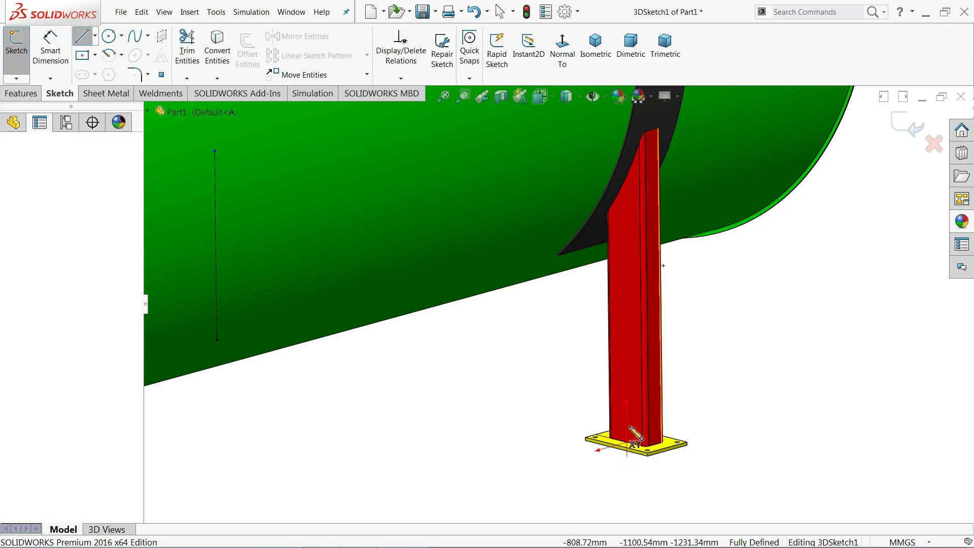
click(624, 217)
right_click(634, 219)
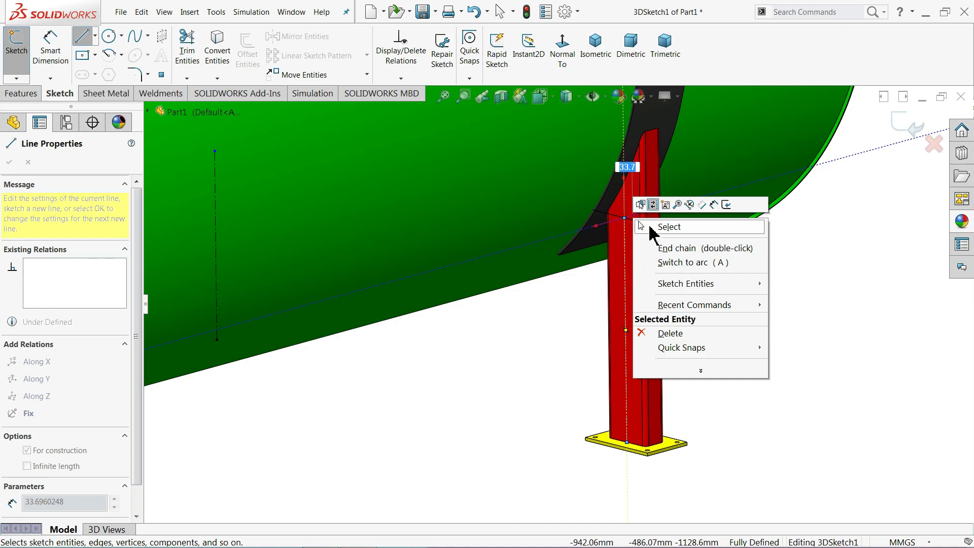
click(650, 227)
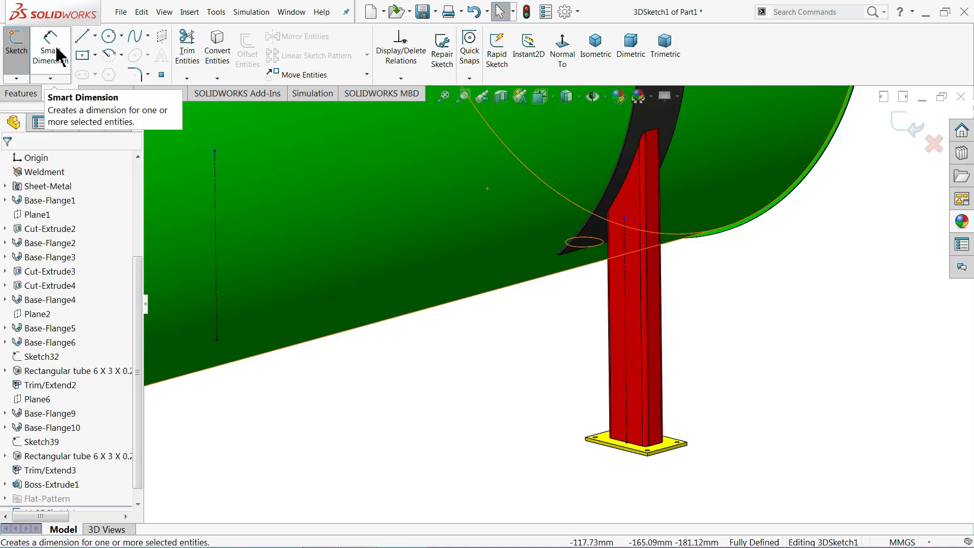
- Draw a centerline from the fourth leg's base plate partway up the red leg
click(95, 36)
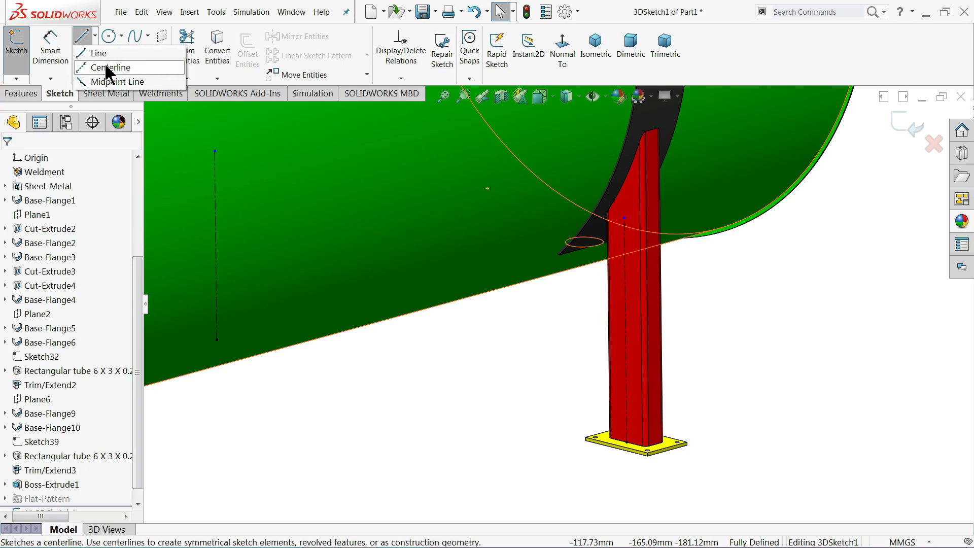
click(108, 68)
scroll(669, 239, up, 5)
scroll(641, 257, up, 5)
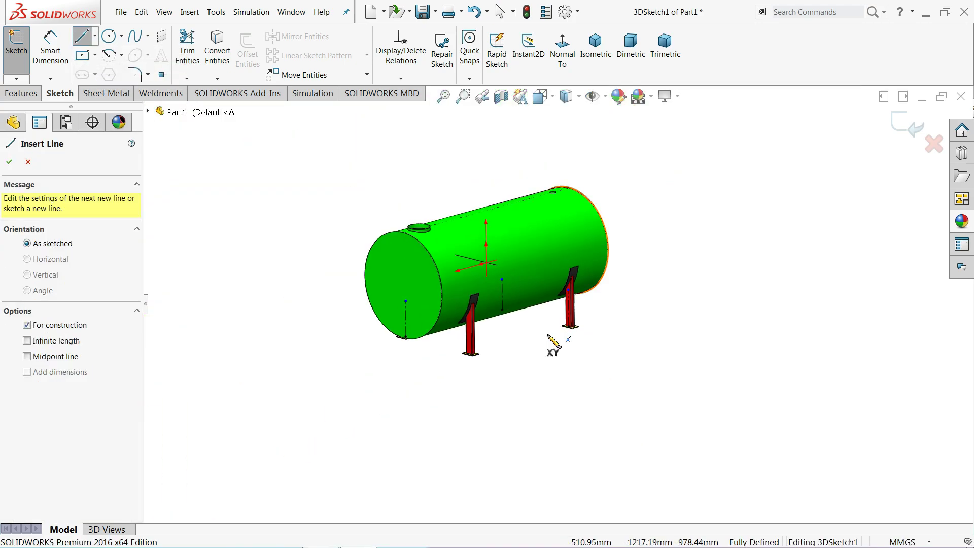
middle_drag(539, 331, 459, 340)
scroll(459, 339, down, 3)
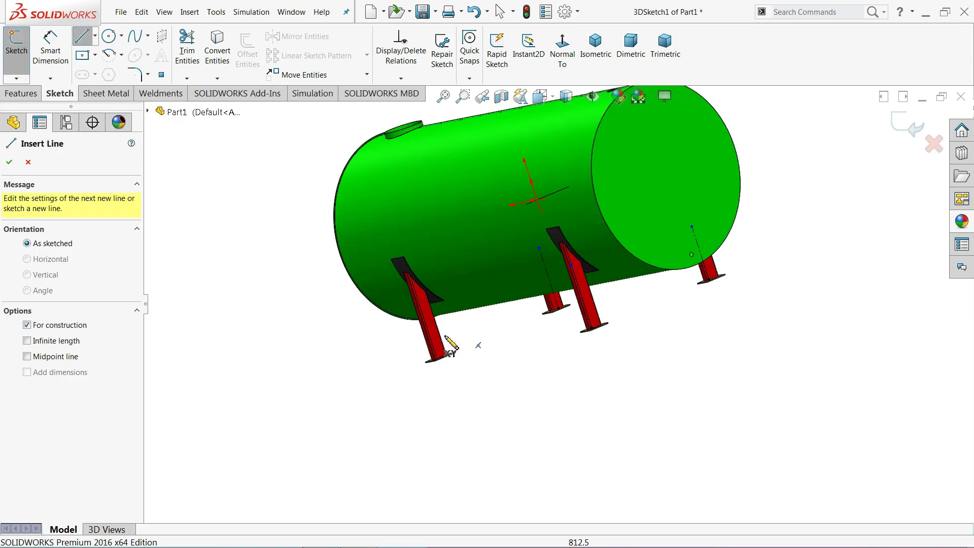
scroll(463, 333, down, 5)
scroll(481, 413, down, 2)
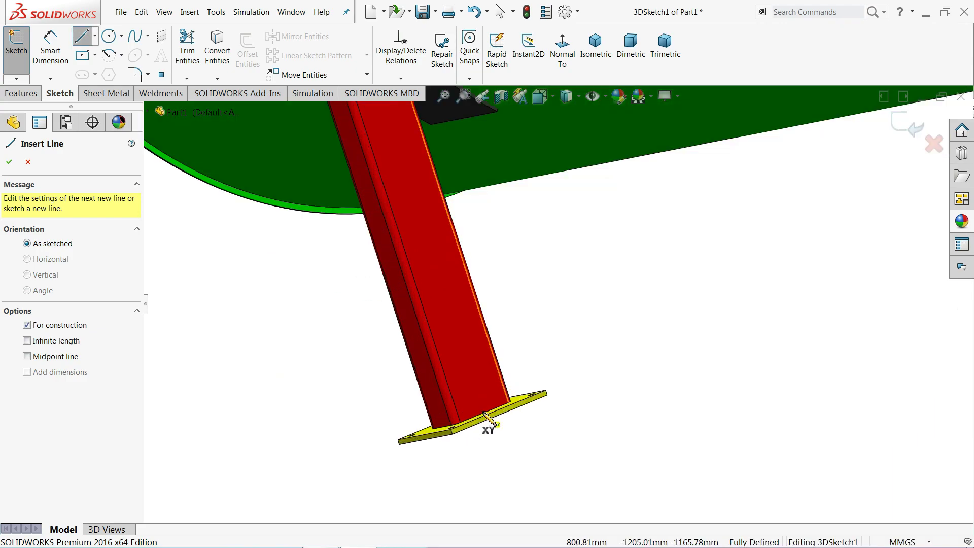
click(485, 414)
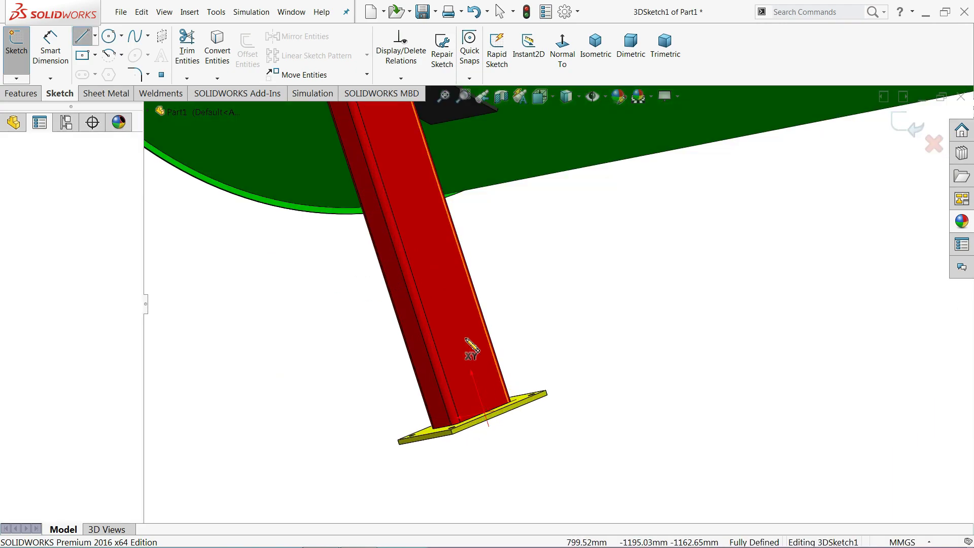
click(399, 144)
right_click(539, 260)
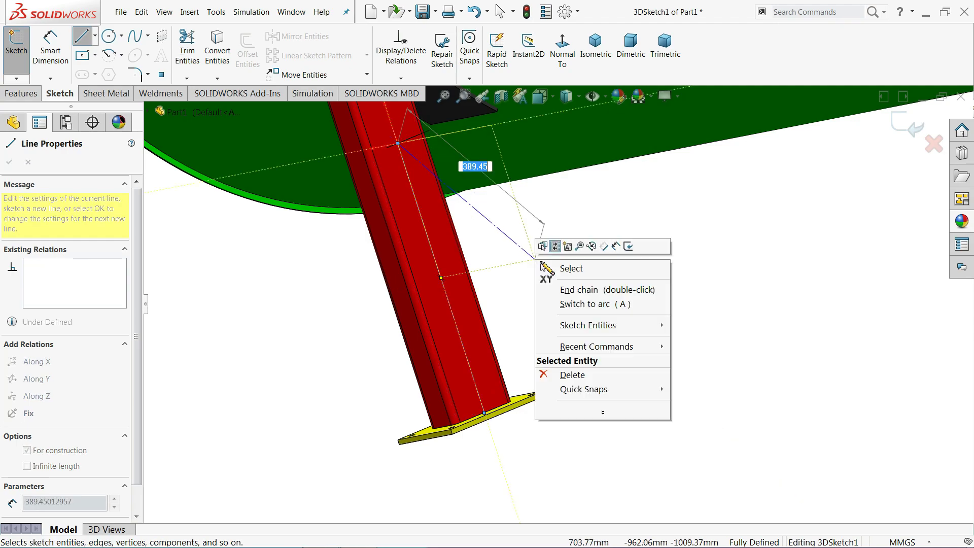
click(568, 269)
scroll(639, 256, up, 4)
scroll(629, 252, up, 4)
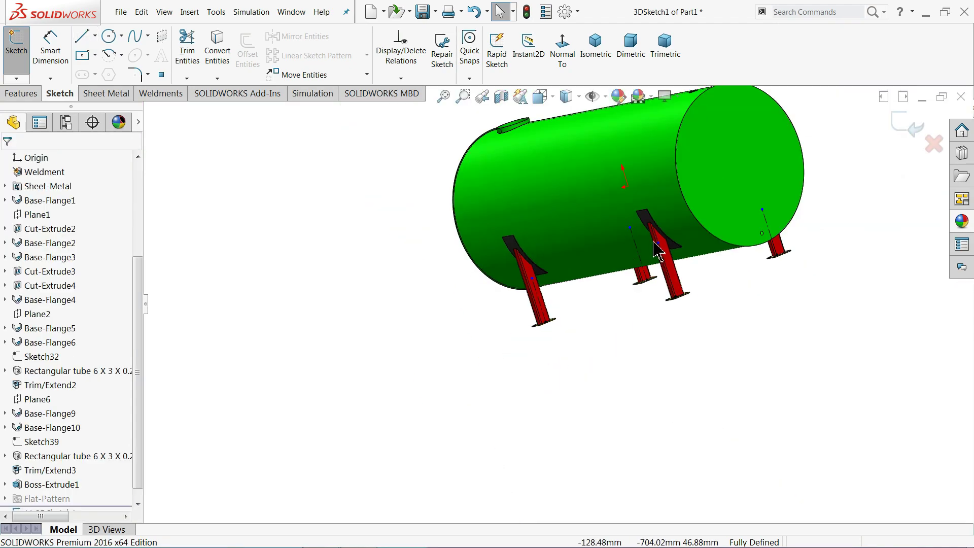
- Make the four leg centerlines equal and dimension the front leg line to 385 mm
drag(843, 142, 428, 348)
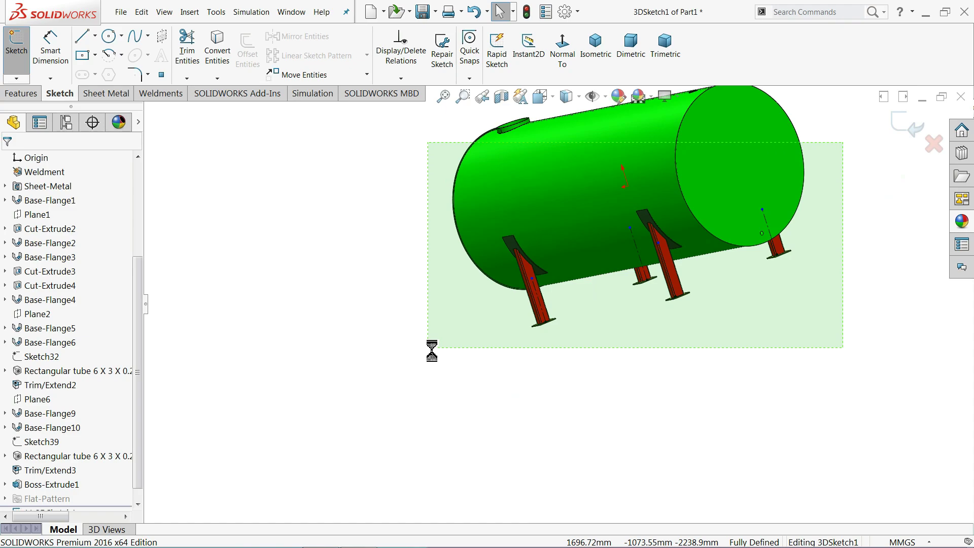
click(518, 307)
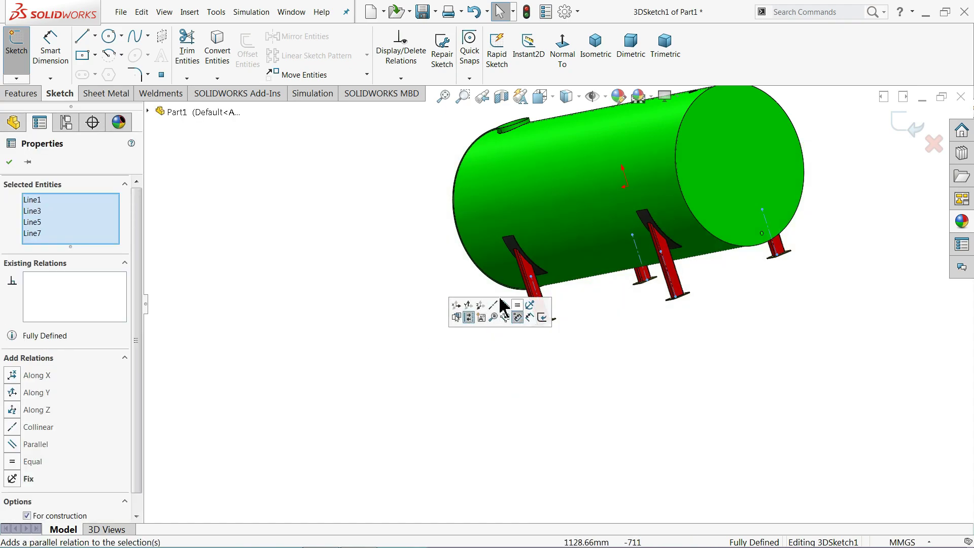
click(385, 225)
click(51, 51)
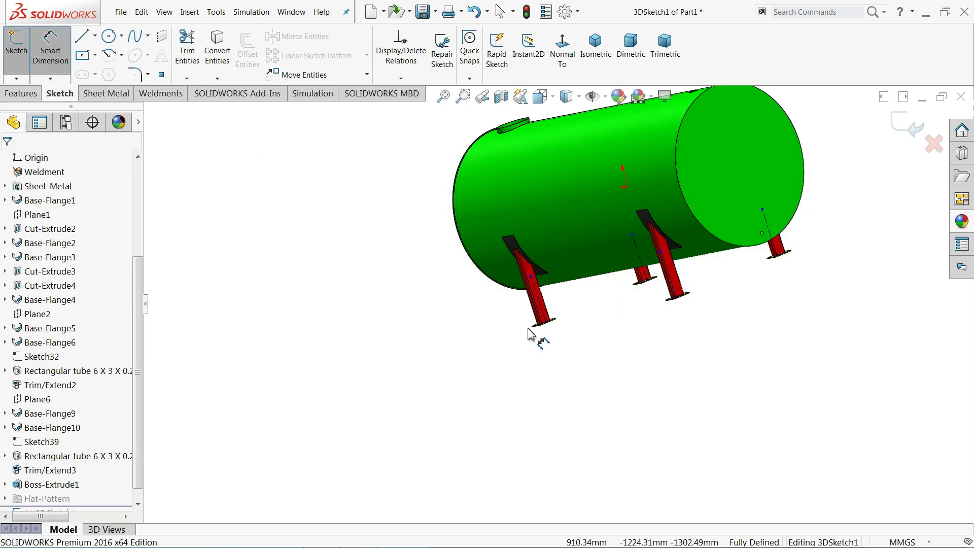
scroll(532, 336, down, 3)
scroll(569, 321, down, 2)
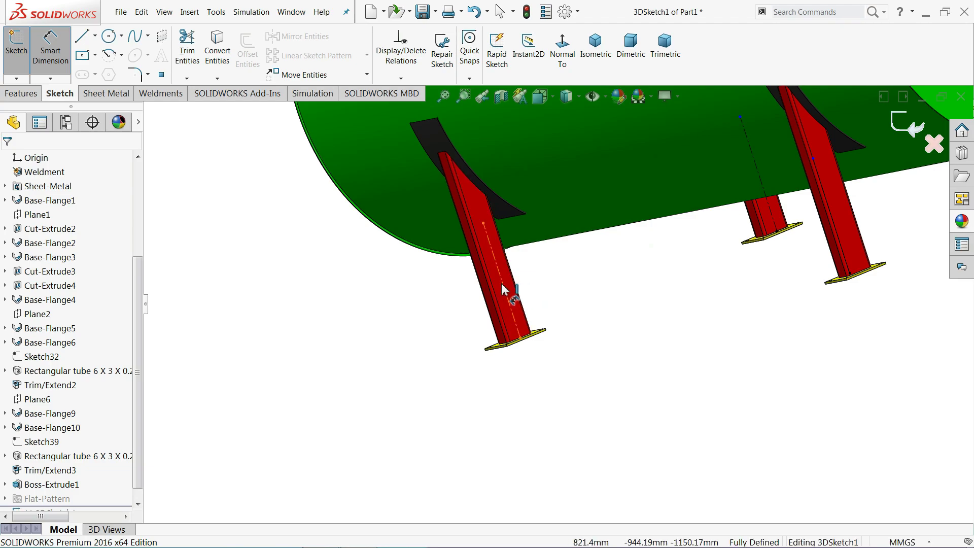
click(502, 288)
click(389, 300)
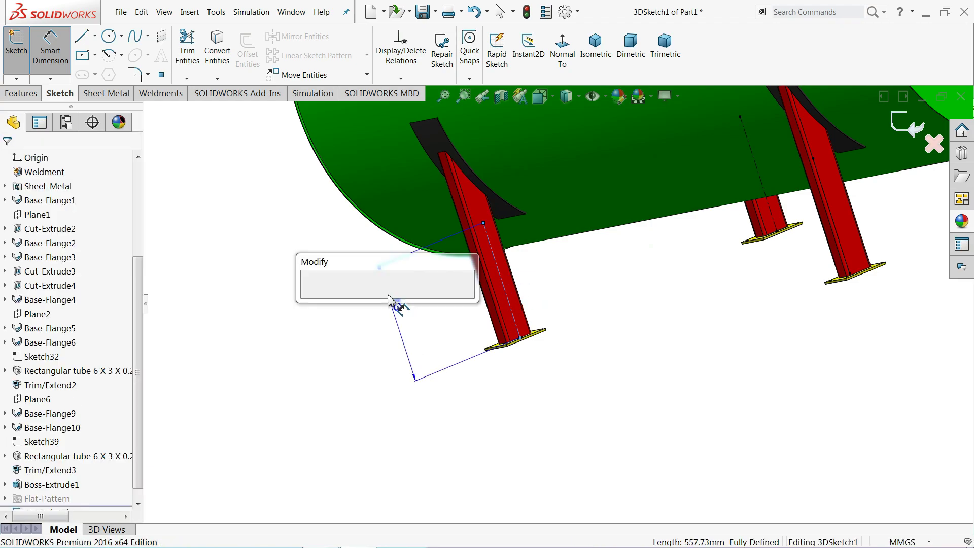
key(Return)
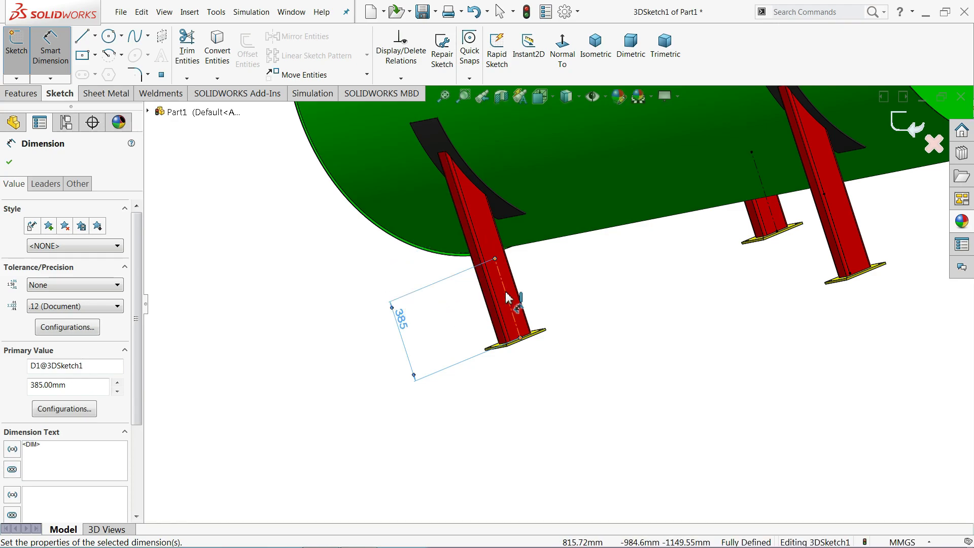
scroll(509, 296, down, 2)
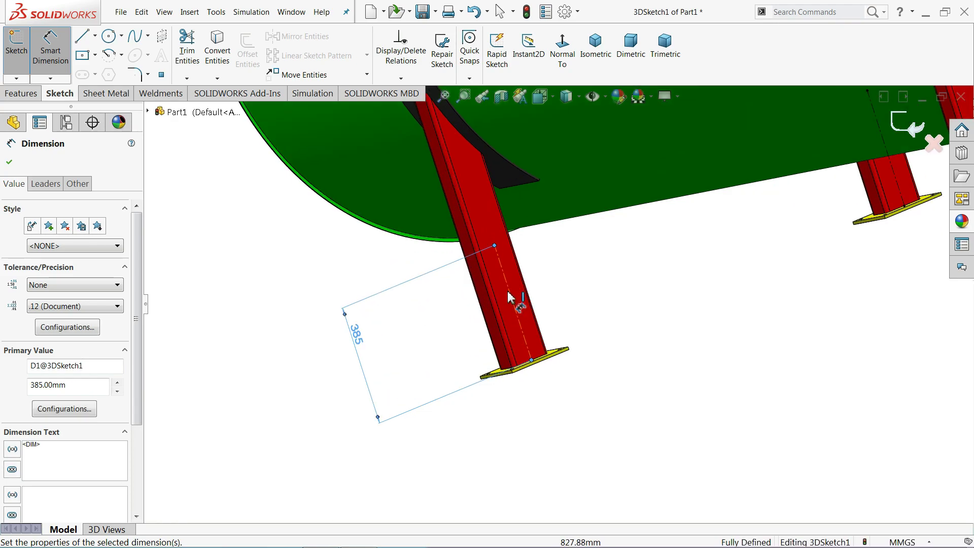
click(10, 167)
click(83, 36)
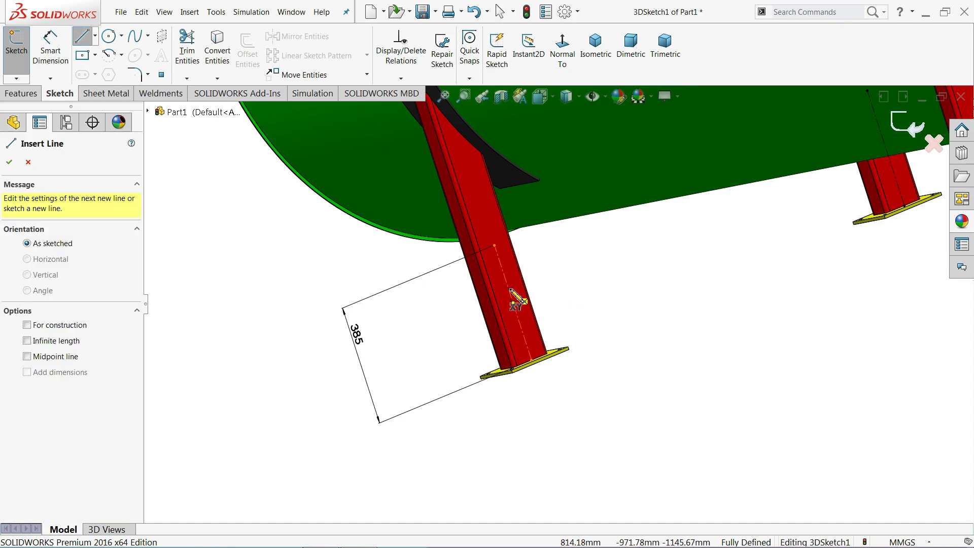
- Draw a sketch line from the front leg toward the middle leg
click(510, 290)
middle_drag(587, 284, 607, 326)
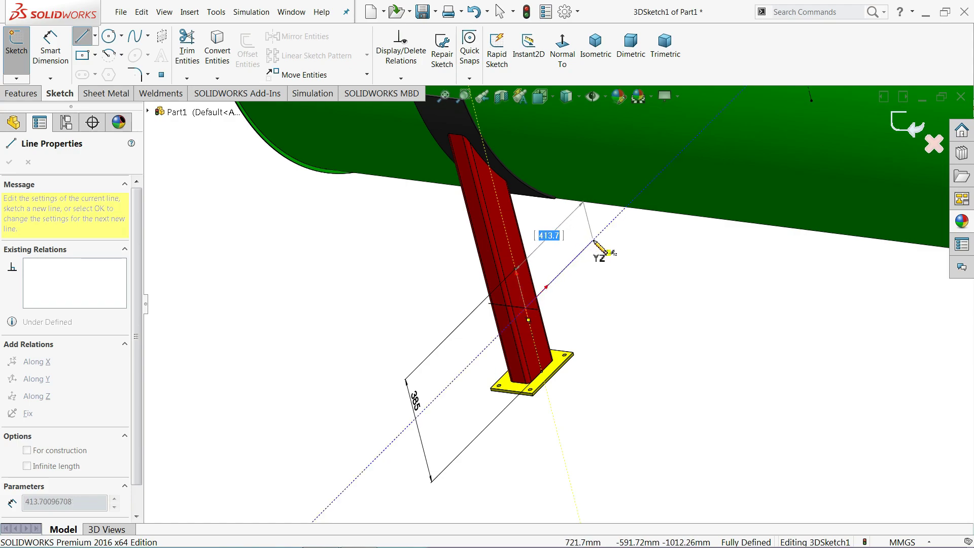
click(593, 241)
right_click(617, 244)
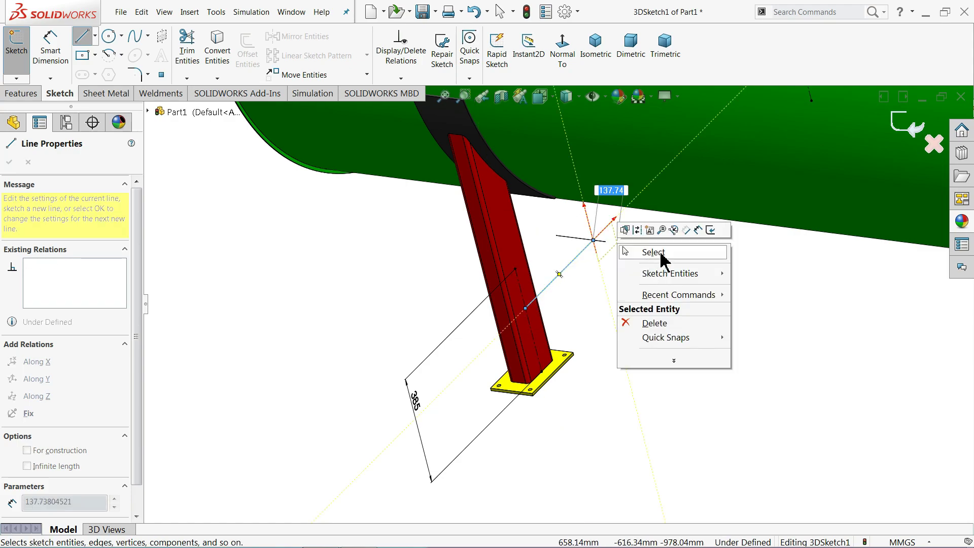
click(659, 254)
scroll(675, 265, up, 3)
middle_drag(693, 310, 687, 243)
scroll(702, 385, down, 3)
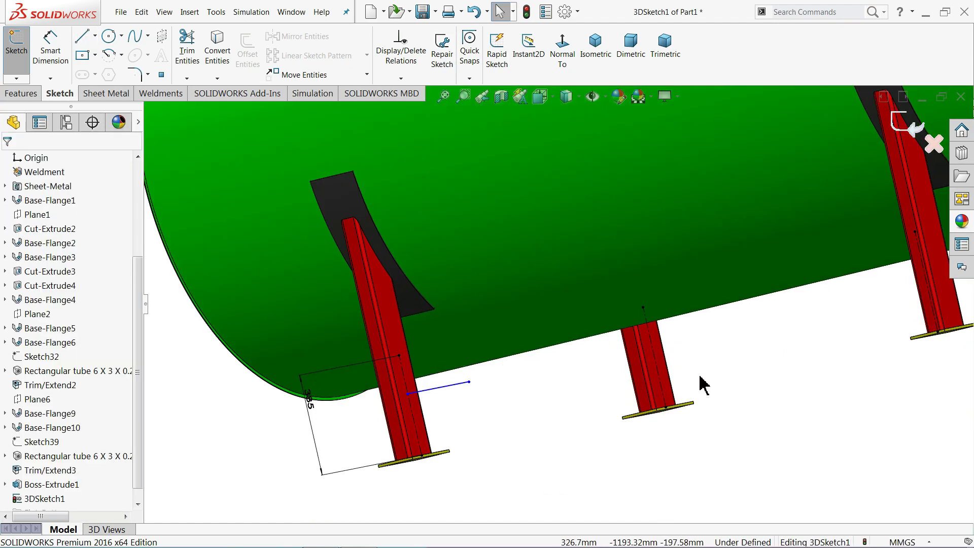
- Make the line's endpoint coincident with the middle leg line and tangent to the tank face
click(469, 382)
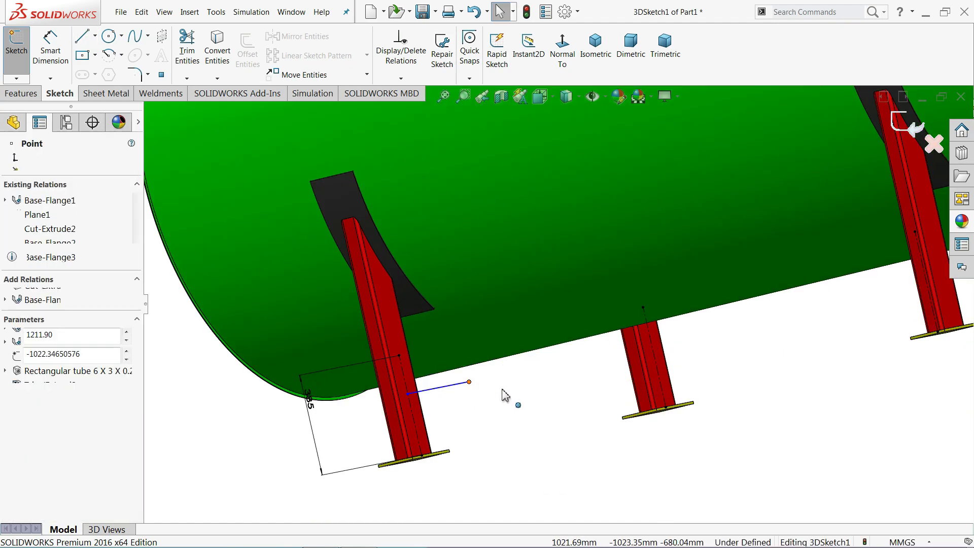
ctrl+click(659, 369)
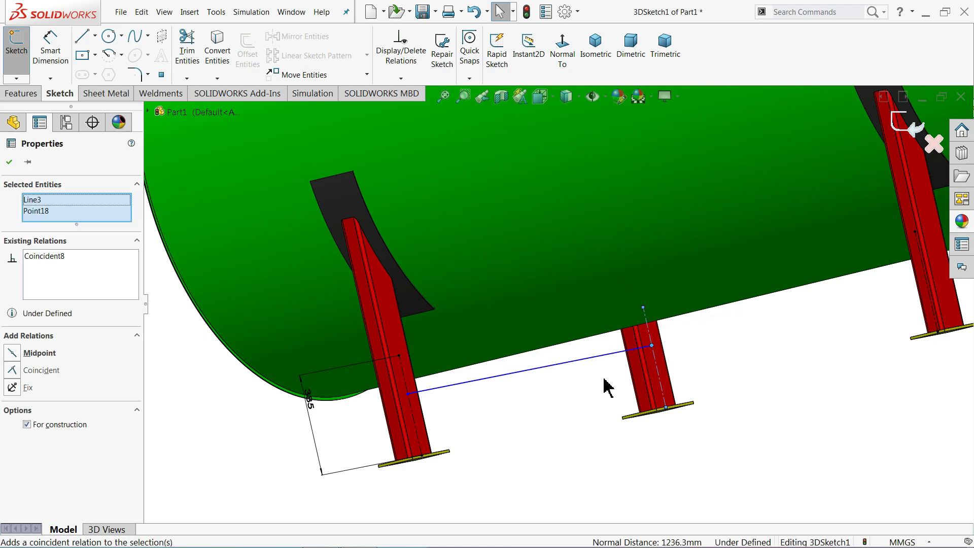
click(530, 398)
click(526, 347)
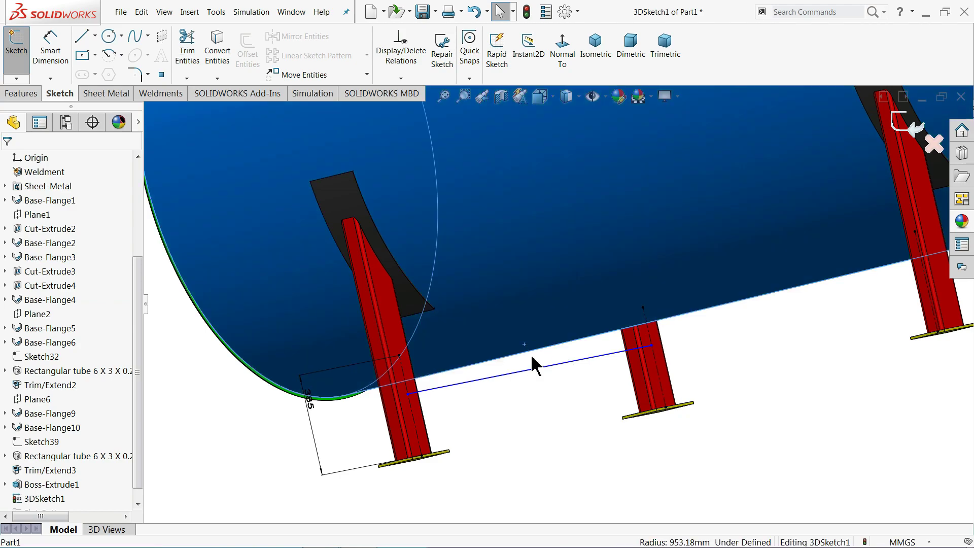
ctrl+click(530, 370)
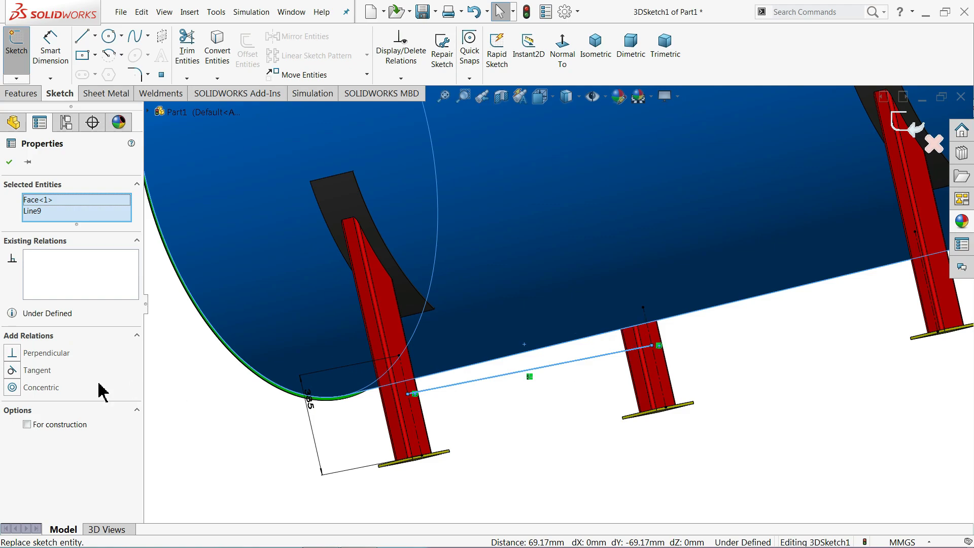
click(36, 370)
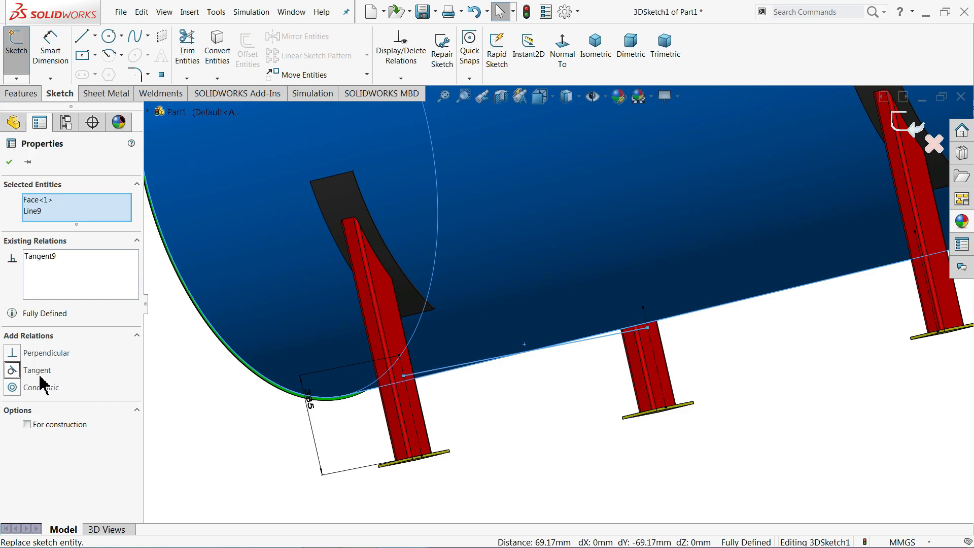
click(525, 396)
scroll(528, 394, up, 2)
scroll(558, 378, up, 2)
middle_drag(578, 366, 581, 388)
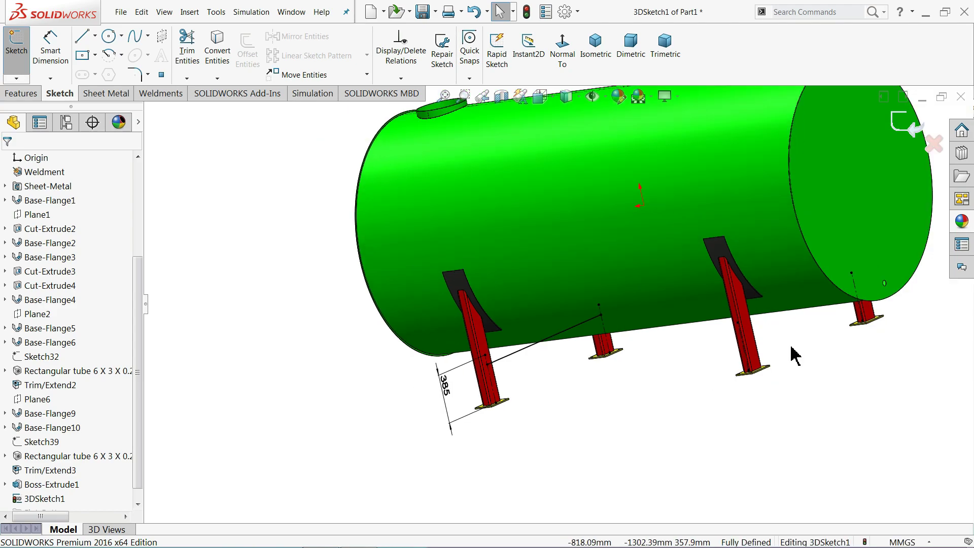
- Check the Right Plane's move/copy options, then return to ordinary sketch-line mode
ctrl+middle_drag(794, 354, 778, 344)
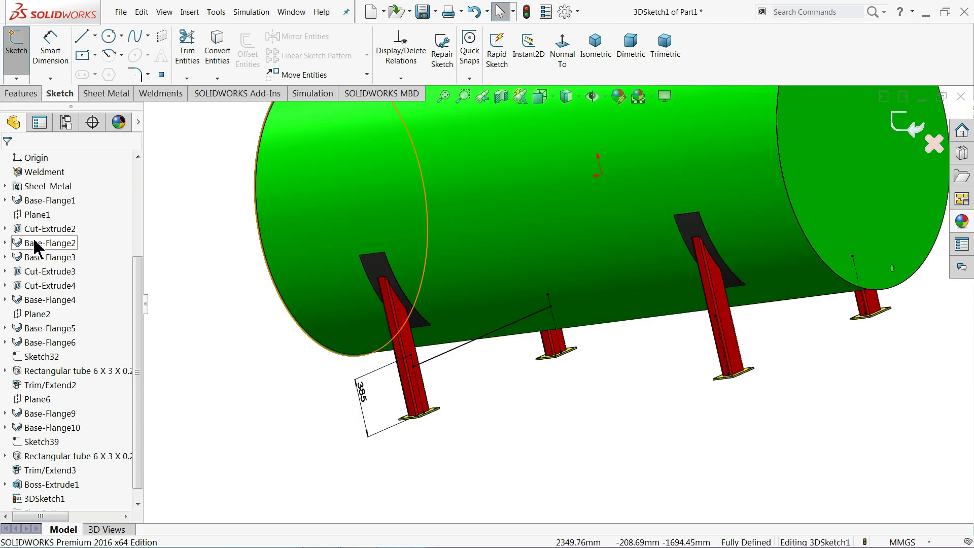
drag(137, 293, 144, 188)
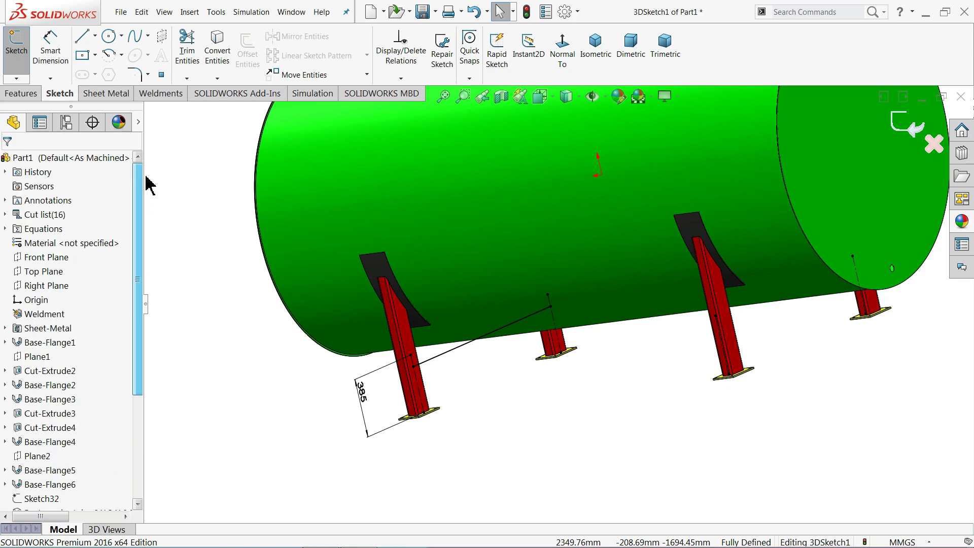
click(51, 285)
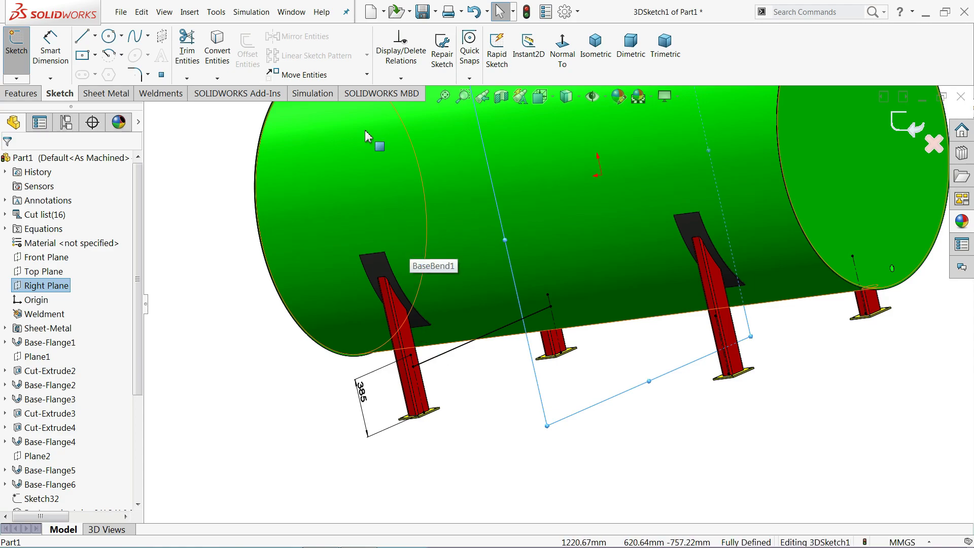
click(367, 75)
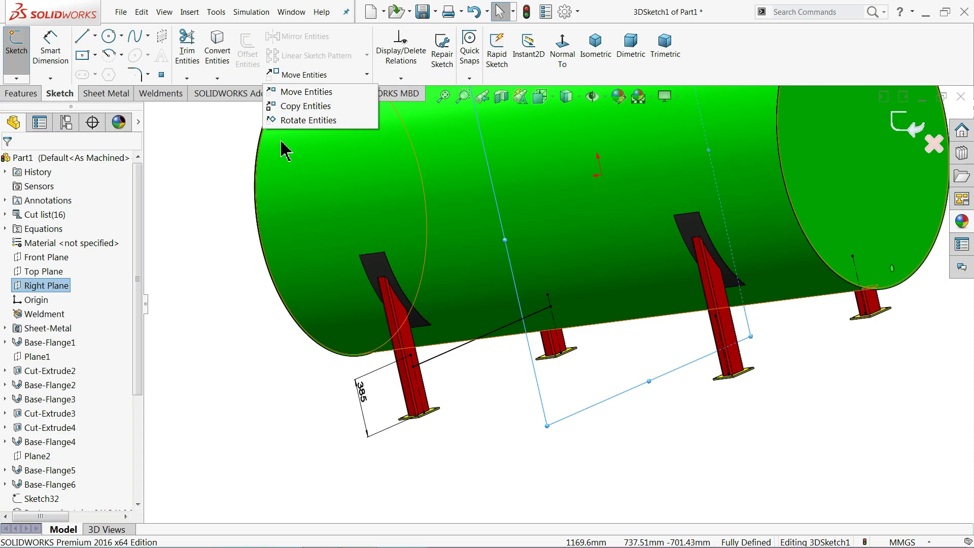
click(220, 161)
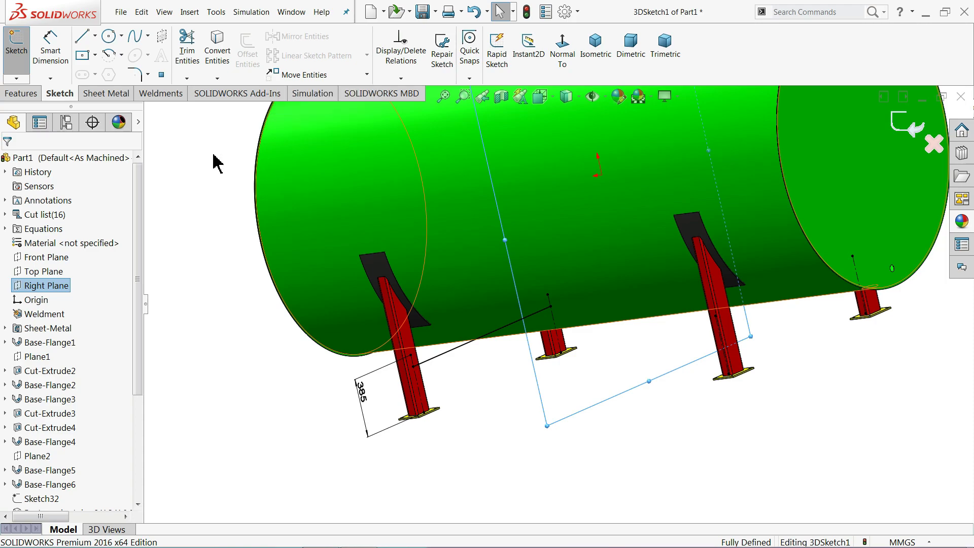
click(96, 37)
click(101, 70)
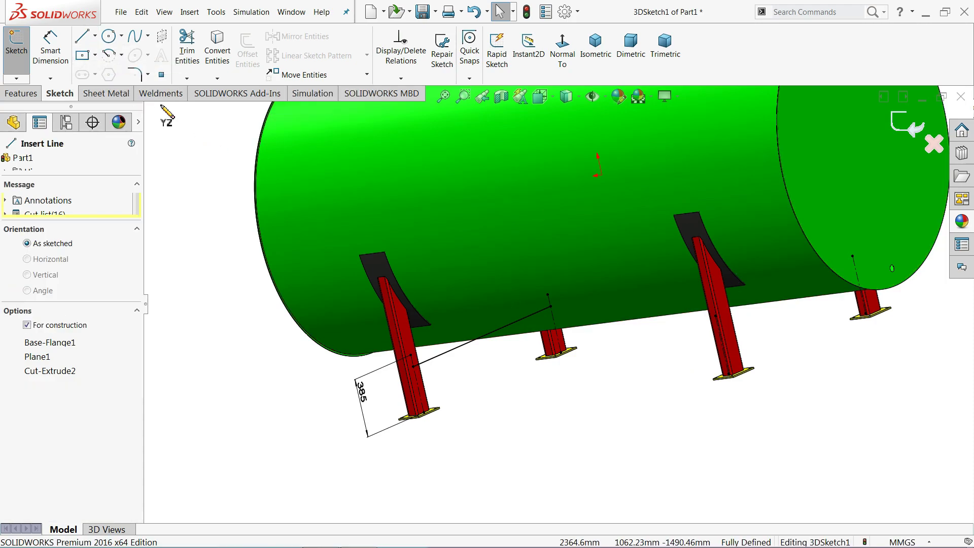
click(82, 37)
- Sketch a new line from the far leg to a point beside it
mouse_move(789, 344)
middle_down()
mouse_move(898, 319)
mouse_move(887, 337)
middle_up()
scroll(715, 355, down, 5)
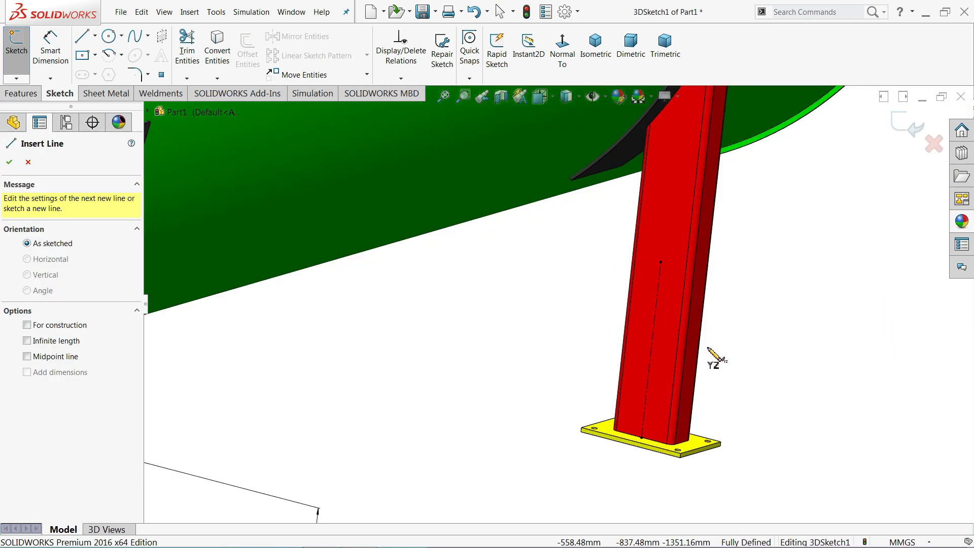
click(657, 324)
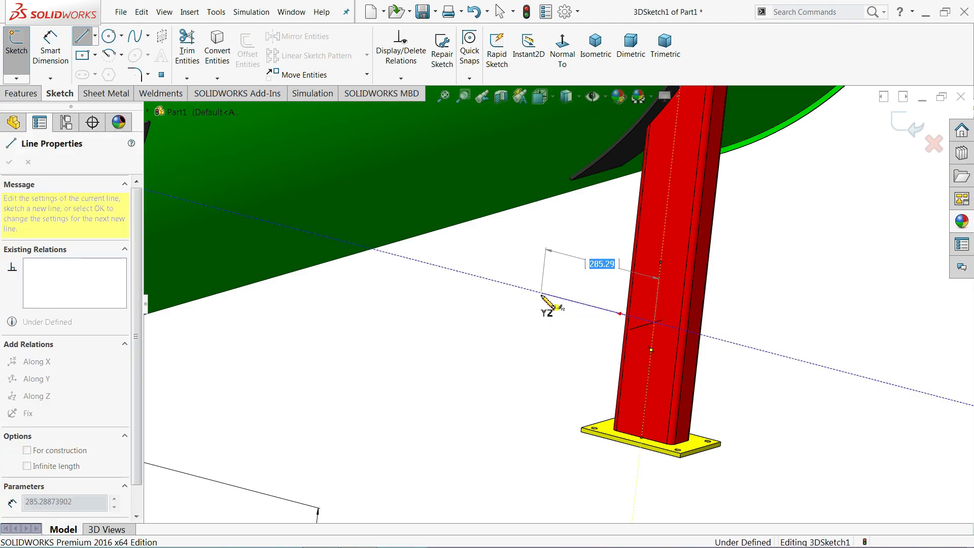
click(541, 294)
right_click(498, 308)
click(513, 318)
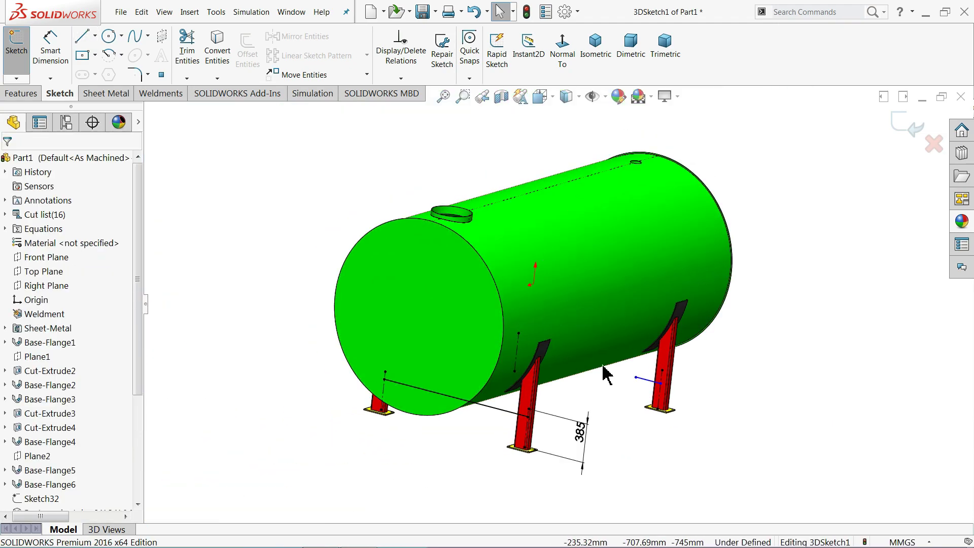
- Make the new line's endpoint coincident with the middle leg line
mouse_move(606, 375)
middle_down()
mouse_move(586, 326)
mouse_move(593, 365)
middle_up()
scroll(660, 398, down, 5)
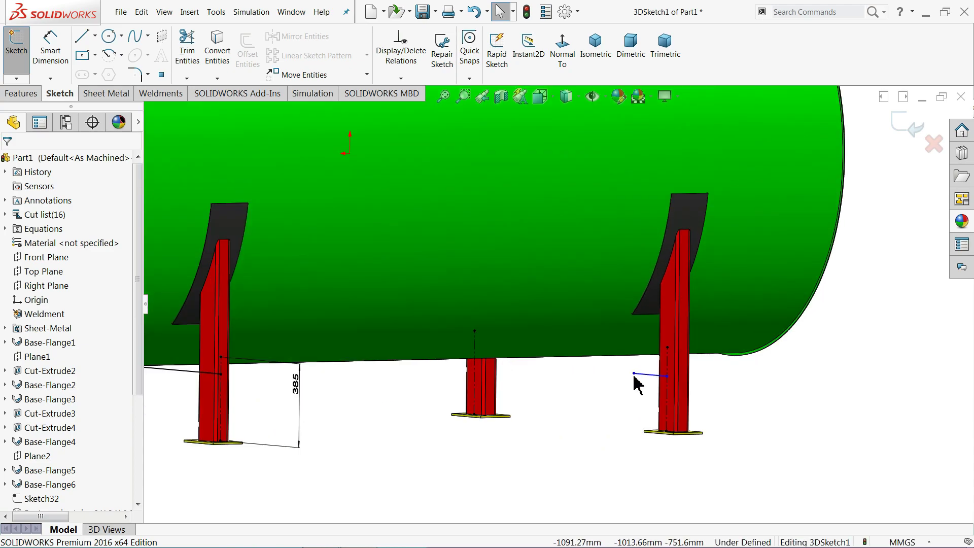
scroll(638, 384, down, 2)
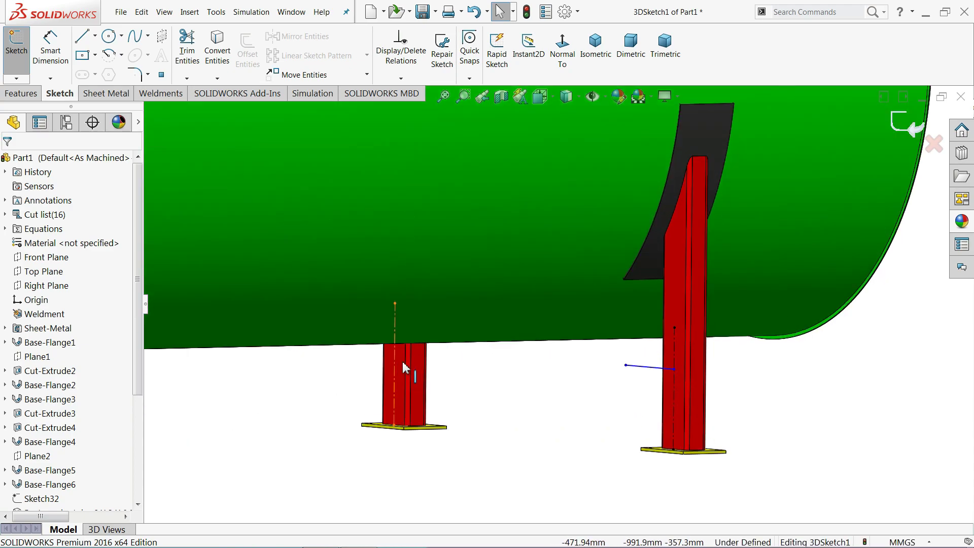
click(403, 363)
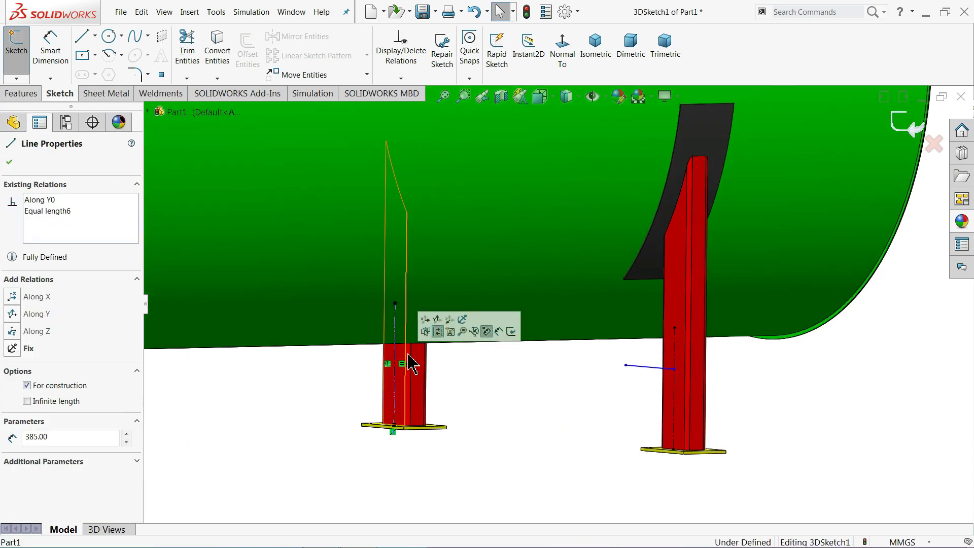
ctrl+click(625, 366)
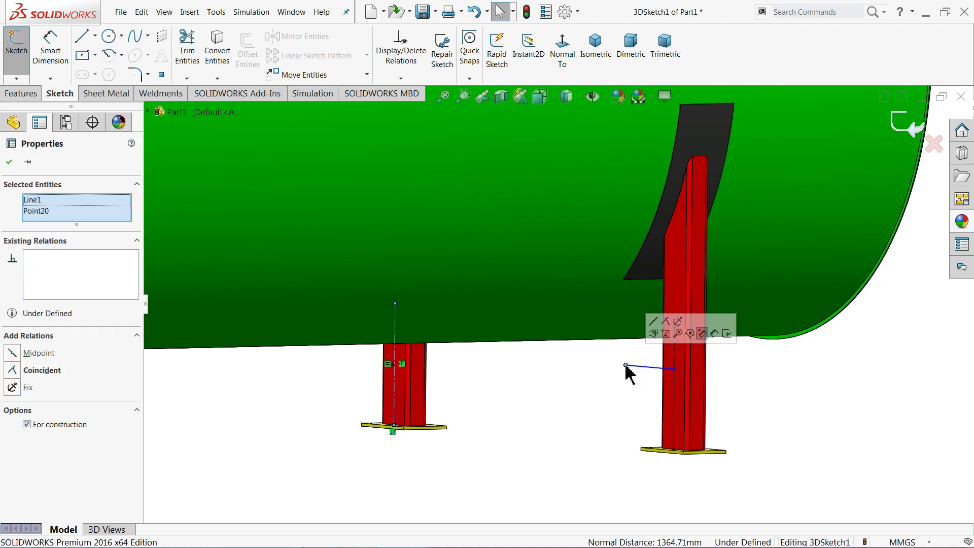
click(668, 323)
- Make the upper sketch line tangent to the tank's cylindrical face
click(530, 378)
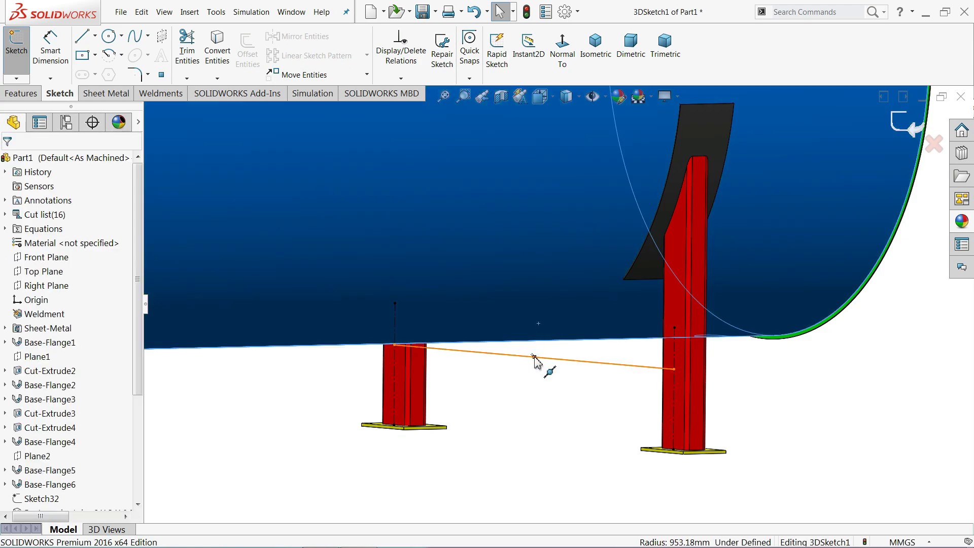
click(535, 356)
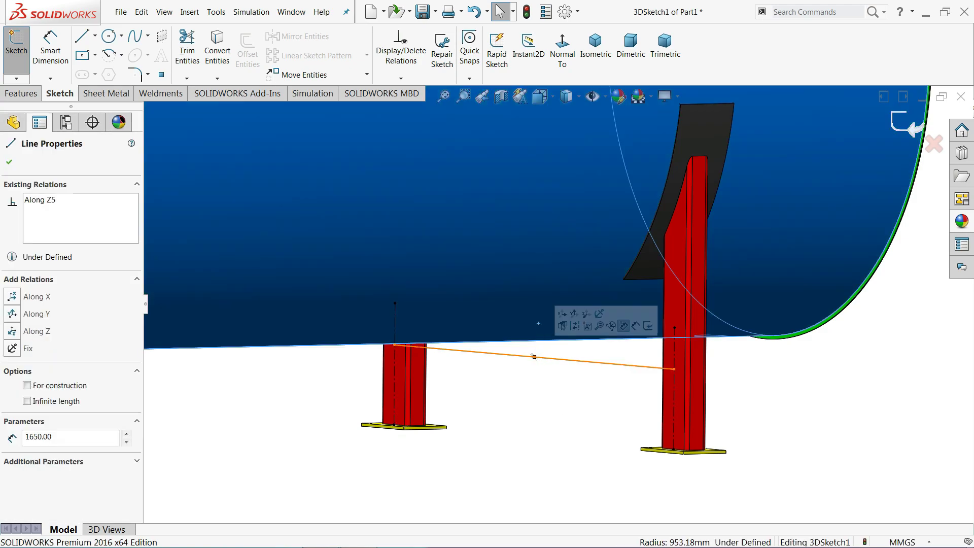
click(515, 384)
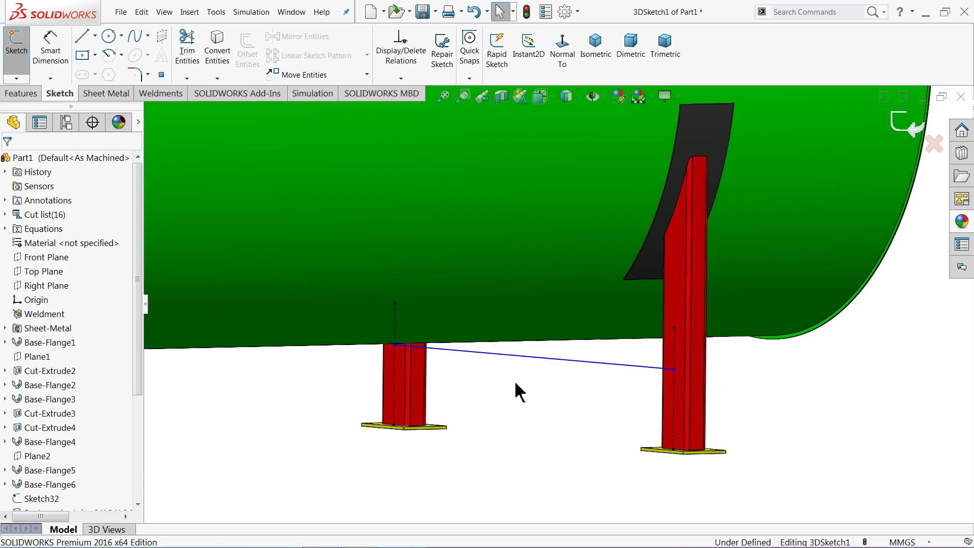
click(565, 362)
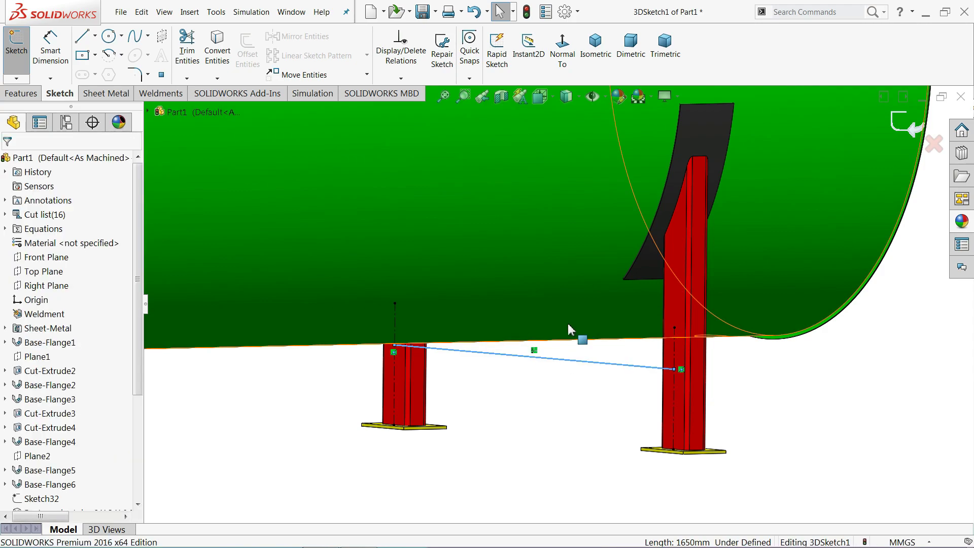
ctrl+click(576, 317)
click(44, 375)
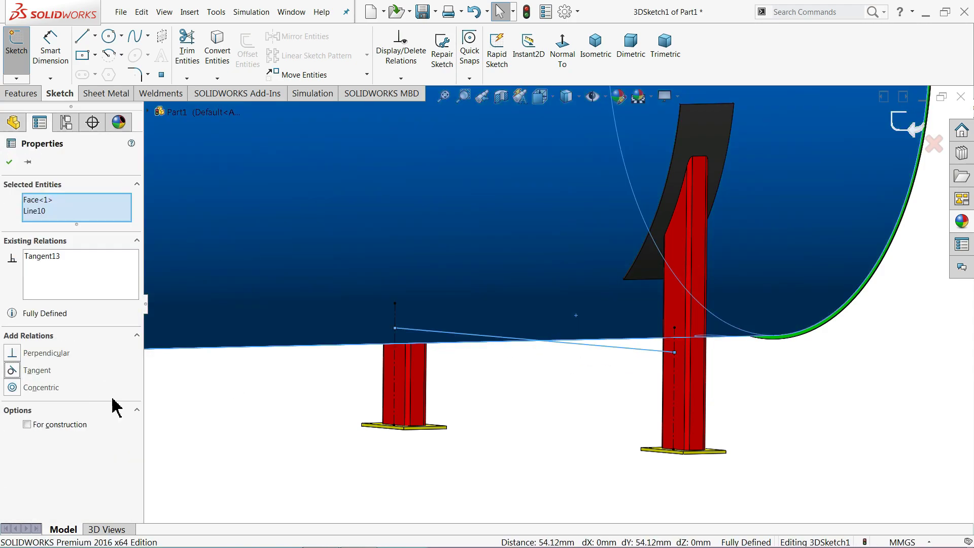
click(512, 376)
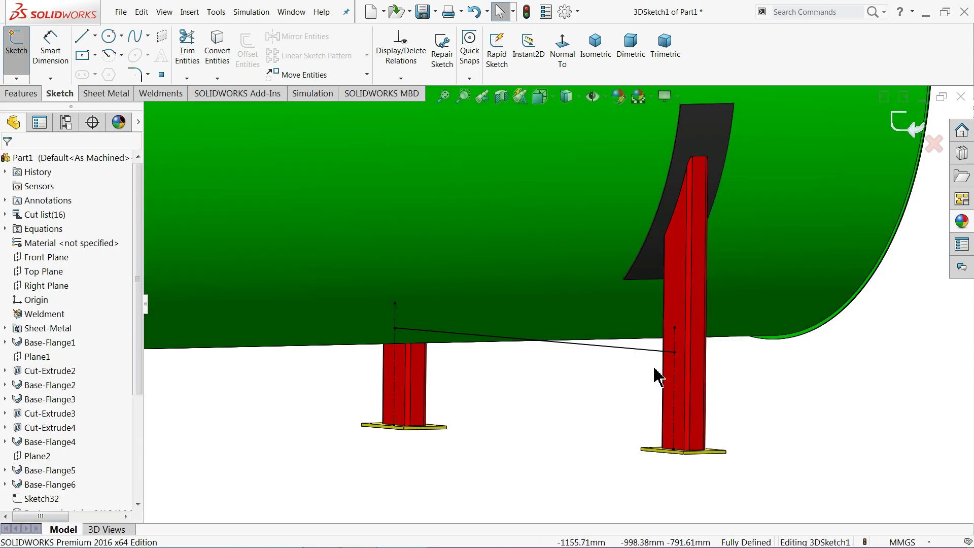
- Sketch a brace line from the upper line down to the leg point
click(674, 329)
scroll(576, 359, up, 3)
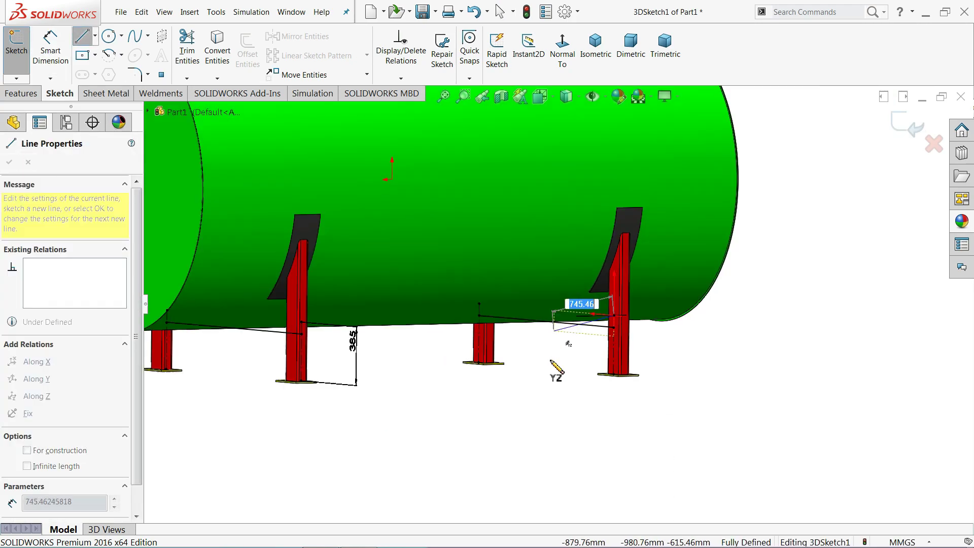
scroll(561, 367, up, 2)
scroll(365, 319, down, 1)
scroll(400, 317, down, 2)
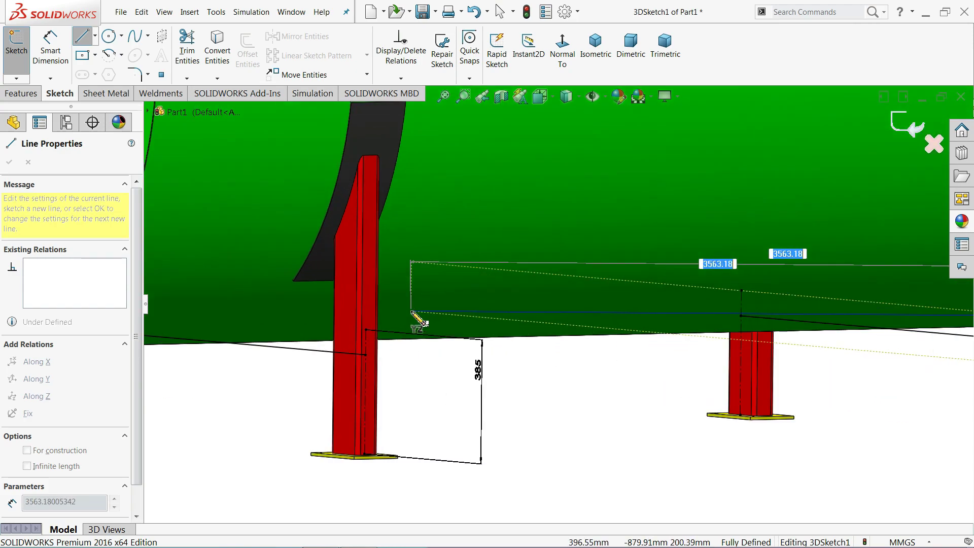
scroll(411, 322, down, 1)
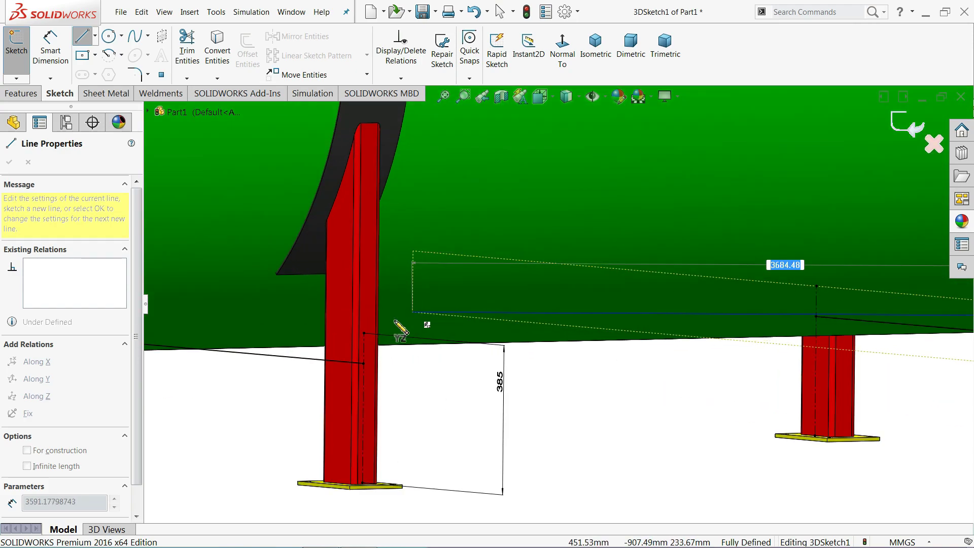
double_click(365, 333)
right_click(576, 405)
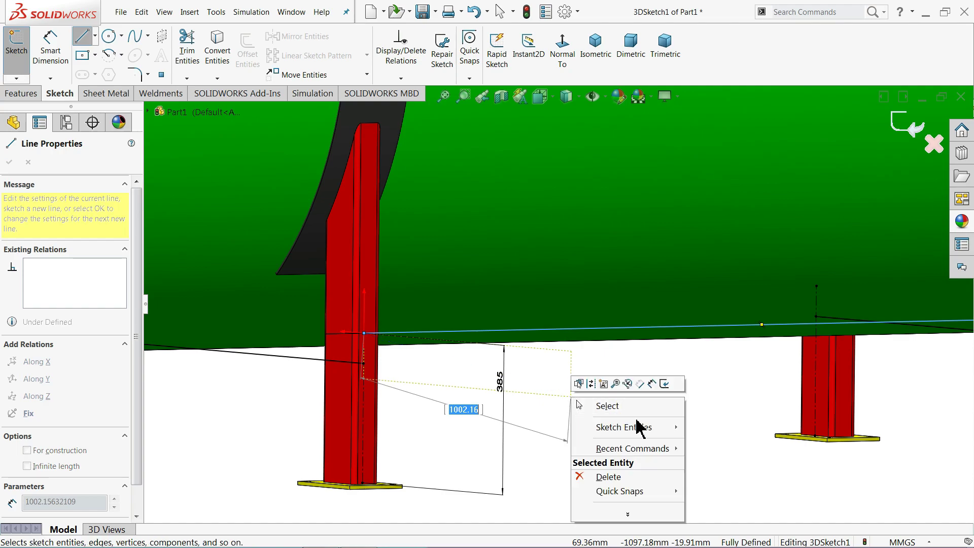
click(646, 407)
scroll(727, 386, up, 5)
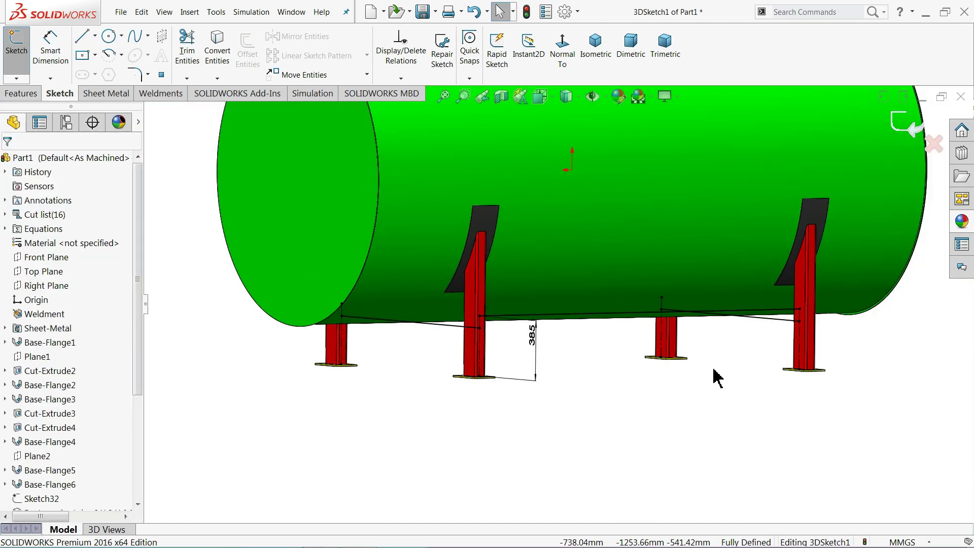
mouse_move(713, 369)
middle_down()
mouse_move(715, 415)
mouse_move(622, 384)
mouse_move(752, 385)
mouse_move(741, 473)
middle_up()
scroll(685, 428, up, 3)
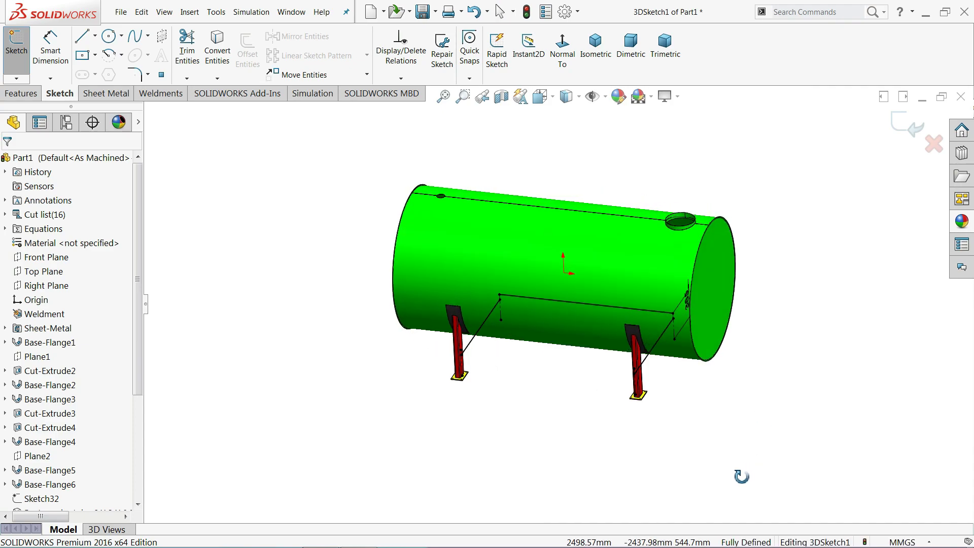
scroll(576, 360, down, 2)
scroll(514, 353, down, 3)
scroll(514, 352, down, 2)
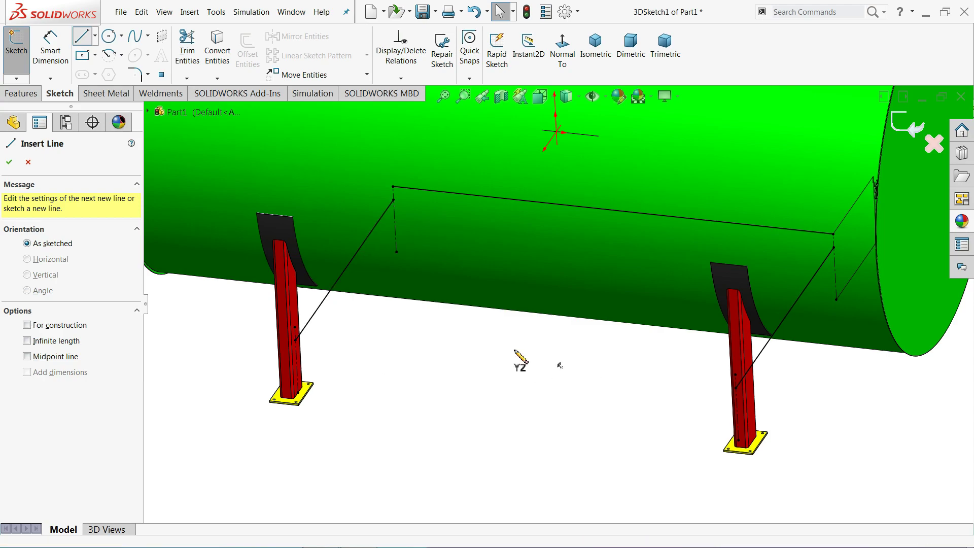
- Sketch a lower cross line from one front leg point to the far leg
scroll(461, 357, down, 2)
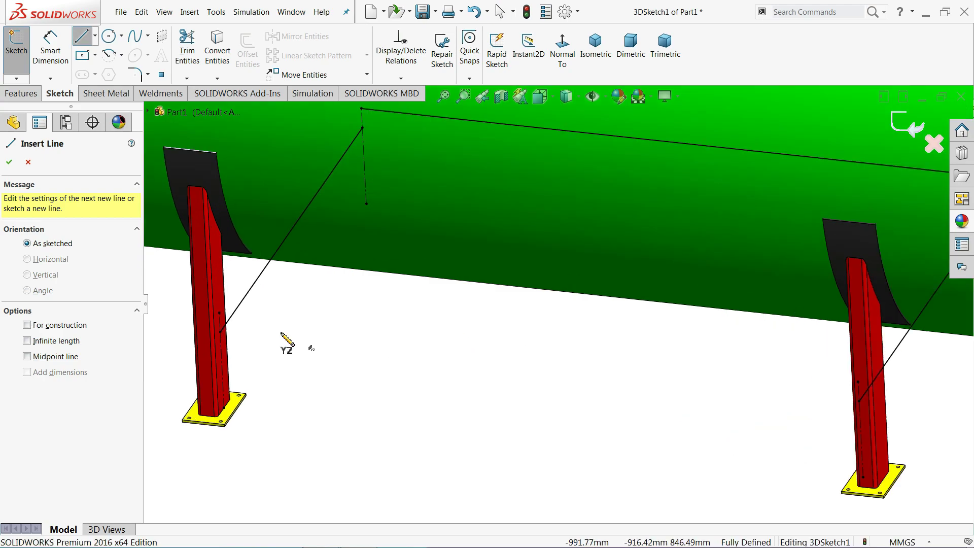
click(221, 315)
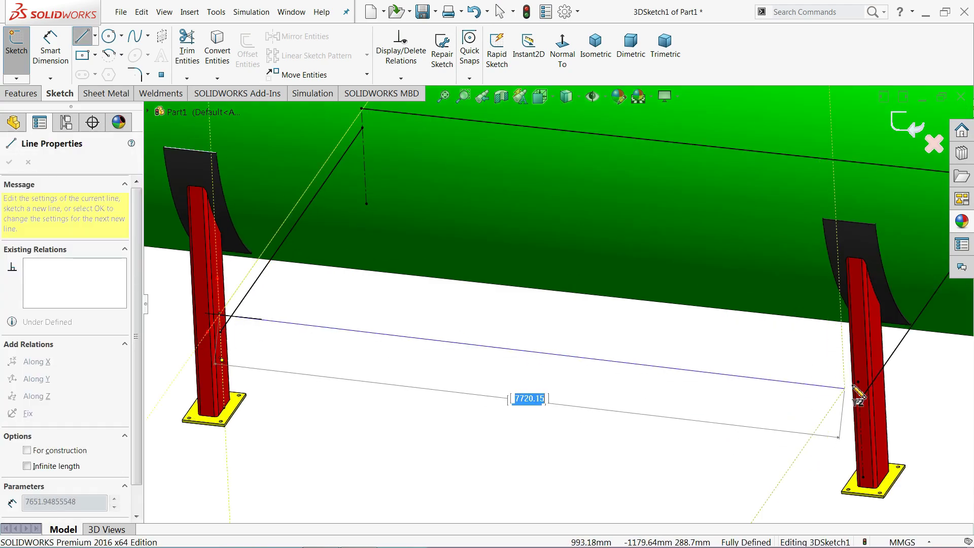
scroll(860, 393, down, 2)
scroll(861, 393, down, 1)
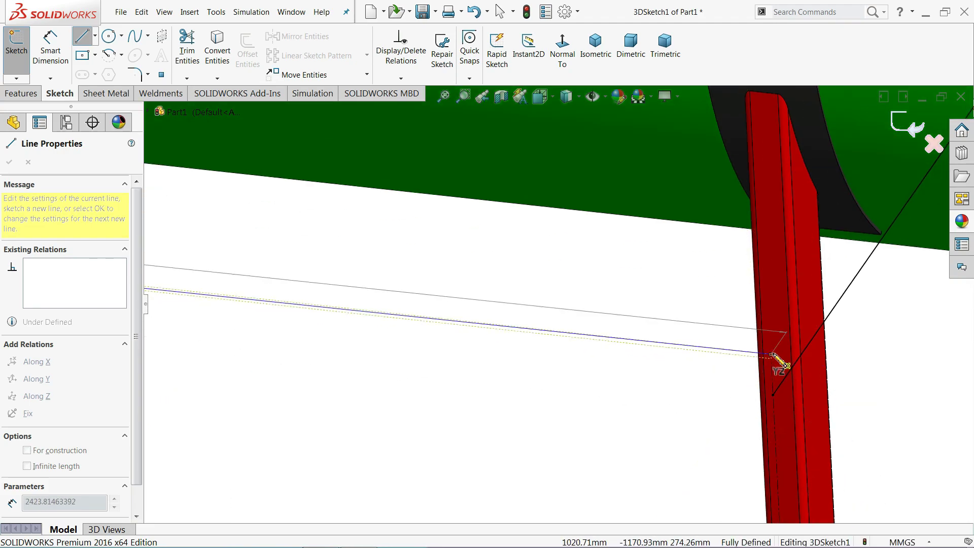
click(771, 354)
right_click(593, 307)
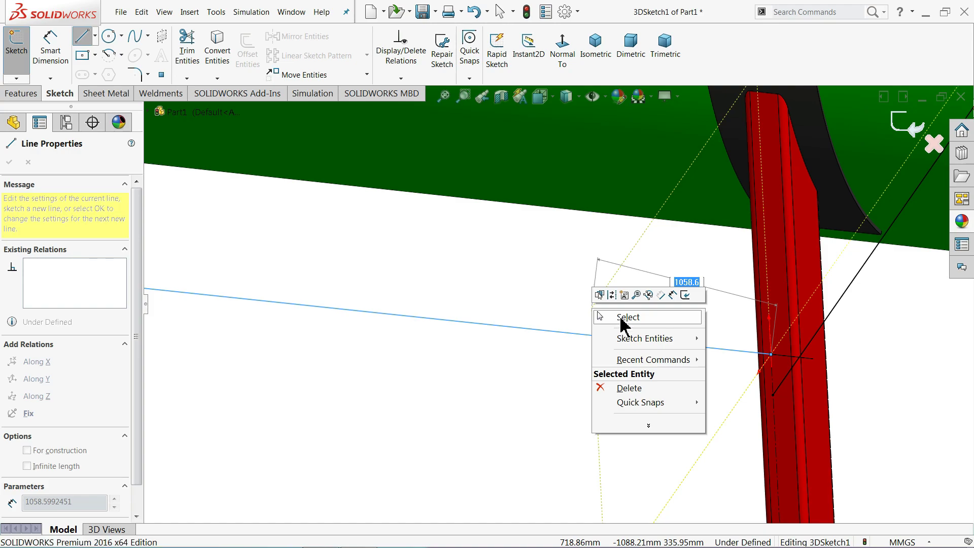
click(625, 319)
- Merge the cross line's endpoint onto the leg's sketch point
scroll(662, 322, up, 5)
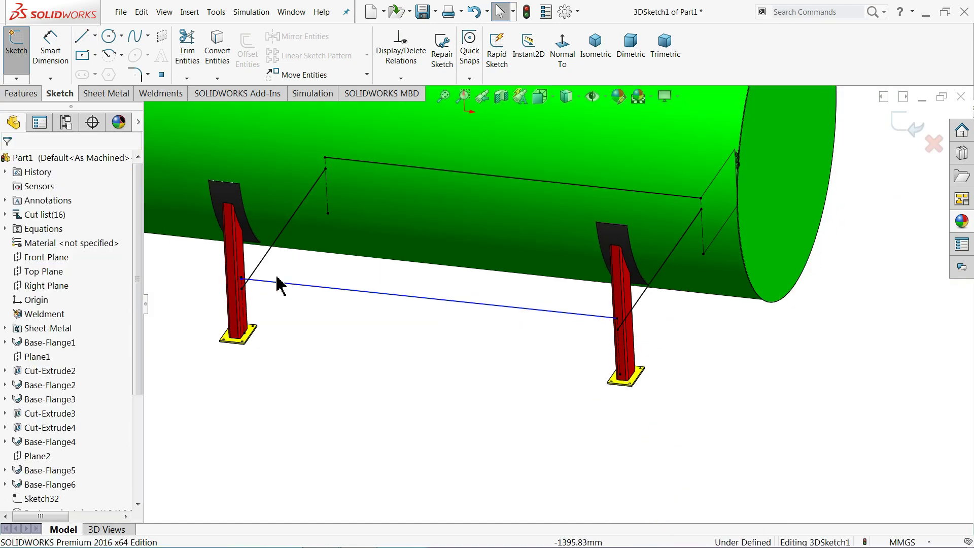
scroll(278, 287, down, 3)
scroll(407, 326, down, 3)
scroll(352, 276, down, 2)
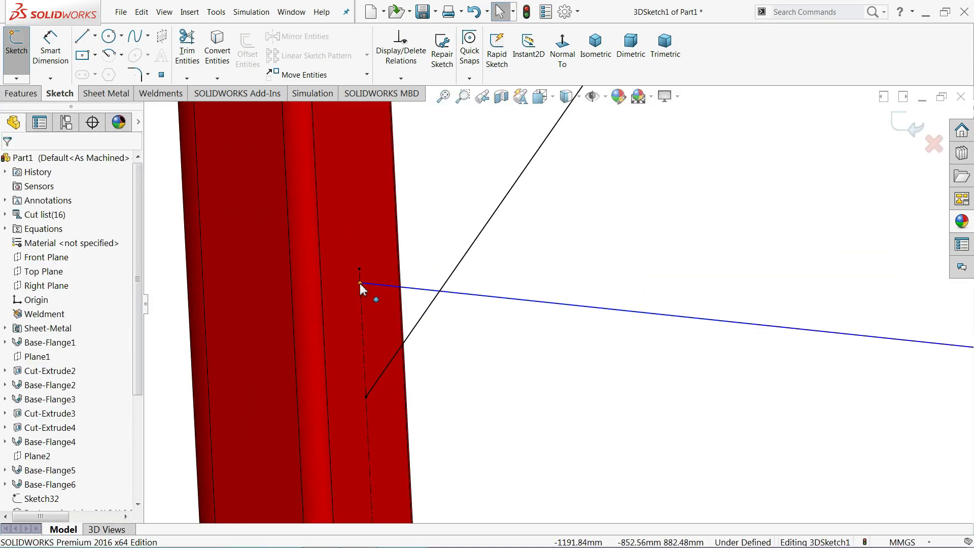
click(361, 282)
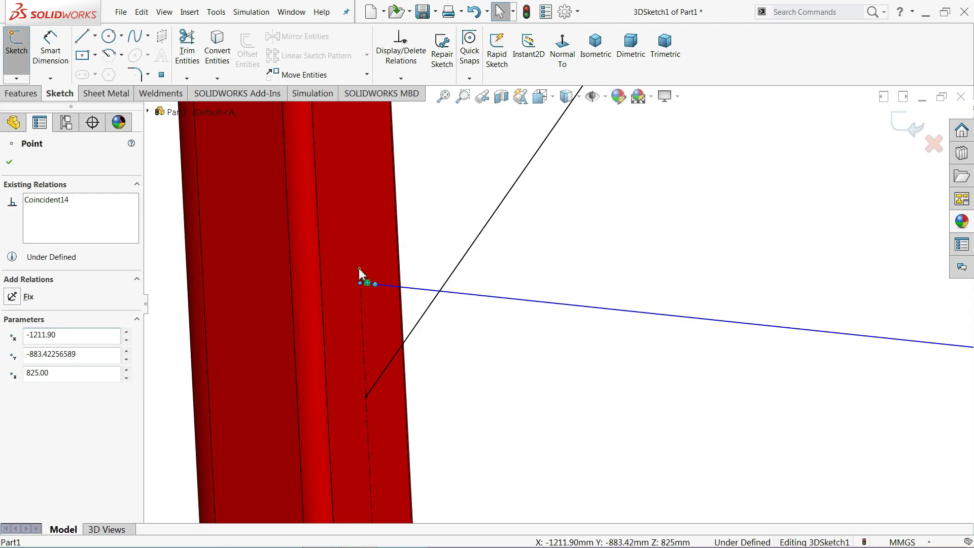
ctrl+click(359, 269)
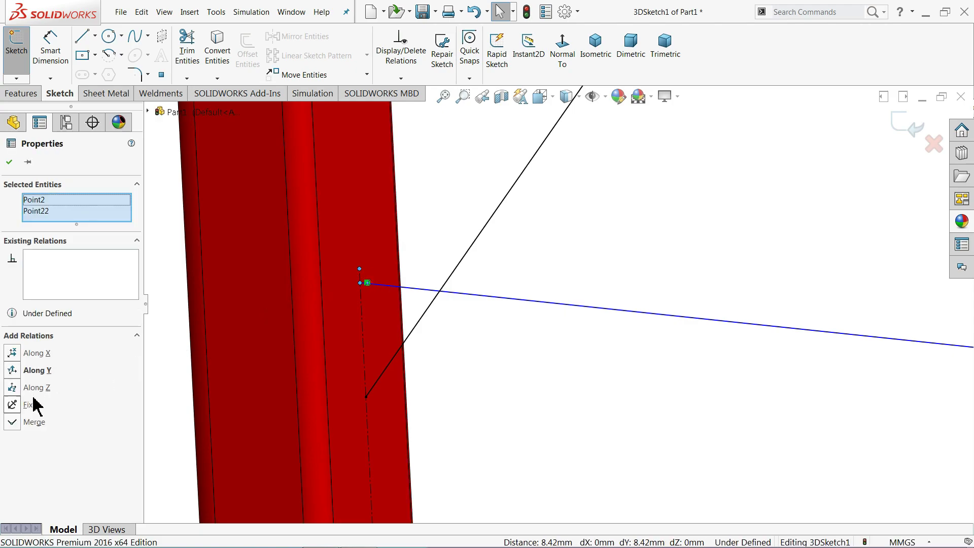
click(31, 422)
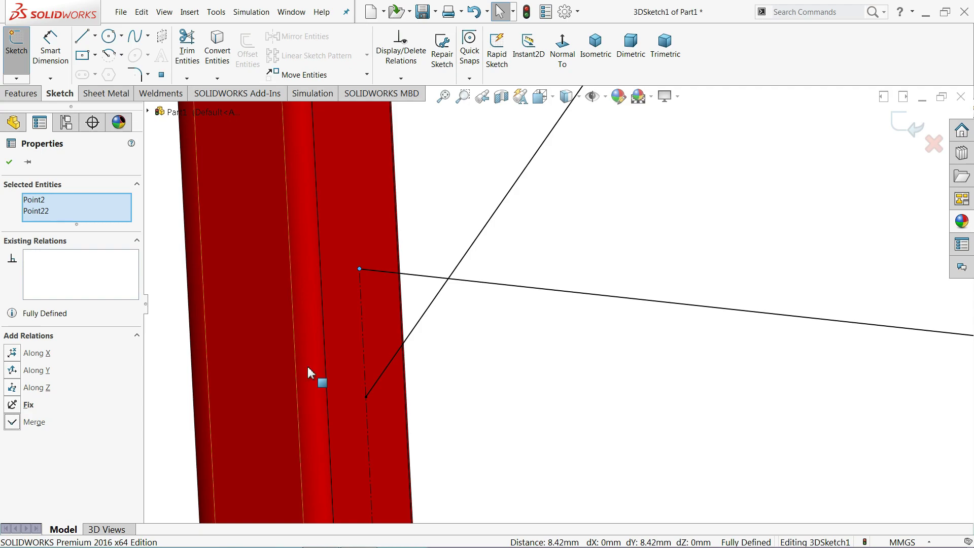
click(532, 326)
scroll(542, 323, up, 3)
scroll(543, 323, up, 4)
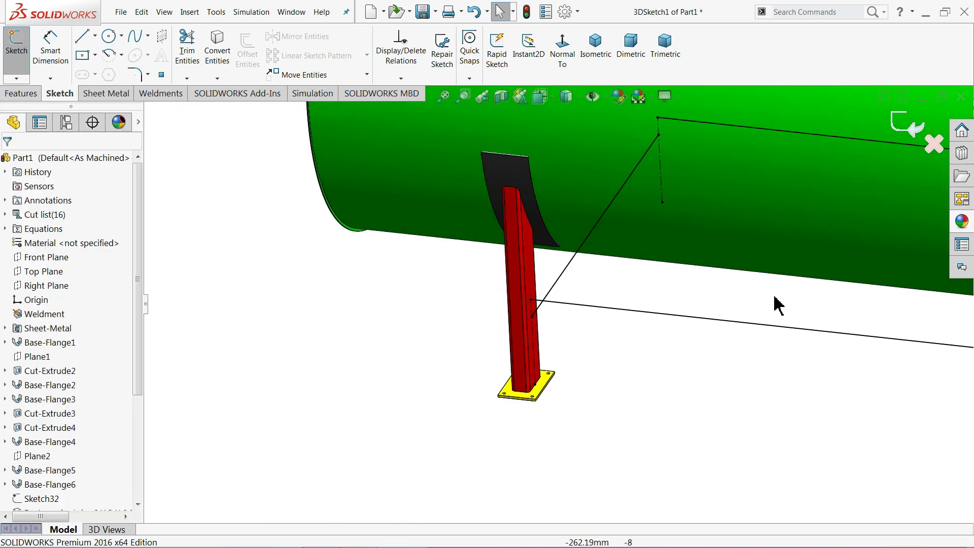
scroll(776, 306, down, 2)
scroll(786, 317, down, 2)
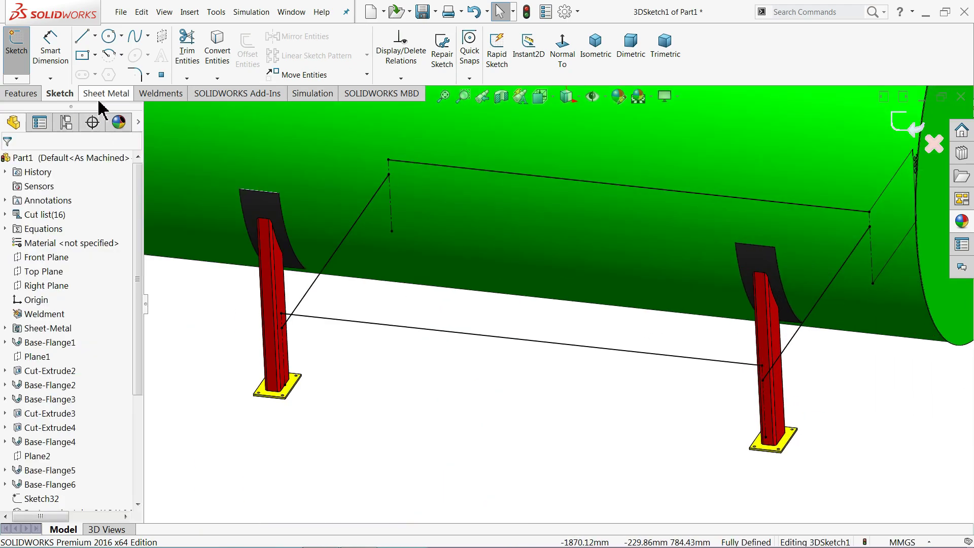
- Exit the 3D sketch and build 6 x 3 x 0.25 rectangular tubes along the upper rail and lower cross lines
click(153, 96)
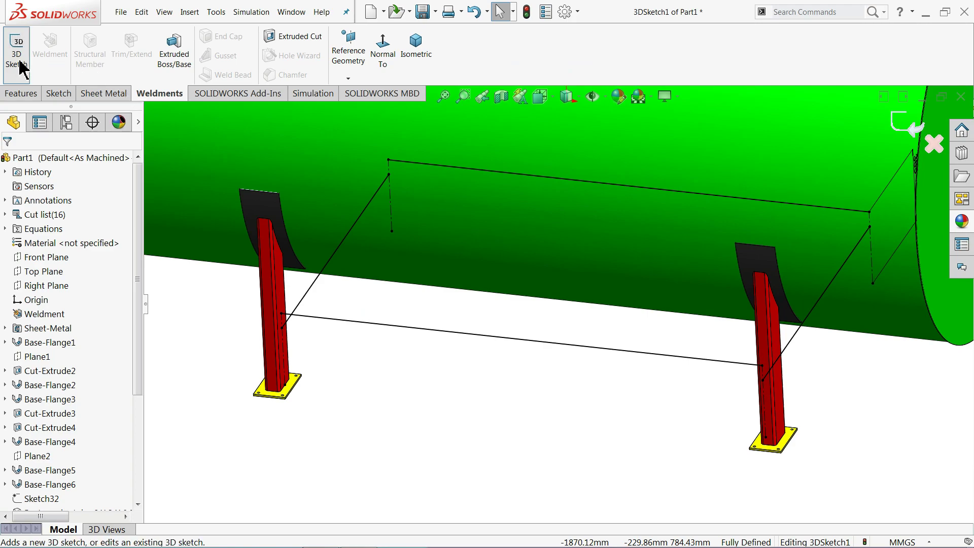
click(911, 126)
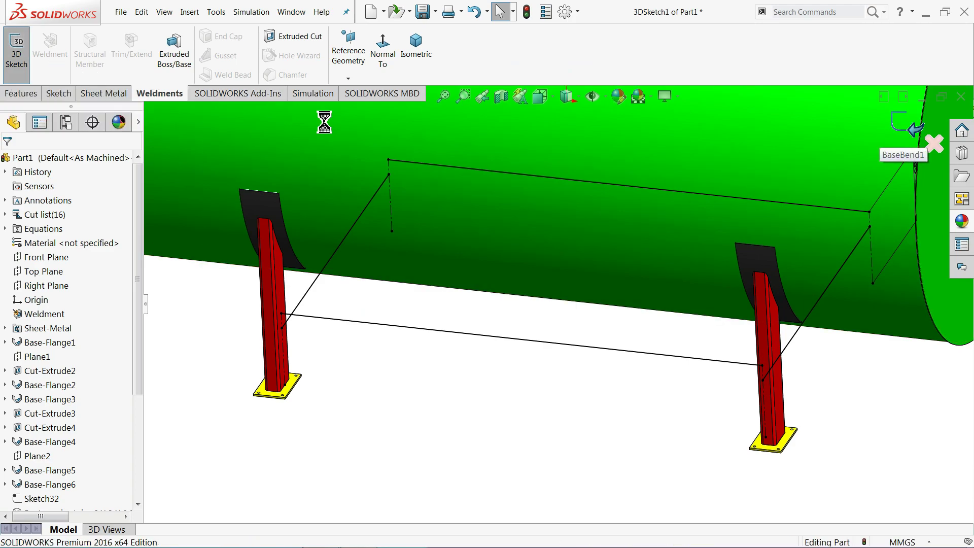
click(91, 60)
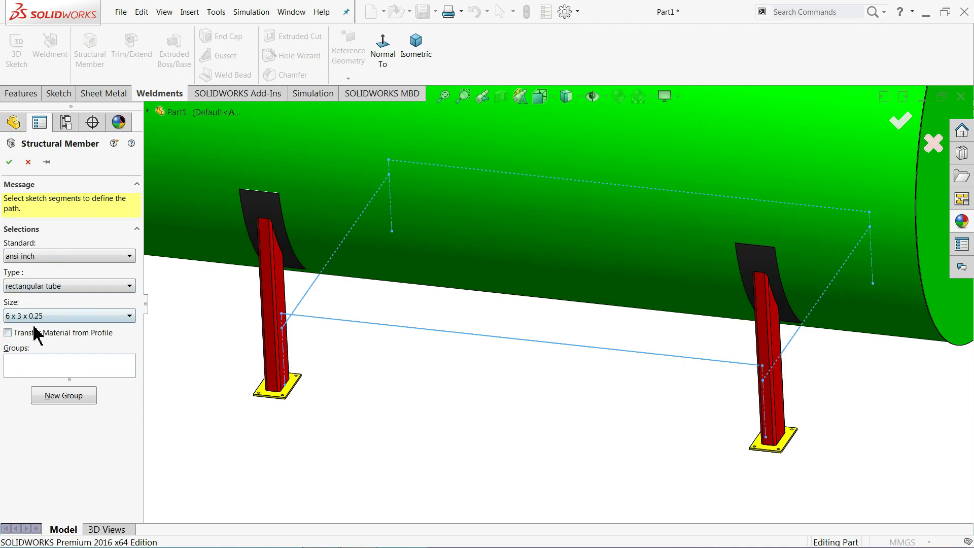
click(38, 371)
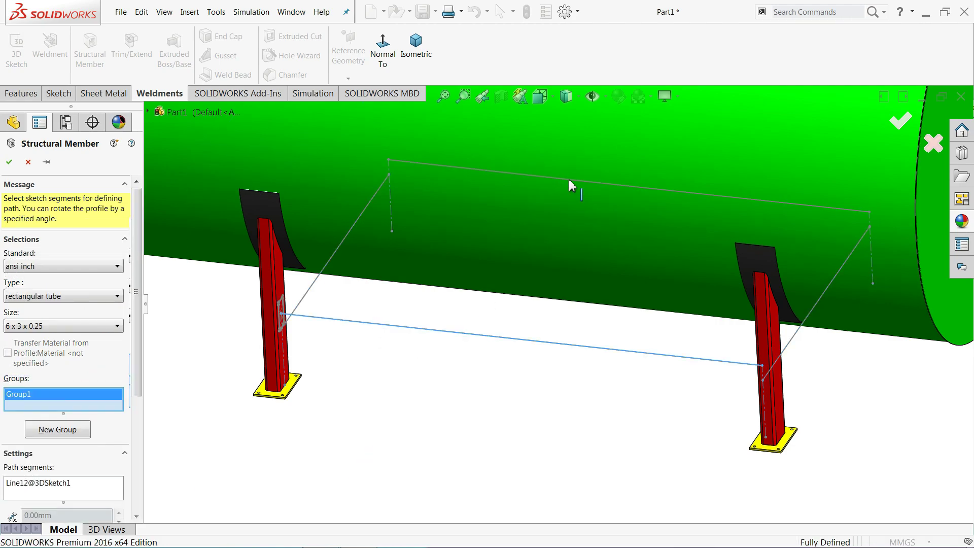
click(569, 186)
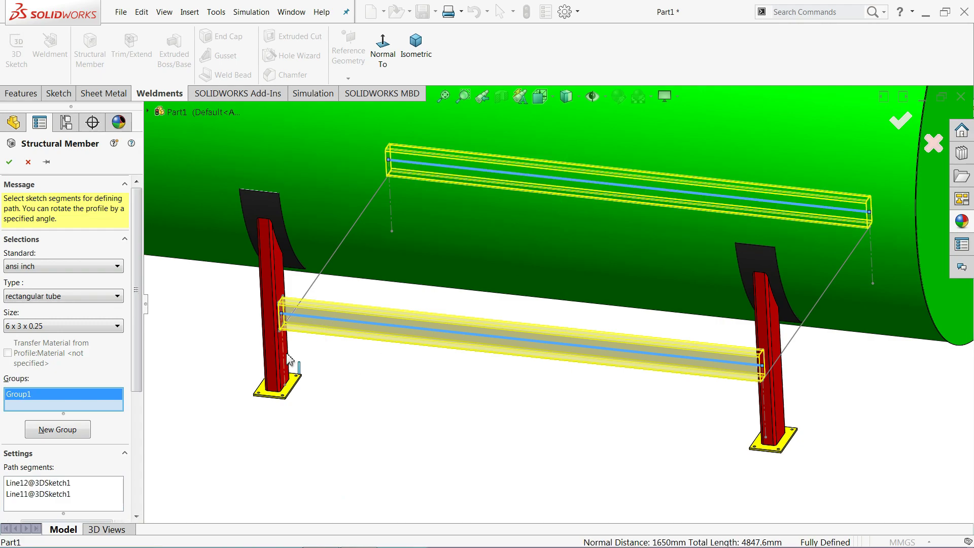
middle_drag(346, 377, 404, 301)
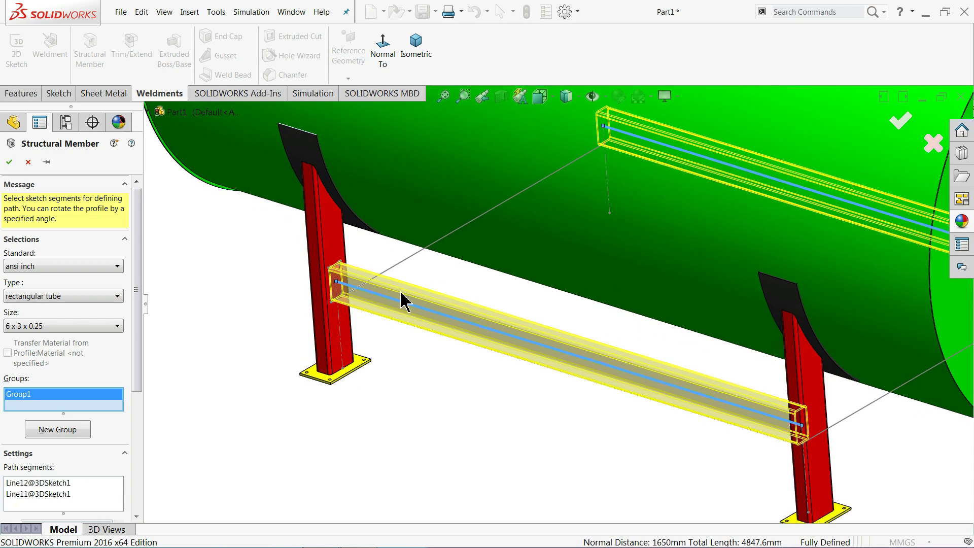
scroll(336, 303, down, 2)
scroll(346, 284, down, 2)
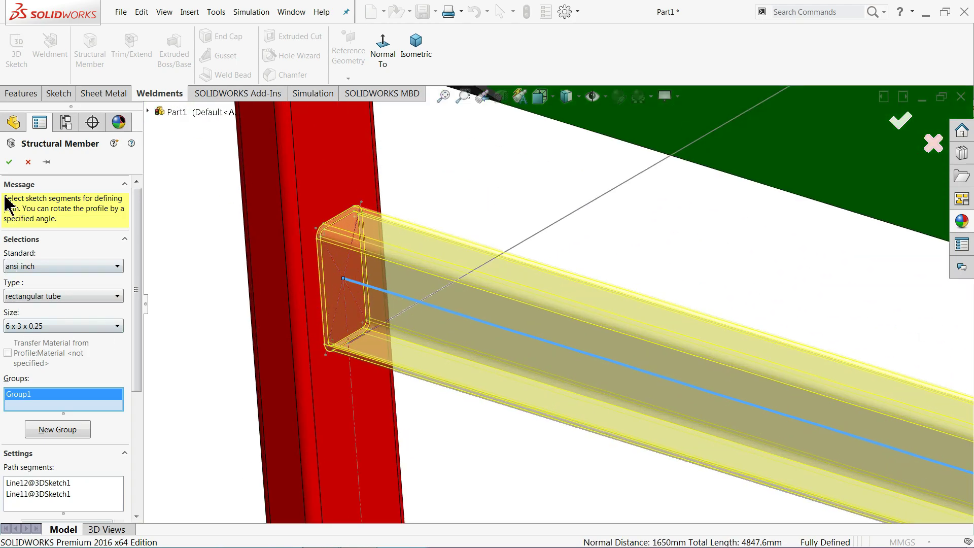
click(7, 167)
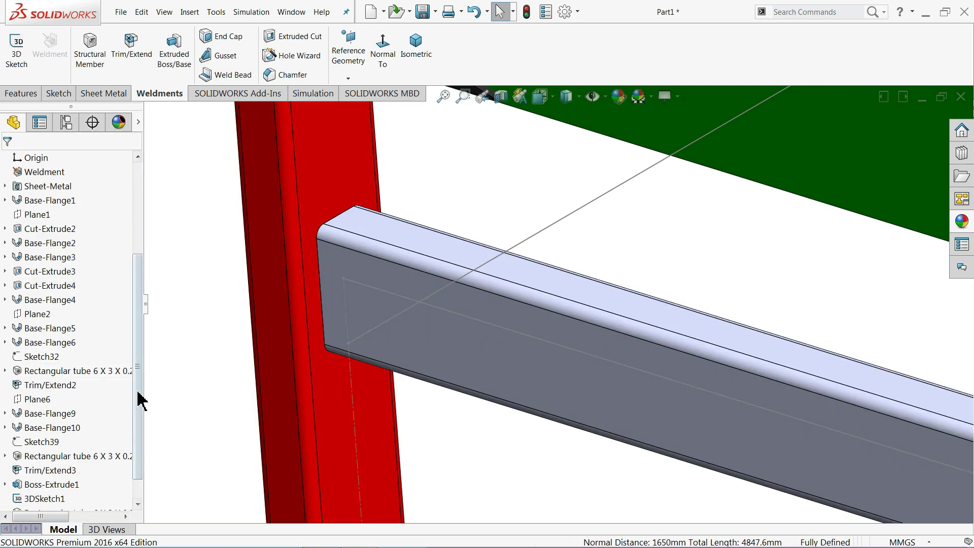
scroll(141, 405, down, 1)
- Edit the tube member, adding a second group along the first diagonal line
scroll(140, 406, down, 1)
click(30, 484)
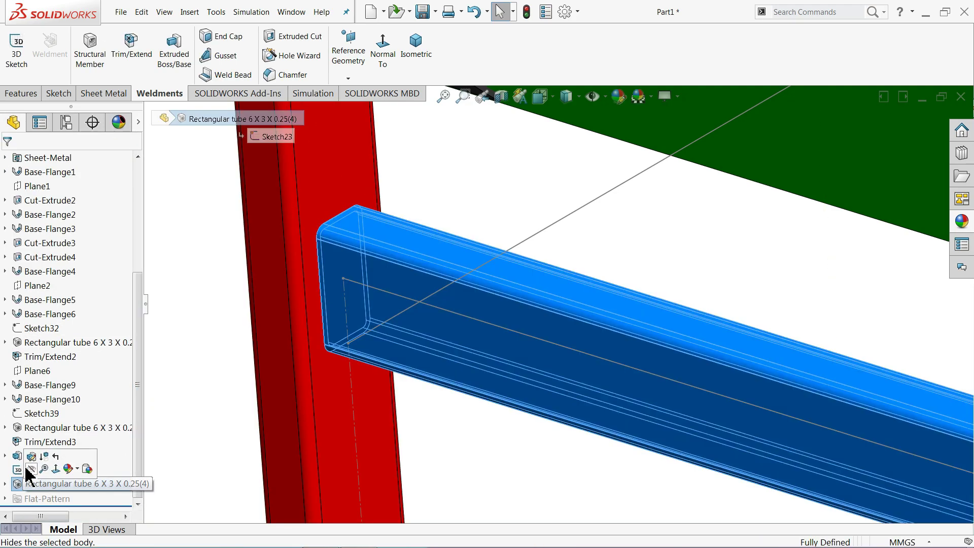
click(31, 457)
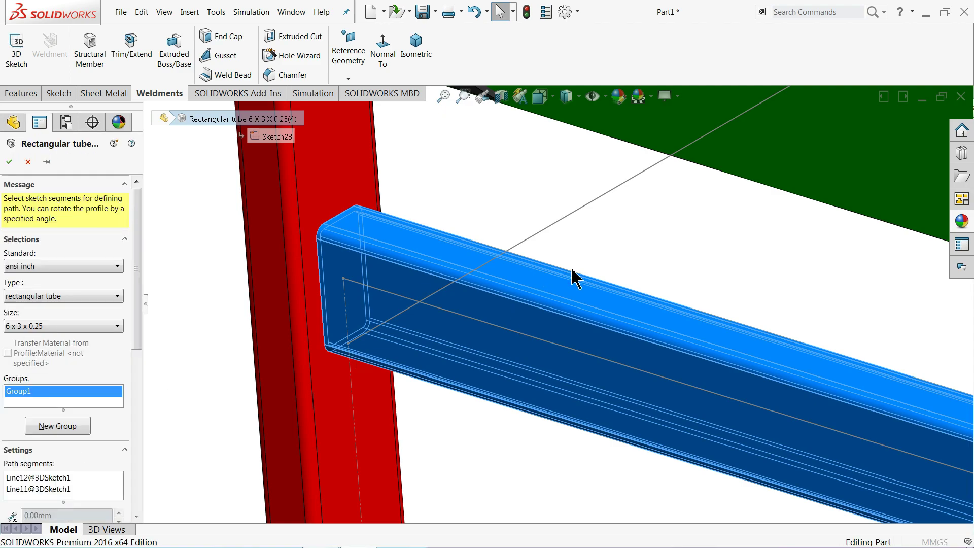
click(49, 431)
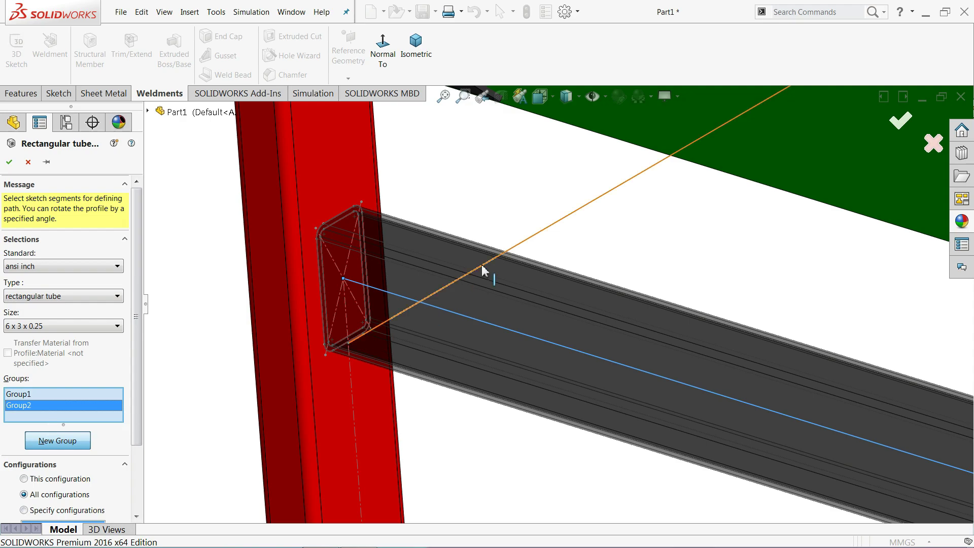
click(548, 232)
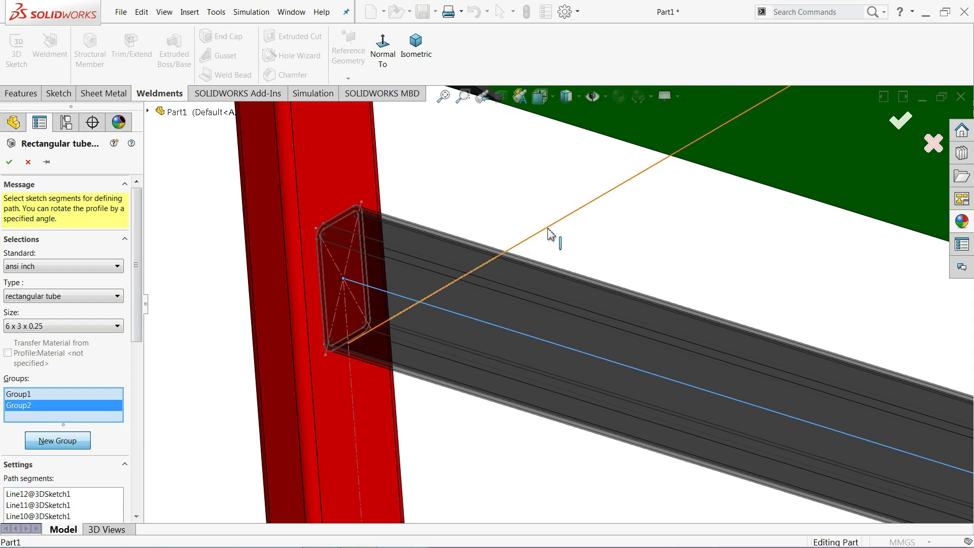
- Relocate the first diagonal tube's profile at the leg joint
scroll(507, 305, up, 5)
mouse_move(491, 363)
middle_down()
mouse_move(570, 413)
mouse_move(637, 366)
mouse_move(687, 414)
mouse_move(710, 385)
mouse_move(739, 391)
mouse_move(691, 395)
mouse_move(619, 365)
mouse_move(625, 323)
mouse_move(609, 330)
mouse_move(615, 407)
mouse_move(619, 376)
middle_up()
scroll(715, 388, down, 3)
scroll(850, 375, down, 3)
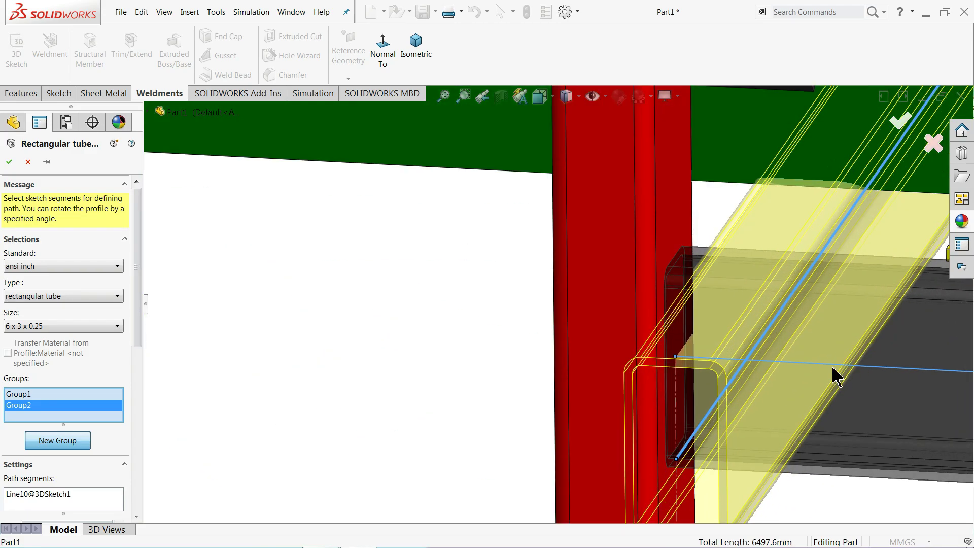
scroll(772, 374, down, 2)
drag(134, 348, 138, 509)
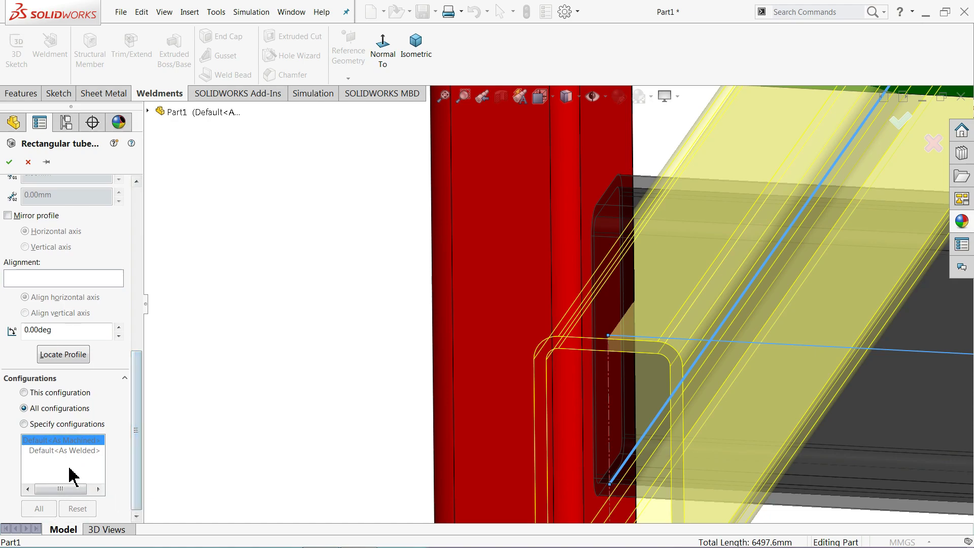
click(62, 354)
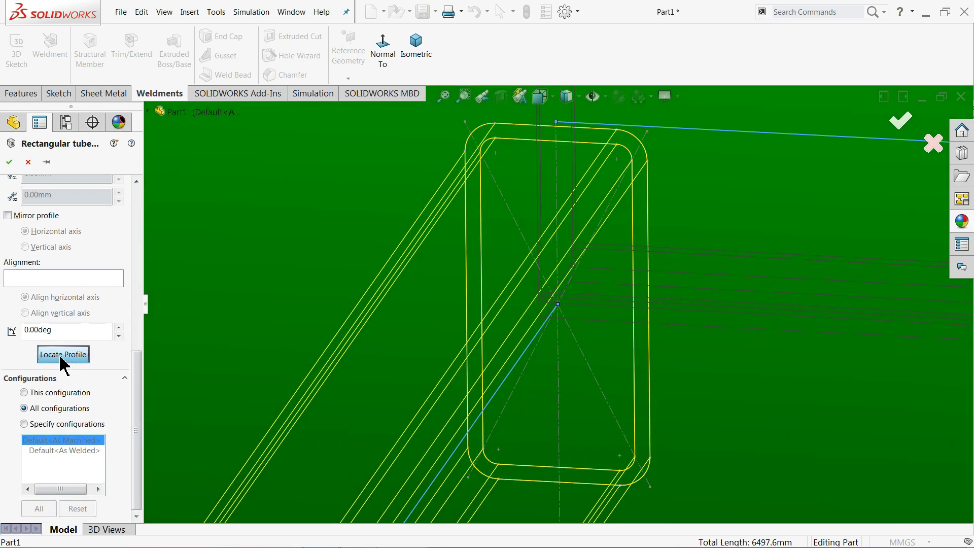
scroll(658, 293, up, 2)
scroll(641, 320, up, 2)
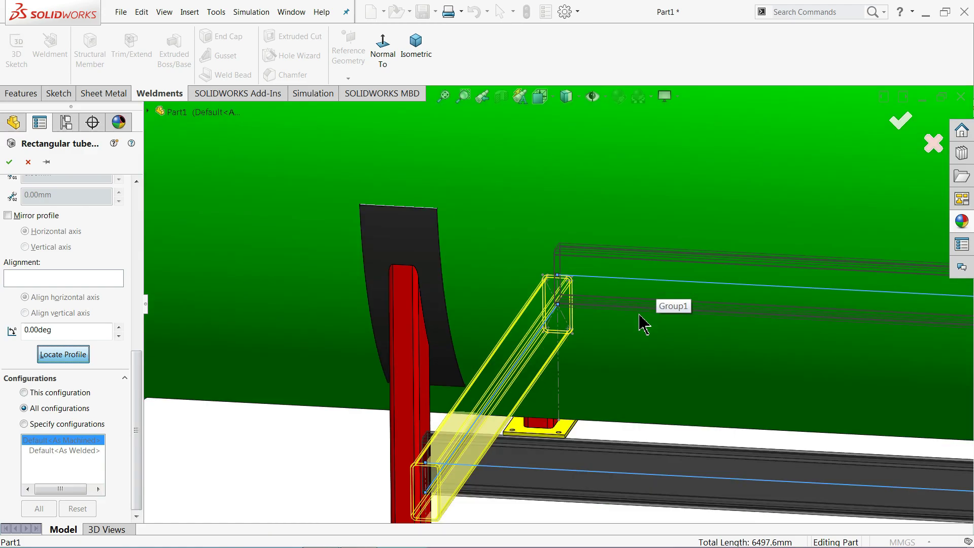
scroll(605, 338, up, 2)
scroll(525, 405, up, 1)
scroll(525, 406, down, 2)
scroll(500, 409, down, 1)
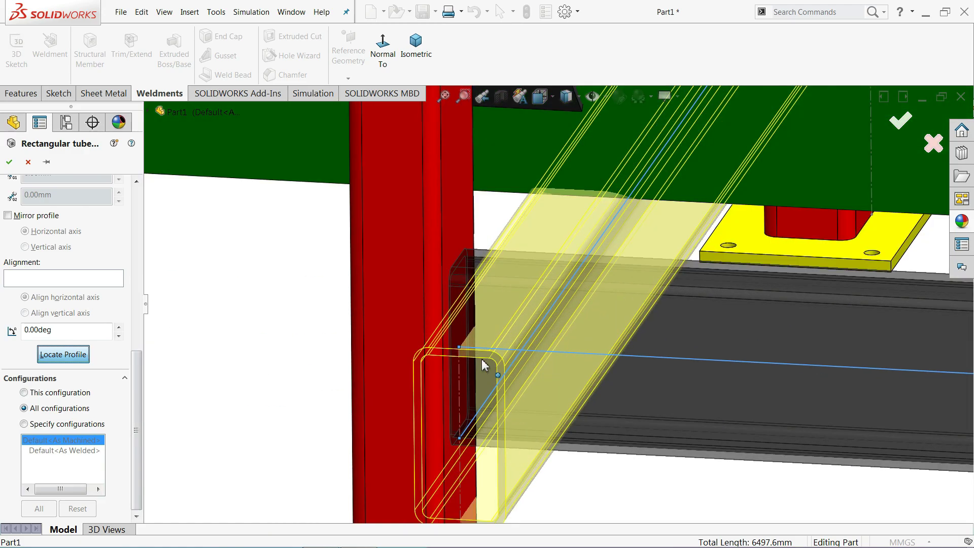
scroll(483, 360, down, 1)
scroll(511, 376, down, 1)
scroll(602, 296, up, 2)
scroll(700, 196, up, 2)
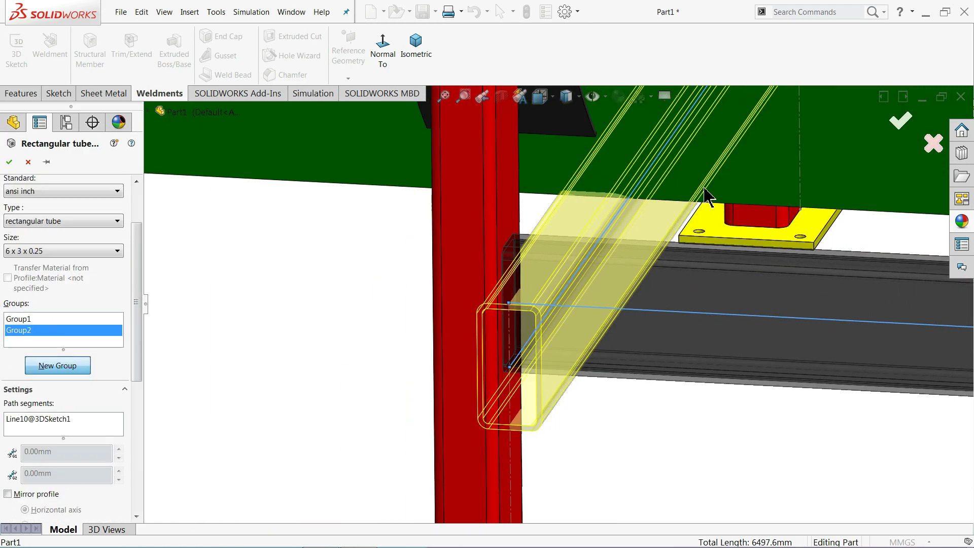
scroll(696, 147, up, 1)
scroll(693, 162, up, 2)
scroll(629, 212, down, 2)
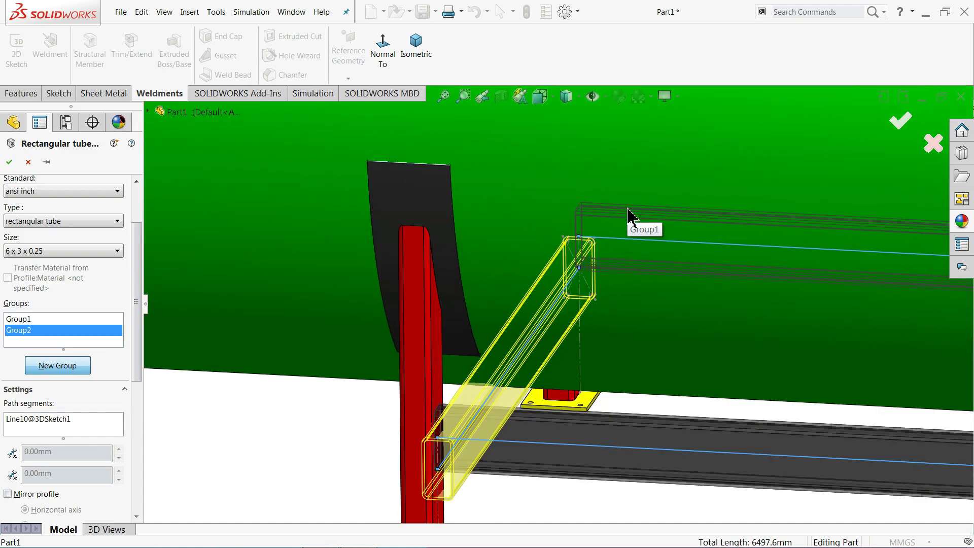
scroll(606, 263, up, 3)
scroll(507, 314, up, 2)
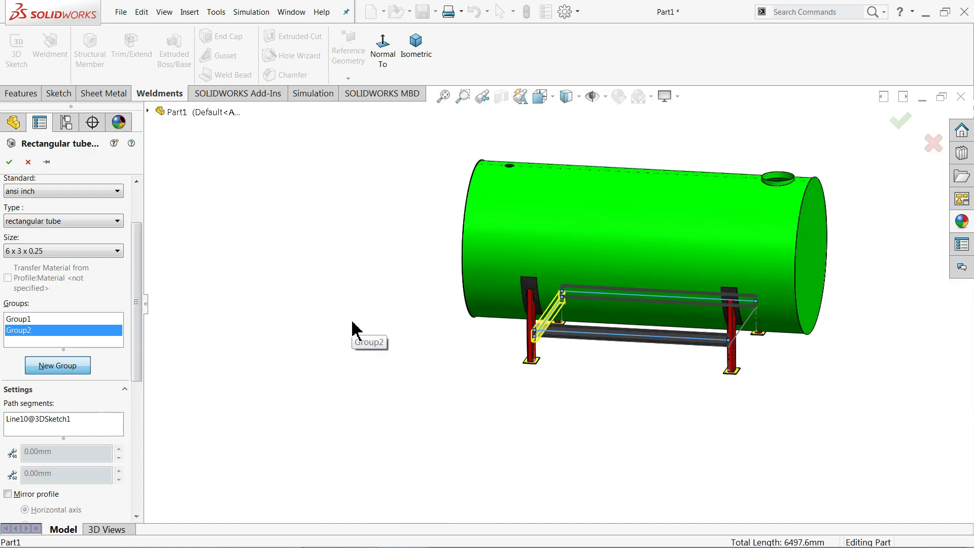
mouse_move(354, 331)
middle_down()
mouse_move(480, 296)
mouse_move(561, 370)
mouse_move(576, 341)
mouse_move(567, 382)
mouse_move(578, 390)
middle_up()
scroll(728, 365, down, 2)
scroll(629, 343, down, 2)
scroll(628, 366, down, 2)
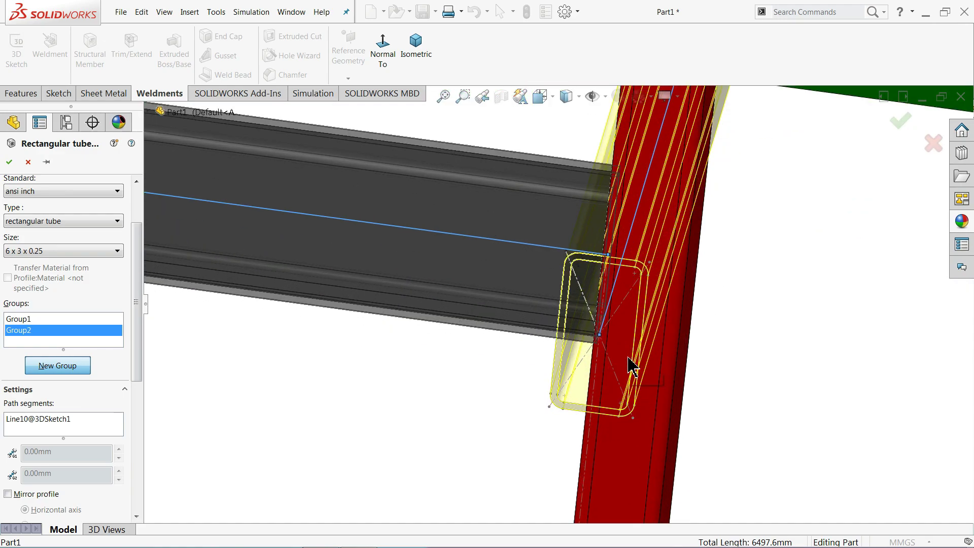
scroll(619, 361, down, 2)
scroll(591, 304, down, 1)
scroll(557, 243, down, 1)
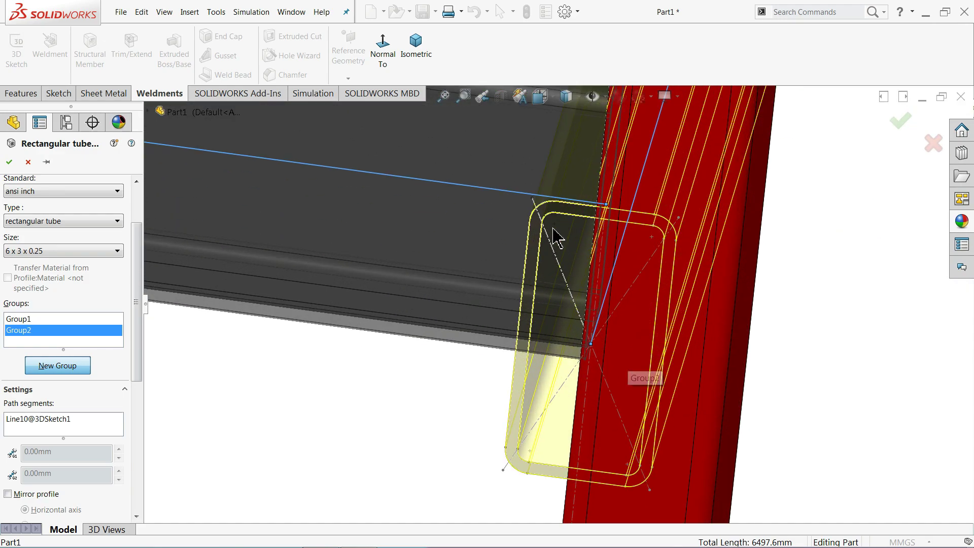
click(531, 201)
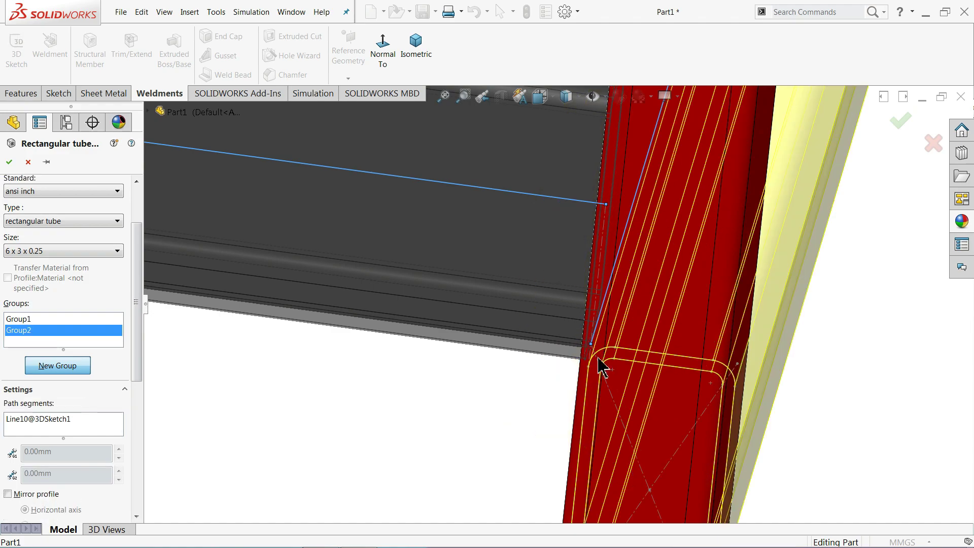
scroll(597, 365, up, 2)
scroll(538, 355, up, 2)
mouse_move(512, 350)
middle_down()
mouse_move(583, 336)
mouse_move(570, 323)
mouse_move(572, 342)
middle_up()
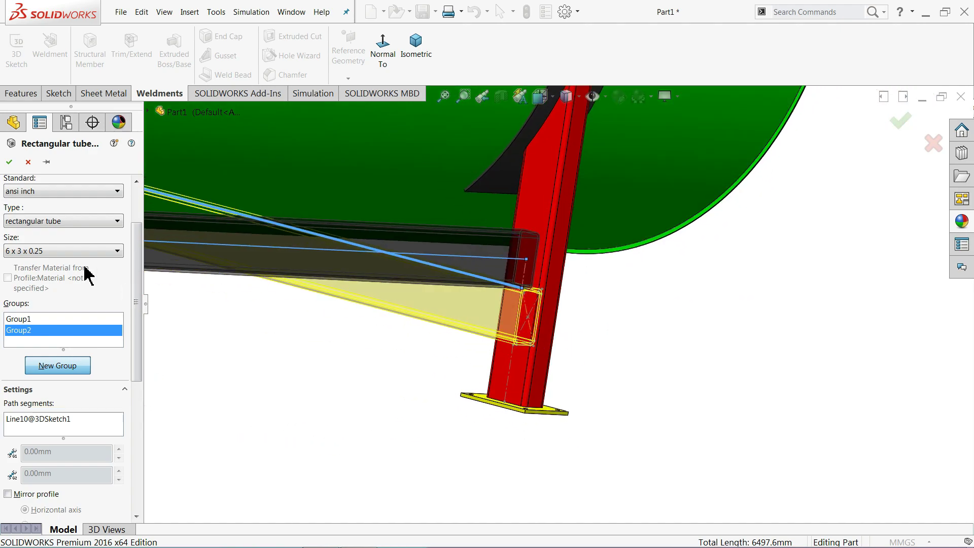
- Add a new group on the other diagonal line with its profile anchored at a corner
click(51, 377)
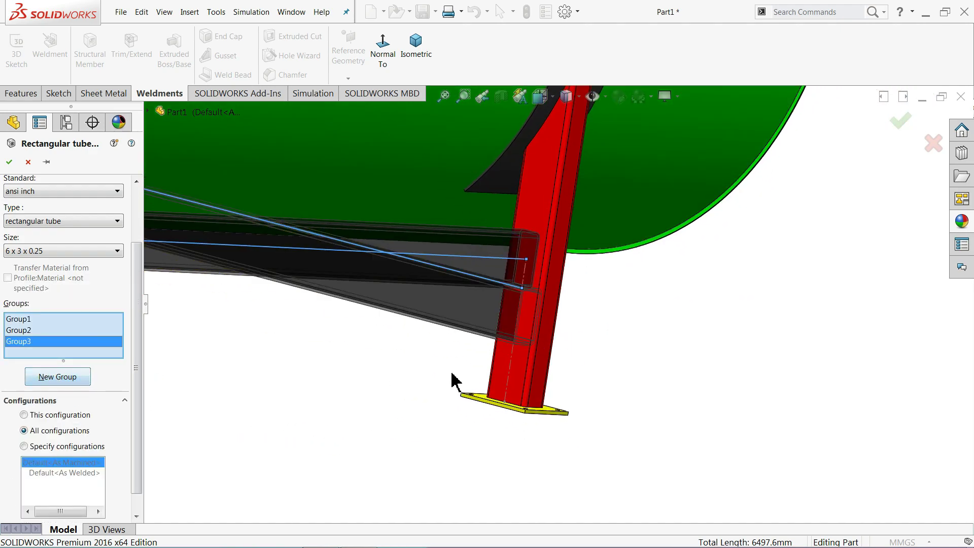
scroll(453, 381, up, 3)
scroll(452, 381, up, 2)
scroll(427, 305, down, 2)
scroll(425, 304, down, 3)
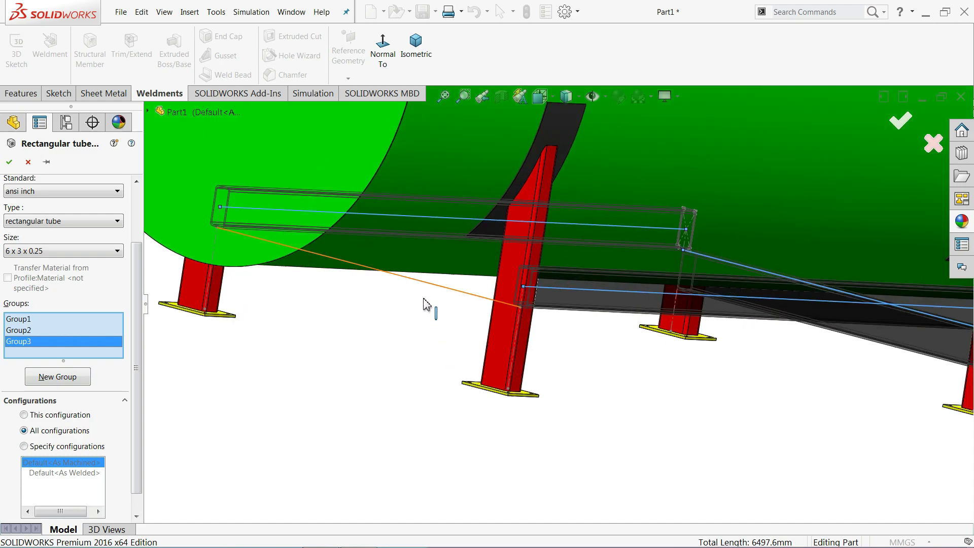
click(463, 293)
drag(135, 387, 126, 492)
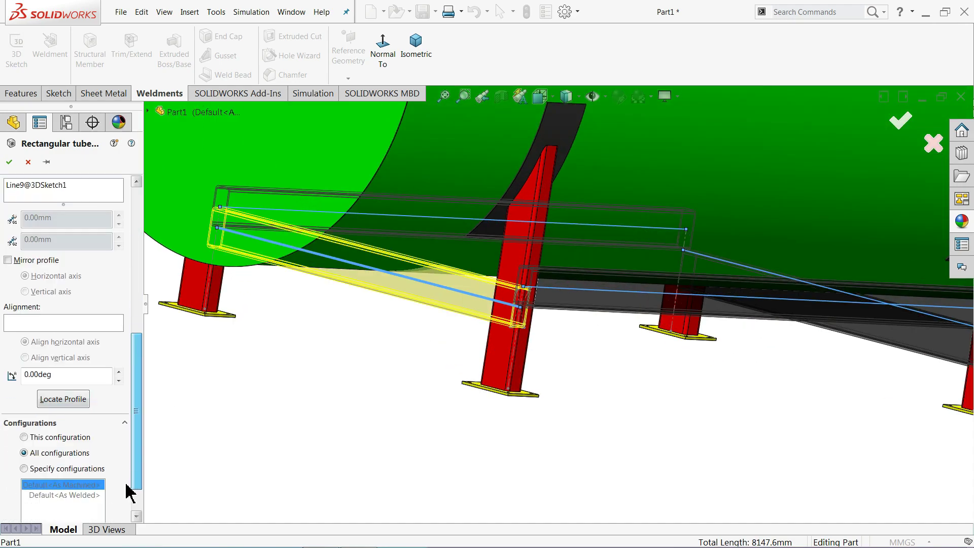
click(71, 406)
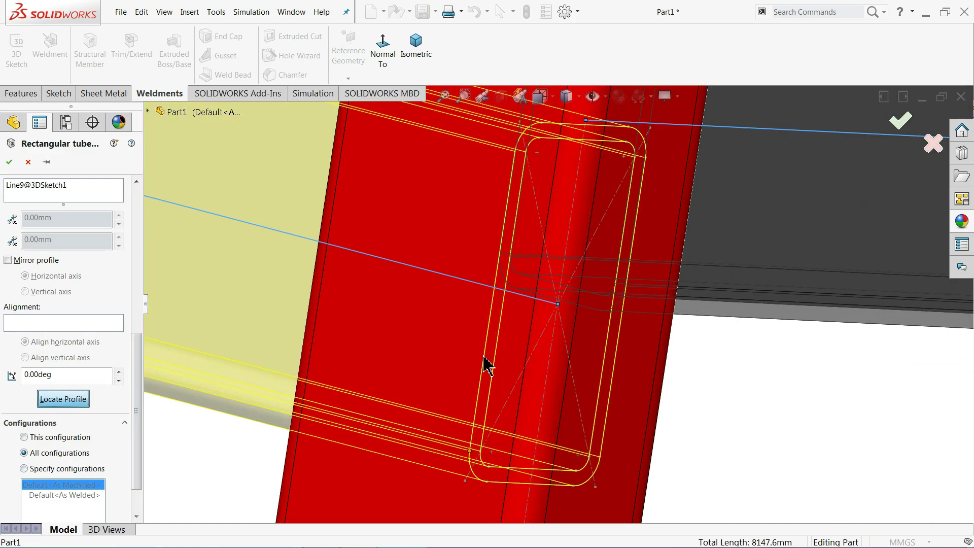
scroll(657, 350, up, 2)
scroll(624, 228, down, 2)
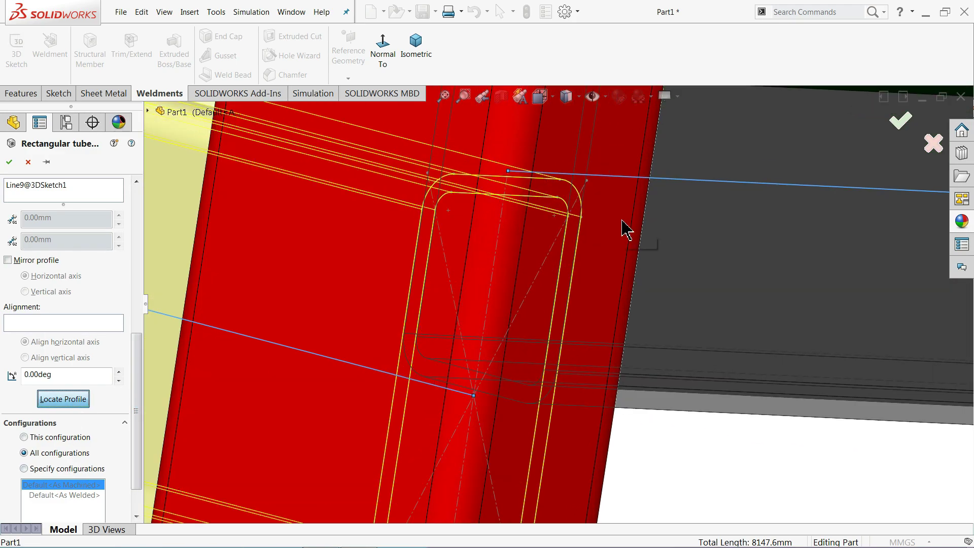
click(587, 181)
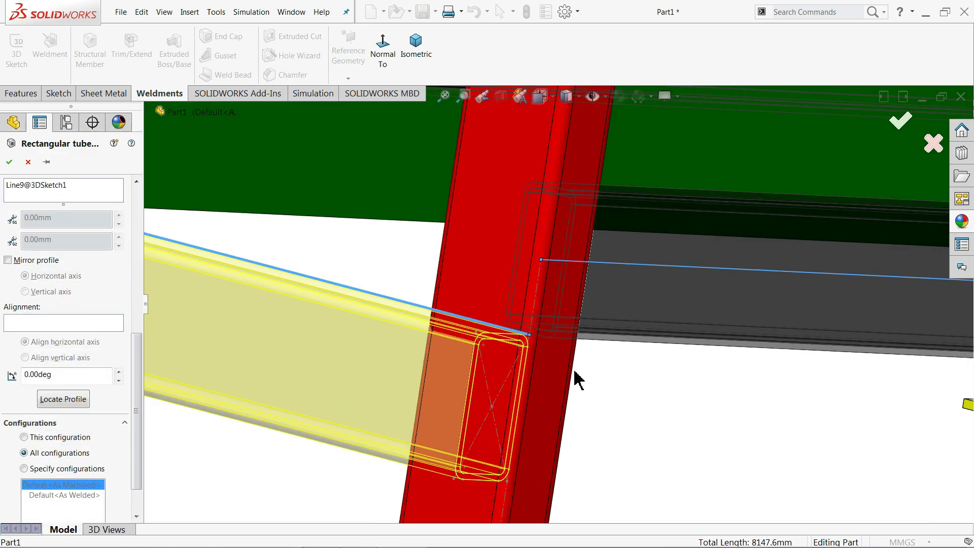
- Confirm the two diagonal braces and inspect them on the model
click(9, 162)
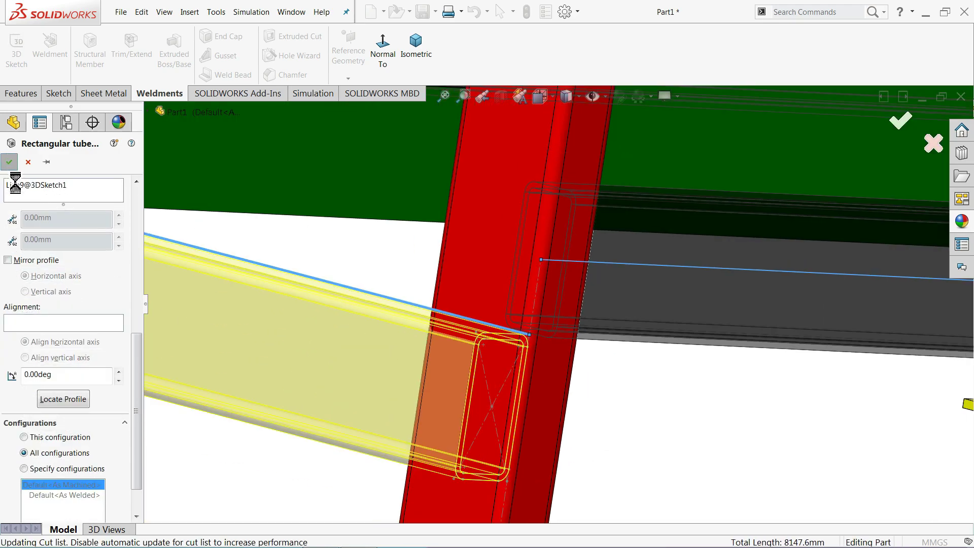
scroll(631, 374, up, 2)
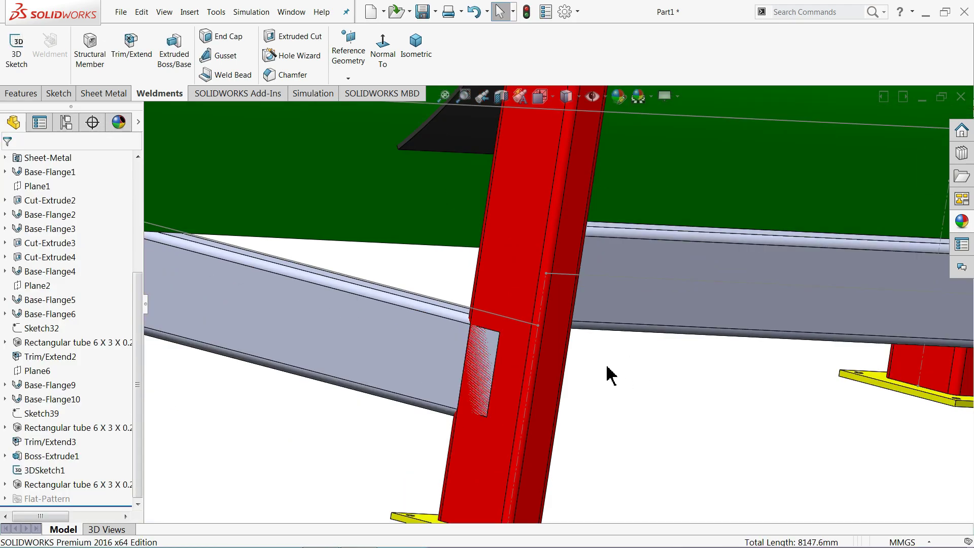
scroll(604, 373, up, 2)
middle_drag(665, 393, 736, 398)
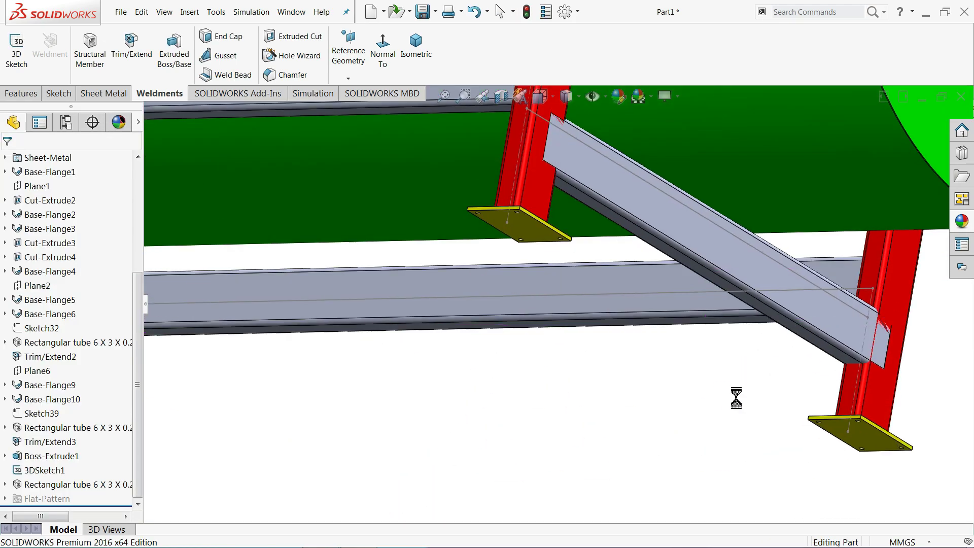
scroll(694, 406, up, 4)
scroll(505, 279, down, 2)
scroll(445, 290, down, 2)
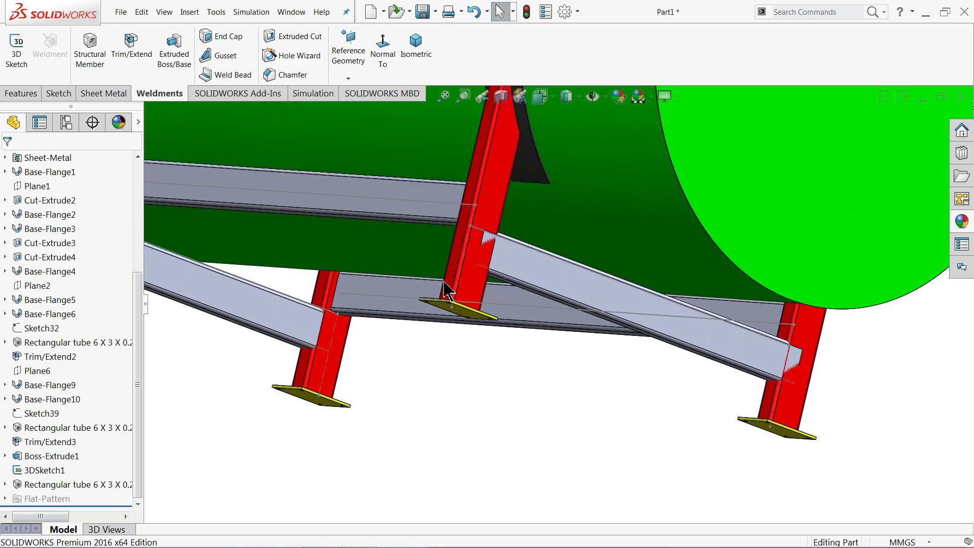
click(505, 260)
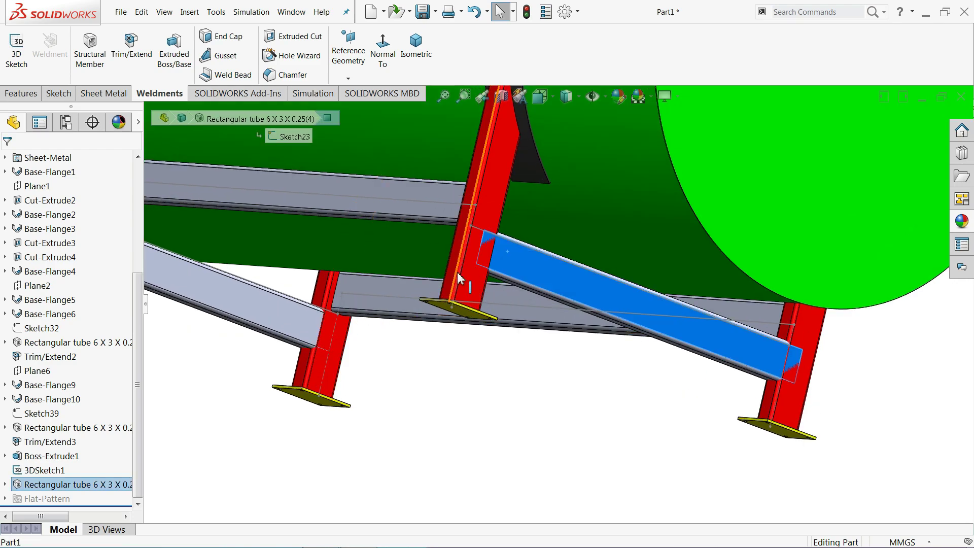
click(524, 393)
scroll(517, 394, up, 2)
middle_drag(518, 393, 474, 307)
scroll(474, 307, down, 2)
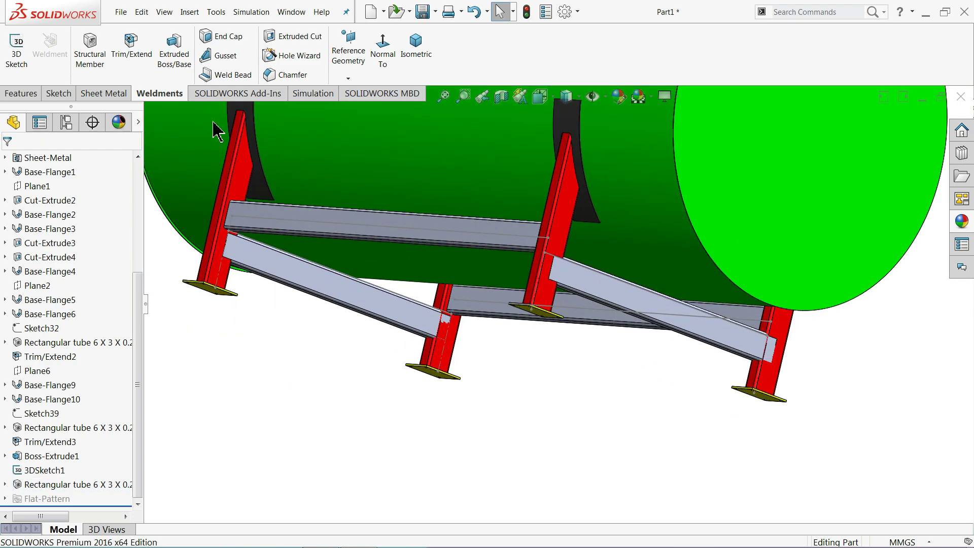
- Trim the right and left diagonal braces against the four red leg bodies
click(136, 51)
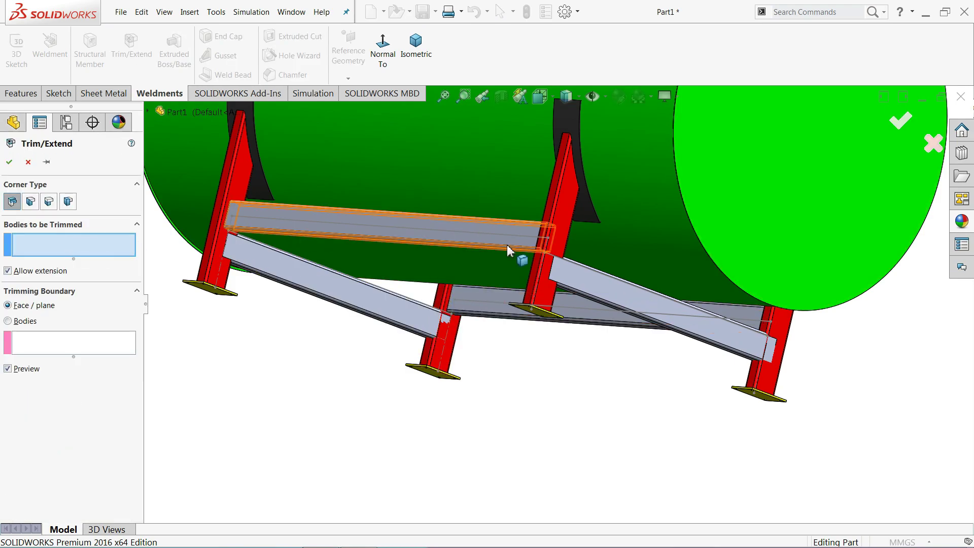
click(587, 292)
click(371, 305)
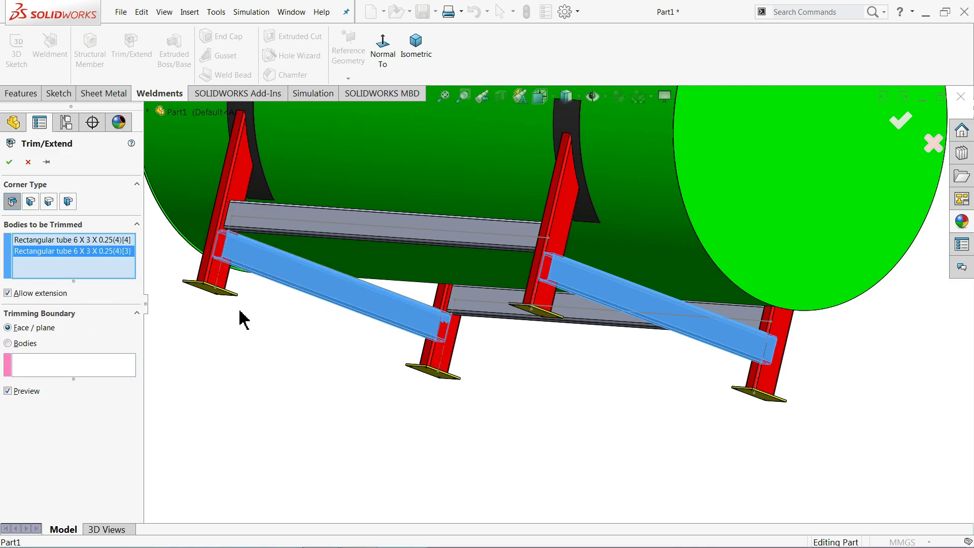
click(22, 342)
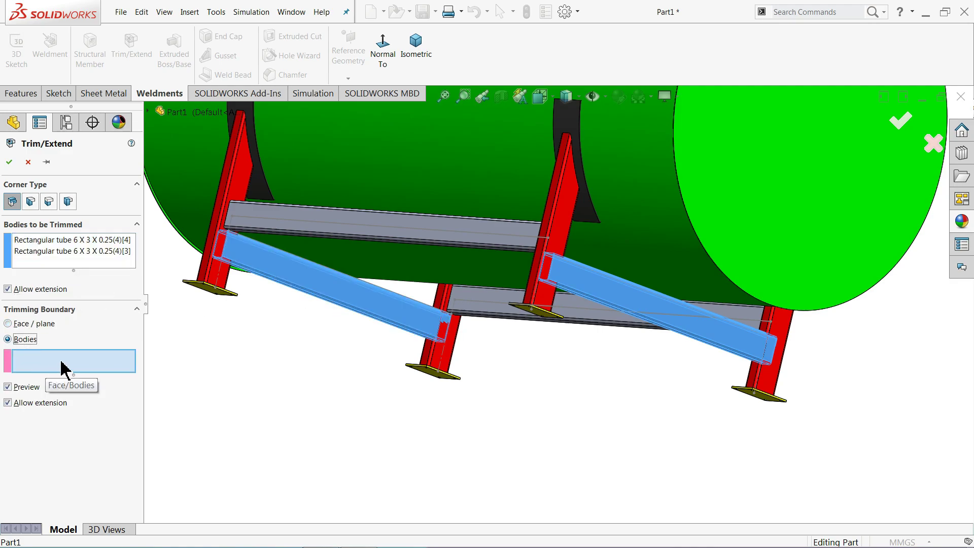
click(240, 195)
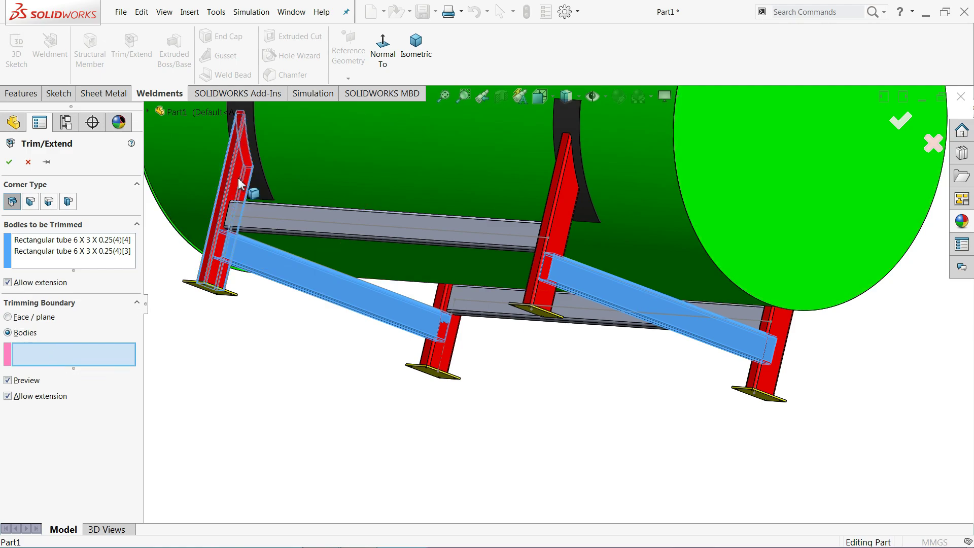
click(437, 352)
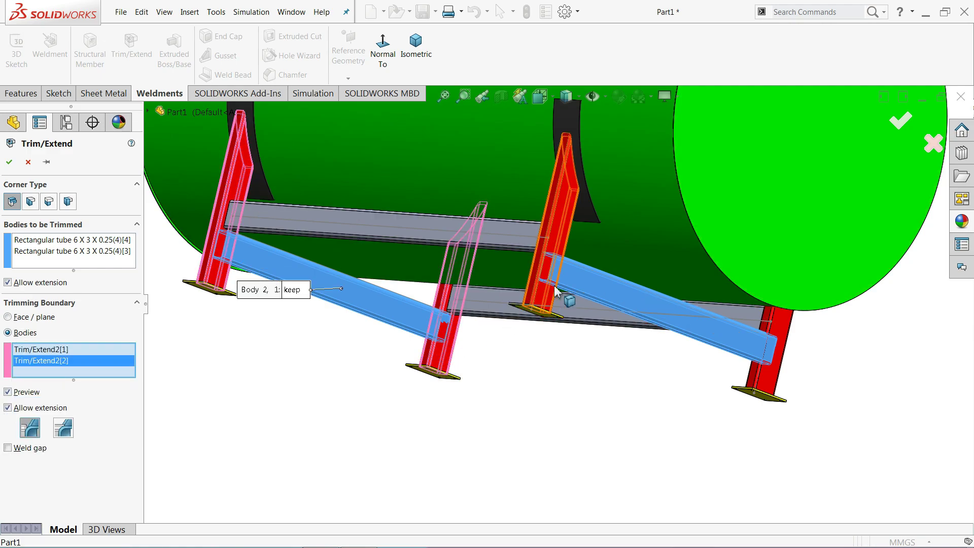
click(572, 228)
click(786, 332)
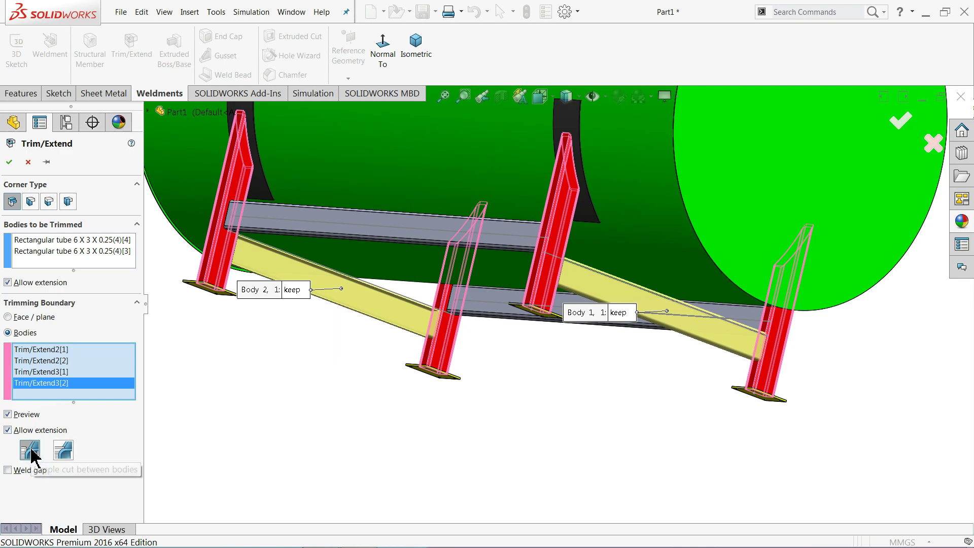
click(10, 162)
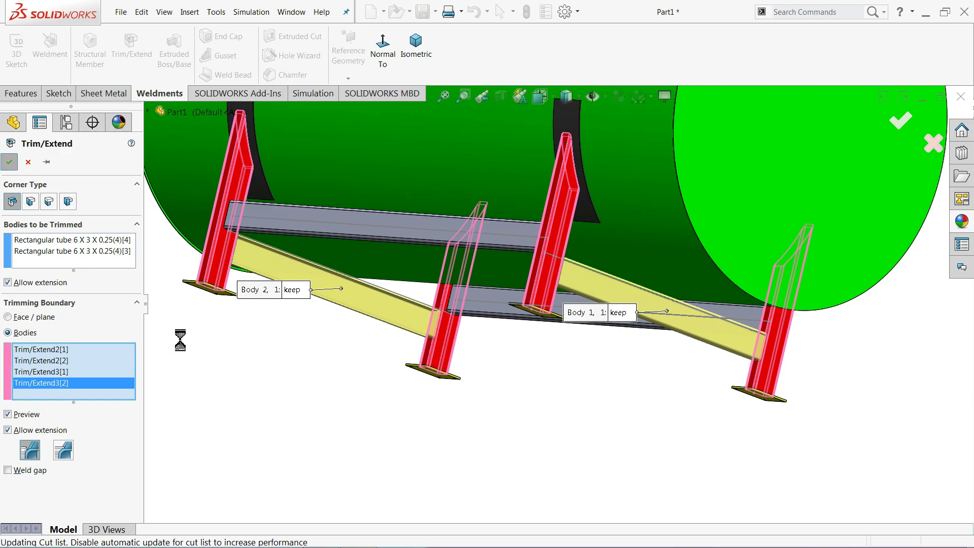
- Zoom and orbit around the stand to inspect the trimmed brace joints
scroll(426, 312, down, 2)
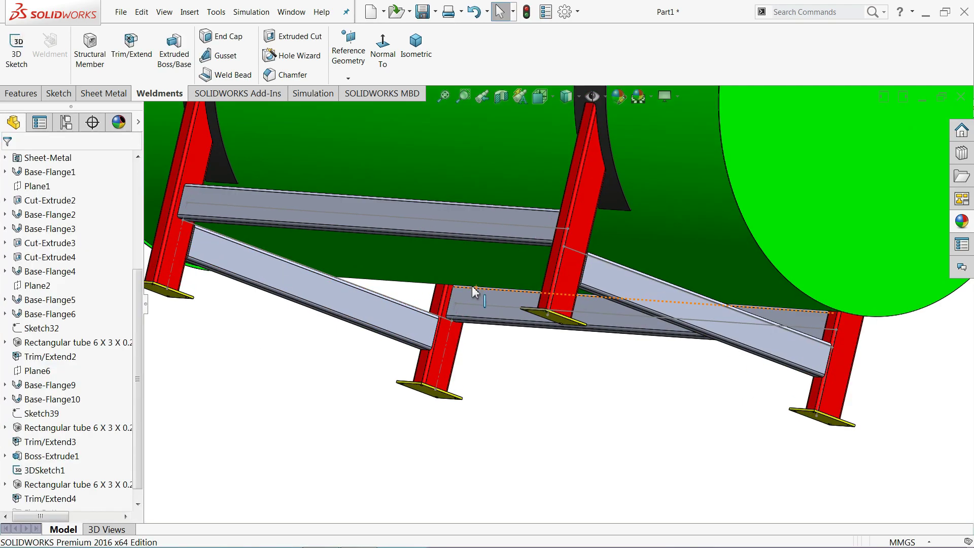
scroll(430, 346, down, 3)
scroll(430, 346, down, 3)
scroll(534, 293, down, 2)
scroll(515, 304, down, 3)
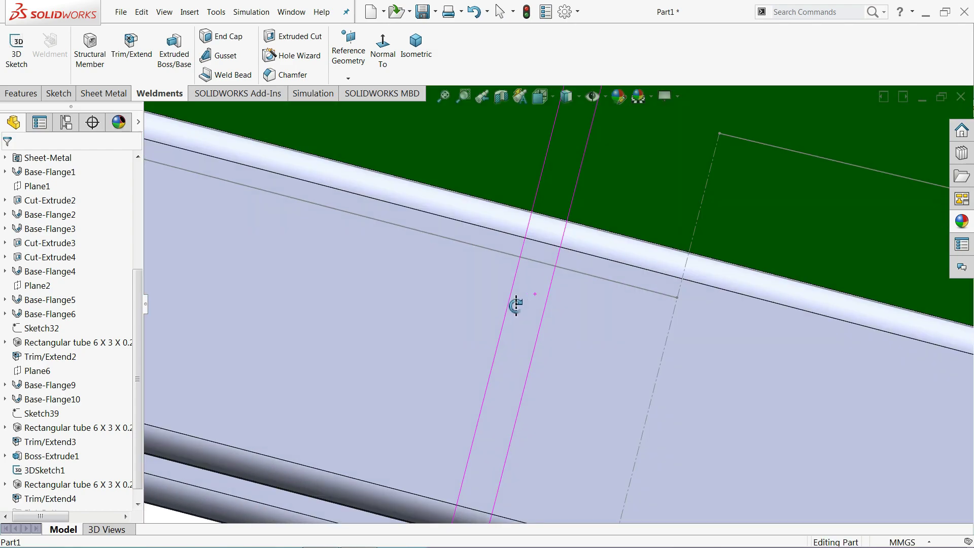
scroll(511, 309, up, 2)
scroll(515, 318, up, 3)
scroll(516, 318, up, 5)
scroll(528, 332, down, 3)
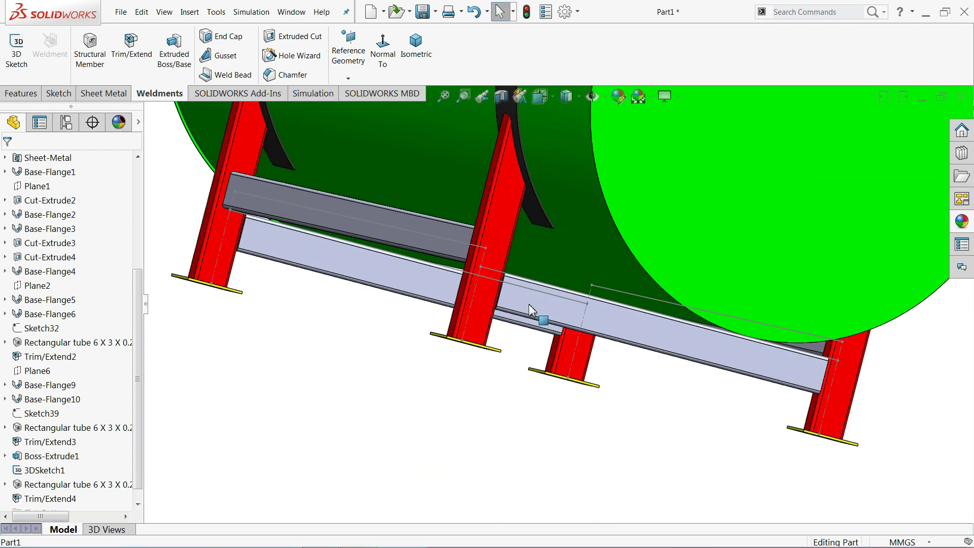
scroll(533, 315, down, 3)
middle_drag(512, 266, 513, 304)
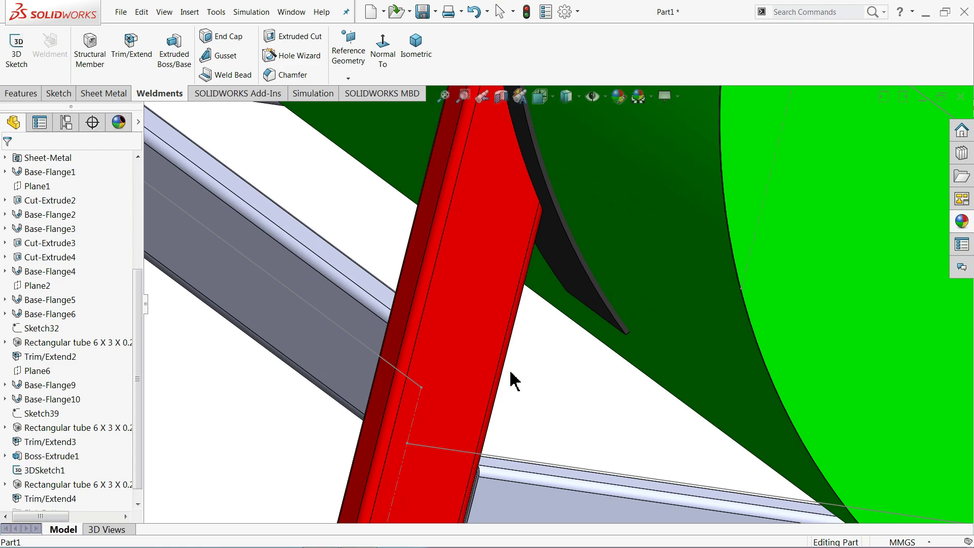
scroll(484, 464, down, 3)
scroll(490, 443, up, 3)
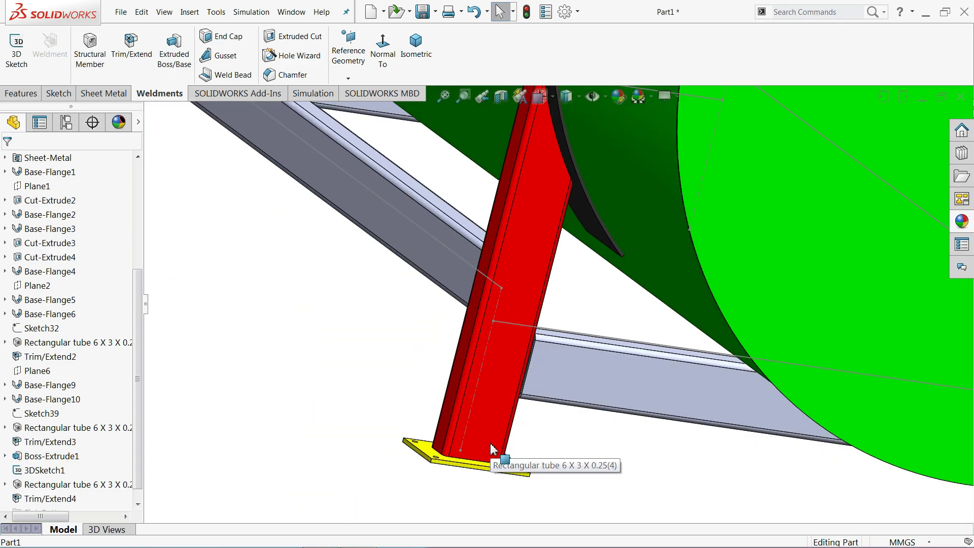
scroll(490, 442, up, 2)
- Return the tank and stand to the standard isometric view
click(415, 45)
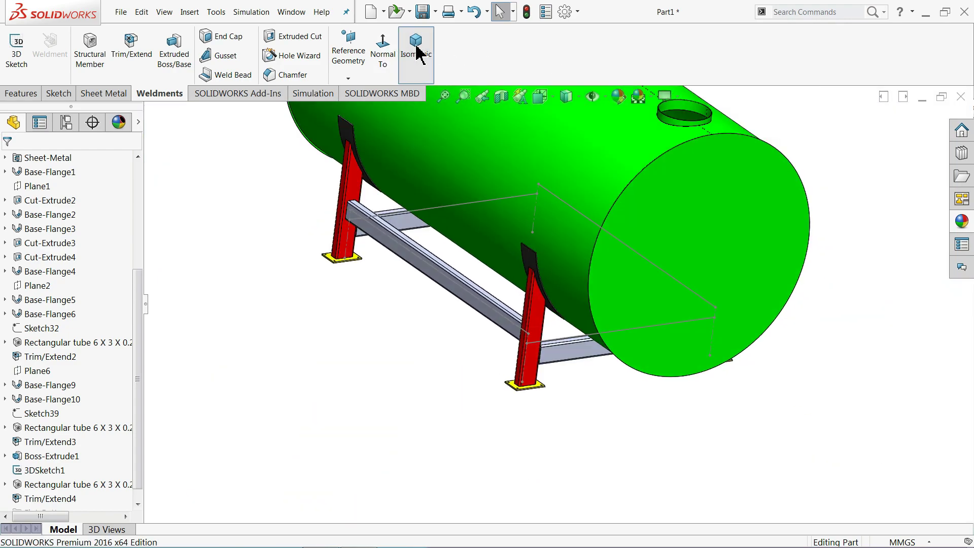
scroll(582, 398, down, 2)
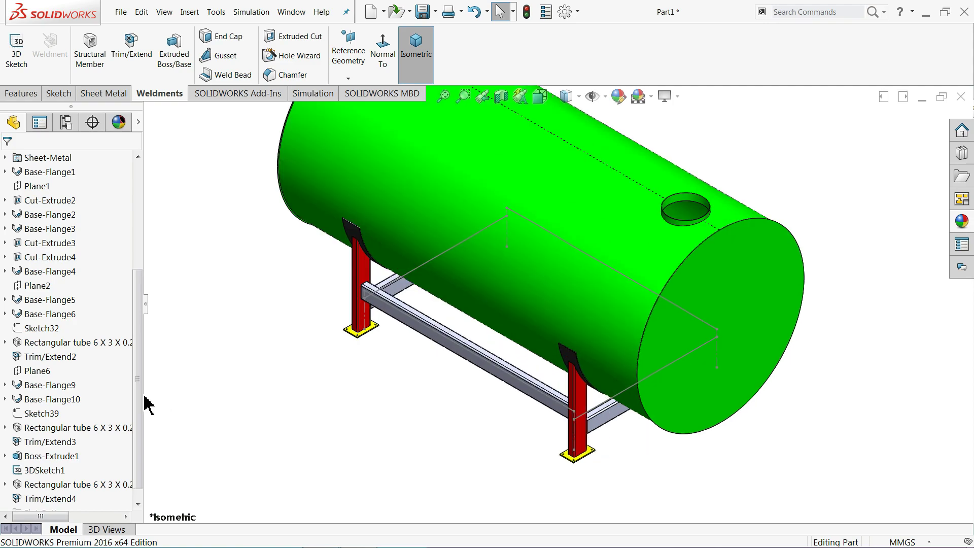
scroll(135, 426, down, 1)
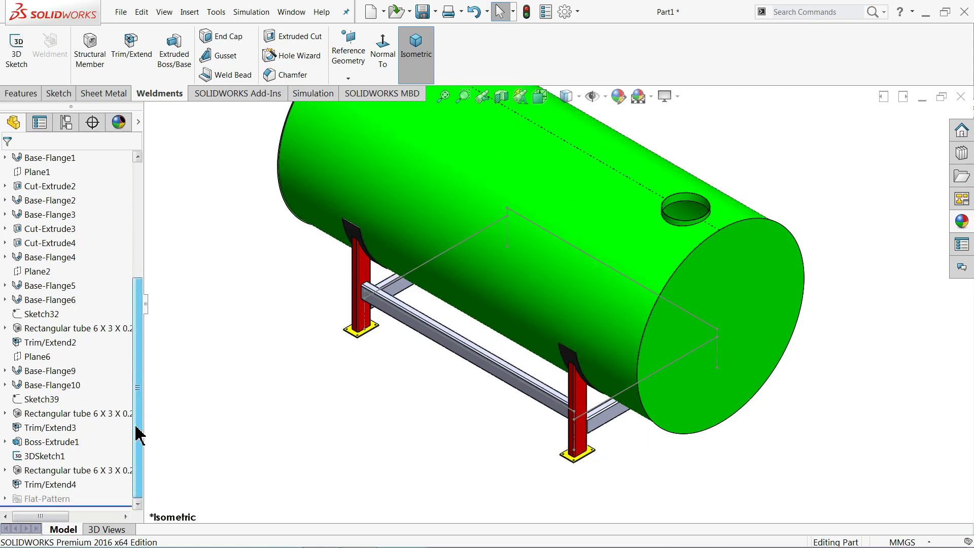
- Give the Rectangular tube 6 X 3 X 0.25(4) members a red appearance
click(57, 470)
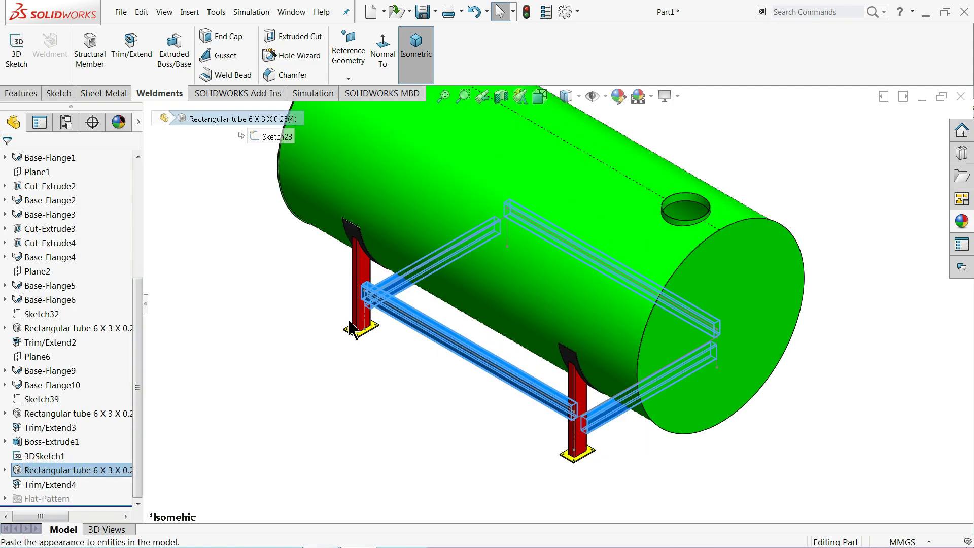
click(618, 100)
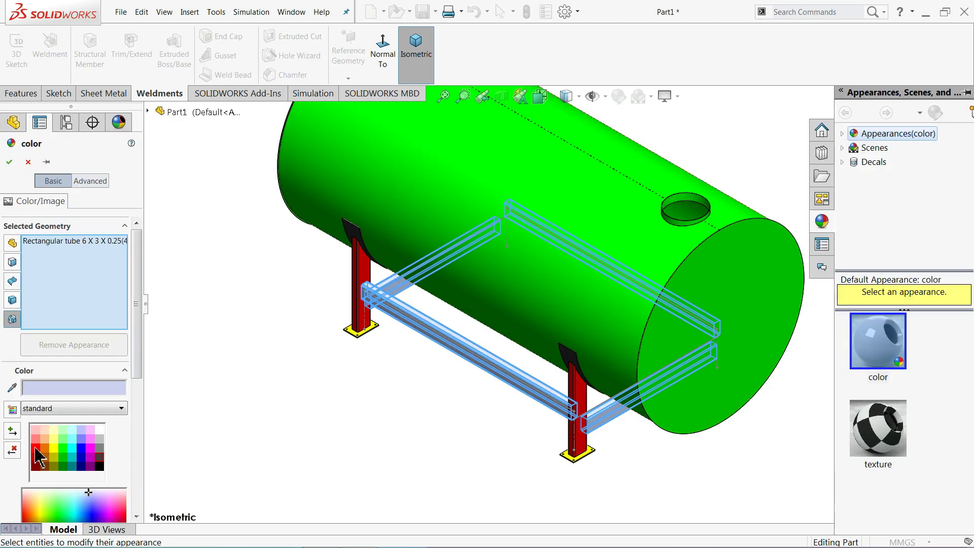
click(35, 448)
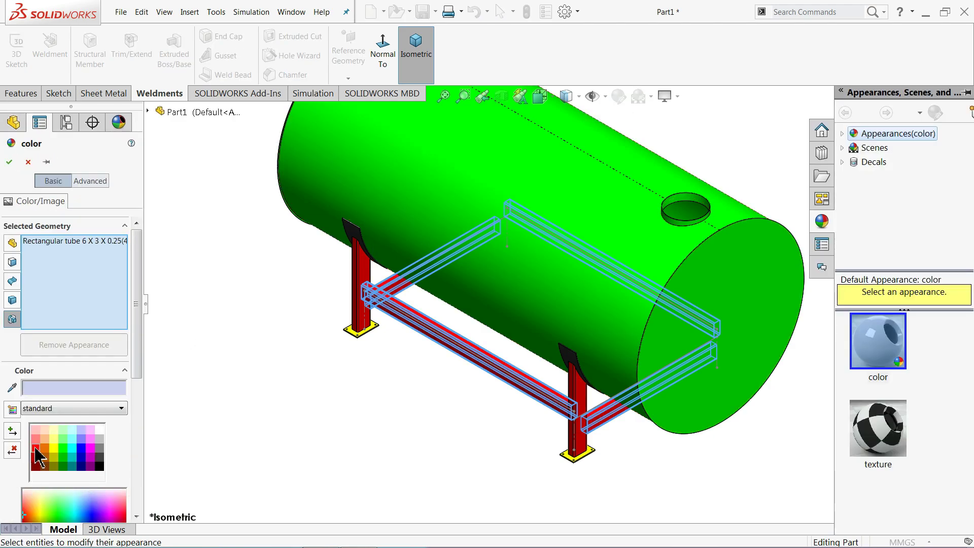
click(9, 162)
- Hide 3DSketch1 and fit the whole tank and stand in view
click(21, 458)
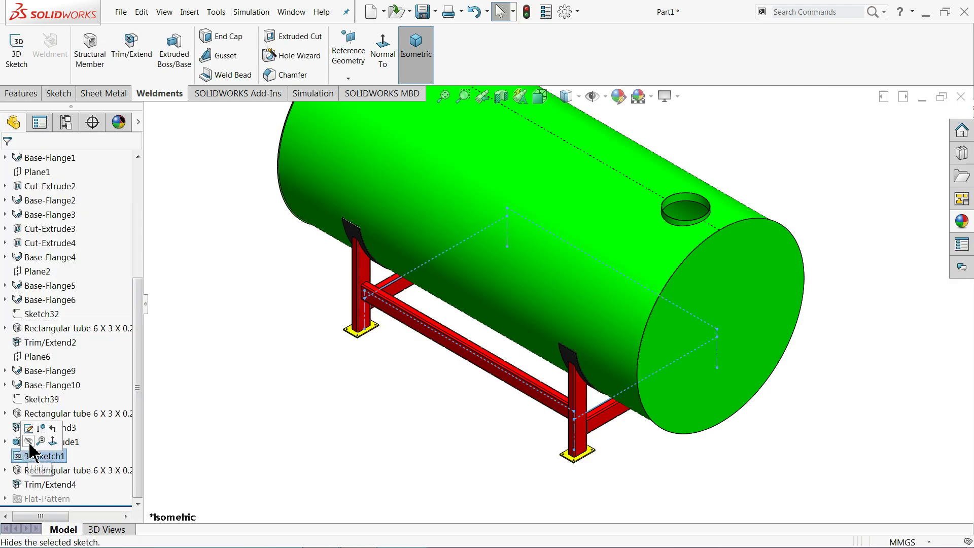
click(28, 439)
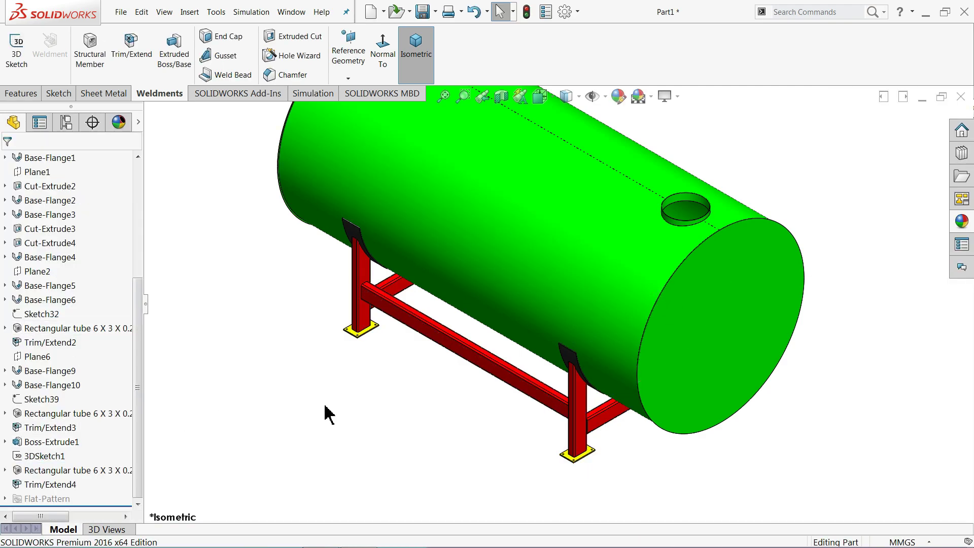
key(f)
mouse_move(517, 279)
middle_down()
mouse_move(594, 147)
mouse_move(568, 231)
mouse_move(526, 279)
mouse_move(560, 245)
mouse_move(559, 276)
middle_up()
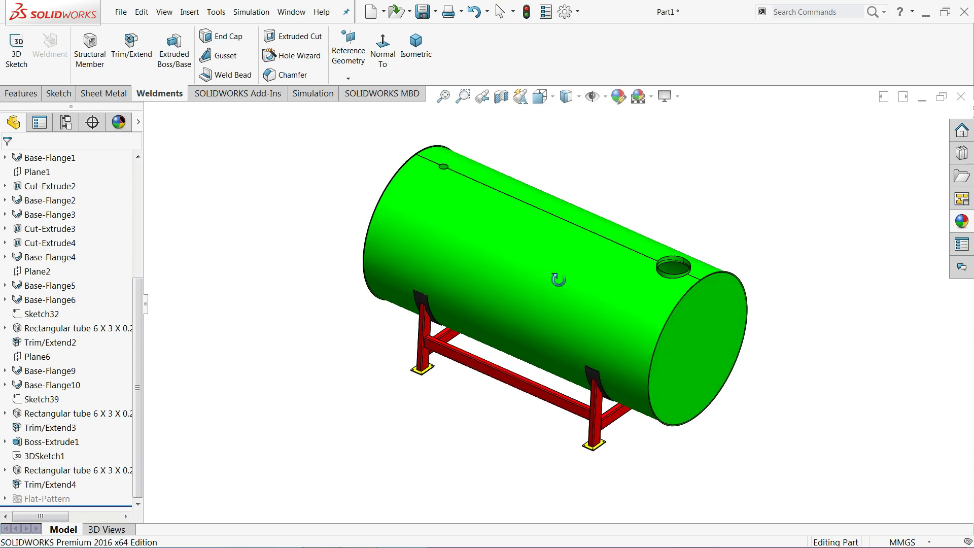
scroll(675, 284, down, 2)
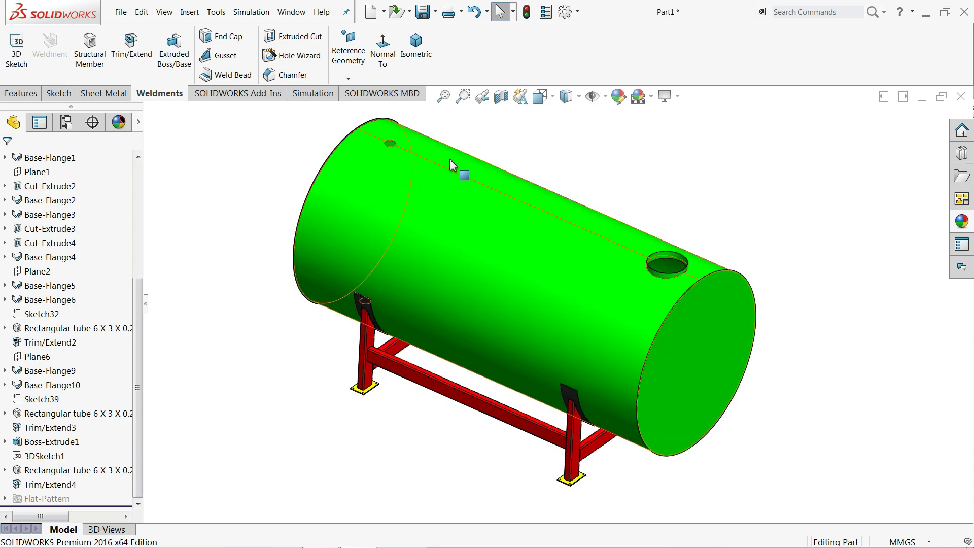
mouse_move(451, 300)
middle_down()
mouse_move(459, 256)
mouse_move(456, 283)
mouse_move(443, 284)
mouse_move(459, 289)
mouse_move(273, 301)
mouse_move(328, 196)
mouse_move(395, 230)
mouse_move(537, 239)
middle_up()
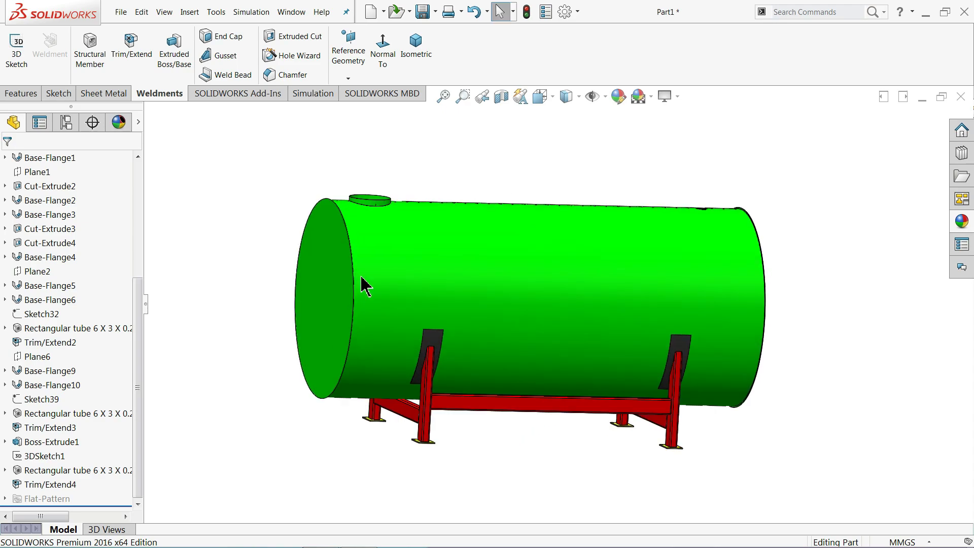
scroll(519, 306, down, 2)
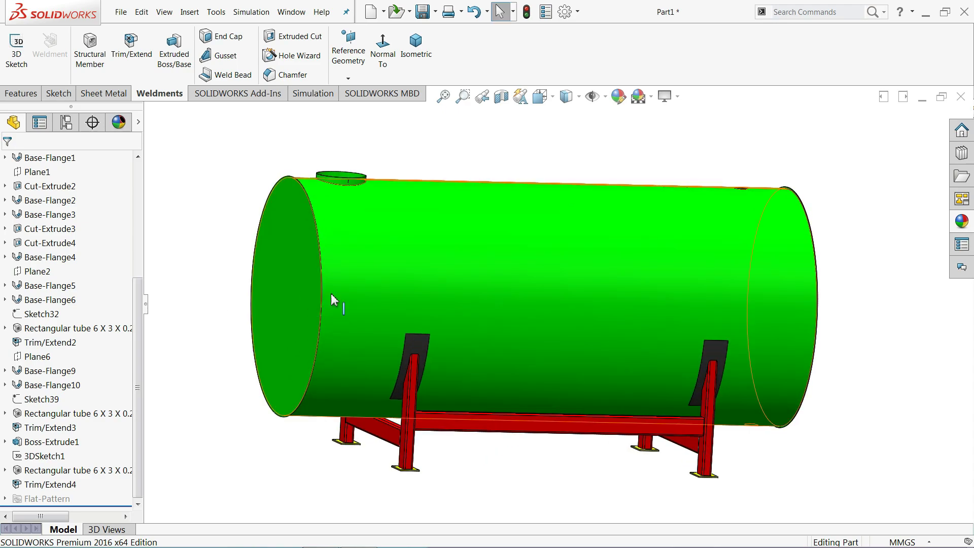
mouse_move(517, 187)
middle_down()
mouse_move(524, 355)
mouse_move(529, 241)
mouse_move(514, 228)
mouse_move(175, 228)
mouse_move(496, 297)
middle_up()
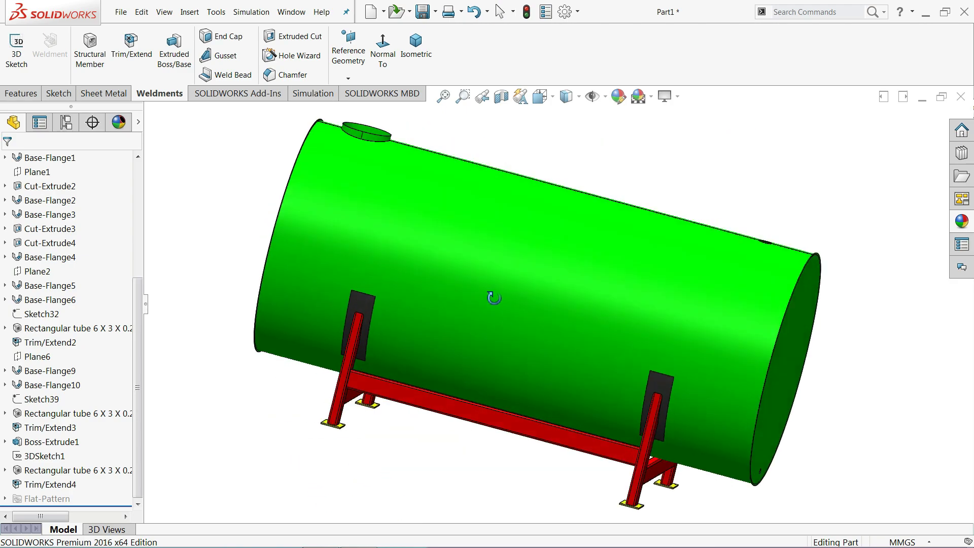
key(ctrl+7)
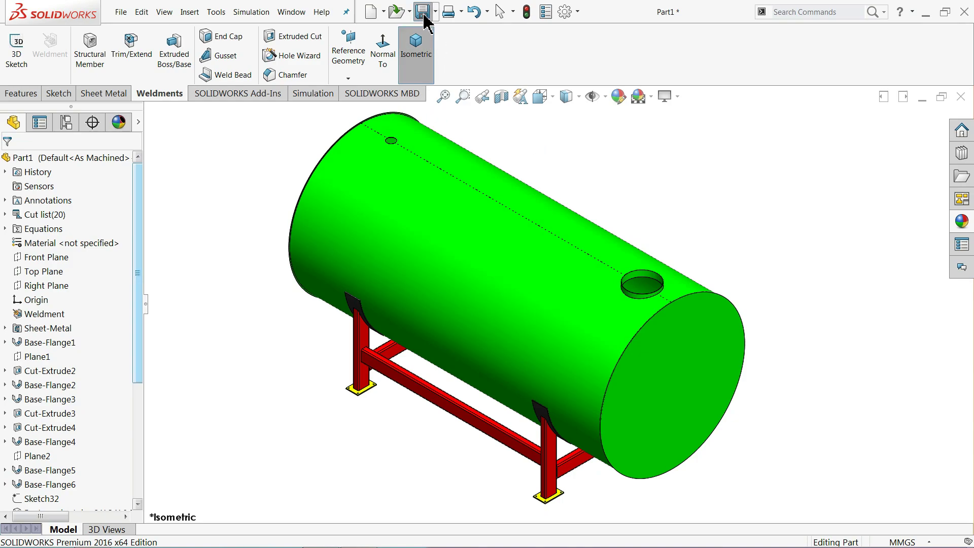
- Save the part as '2.water tank' in the Desktop's water tank folder
click(424, 17)
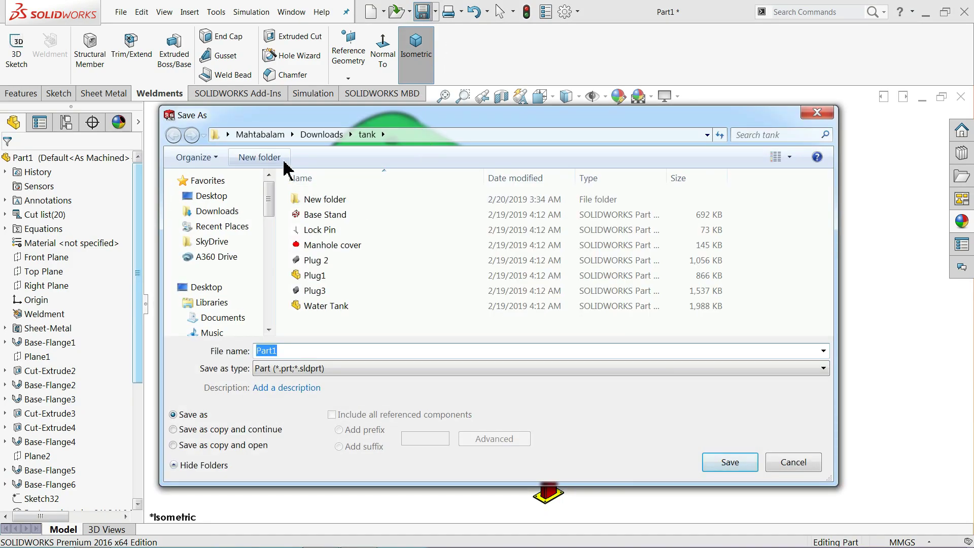
click(208, 196)
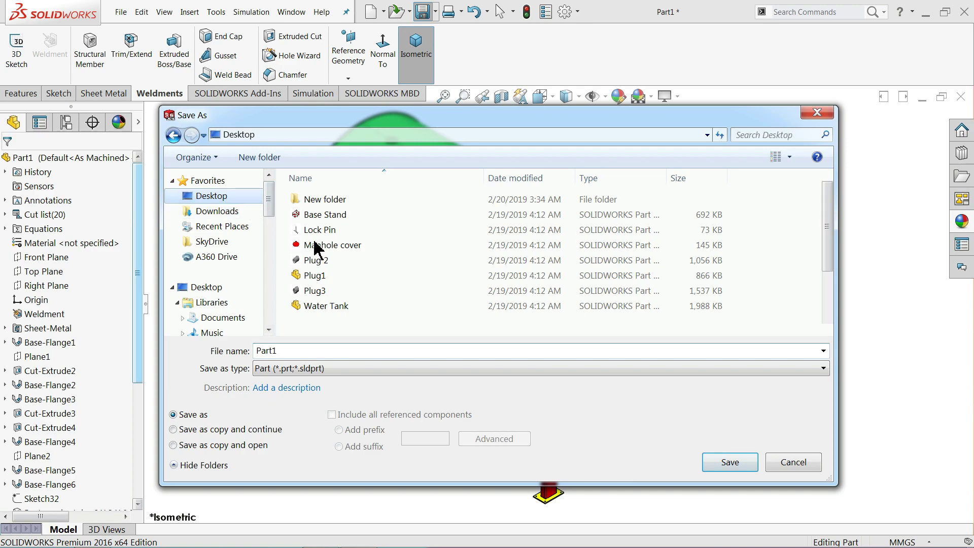
scroll(812, 229, down, 2)
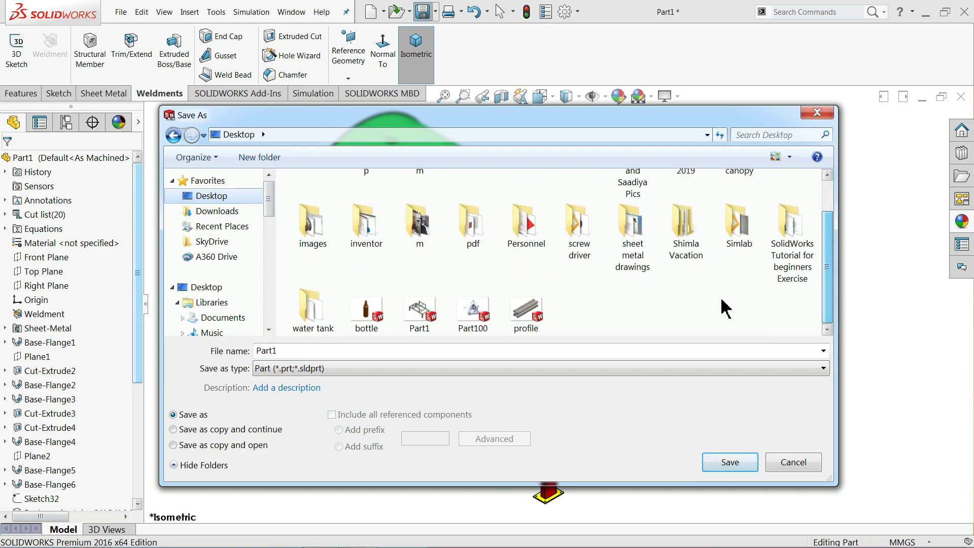
double_click(311, 312)
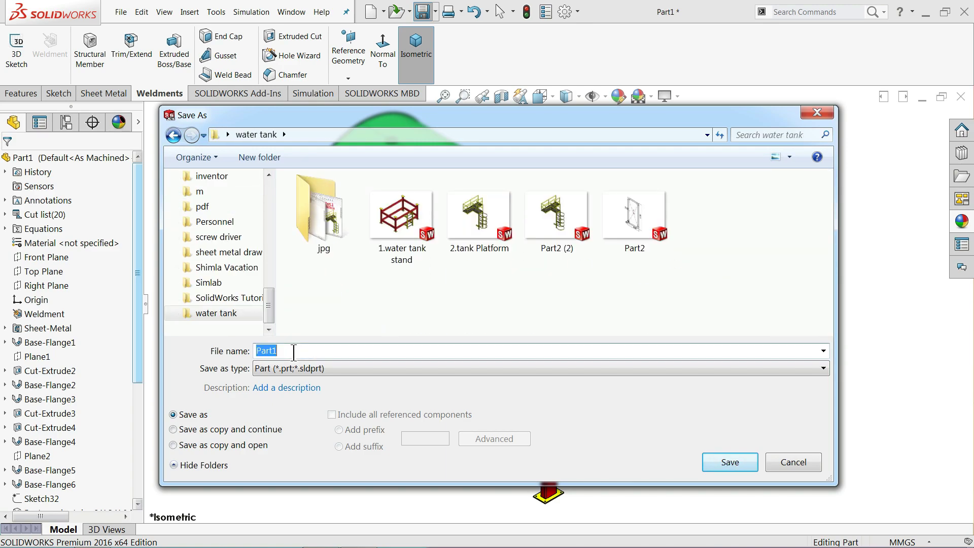
text(2.)
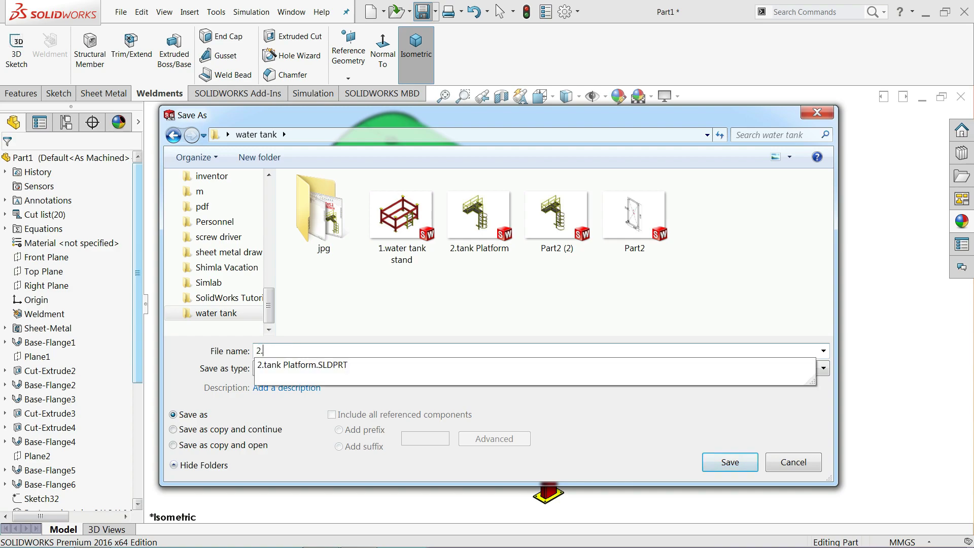
text(water tank)
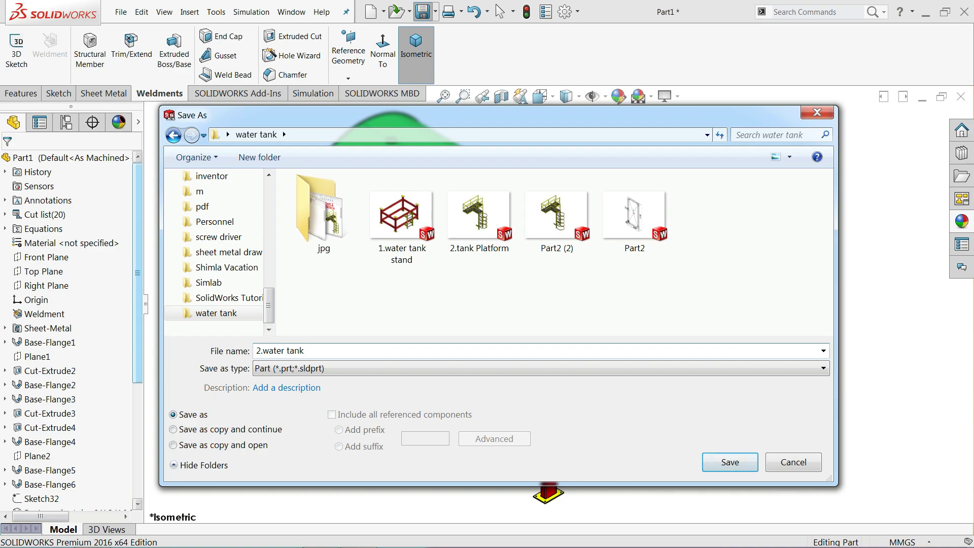
click(726, 465)
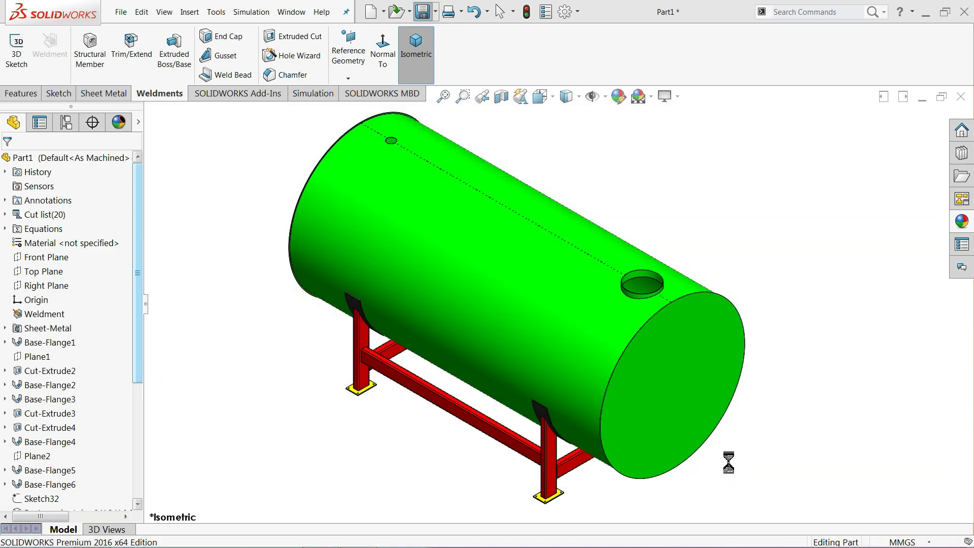